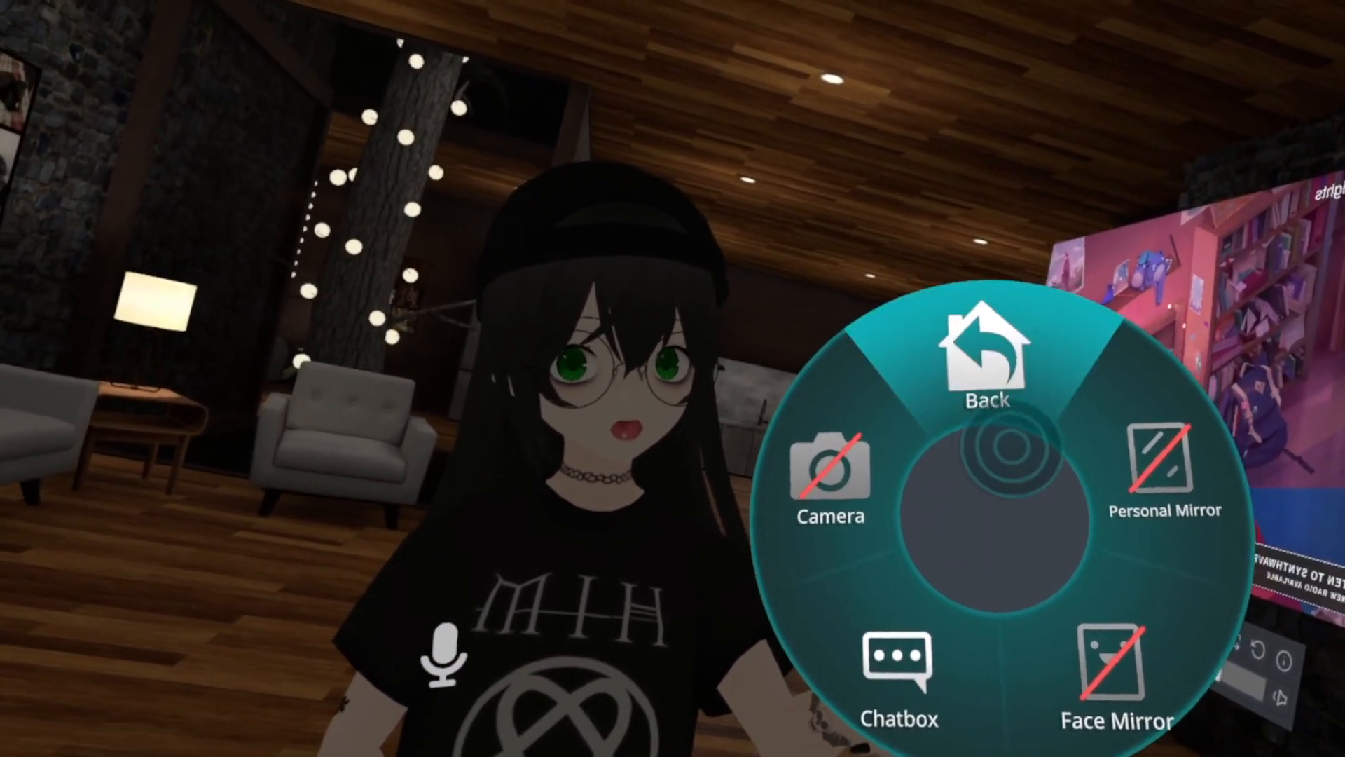
- Put the sunglasses on the avatar using the glasses options in its Accessories menu
{"action": "left_click", "coordinate": [1013, 447]}
{"action": "left_click", "coordinate": [1291, 505]}
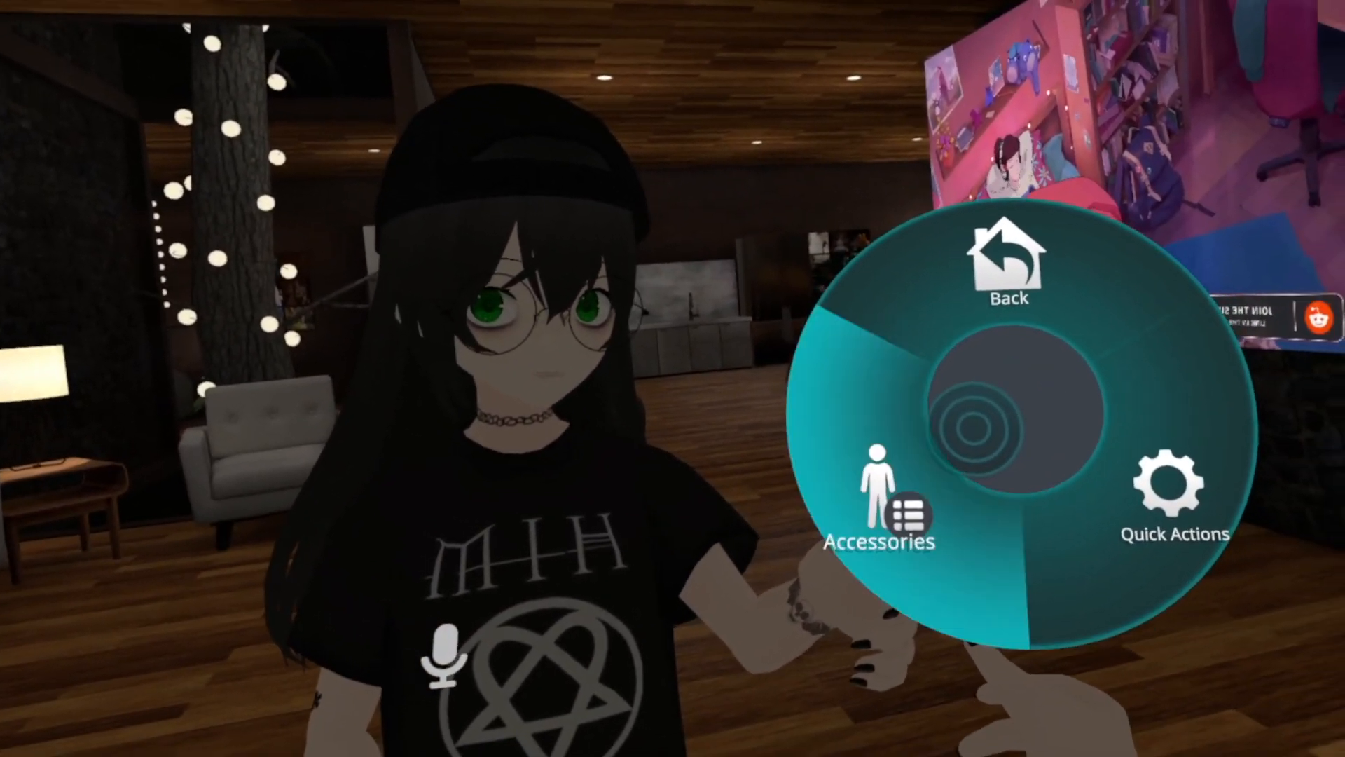
{"action": "left_click", "coordinate": [880, 494]}
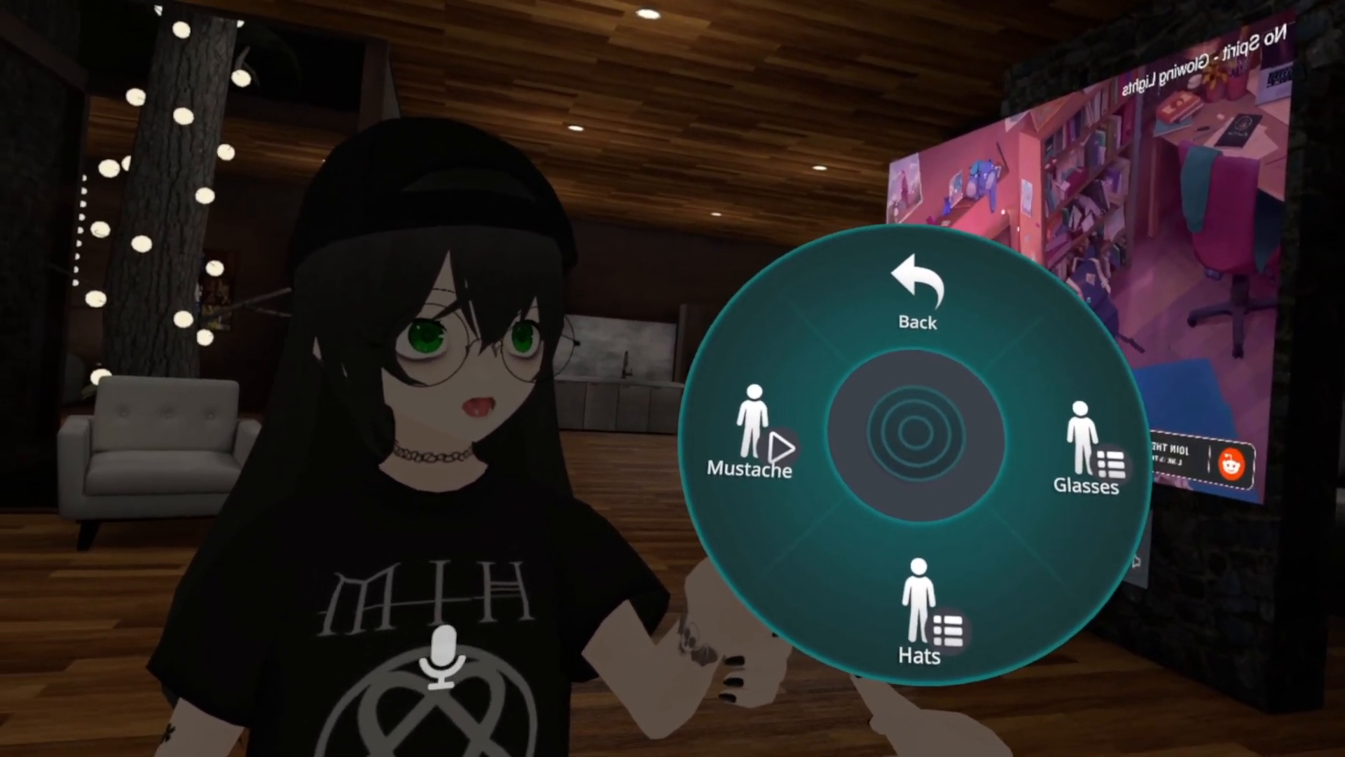
{"action": "left_click", "coordinate": [1086, 459]}
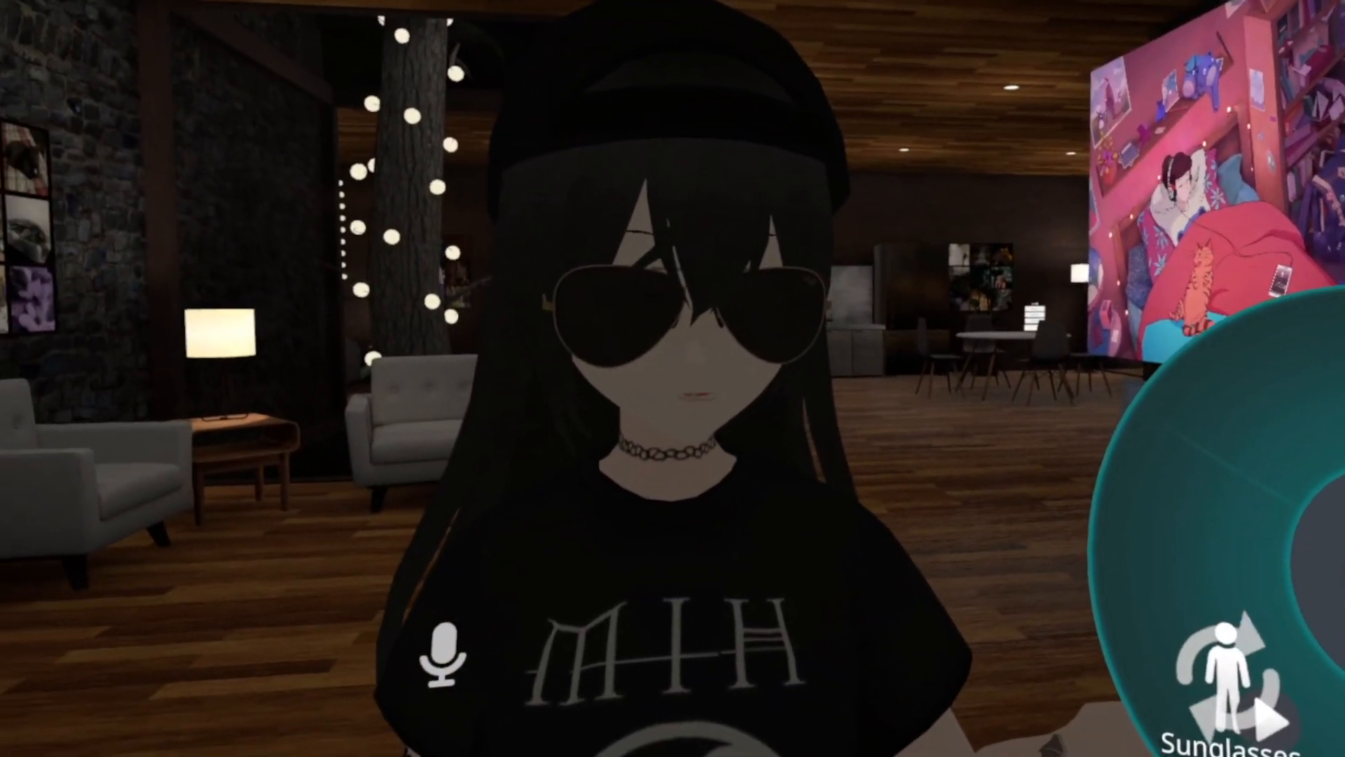
- Return the avatar to its round glasses and choose the Mustache accessory
{"action": "left_click", "coordinate": [1297, 586]}
{"action": "left_click", "coordinate": [1072, 336]}
{"action": "left_click", "coordinate": [971, 666]}
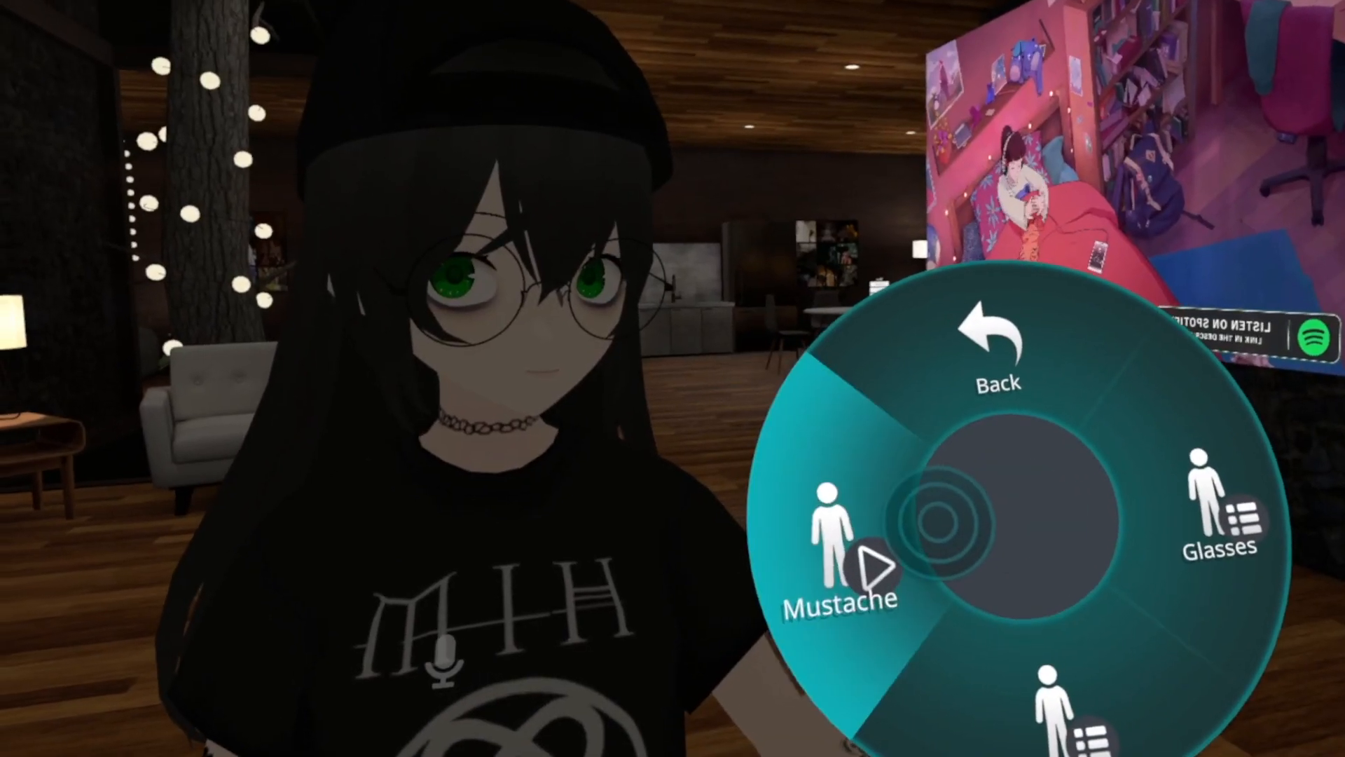
{"action": "left_click", "coordinate": [826, 553]}
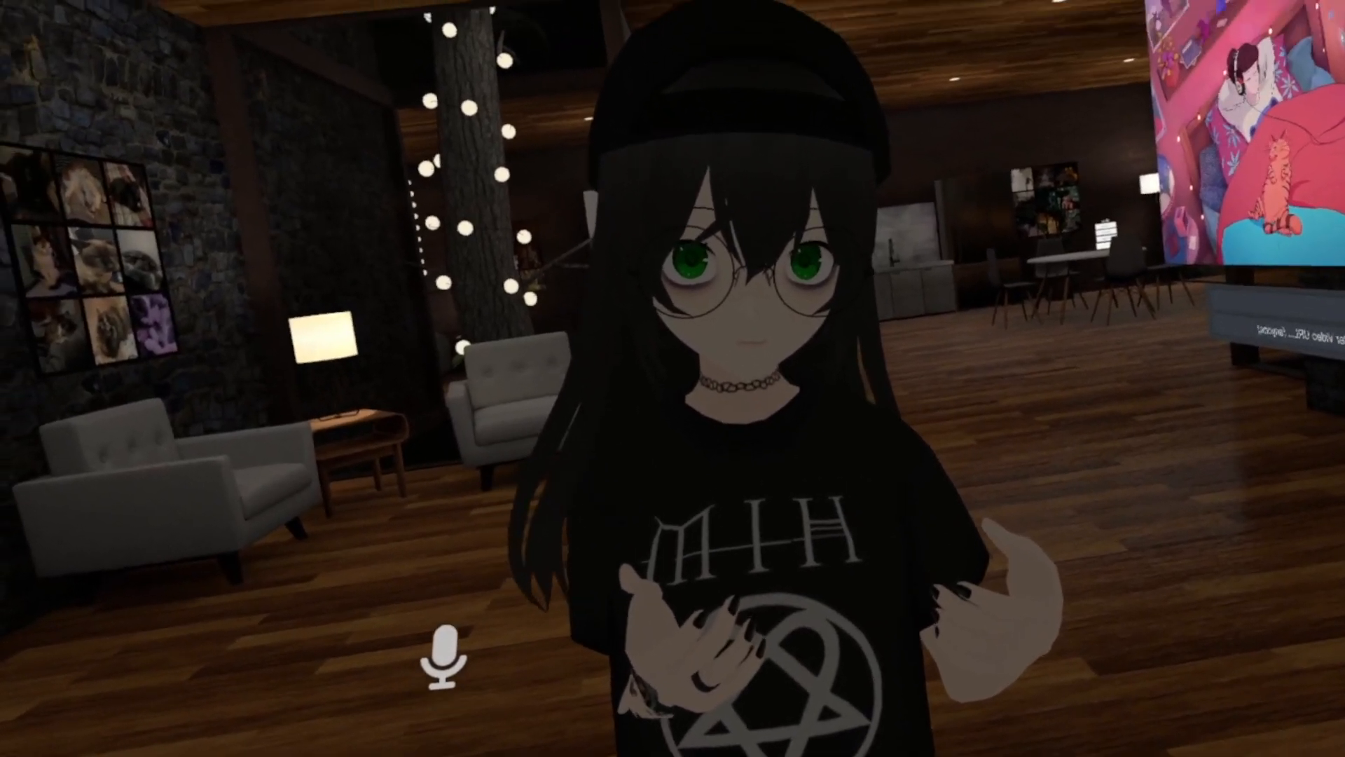
- Change into the uploaded avatar Cheshire Rose v3 and close the avatar list
{"action": "key", "text": "Escape"}
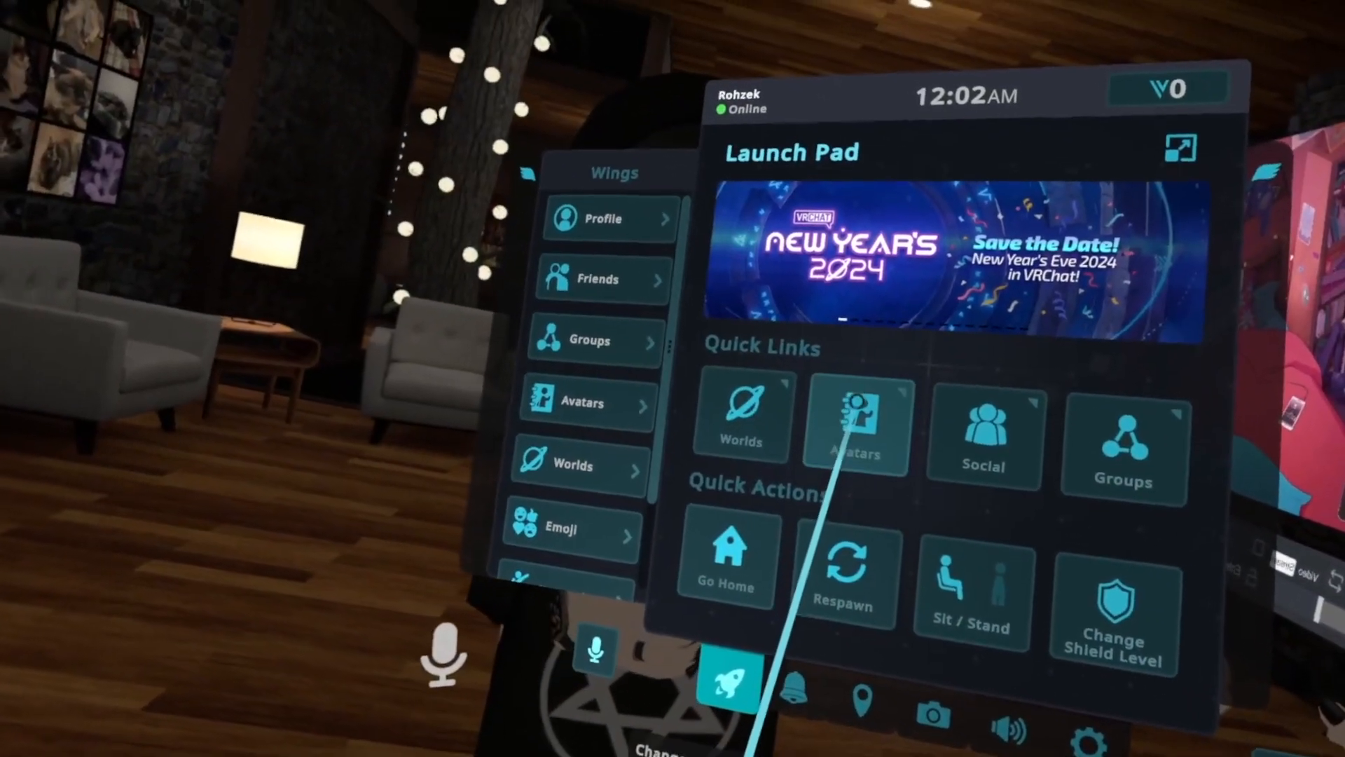
{"action": "left_click", "coordinate": [856, 406]}
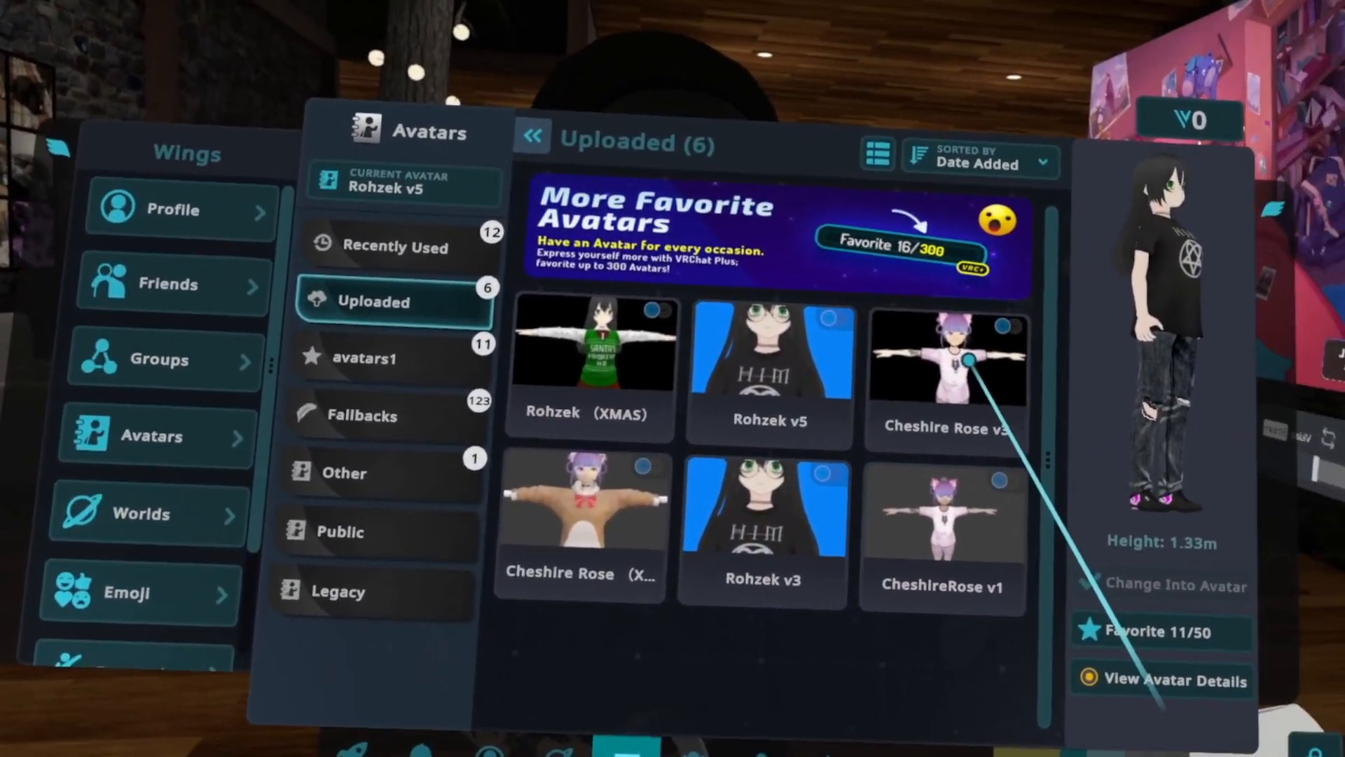
{"action": "left_click", "coordinate": [998, 388]}
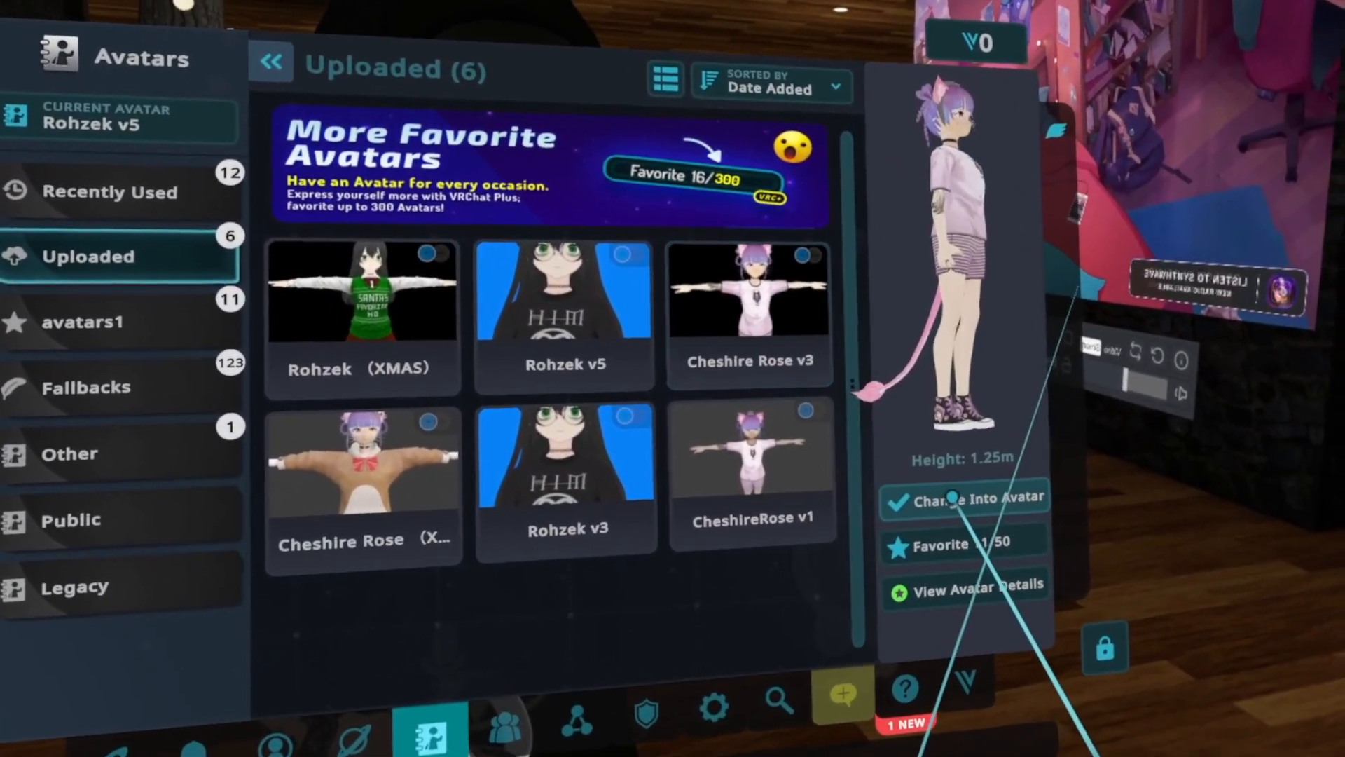
{"action": "left_click", "coordinate": [951, 497]}
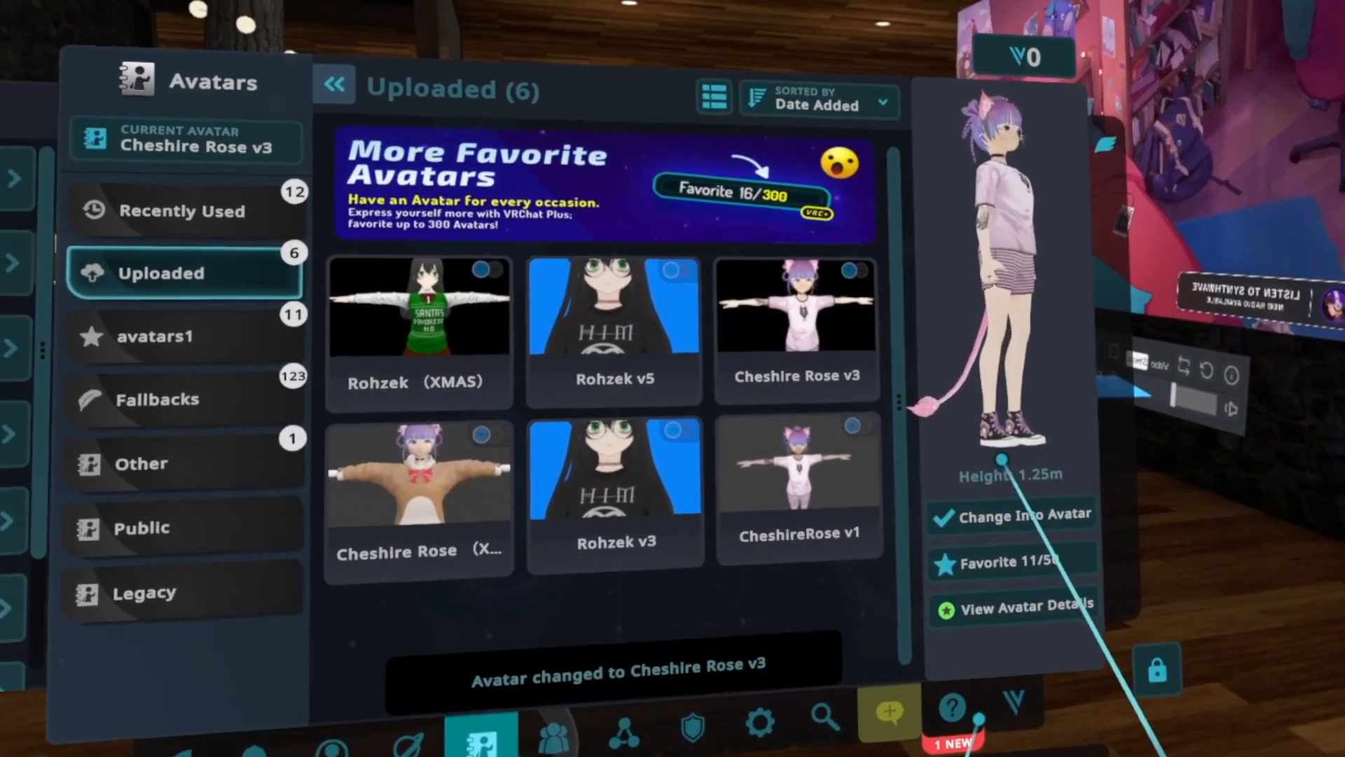
{"action": "key", "text": "Escape"}
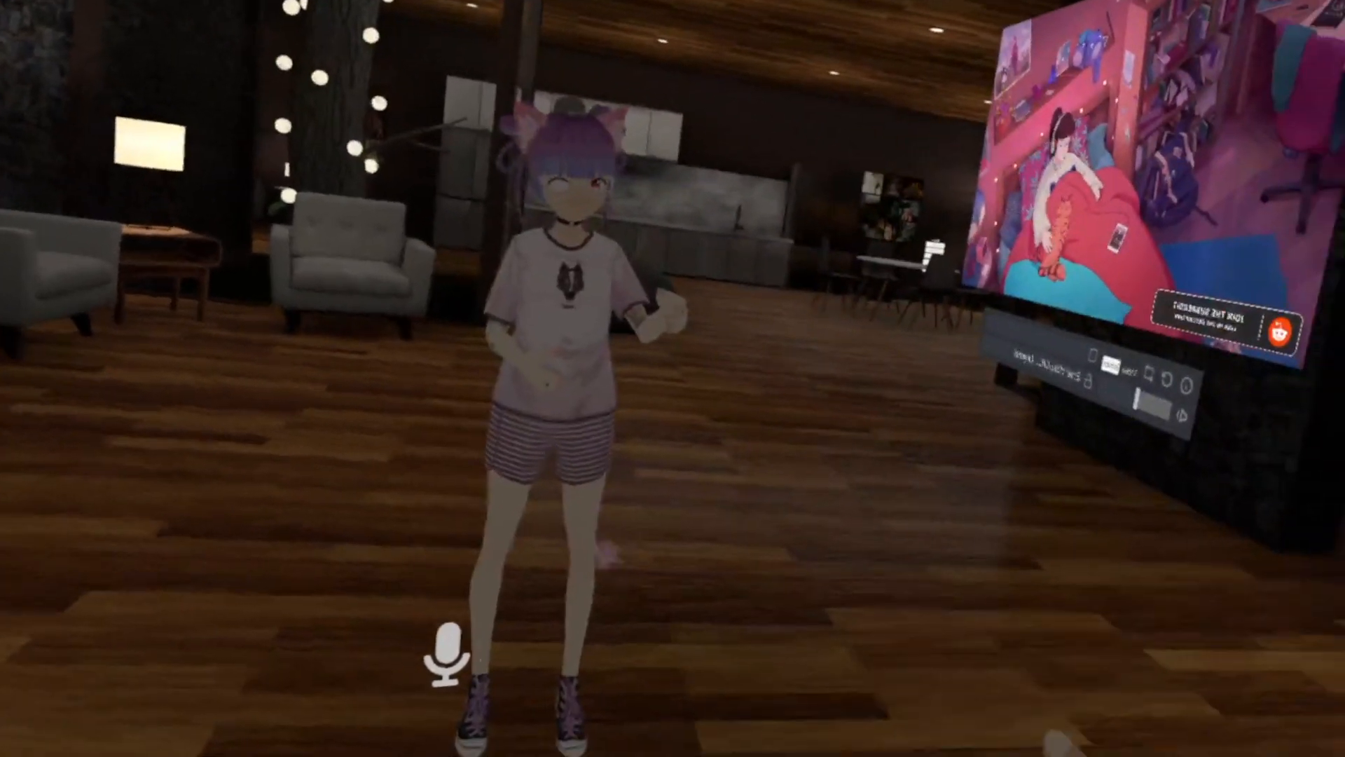
- Change into the uploaded avatar CheshireRose v1 and return to the world view
{"action": "key", "text": "Escape"}
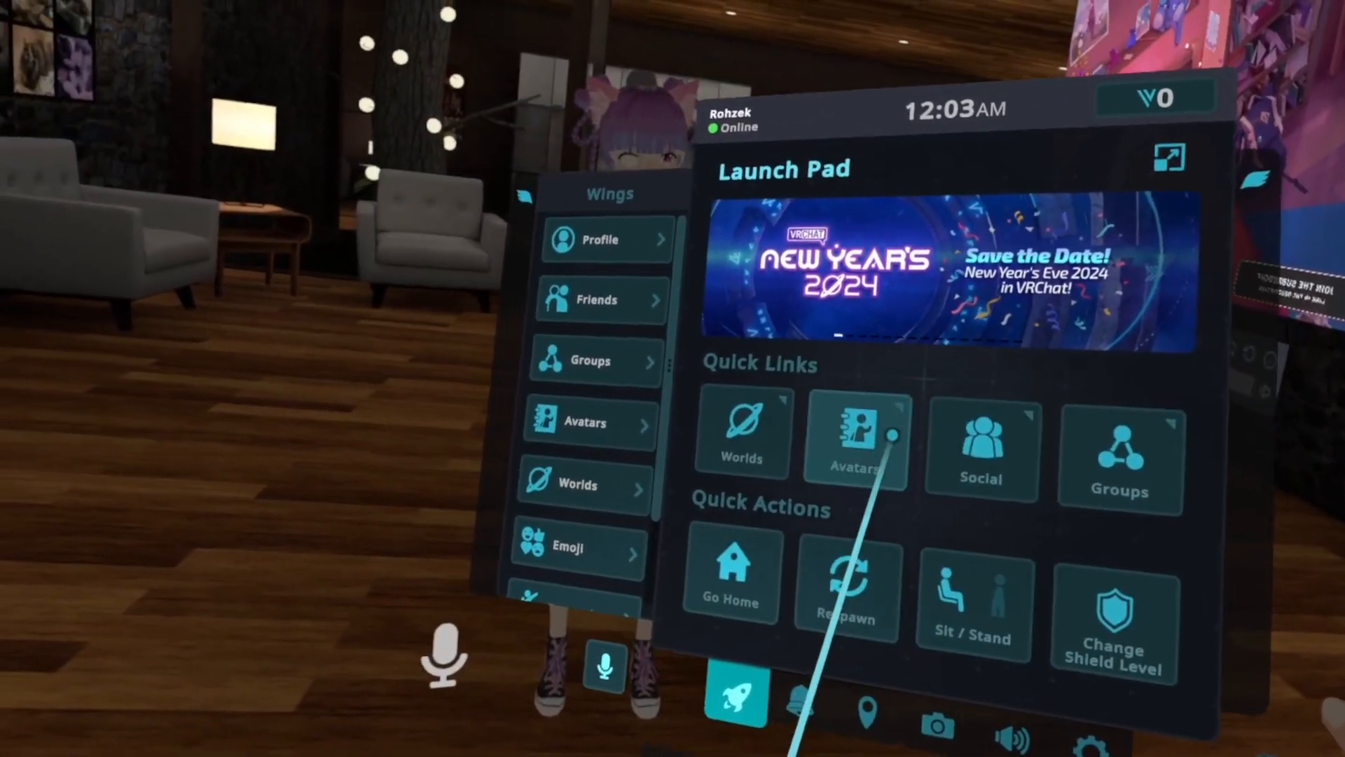
{"action": "left_click", "coordinate": [799, 407]}
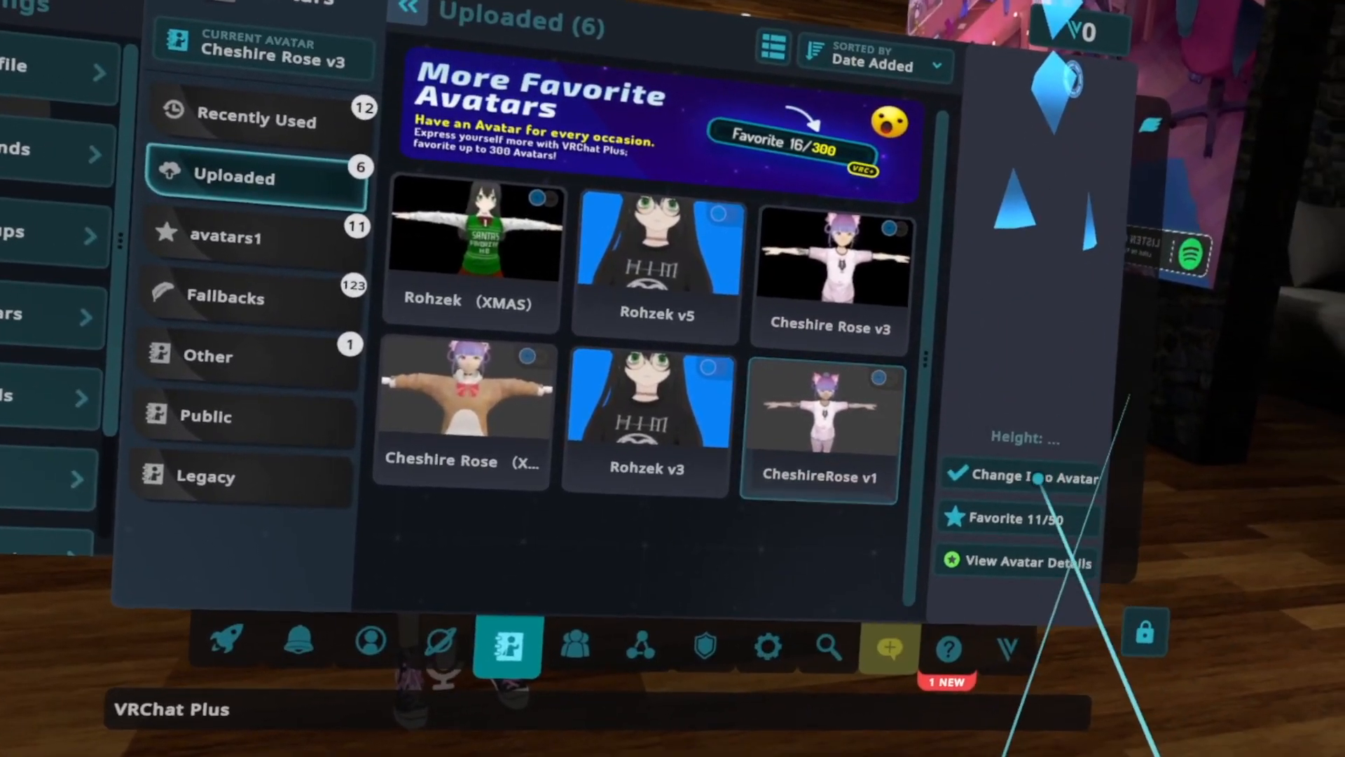
{"action": "left_click", "coordinate": [1163, 515]}
{"action": "key", "text": "Escape"}
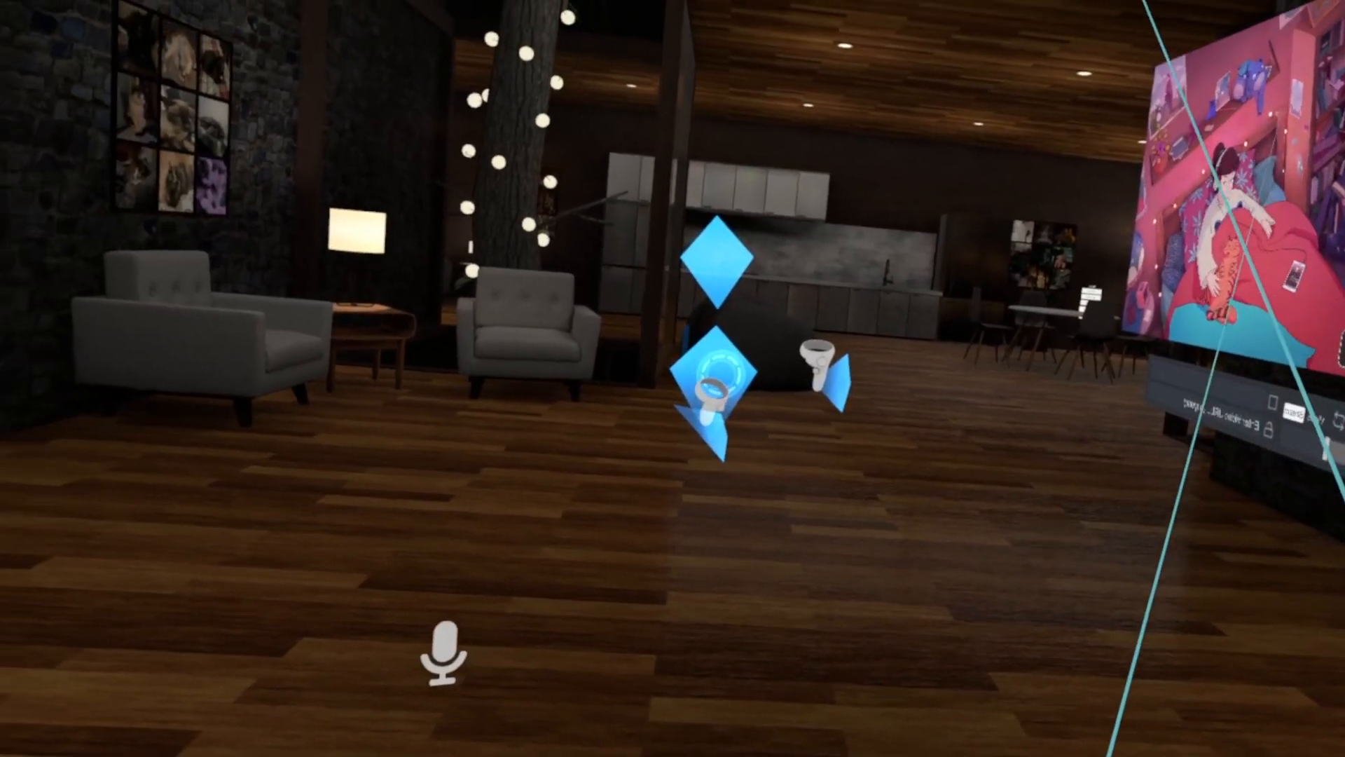
{"action": "key", "text": "Escape"}
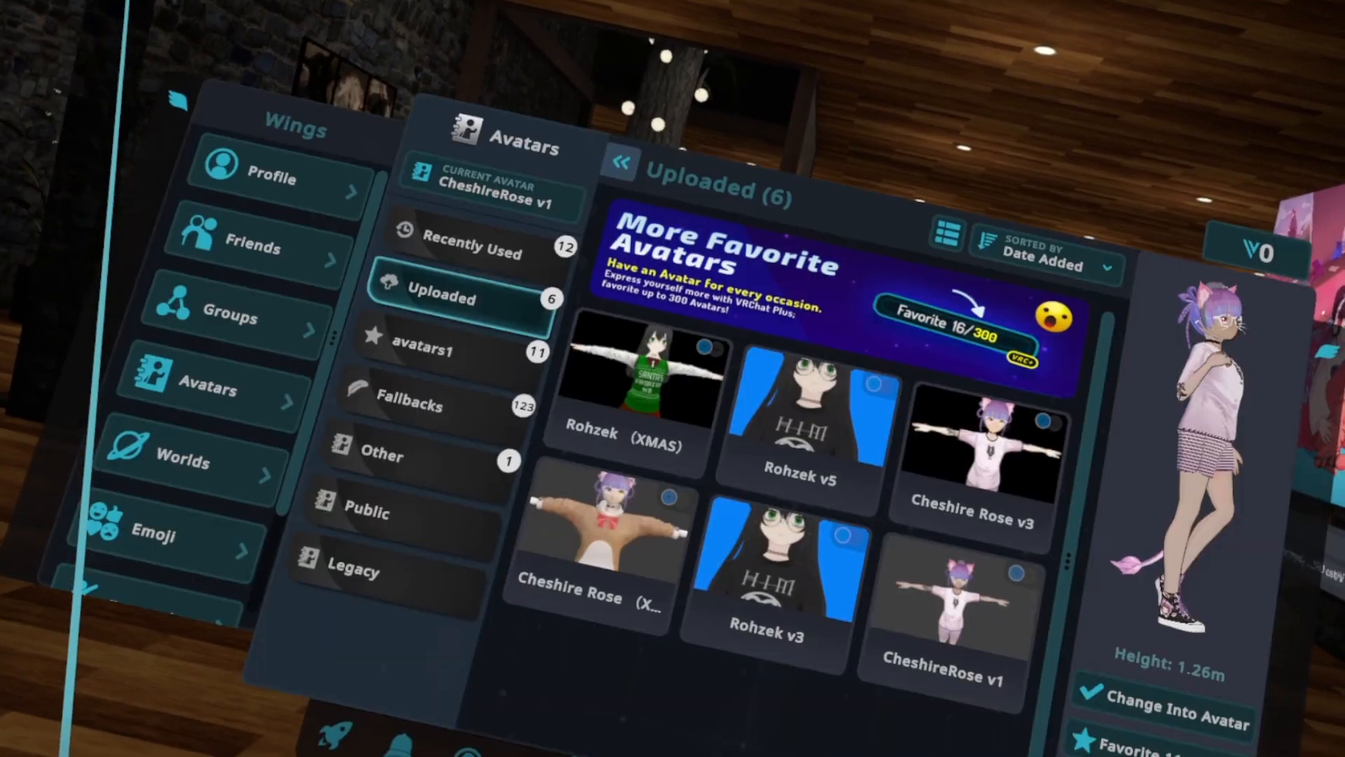
{"action": "key", "text": "Escape"}
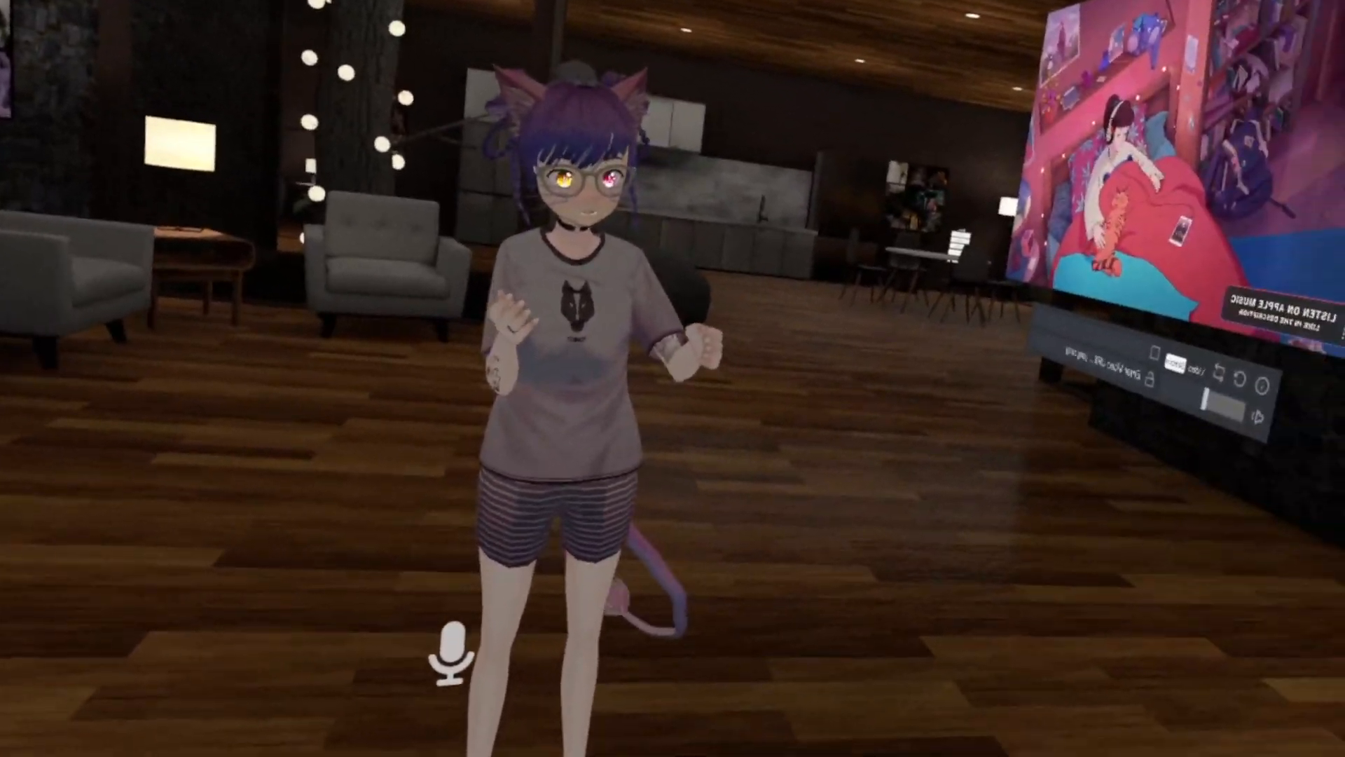
- Check which expression options the CheshireRose v1 avatar offers, including Quick Actions
{"action": "key", "text": "r"}
{"action": "left_click", "coordinate": [917, 449]}
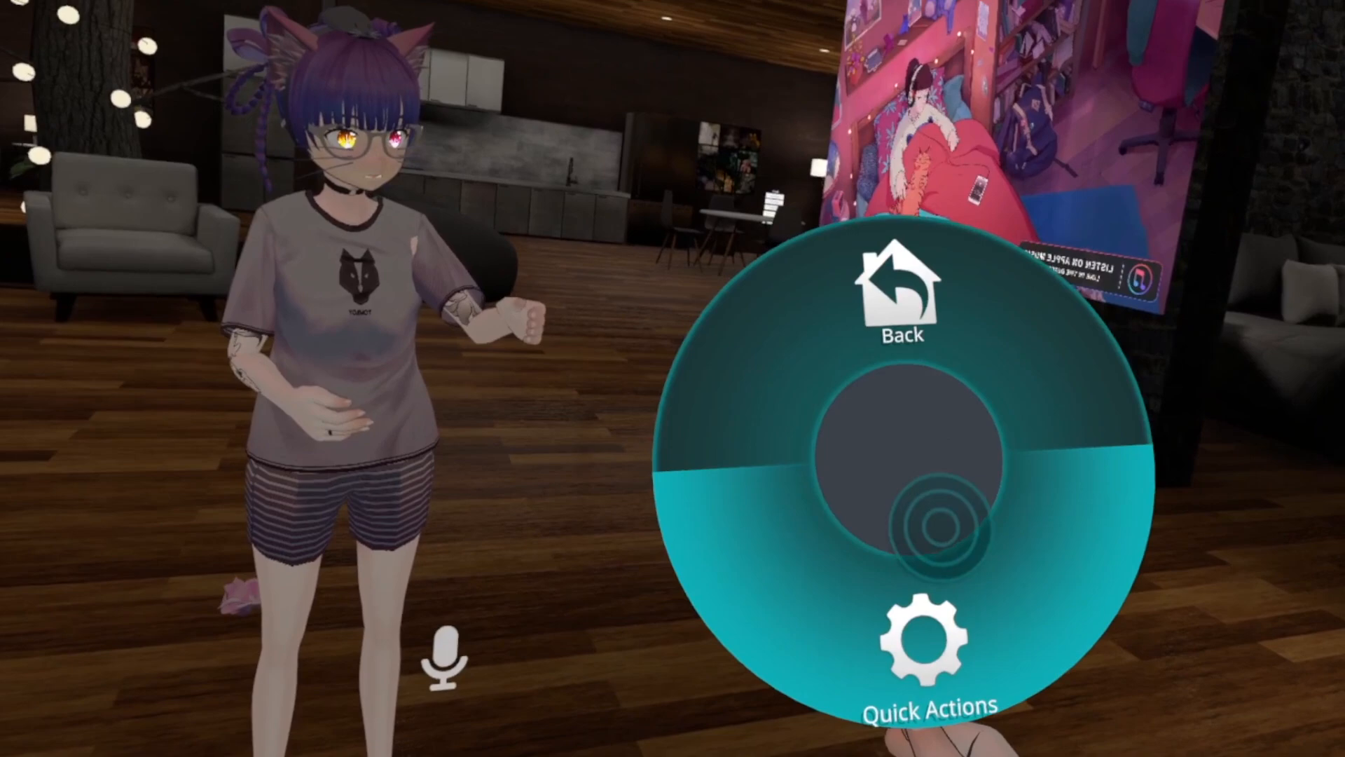
{"action": "left_click", "coordinate": [897, 616]}
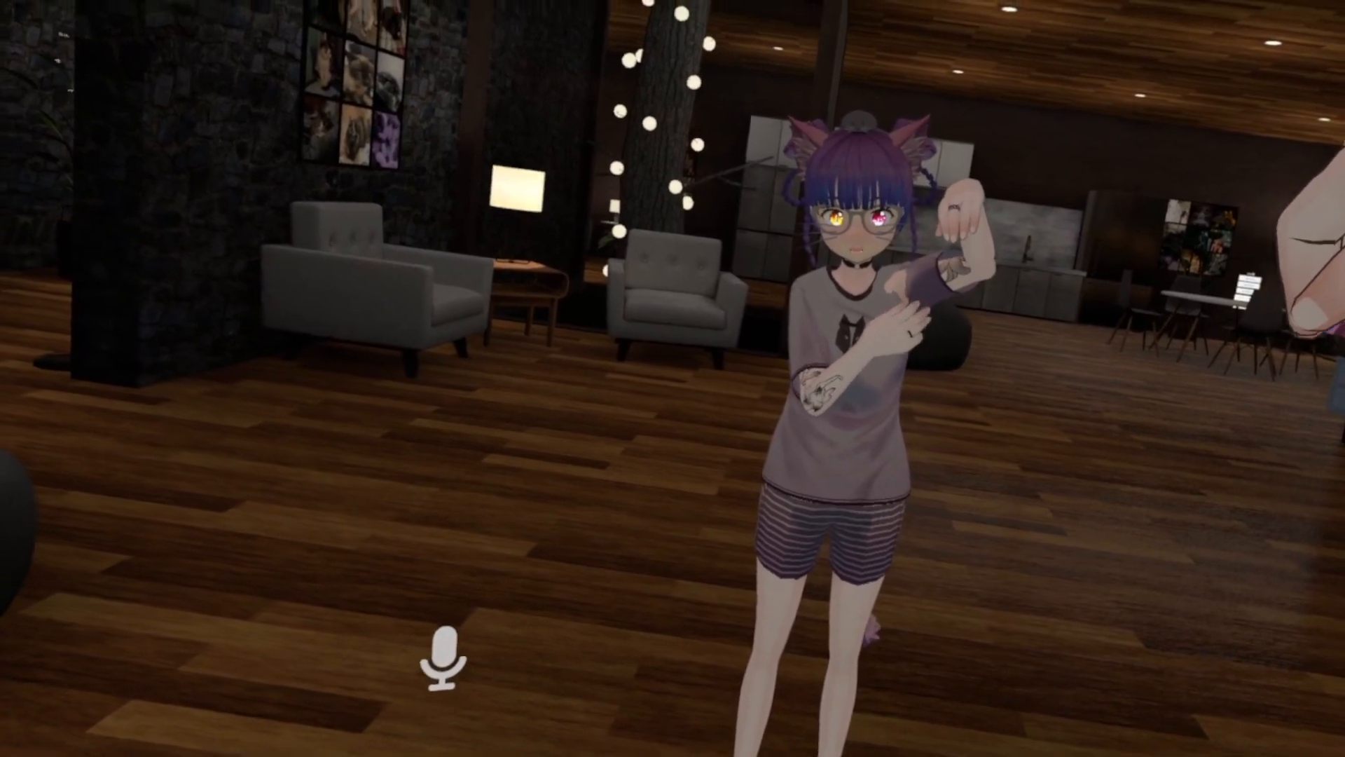
- Change into the uploaded avatar Rohzek v5 and close the avatar list
{"action": "key", "text": "Escape"}
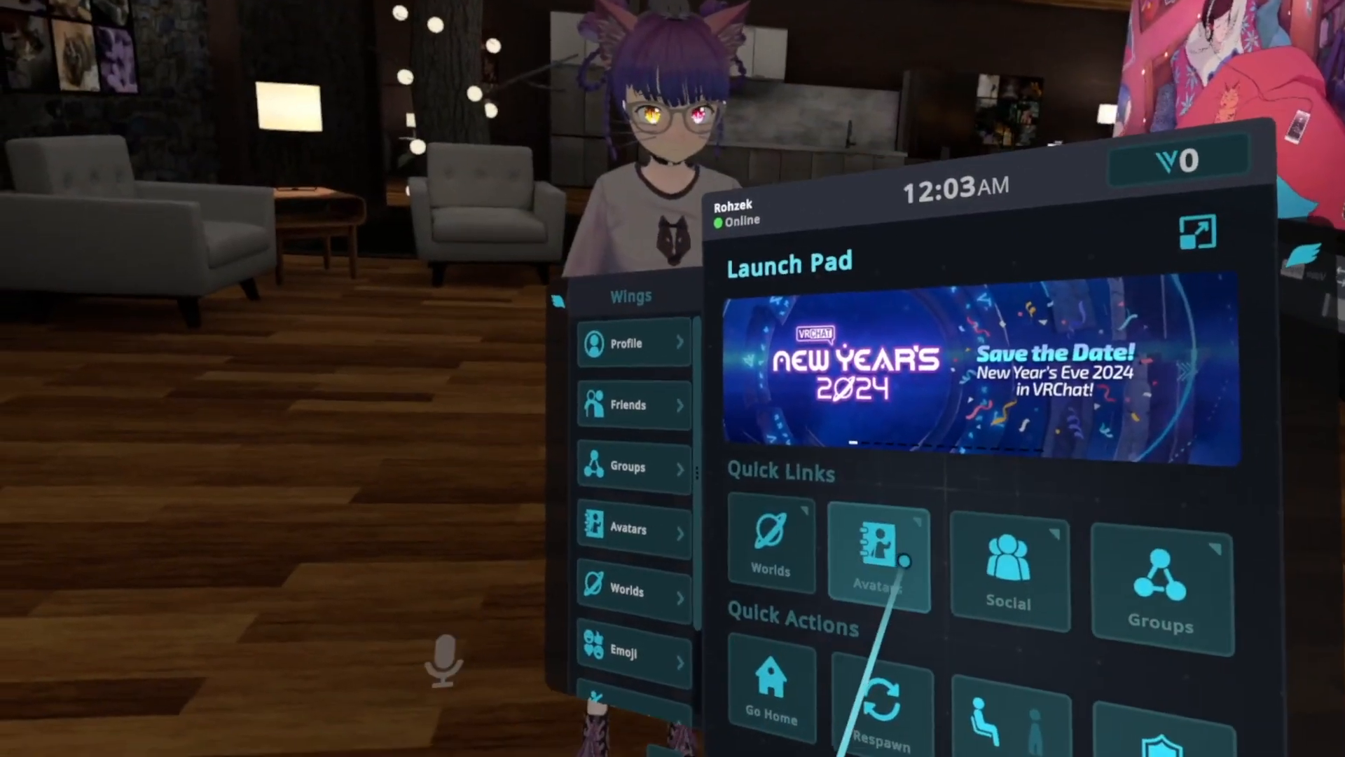
{"action": "left_click", "coordinate": [823, 561]}
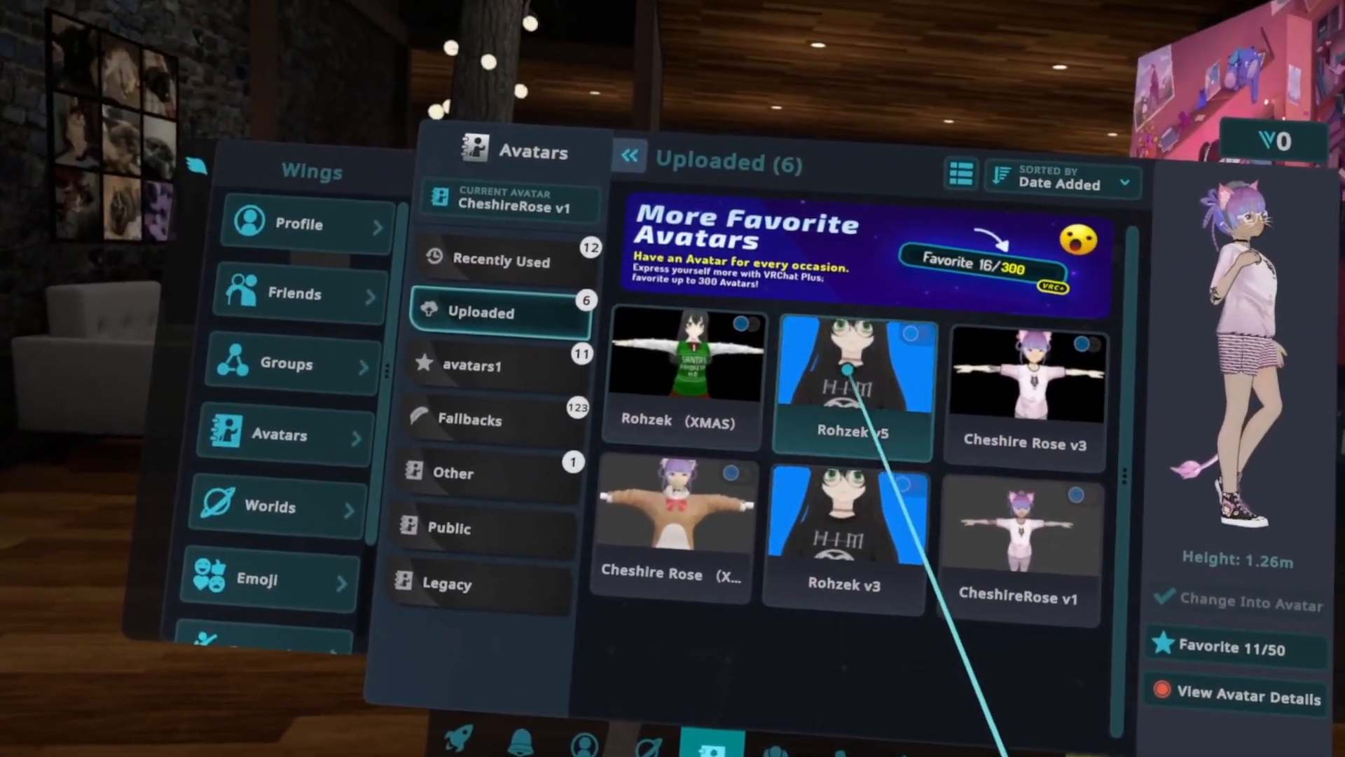
{"action": "left_click", "coordinate": [658, 330]}
{"action": "left_click", "coordinate": [1026, 515]}
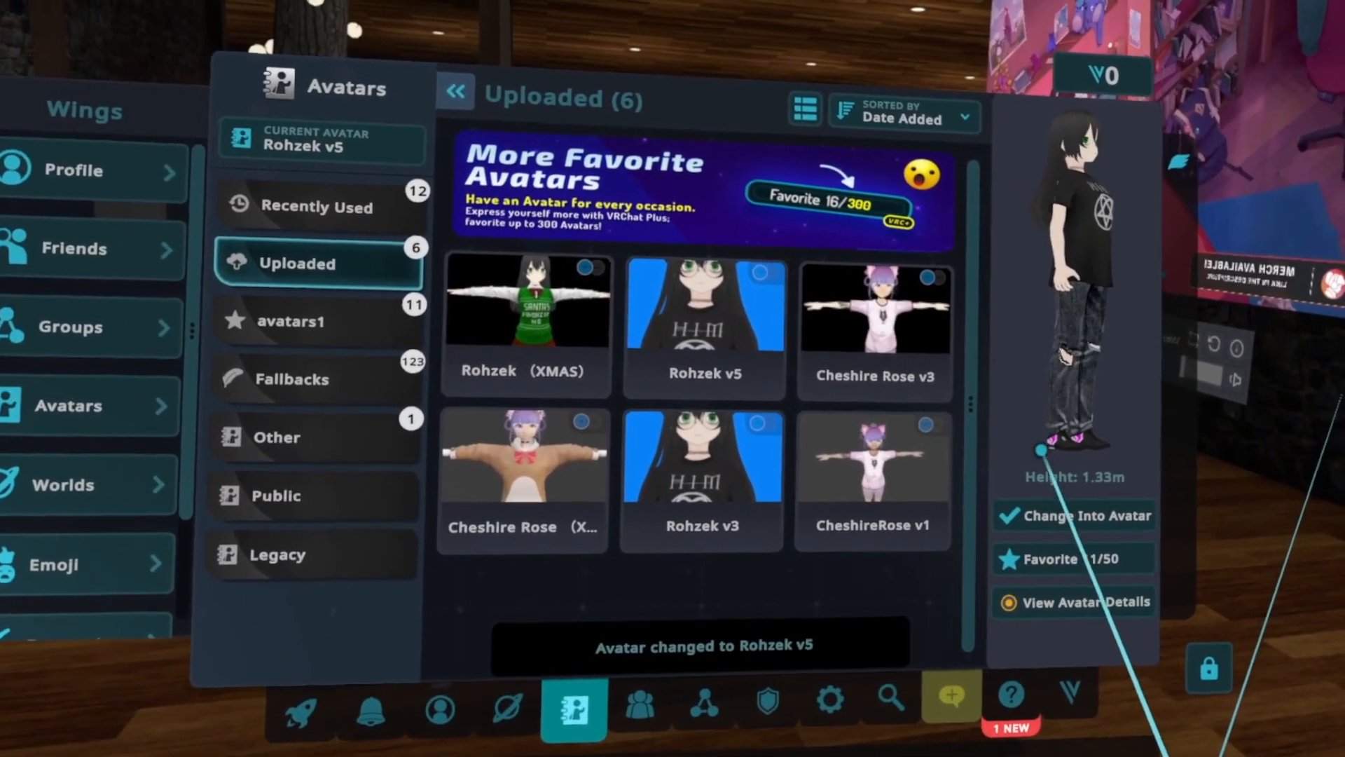
{"action": "key", "text": "Escape"}
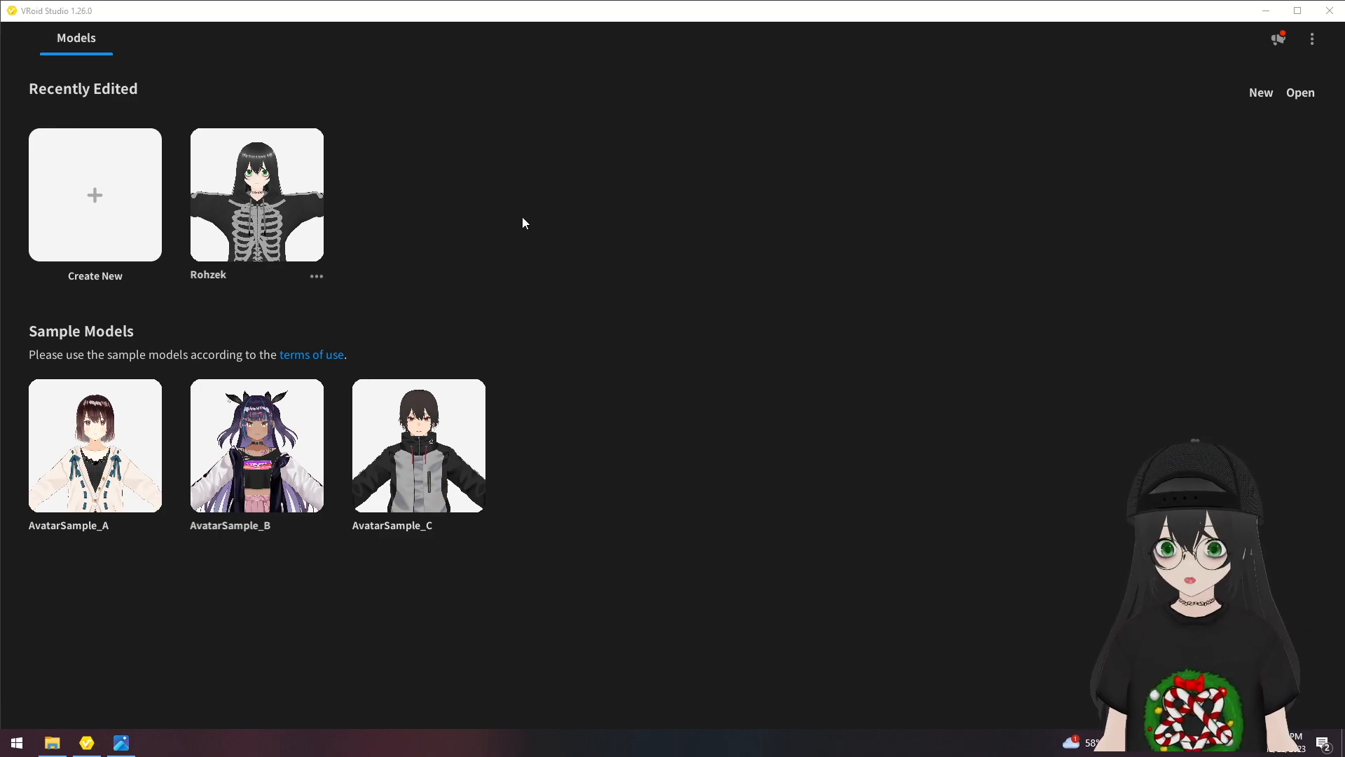
- Switch to VRoid Studio, open the Rohzek model and bring up its custom tops with the whole figure in view
{"action": "left_click", "coordinate": [224, 189]}
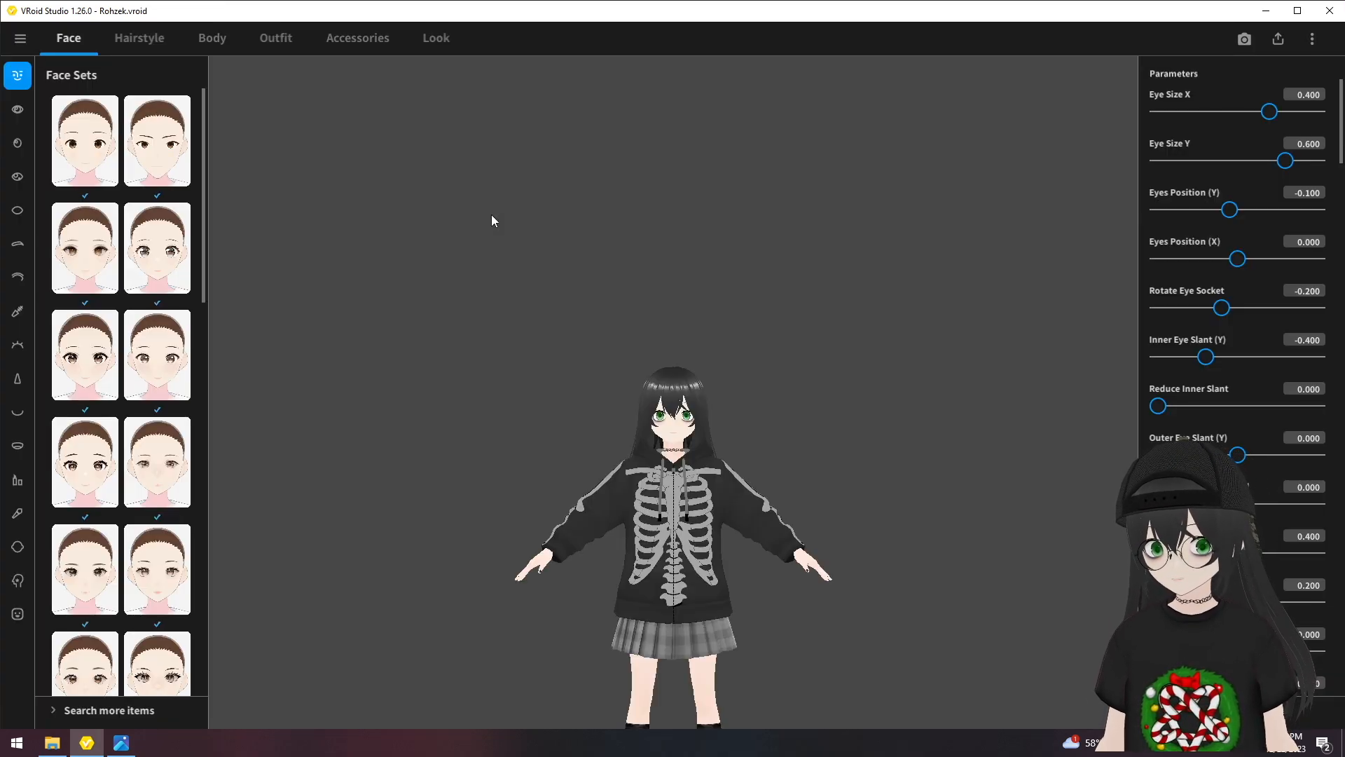
{"action": "left_click", "coordinate": [274, 40]}
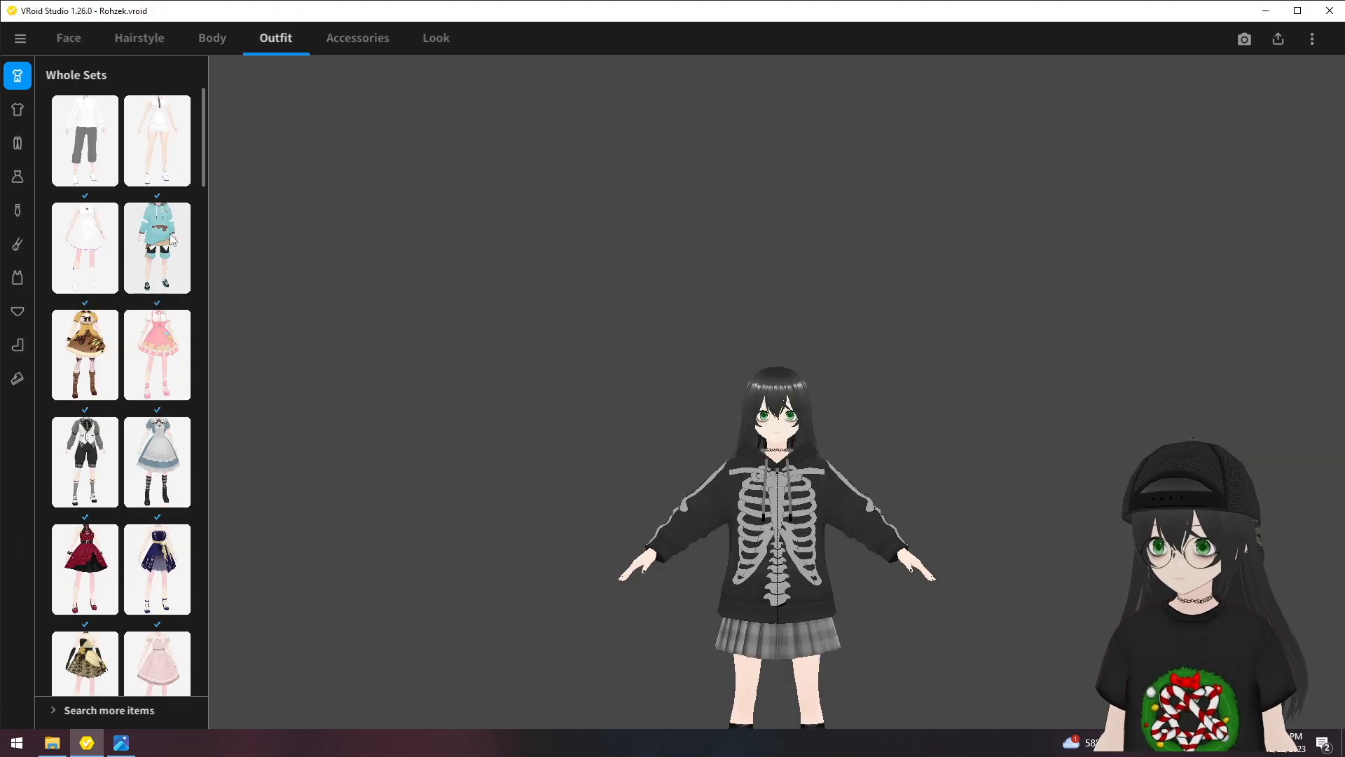
{"action": "left_click", "coordinate": [17, 112]}
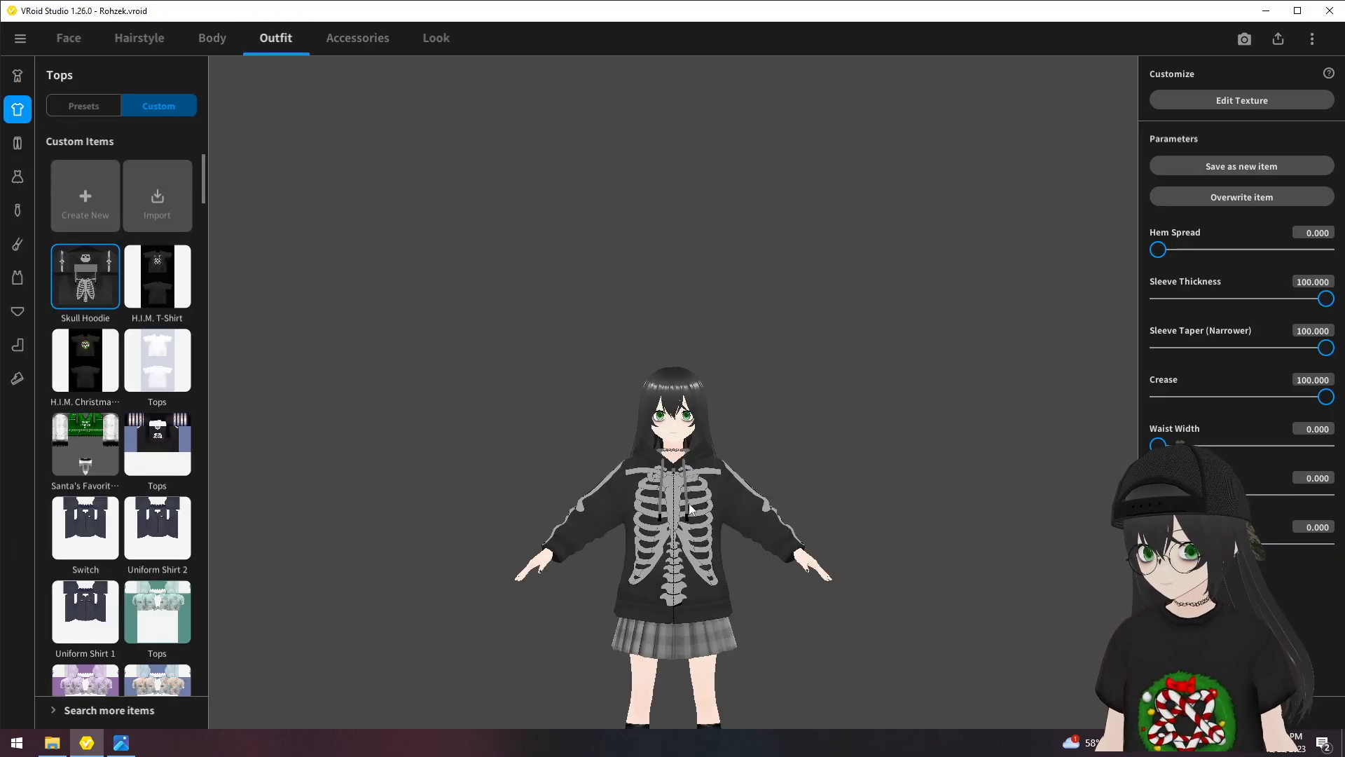
{"action": "middle_click_drag", "start_coordinate": [723, 538], "coordinate": [704, 361]}
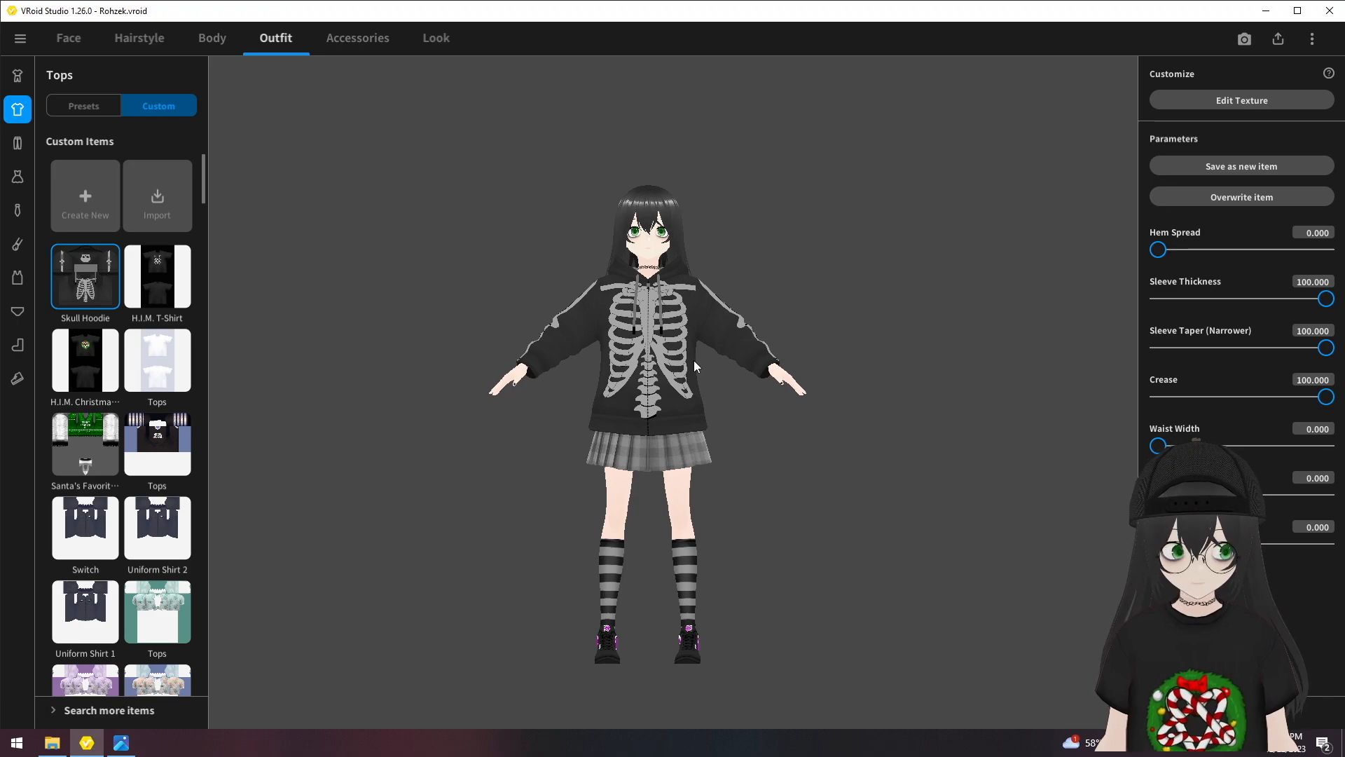
{"action": "scroll", "coordinate": [642, 484], "scroll_direction": "up", "scroll_amount": 2}
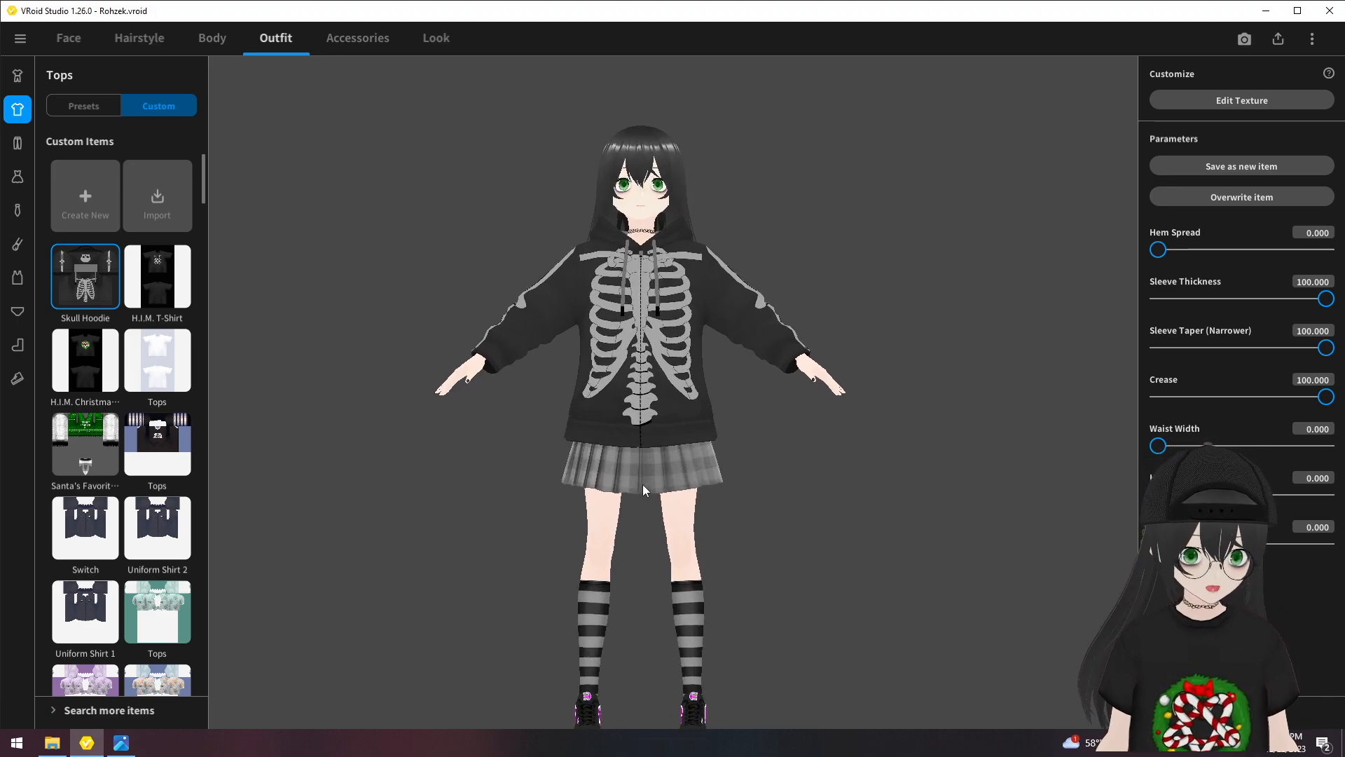
{"action": "mouse_move", "coordinate": [658, 490]}
{"action": "left_mouse_down"}
{"action": "mouse_move", "coordinate": [670, 448]}
{"action": "mouse_move", "coordinate": [705, 461]}
{"action": "mouse_move", "coordinate": [667, 465]}
{"action": "mouse_move", "coordinate": [662, 492]}
{"action": "mouse_move", "coordinate": [633, 487]}
{"action": "left_mouse_up"}
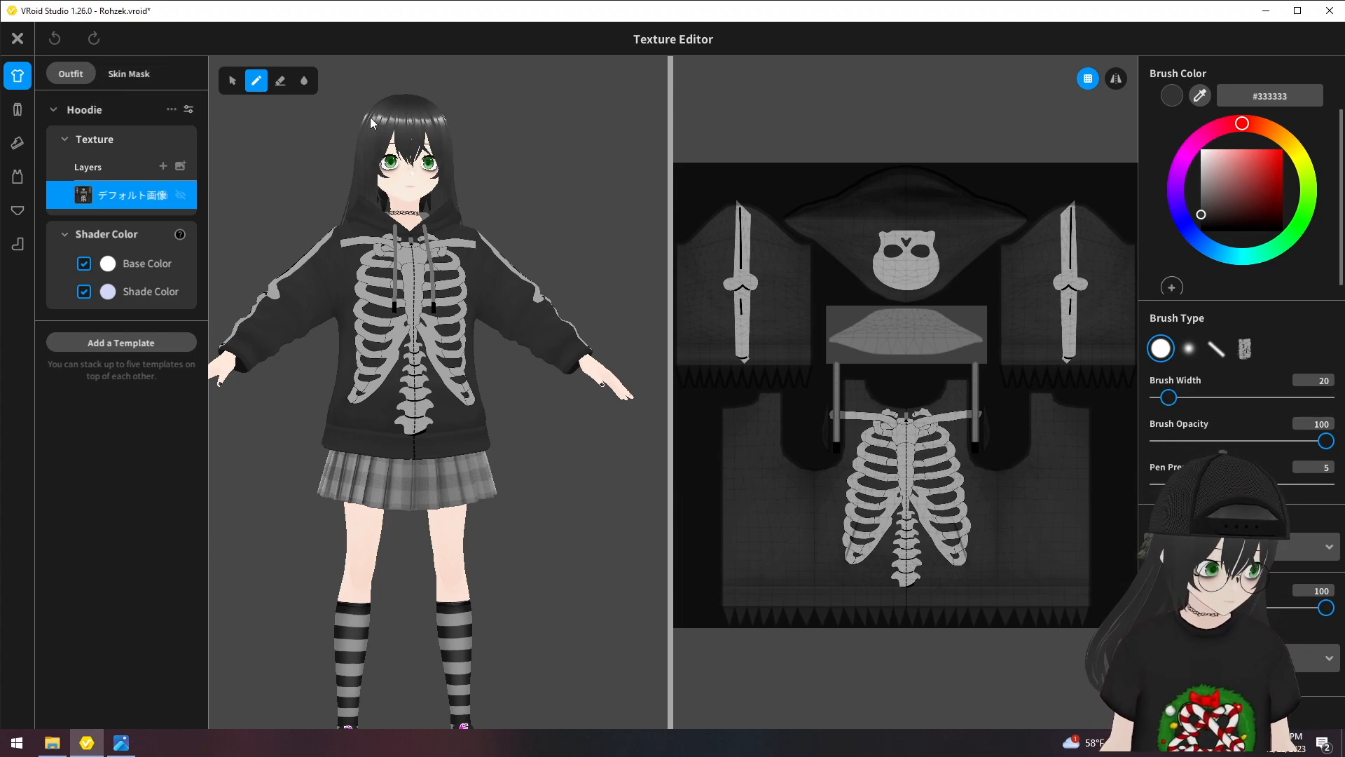
- Show the Skull Hoodie's Skin Mask for texture editing and set the brush to black #000000 with width 75
{"action": "left_click", "coordinate": [127, 73]}
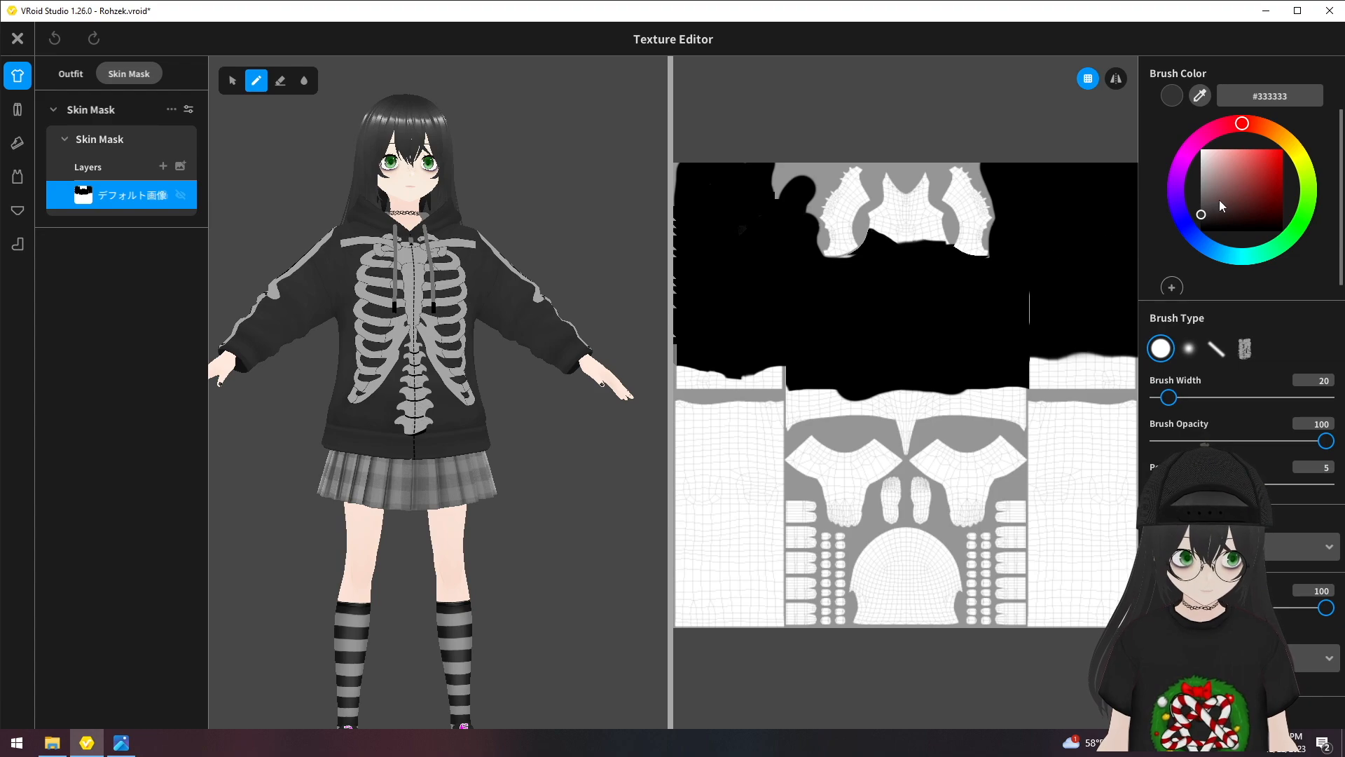
{"action": "mouse_move", "coordinate": [1220, 201]}
{"action": "left_mouse_down"}
{"action": "mouse_move", "coordinate": [1194, 143]}
{"action": "mouse_move", "coordinate": [1196, 294]}
{"action": "left_mouse_up"}
{"action": "left_click_drag", "start_coordinate": [1169, 398], "coordinate": [1199, 398]}
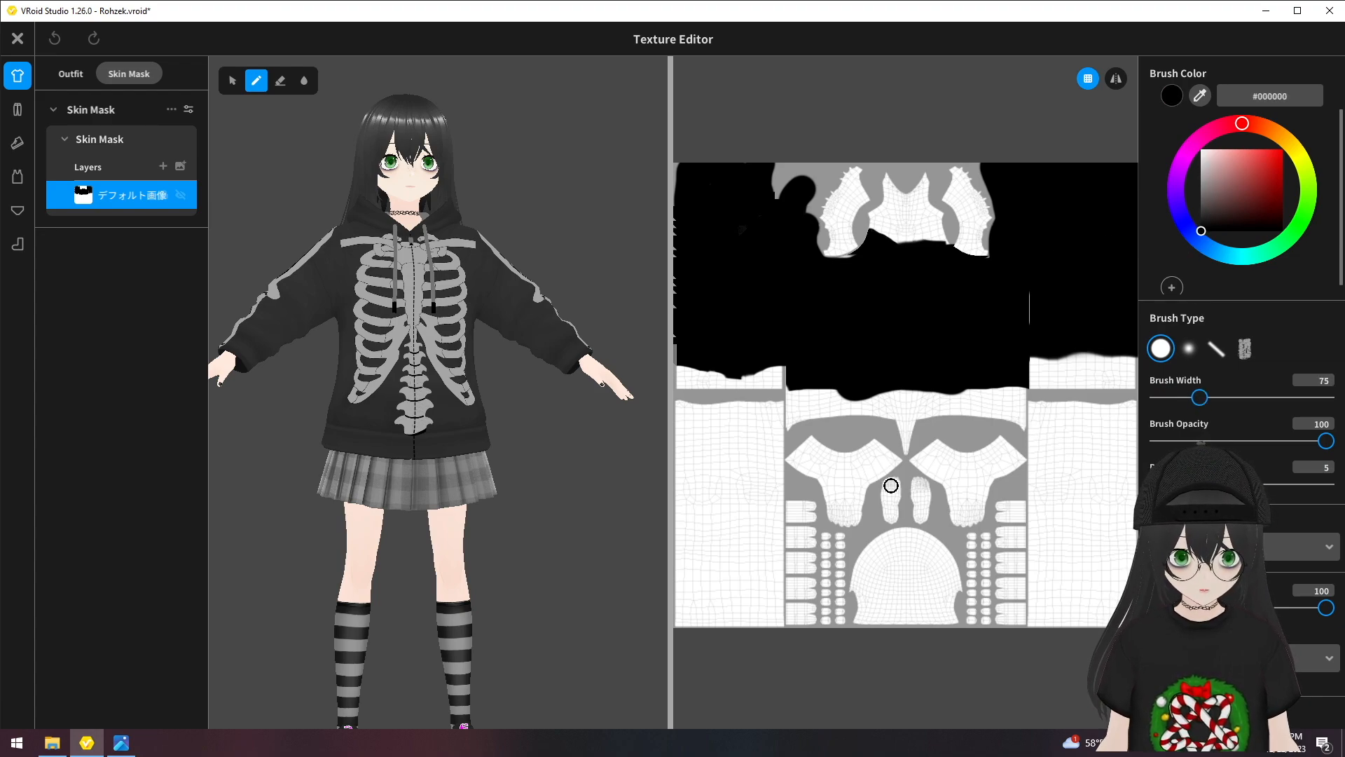
- Try painting a black stroke over the leg area of the skin mask, and undo it
{"action": "mouse_move", "coordinate": [696, 436]}
{"action": "left_mouse_down"}
{"action": "mouse_move", "coordinate": [719, 522]}
{"action": "mouse_move", "coordinate": [757, 542]}
{"action": "mouse_move", "coordinate": [753, 484]}
{"action": "mouse_move", "coordinate": [743, 501]}
{"action": "left_mouse_up"}
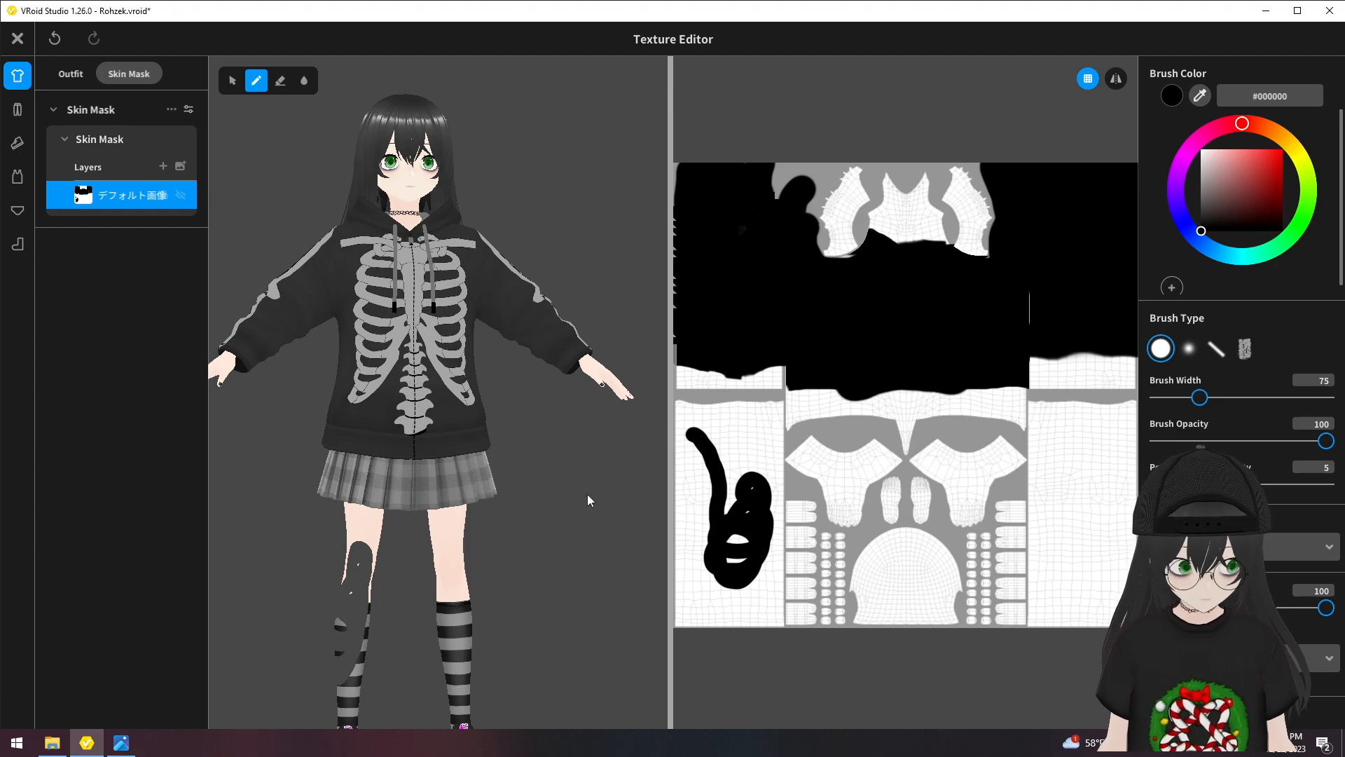
{"action": "key", "text": "ctrl+z"}
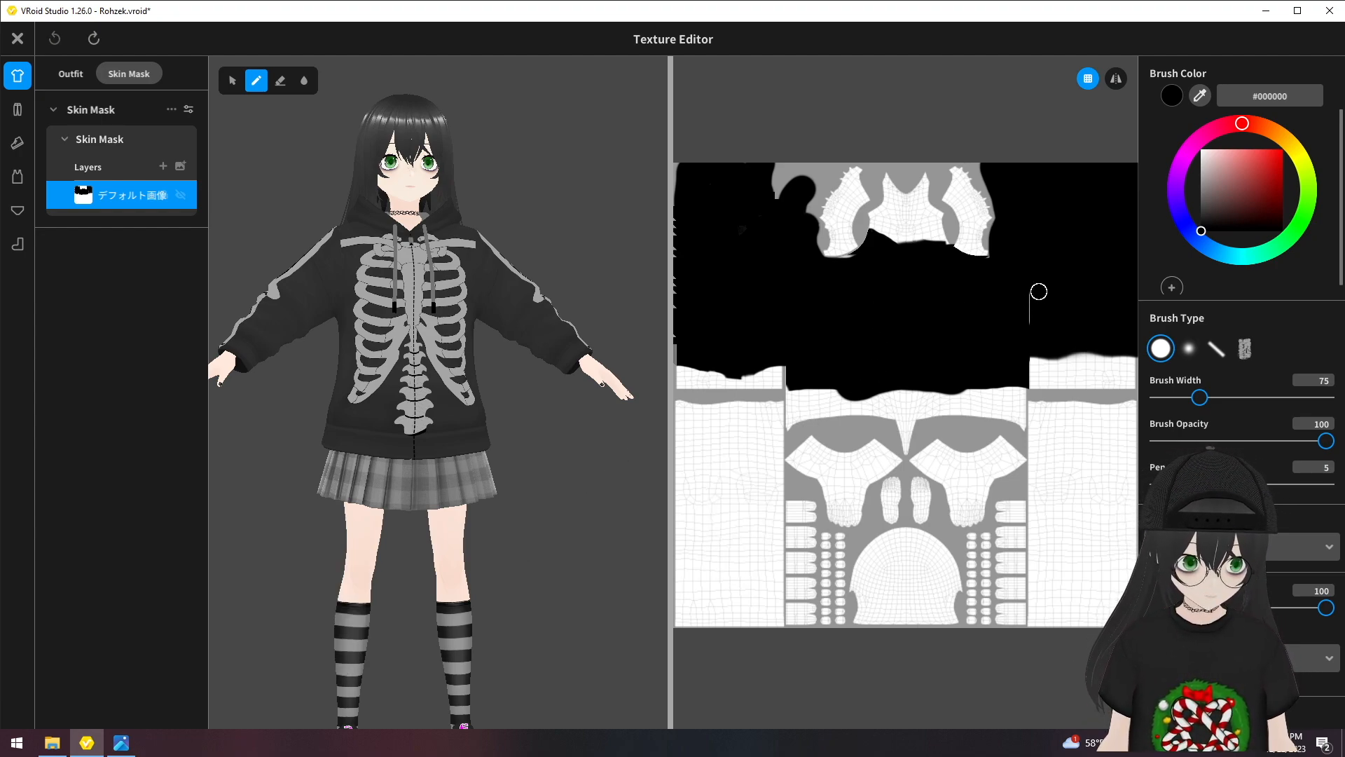
- Paint over the thin leftover line beside the arm area of the skin mask in black and set the brush width to 129
{"action": "left_click_drag", "start_coordinate": [1039, 291], "coordinate": [1031, 321]}
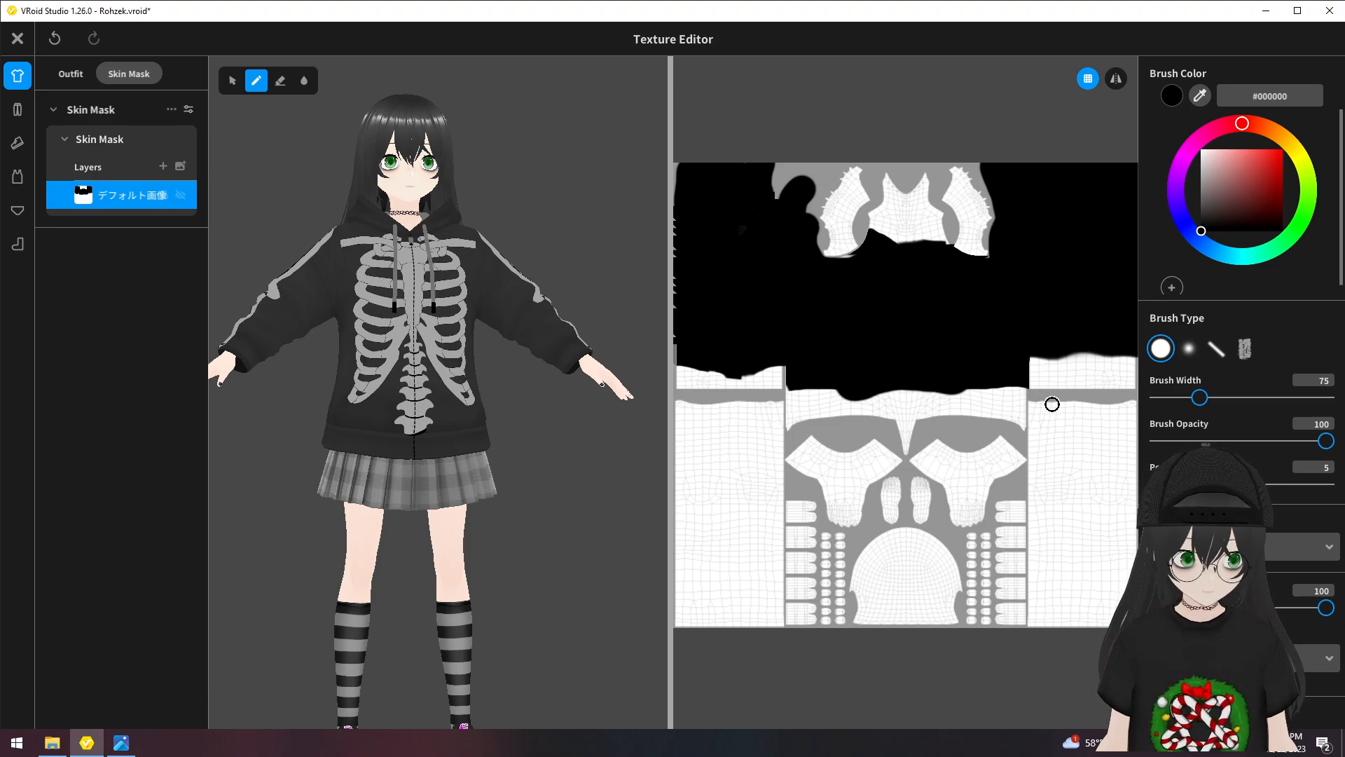
{"action": "left_click_drag", "start_coordinate": [1207, 397], "coordinate": [1235, 399]}
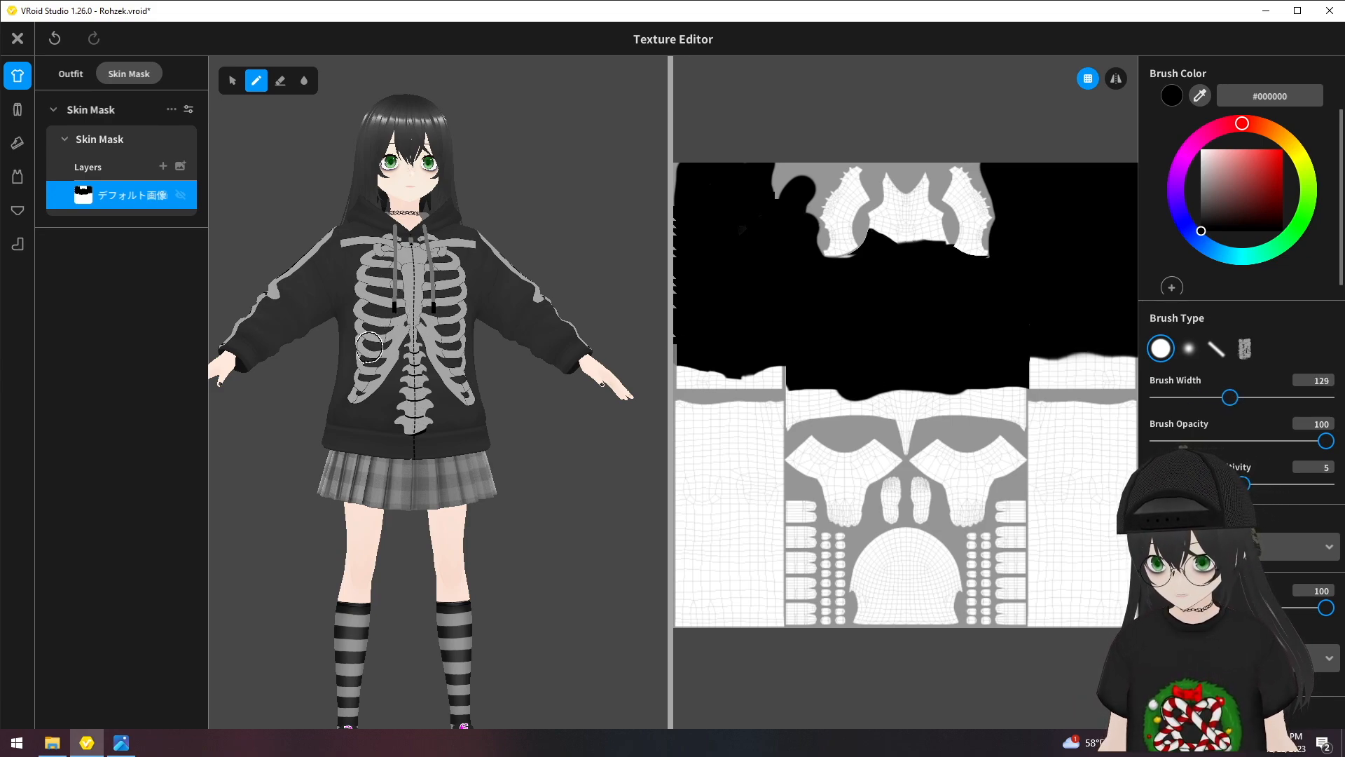
- Try painting the skin black at the hoodie's neckline on the 3D model, and undo the stroke
{"action": "left_click_drag", "start_coordinate": [437, 270], "coordinate": [452, 259]}
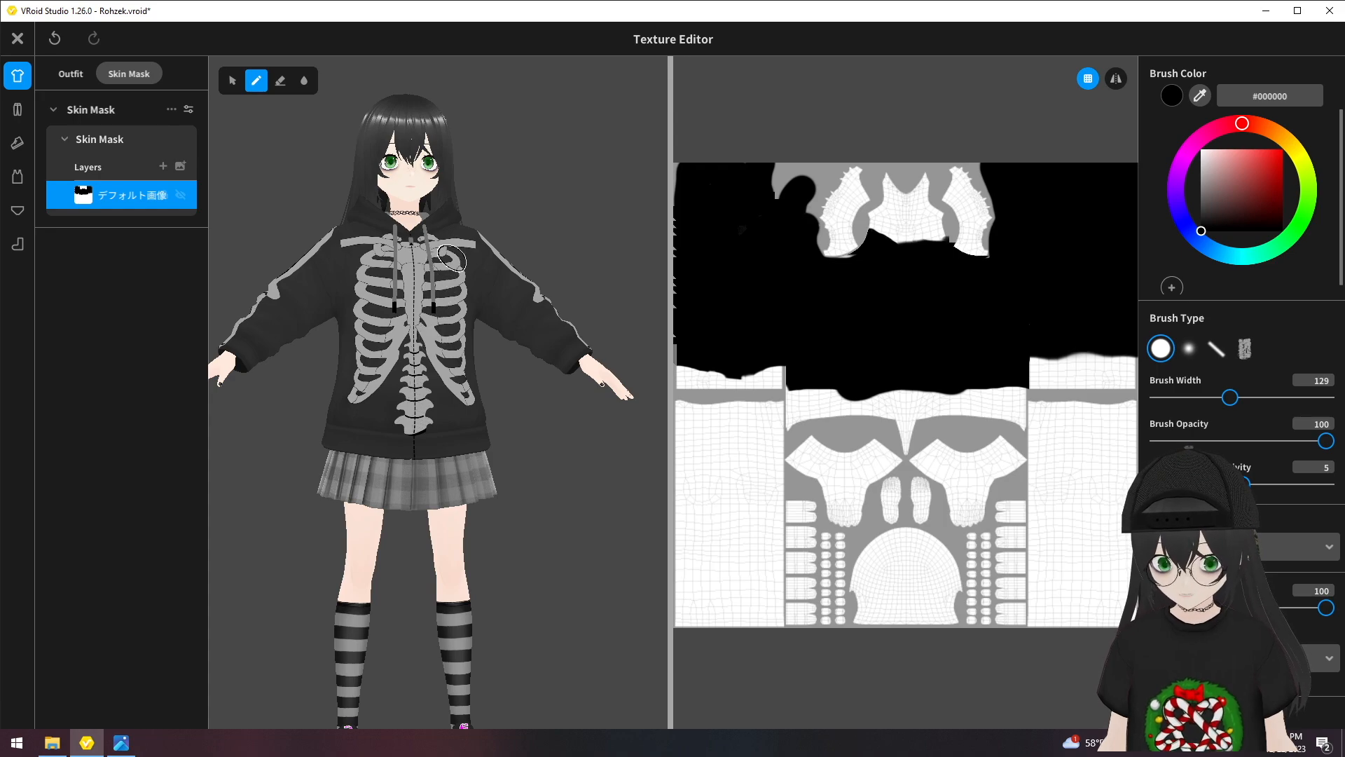
{"action": "right_click_drag", "start_coordinate": [449, 280], "coordinate": [438, 316]}
{"action": "scroll", "coordinate": [438, 317], "scroll_direction": "up", "scroll_amount": 10}
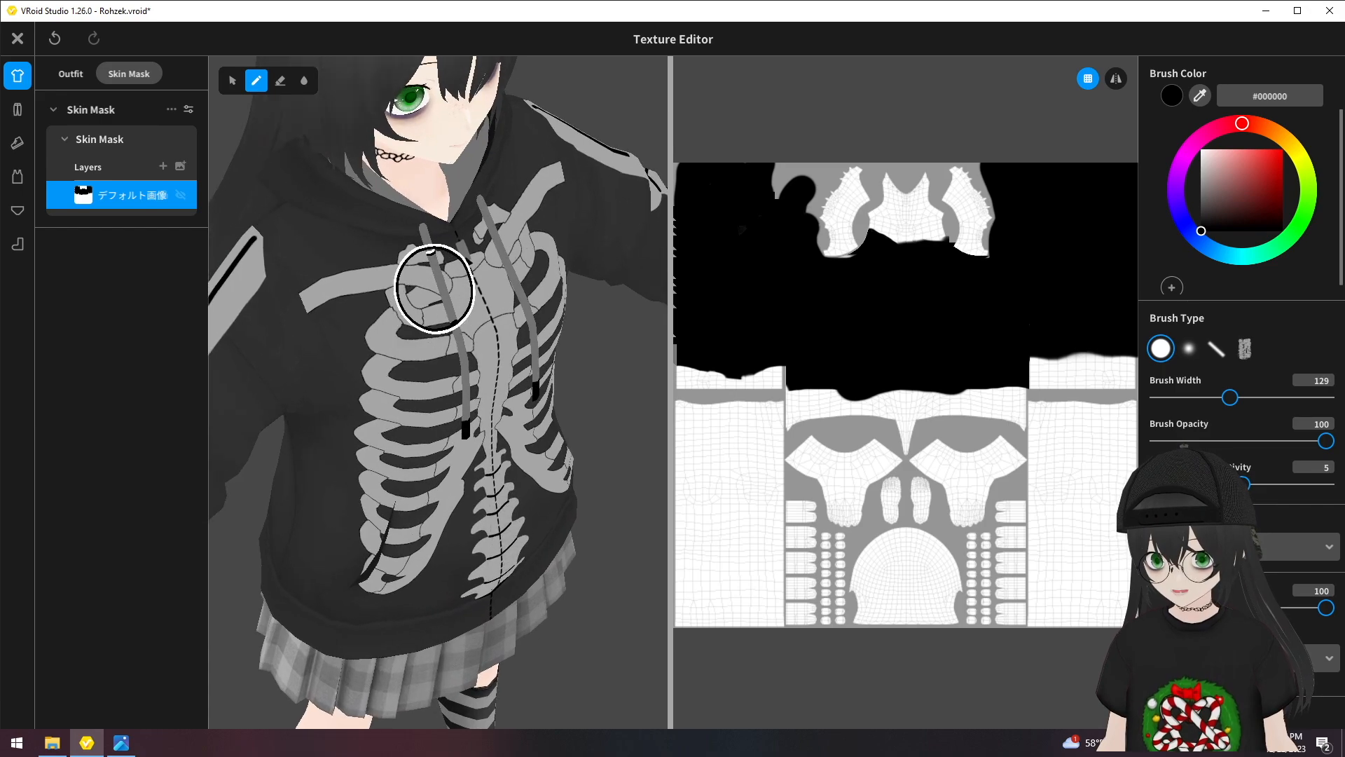
{"action": "mouse_move", "coordinate": [432, 282]}
{"action": "left_mouse_down"}
{"action": "mouse_move", "coordinate": [419, 251]}
{"action": "mouse_move", "coordinate": [441, 241]}
{"action": "left_mouse_up"}
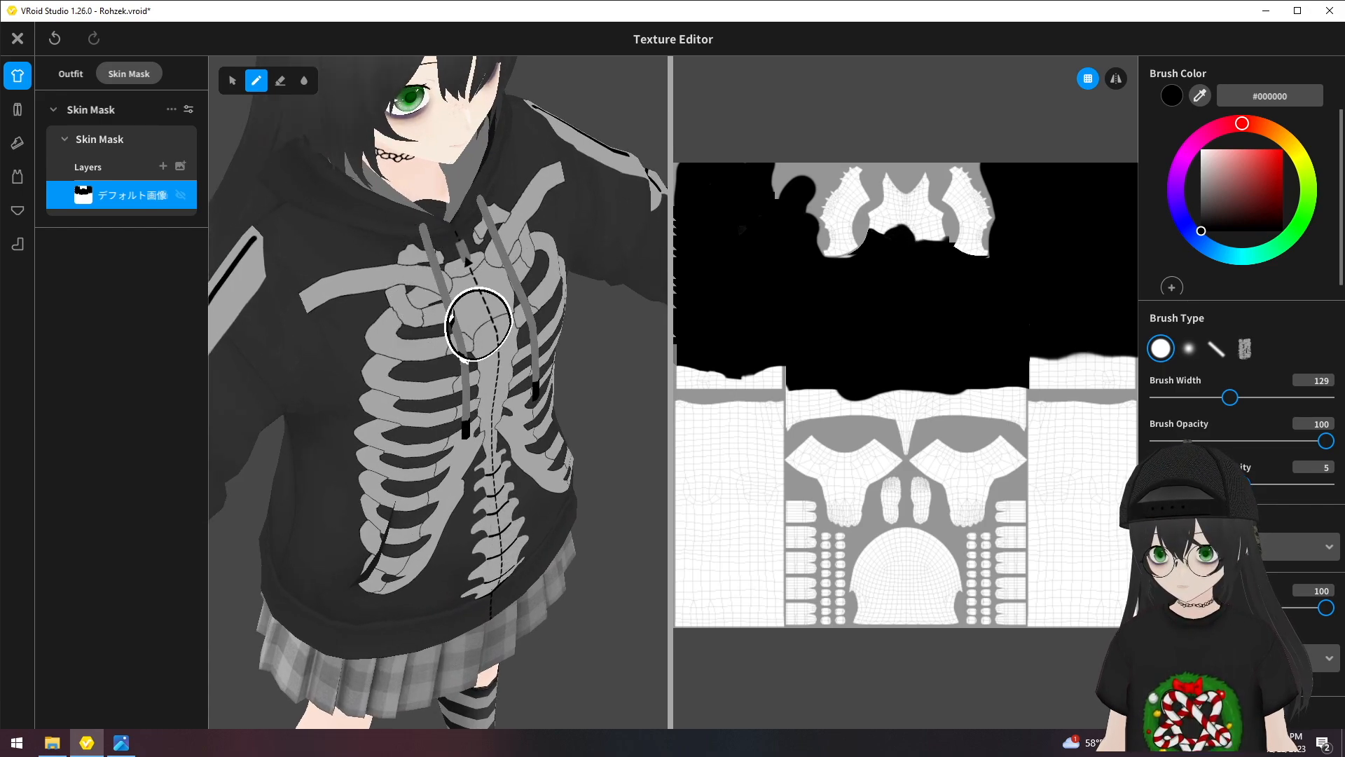
{"action": "key", "text": "ctrl+z"}
- Paint black over the lower edge of the spiky upper mask piece and the adjacent corner of the neighbouring torso piece
{"action": "right_click_drag", "start_coordinate": [603, 375], "coordinate": [486, 350]}
{"action": "middle_click_drag", "start_coordinate": [390, 308], "coordinate": [637, 481]}
{"action": "right_click_drag", "start_coordinate": [471, 392], "coordinate": [456, 334]}
{"action": "right_click_drag", "start_coordinate": [425, 282], "coordinate": [460, 288]}
{"action": "middle_click_drag", "start_coordinate": [474, 290], "coordinate": [267, 326]}
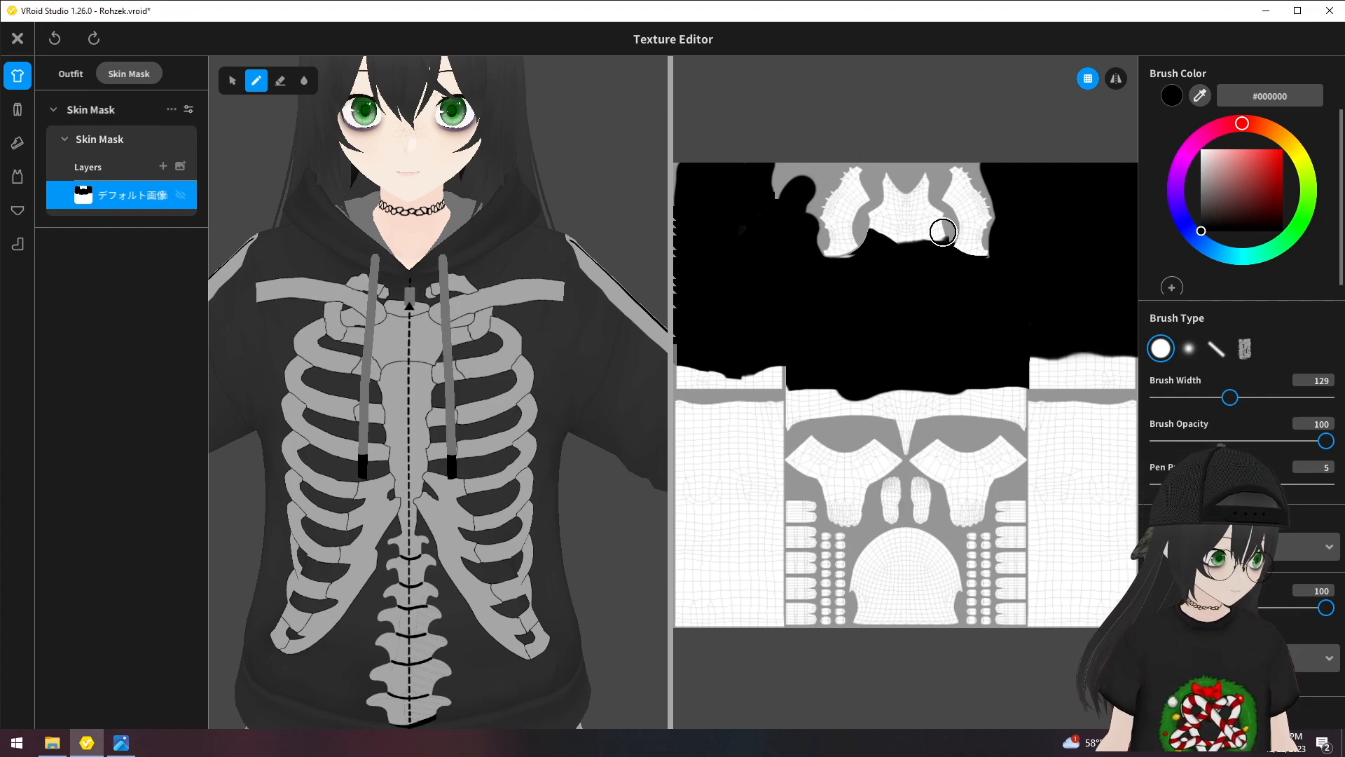
{"action": "scroll", "coordinate": [856, 211], "scroll_direction": "up", "scroll_amount": 2}
{"action": "scroll", "coordinate": [856, 212], "scroll_direction": "up", "scroll_amount": 2}
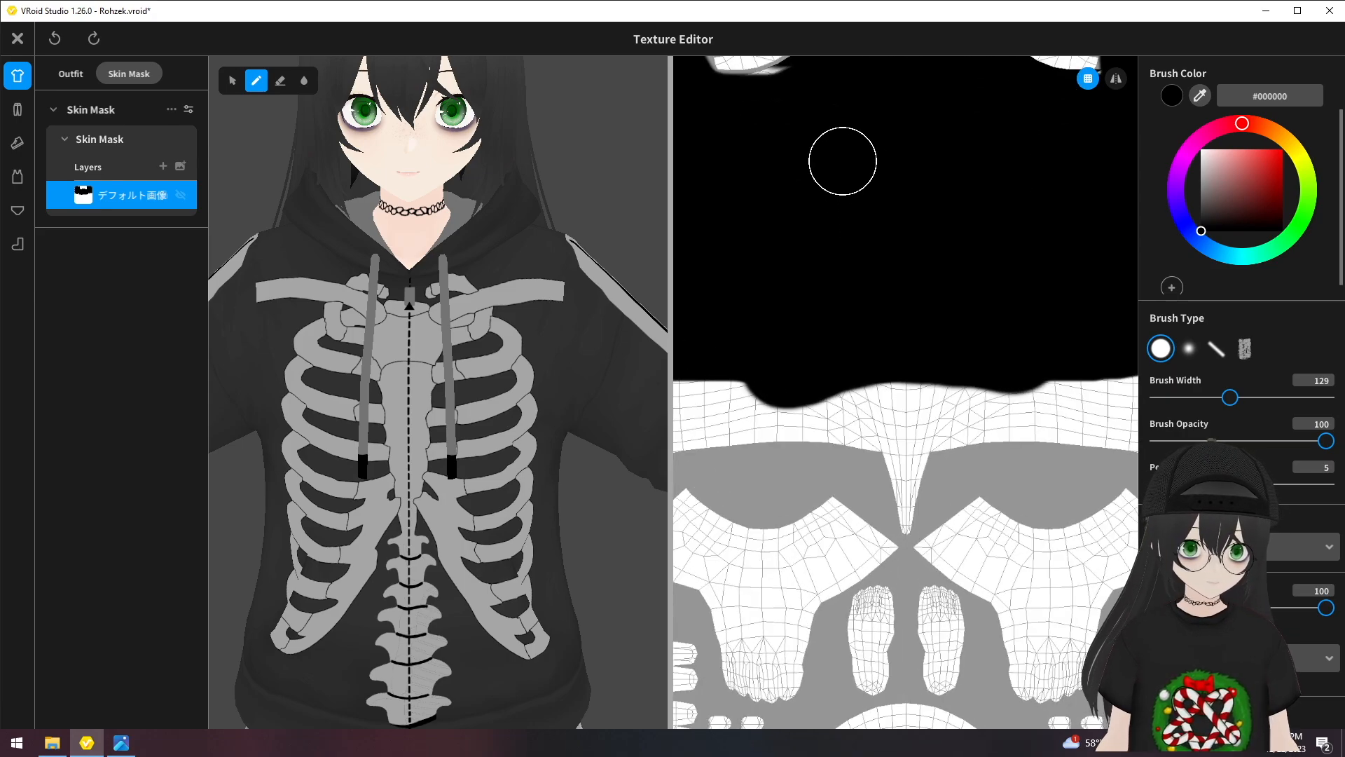
{"action": "right_click_drag", "start_coordinate": [841, 165], "coordinate": [918, 439]}
{"action": "scroll", "coordinate": [904, 434], "scroll_direction": "up", "scroll_amount": 2}
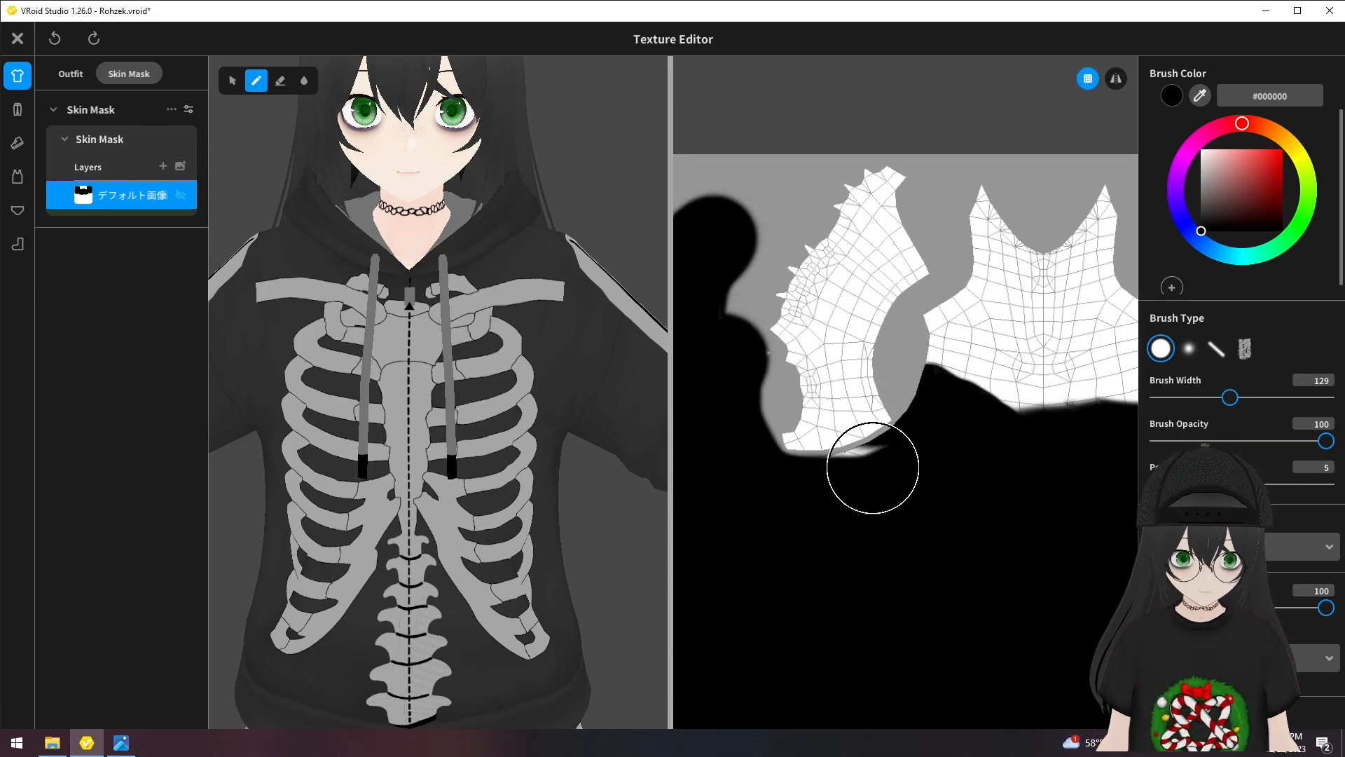
{"action": "mouse_move", "coordinate": [358, 346]}
{"action": "left_mouse_down"}
{"action": "mouse_move", "coordinate": [321, 292]}
{"action": "mouse_move", "coordinate": [318, 251]}
{"action": "mouse_move", "coordinate": [330, 268]}
{"action": "left_mouse_up"}
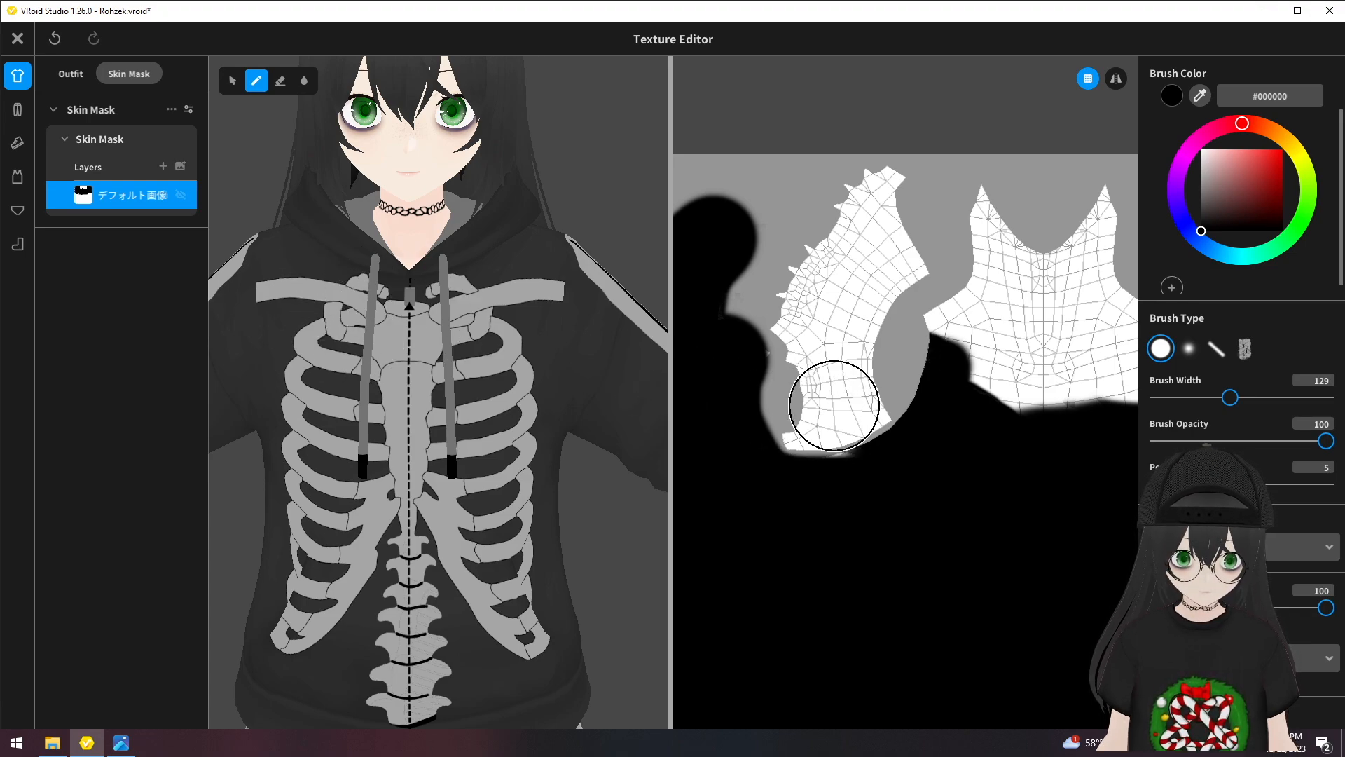
- Try painting black down the spiky upper piece of the skin mask, and undo it
{"action": "right_click_drag", "start_coordinate": [487, 384], "coordinate": [674, 374]}
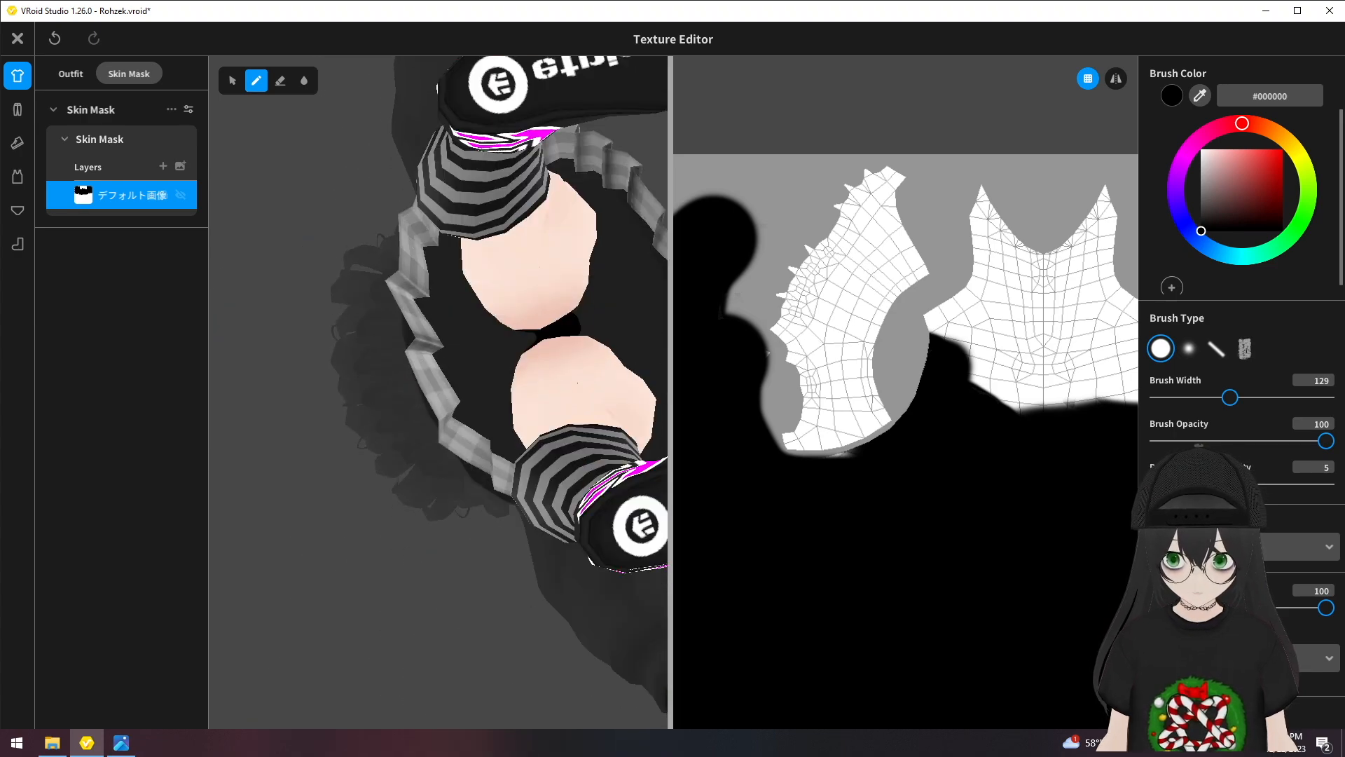
{"action": "middle_click_drag", "start_coordinate": [482, 221], "coordinate": [483, 638]}
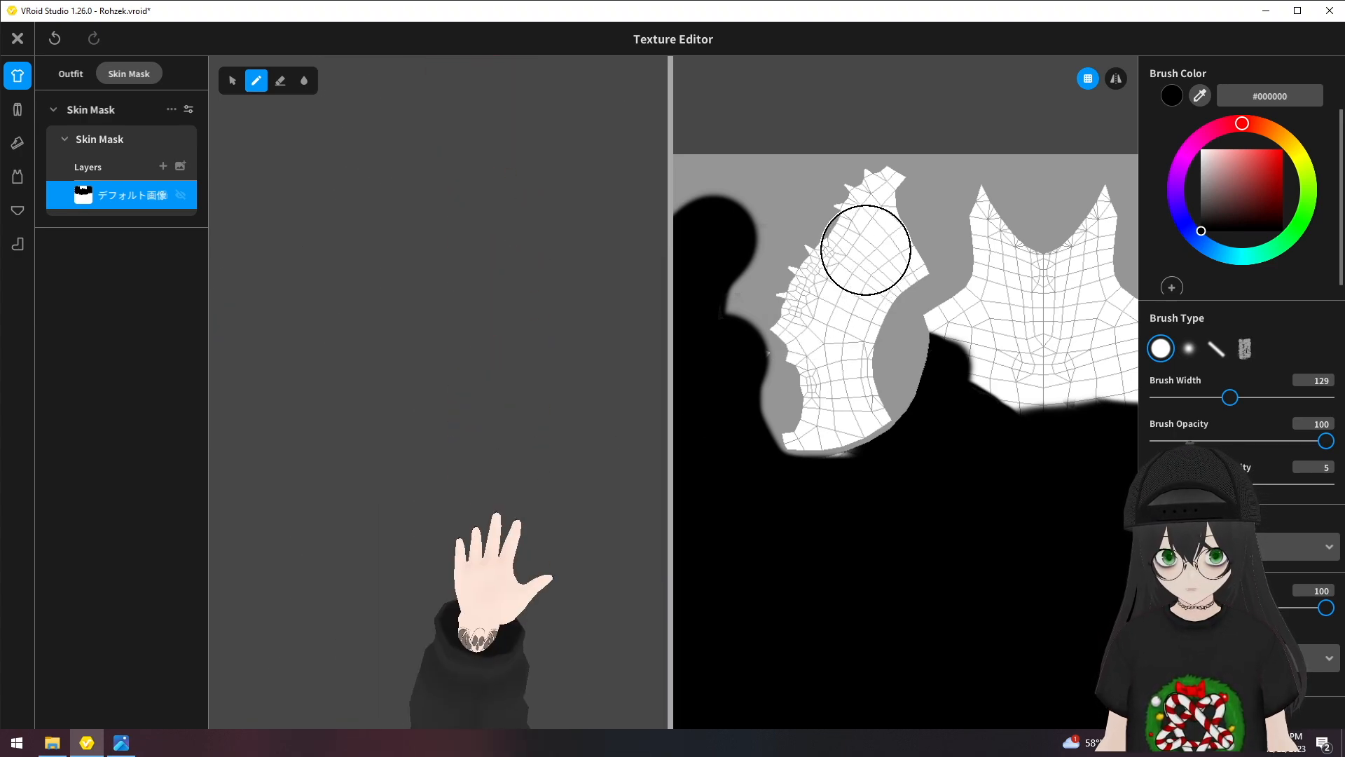
{"action": "mouse_move", "coordinate": [865, 246]}
{"action": "left_mouse_down"}
{"action": "mouse_move", "coordinate": [848, 389]}
{"action": "mouse_move", "coordinate": [835, 303]}
{"action": "mouse_move", "coordinate": [850, 262]}
{"action": "mouse_move", "coordinate": [878, 334]}
{"action": "left_mouse_up"}
{"action": "key", "text": "ctrl+z"}
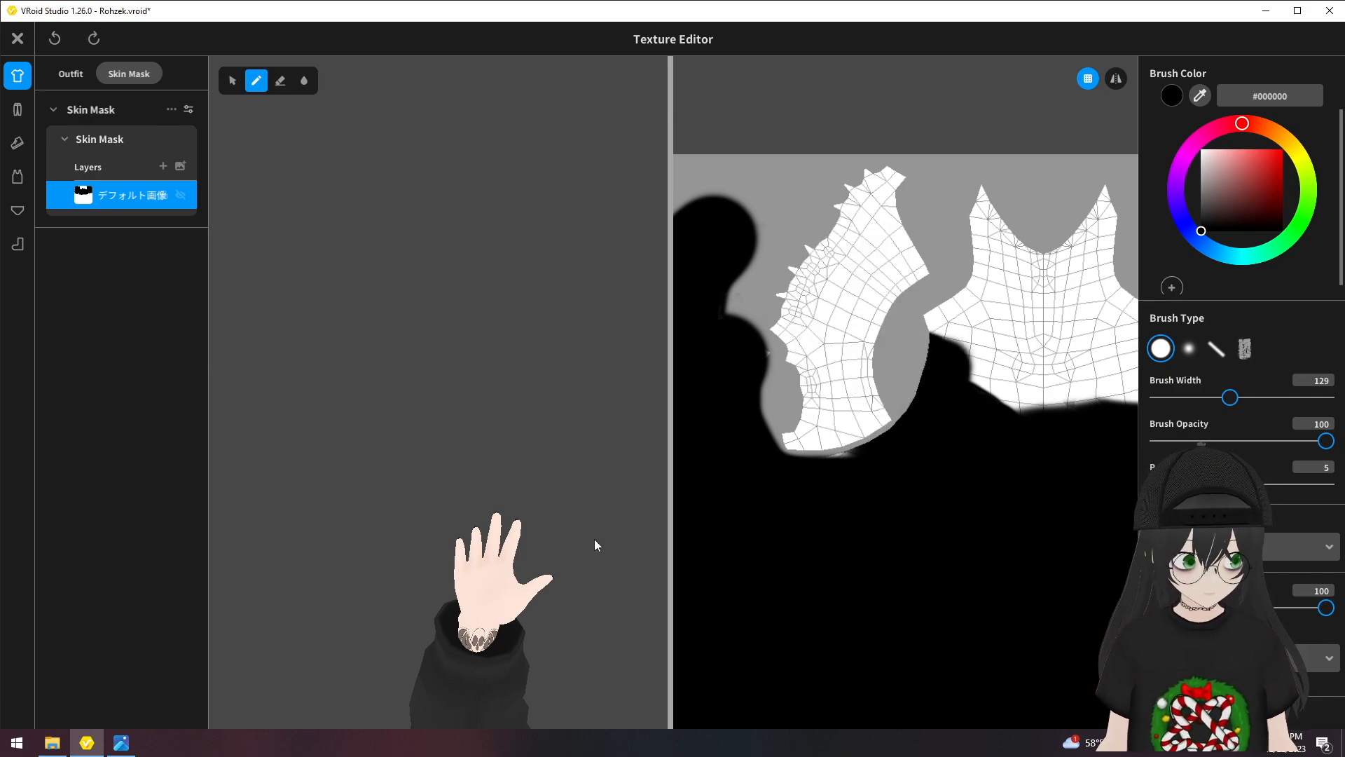
- Examine the wrist and the inside of the hoodie sleeve for where the masked skin ends
{"action": "scroll", "coordinate": [526, 576], "scroll_direction": "up", "scroll_amount": 3}
{"action": "middle_click_drag", "start_coordinate": [558, 610], "coordinate": [534, 541]}
{"action": "scroll", "coordinate": [427, 309], "scroll_direction": "up", "scroll_amount": 3}
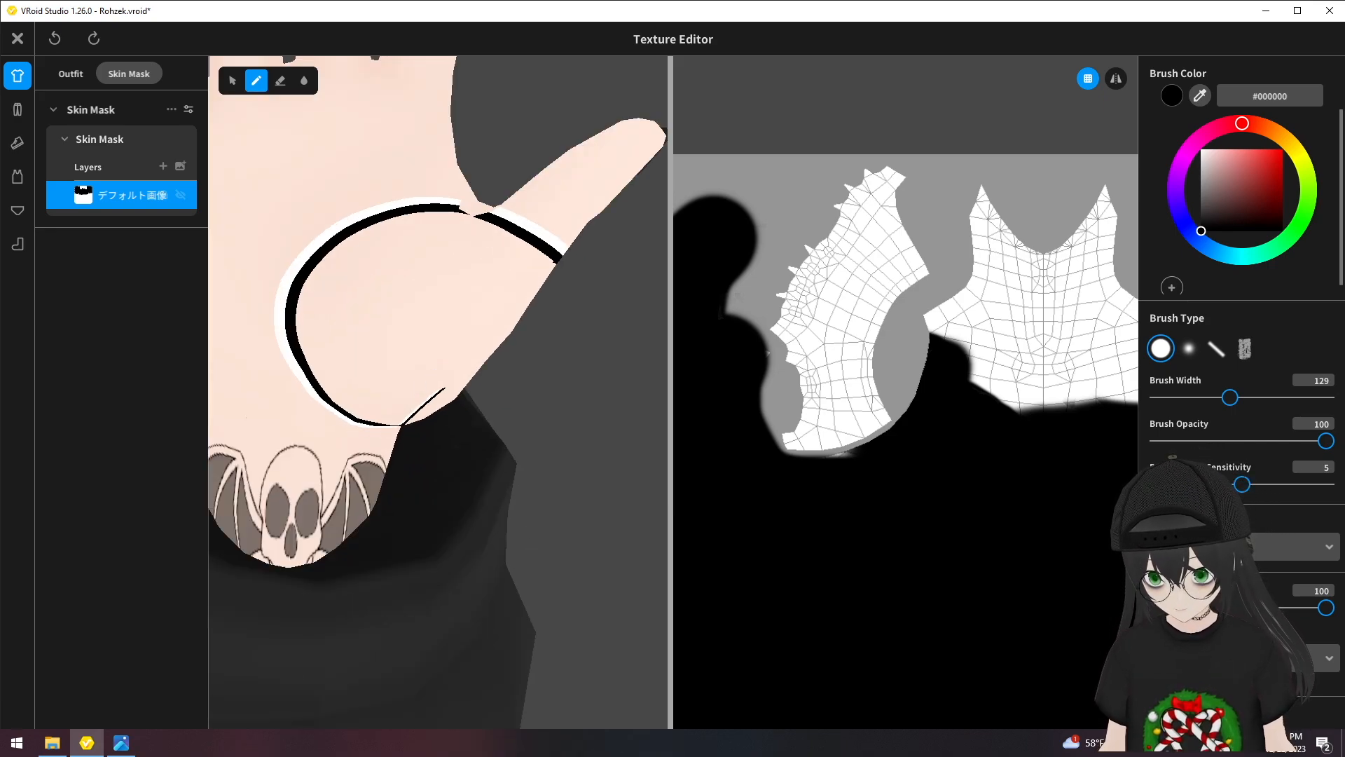
{"action": "middle_click_drag", "start_coordinate": [421, 294], "coordinate": [471, 302]}
{"action": "right_click_drag", "start_coordinate": [480, 306], "coordinate": [533, 326]}
{"action": "right_click_drag", "start_coordinate": [515, 258], "coordinate": [452, 270]}
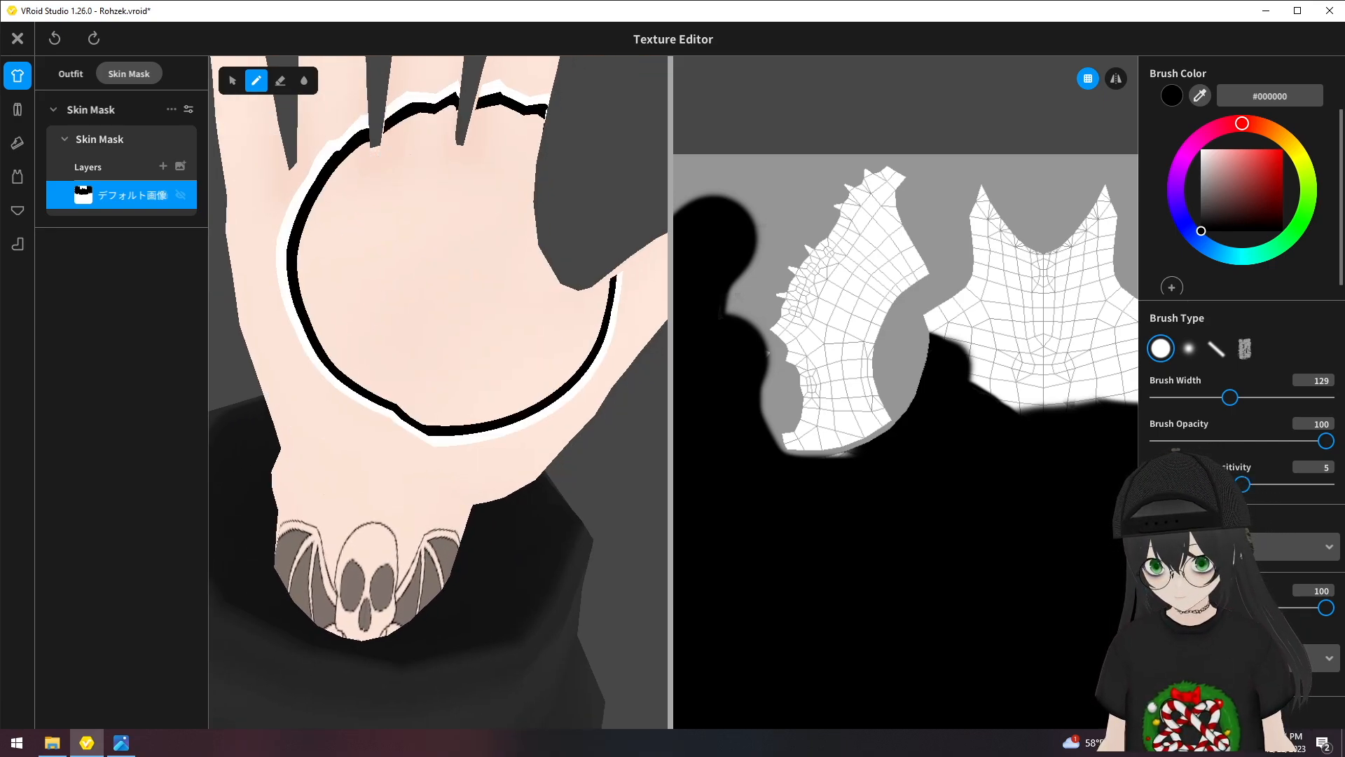
{"action": "scroll", "coordinate": [462, 259], "scroll_direction": "down", "scroll_amount": 2}
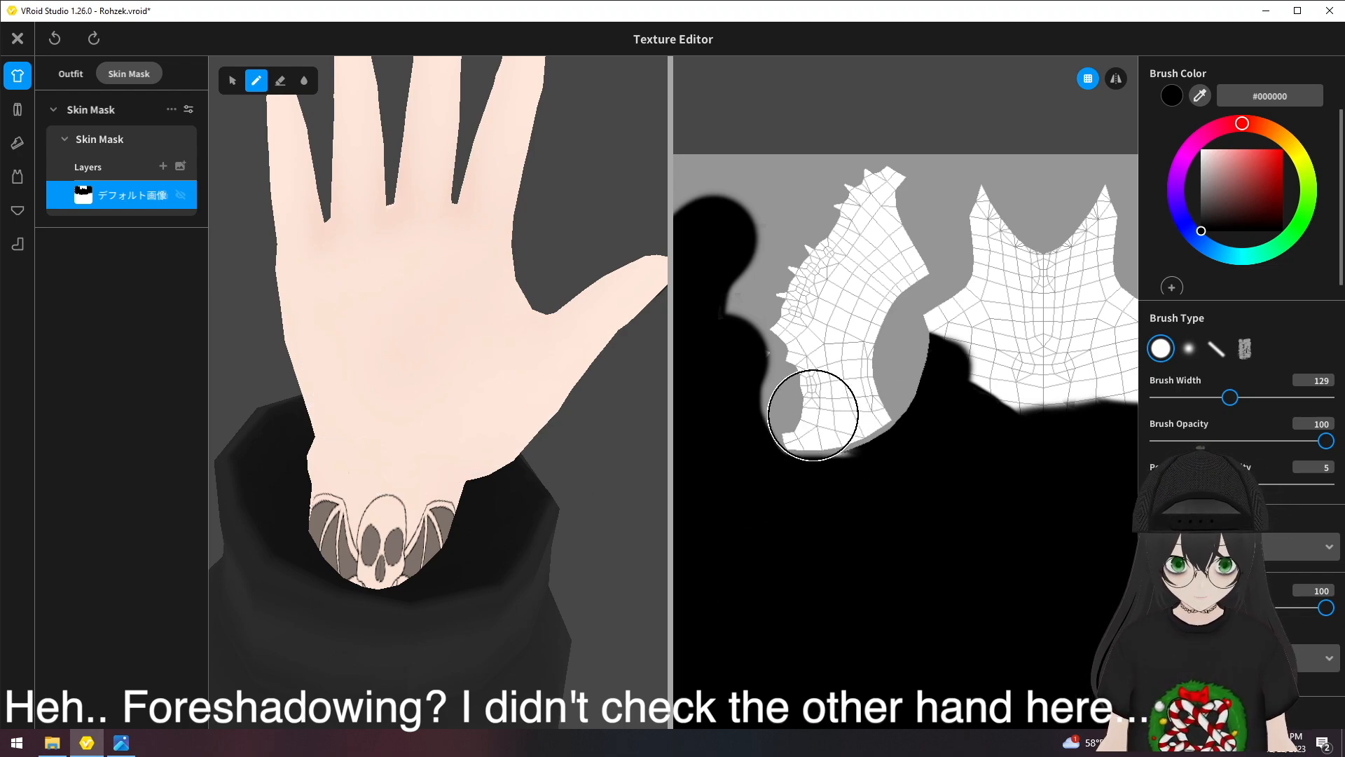
{"action": "right_click_drag", "start_coordinate": [478, 382], "coordinate": [405, 582]}
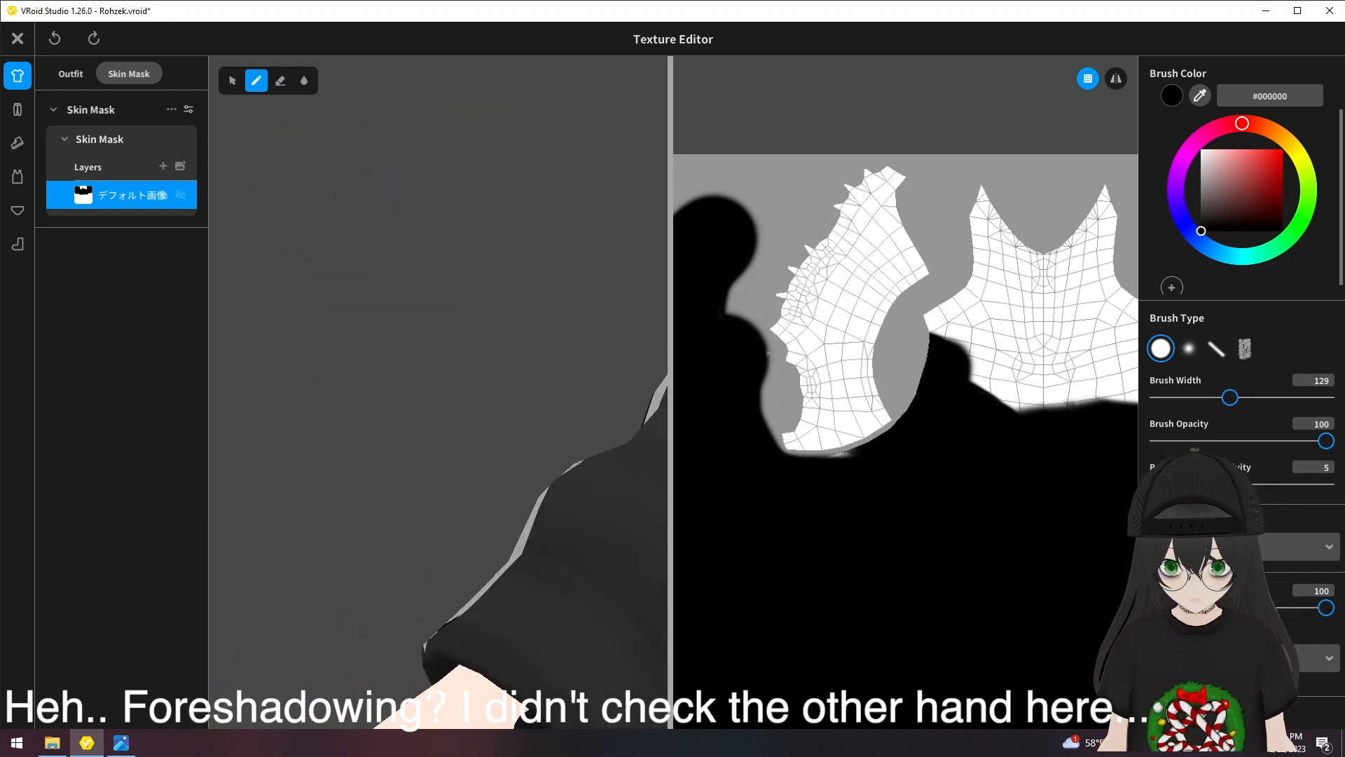
- Close the texture editor, overwriting the existing Skull Hoodie item with the edited skin mask
{"action": "scroll", "coordinate": [405, 580], "scroll_direction": "down", "scroll_amount": 4}
{"action": "scroll", "coordinate": [561, 365], "scroll_direction": "down", "scroll_amount": 6}
{"action": "middle_click_drag", "start_coordinate": [652, 352], "coordinate": [469, 386]}
{"action": "left_click", "coordinate": [18, 38]}
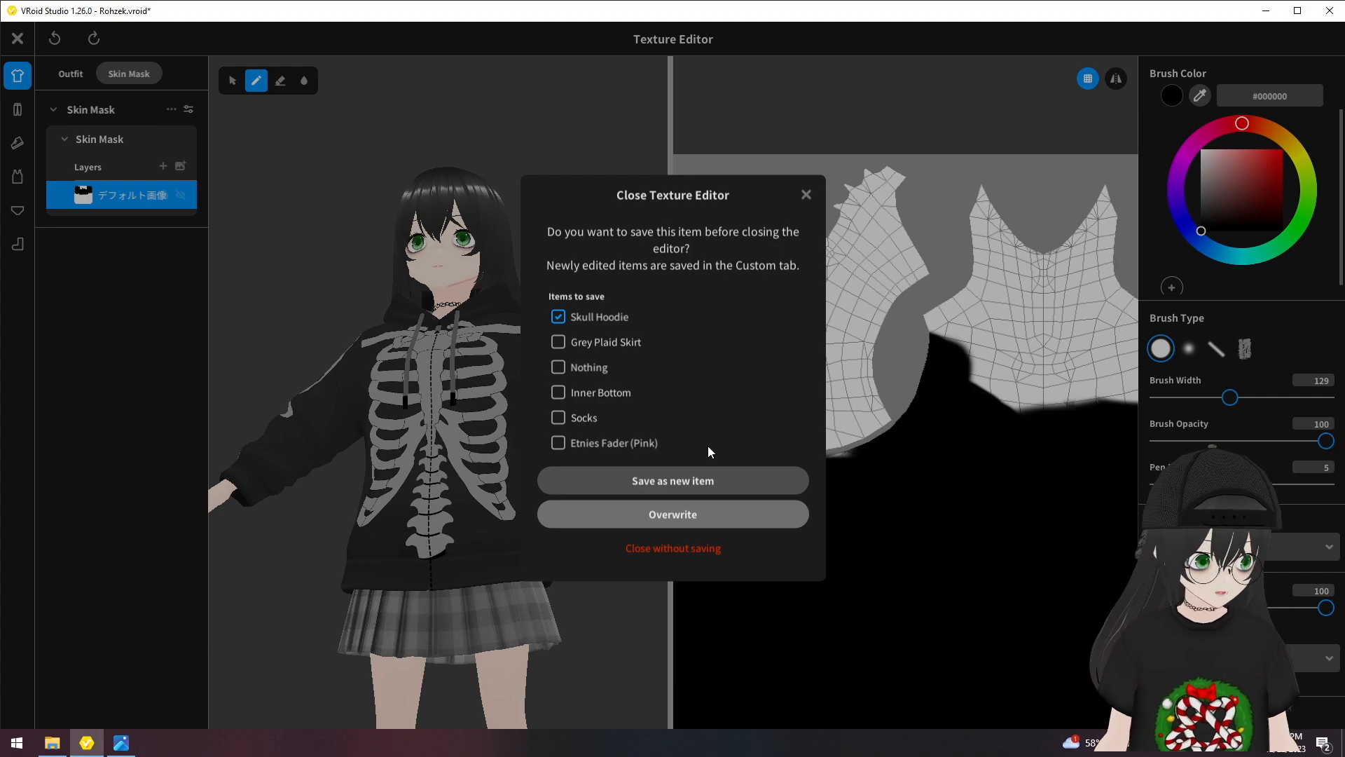
{"action": "left_click", "coordinate": [703, 517]}
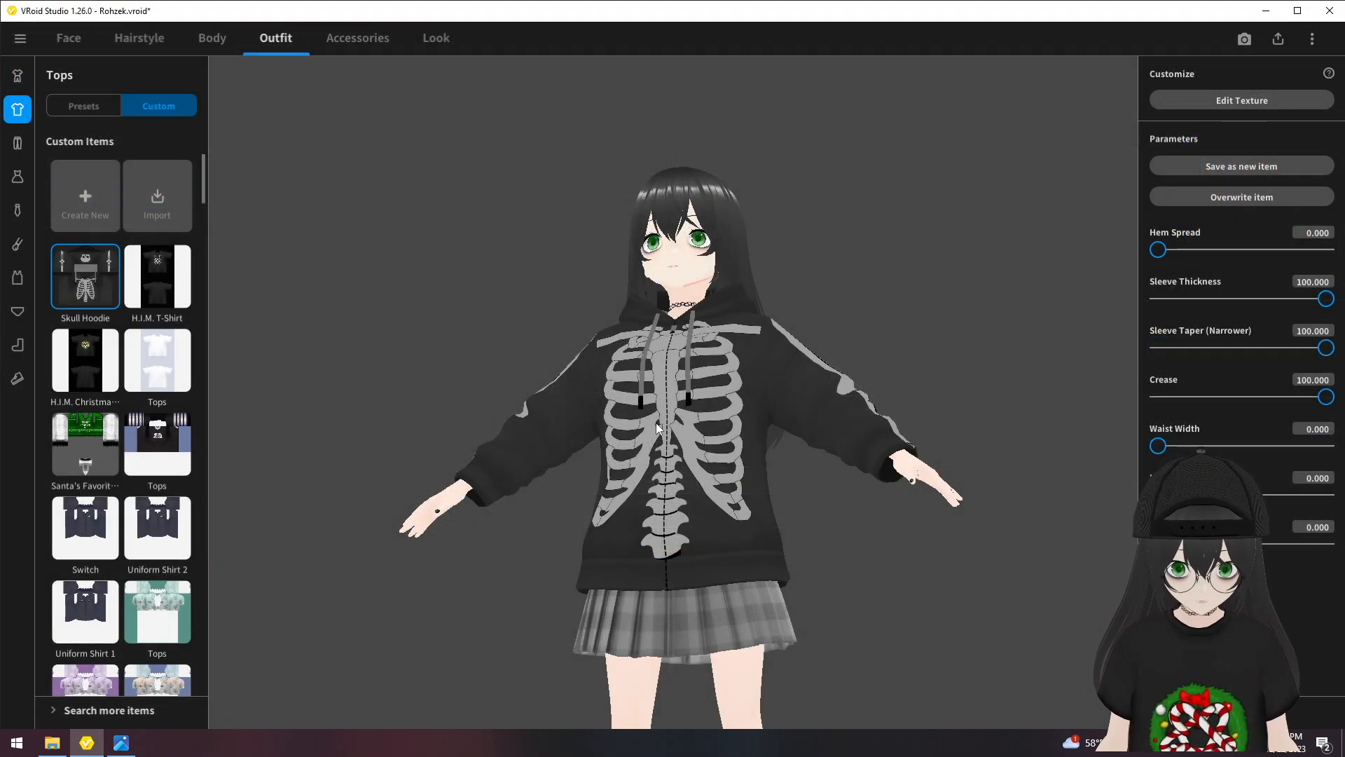
- Open the VRM export settings for the model
{"action": "middle_click_drag", "start_coordinate": [714, 504], "coordinate": [656, 332]}
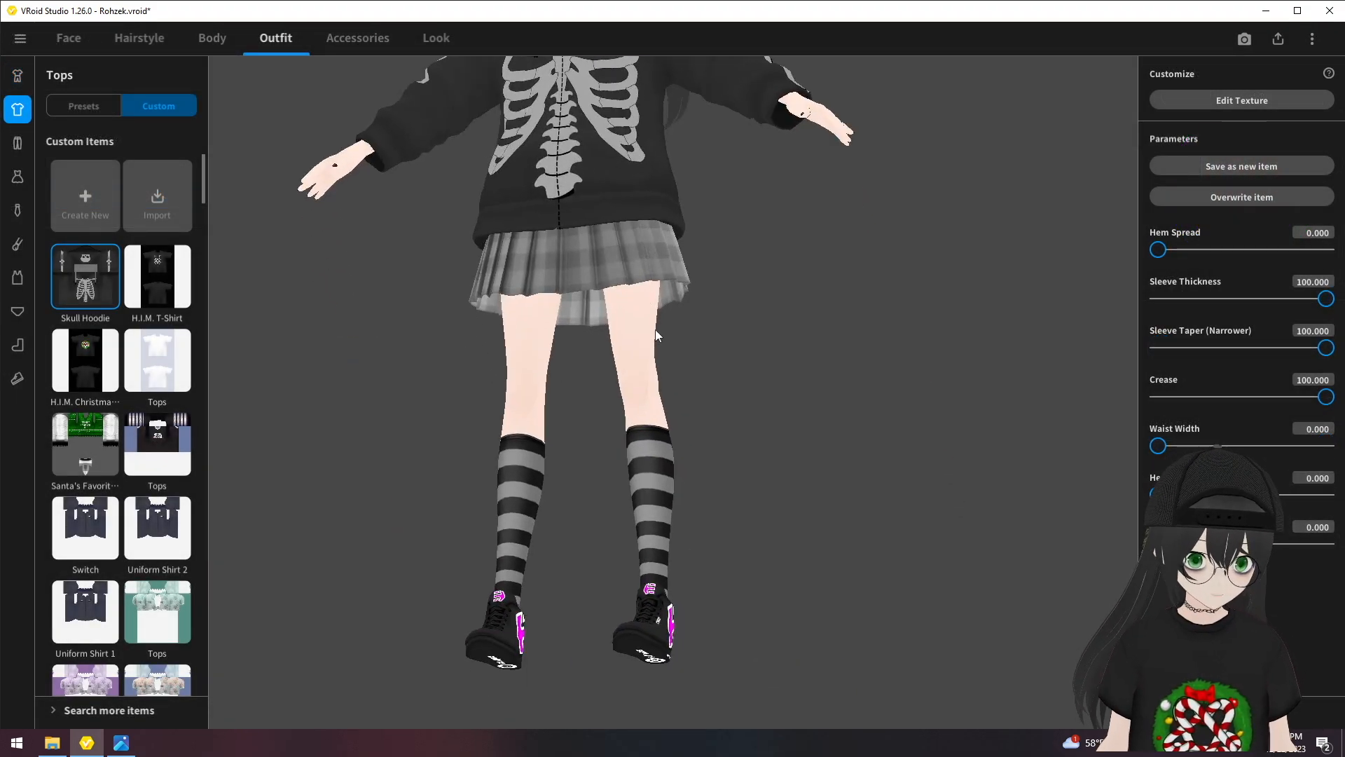
{"action": "right_click_drag", "start_coordinate": [750, 611], "coordinate": [705, 611]}
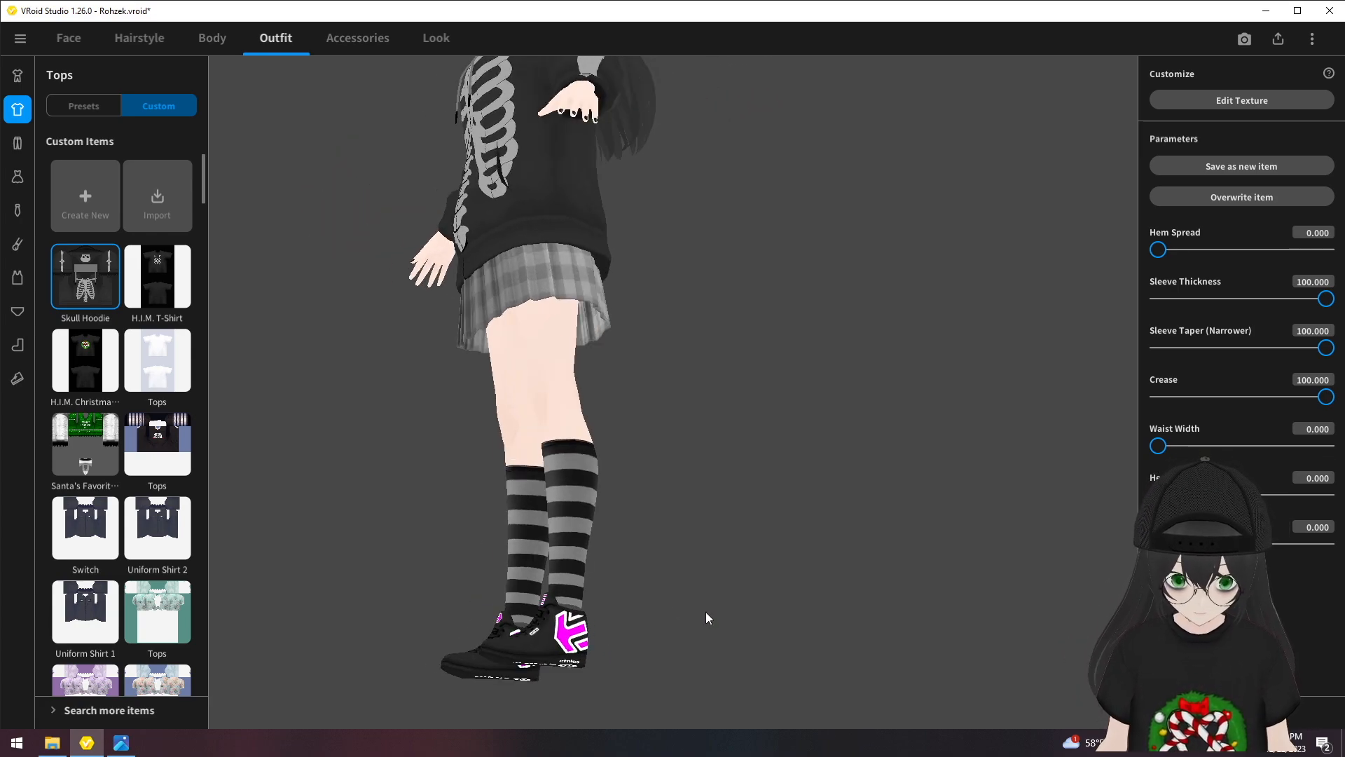
{"action": "right_click_drag", "start_coordinate": [621, 549], "coordinate": [688, 553]}
{"action": "middle_click_drag", "start_coordinate": [710, 336], "coordinate": [746, 498]}
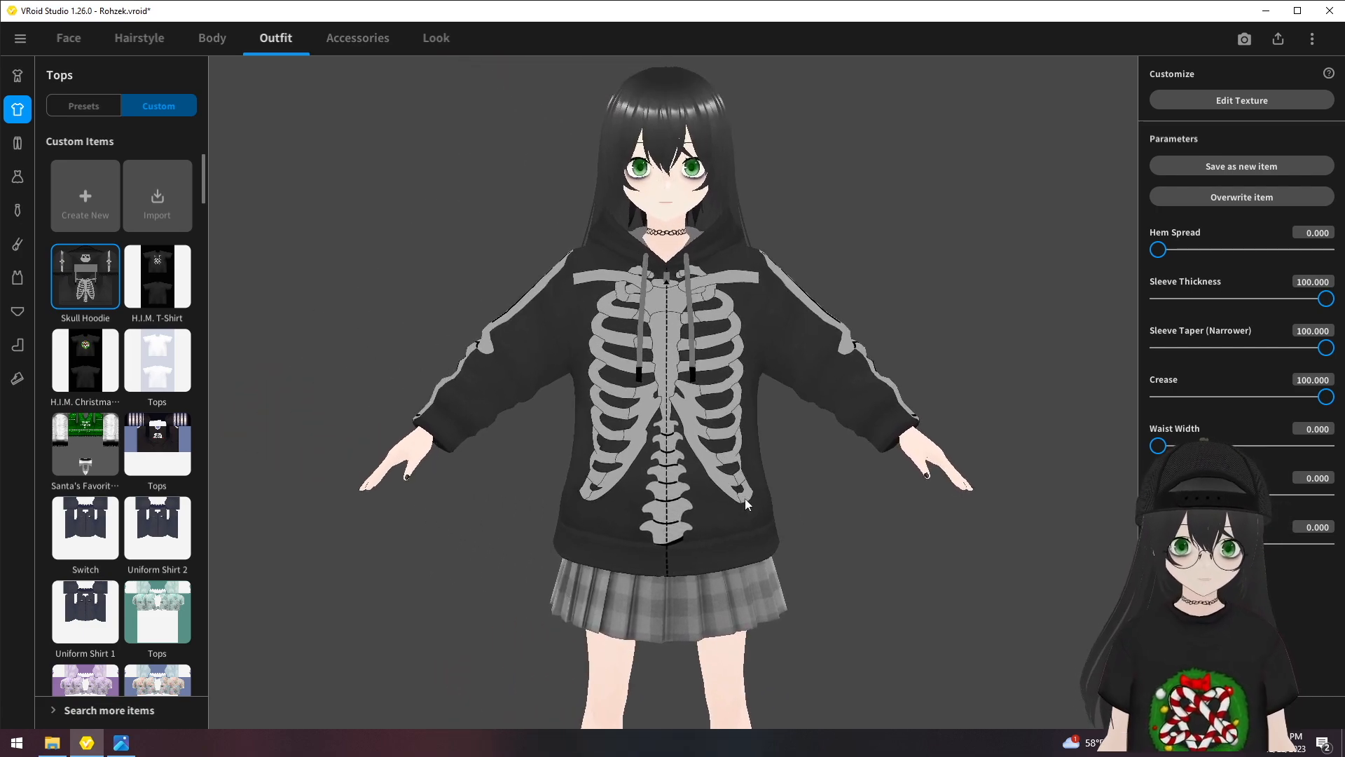
{"action": "left_click", "coordinate": [1278, 42]}
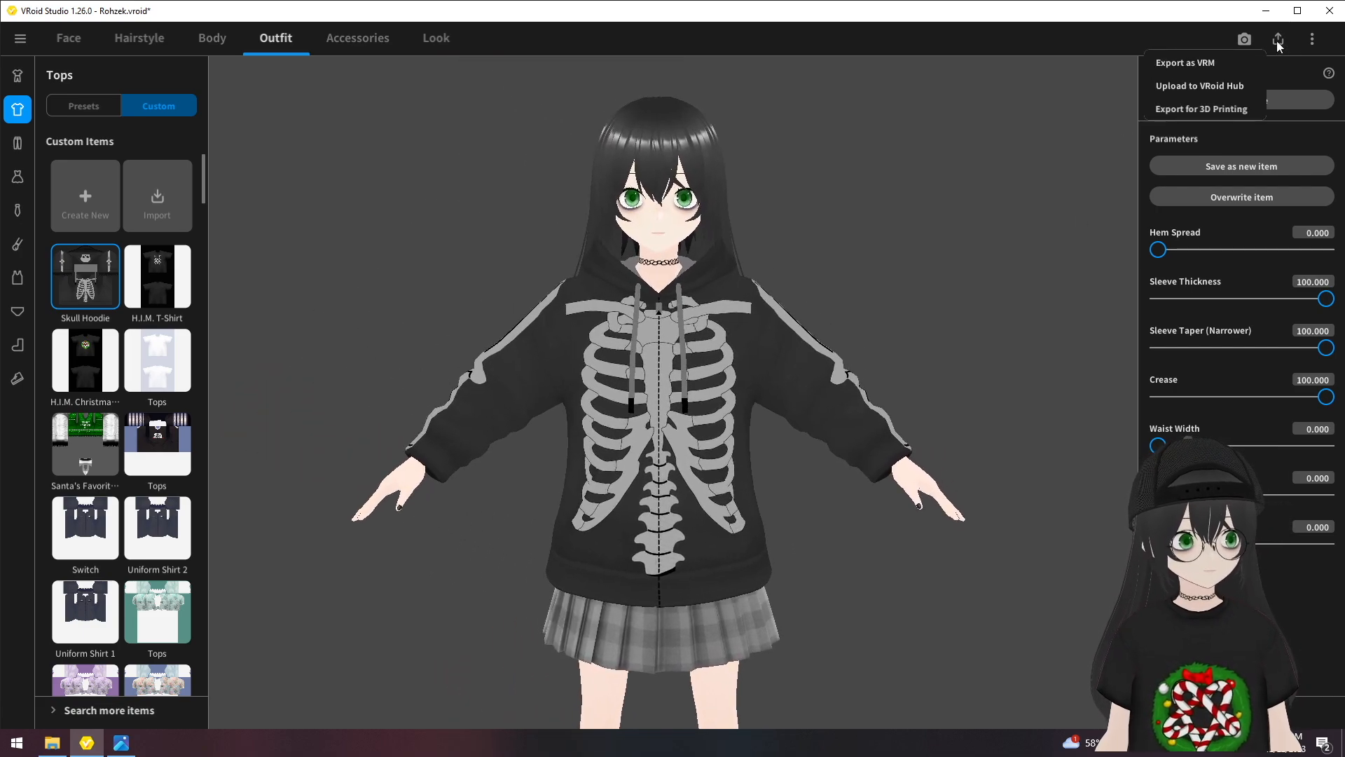
{"action": "left_click", "coordinate": [1206, 65]}
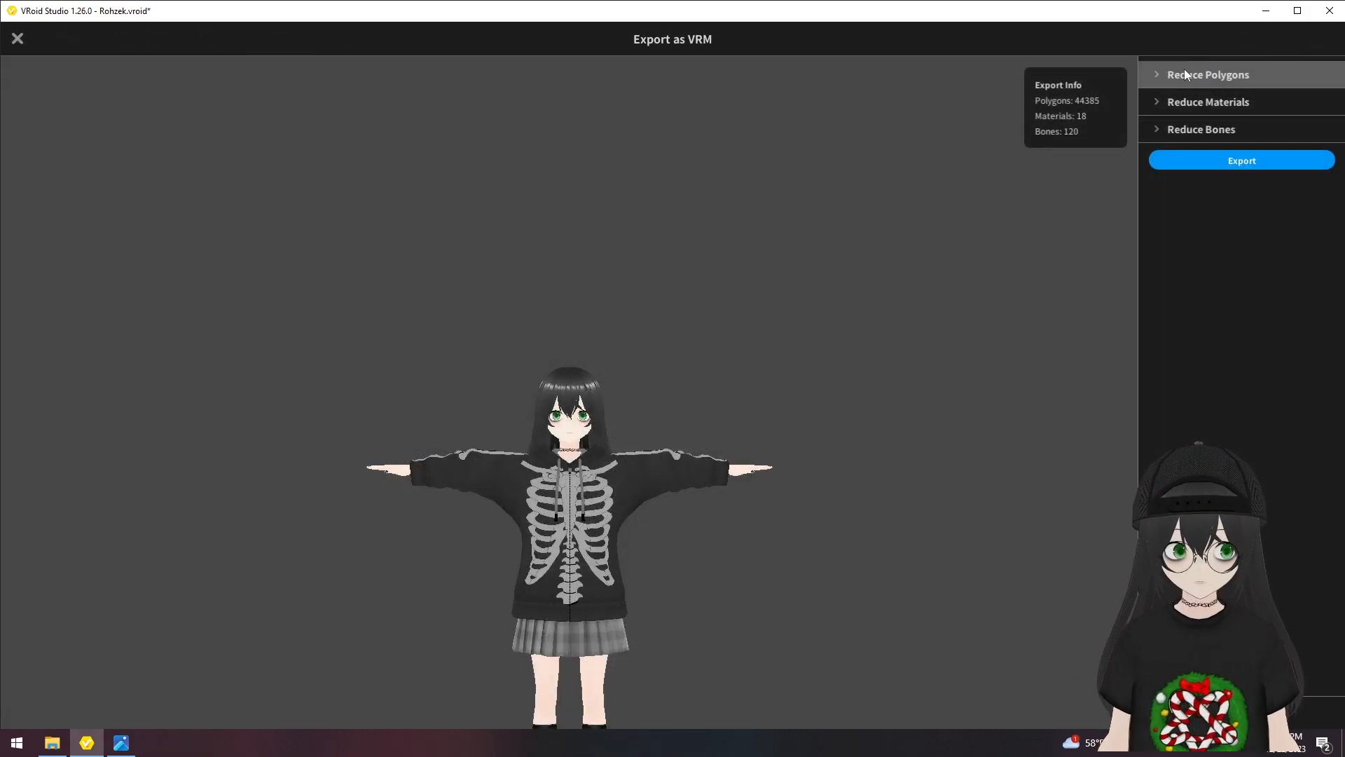
- Review the polygon, material and bone reduction options for the VRM export, leaving them at their current settings
{"action": "left_click", "coordinate": [1155, 73]}
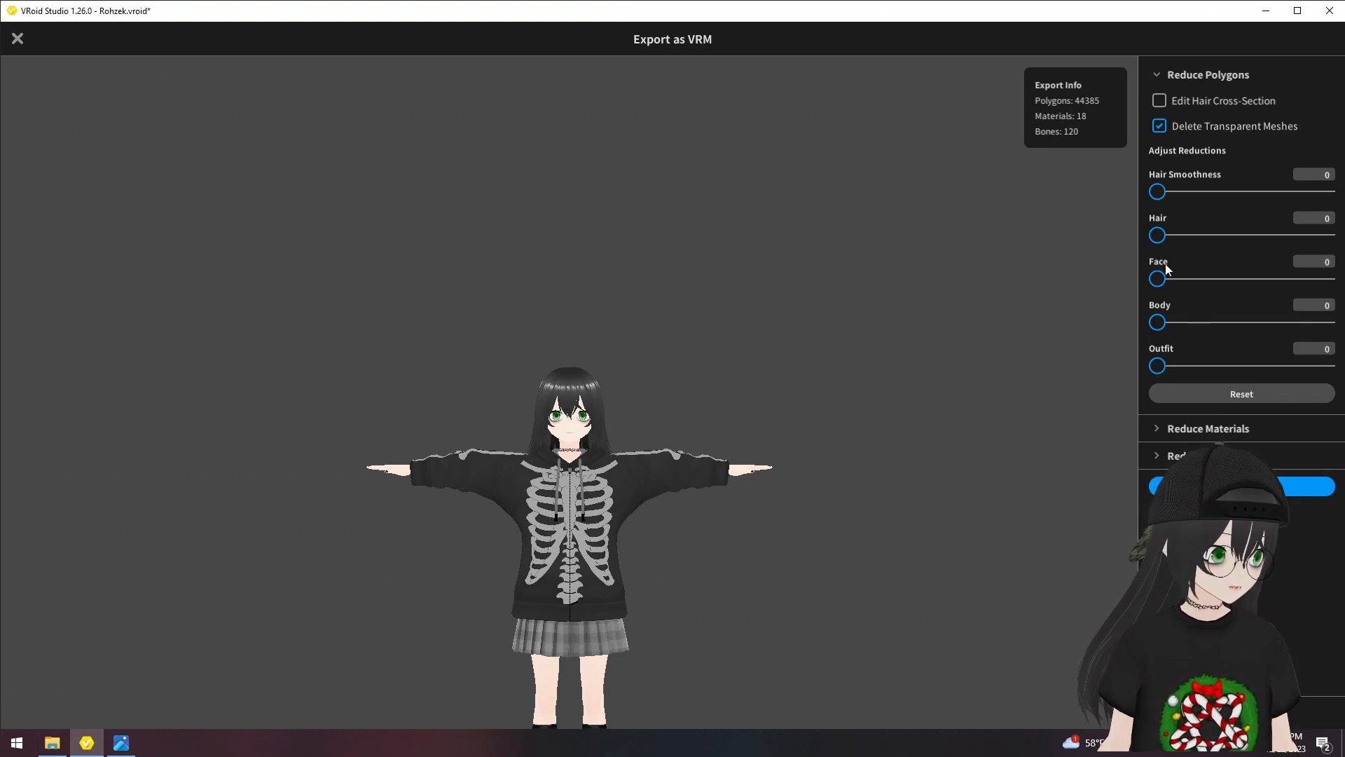
{"action": "left_click", "coordinate": [1157, 75]}
{"action": "left_click", "coordinate": [1162, 99]}
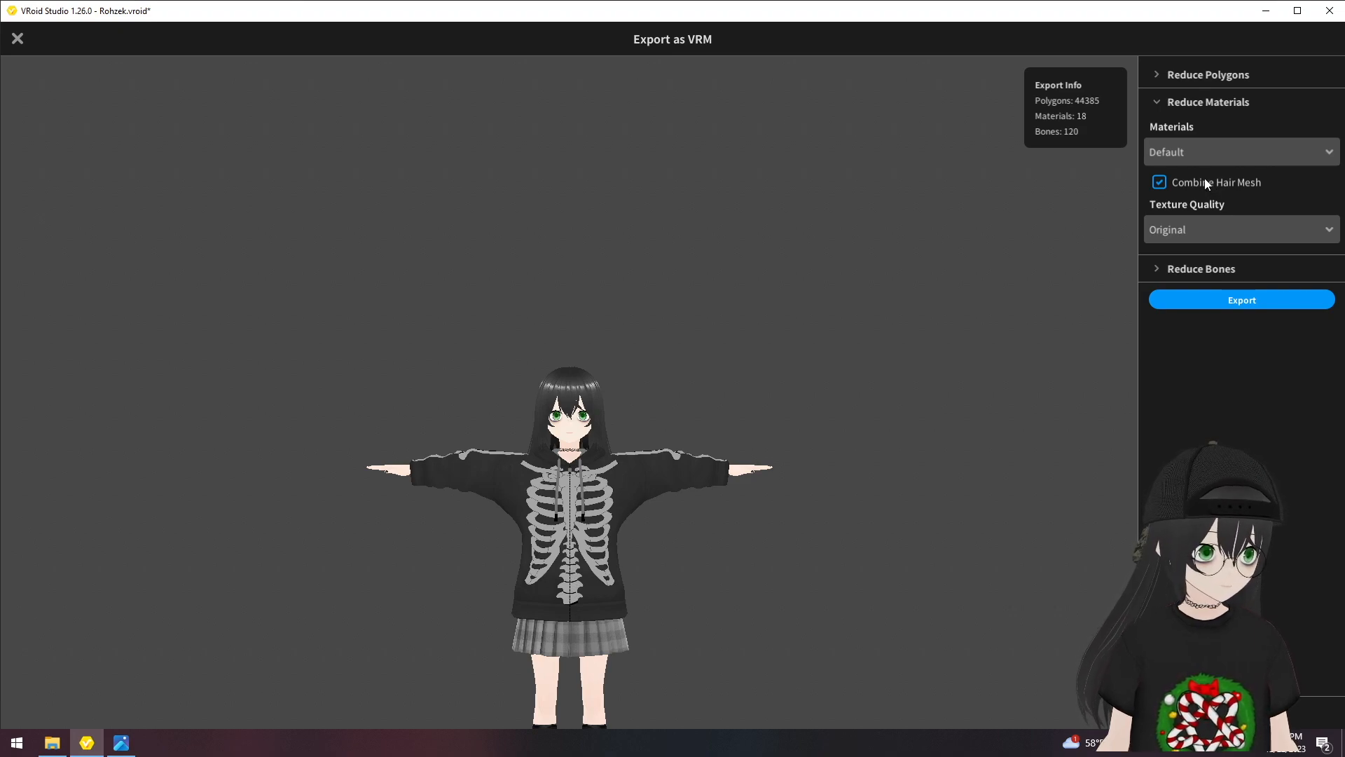
{"action": "left_click", "coordinate": [1192, 225]}
{"action": "left_click", "coordinate": [1229, 226]}
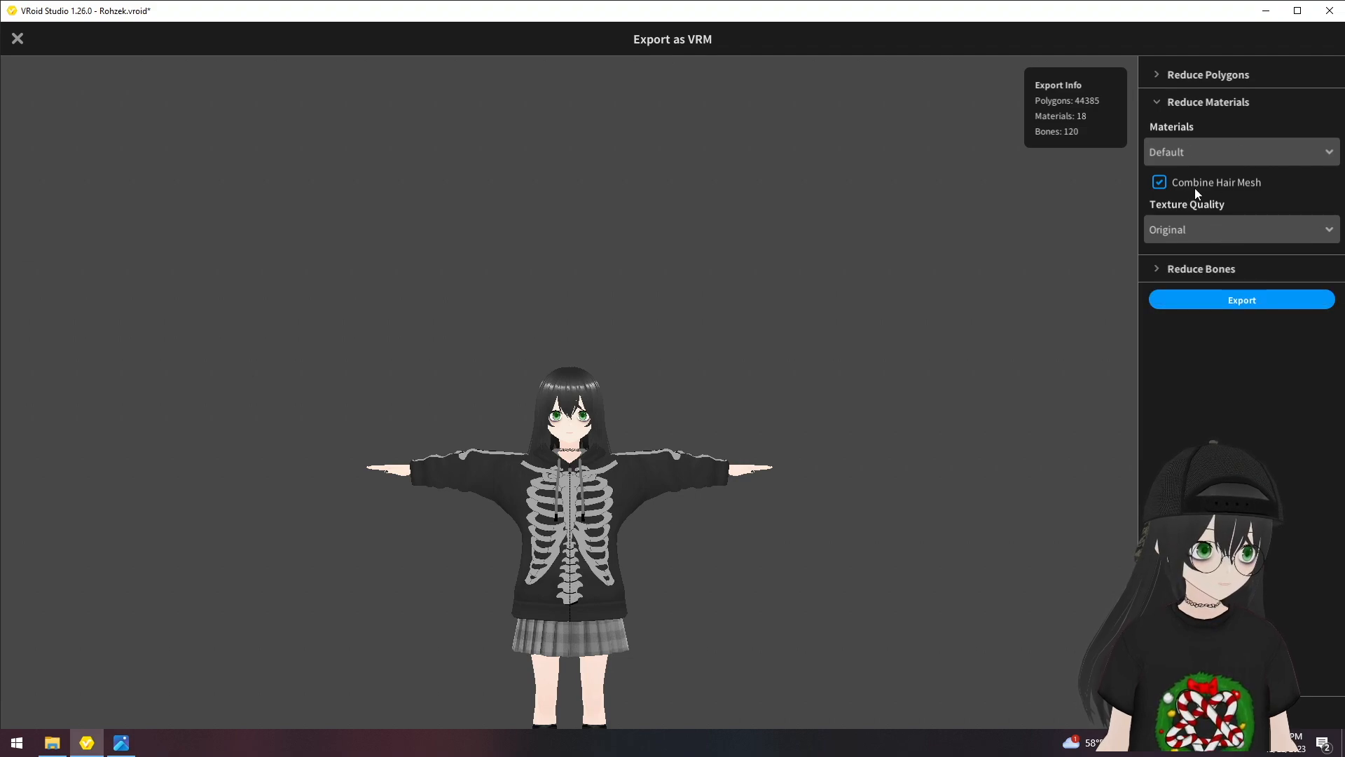
{"action": "left_click", "coordinate": [1154, 102]}
{"action": "left_click", "coordinate": [1155, 129]}
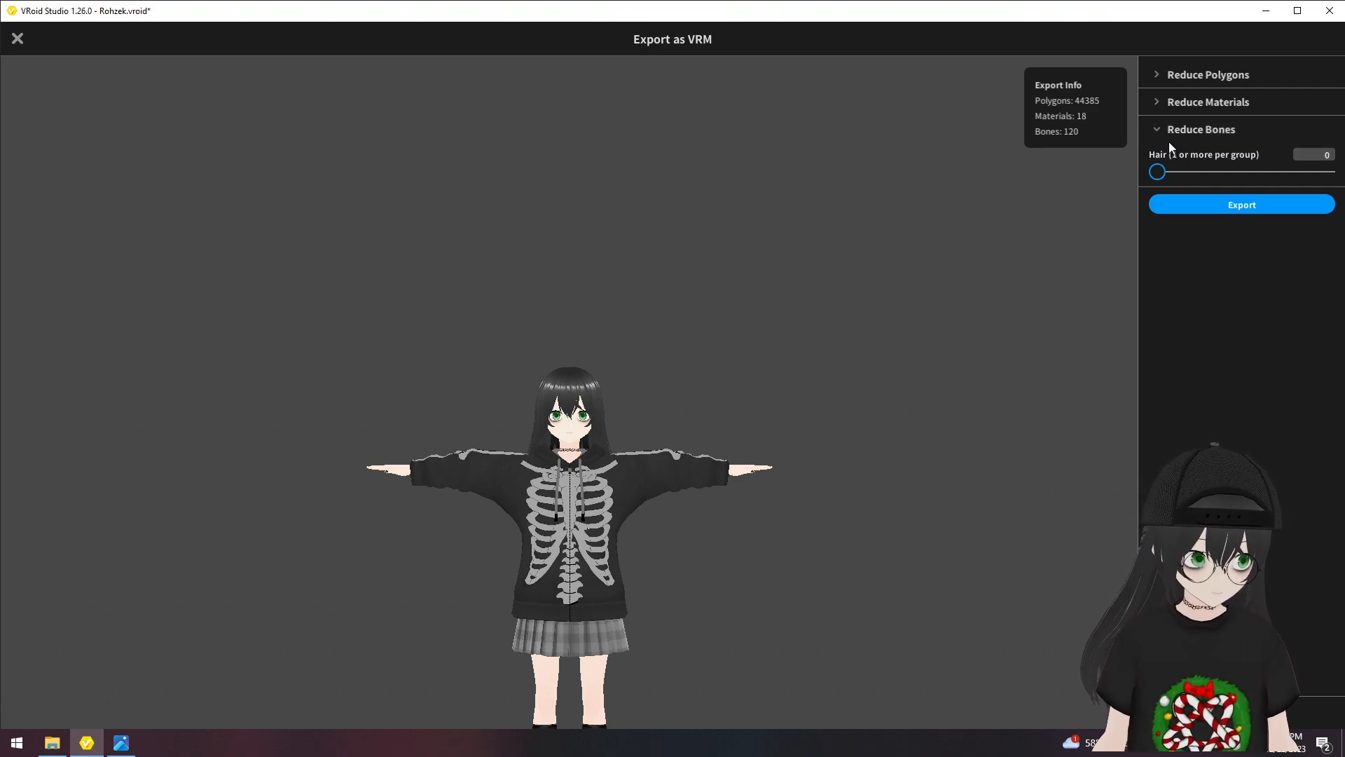
{"action": "left_click", "coordinate": [1153, 127]}
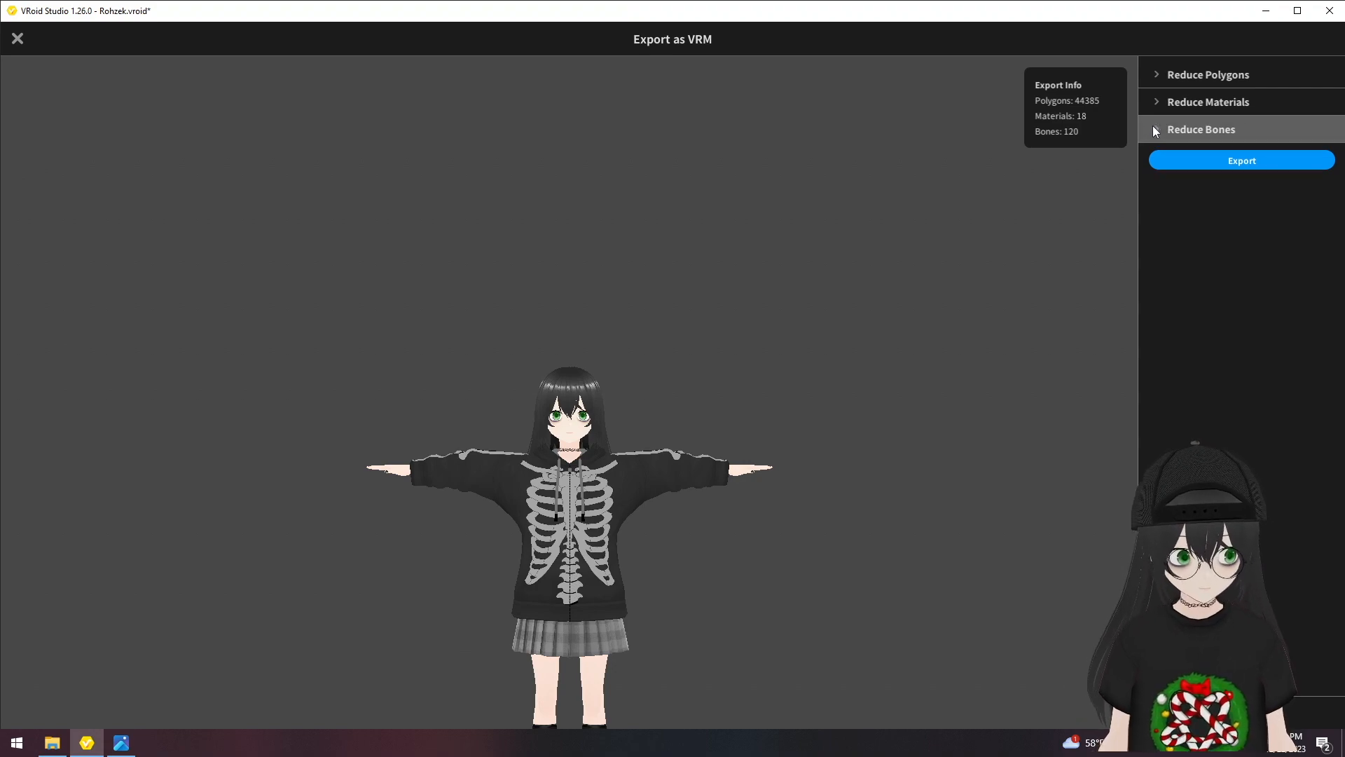
- Export the model in VRM0.0 format as Rohzek.vrm in the Model folder of the desktop's Tutorial folder
{"action": "left_click", "coordinate": [1202, 161]}
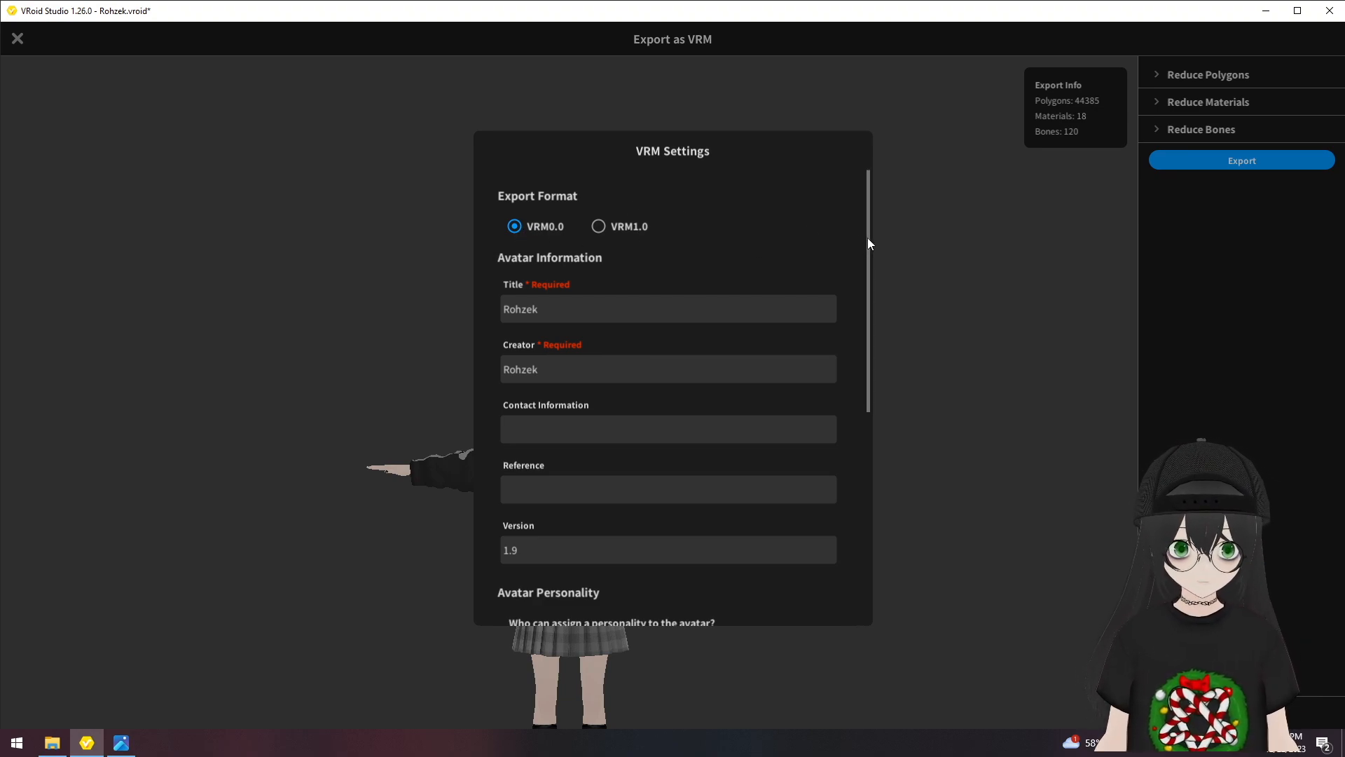
{"action": "left_click_drag", "start_coordinate": [868, 238], "coordinate": [857, 464]}
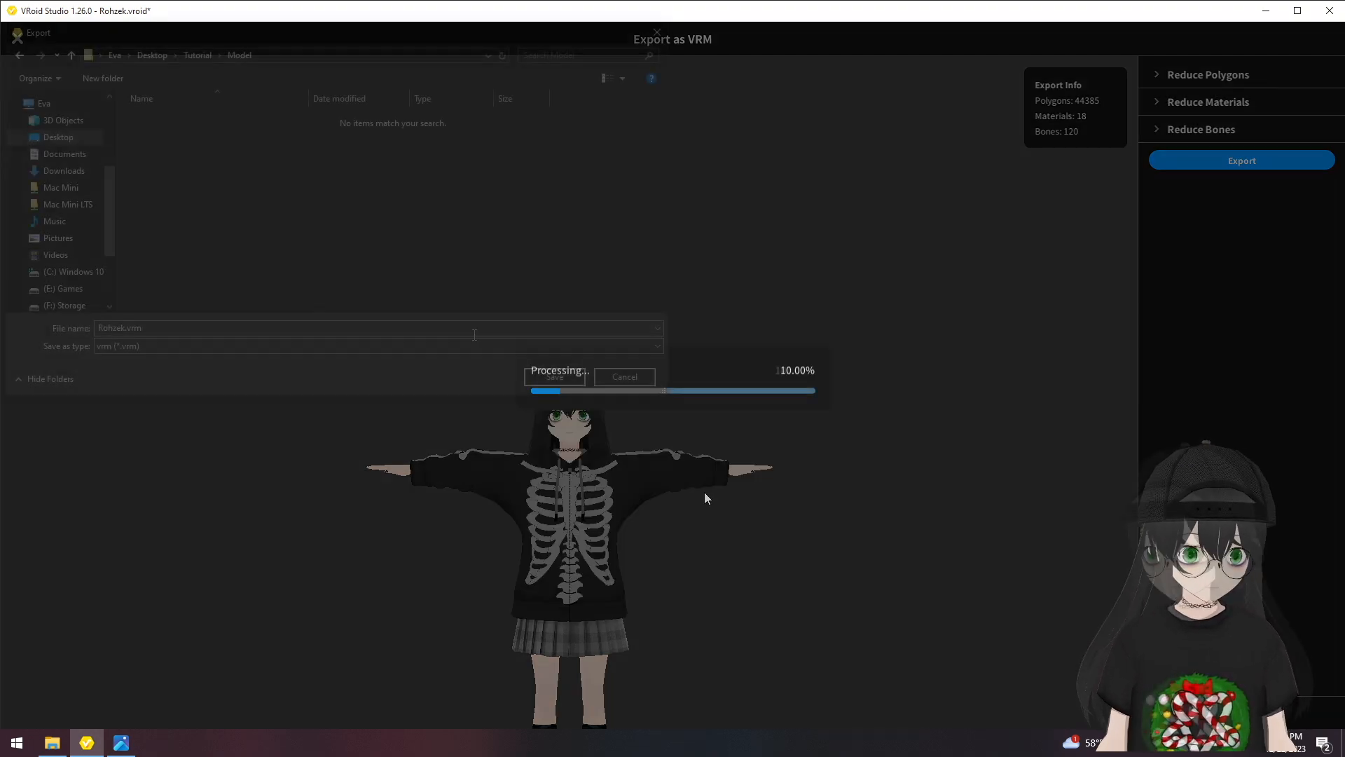
{"action": "left_click", "coordinate": [535, 377]}
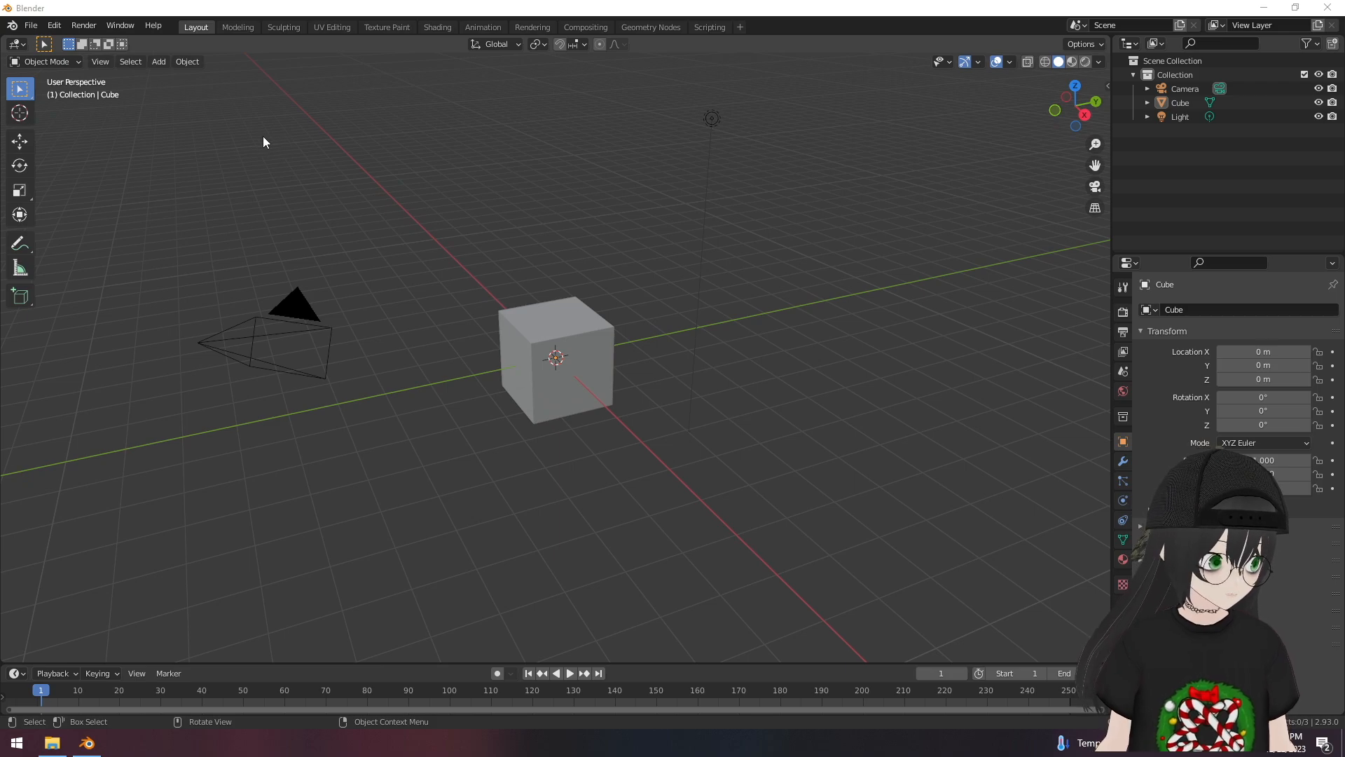
- Switch to Blender, show the add-on preferences, and open and cancel the file browser for installing an add-on
{"action": "left_click", "coordinate": [54, 25]}
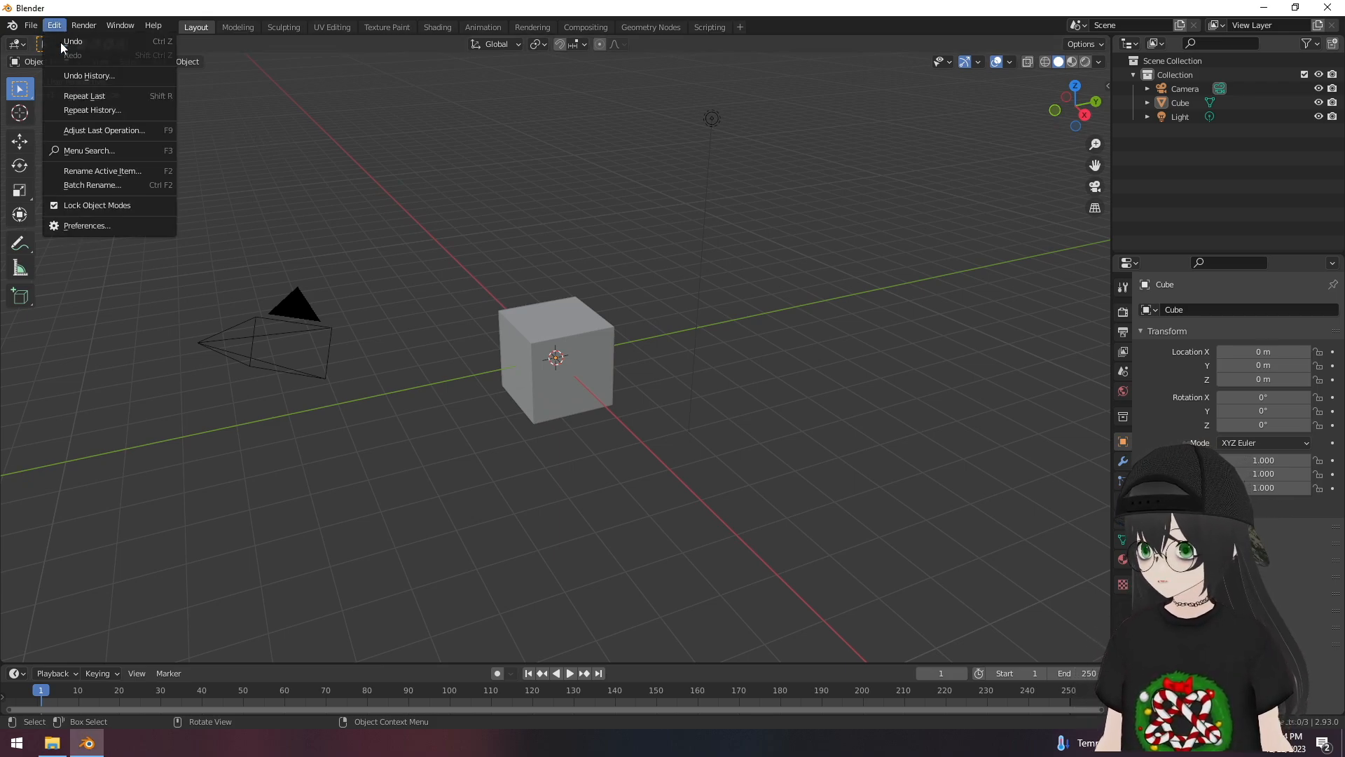
{"action": "left_click", "coordinate": [81, 225]}
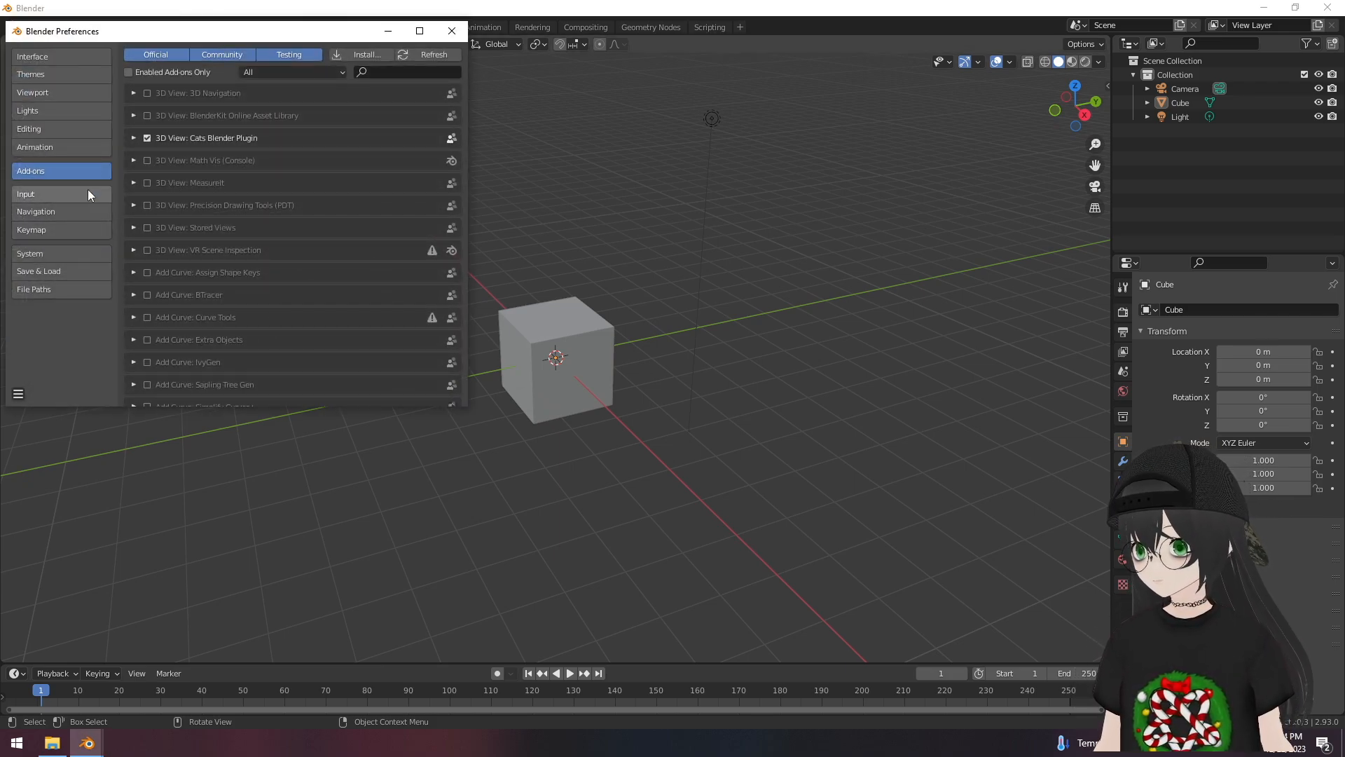
{"action": "left_click", "coordinate": [365, 55]}
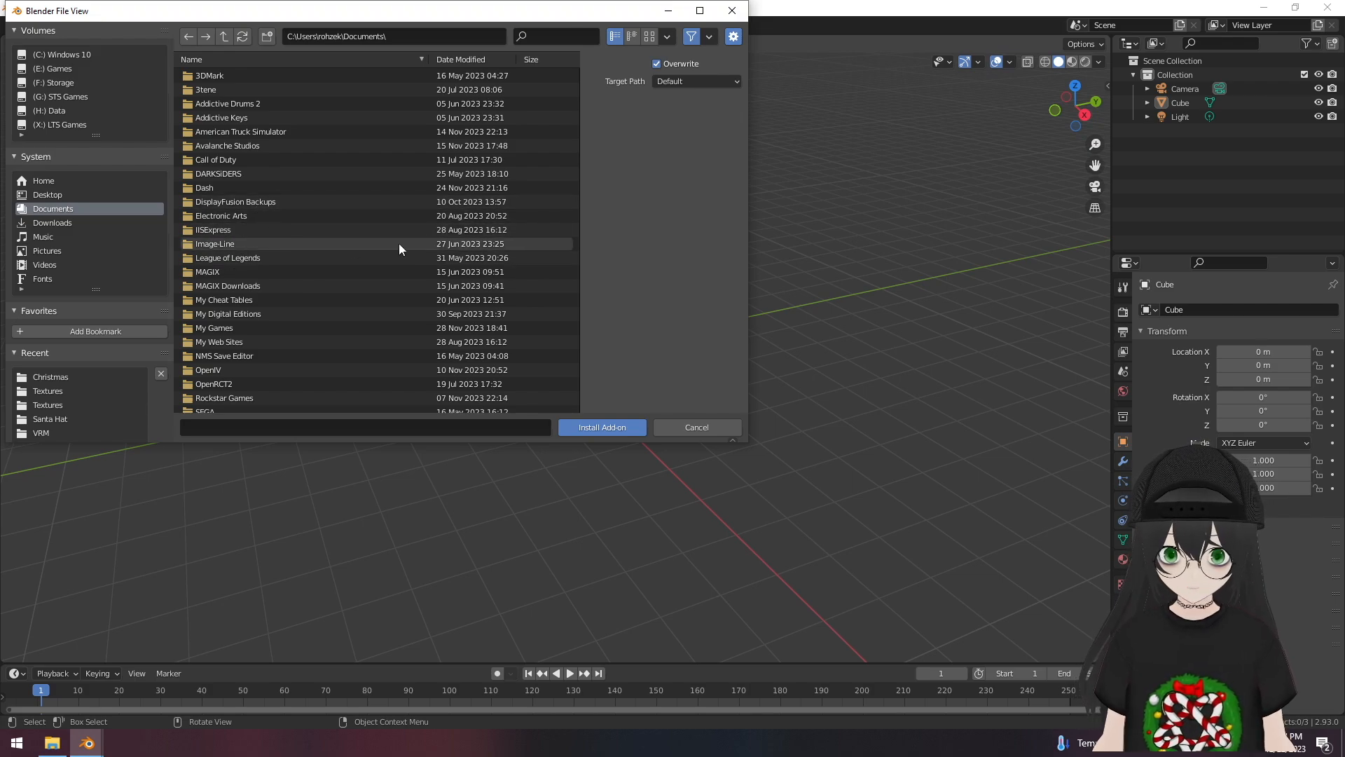
{"action": "left_click", "coordinate": [688, 428]}
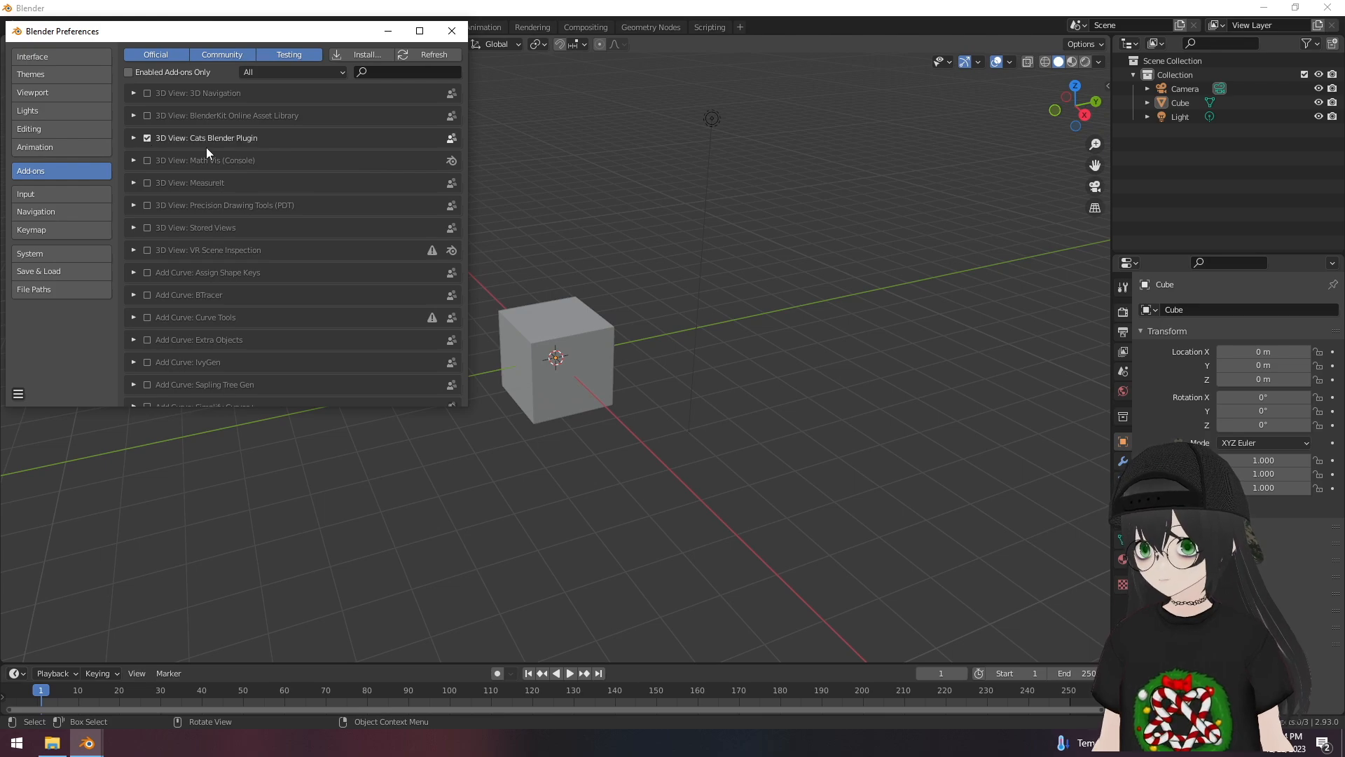
- Find the Import-Export: VRM format add-on, disable and re-enable it, and close the preferences
{"action": "scroll", "coordinate": [330, 174], "scroll_direction": "down", "scroll_amount": 12}
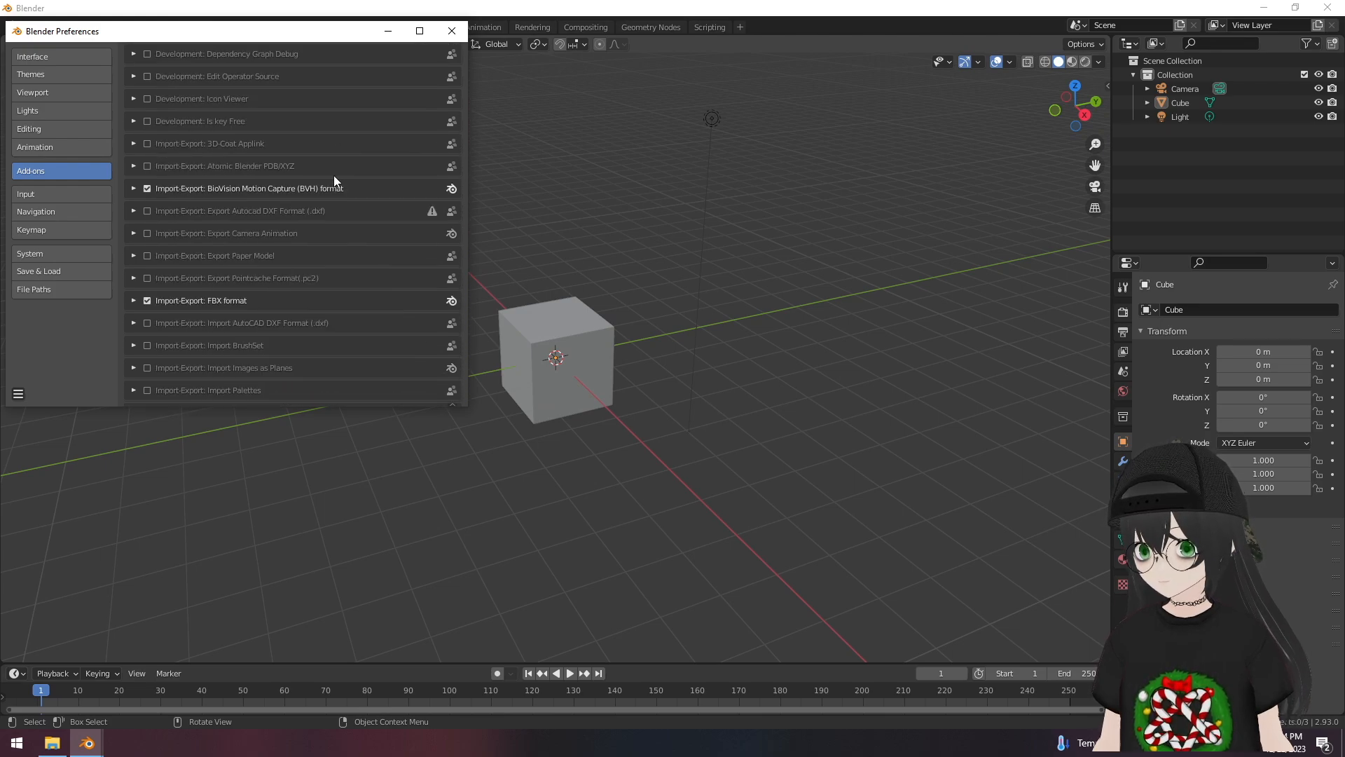
{"action": "scroll", "coordinate": [343, 233], "scroll_direction": "down", "scroll_amount": 15}
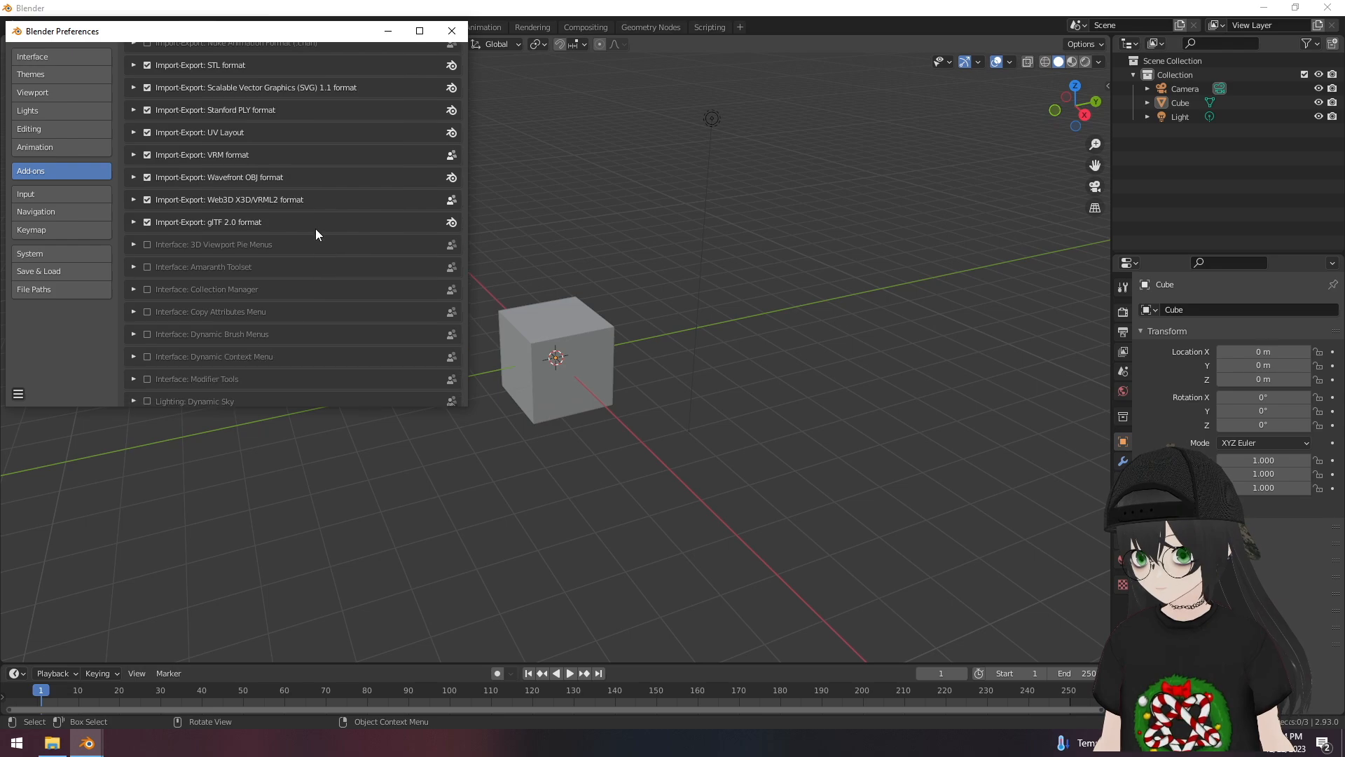
{"action": "left_click", "coordinate": [148, 156]}
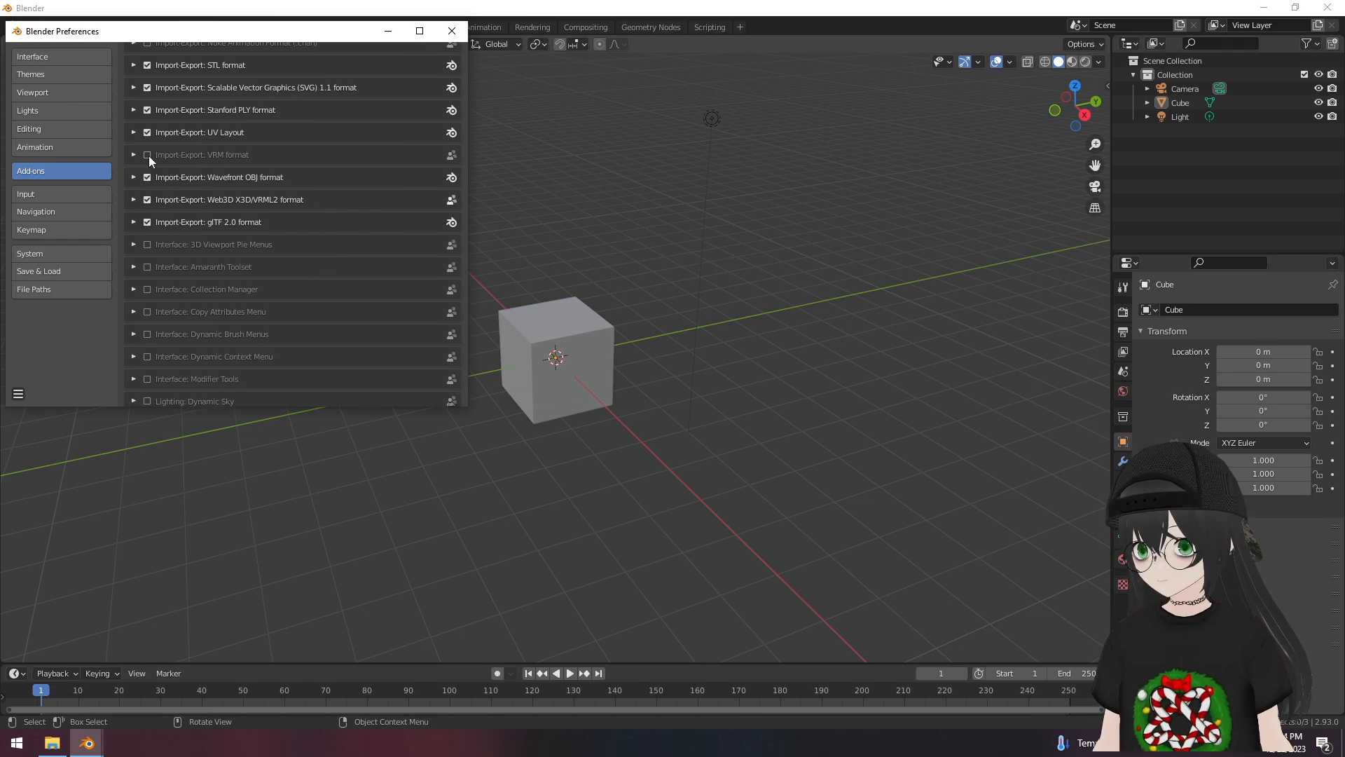
{"action": "left_click", "coordinate": [148, 156]}
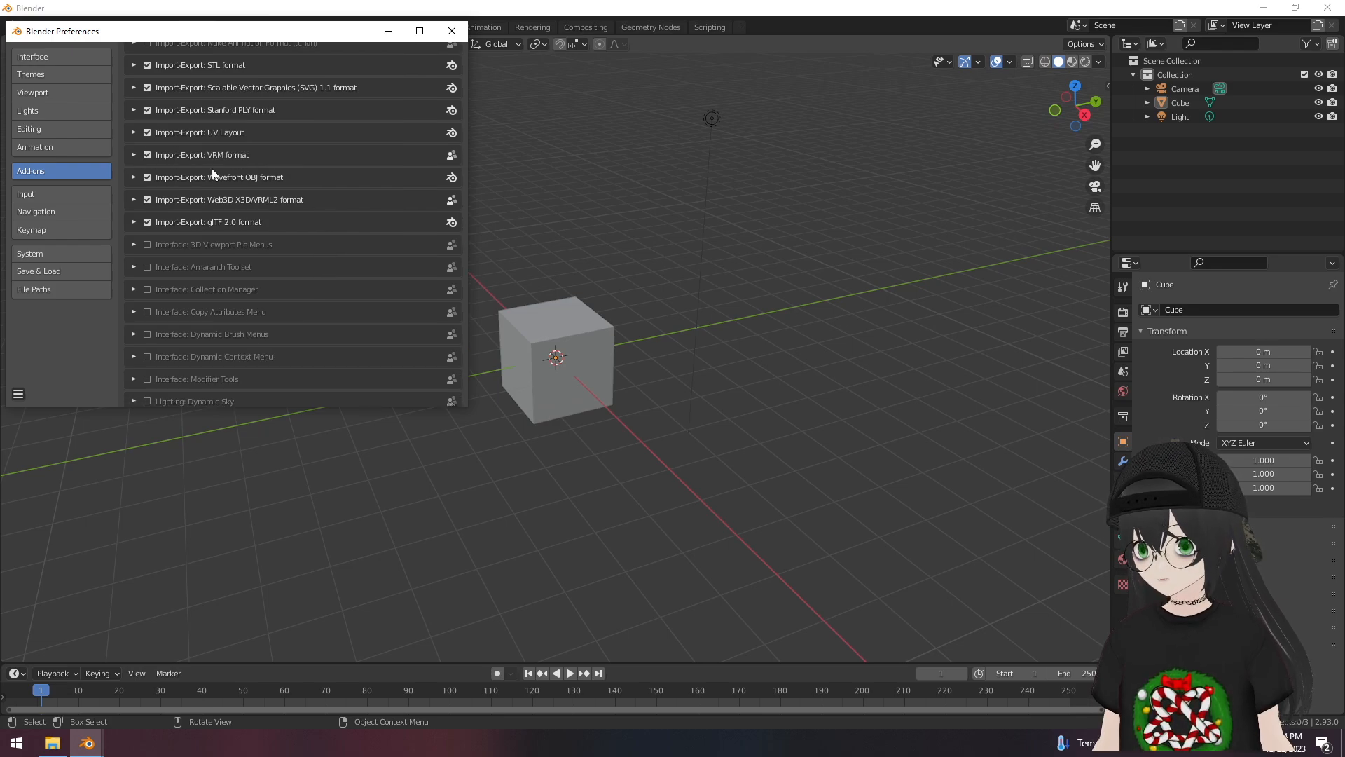
{"action": "left_click", "coordinate": [451, 33]}
- Delete the default camera, cube and light together with the empty Collection
{"action": "key", "text": "a"}
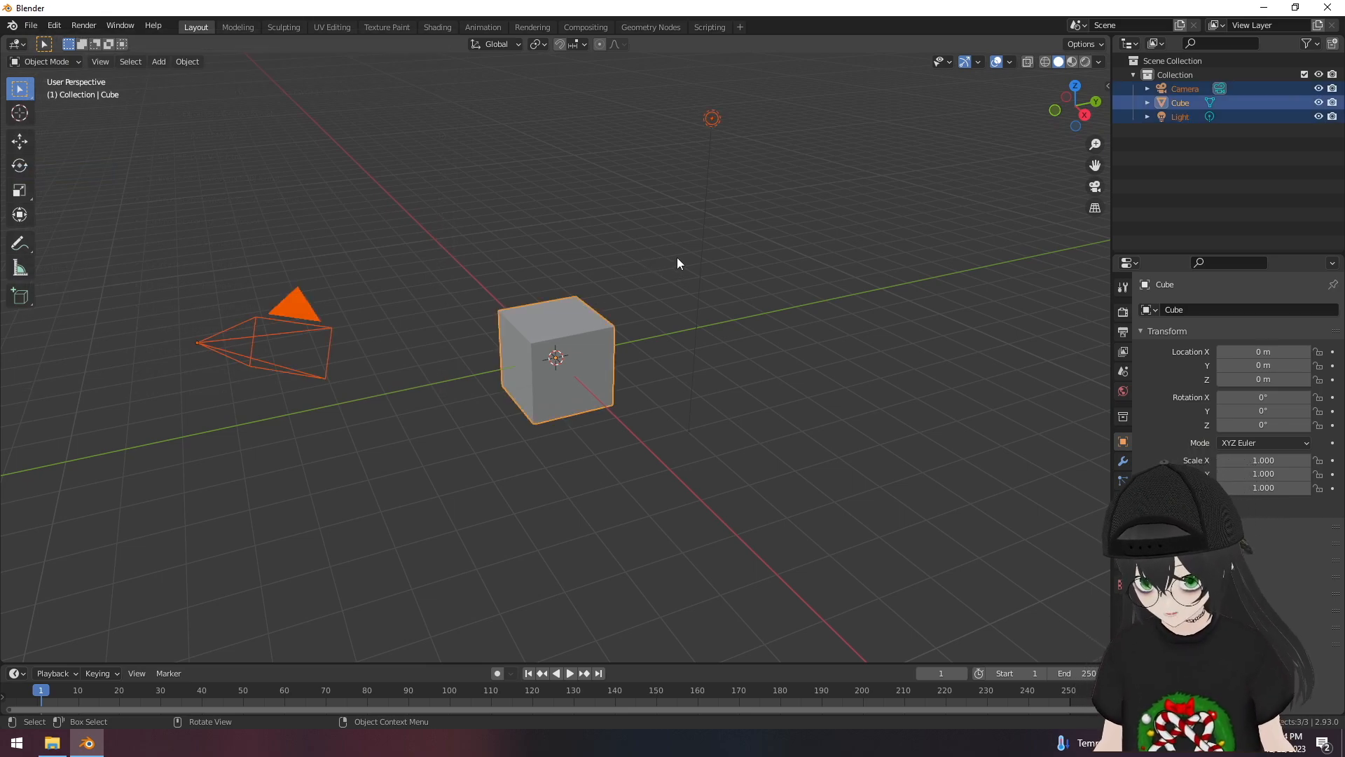
{"action": "key", "text": "Delete"}
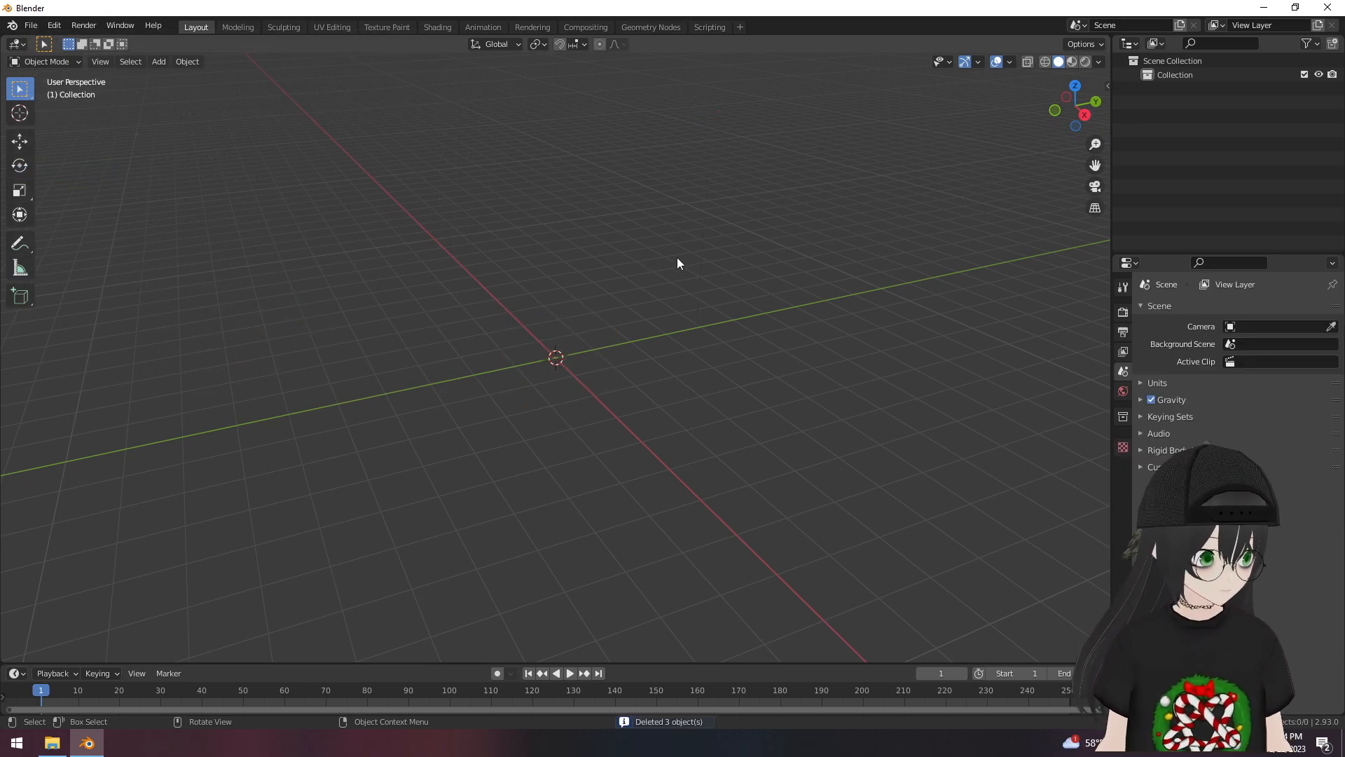
{"action": "right_click", "coordinate": [1176, 74]}
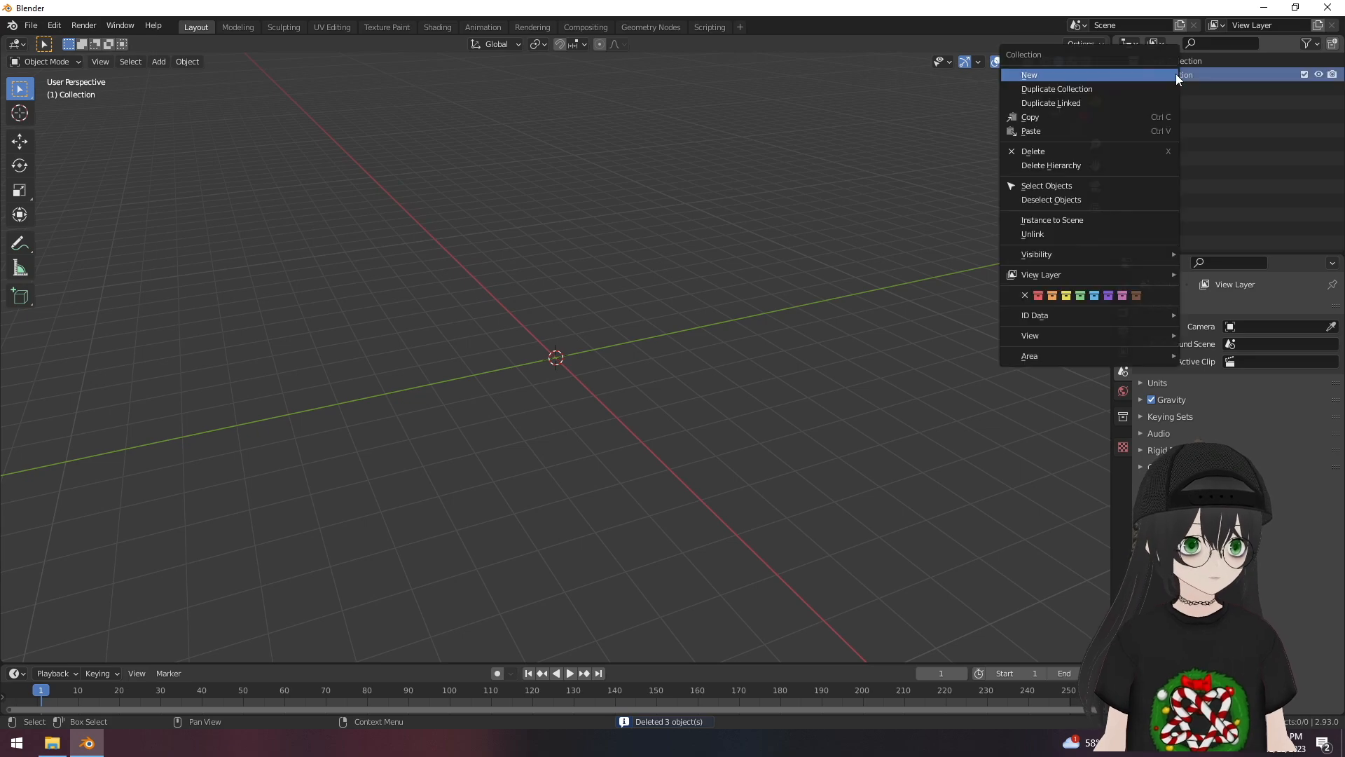
{"action": "left_click", "coordinate": [1065, 152]}
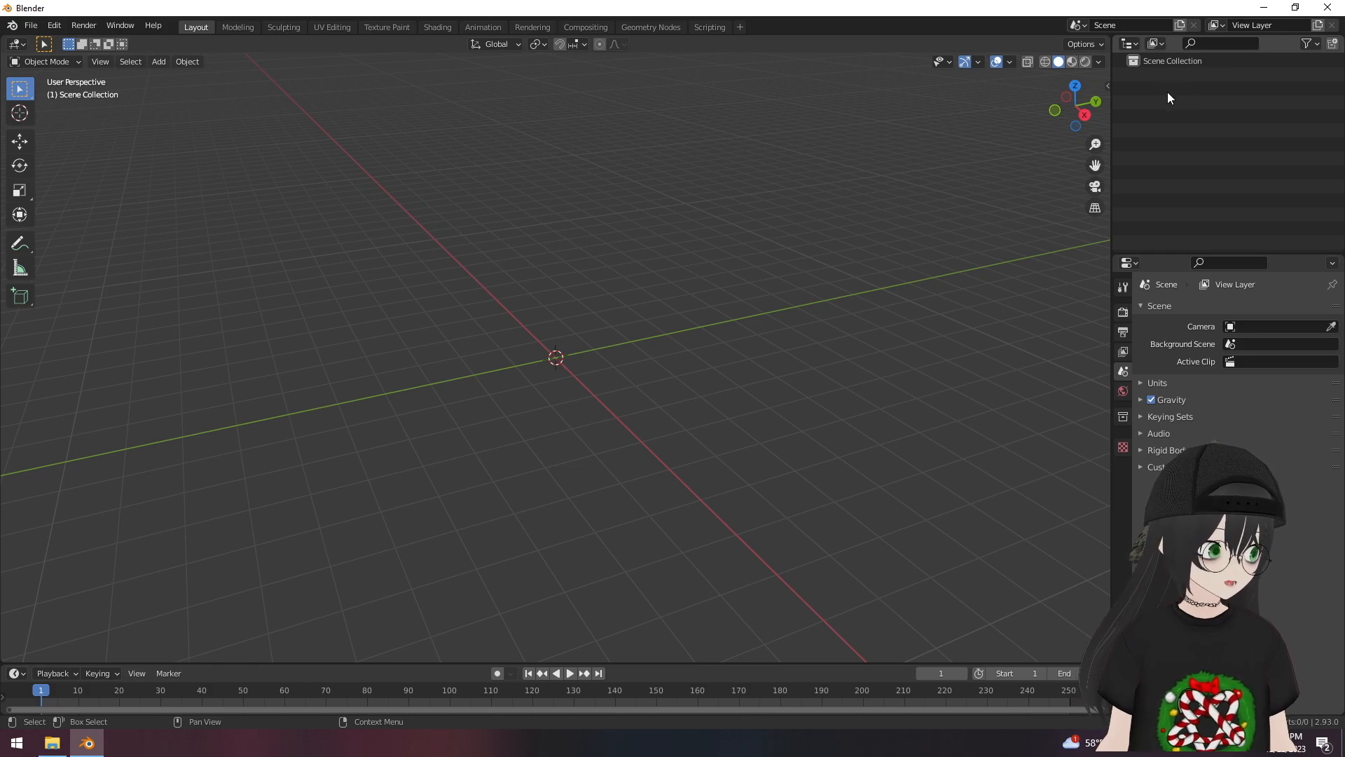
- Import Rohzek.vrm as VRM from the Model folder in the desktop's Tutorial folder, keeping the current import options
{"action": "left_click", "coordinate": [32, 27]}
{"action": "mouse_move", "coordinate": [63, 217]}
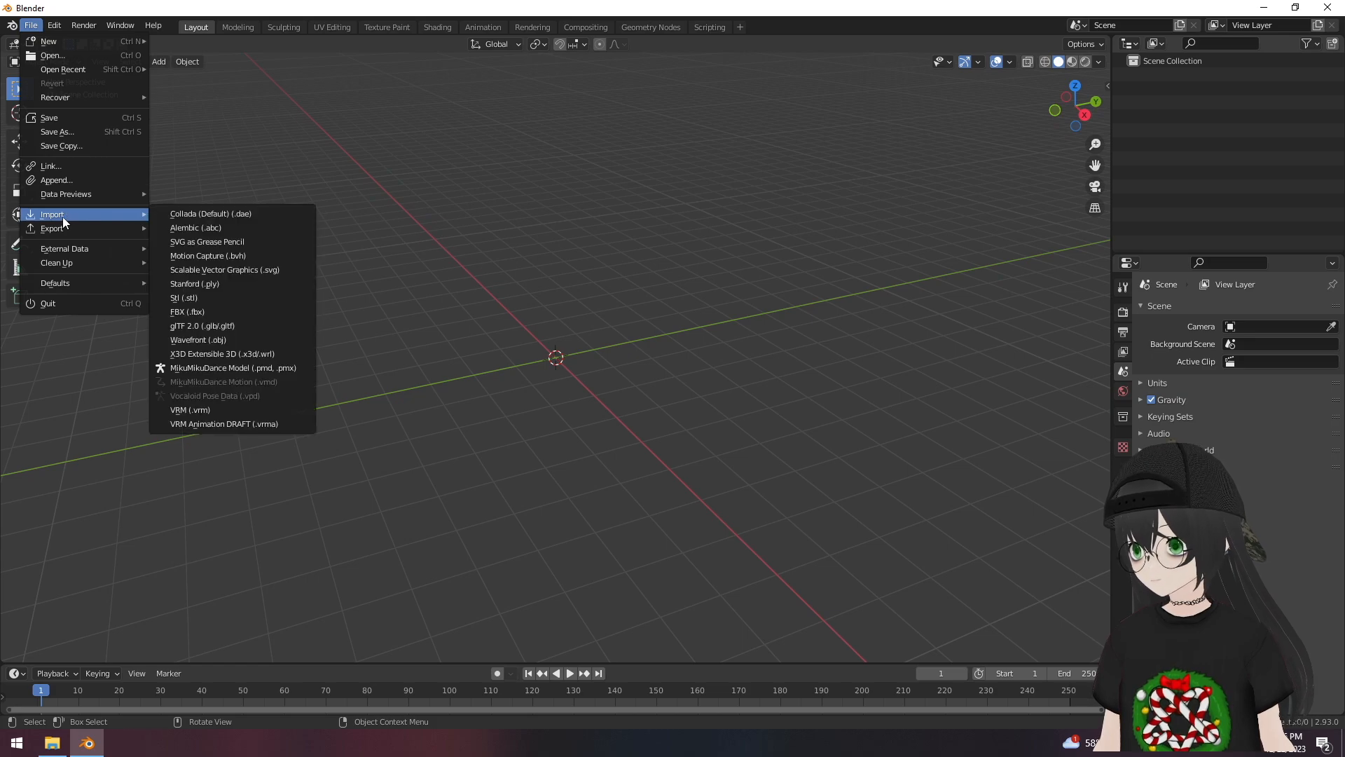
{"action": "left_click", "coordinate": [195, 414]}
{"action": "left_click", "coordinate": [352, 335]}
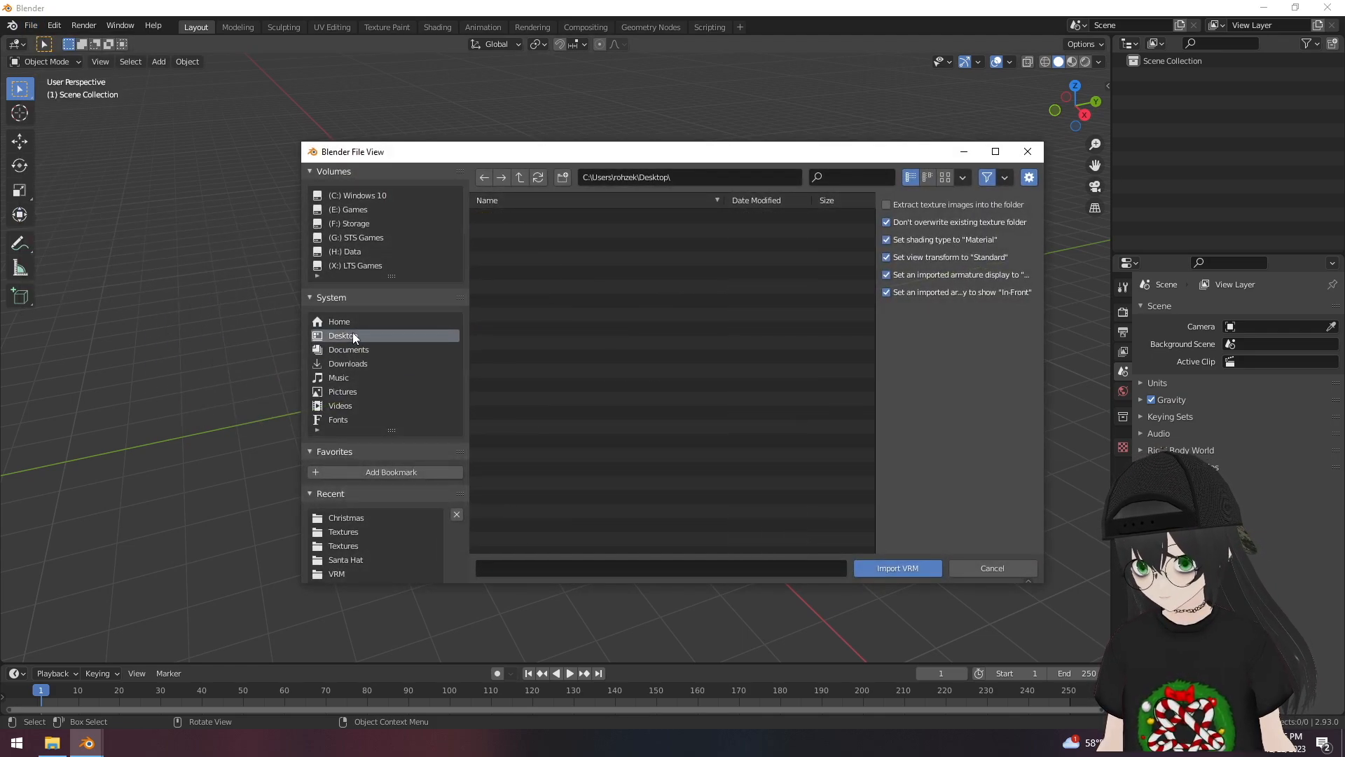
{"action": "scroll", "coordinate": [561, 369], "scroll_direction": "down", "scroll_amount": 1}
{"action": "double_click", "coordinate": [536, 451]}
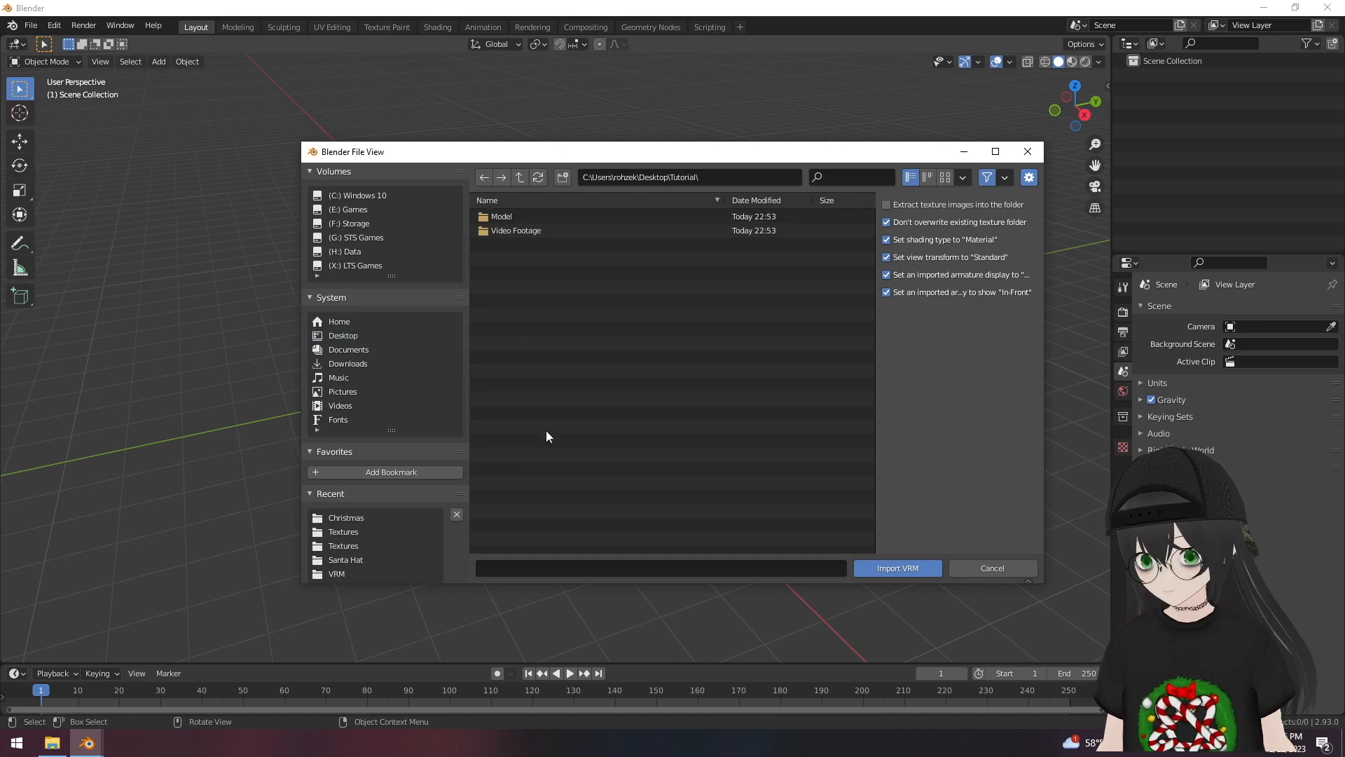
{"action": "double_click", "coordinate": [522, 217]}
{"action": "left_click", "coordinate": [526, 218]}
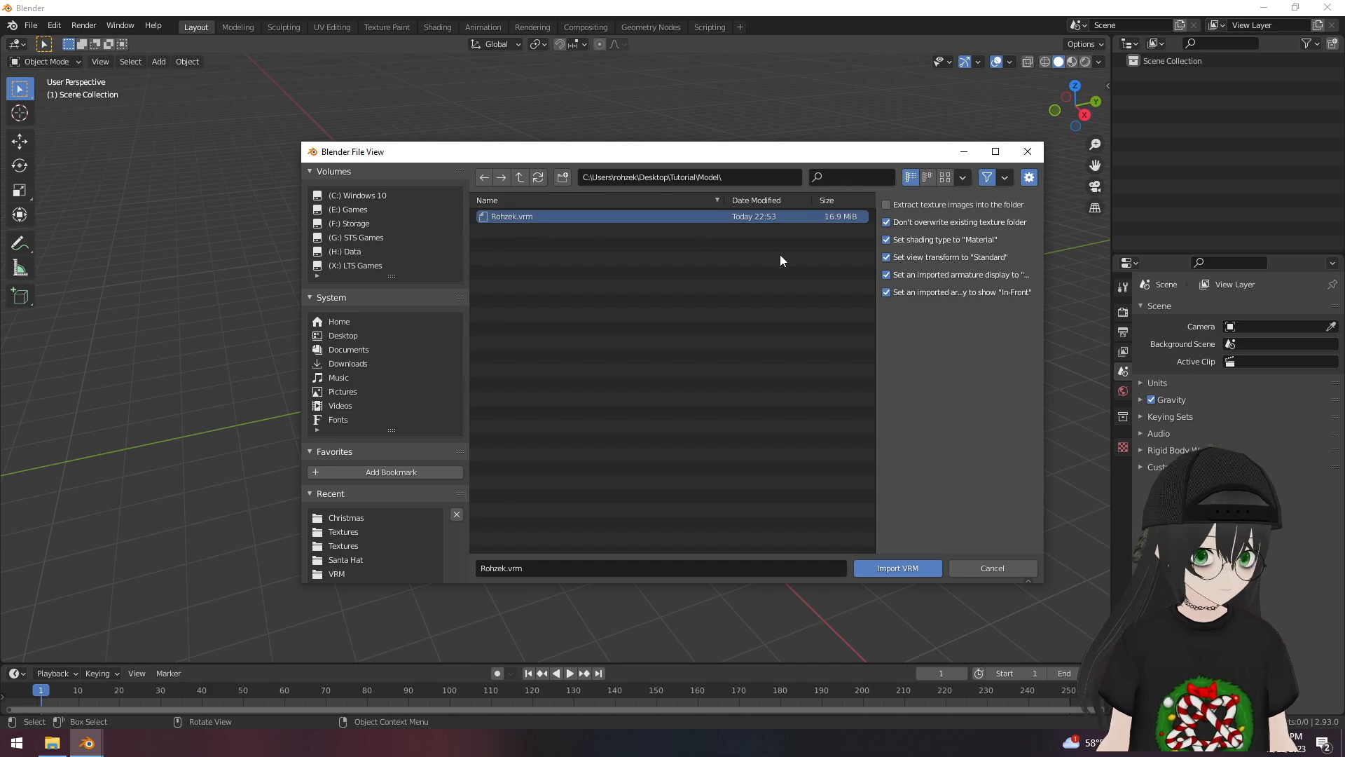
{"action": "left_click", "coordinate": [902, 566]}
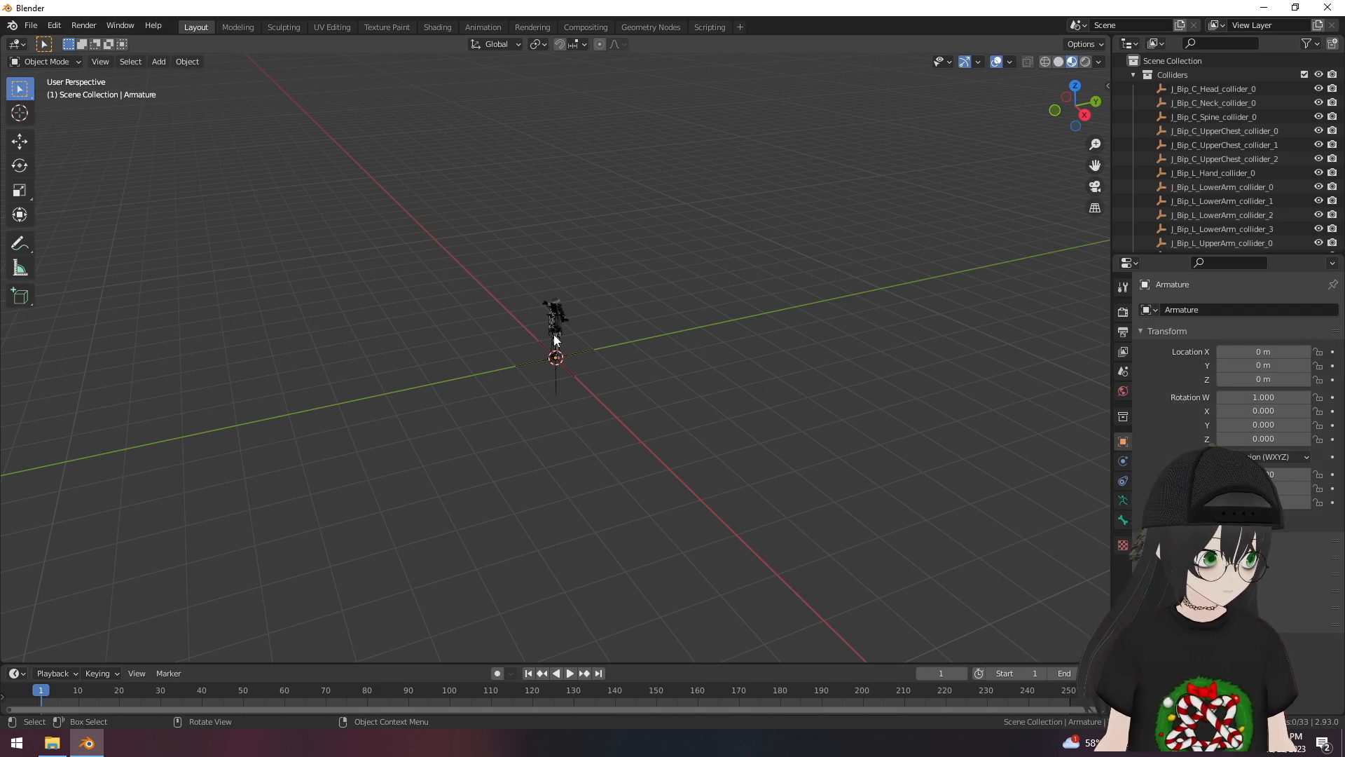
- Examine the imported model up close from the front, from the shoes up to the head and upper body
{"action": "middle_click_drag", "start_coordinate": [612, 346], "coordinate": [658, 351]}
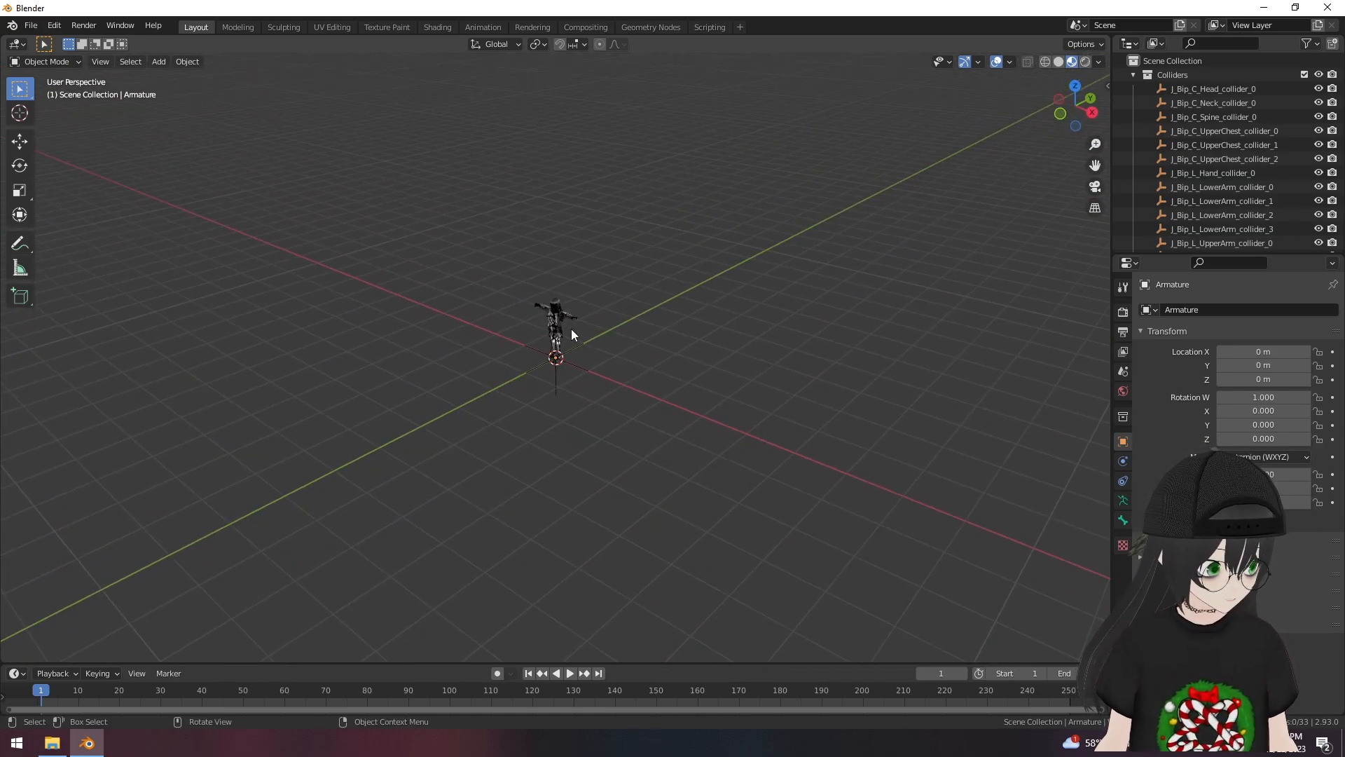
{"action": "scroll", "coordinate": [570, 329], "scroll_direction": "up", "scroll_amount": 4}
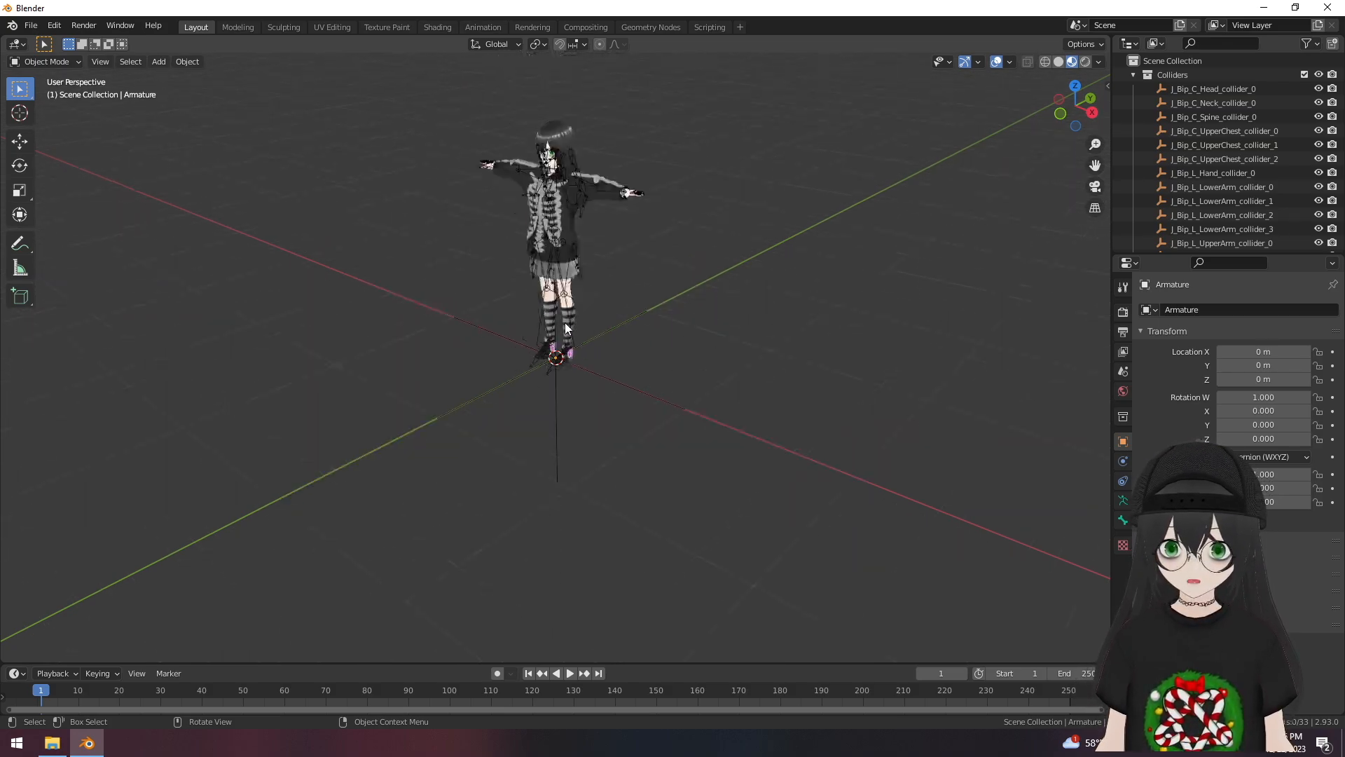
{"action": "scroll", "coordinate": [595, 325], "scroll_direction": "up", "scroll_amount": 3}
{"action": "right_click", "coordinate": [682, 349]}
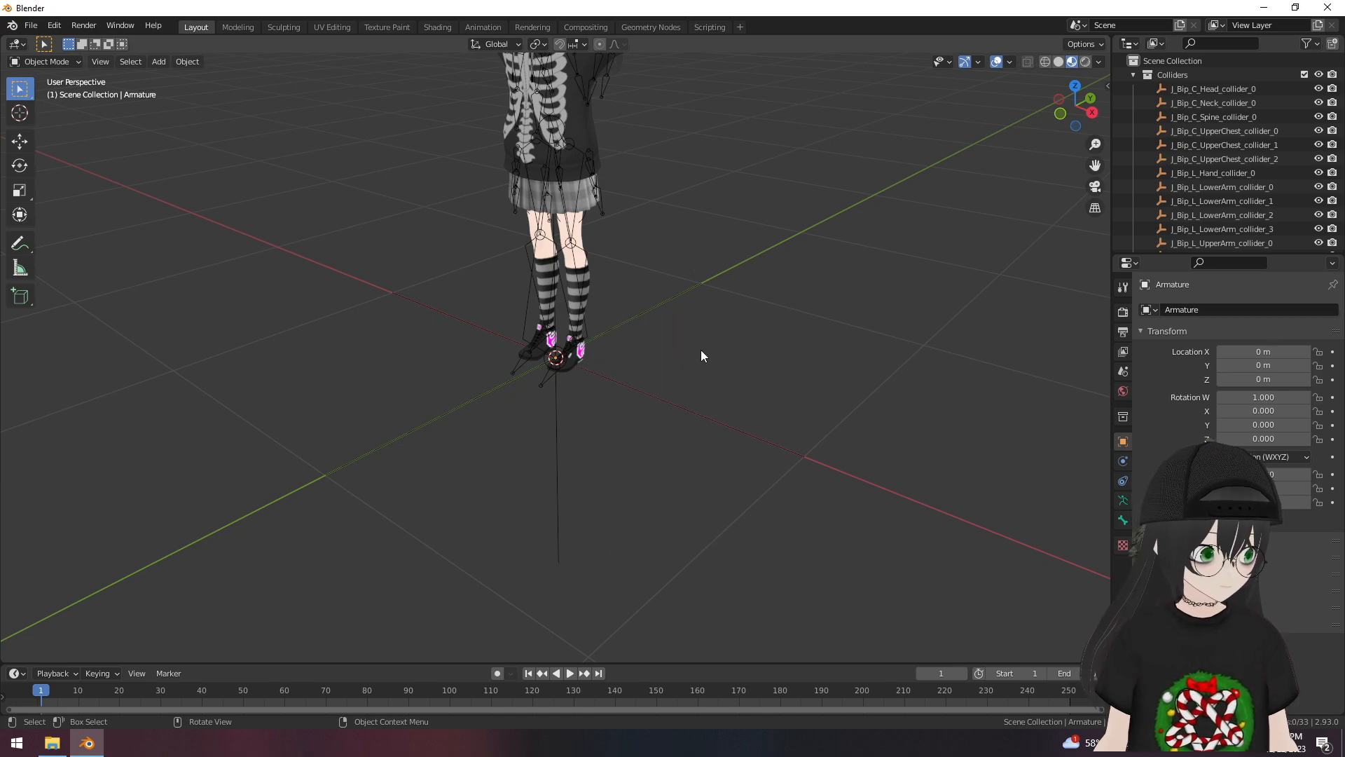
{"action": "scroll", "coordinate": [670, 228], "scroll_direction": "down", "scroll_amount": 4}
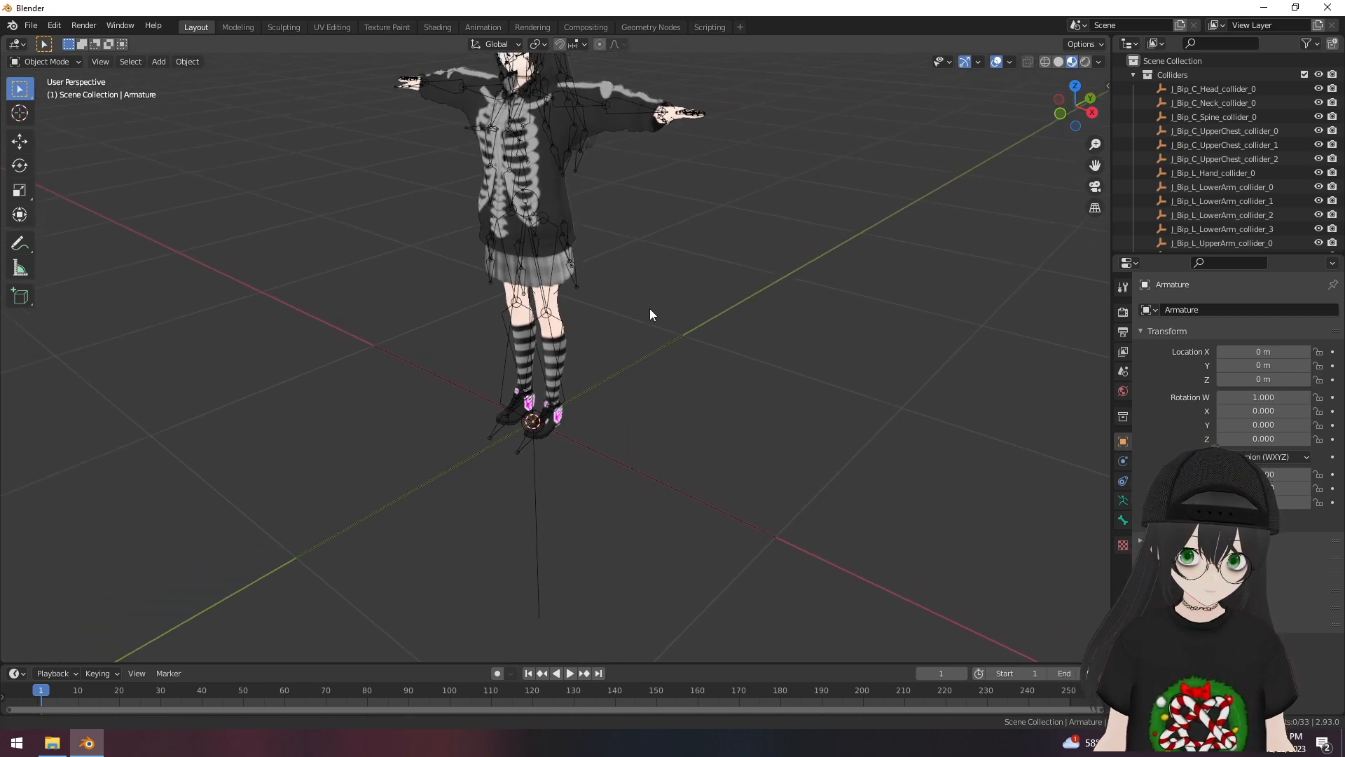
{"action": "middle_click_drag", "start_coordinate": [645, 441], "coordinate": [671, 395]}
{"action": "scroll", "coordinate": [655, 372], "scroll_direction": "up", "scroll_amount": 7}
{"action": "scroll", "coordinate": [672, 403], "scroll_direction": "down", "scroll_amount": 3}
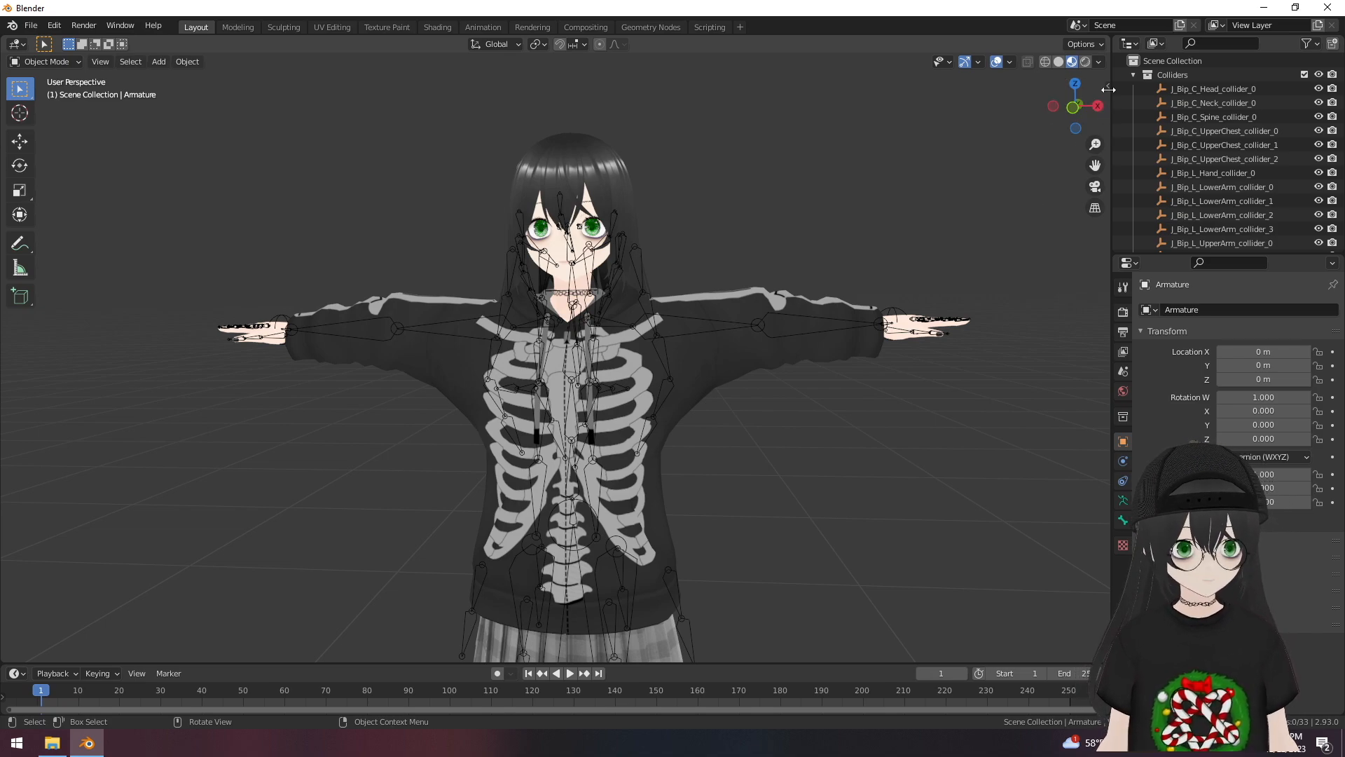
- Turn off Combine Same Materials in the Cats Fix Model settings and run Fix Model on the imported avatar
{"action": "key", "text": "n"}
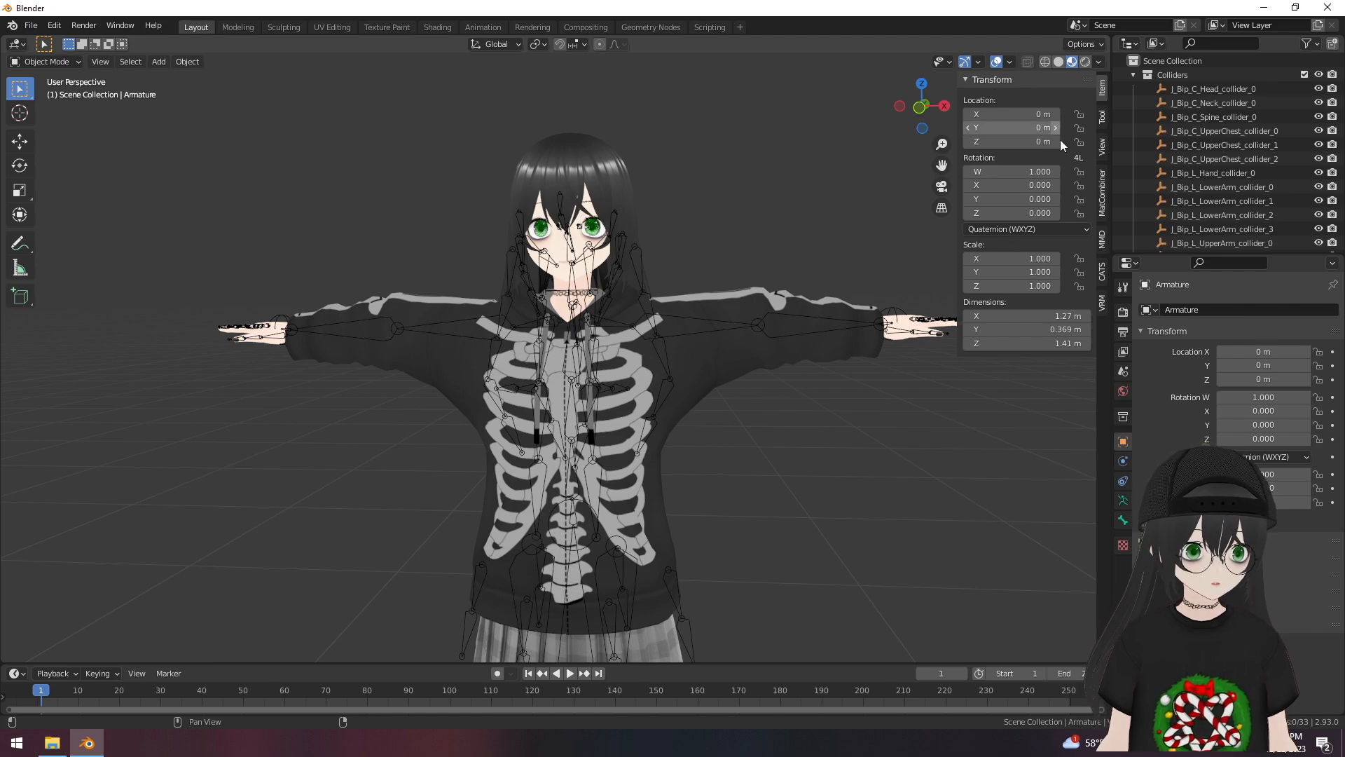
{"action": "left_click", "coordinate": [1102, 274]}
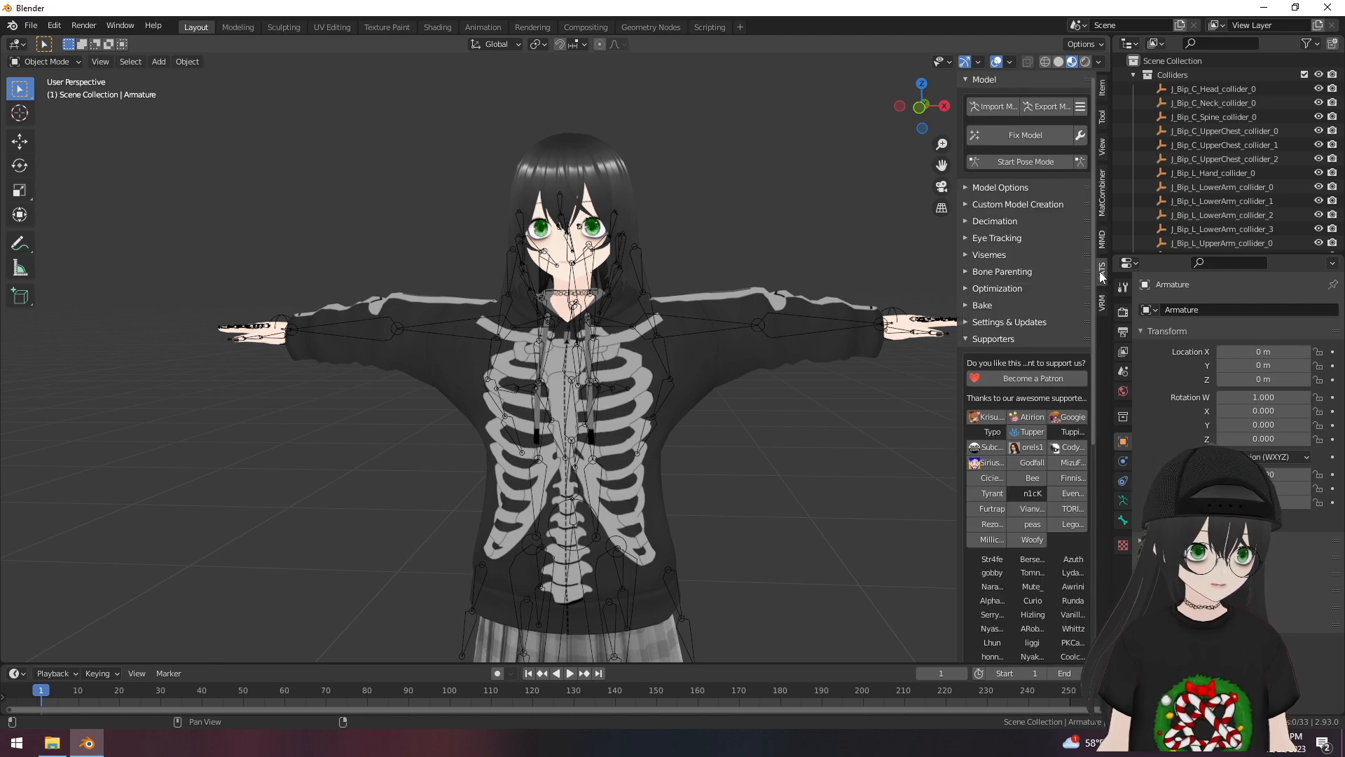
{"action": "left_click", "coordinate": [1080, 136]}
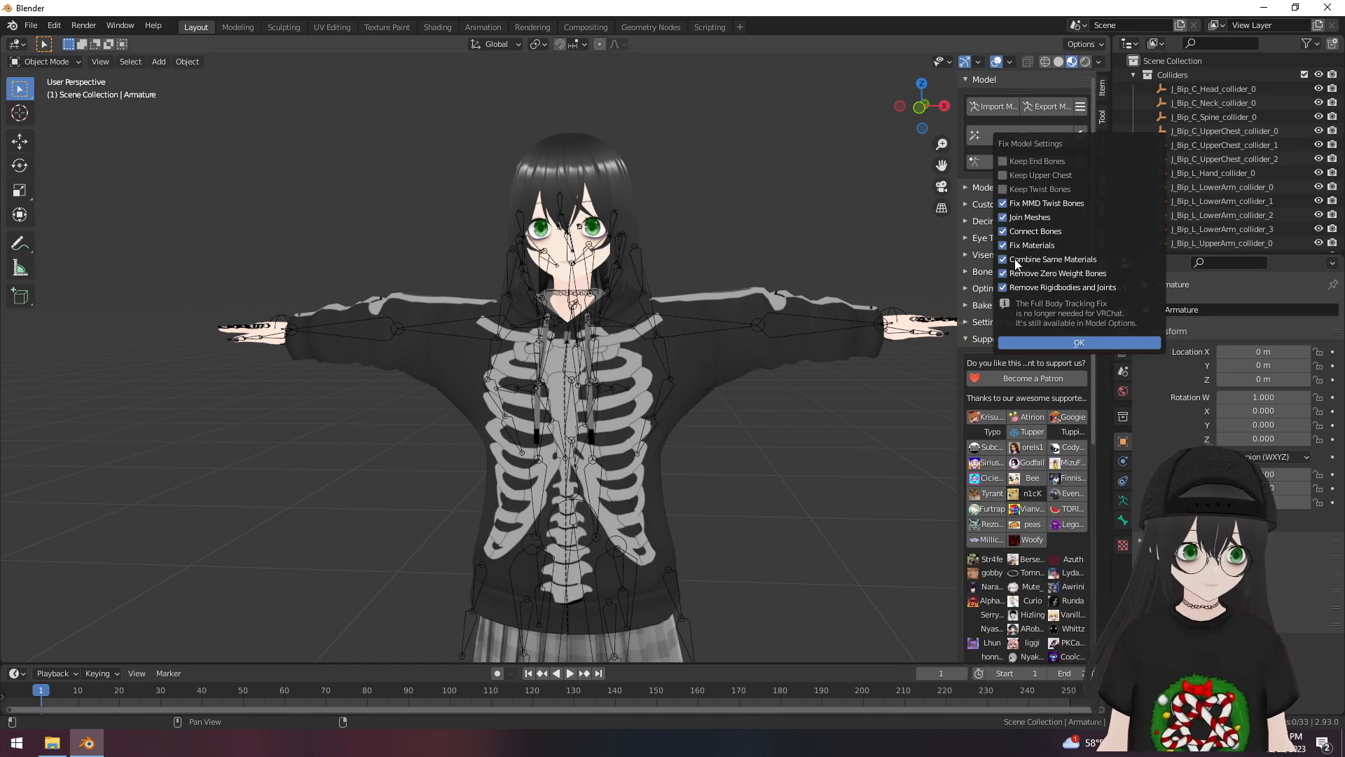
{"action": "left_click", "coordinate": [1003, 260]}
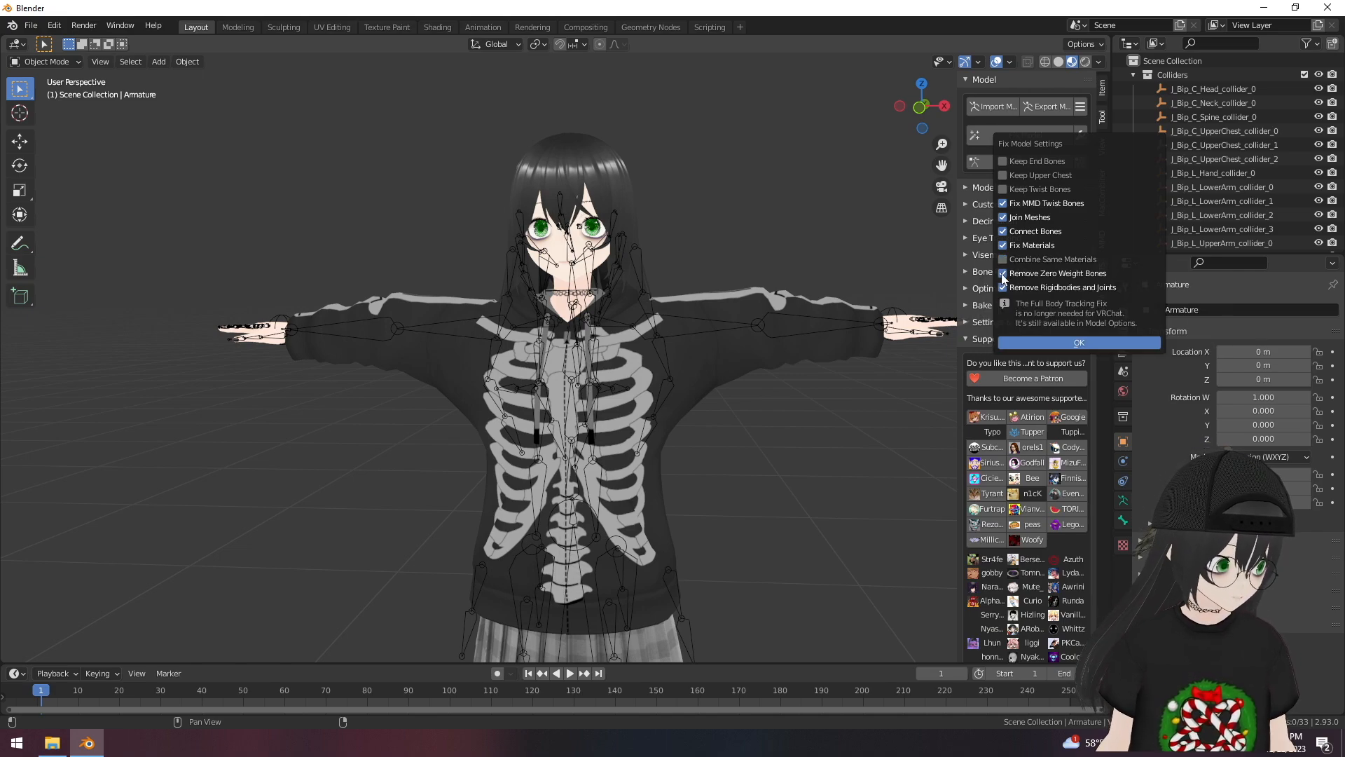
{"action": "left_click", "coordinate": [1081, 344]}
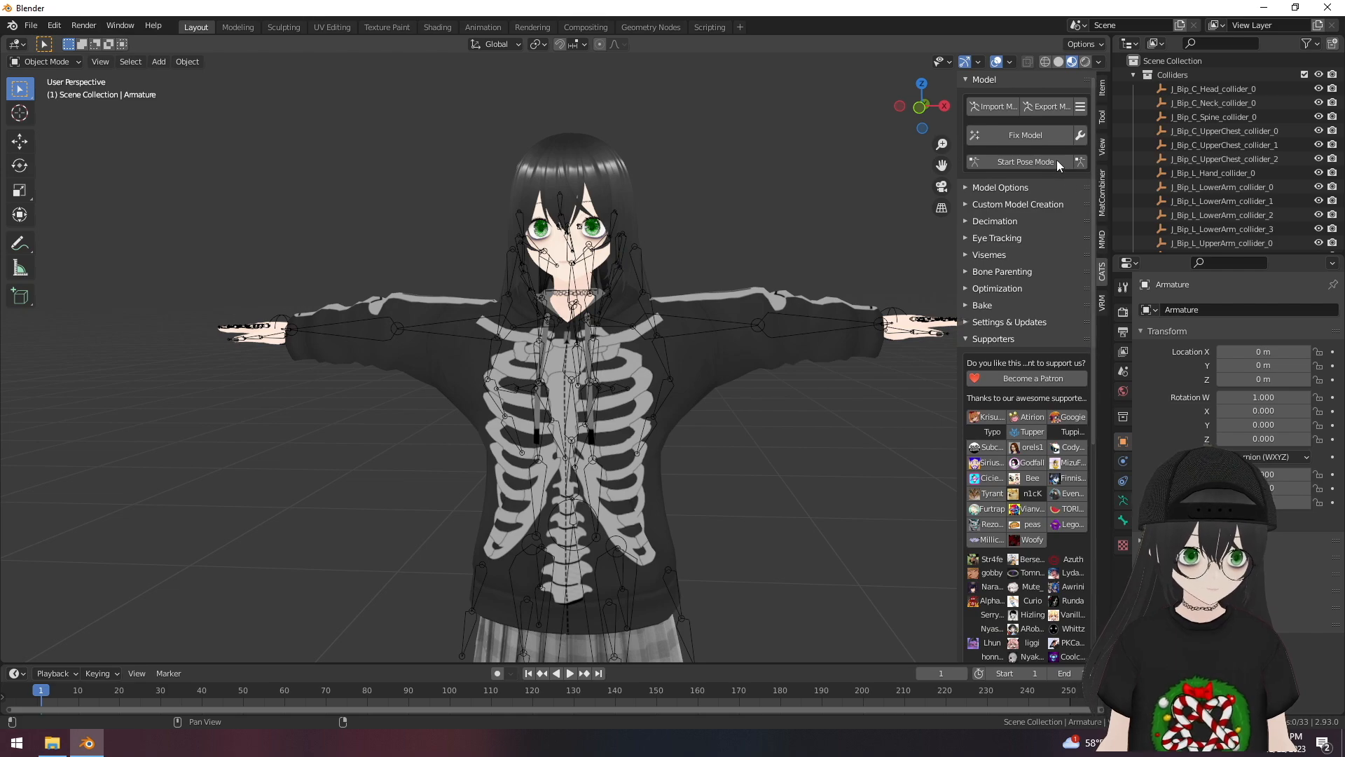
{"action": "left_click", "coordinate": [1025, 133]}
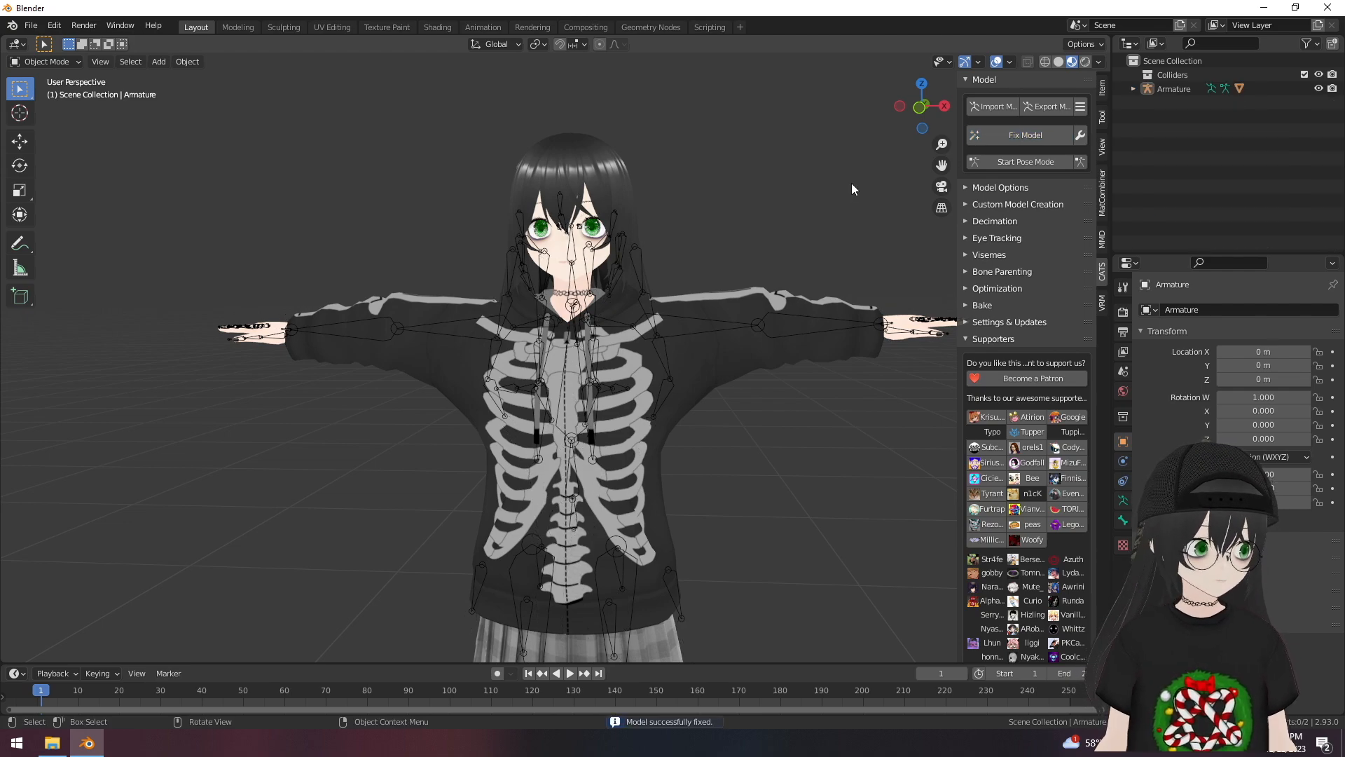
- Inspect the fixed model's armature hierarchy in the outliner and show the Cats Model Options
{"action": "left_click", "coordinate": [1133, 88]}
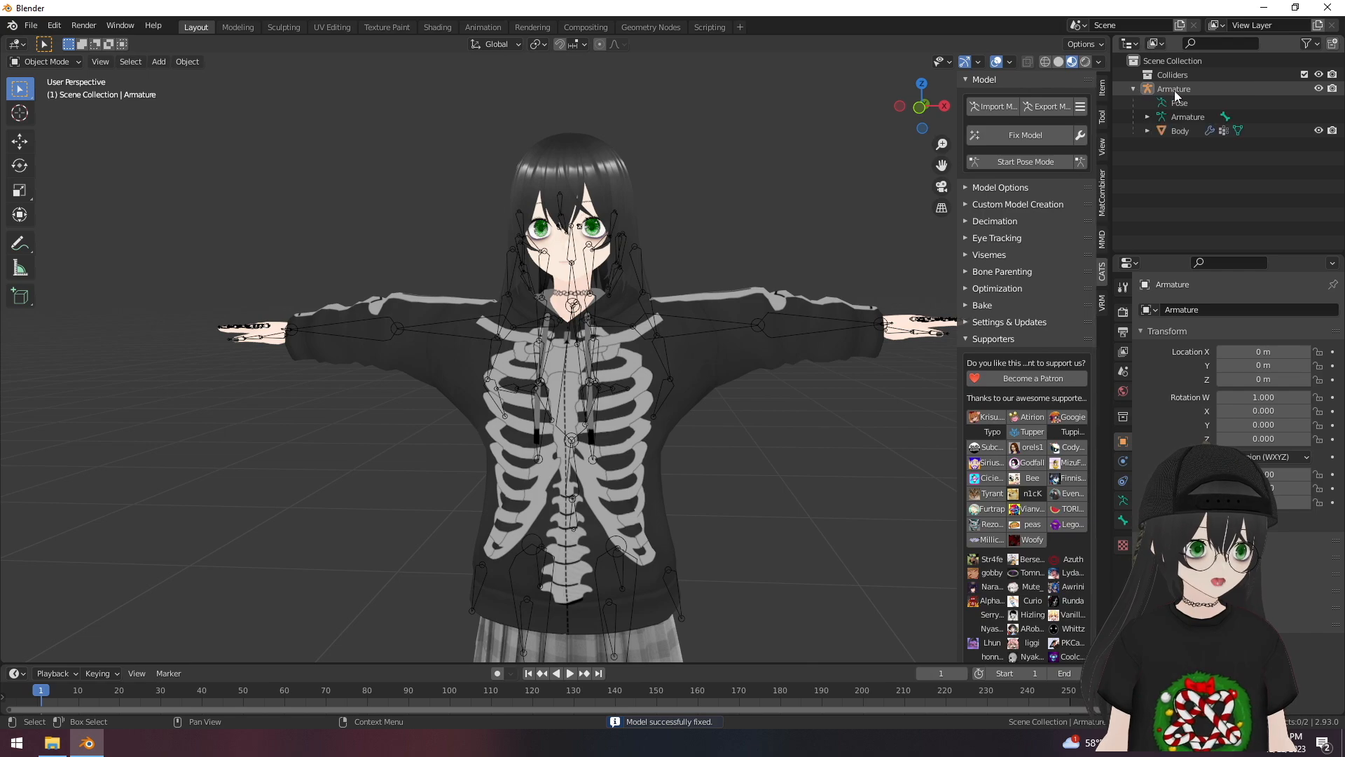
{"action": "left_click", "coordinate": [1147, 116]}
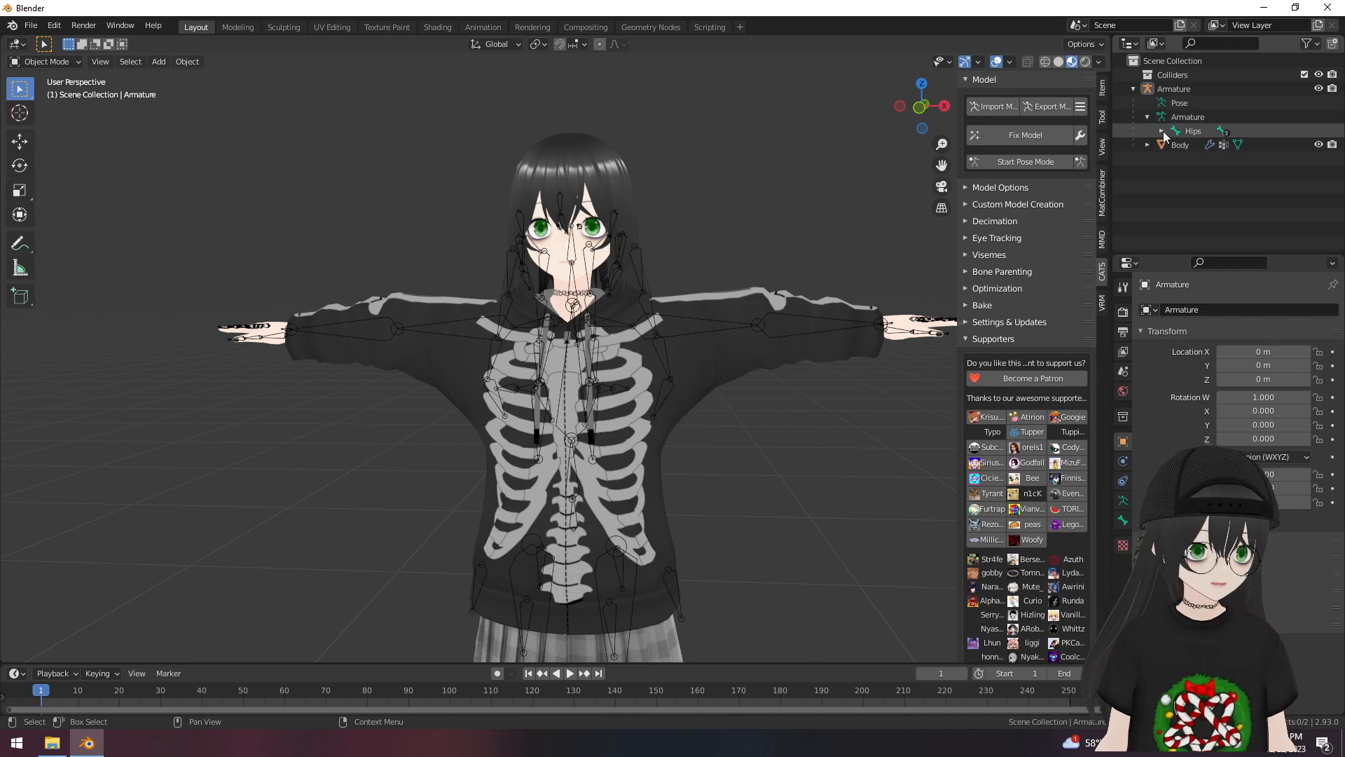
{"action": "left_click", "coordinate": [1147, 116]}
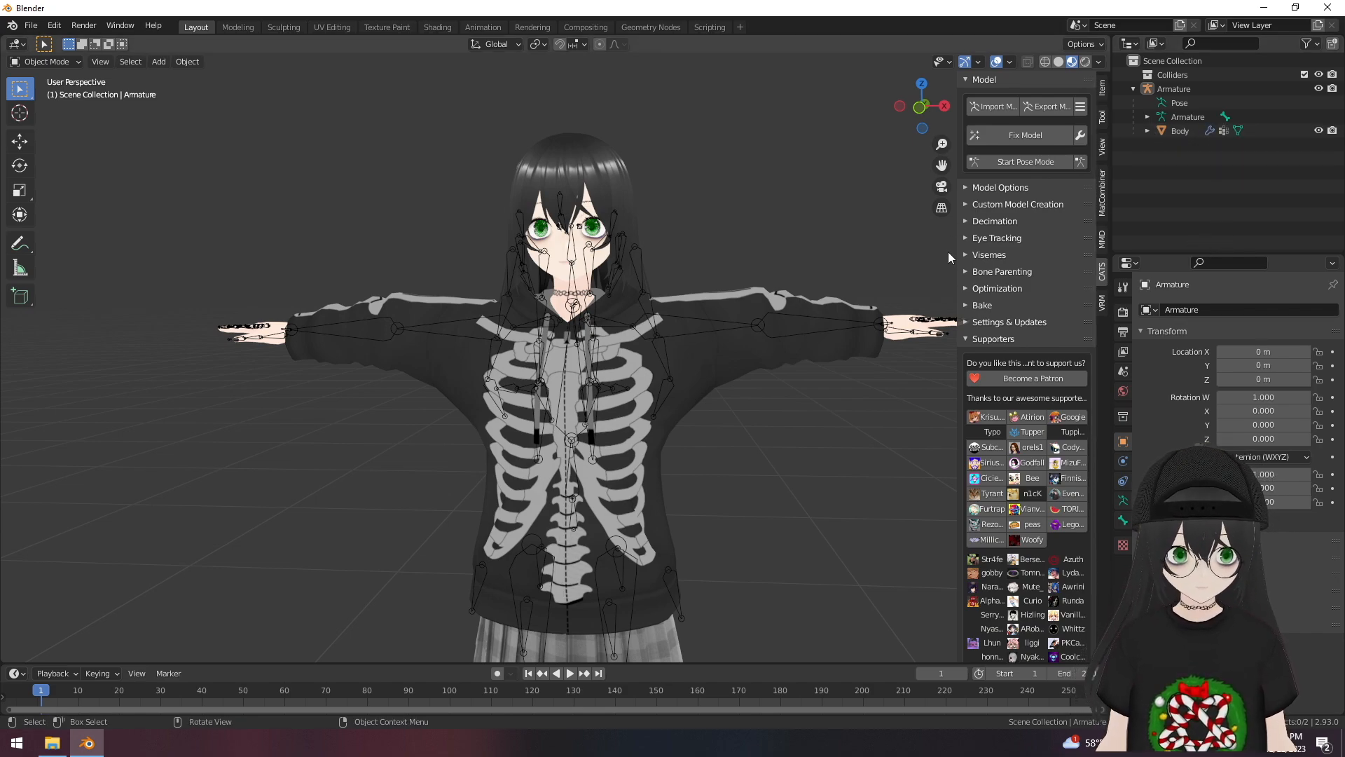
{"action": "left_click", "coordinate": [967, 188]}
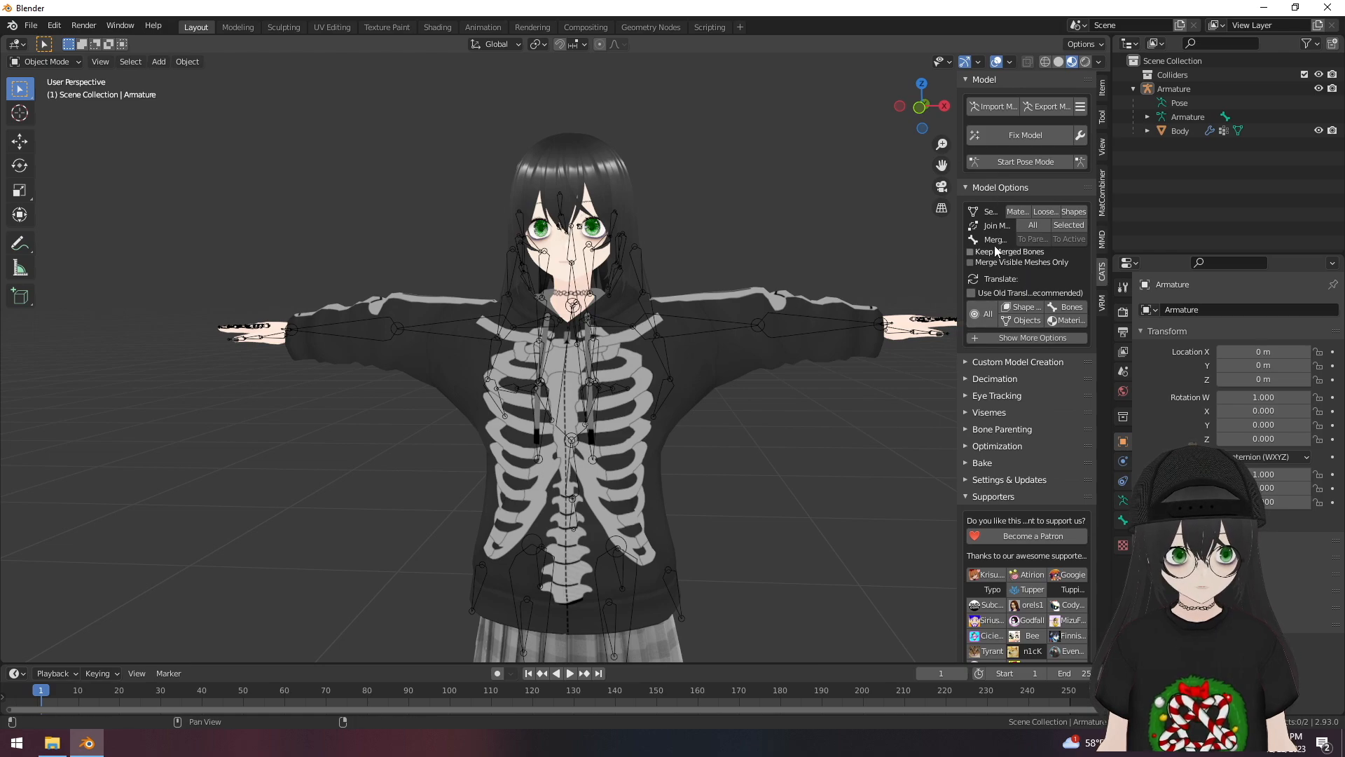
- In Cats pose mode with X-axis mirroring on, rotate the Left leg bone slightly outward and apply it as the rest pose
{"action": "left_click", "coordinate": [1007, 165]}
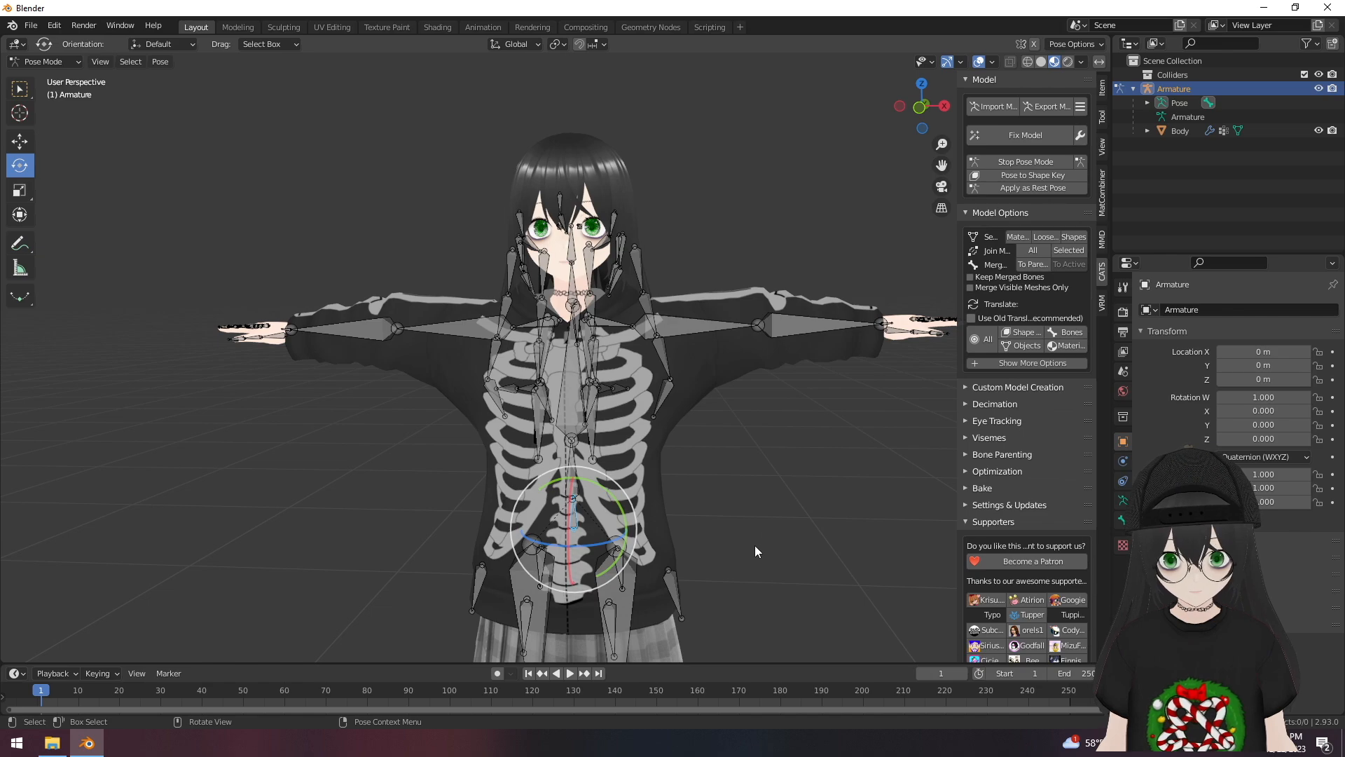
{"action": "middle_click_drag", "start_coordinate": [755, 556], "coordinate": [1032, 45], "text": "shift"}
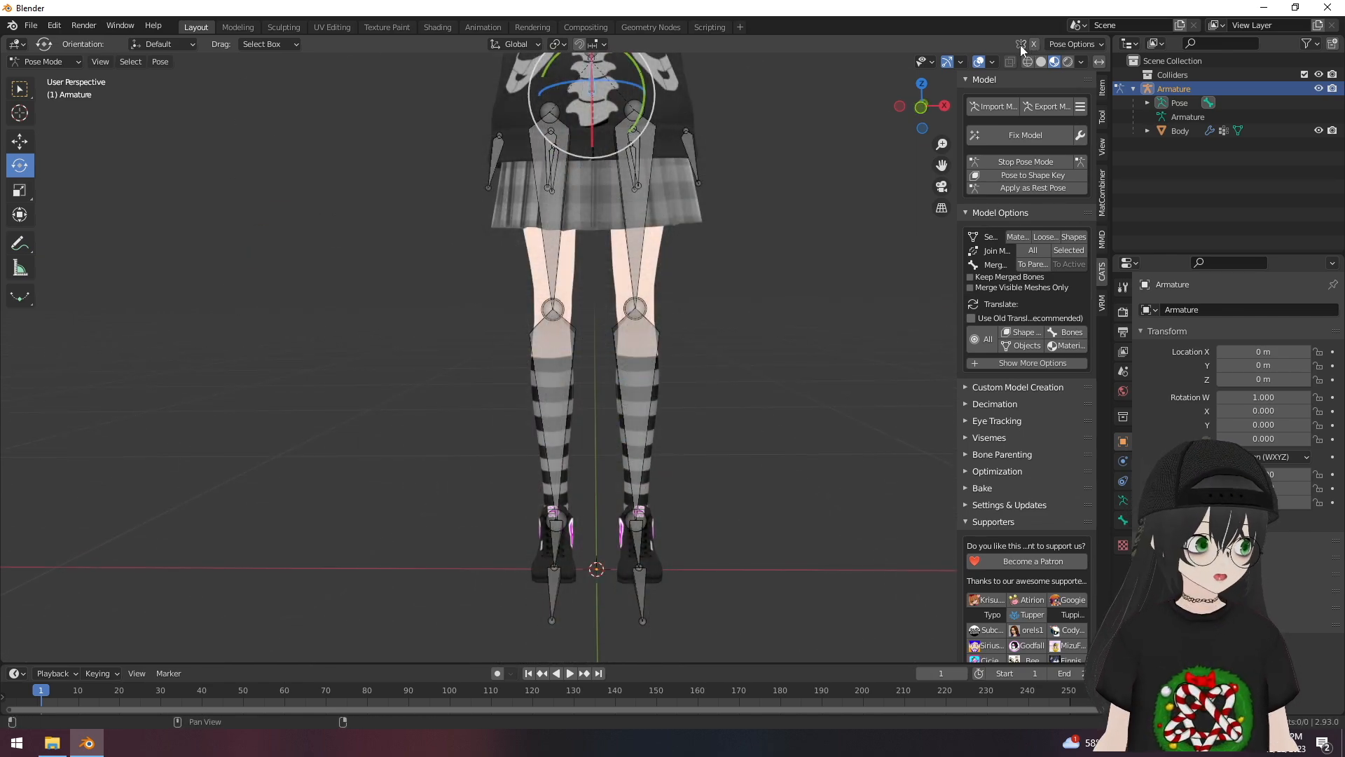
{"action": "left_click", "coordinate": [1033, 44]}
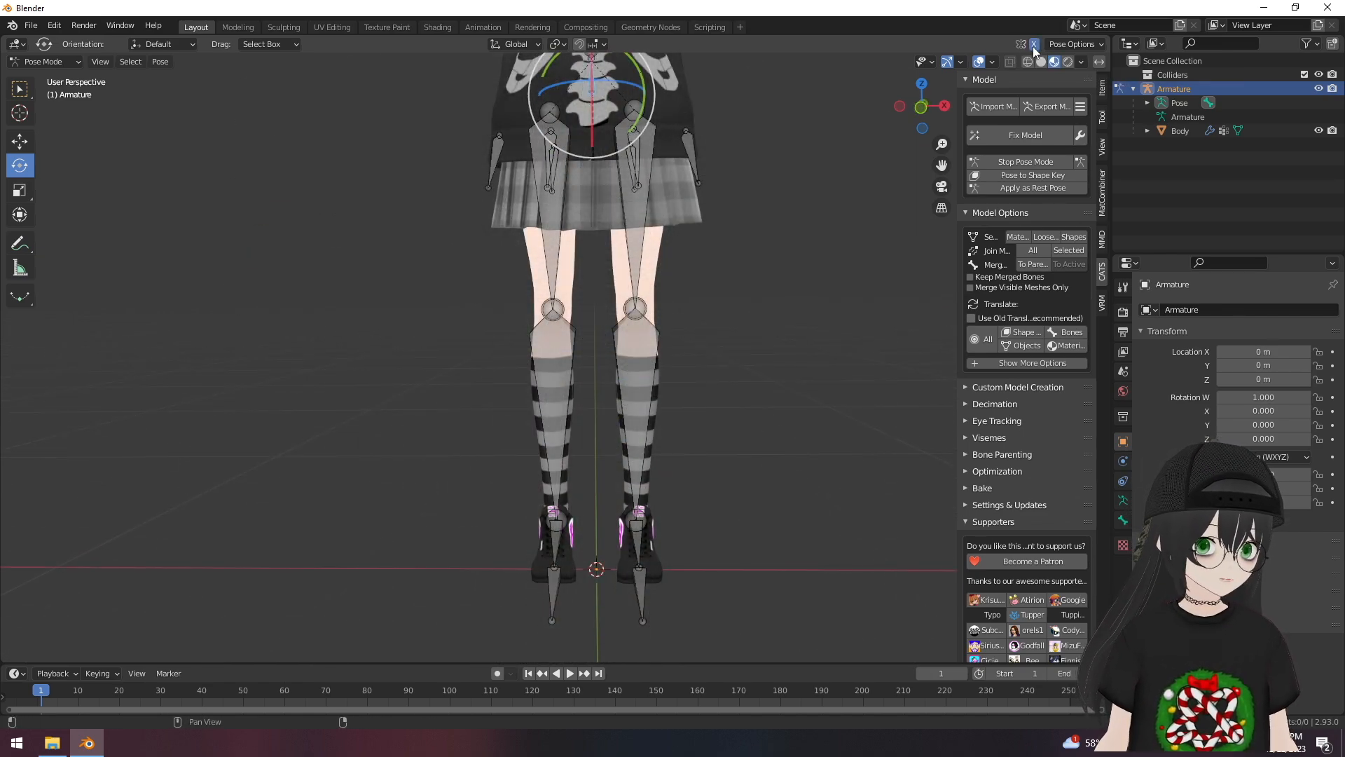
{"action": "left_click", "coordinate": [638, 225]}
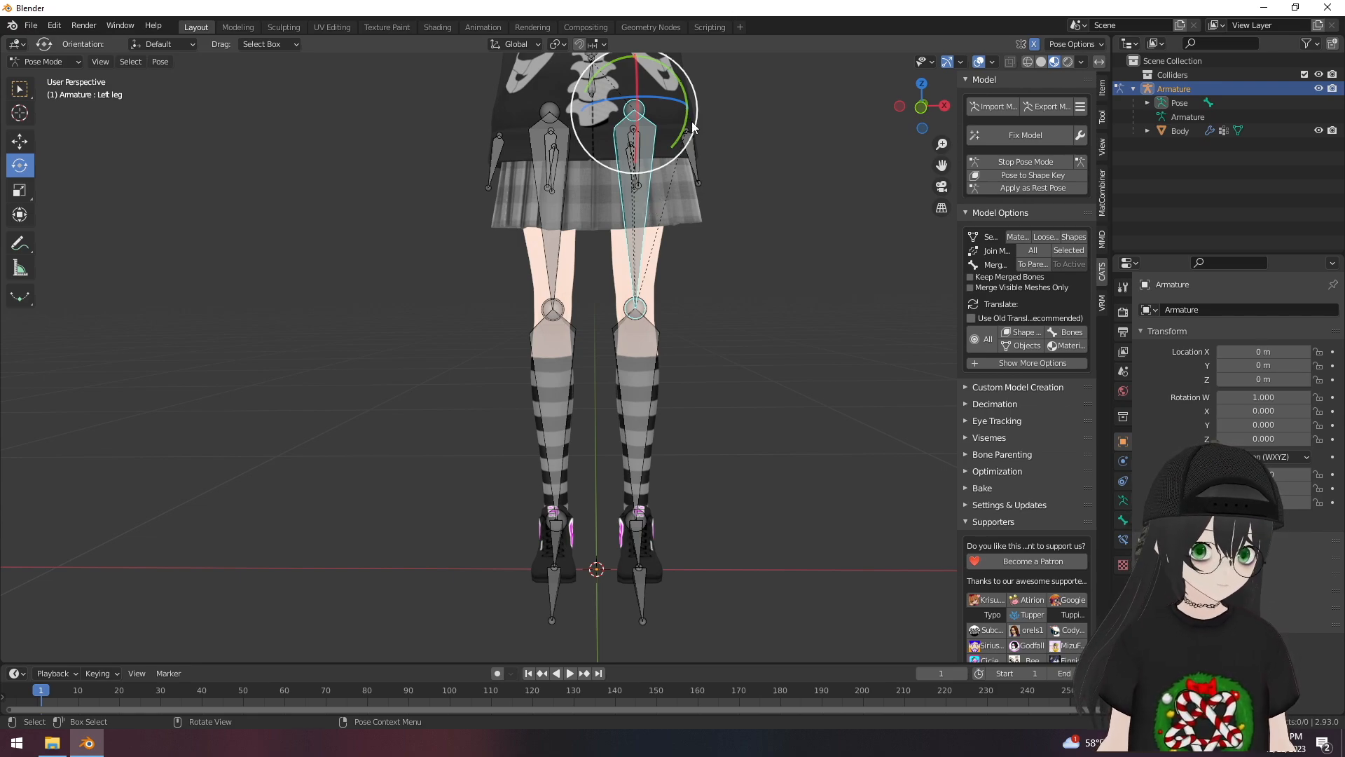
{"action": "left_click_drag", "start_coordinate": [692, 126], "coordinate": [693, 105]}
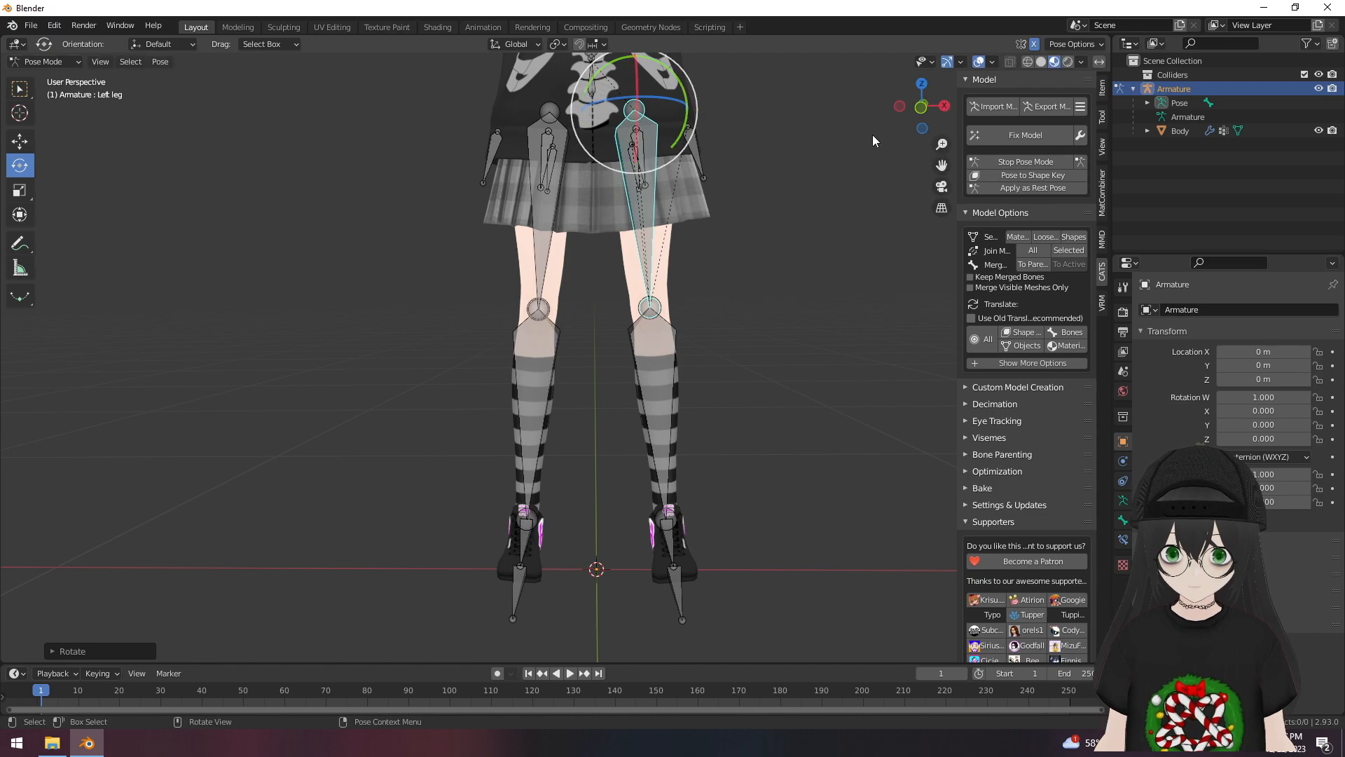
{"action": "left_click", "coordinate": [1021, 191]}
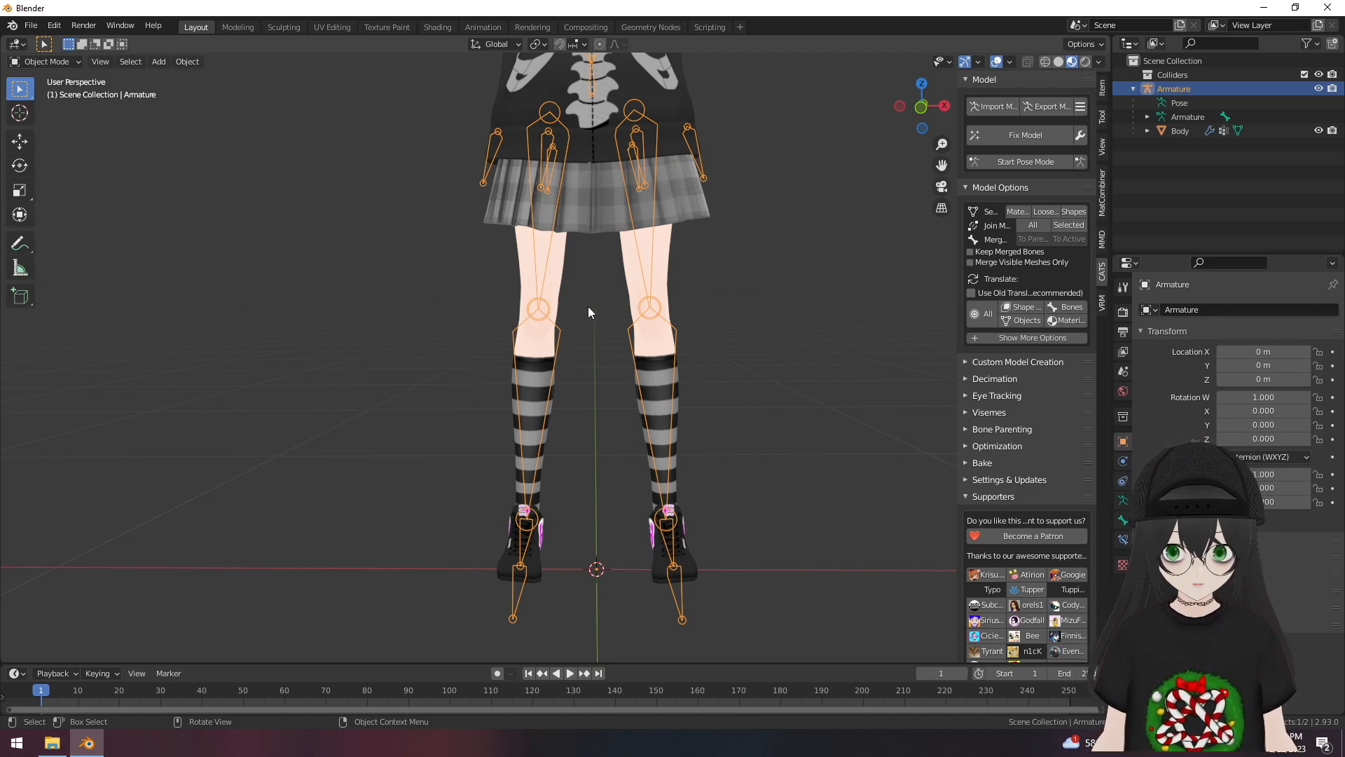
{"action": "left_click", "coordinate": [841, 344]}
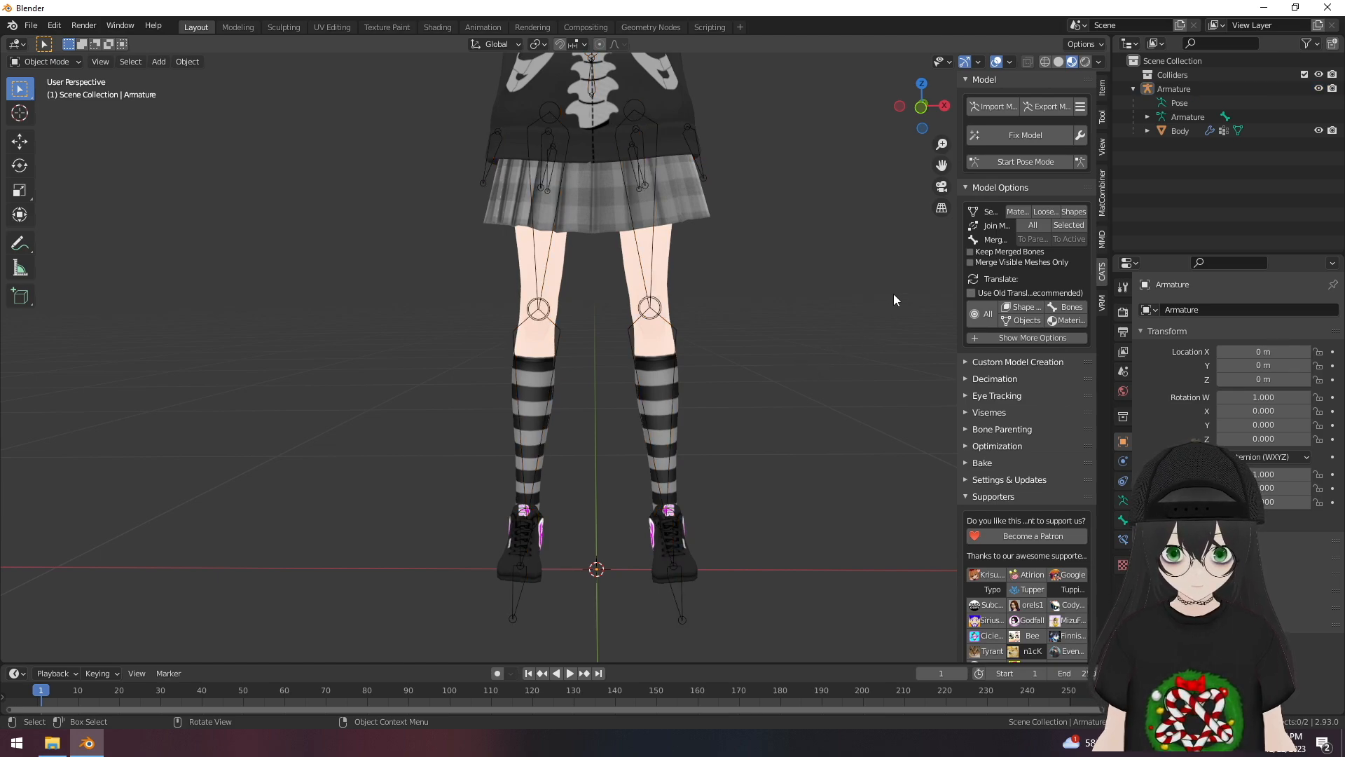
- In armature Edit Mode, lower the ankle joint at the end of the Left knee bone vertically into the shoe's heel
{"action": "middle_click_drag", "start_coordinate": [785, 370], "coordinate": [645, 344]}
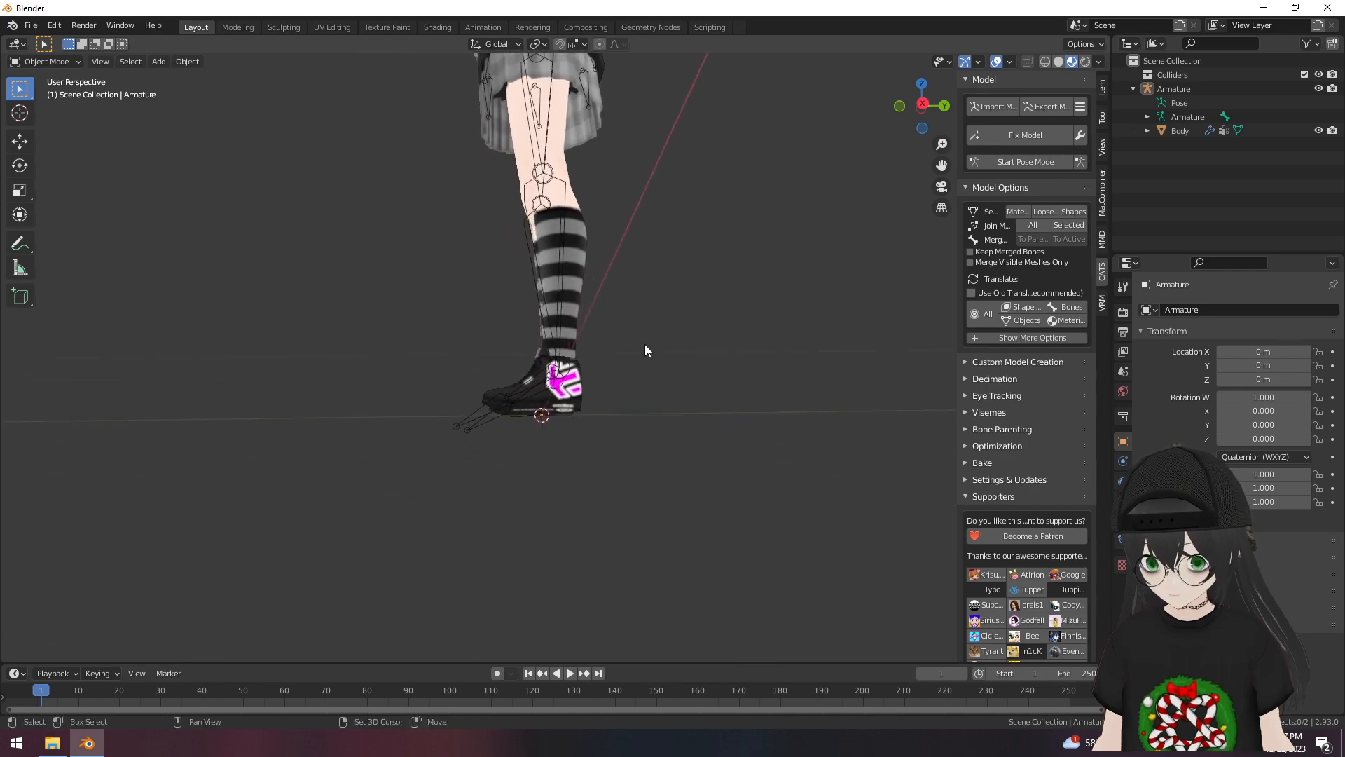
{"action": "scroll", "coordinate": [560, 410], "scroll_direction": "up", "scroll_amount": 5}
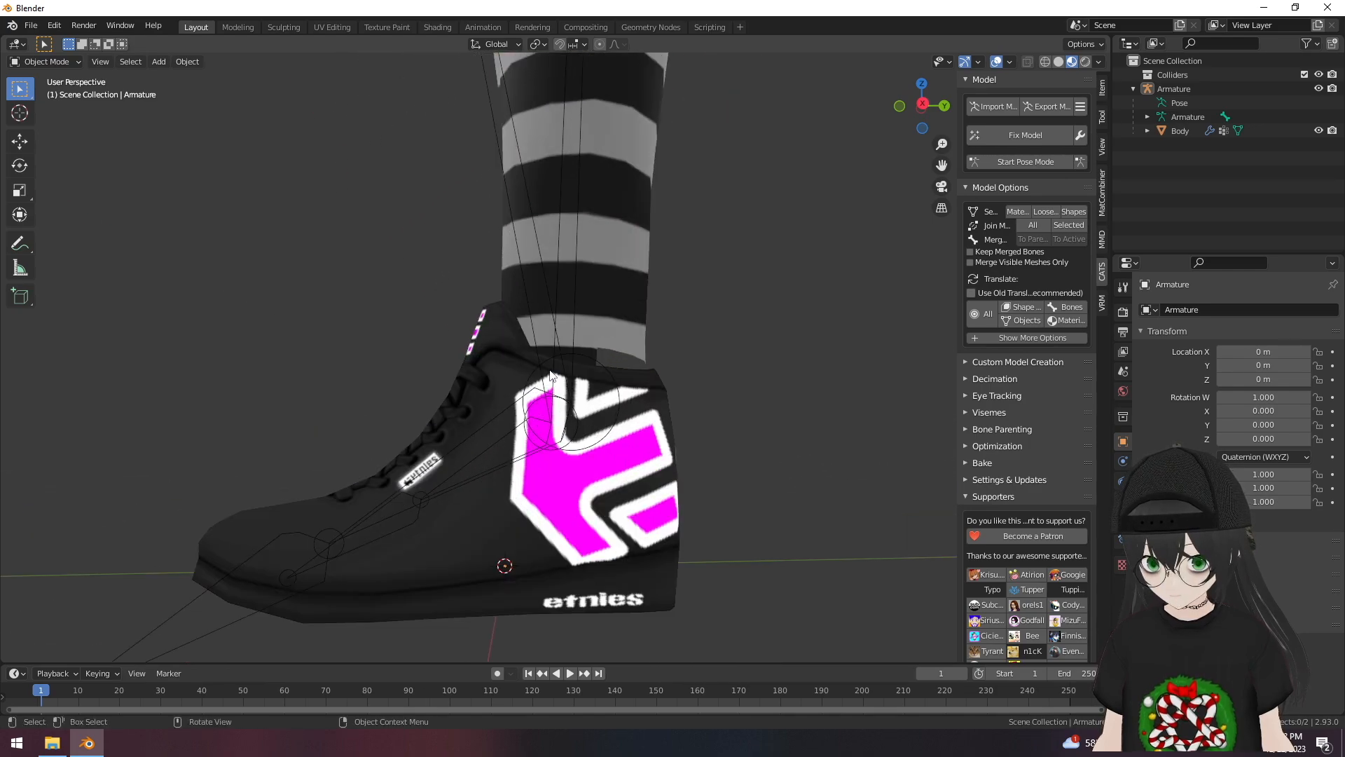
{"action": "left_click", "coordinate": [42, 61]}
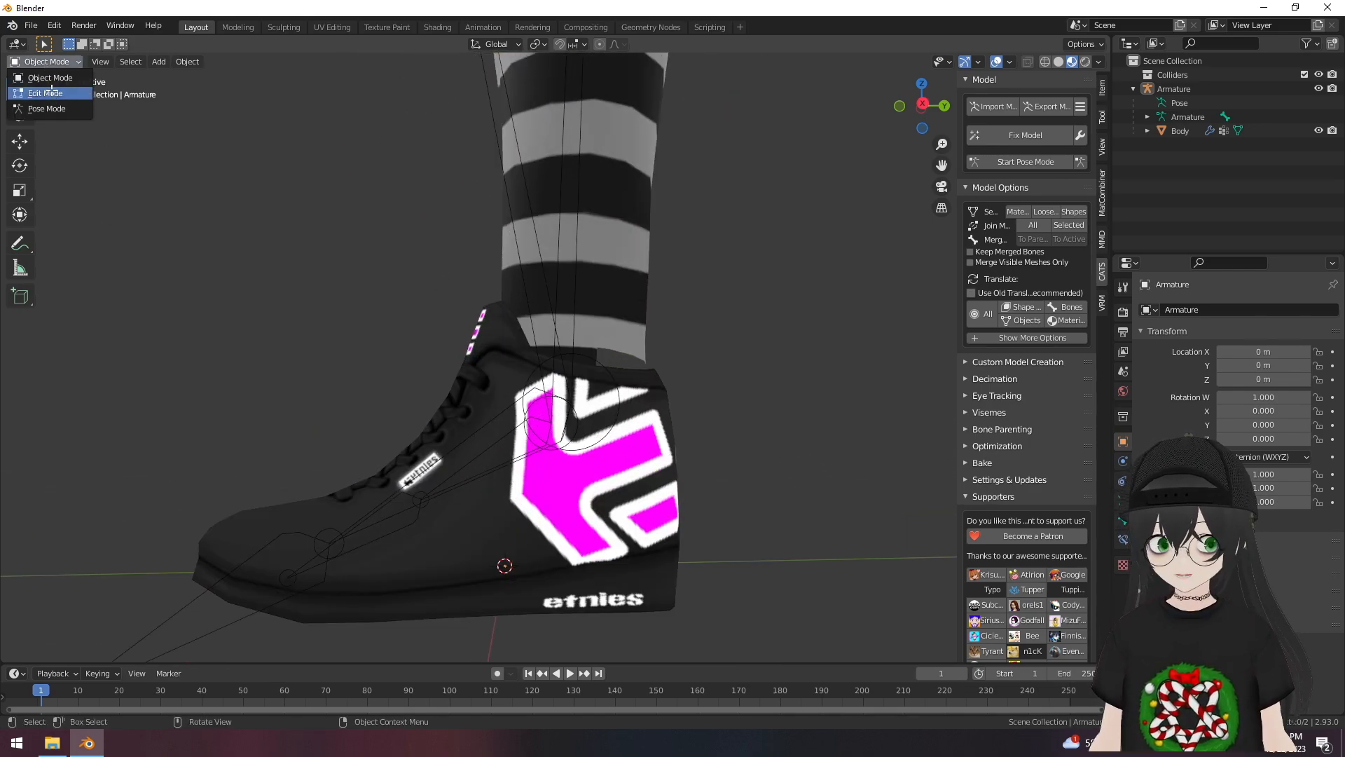
{"action": "left_click", "coordinate": [45, 92]}
{"action": "left_click", "coordinate": [603, 402]}
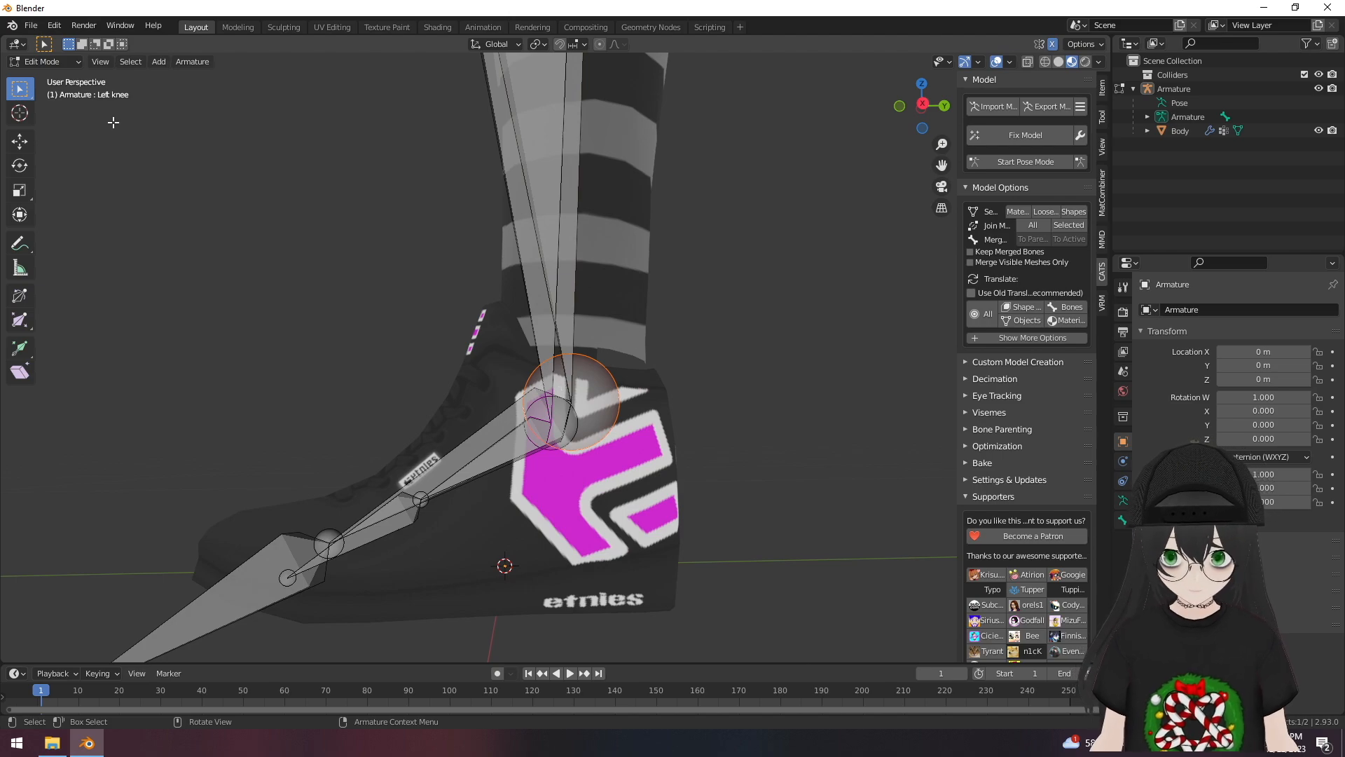
{"action": "left_click", "coordinate": [23, 143]}
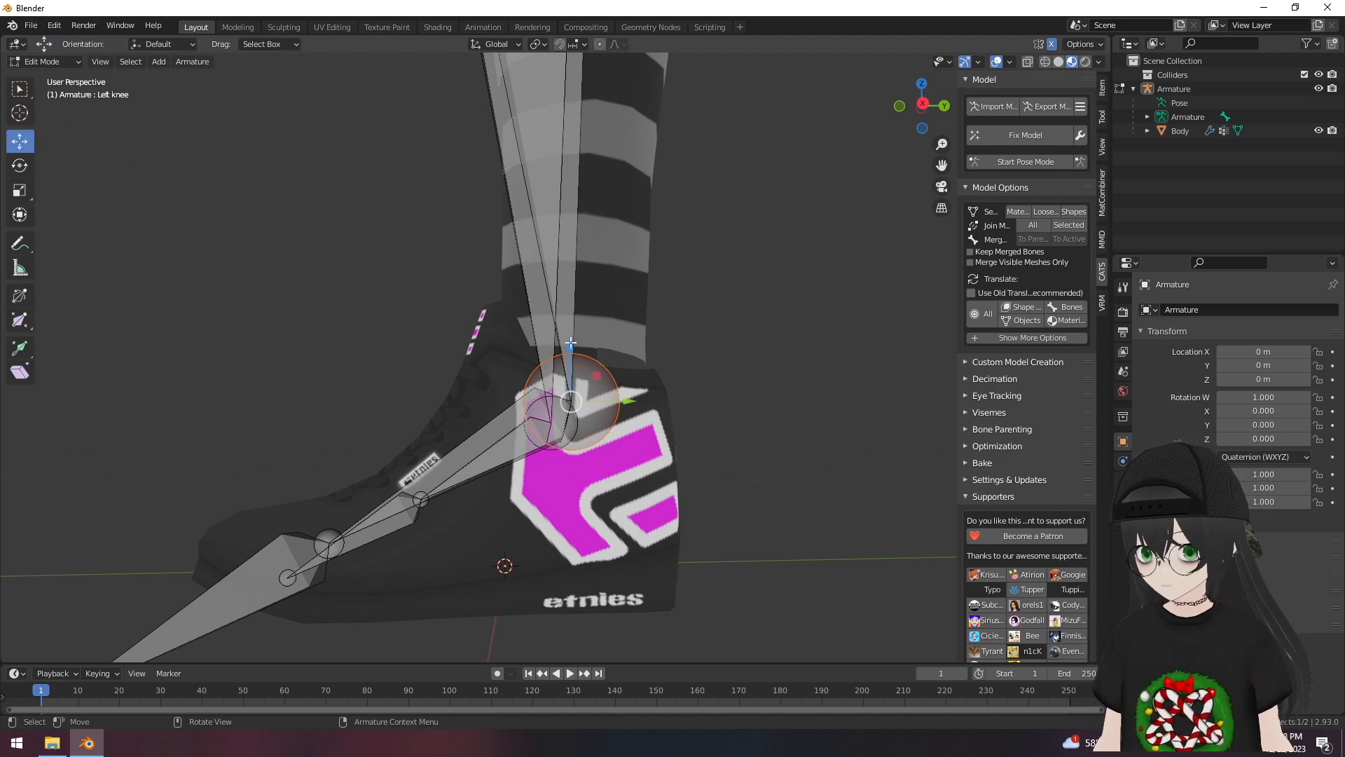
{"action": "left_click_drag", "start_coordinate": [571, 344], "coordinate": [609, 502]}
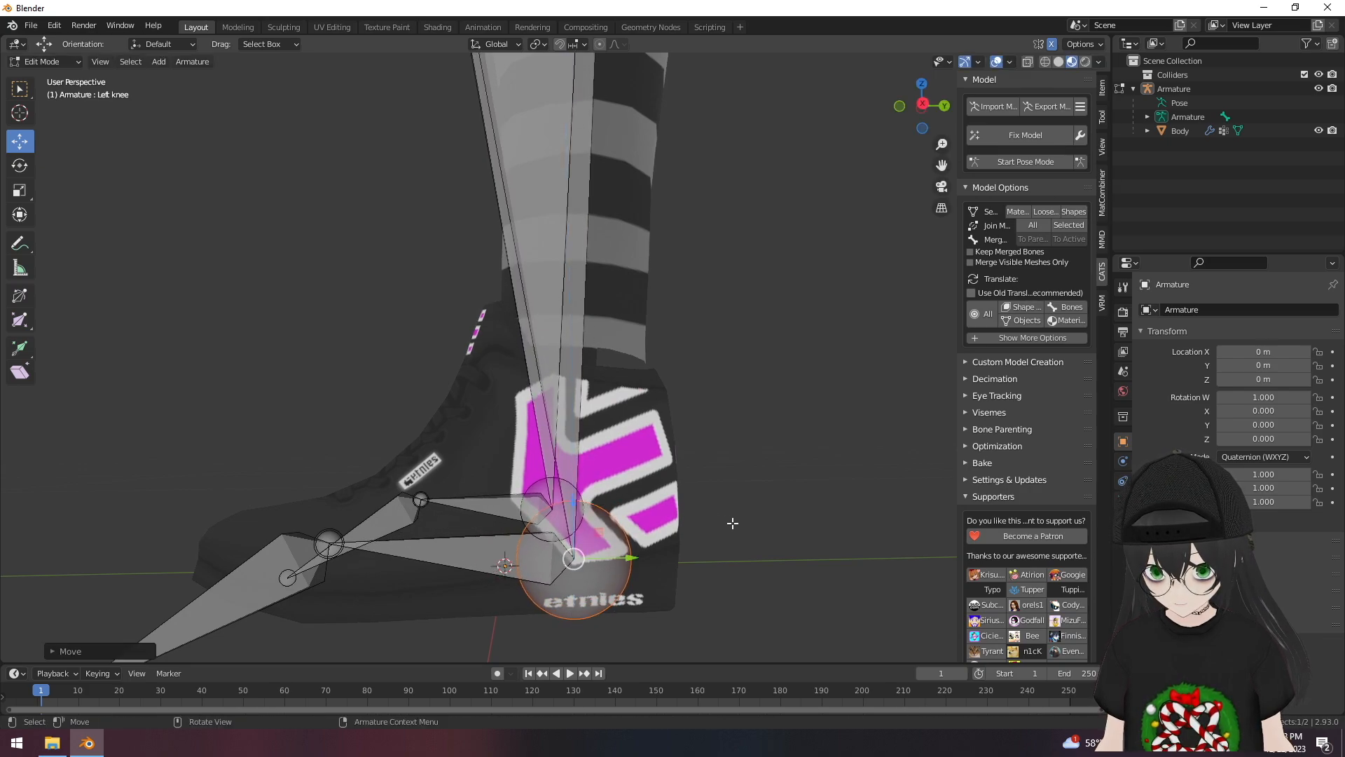
- Lower the end of the Left ankle bone and the start of the Left toe bone vertically so they meet near the sole
{"action": "middle_click_drag", "start_coordinate": [708, 535], "coordinate": [804, 436], "text": "shift"}
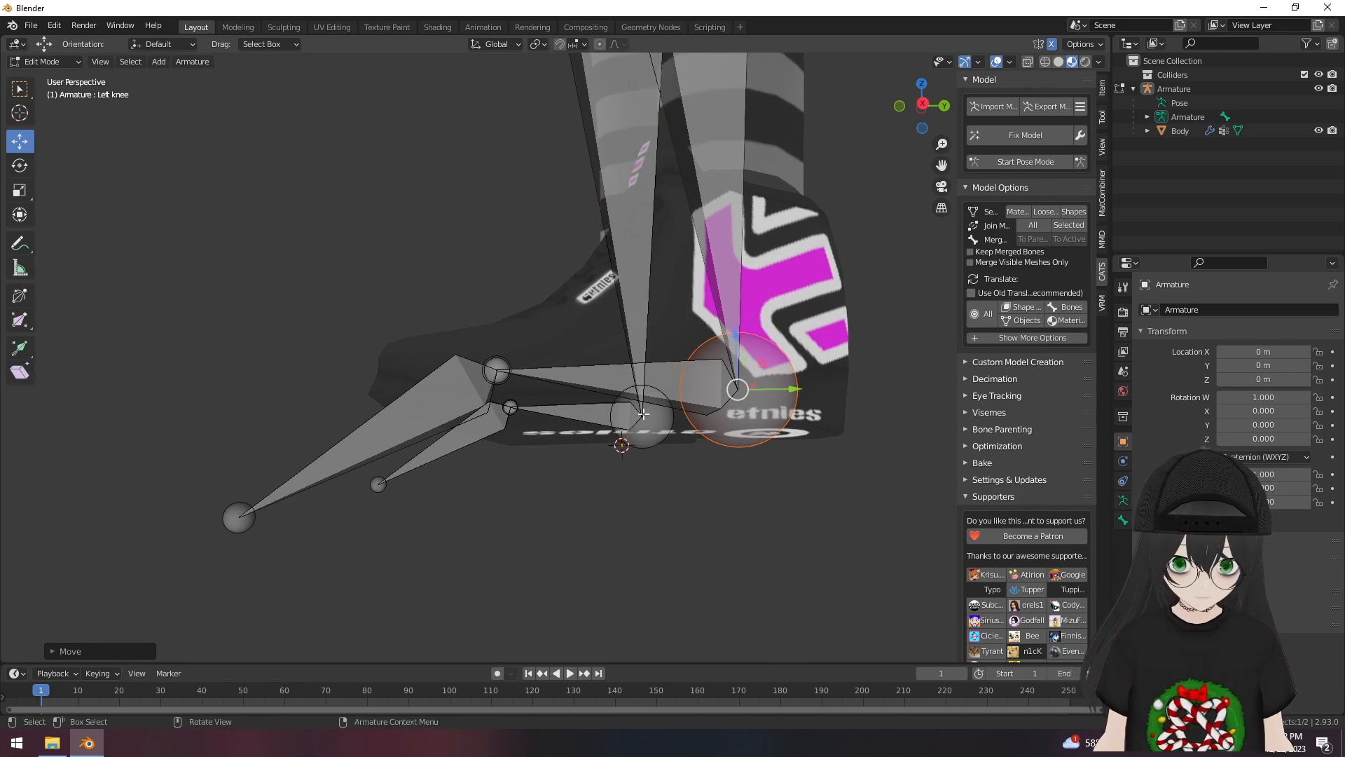
{"action": "left_click", "coordinate": [498, 369]}
{"action": "key", "text": "g"}
{"action": "key", "text": "z"}
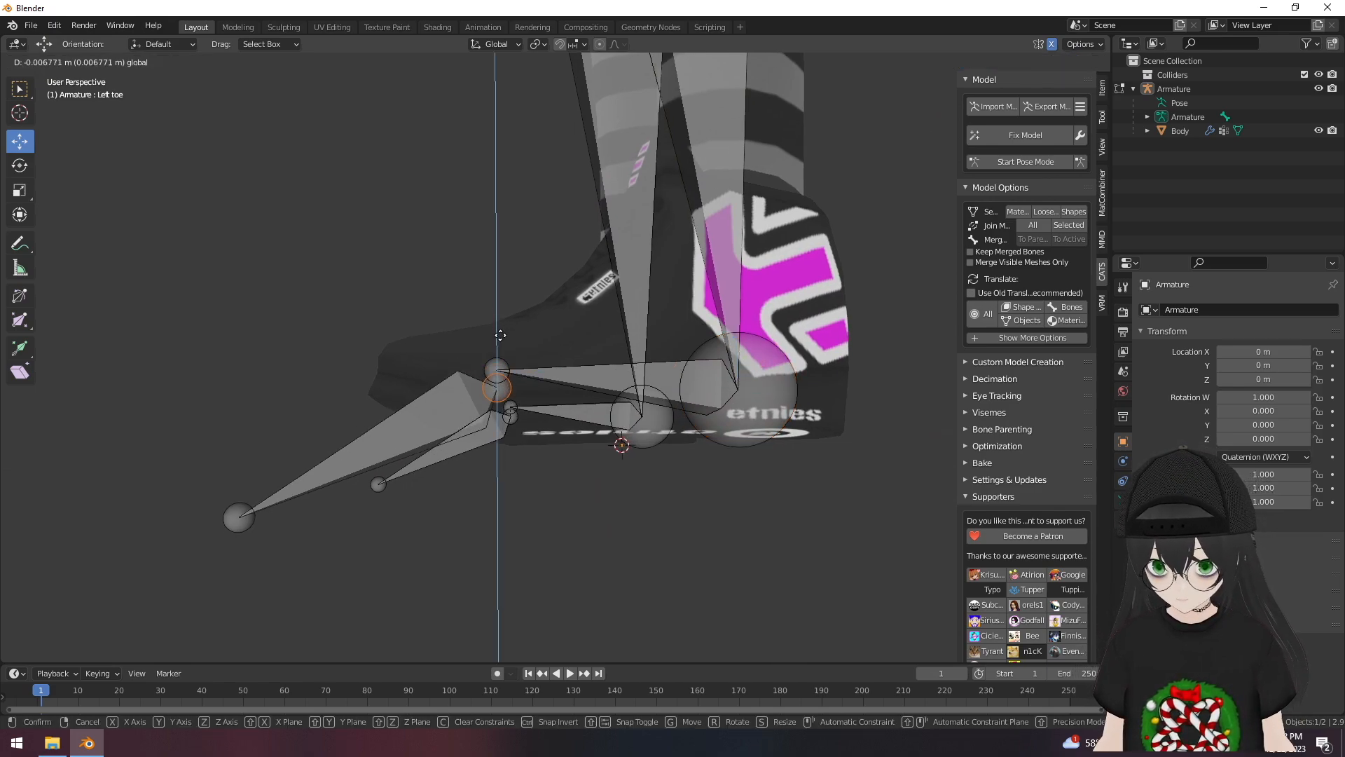
{"action": "left_click", "coordinate": [499, 337]}
{"action": "left_click", "coordinate": [496, 369]}
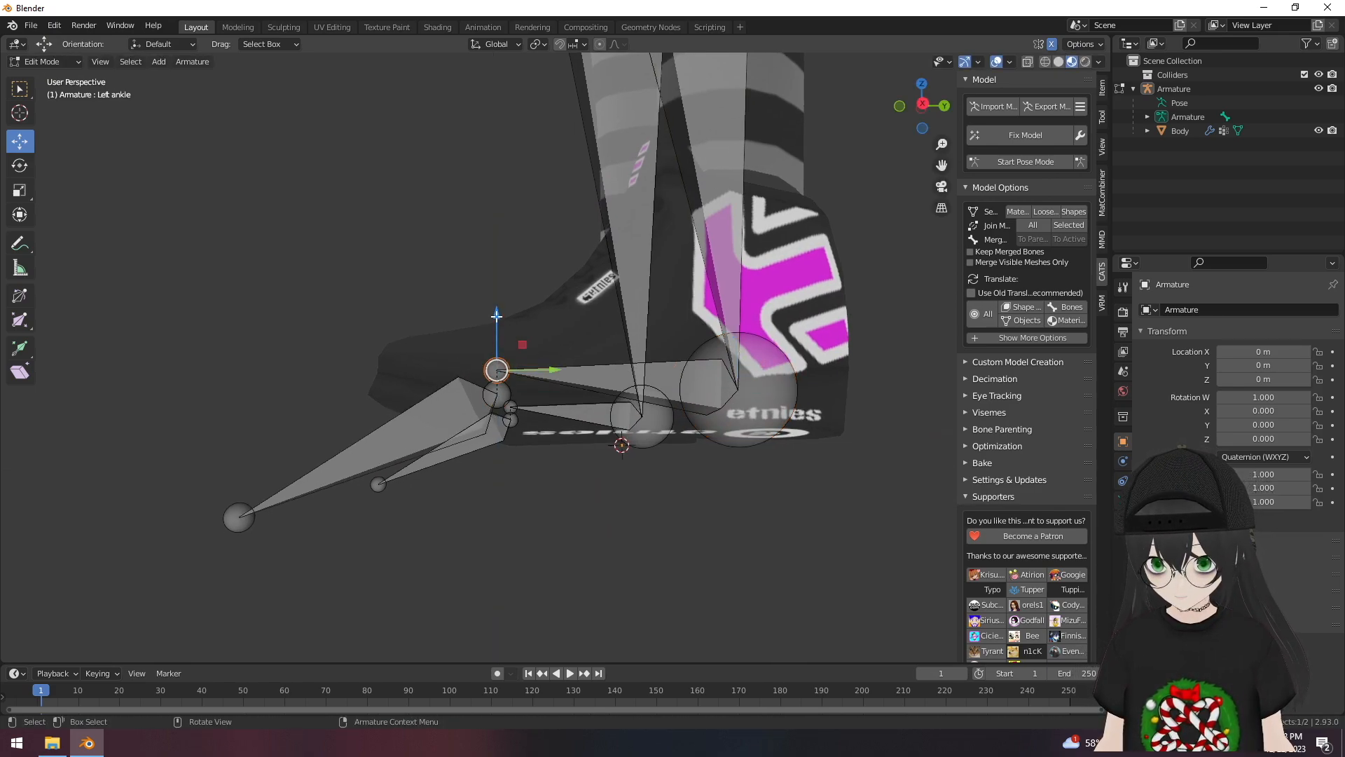
{"action": "key", "text": "g"}
{"action": "key", "text": "z"}
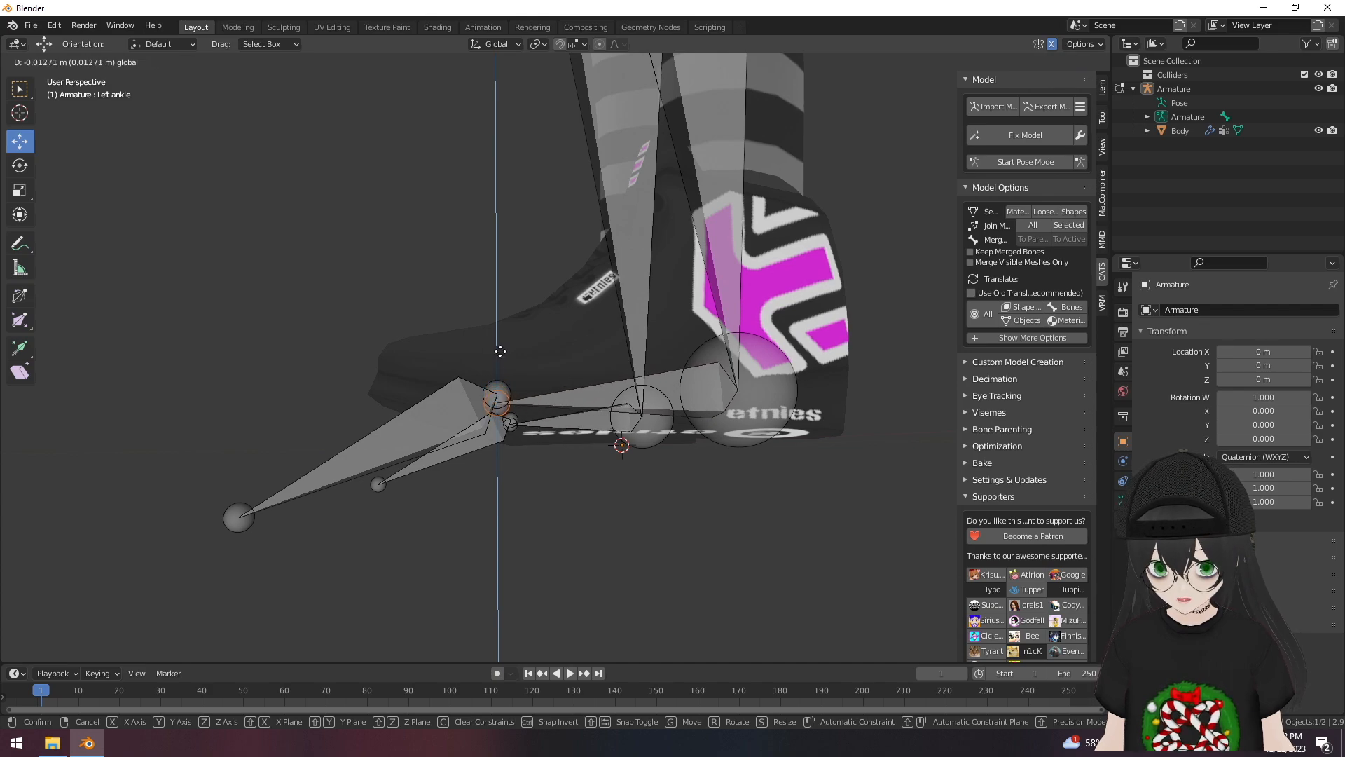
{"action": "left_click", "coordinate": [500, 351]}
{"action": "left_click", "coordinate": [497, 389]}
{"action": "key", "text": "g"}
{"action": "key", "text": "z"}
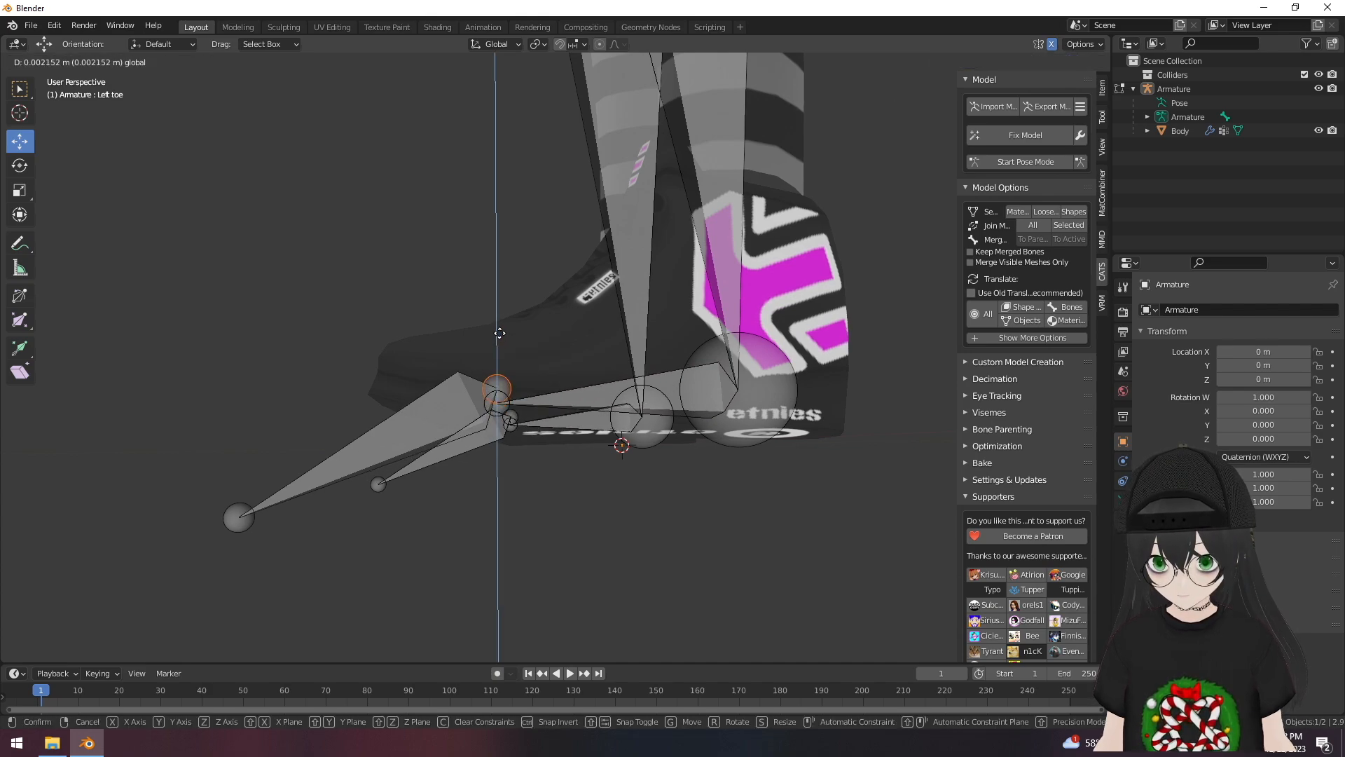
{"action": "left_click", "coordinate": [499, 347]}
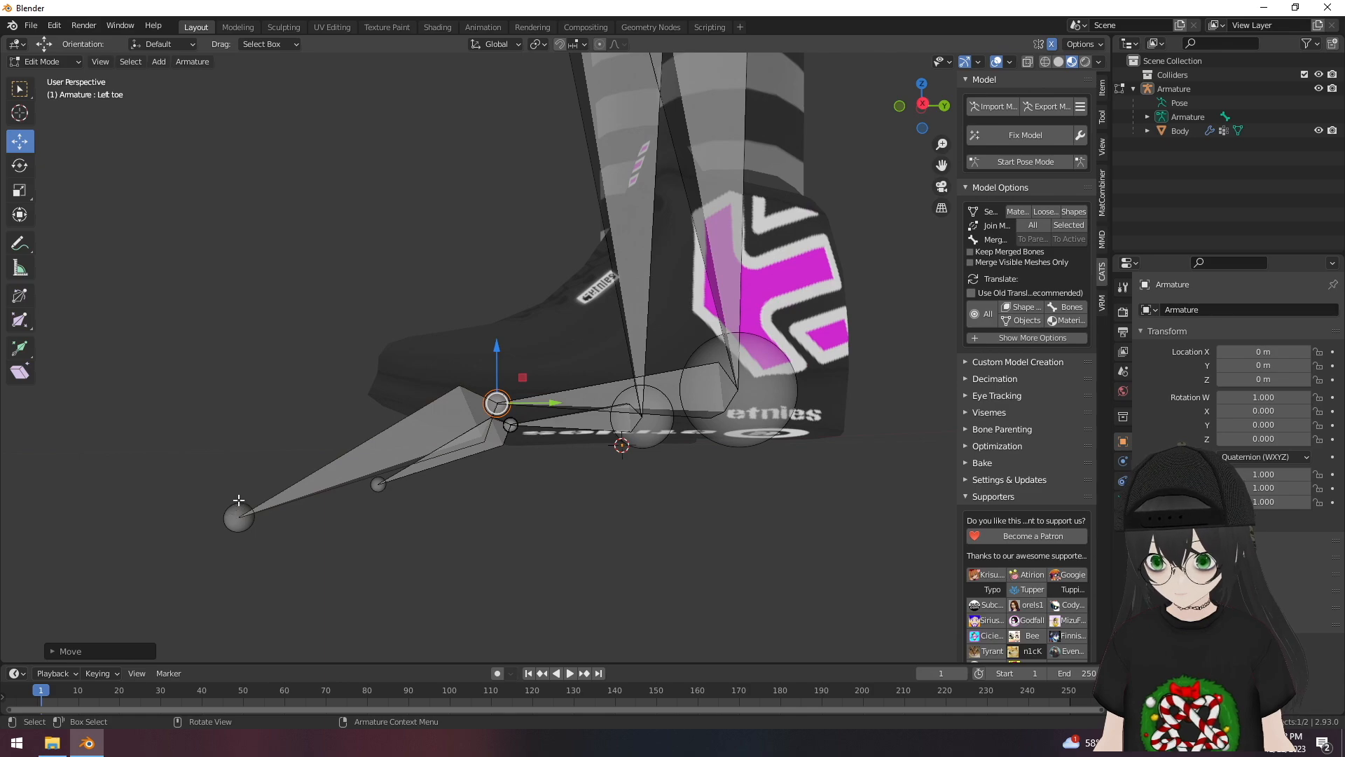
- Raise the tip of the Left toe bone vertically by about 0.07 m so it points slightly upward, and check both feet
{"action": "left_click", "coordinate": [239, 516]}
{"action": "key", "text": "g"}
{"action": "key", "text": "z"}
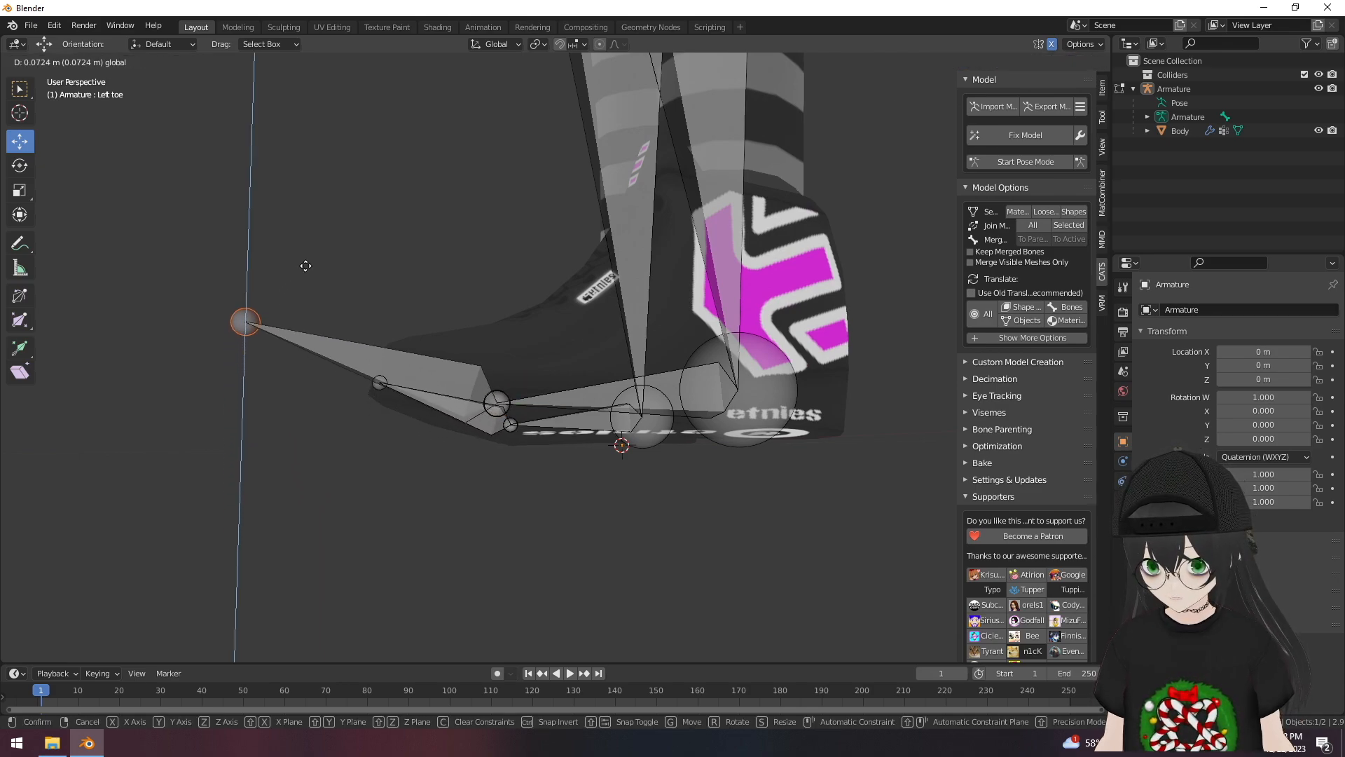
{"action": "left_click", "coordinate": [305, 266]}
{"action": "left_click", "coordinate": [647, 496]}
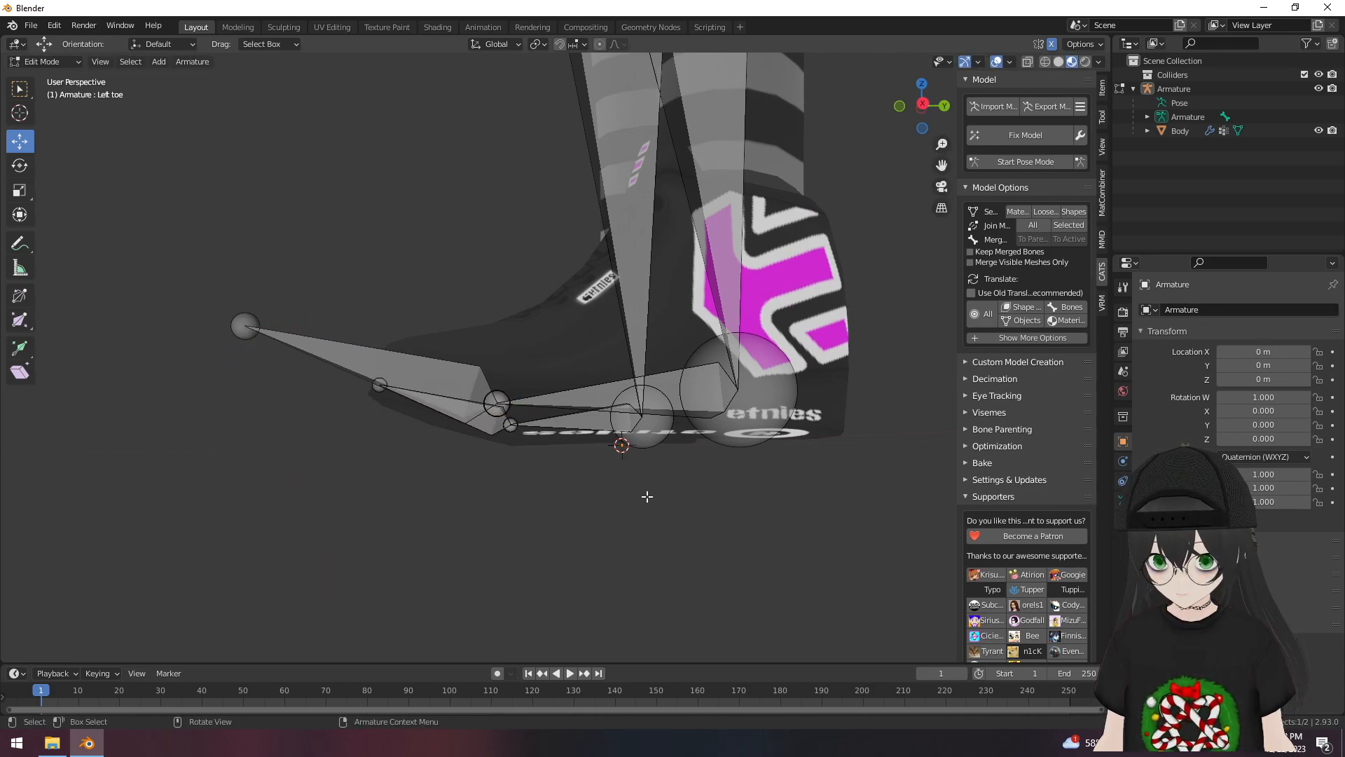
{"action": "middle_click_drag", "start_coordinate": [647, 496], "coordinate": [534, 533]}
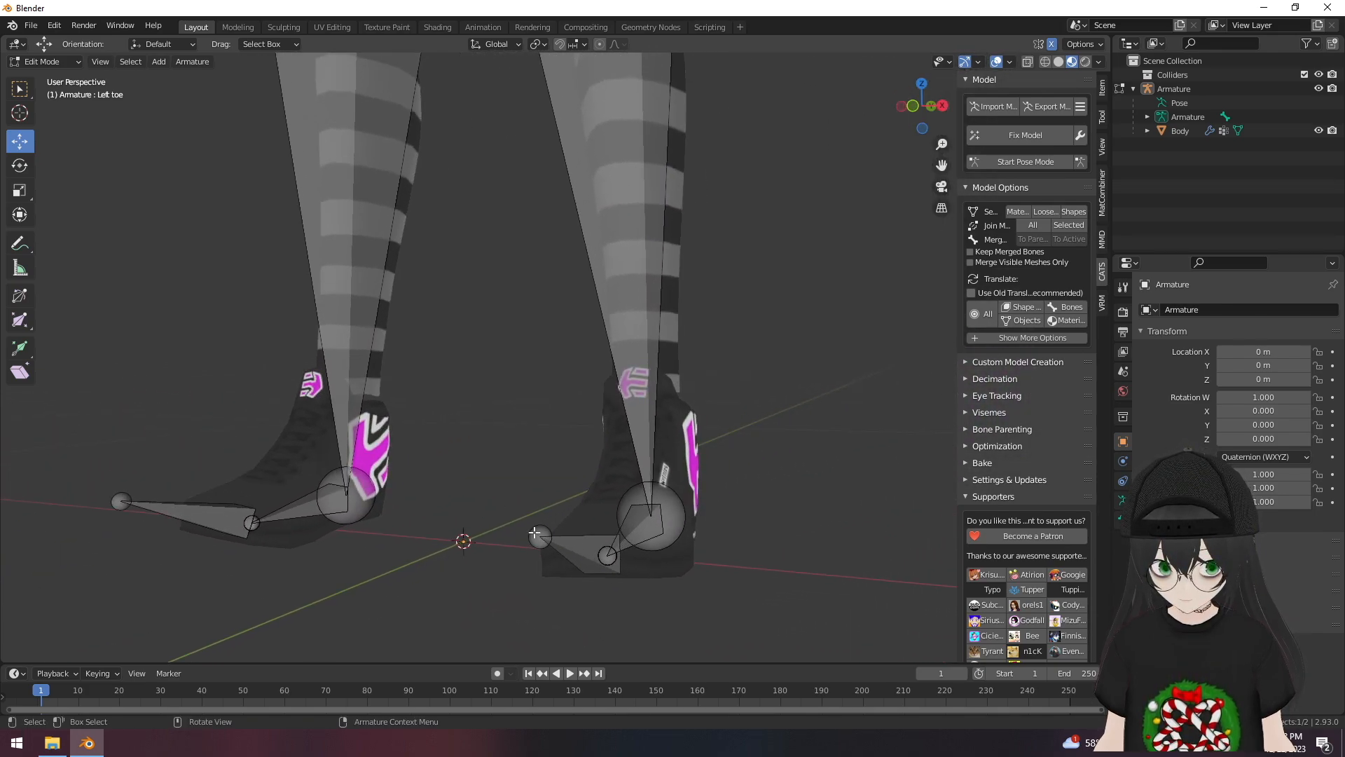
- Move the inner end of the Left shoulder bone outward along the X axis, away from the neck
{"action": "scroll", "coordinate": [781, 390], "scroll_direction": "down", "scroll_amount": 5}
{"action": "middle_click_drag", "start_coordinate": [748, 351], "coordinate": [669, 225]}
{"action": "scroll", "coordinate": [646, 225], "scroll_direction": "up", "scroll_amount": 8, "text": "shift"}
{"action": "scroll", "coordinate": [662, 327], "scroll_direction": "up", "scroll_amount": 6}
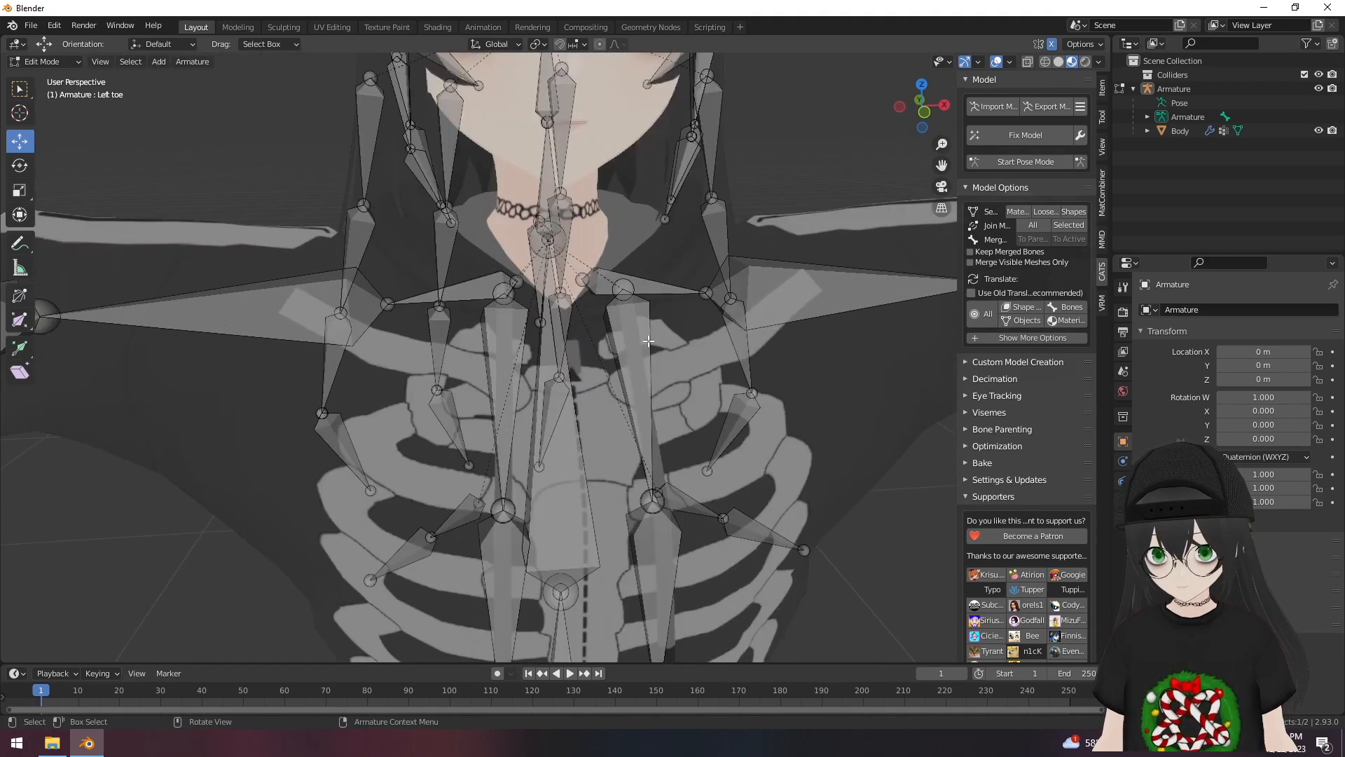
{"action": "scroll", "coordinate": [663, 328], "scroll_direction": "down", "scroll_amount": 6, "text": "ctrl"}
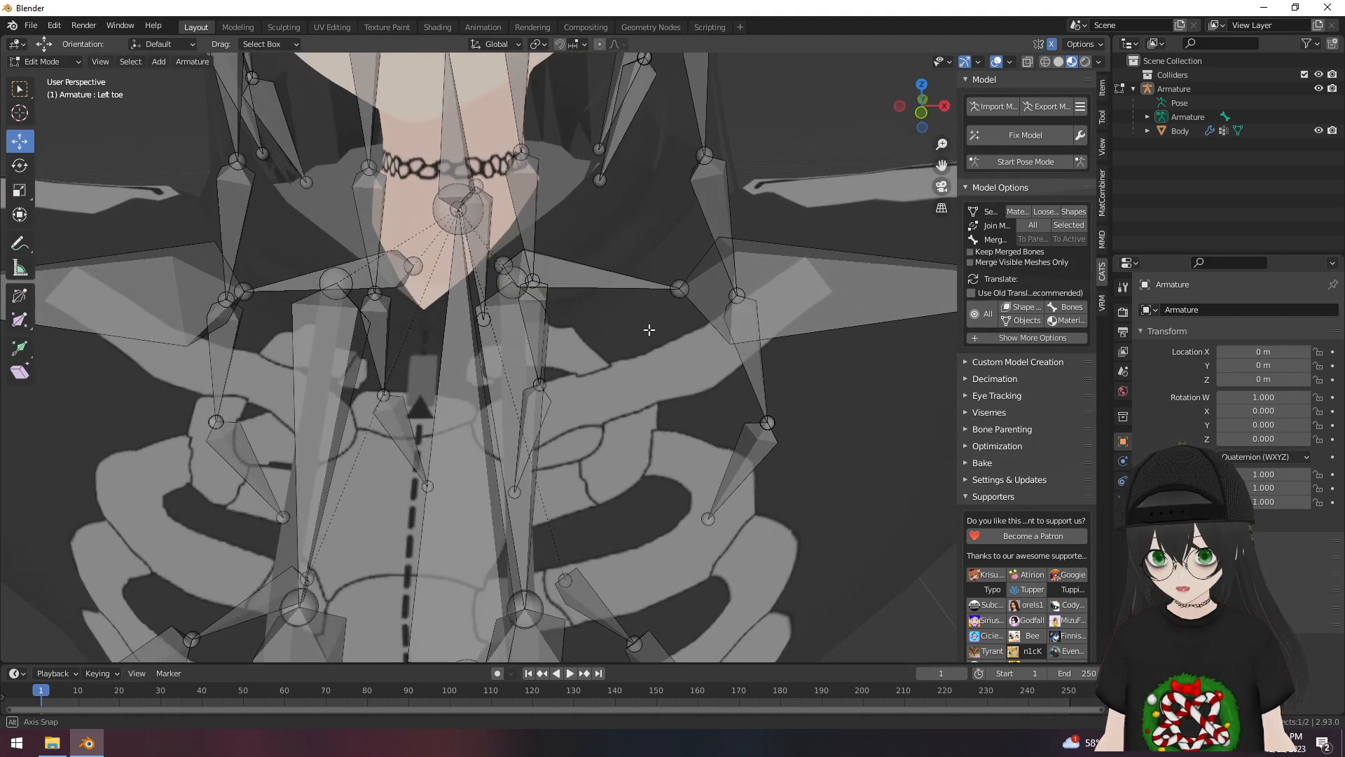
{"action": "left_click", "coordinate": [576, 272]}
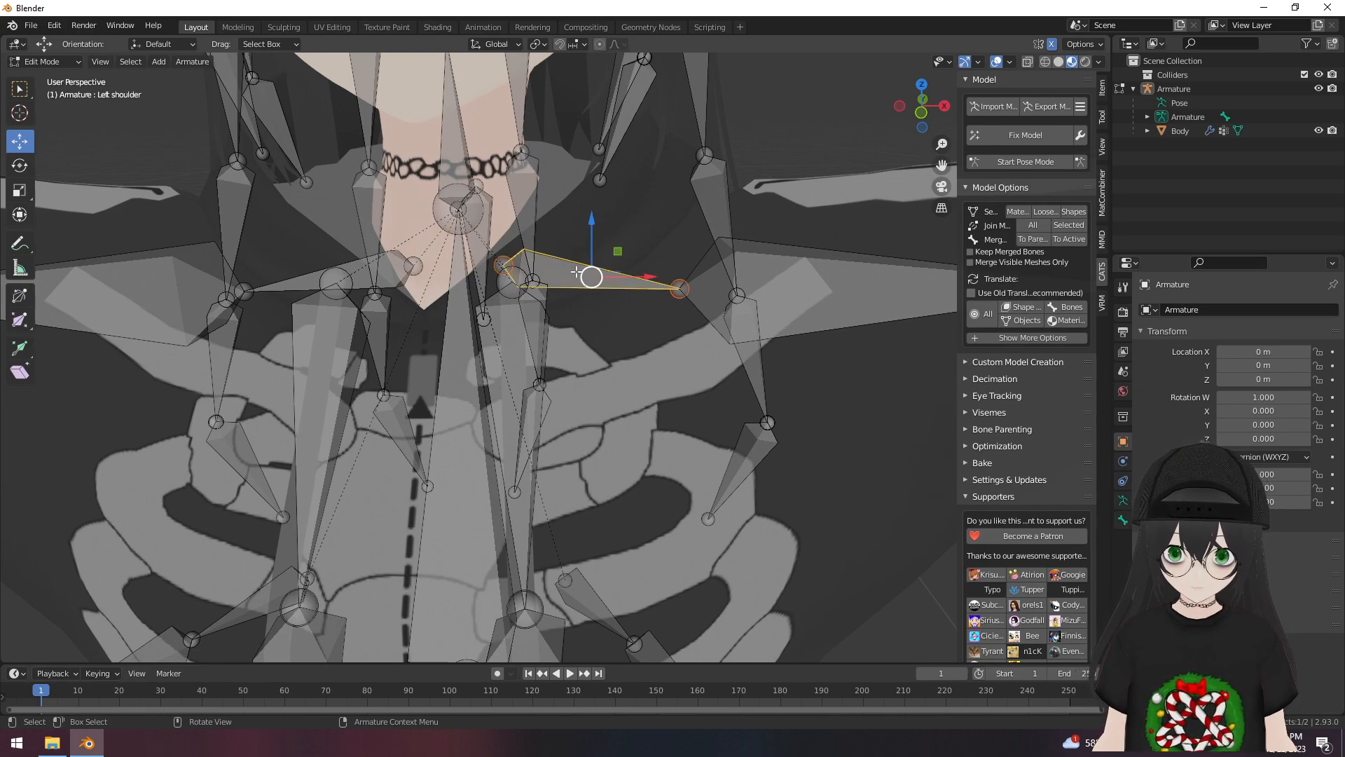
{"action": "left_click", "coordinate": [504, 262]}
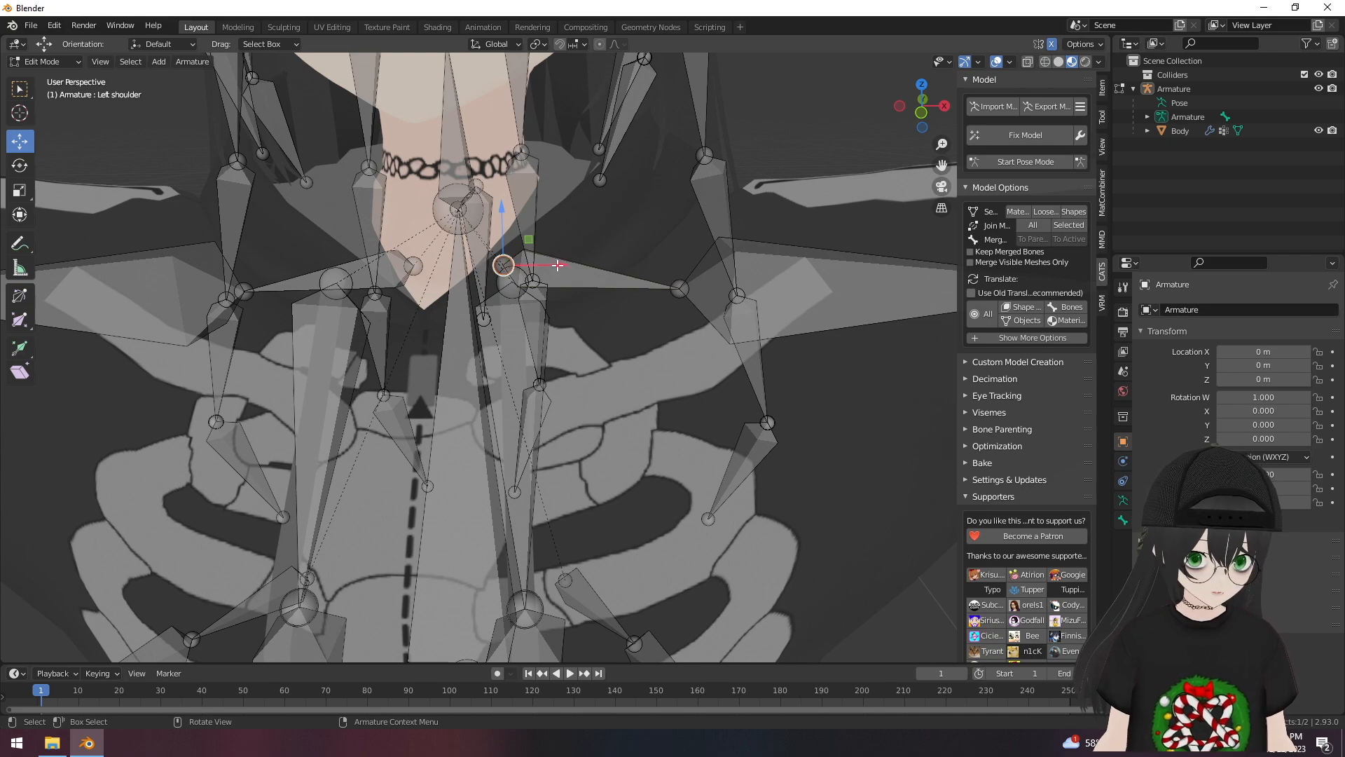
{"action": "left_click_drag", "start_coordinate": [558, 265], "coordinate": [649, 273]}
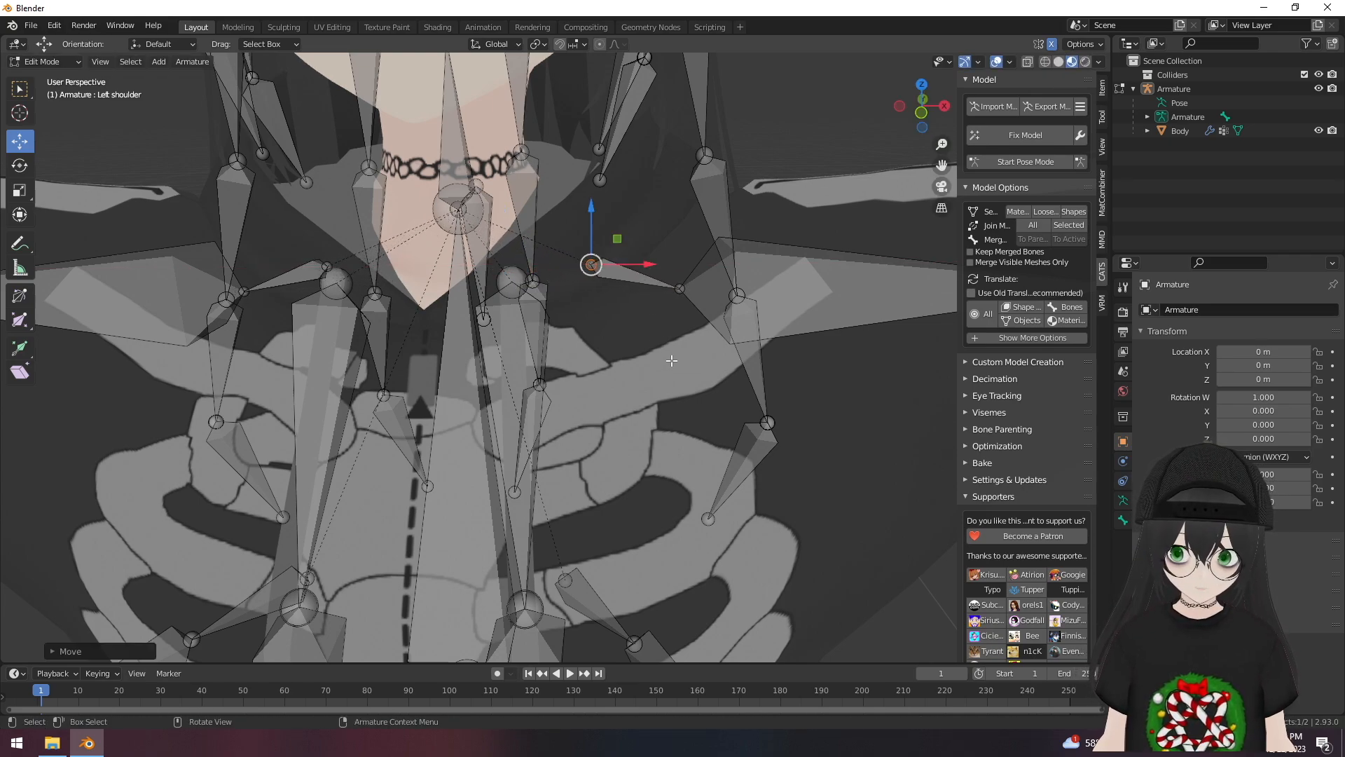
{"action": "left_click", "coordinate": [864, 452]}
- Examine the armature's bones from the front and sides, from the head and shoulders down to the hips and knees
{"action": "scroll", "coordinate": [864, 451], "scroll_direction": "down", "scroll_amount": 5}
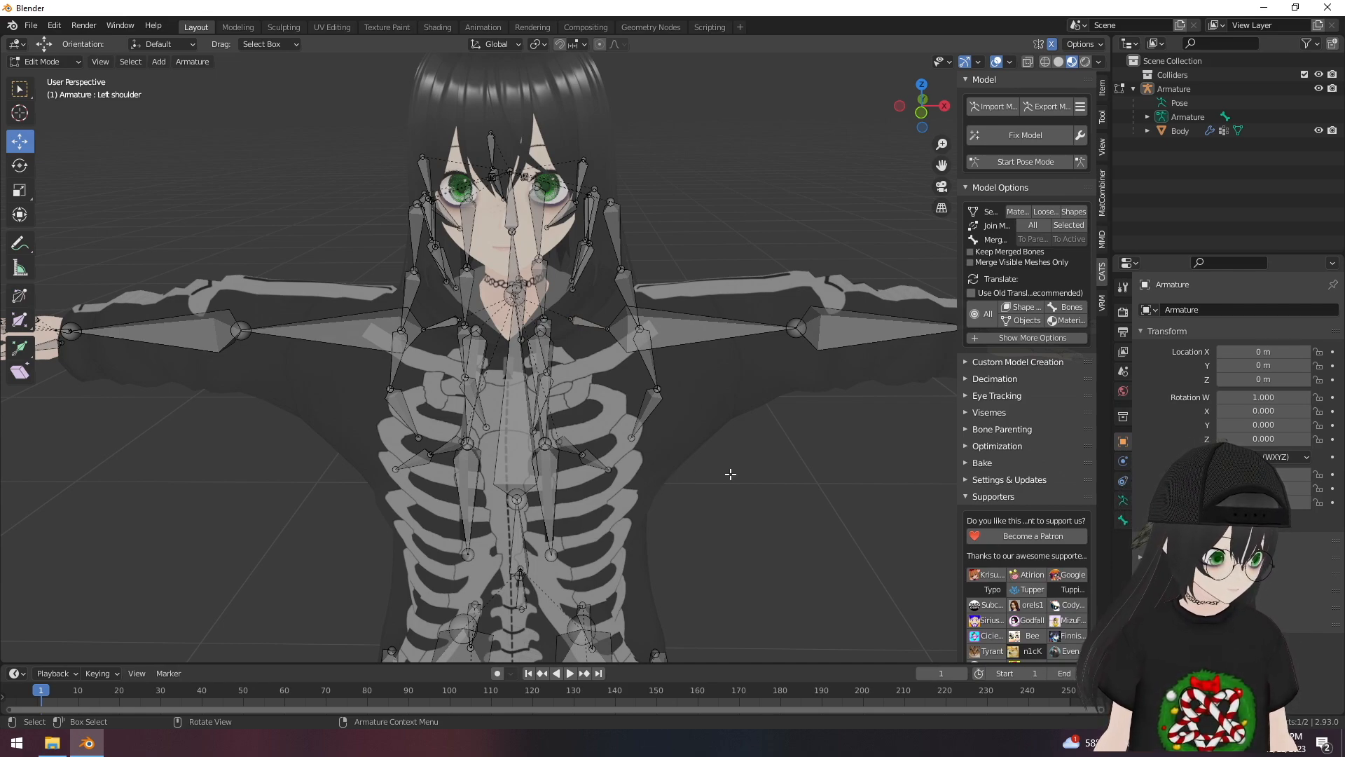
{"action": "middle_click_drag", "start_coordinate": [730, 475], "coordinate": [587, 475]}
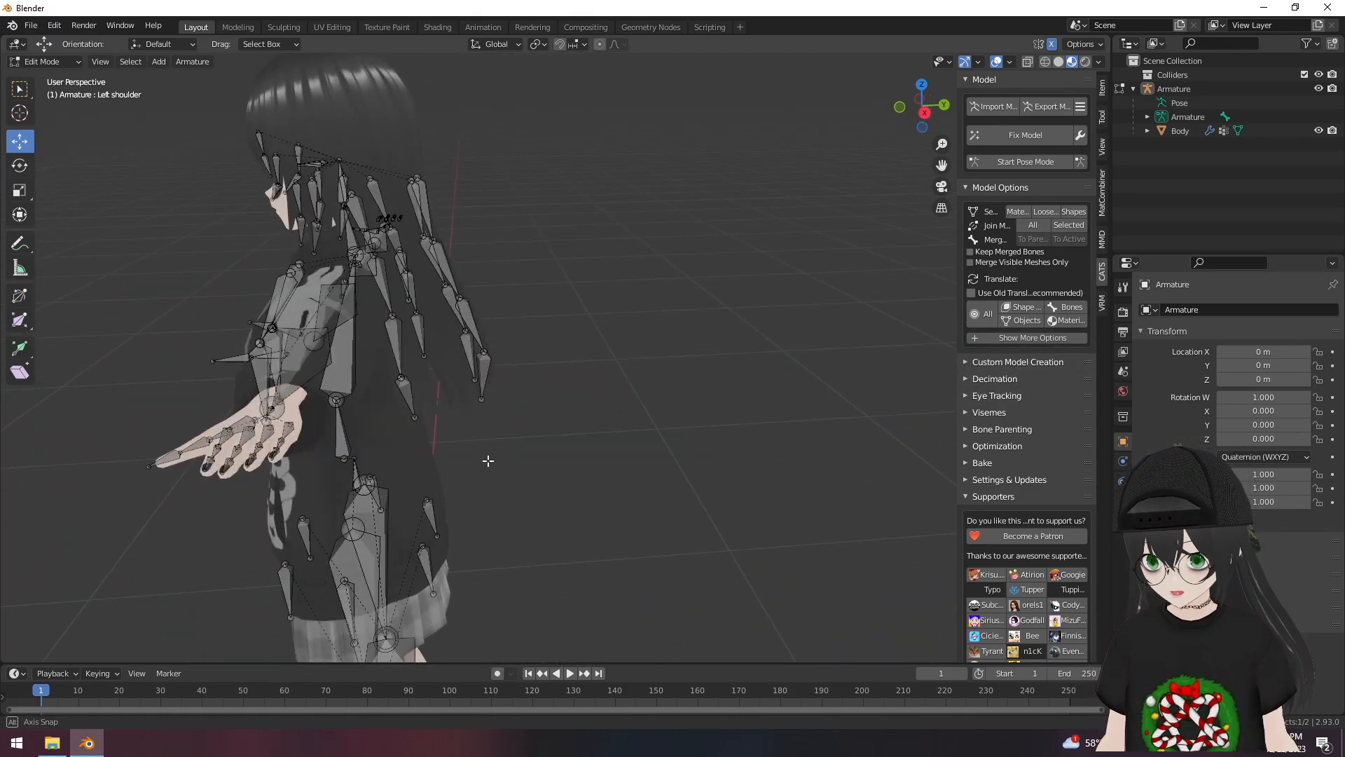
{"action": "middle_click_drag", "start_coordinate": [486, 459], "coordinate": [575, 360]}
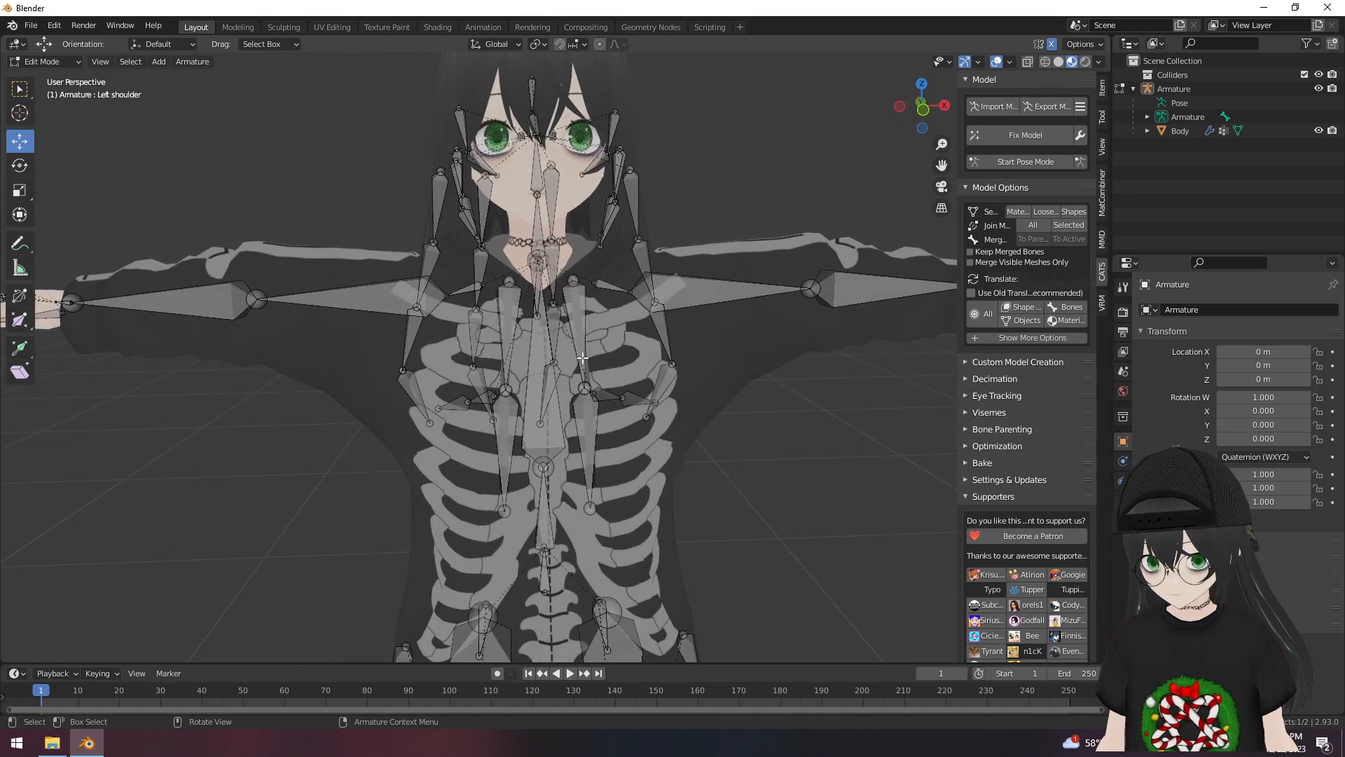
{"action": "middle_click_drag", "start_coordinate": [708, 514], "coordinate": [684, 217], "text": "shift"}
{"action": "middle_click_drag", "start_coordinate": [618, 410], "coordinate": [736, 368]}
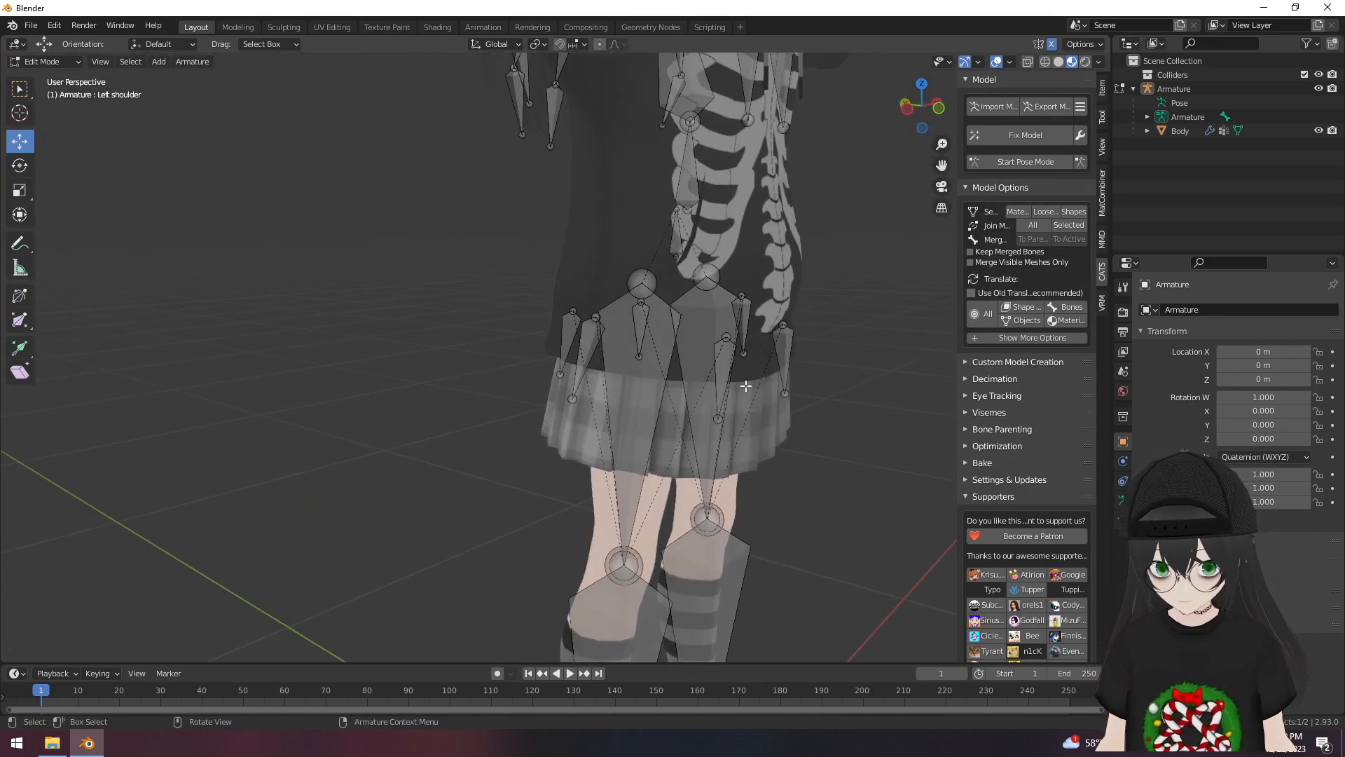
{"action": "middle_click_drag", "start_coordinate": [812, 425], "coordinate": [594, 377]}
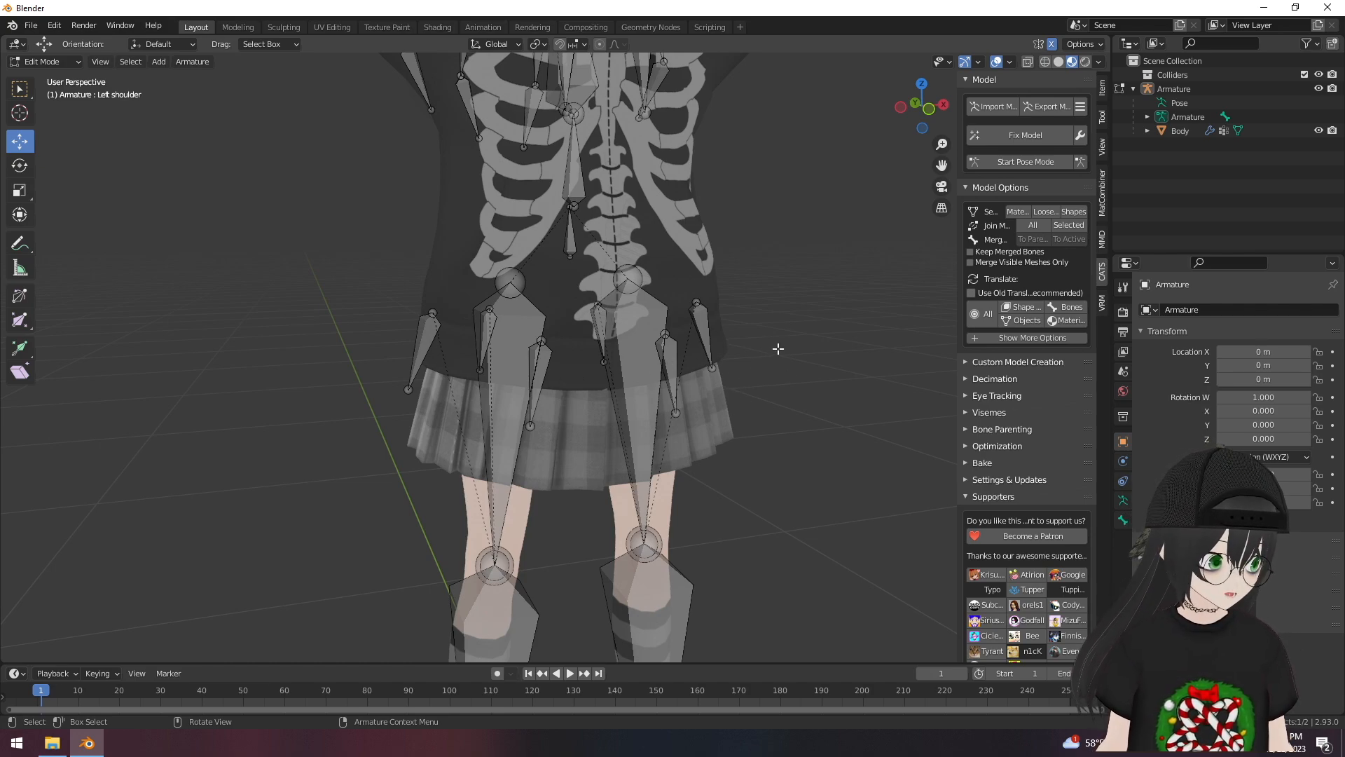
{"action": "middle_click_drag", "start_coordinate": [772, 309], "coordinate": [736, 309]}
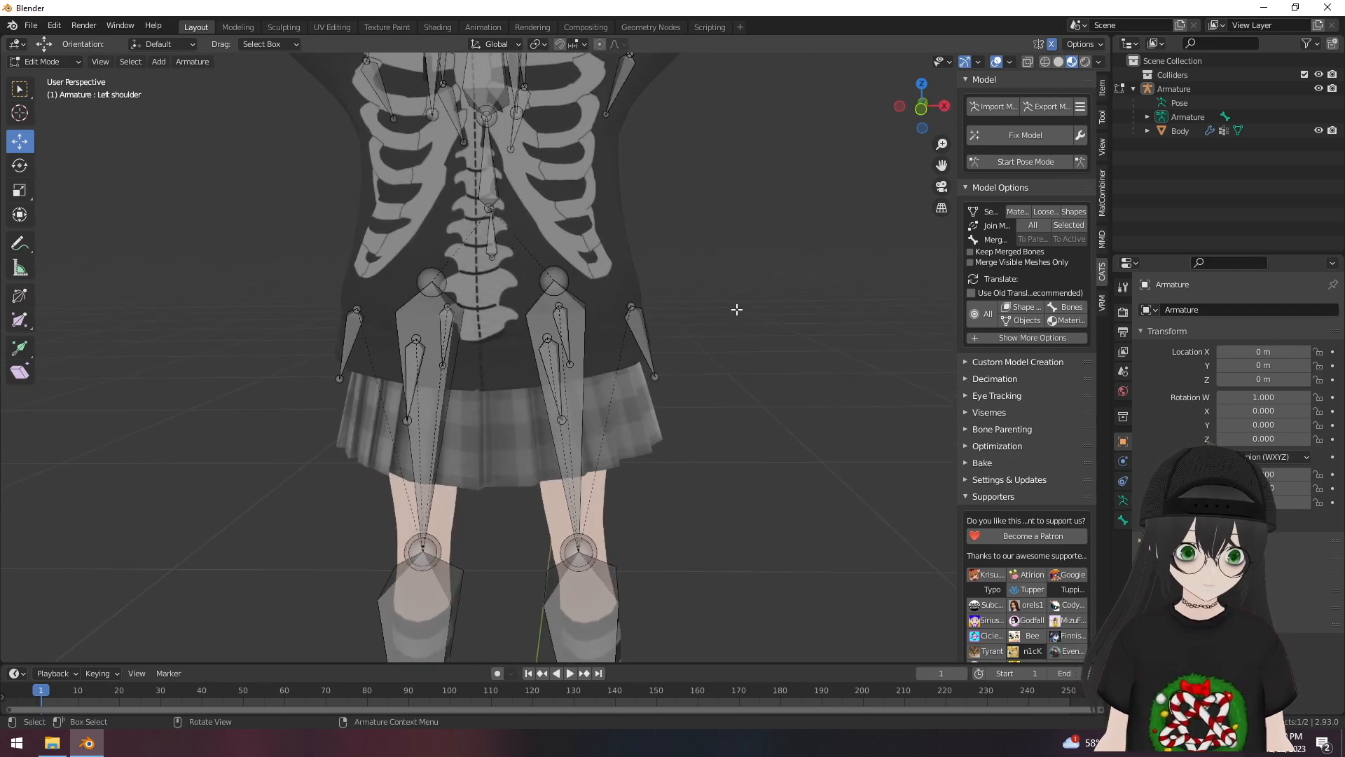
{"action": "middle_click_drag", "start_coordinate": [721, 227], "coordinate": [725, 414], "text": "shift"}
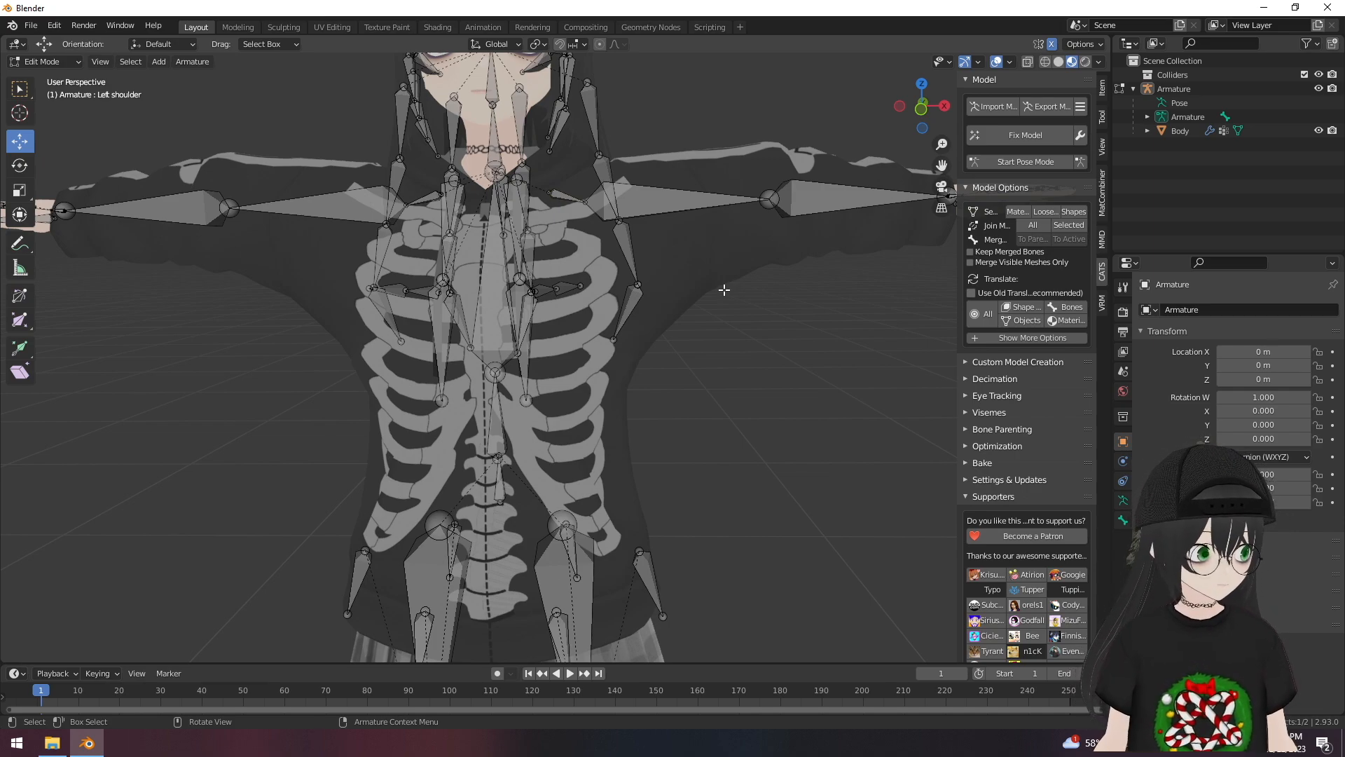
{"action": "middle_click_drag", "start_coordinate": [724, 290], "coordinate": [707, 286]}
{"action": "middle_click_drag", "start_coordinate": [636, 251], "coordinate": [715, 371], "text": "shift"}
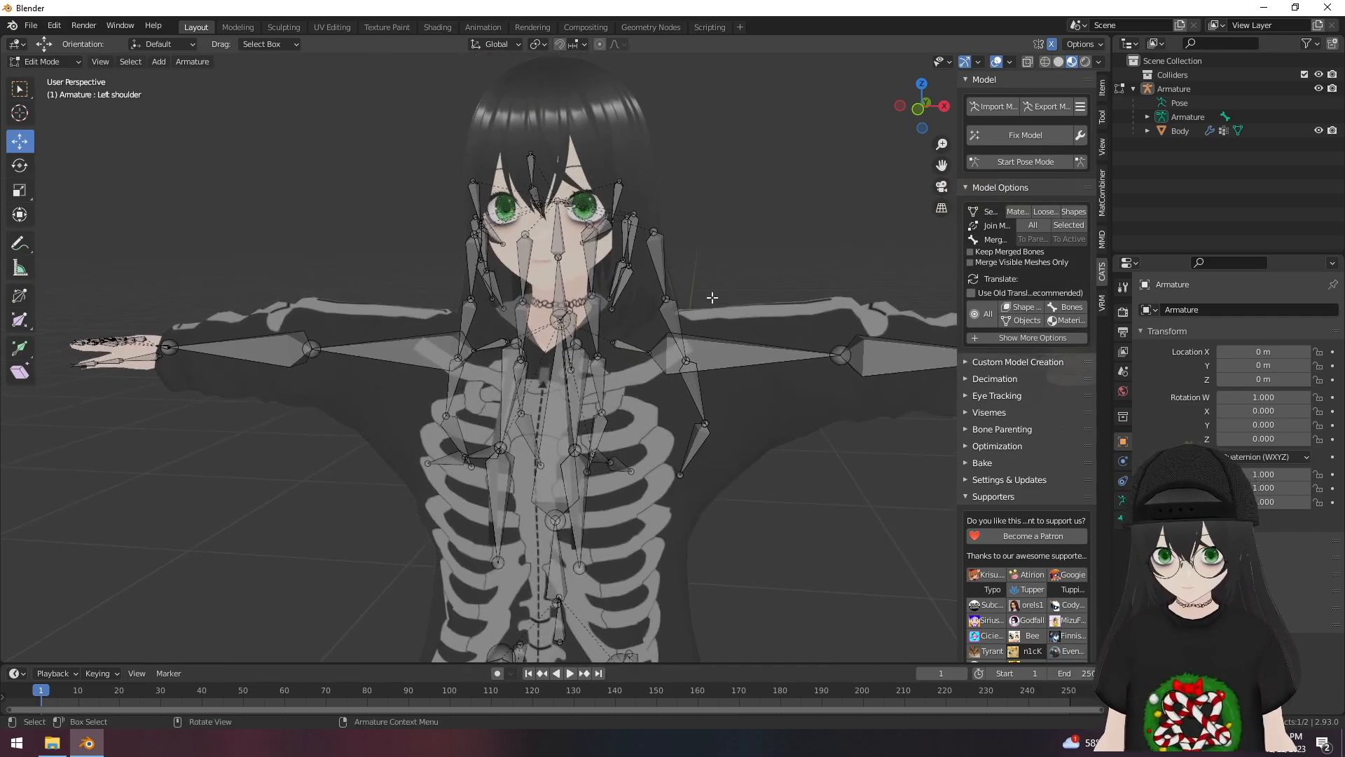
- Merge the weights of the left chest bone J_Sec_L_Bust2 into its parent with Cats
{"action": "middle_click_drag", "start_coordinate": [521, 360], "coordinate": [642, 379]}
{"action": "scroll", "coordinate": [777, 427], "scroll_direction": "up", "scroll_amount": 5}
{"action": "left_click", "coordinate": [712, 387]}
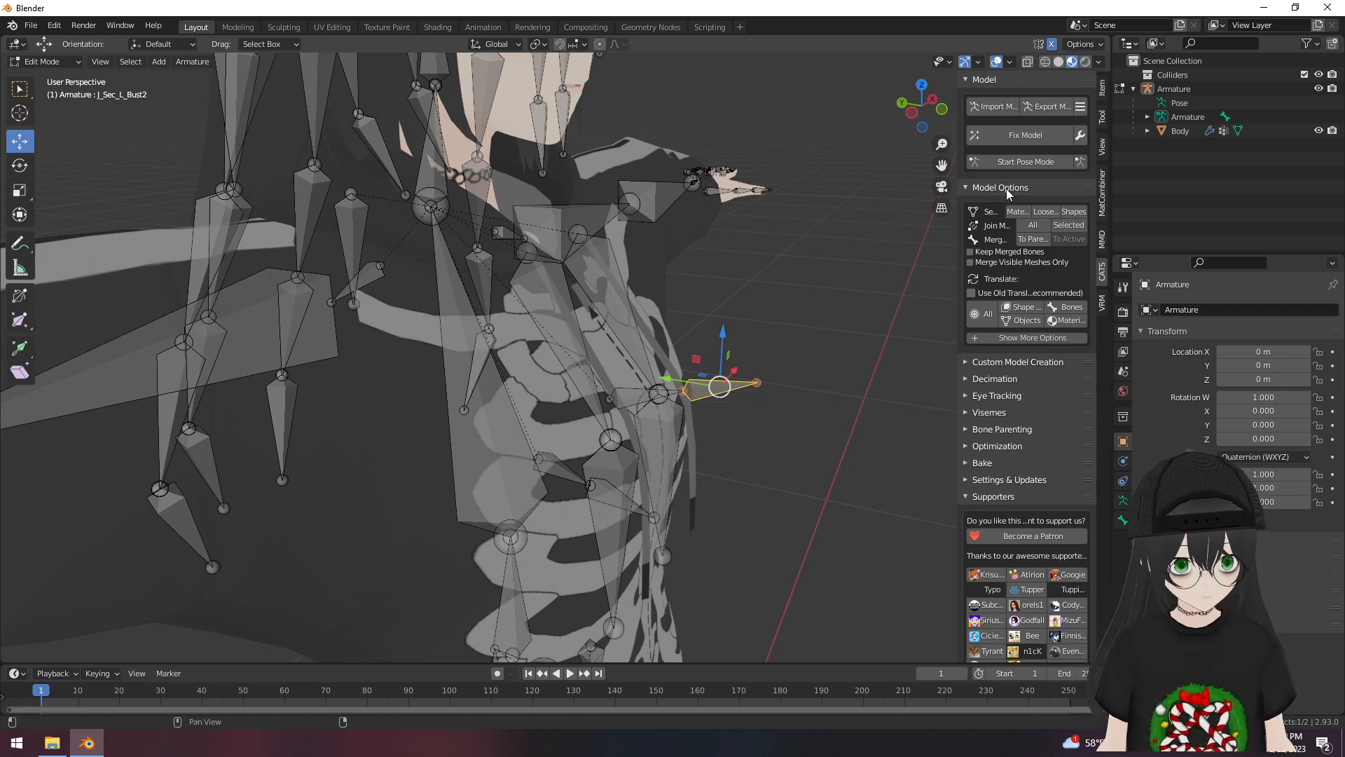
{"action": "left_click", "coordinate": [1034, 241]}
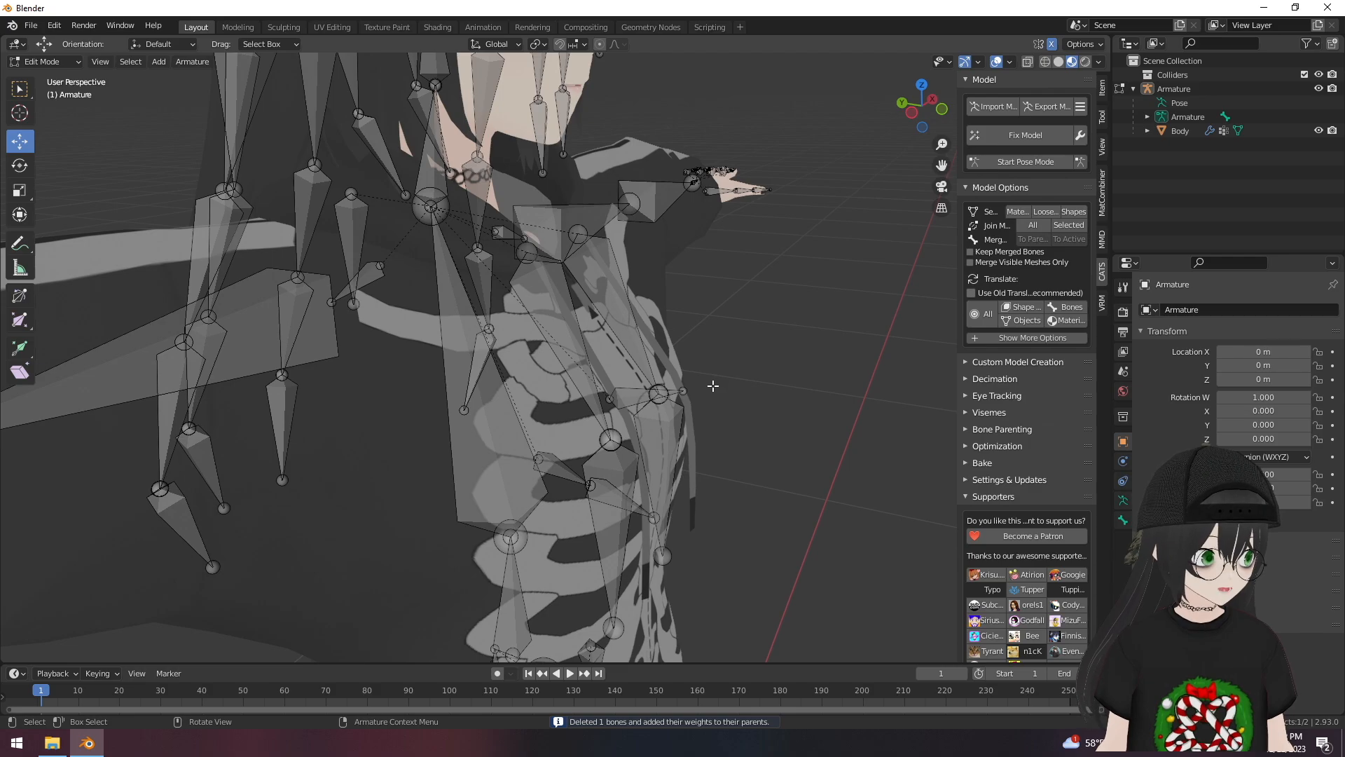
- Merge the weights of the right chest bone J_Sec_R_Bust2 into its parent with Cats
{"action": "middle_click_drag", "start_coordinate": [721, 403], "coordinate": [301, 363]}
{"action": "left_click", "coordinate": [300, 362]}
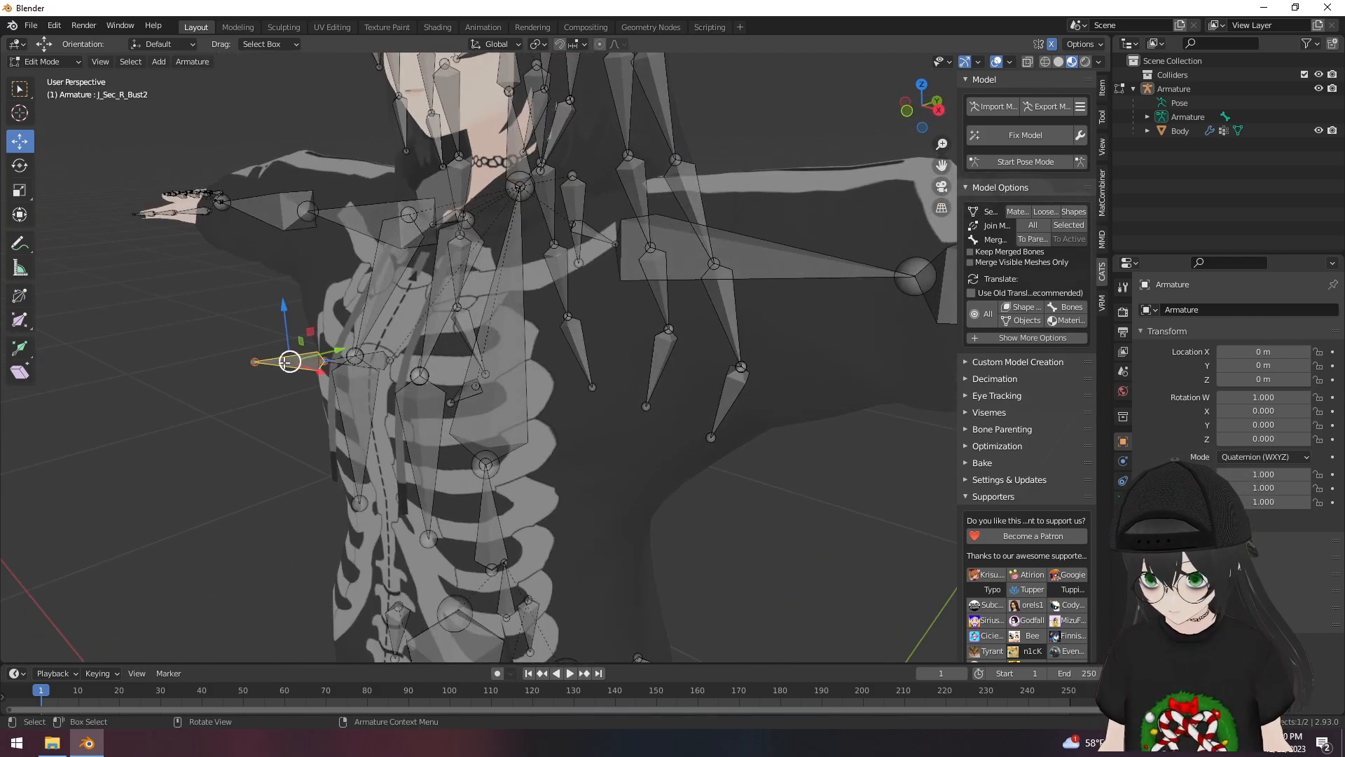
{"action": "left_click", "coordinate": [1029, 241]}
- Test-rotate the back hair bone J_Sec_Hair1_09 in pose mode, cancel the rotation and stop pose mode
{"action": "middle_click_drag", "start_coordinate": [587, 485], "coordinate": [652, 482]}
{"action": "middle_click_drag", "start_coordinate": [750, 456], "coordinate": [737, 387]}
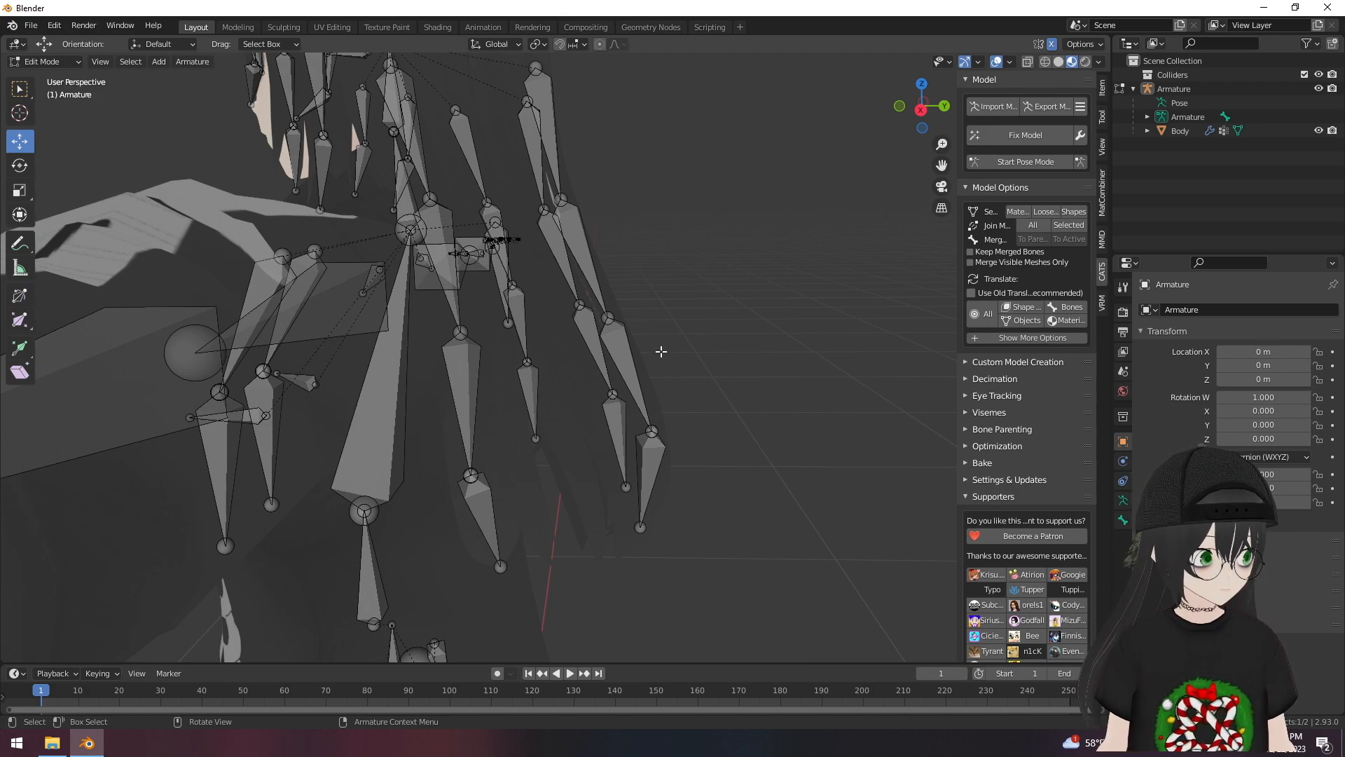
{"action": "middle_click_drag", "start_coordinate": [666, 357], "coordinate": [682, 360]}
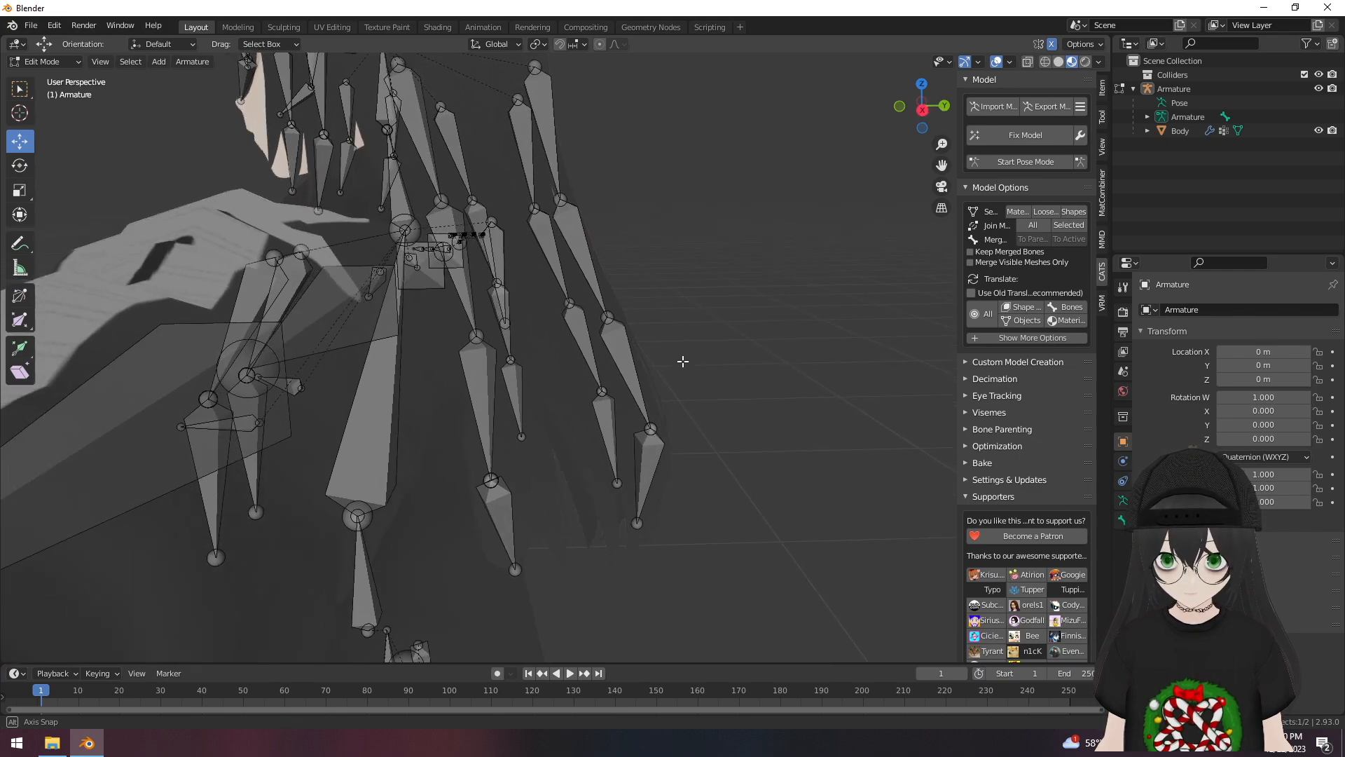
{"action": "left_click", "coordinate": [1028, 164]}
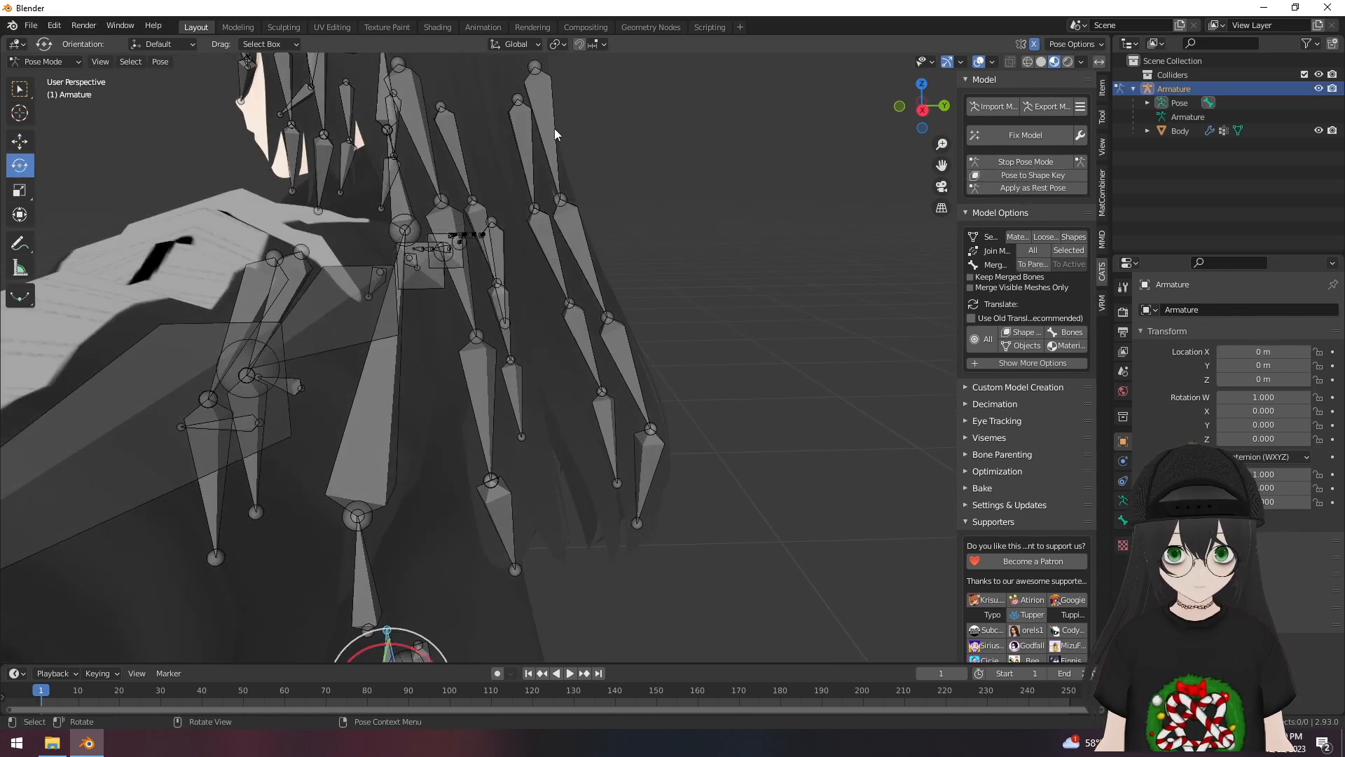
{"action": "left_click", "coordinate": [554, 128]}
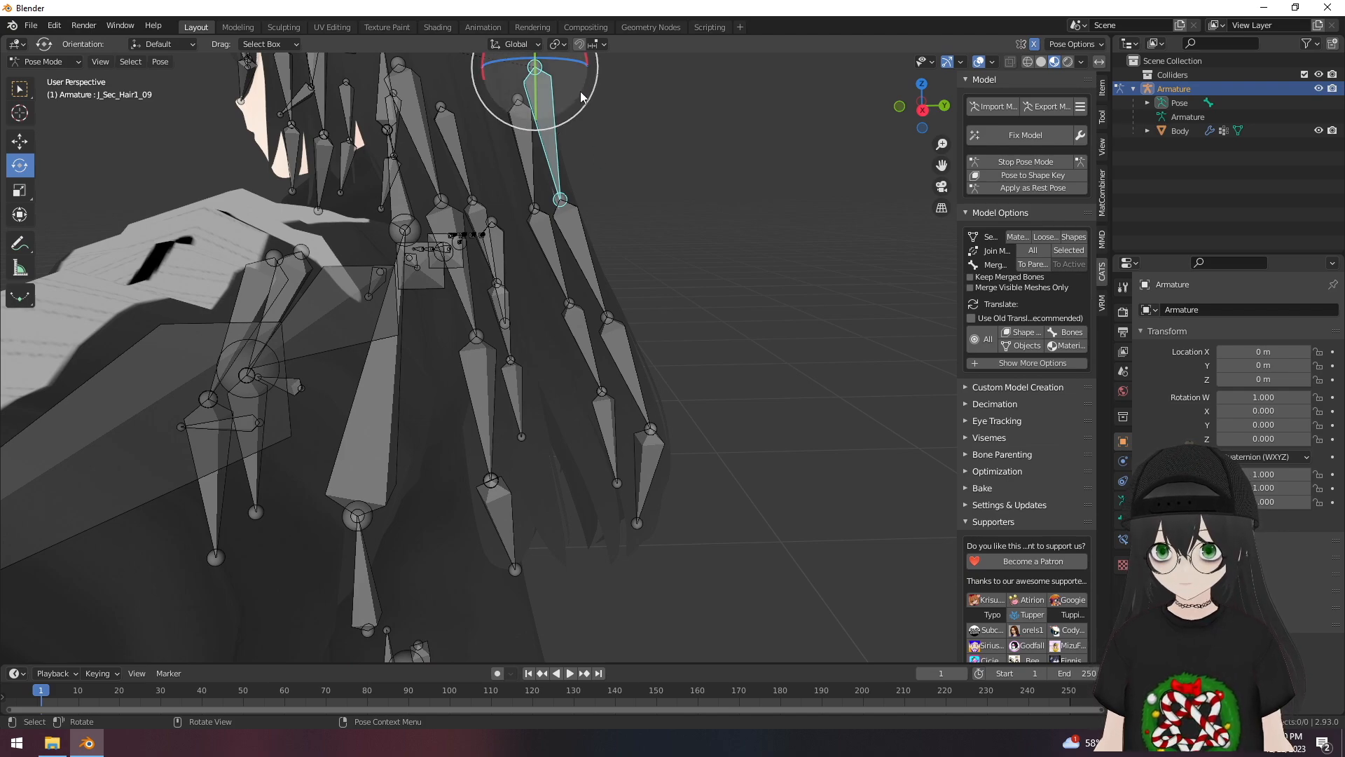
{"action": "left_click_drag", "start_coordinate": [581, 96], "coordinate": [542, 140]}
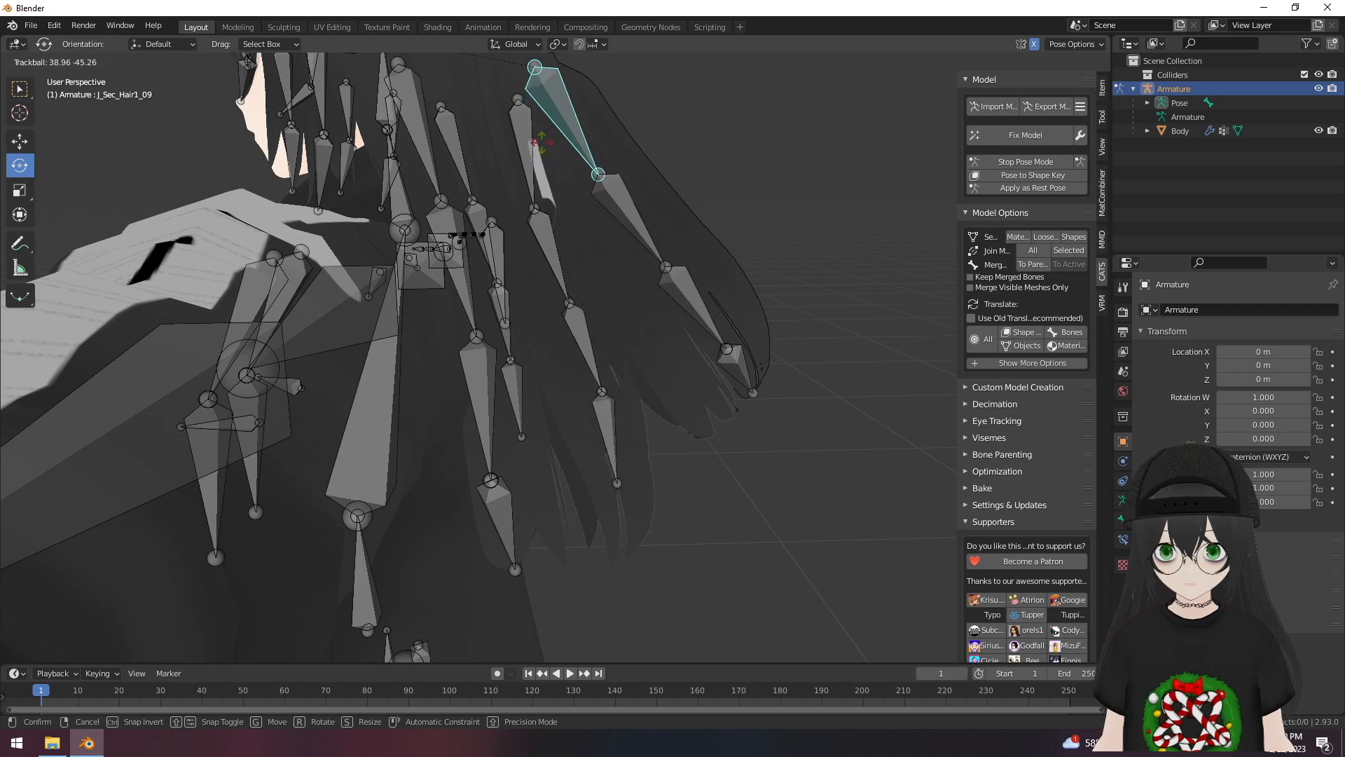
{"action": "key", "text": "Escape"}
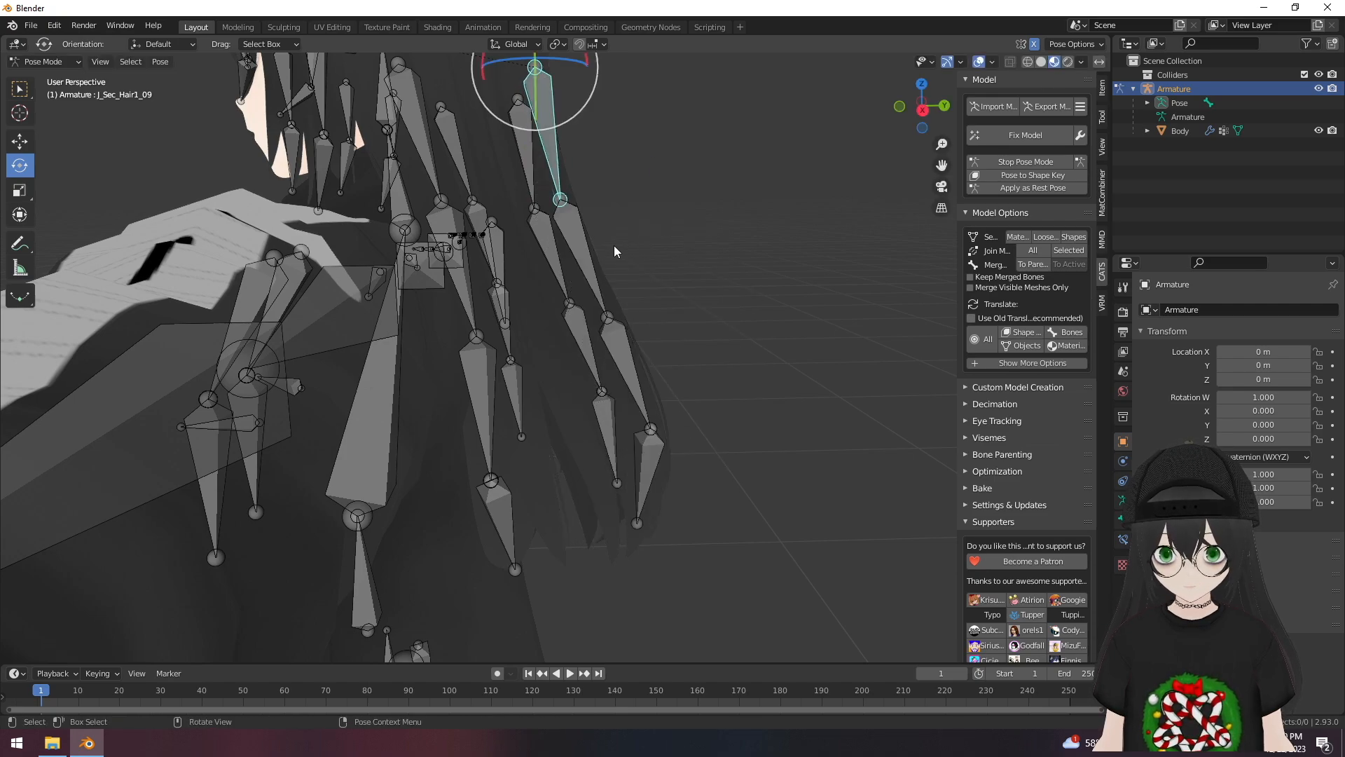
{"action": "left_click", "coordinate": [1024, 163]}
{"action": "left_click", "coordinate": [796, 228]}
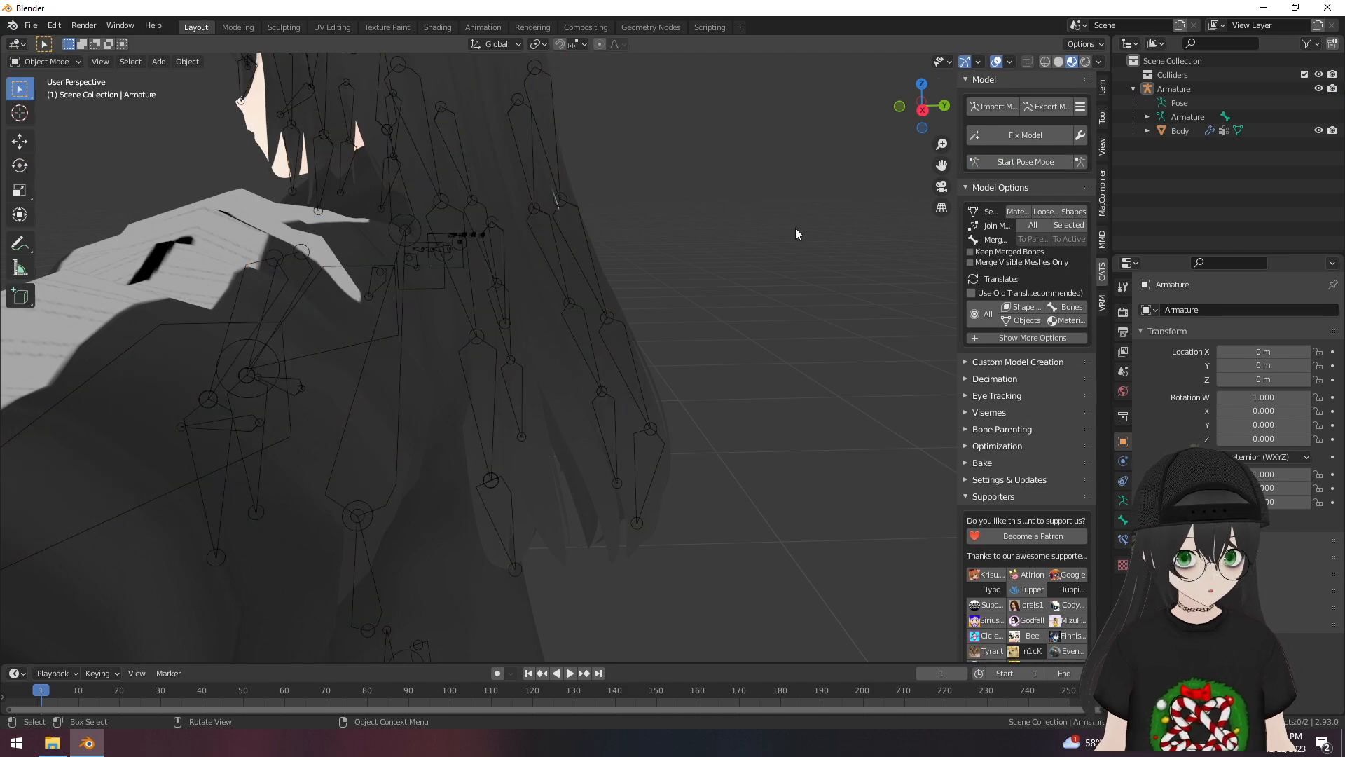
- Merge the weights of the back hair bones J_Sec_Hair2_09 and J_Sec_Hair2_11 into their parents with Cats in Edit Mode
{"action": "left_click", "coordinate": [52, 62]}
{"action": "left_click", "coordinate": [49, 95]}
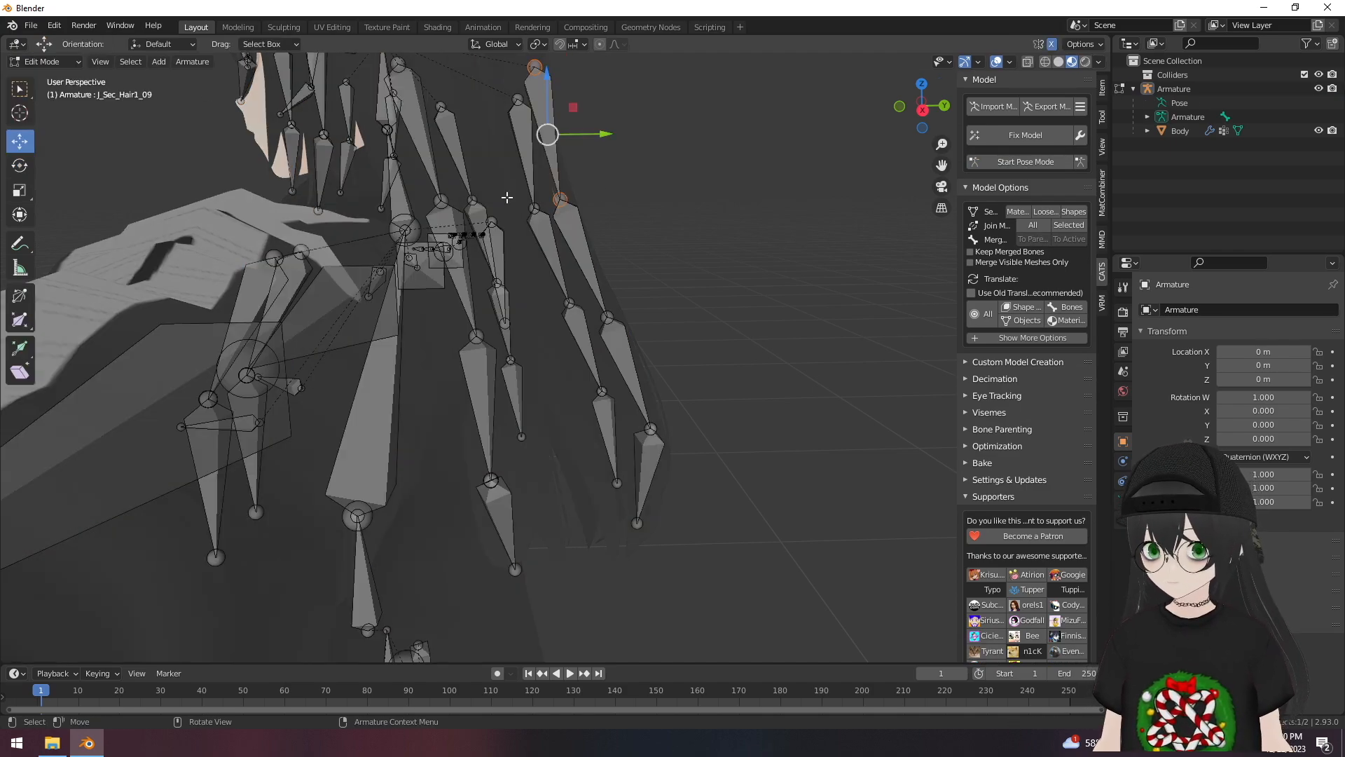
{"action": "left_click", "coordinate": [577, 231]}
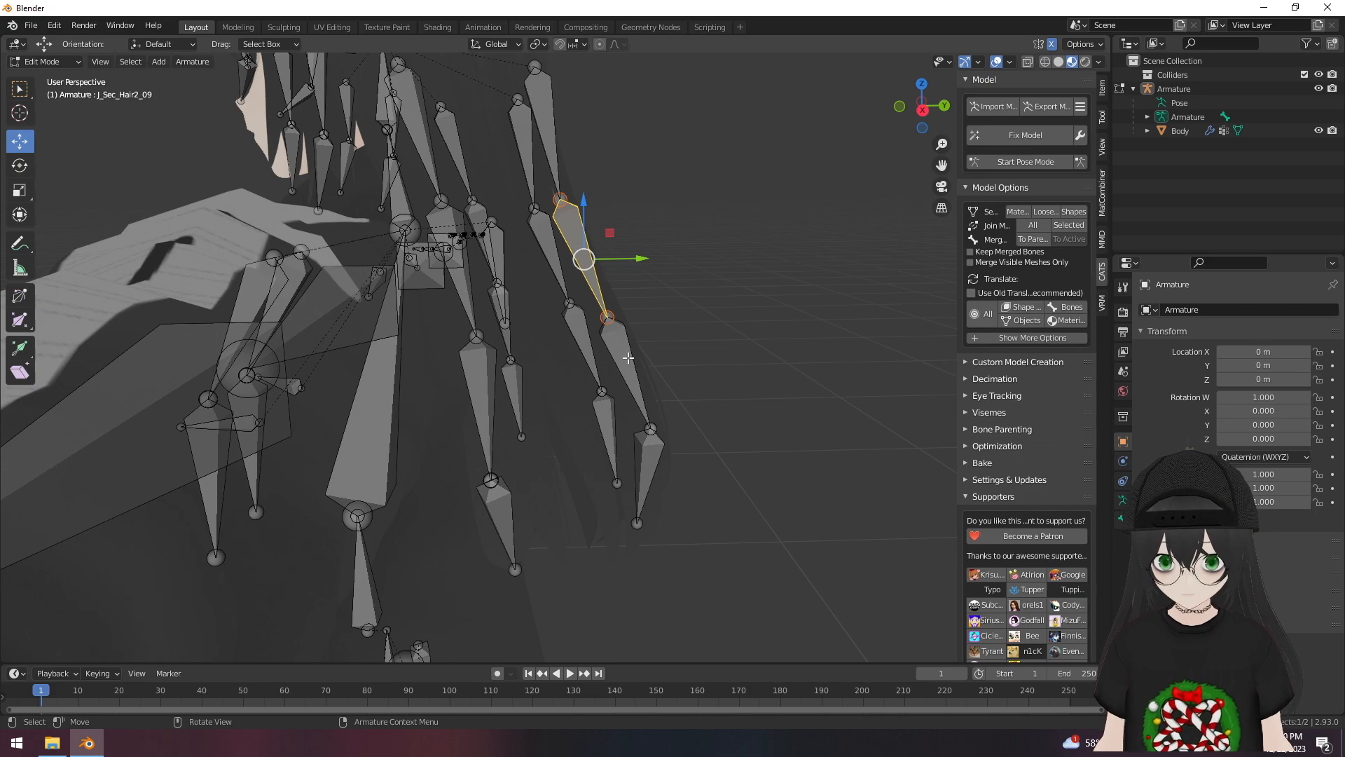
{"action": "left_click", "coordinate": [1033, 239]}
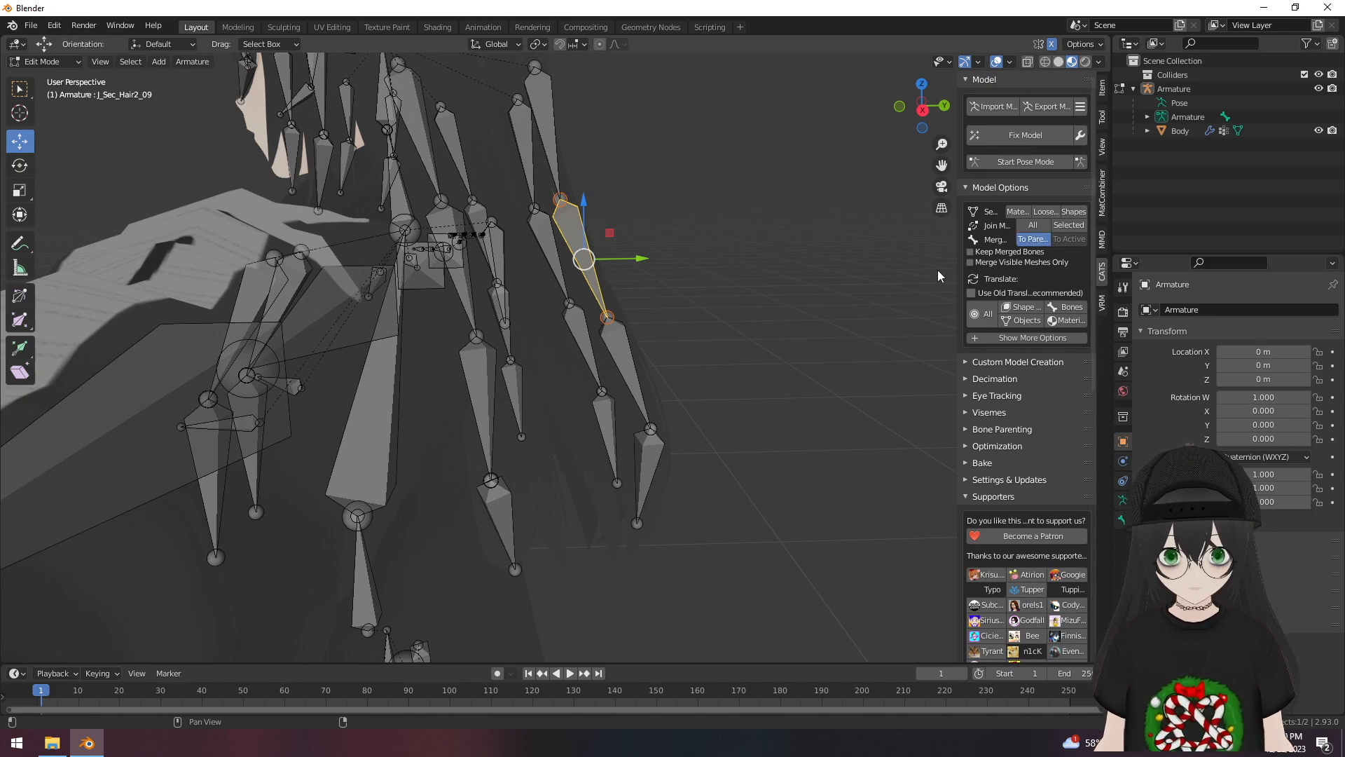
{"action": "middle_click_drag", "start_coordinate": [819, 294], "coordinate": [736, 290]}
{"action": "left_click", "coordinate": [639, 277]}
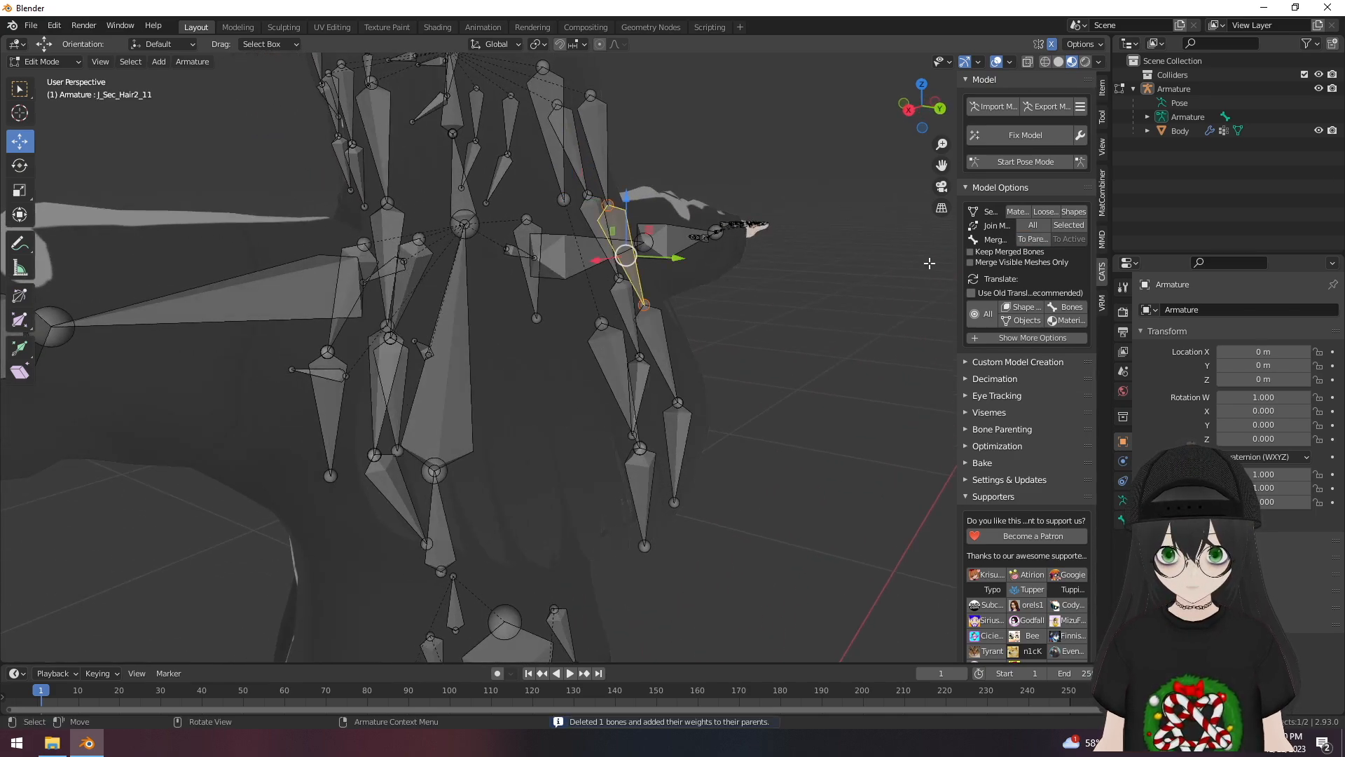
{"action": "left_click", "coordinate": [1024, 241]}
- Merge the weights of the second bone in the hair strand on the model's left side into its parent with Cats
{"action": "middle_click_drag", "start_coordinate": [788, 322], "coordinate": [843, 321]}
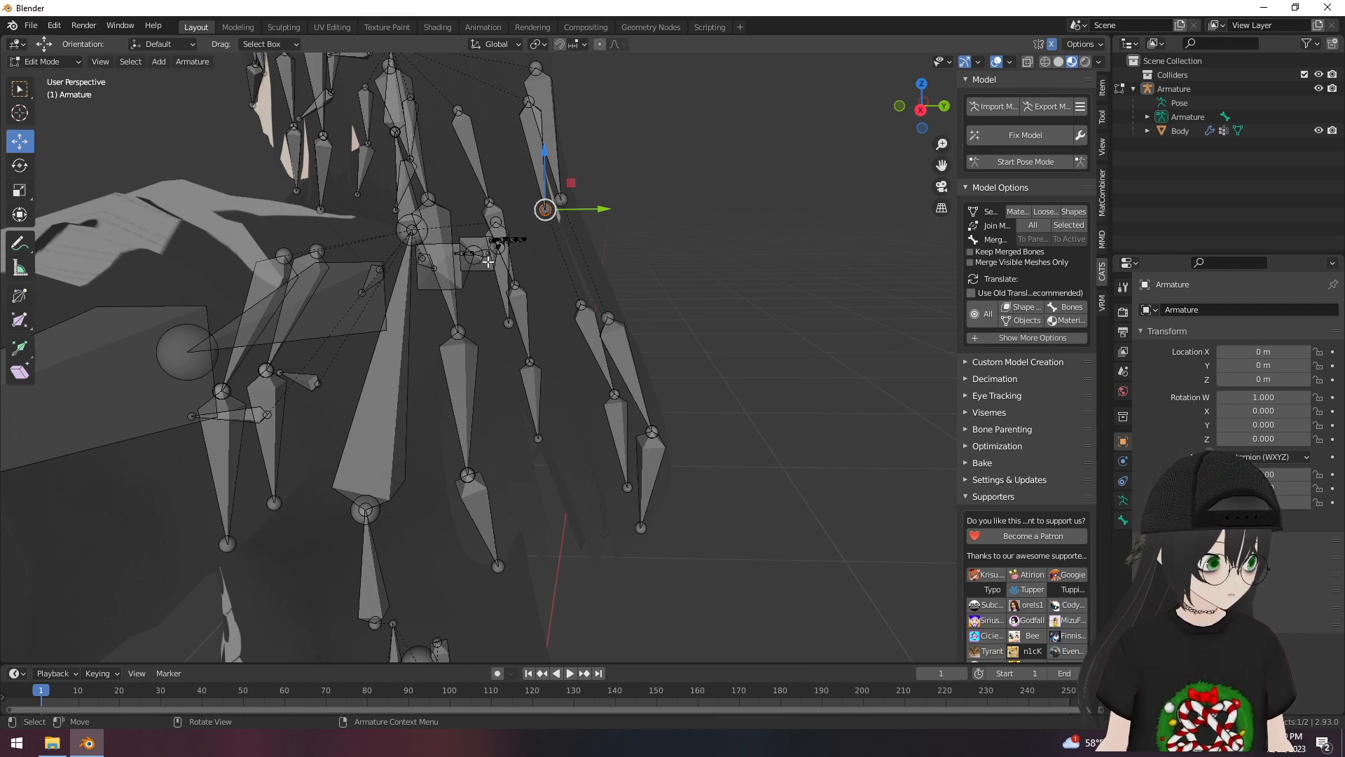
{"action": "middle_click_drag", "start_coordinate": [702, 297], "coordinate": [389, 318]}
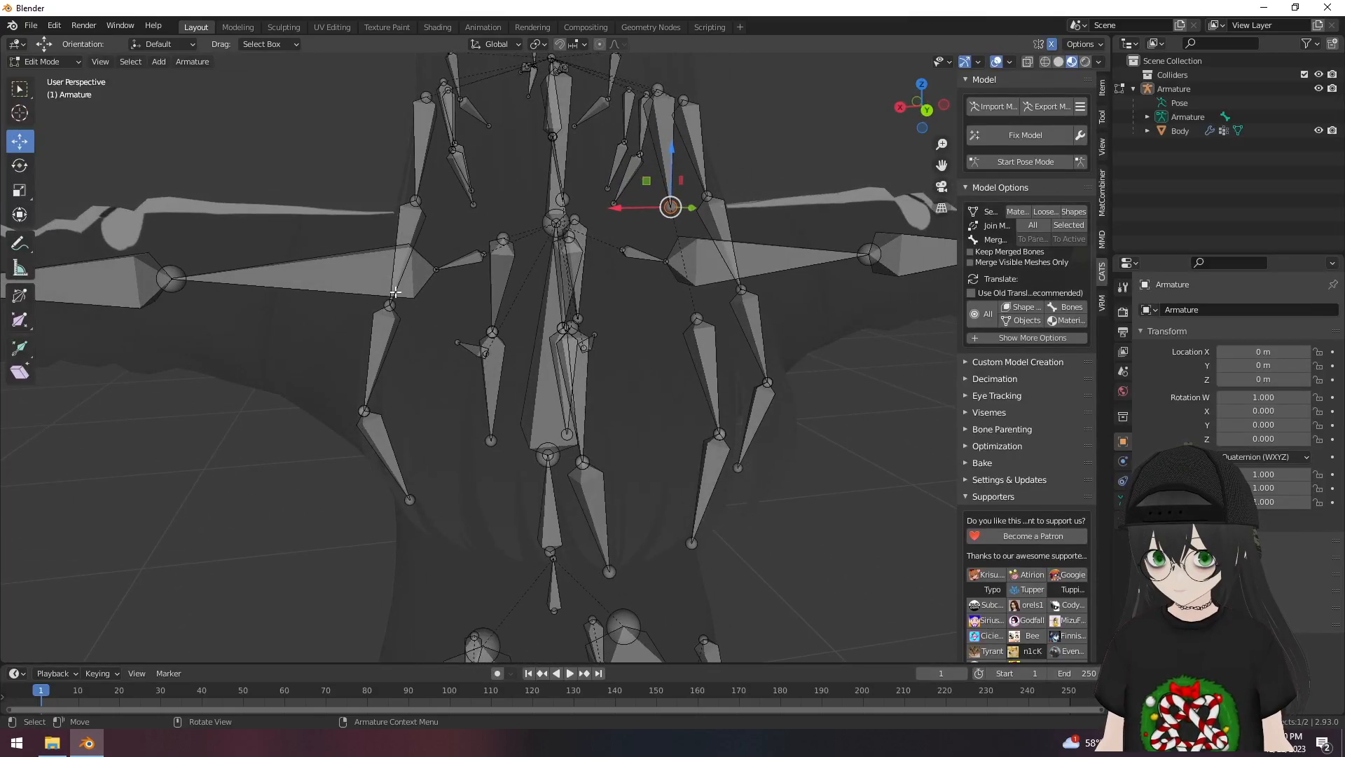
{"action": "left_click", "coordinate": [409, 224]}
{"action": "left_click", "coordinate": [1033, 240]}
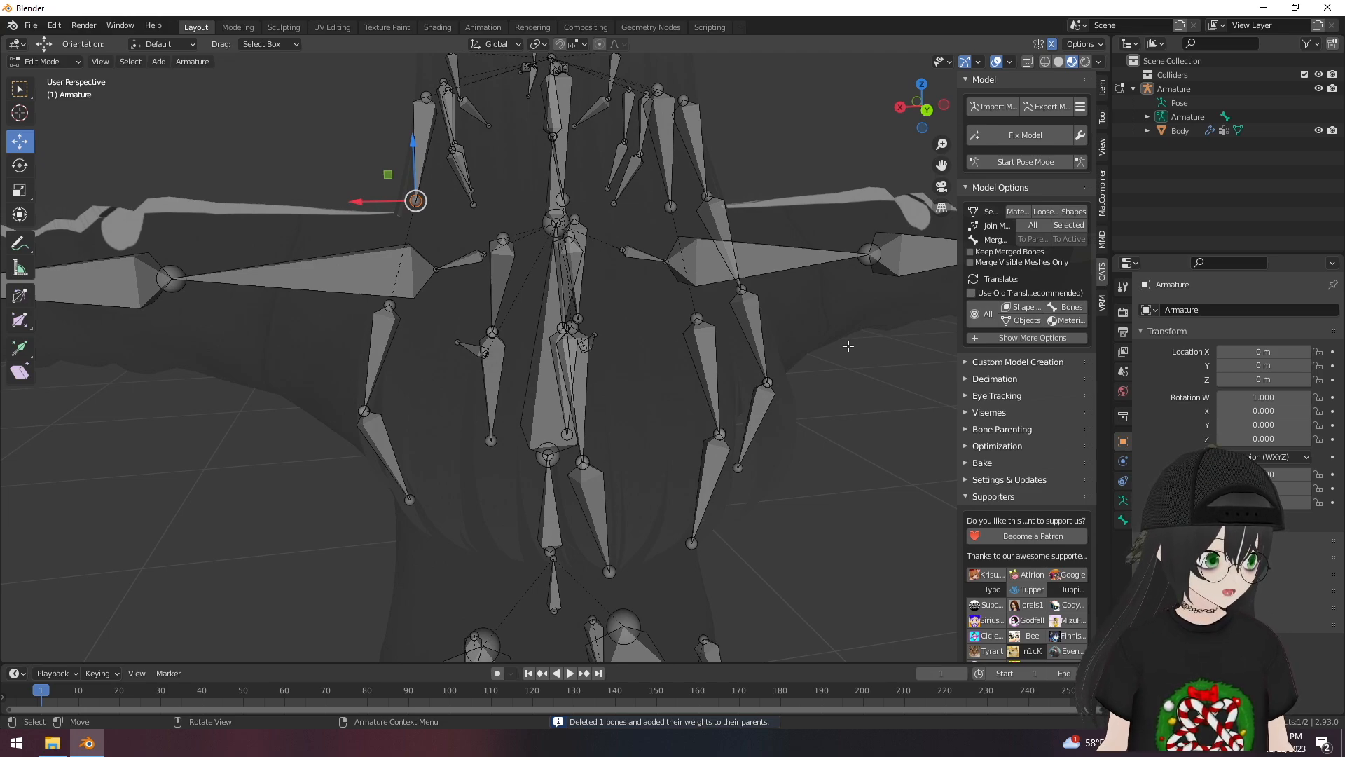
- Test-rotate the left hood string bone J_Sec_L_HoodString1_01 outward in pose mode
{"action": "middle_click_drag", "start_coordinate": [847, 342], "coordinate": [587, 381]}
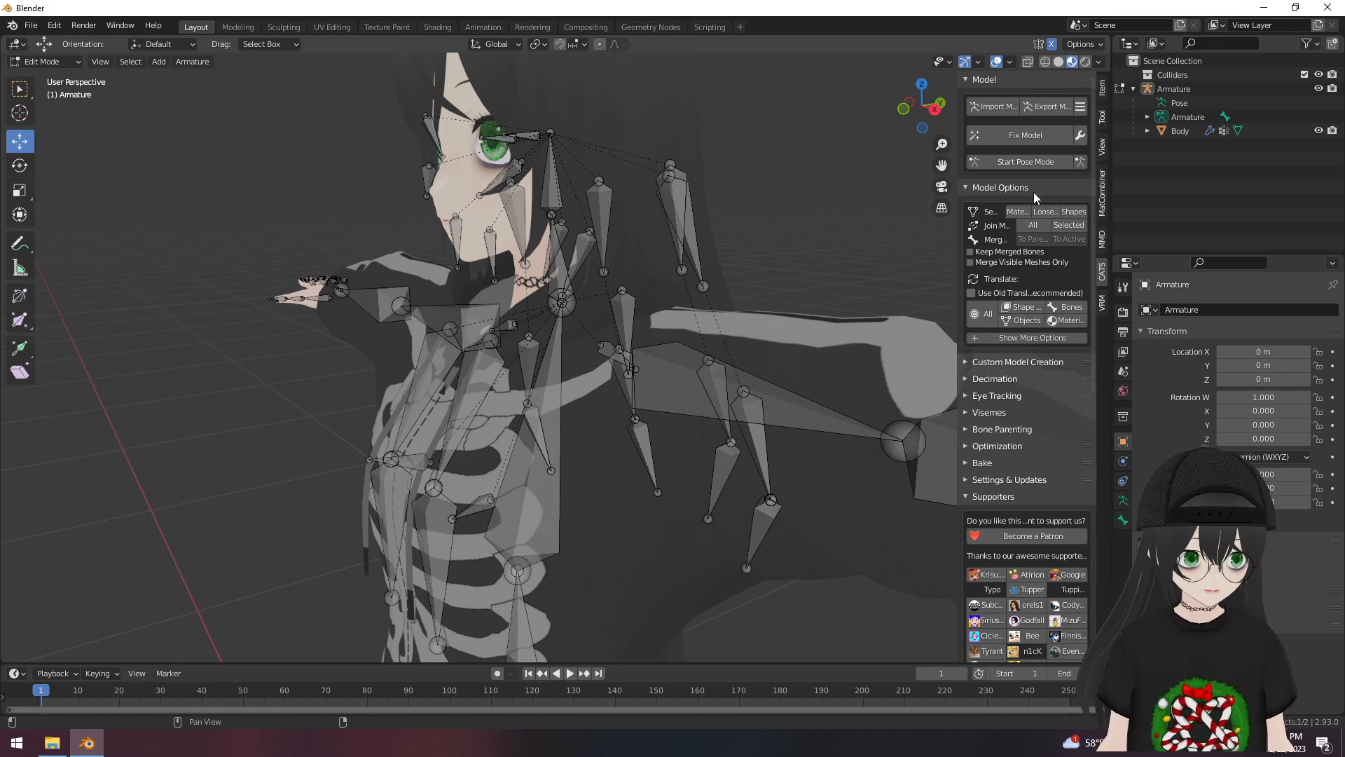
{"action": "left_click", "coordinate": [1026, 163]}
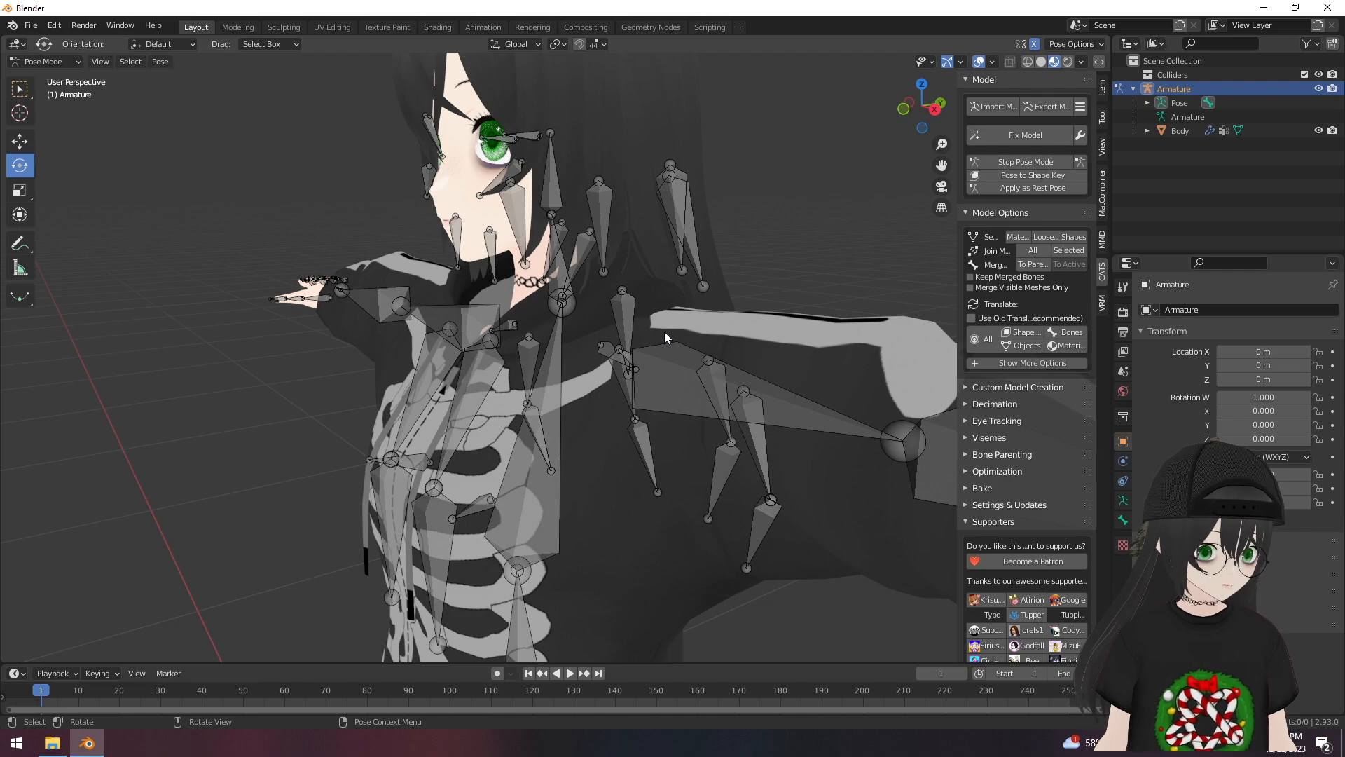
{"action": "middle_click_drag", "start_coordinate": [554, 484], "coordinate": [658, 465]}
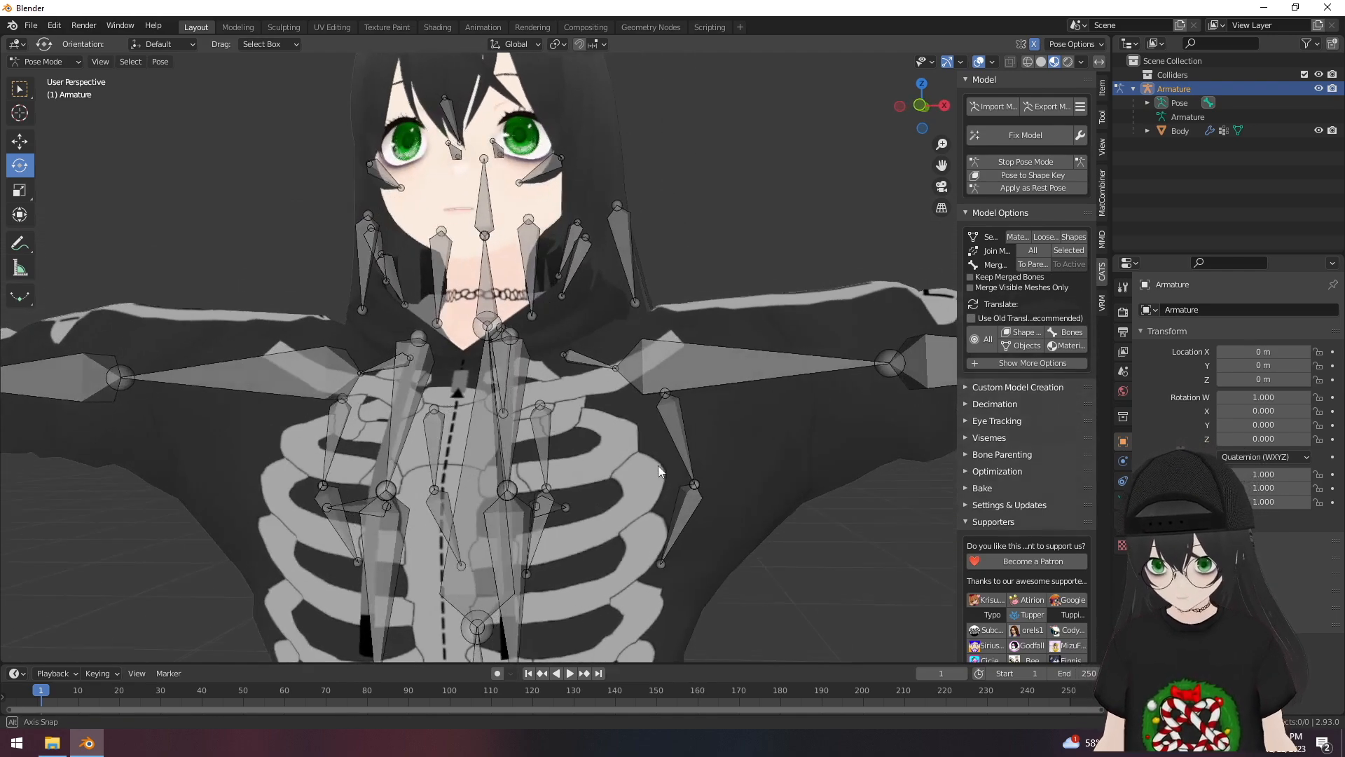
{"action": "left_click", "coordinate": [522, 383]}
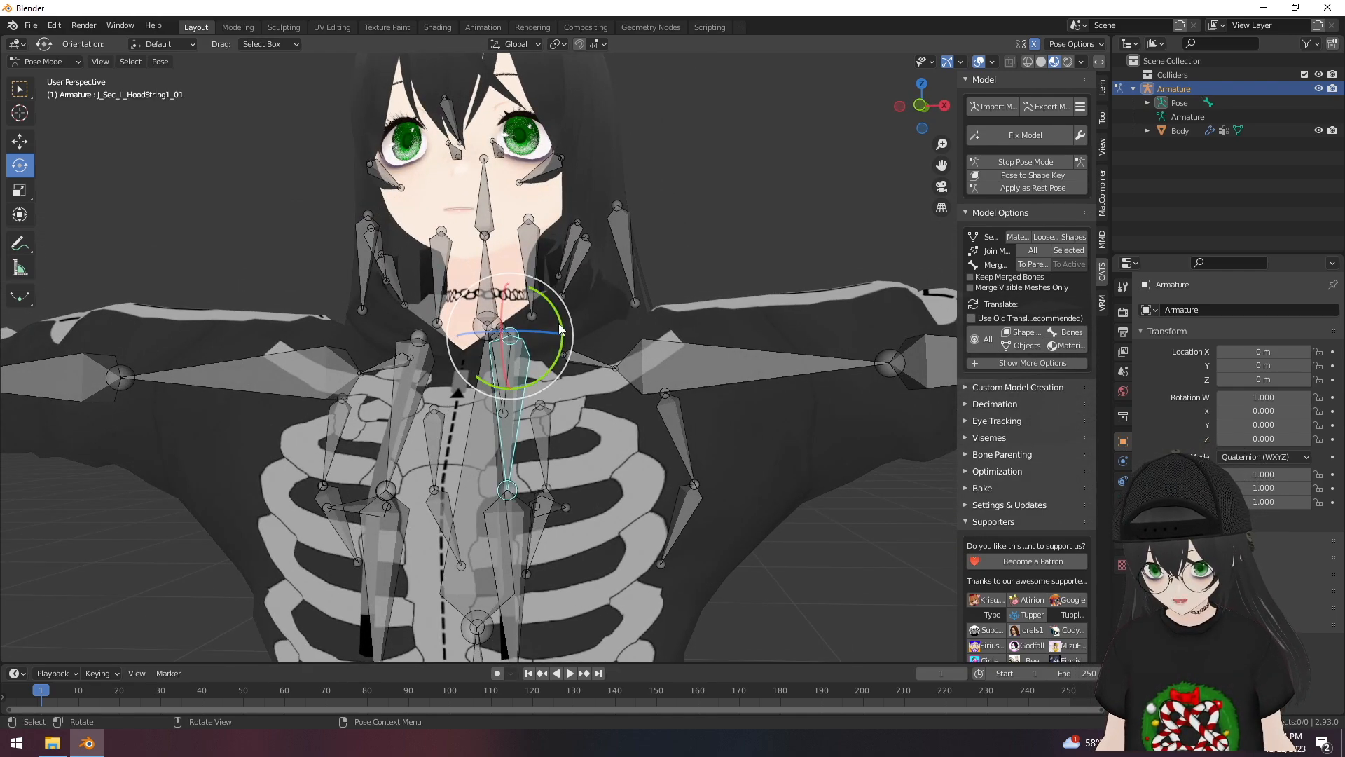
{"action": "left_click_drag", "start_coordinate": [561, 329], "coordinate": [661, 324]}
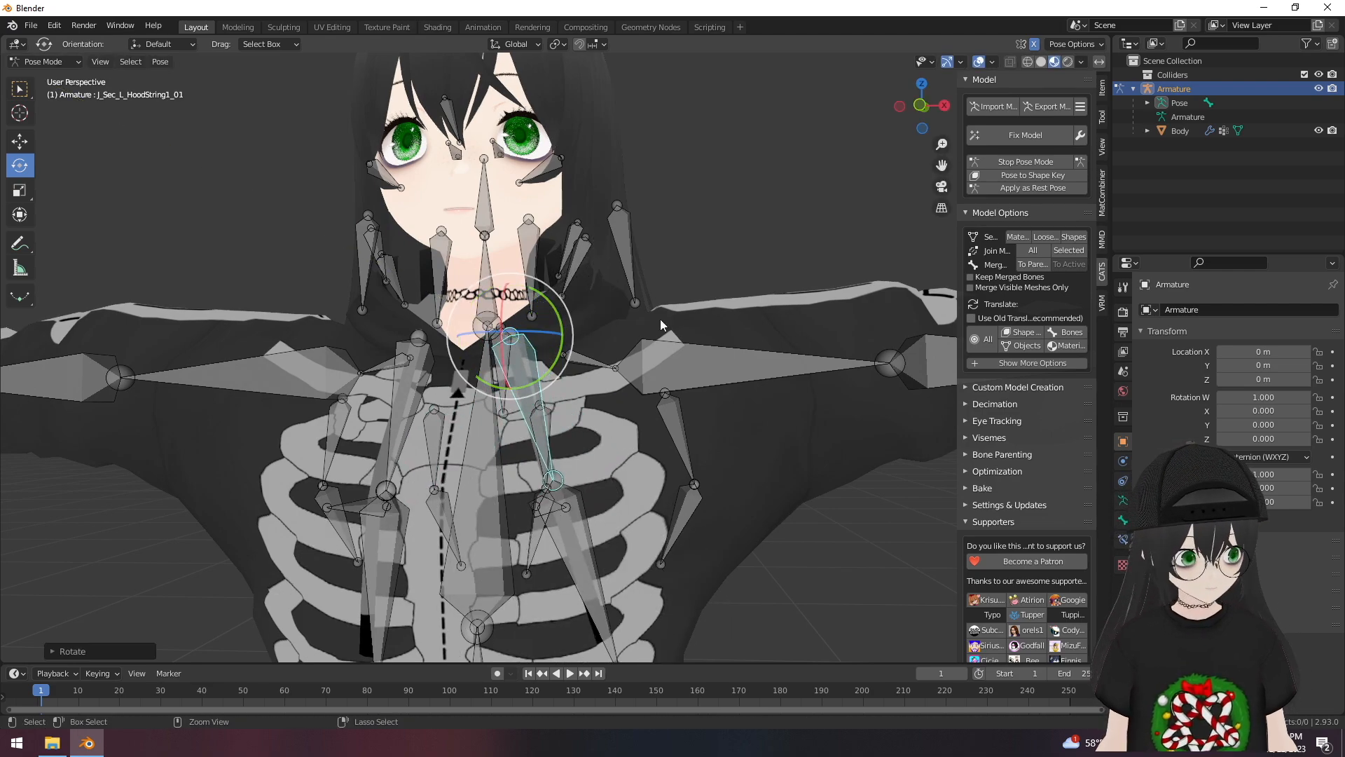
- Test-rotate the hood bone J_Sec_C_Hood_01 about the X axis, cancel the rotation and stop pose mode
{"action": "middle_click_drag", "start_coordinate": [731, 317], "coordinate": [679, 341]}
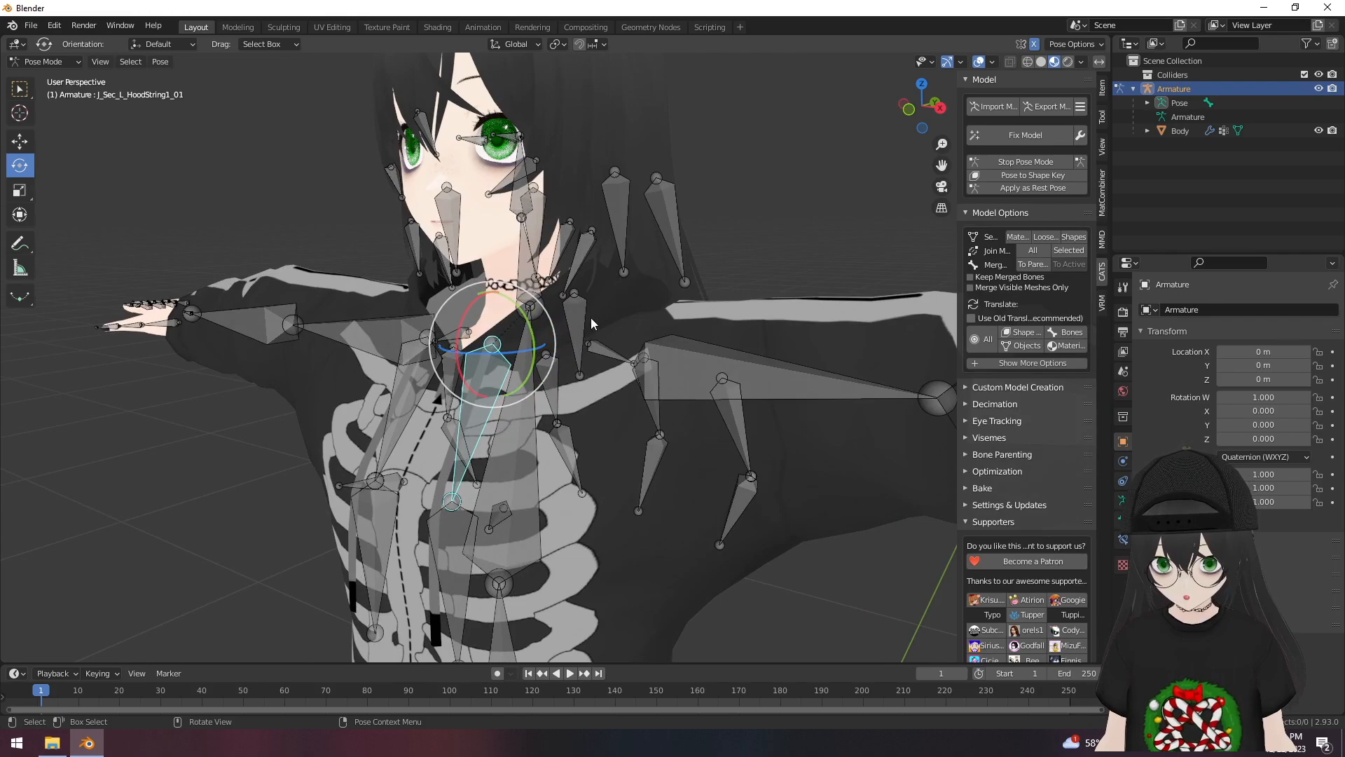
{"action": "left_click", "coordinate": [580, 277]}
{"action": "key", "text": "r"}
{"action": "key", "text": "x"}
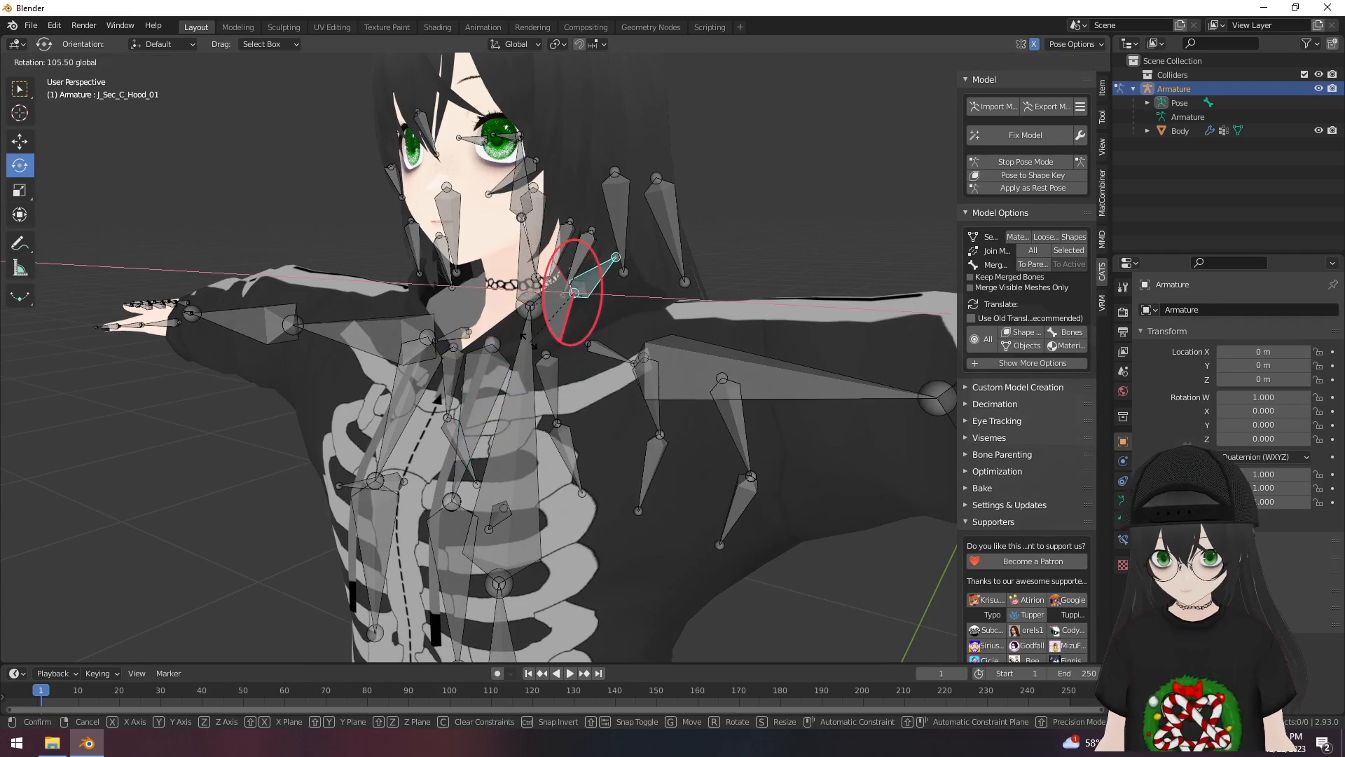
{"action": "right_click", "coordinate": [679, 377]}
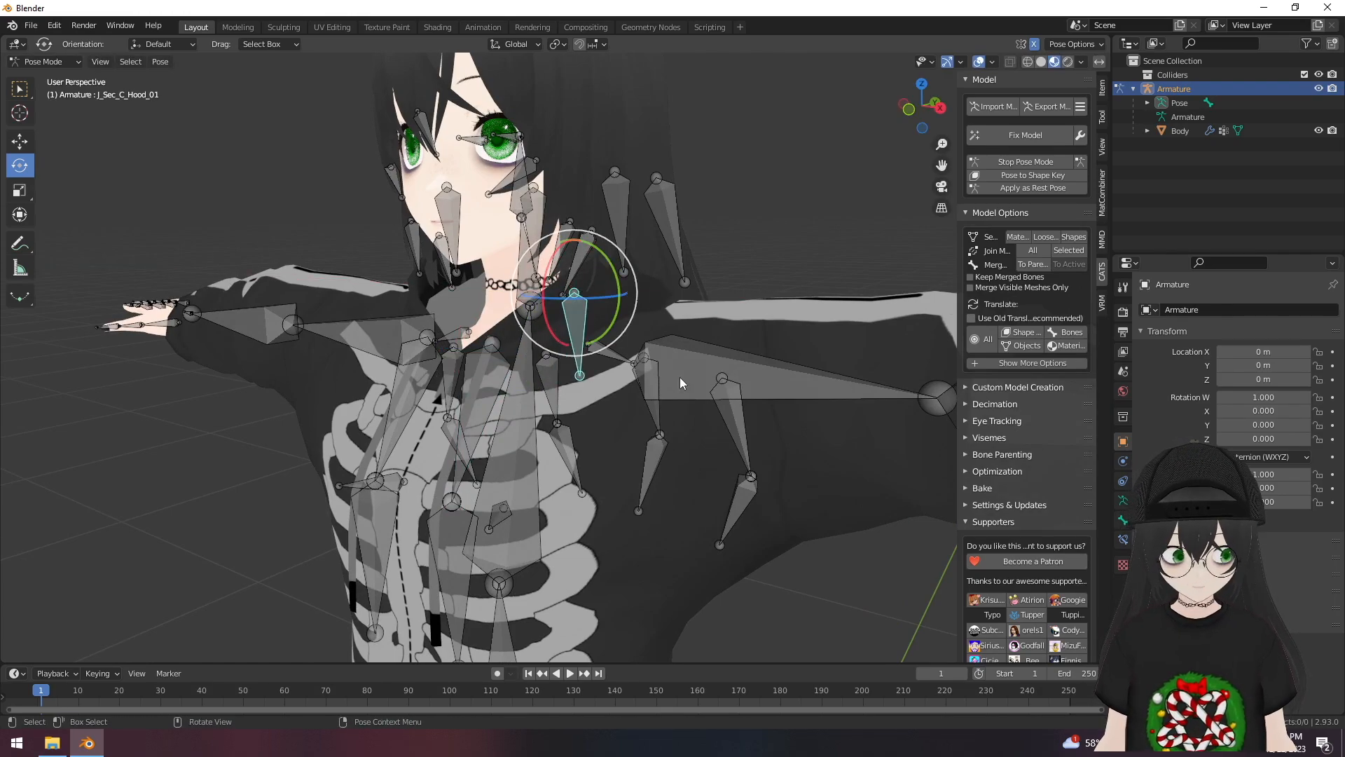
{"action": "left_click", "coordinate": [1022, 162]}
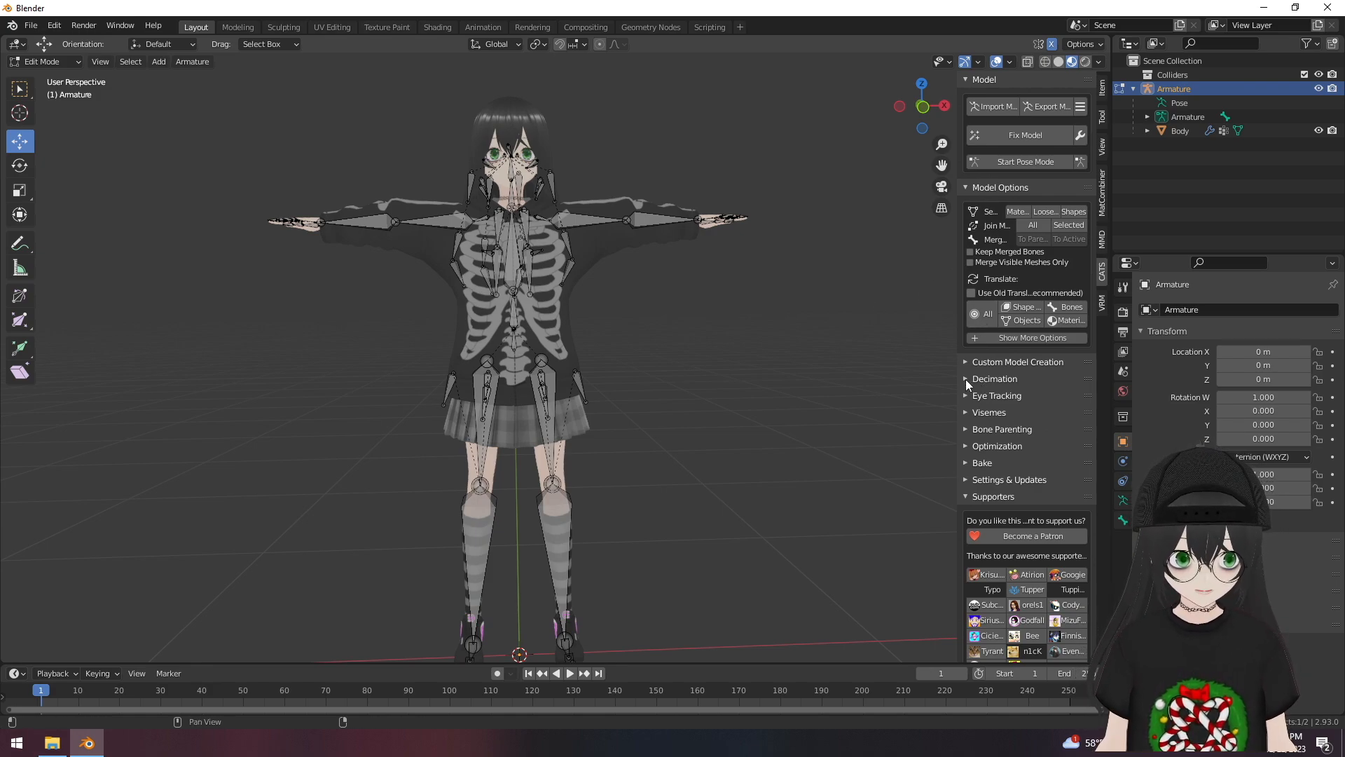
- Create eye tracking for the head and eye bones with Cats, using Basis for the blink and lower-lid shapes
{"action": "left_click", "coordinate": [965, 394]}
{"action": "scroll", "coordinate": [995, 381], "scroll_direction": "down", "scroll_amount": 2}
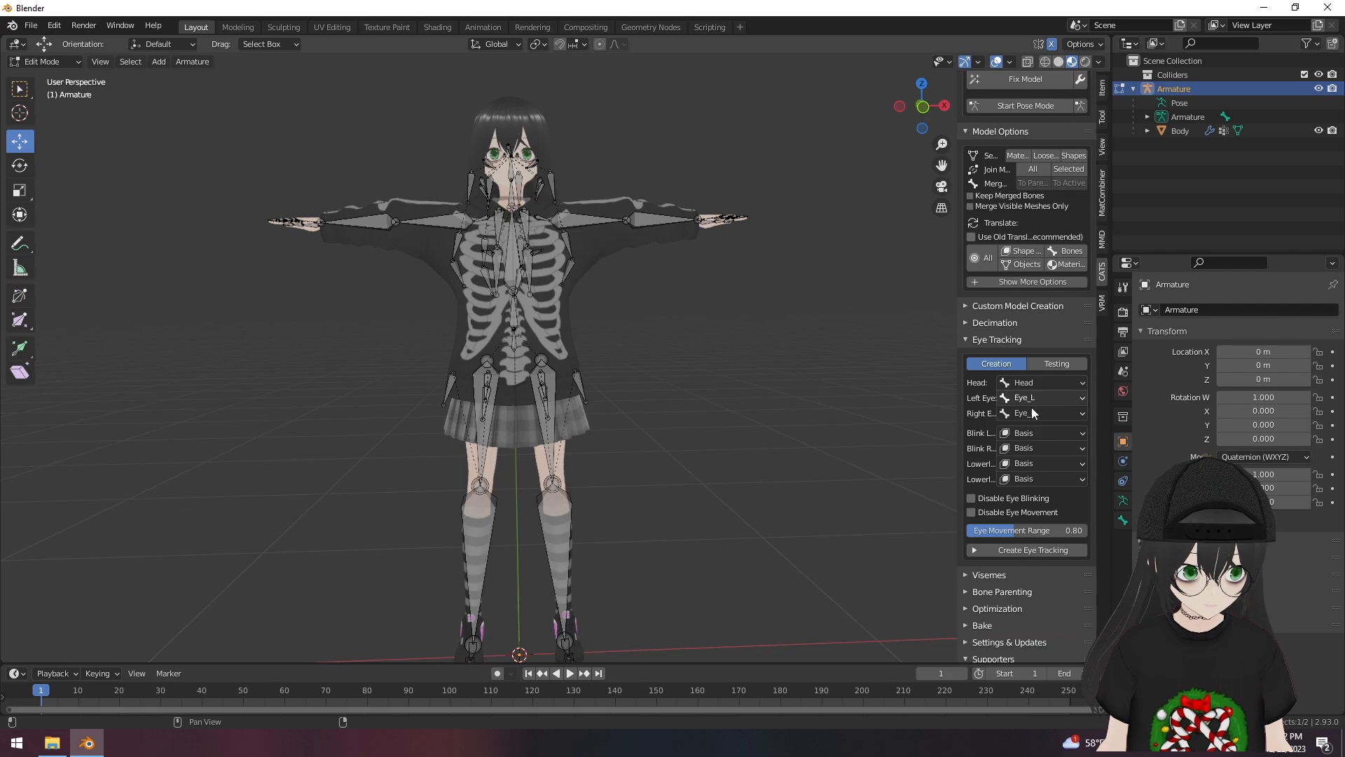
{"action": "left_click", "coordinate": [1030, 433]}
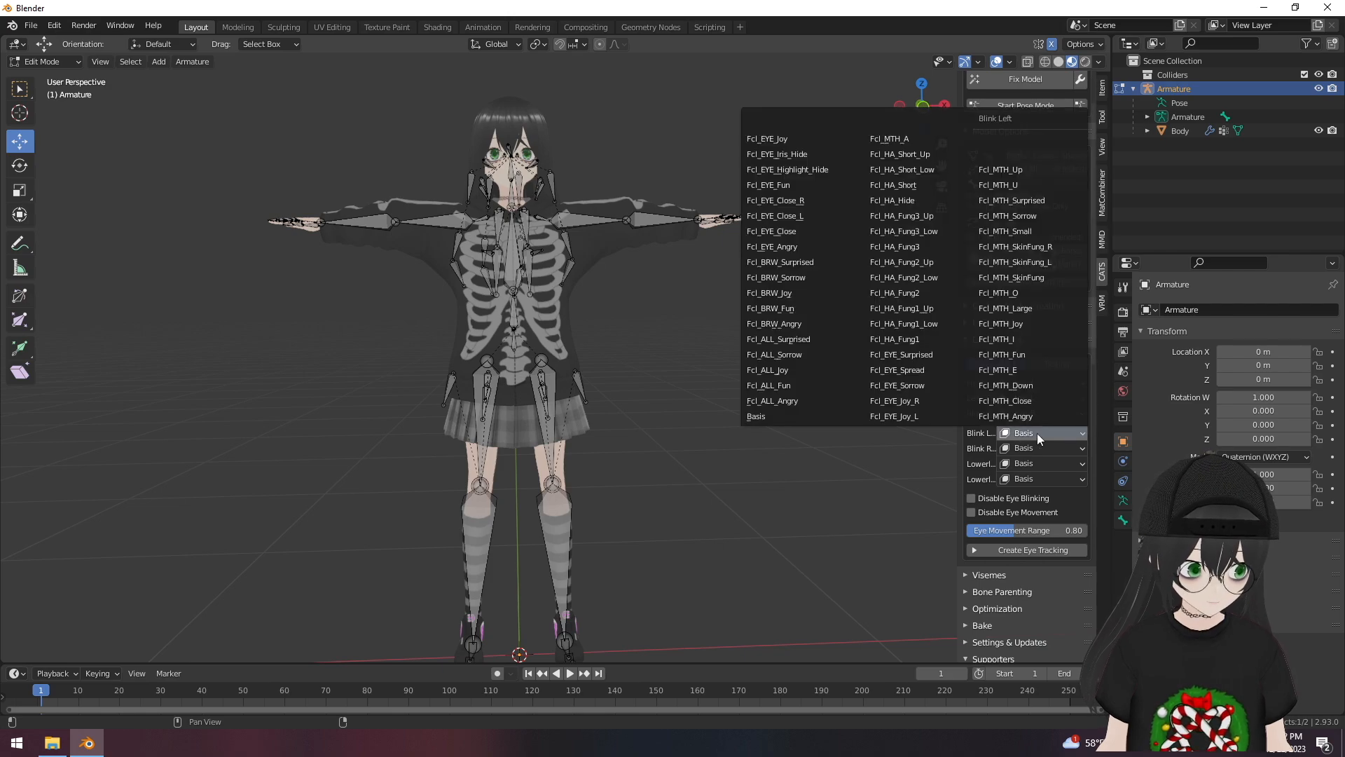
{"action": "left_click", "coordinate": [1073, 435]}
{"action": "left_click", "coordinate": [1033, 549]}
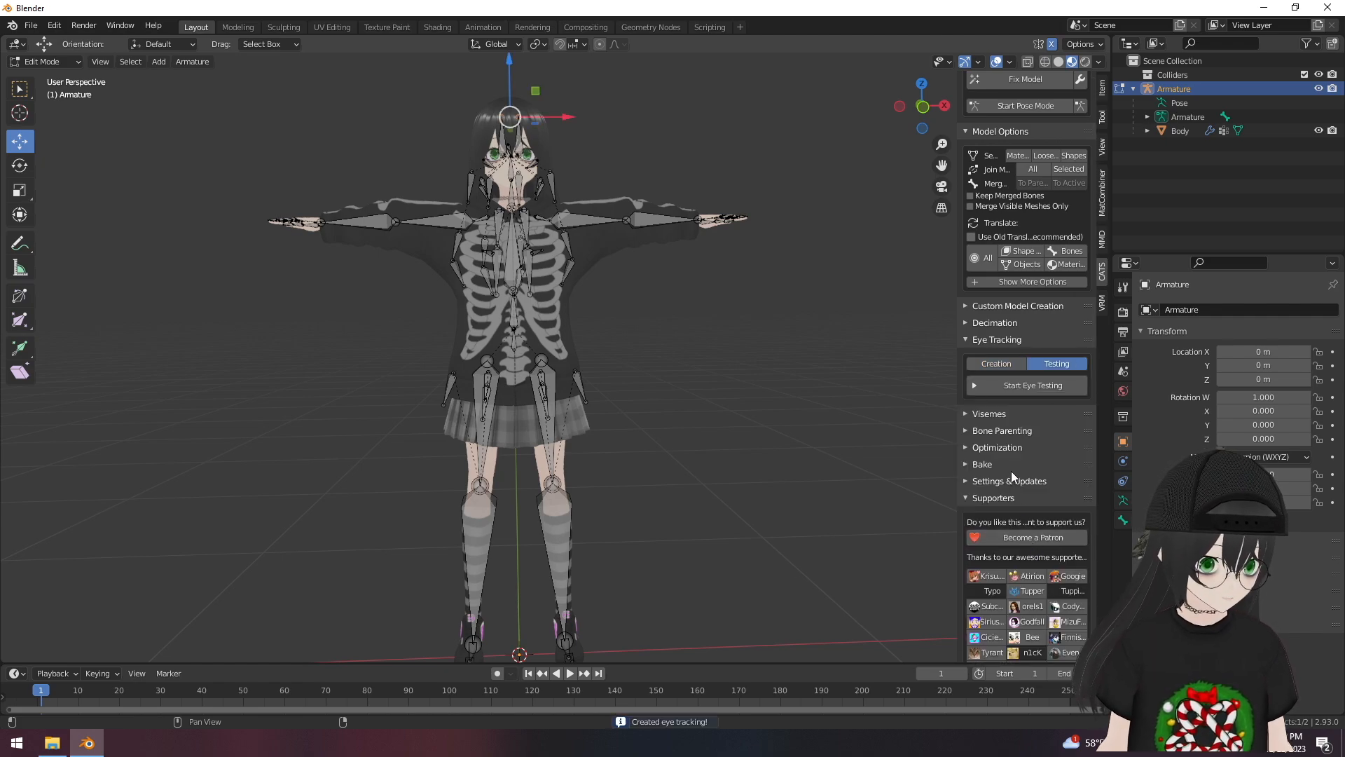
- Create the mouth visemes with Cats, using Fcl_MTH_A for AA, Fcl_MTH_O for OH and Fcl_MTH_I for CH
{"action": "left_click", "coordinate": [967, 415]}
{"action": "scroll", "coordinate": [965, 415], "scroll_direction": "down", "scroll_amount": 1}
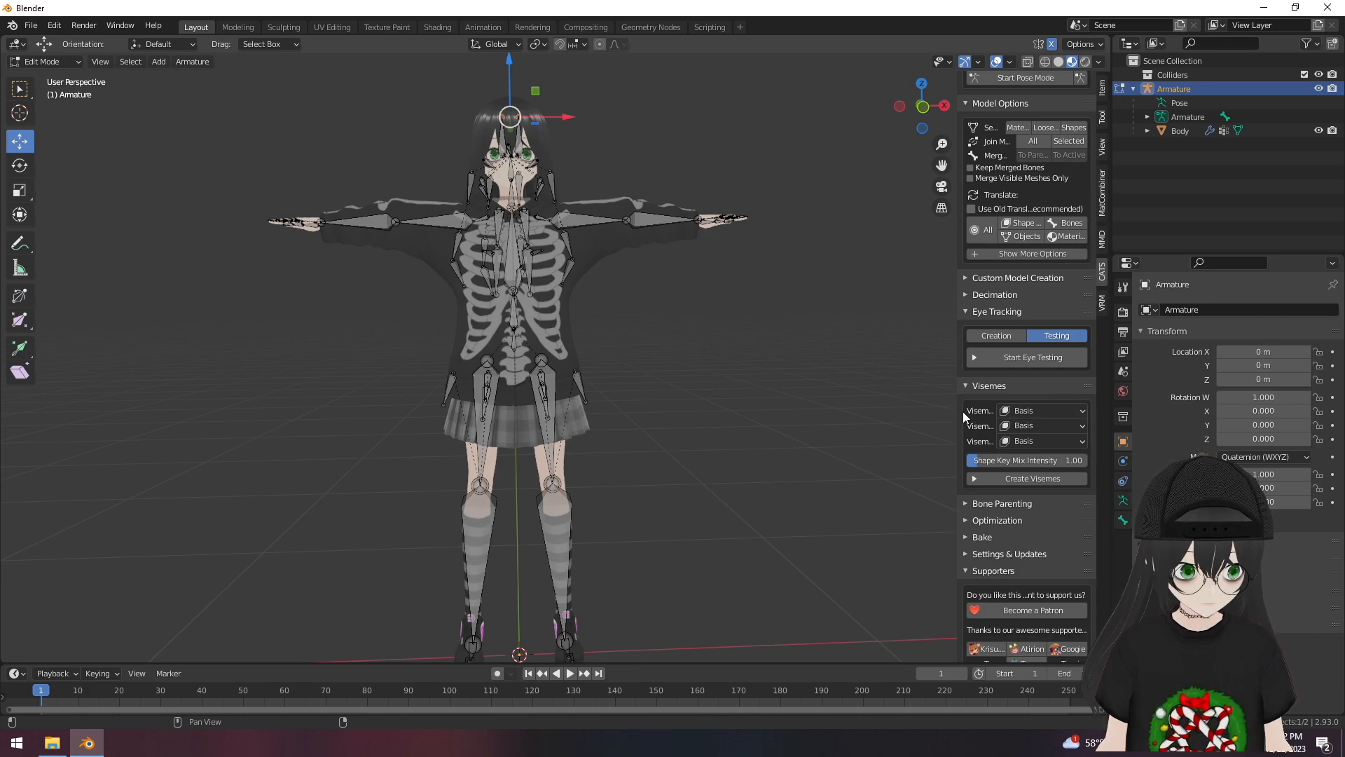
{"action": "left_click_drag", "start_coordinate": [958, 412], "coordinate": [788, 418]}
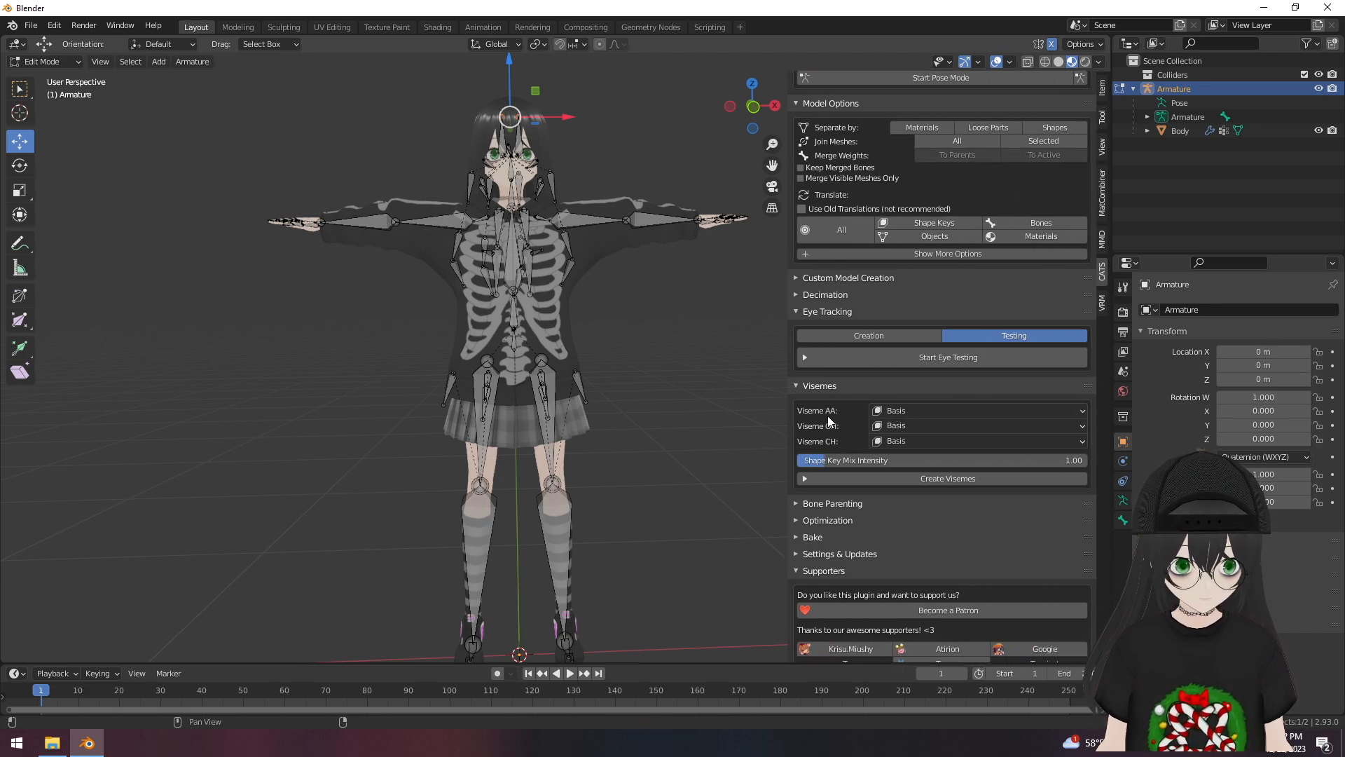
{"action": "left_click", "coordinate": [916, 410]}
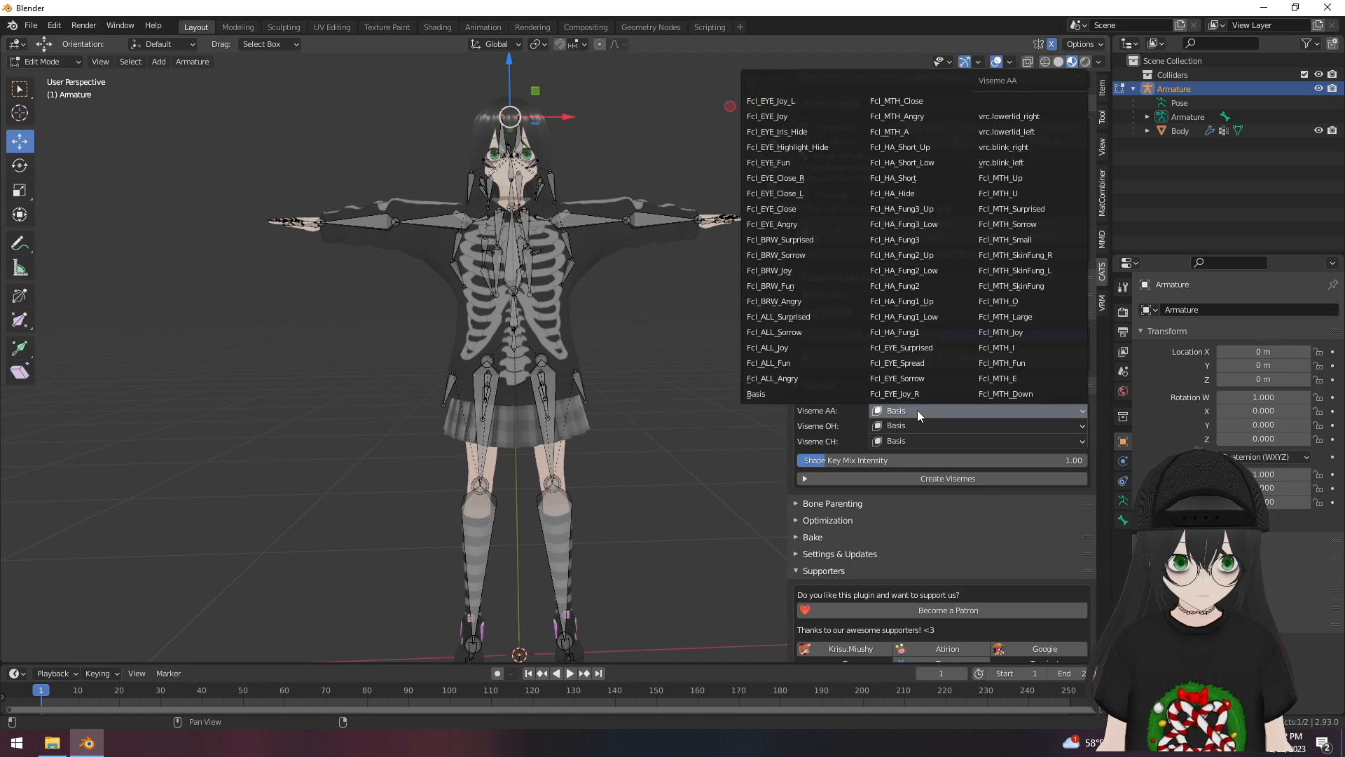
{"action": "left_click", "coordinate": [907, 133]}
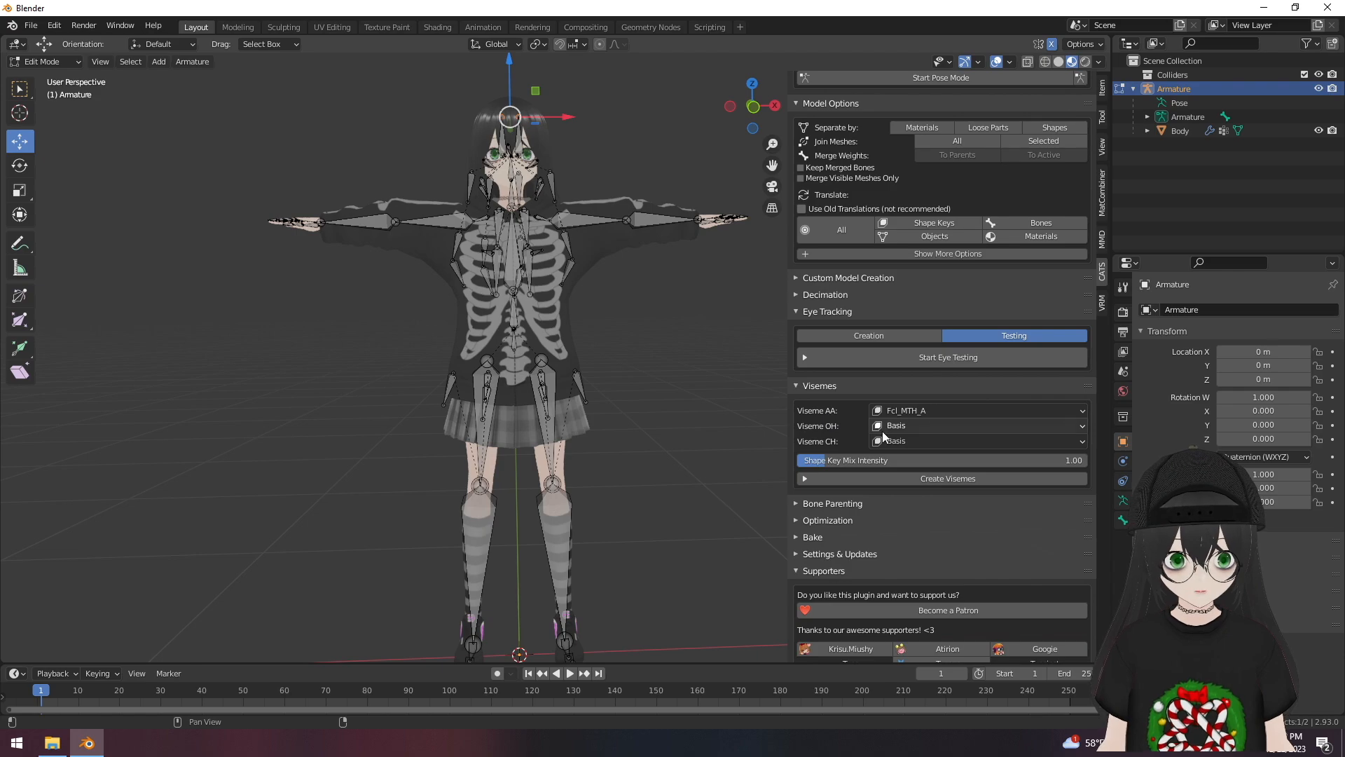
{"action": "left_click", "coordinate": [901, 426]}
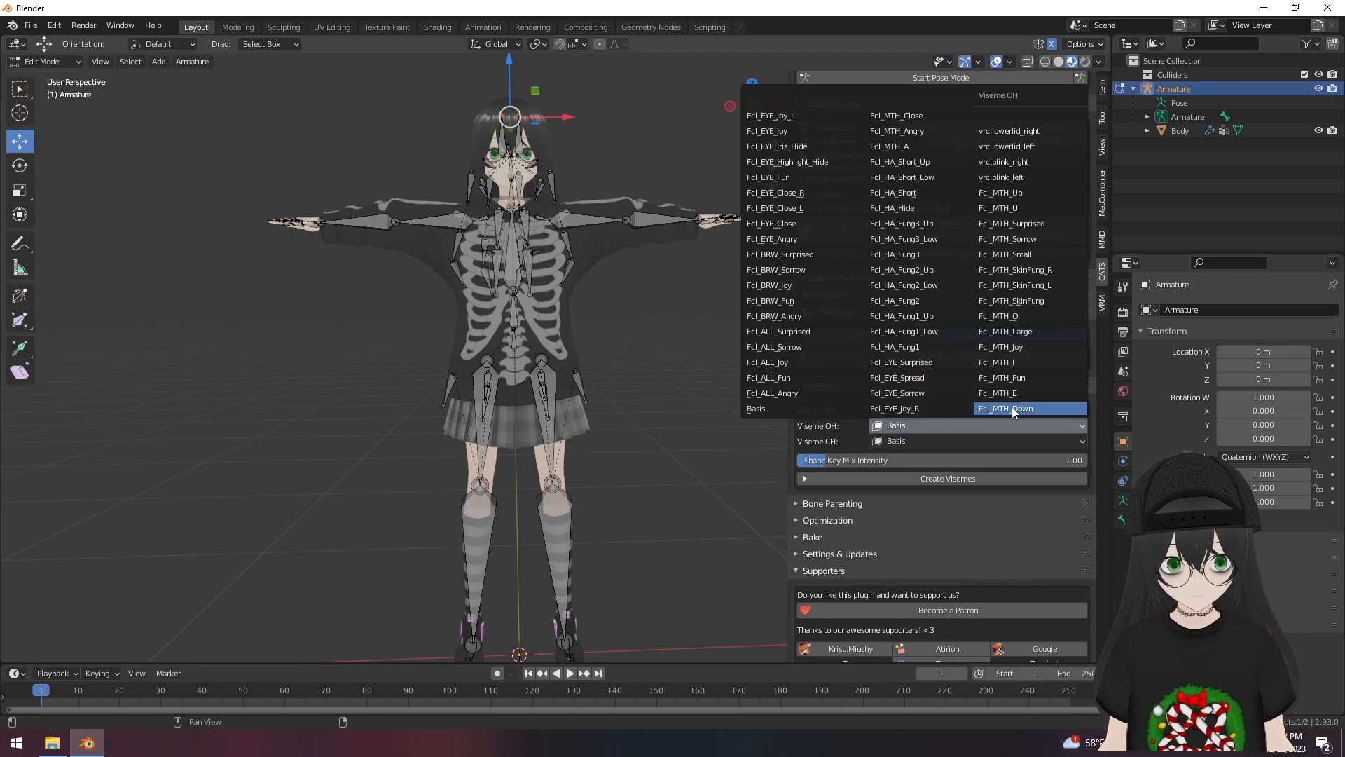
{"action": "left_click", "coordinate": [1016, 317]}
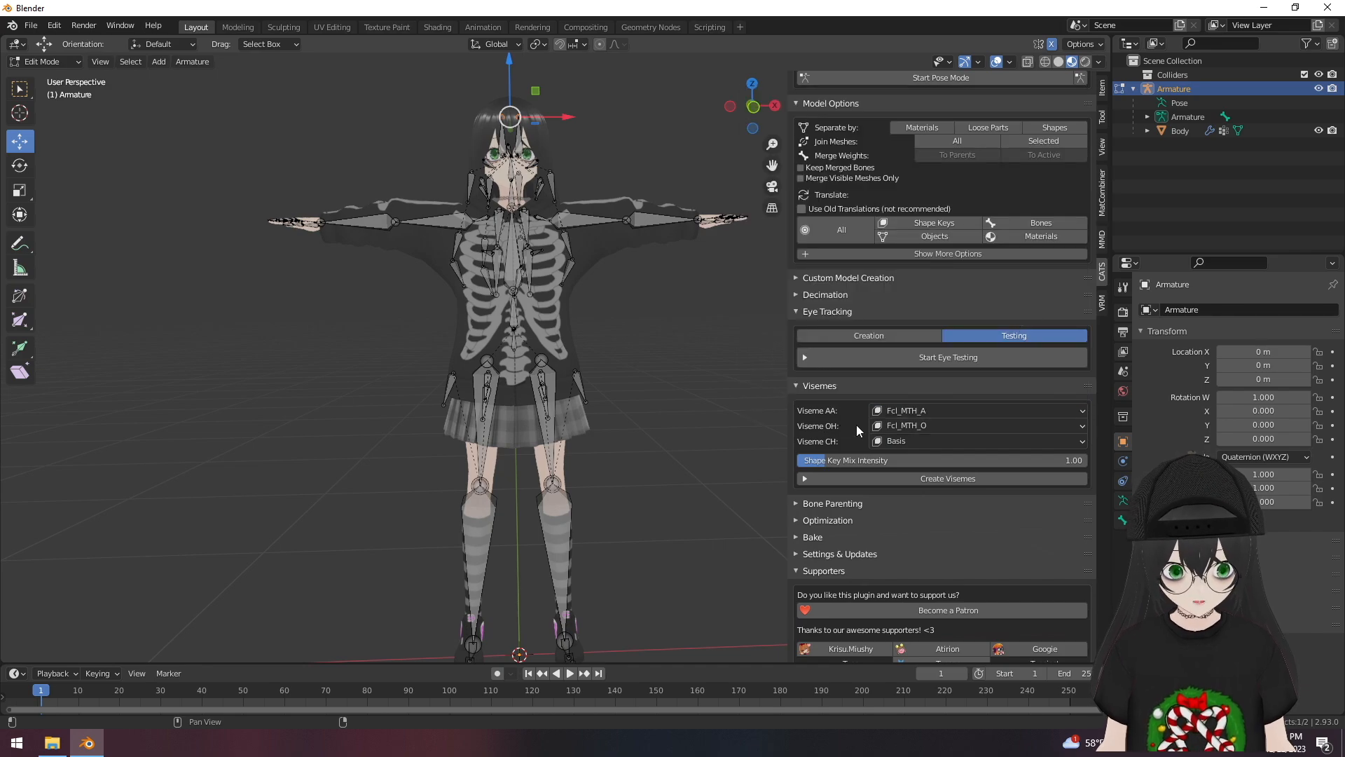
{"action": "left_click", "coordinate": [916, 443]}
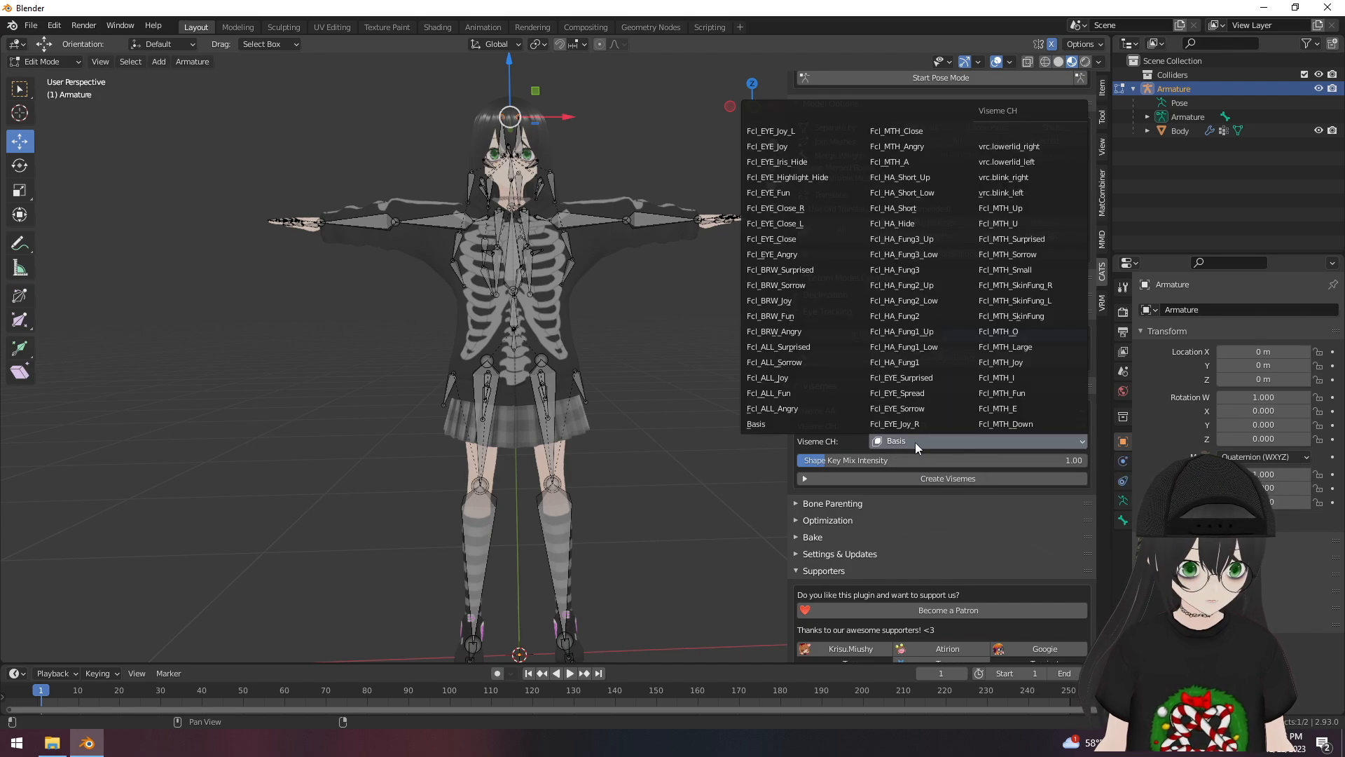
{"action": "left_click", "coordinate": [1015, 376]}
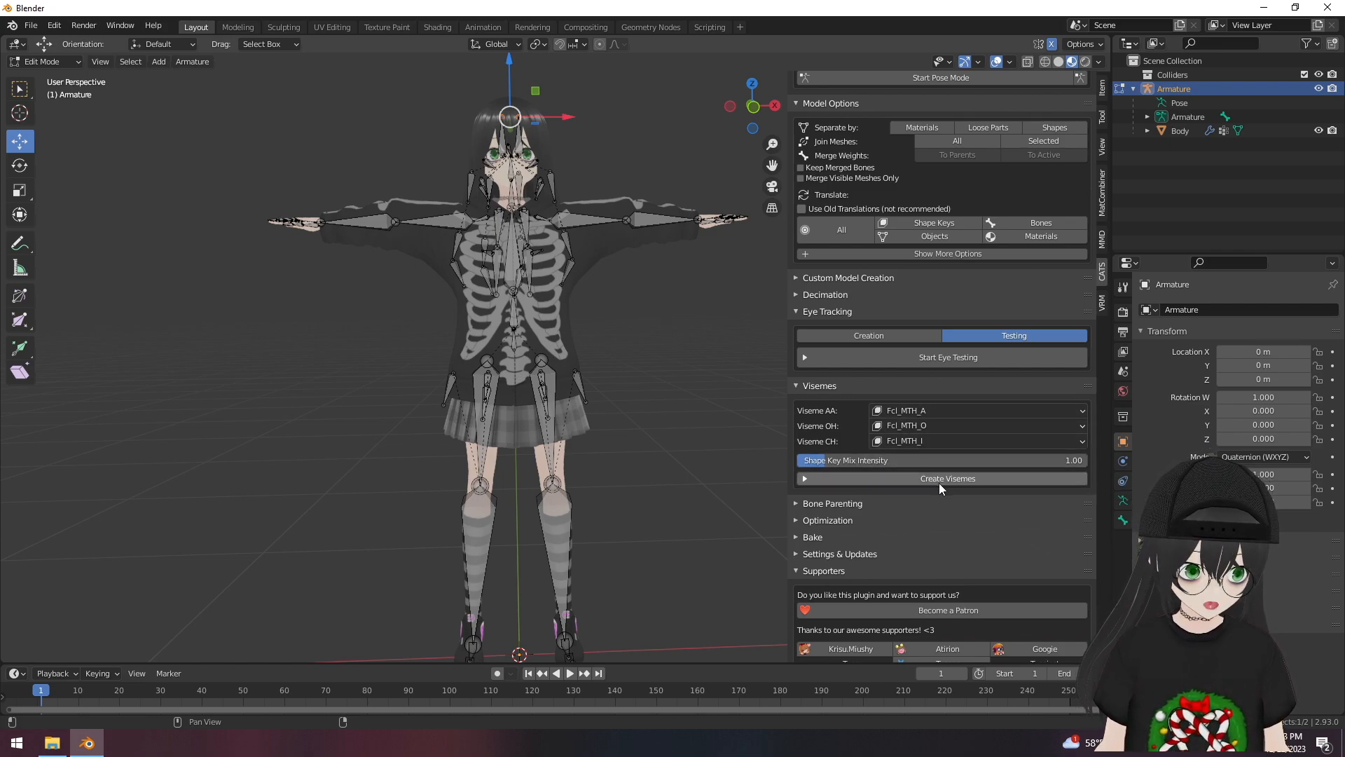
{"action": "left_click", "coordinate": [943, 478]}
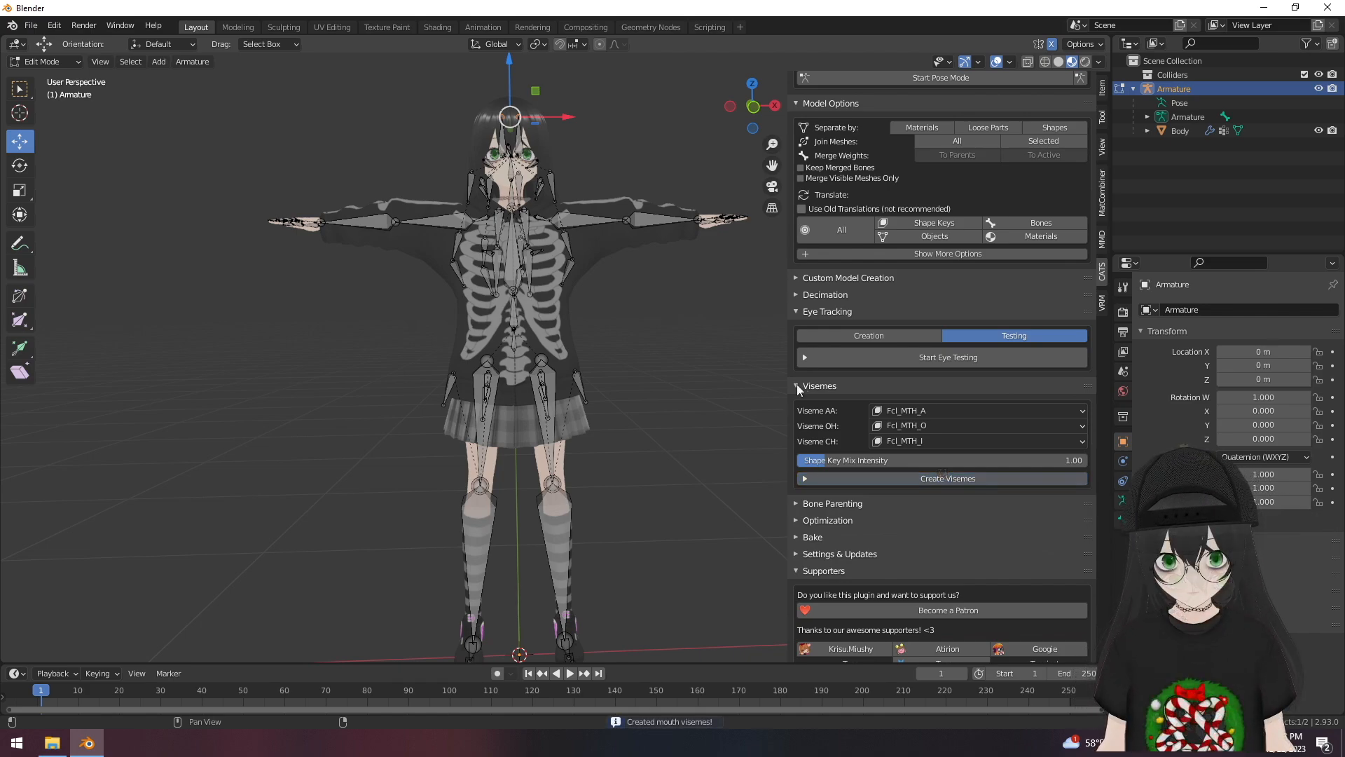
- Collapse the Visemes and Eye Tracking sections and narrow the Cats sidebar to enlarge the viewport
{"action": "left_click", "coordinate": [797, 385]}
{"action": "left_click", "coordinate": [796, 311]}
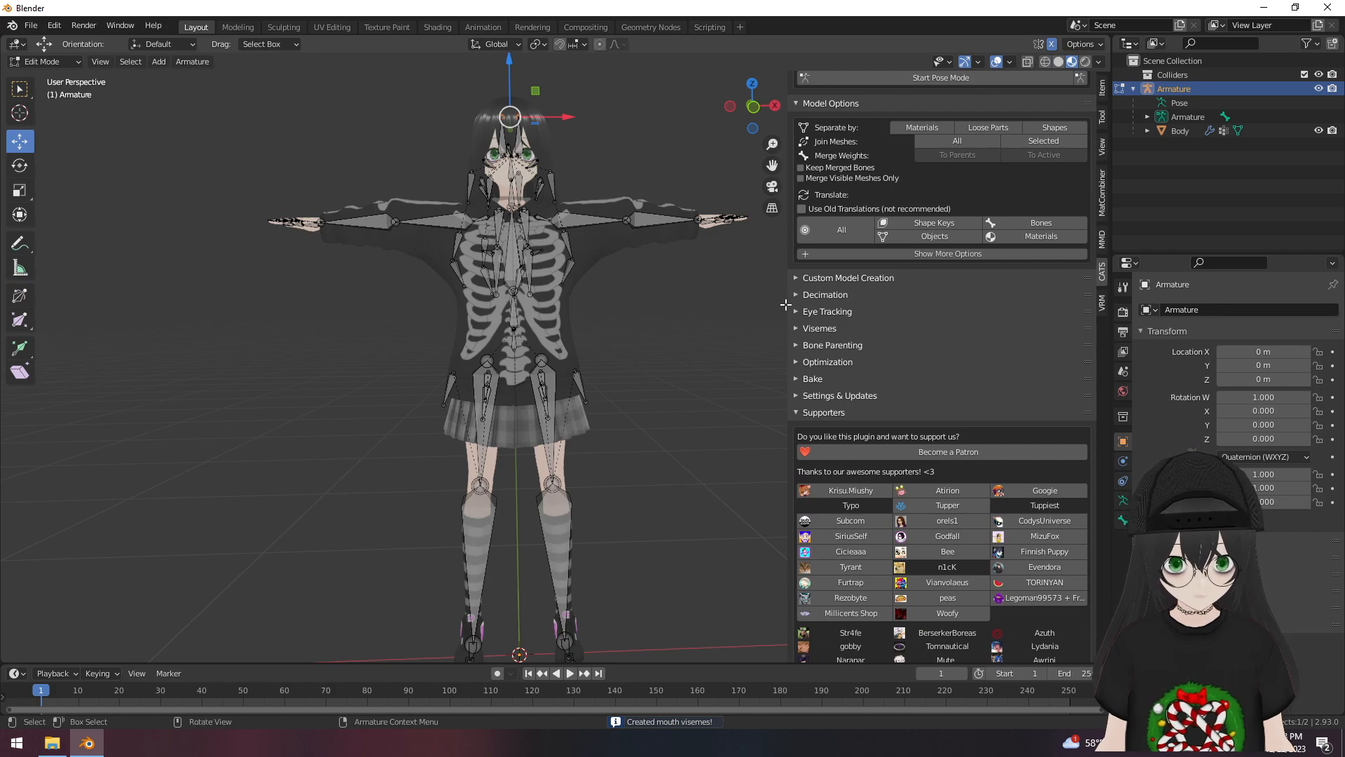
{"action": "left_click_drag", "start_coordinate": [789, 302], "coordinate": [913, 300]}
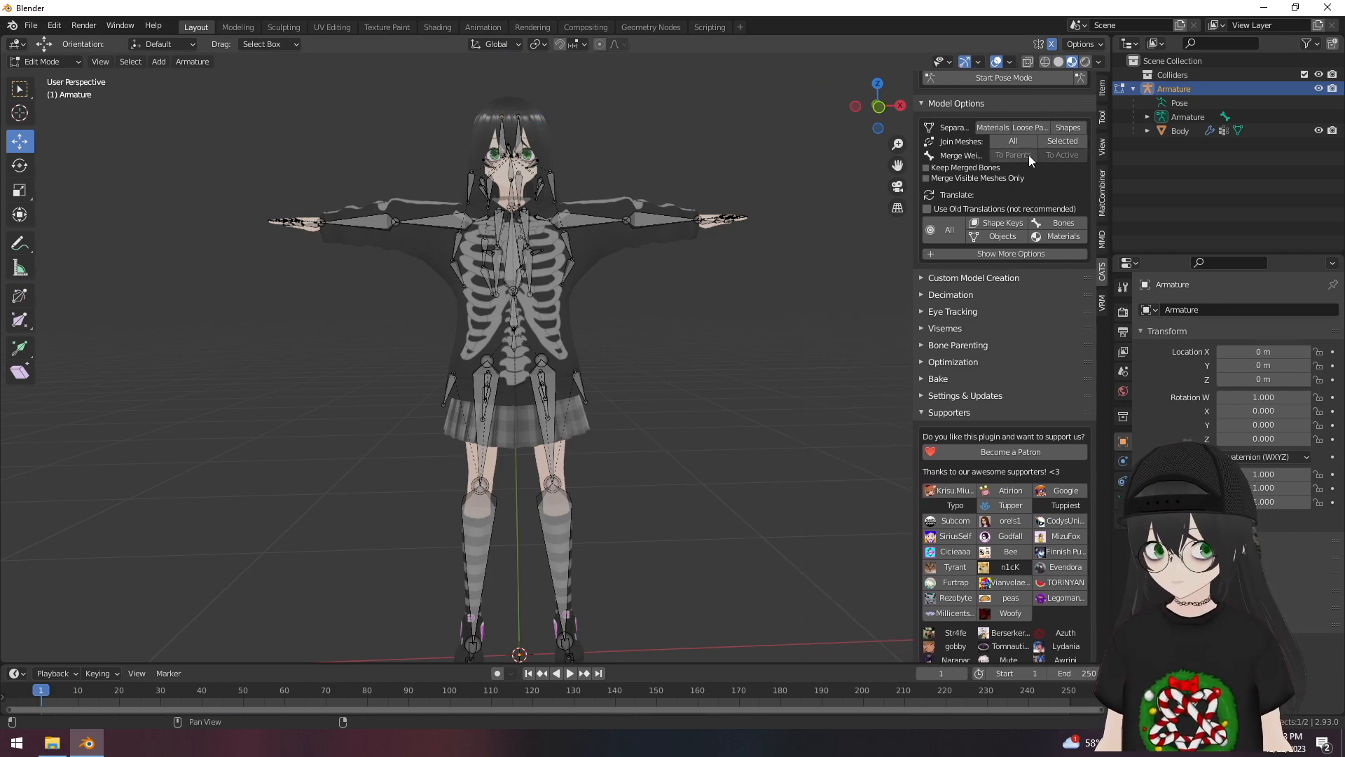
- Hide the armature to view the bare model, and separate the Body mesh by materials with Cats
{"action": "left_click", "coordinate": [1319, 89]}
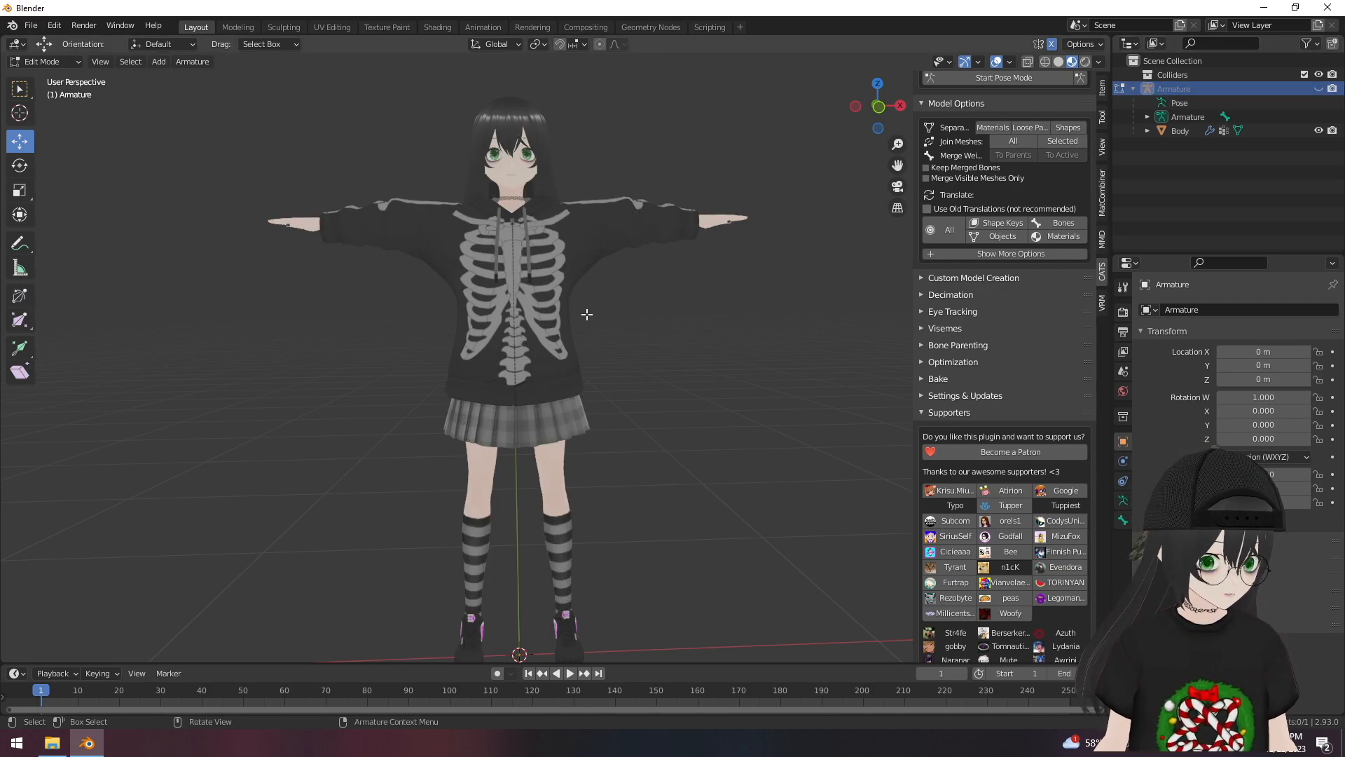
{"action": "middle_click_drag", "start_coordinate": [654, 285], "coordinate": [652, 364], "text": "shift"}
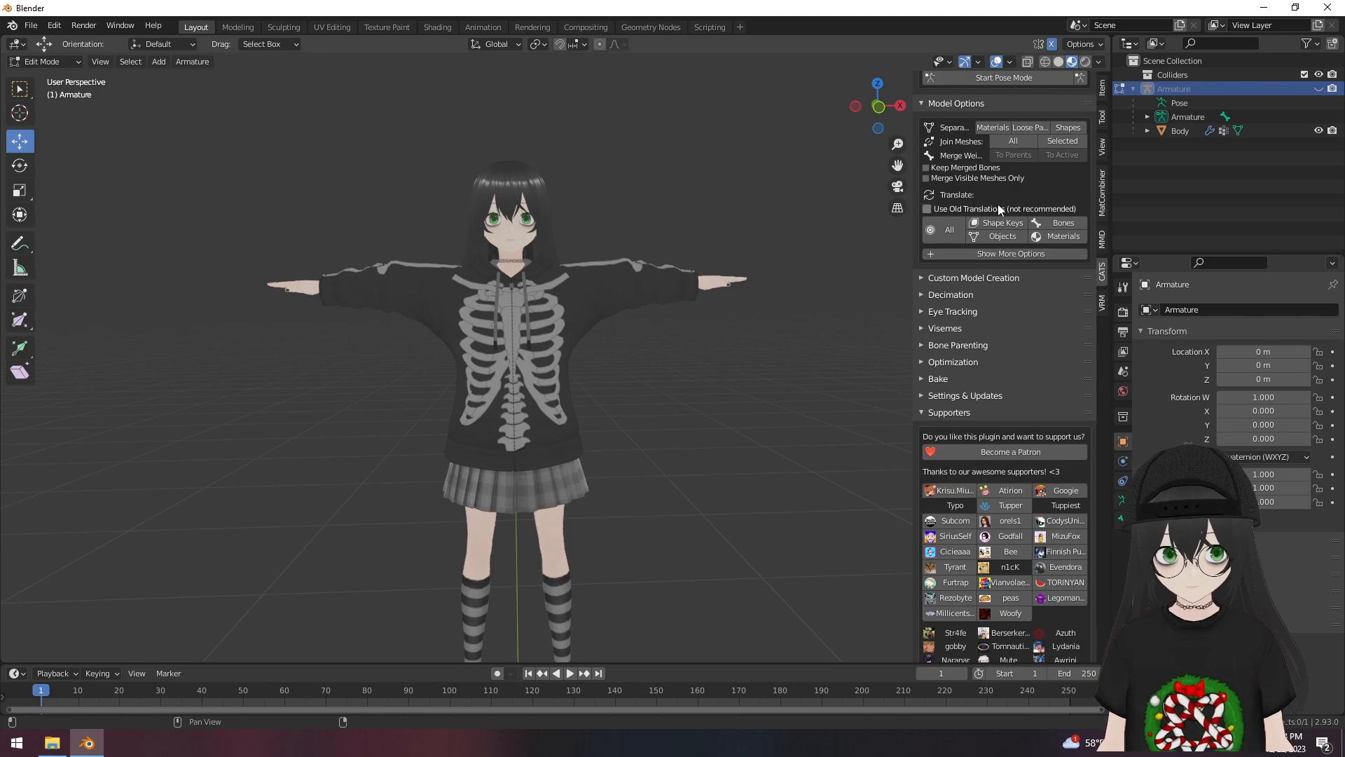
{"action": "left_click", "coordinate": [1177, 131]}
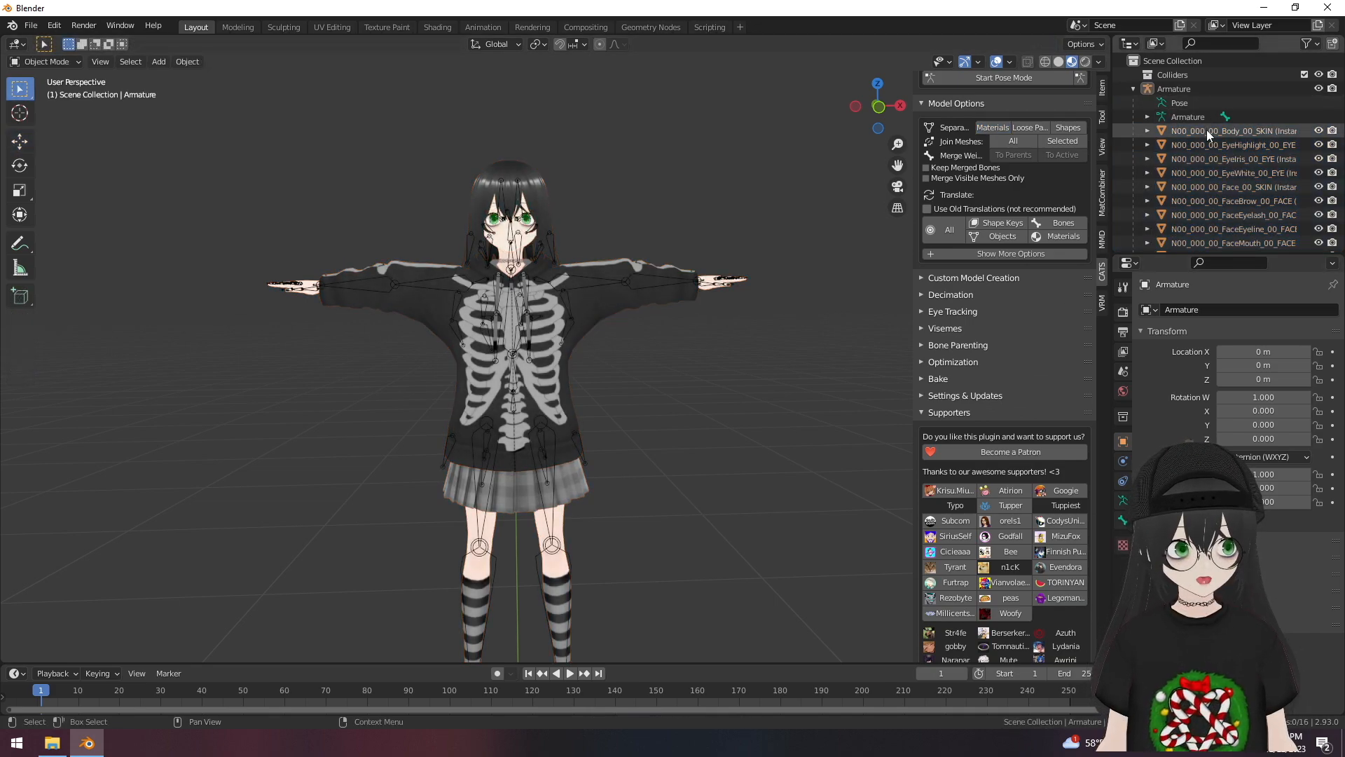
- Inspect the leftover N00_010_01_Onepiece_00_CLOTH mesh on the chest and delete it
{"action": "left_click", "coordinate": [1206, 129]}
{"action": "scroll", "coordinate": [1208, 142], "scroll_direction": "down", "scroll_amount": 3}
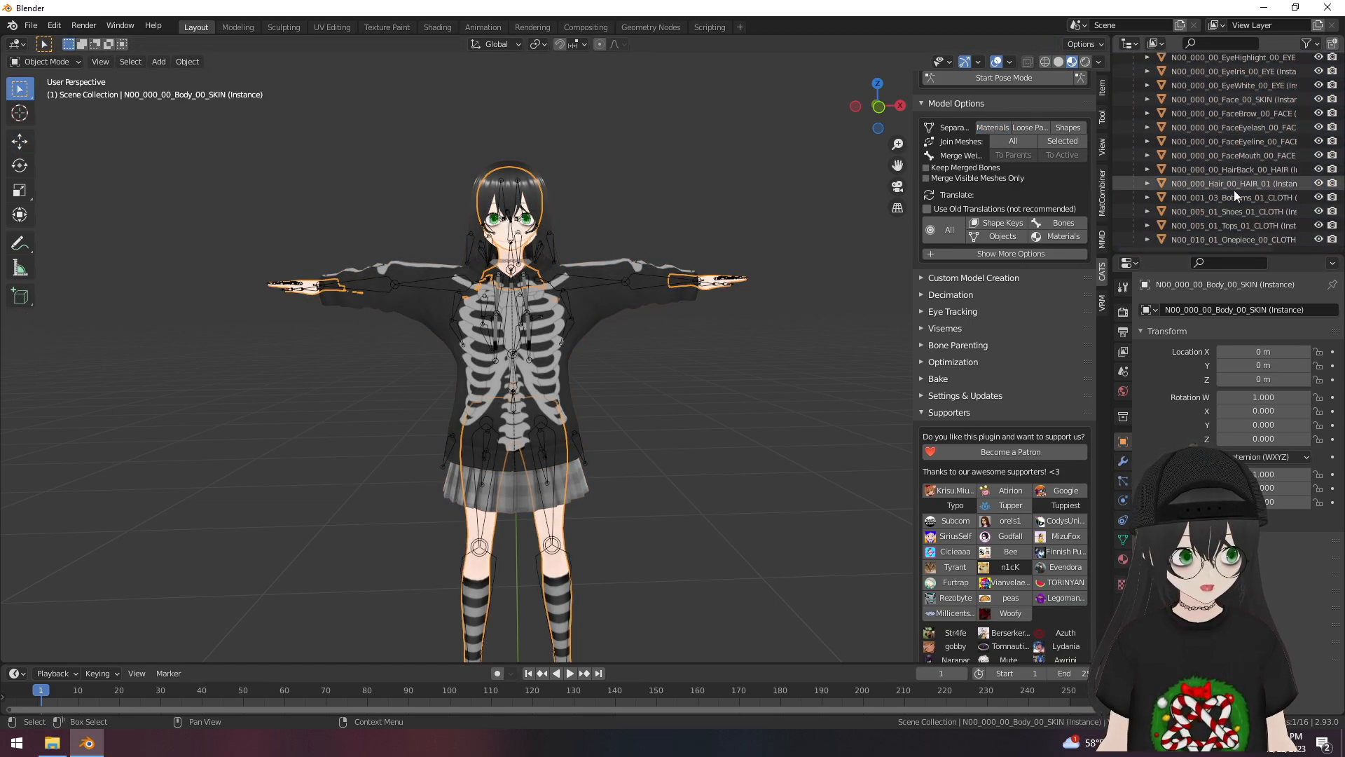
{"action": "left_click", "coordinate": [1245, 240]}
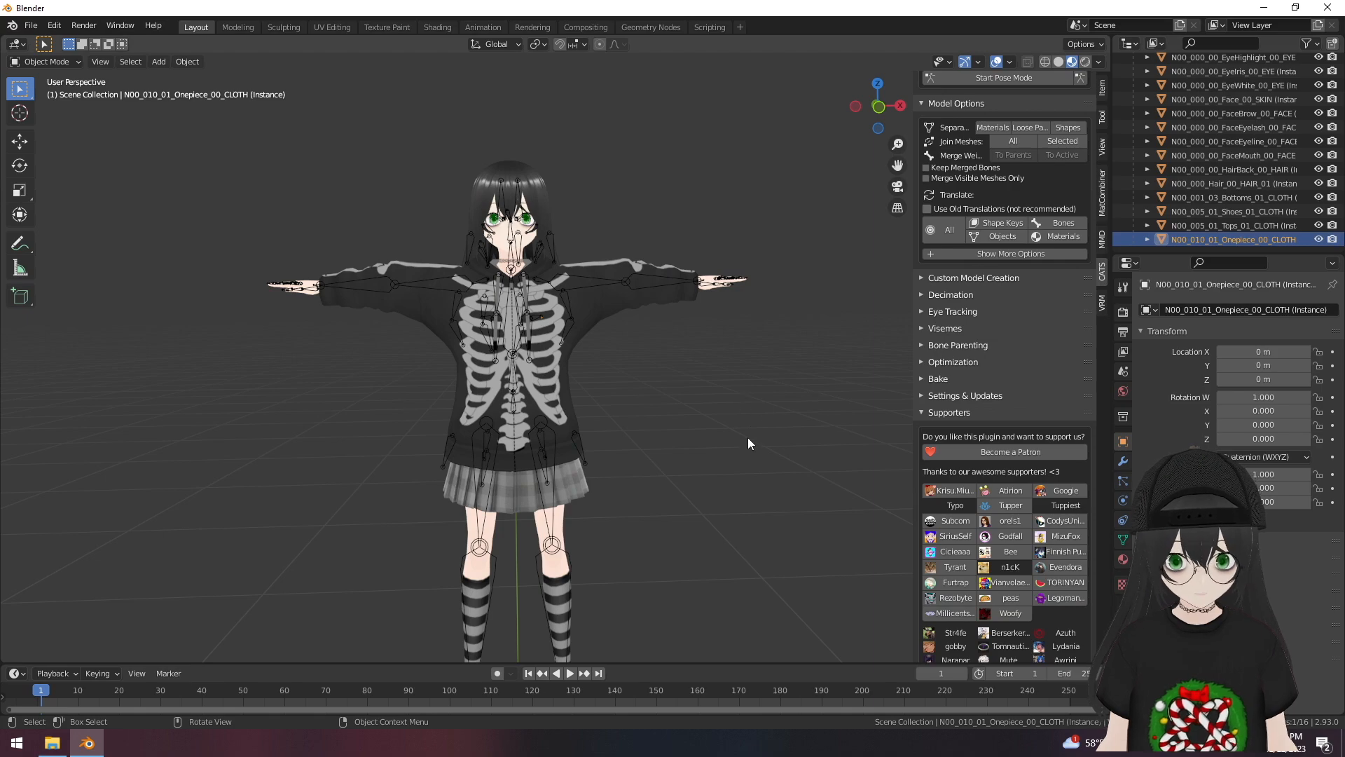
{"action": "mouse_move", "coordinate": [753, 424]}
{"action": "middle_mouse_down"}
{"action": "mouse_move", "coordinate": [589, 431]}
{"action": "mouse_move", "coordinate": [770, 435]}
{"action": "middle_mouse_up"}
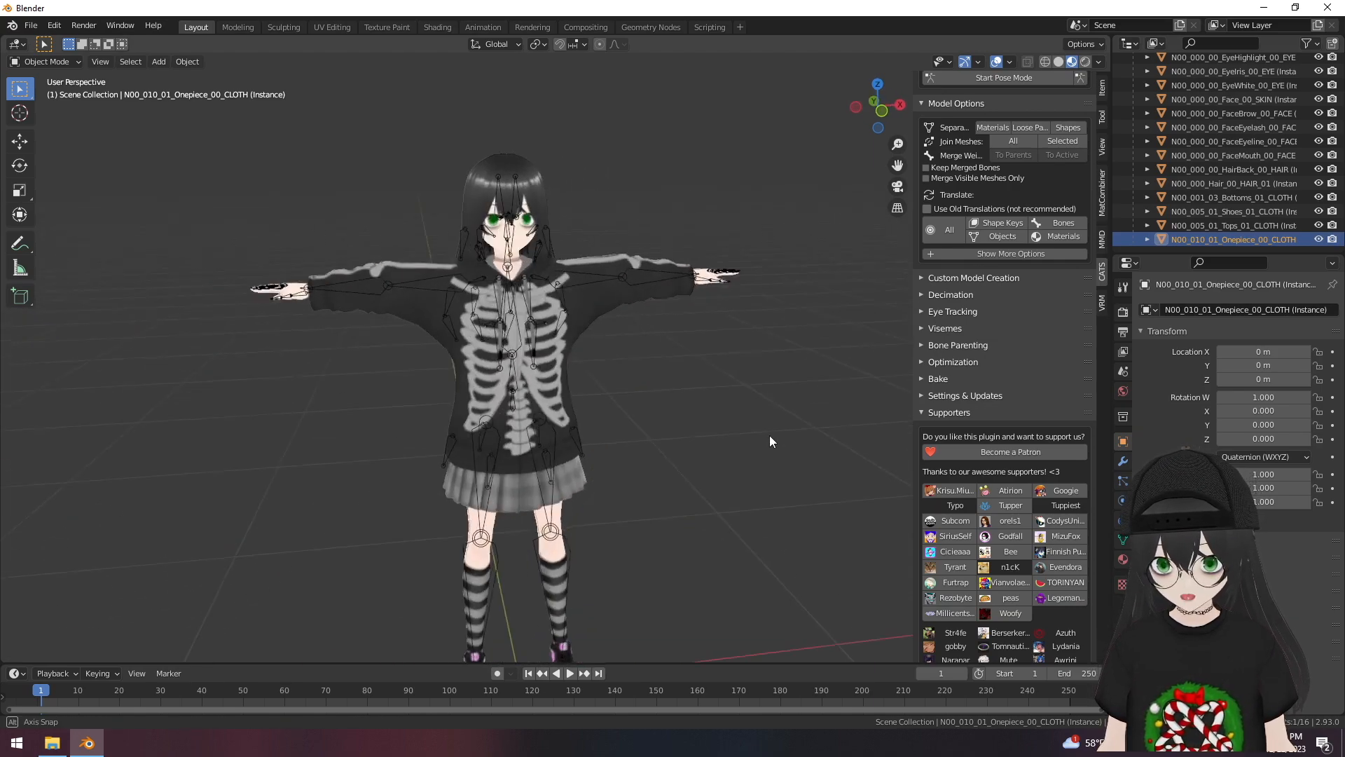
{"action": "scroll", "coordinate": [606, 377], "scroll_direction": "up", "scroll_amount": 8}
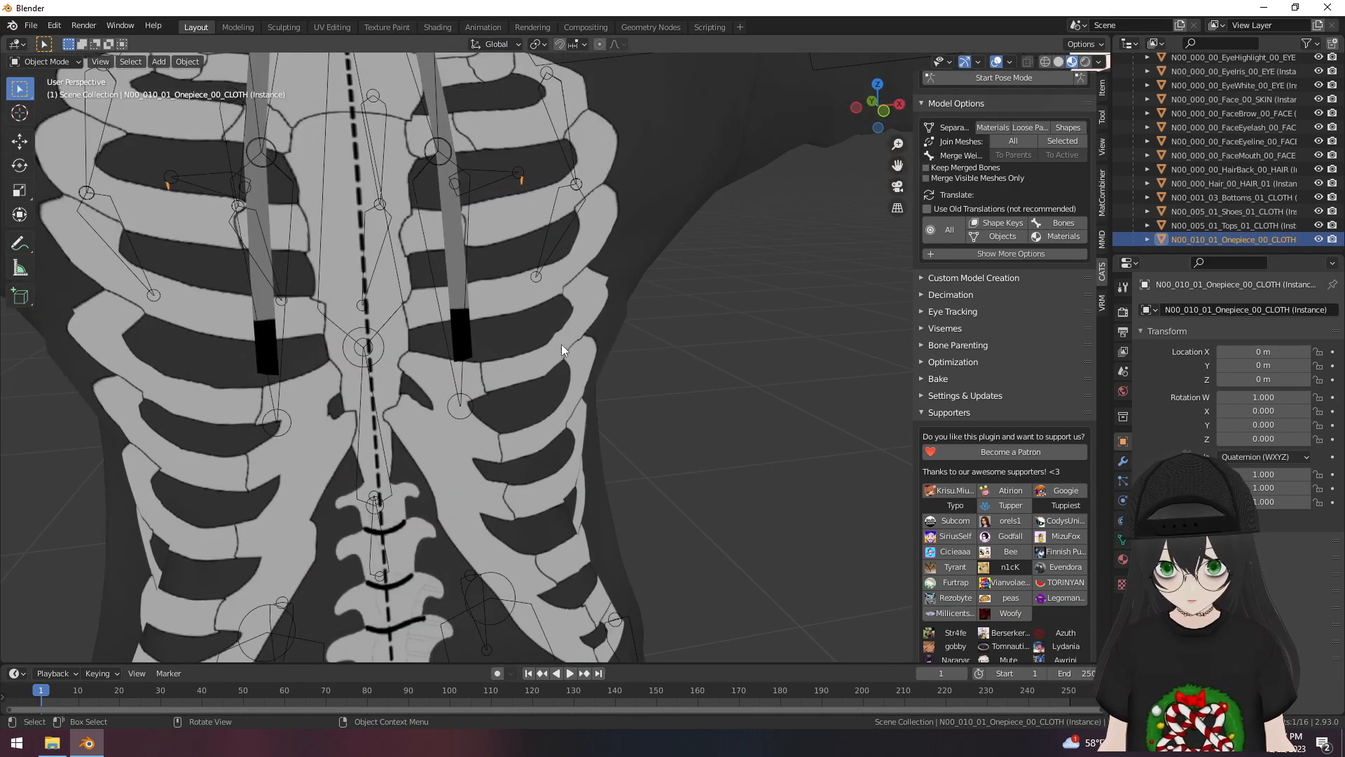
{"action": "middle_click_drag", "start_coordinate": [521, 211], "coordinate": [578, 238]}
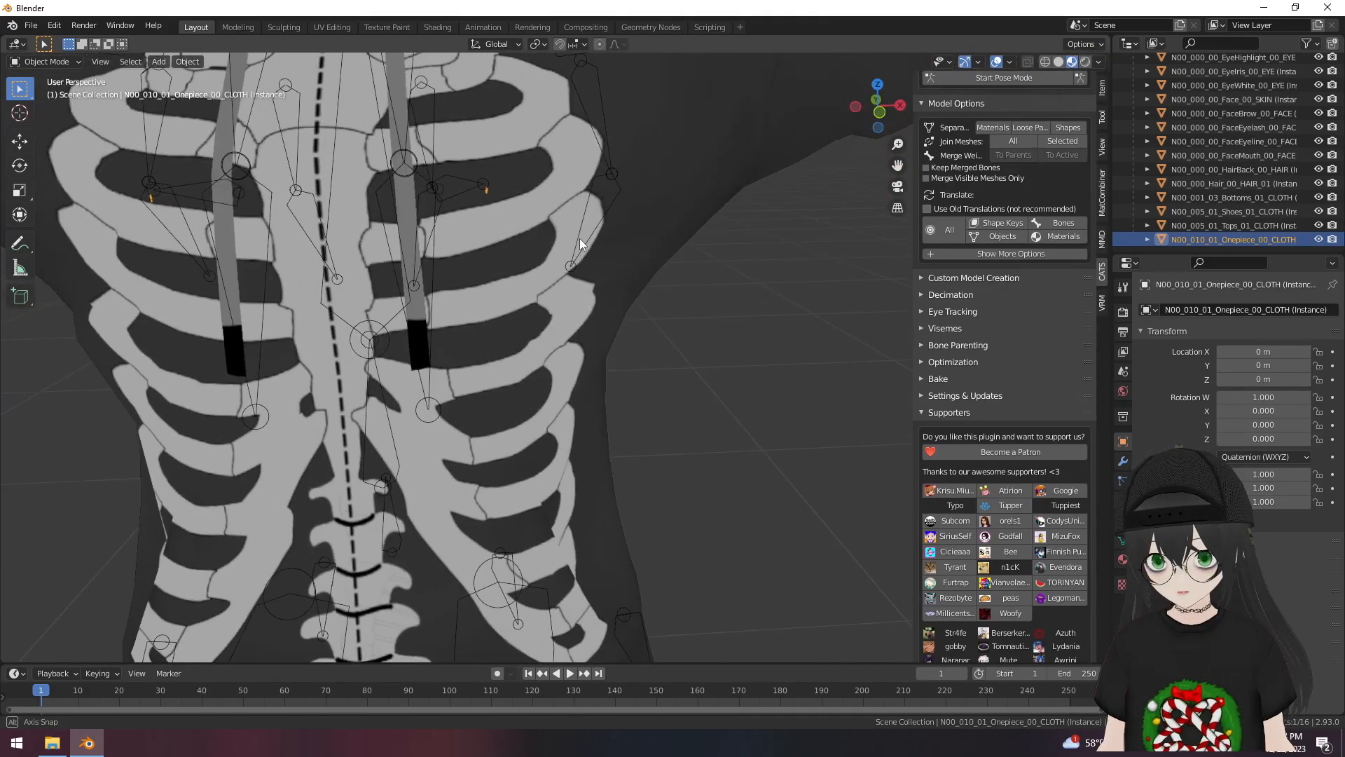
{"action": "scroll", "coordinate": [574, 242], "scroll_direction": "down", "scroll_amount": 5}
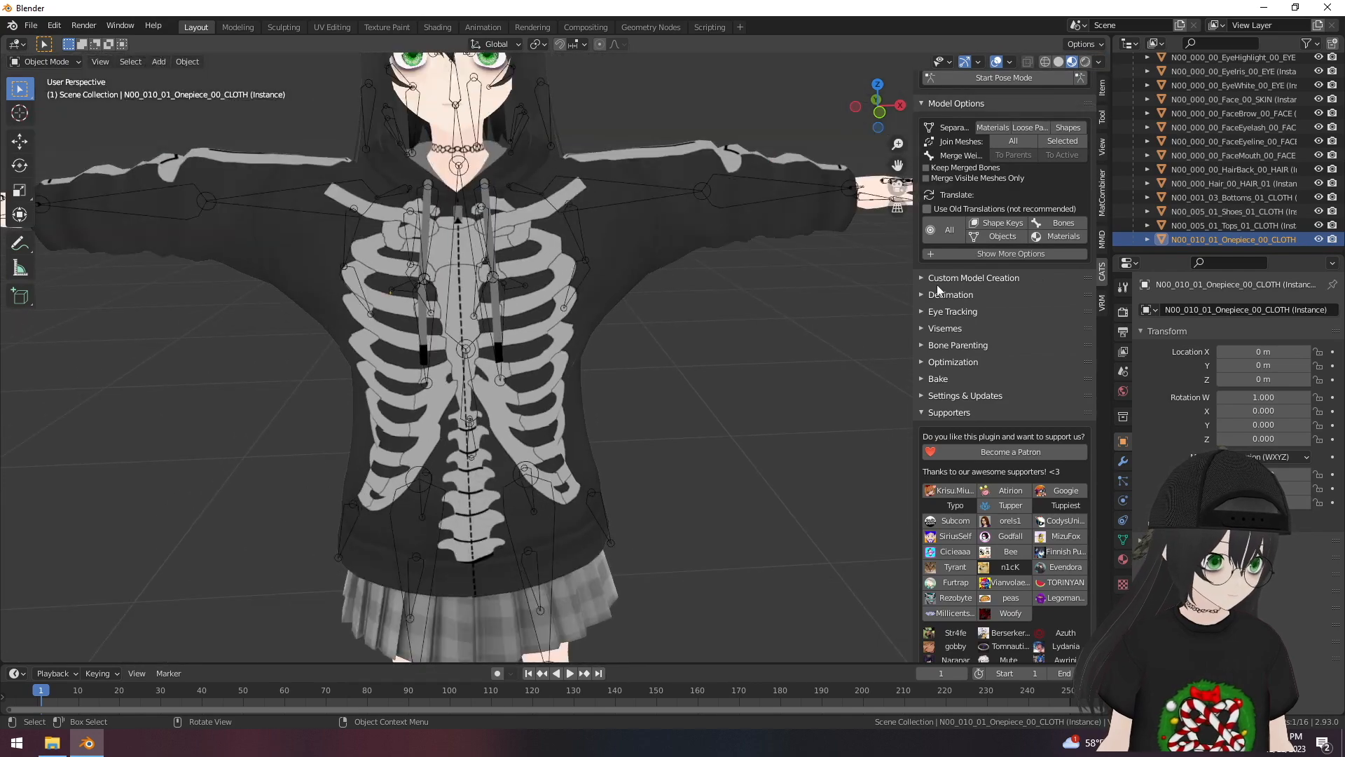
{"action": "right_click", "coordinate": [1201, 243]}
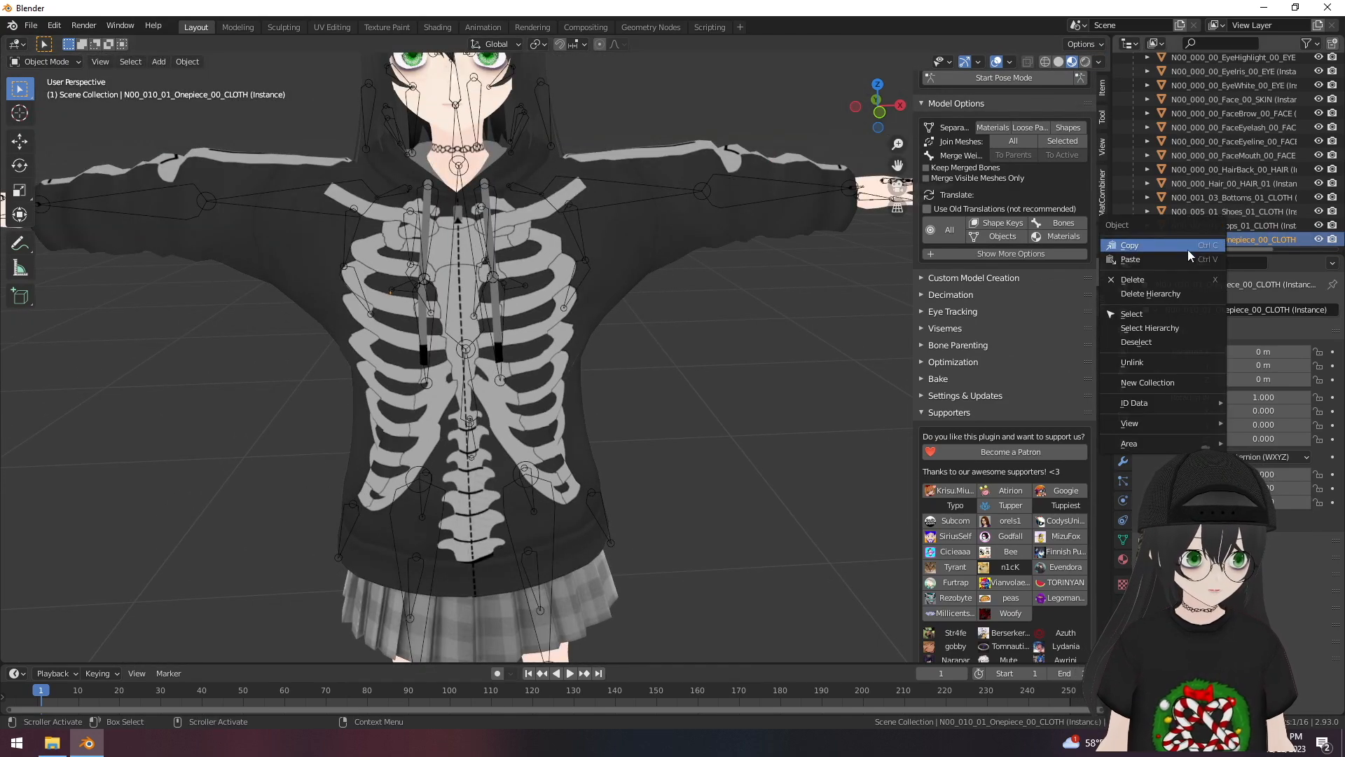
{"action": "left_click", "coordinate": [1146, 280]}
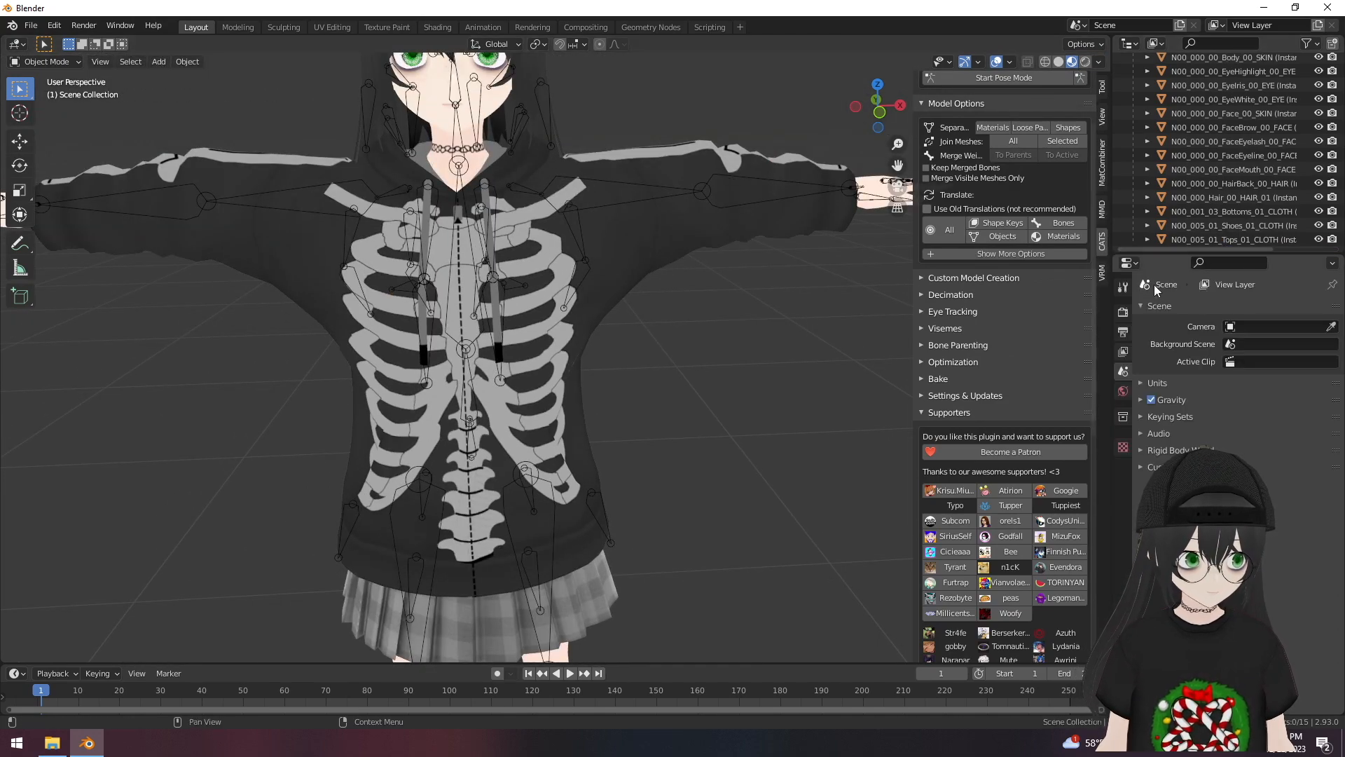
- Add a Decimate modifier to the hoodie mesh N00_005_01_Tops_01_CLOTH
{"action": "left_click", "coordinate": [1219, 239]}
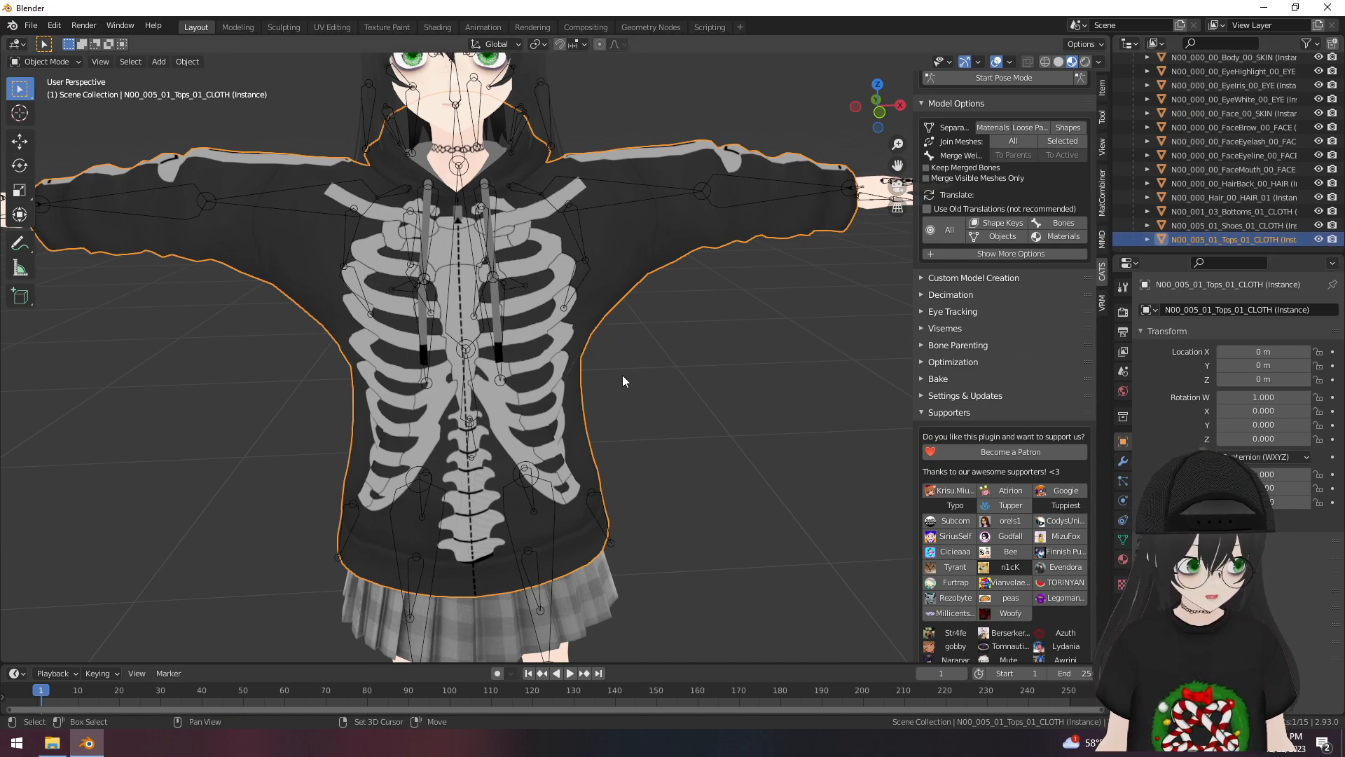
{"action": "middle_click_drag", "start_coordinate": [622, 375], "coordinate": [718, 331], "text": "shift"}
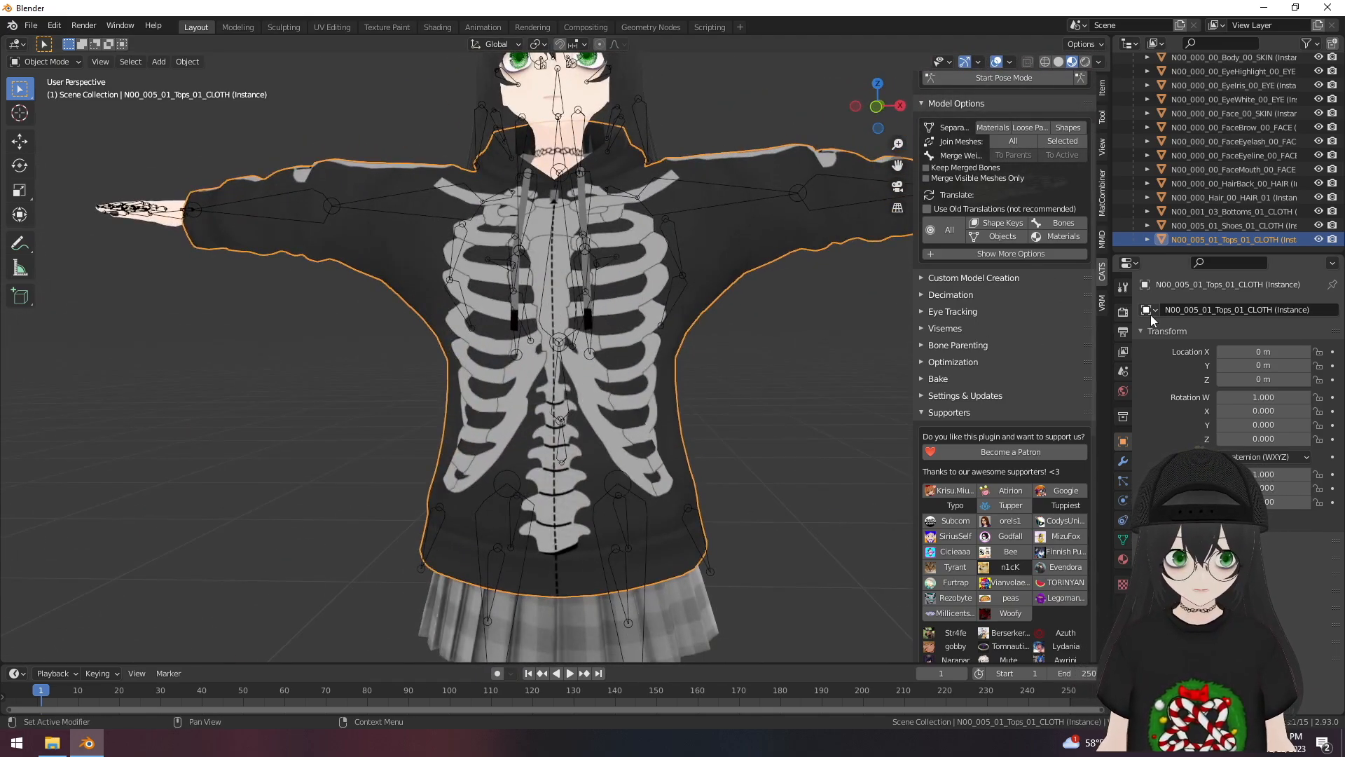
{"action": "left_click", "coordinate": [1122, 462]}
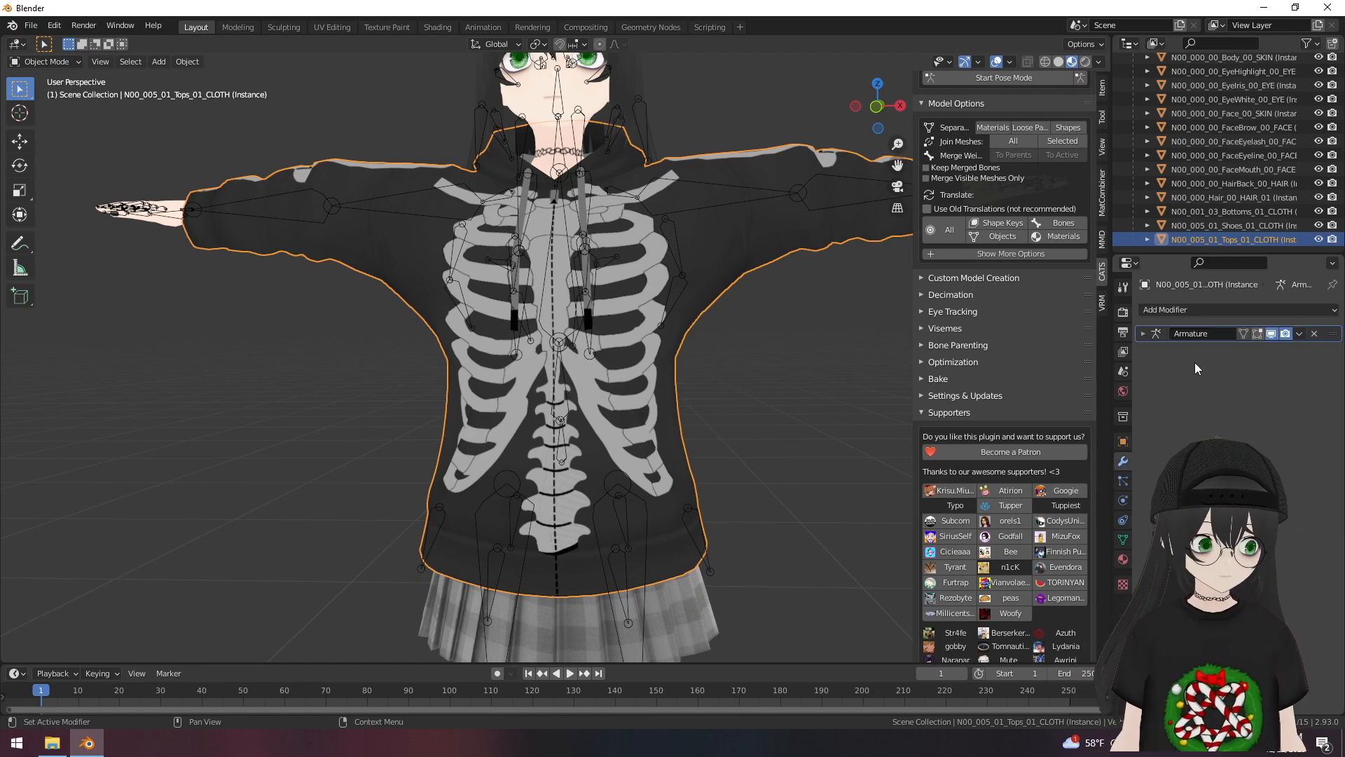
{"action": "left_click", "coordinate": [1177, 307]}
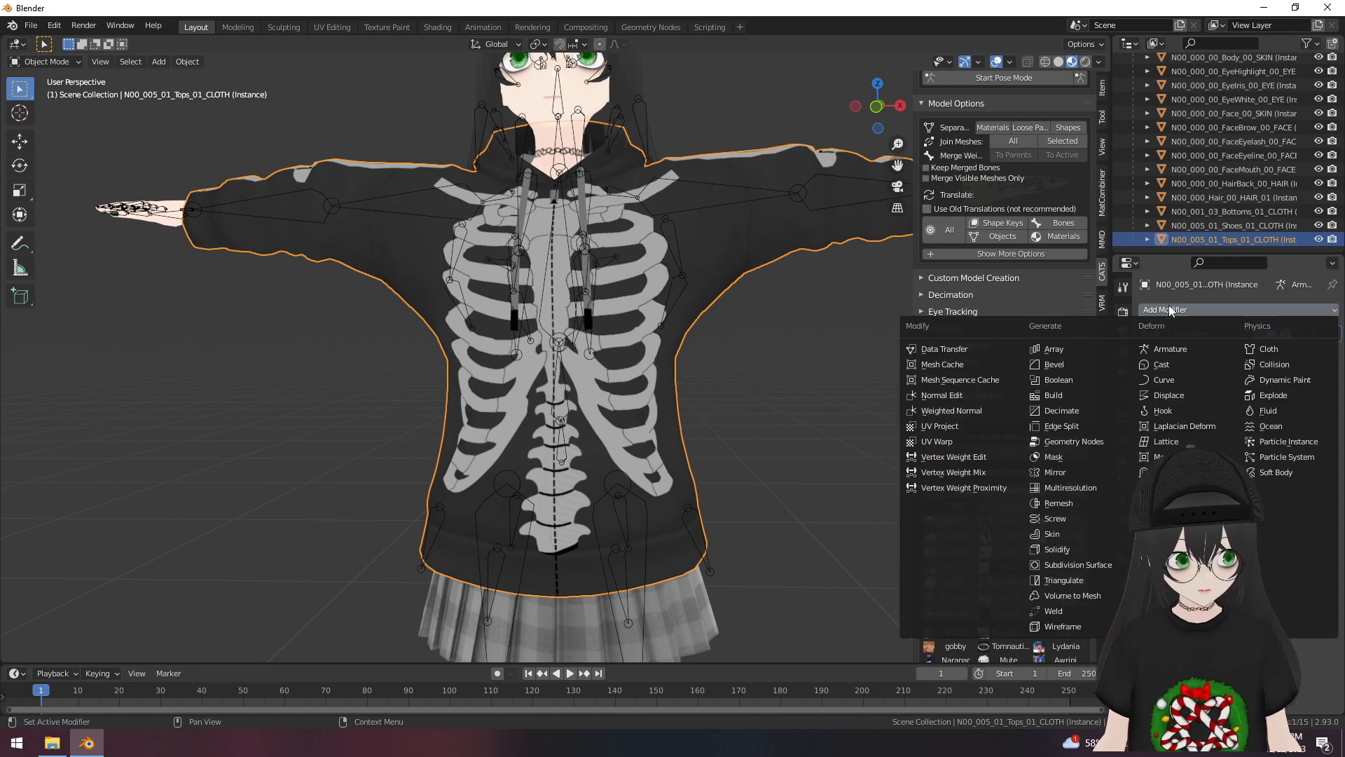
{"action": "left_click", "coordinate": [1082, 414]}
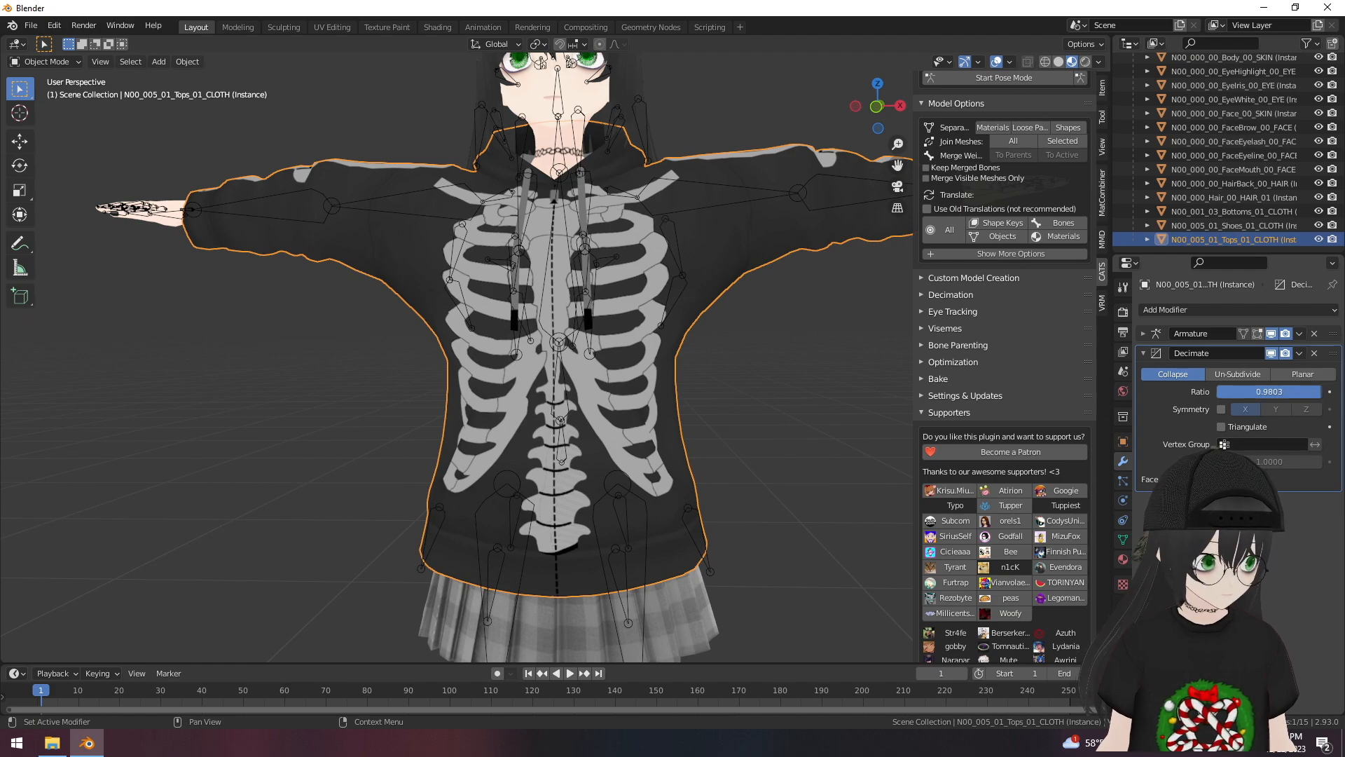
- Test Decimate ratios of 0 and 0.7237 on the hoodie mesh, inspecting the collar, and settle on 0.75
{"action": "left_click_drag", "start_coordinate": [1319, 392], "coordinate": [1220, 392]}
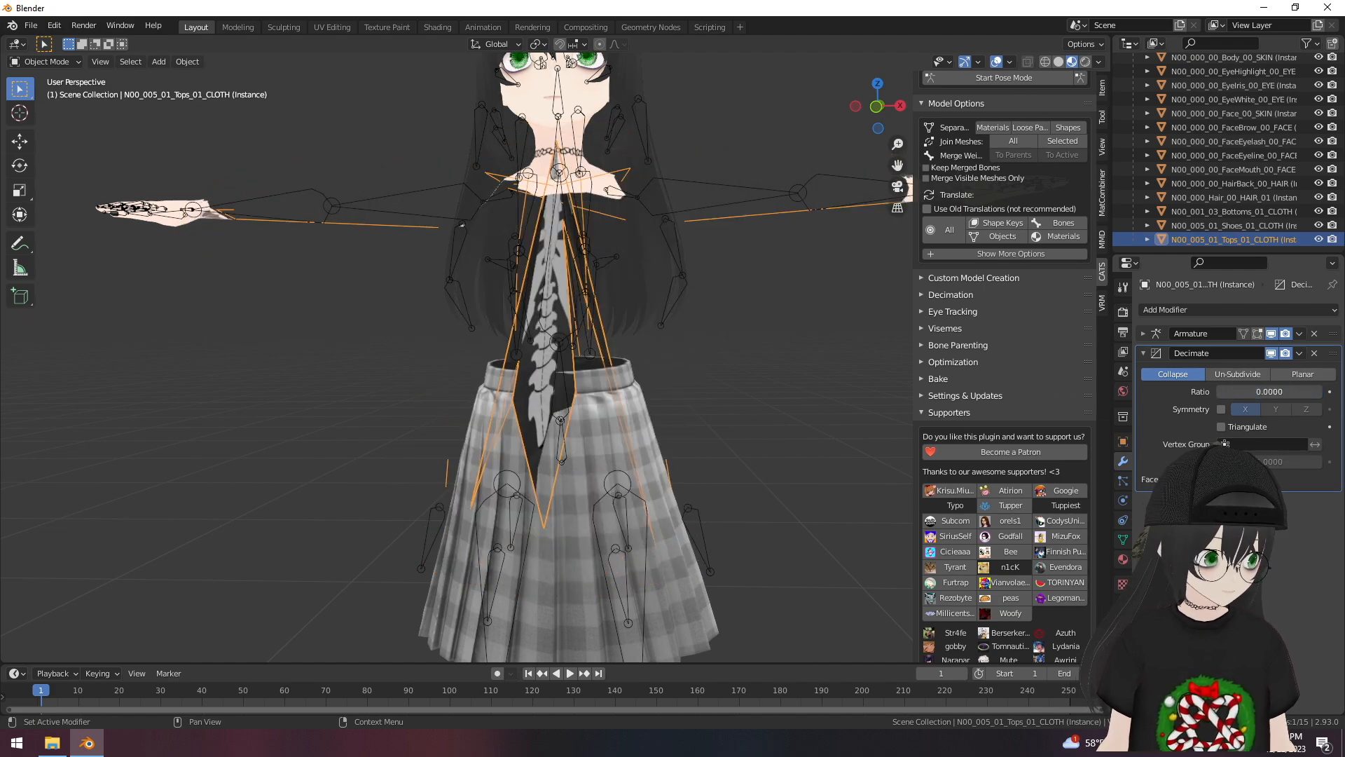
{"action": "key", "text": "ctrl+z"}
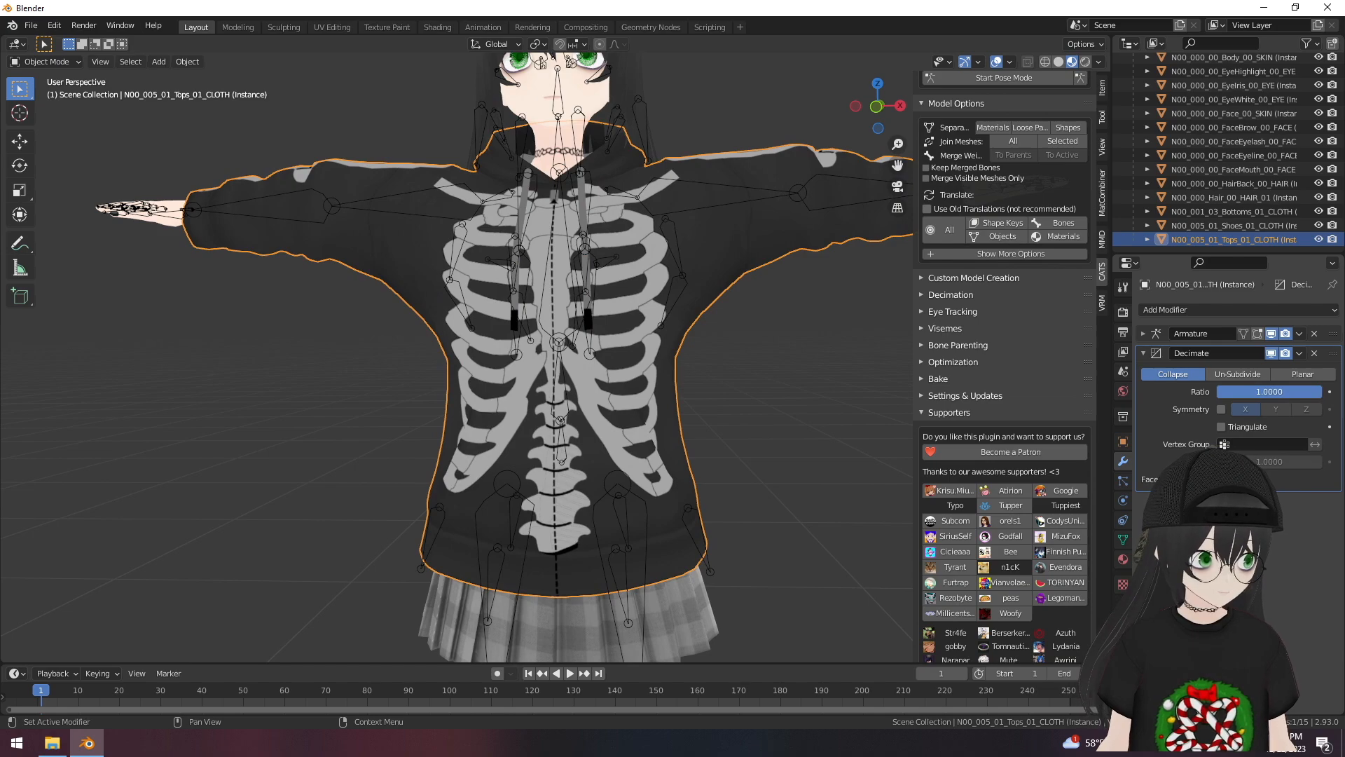
{"action": "left_click_drag", "start_coordinate": [1321, 391], "coordinate": [1292, 391]}
{"action": "middle_click_drag", "start_coordinate": [575, 277], "coordinate": [574, 318]}
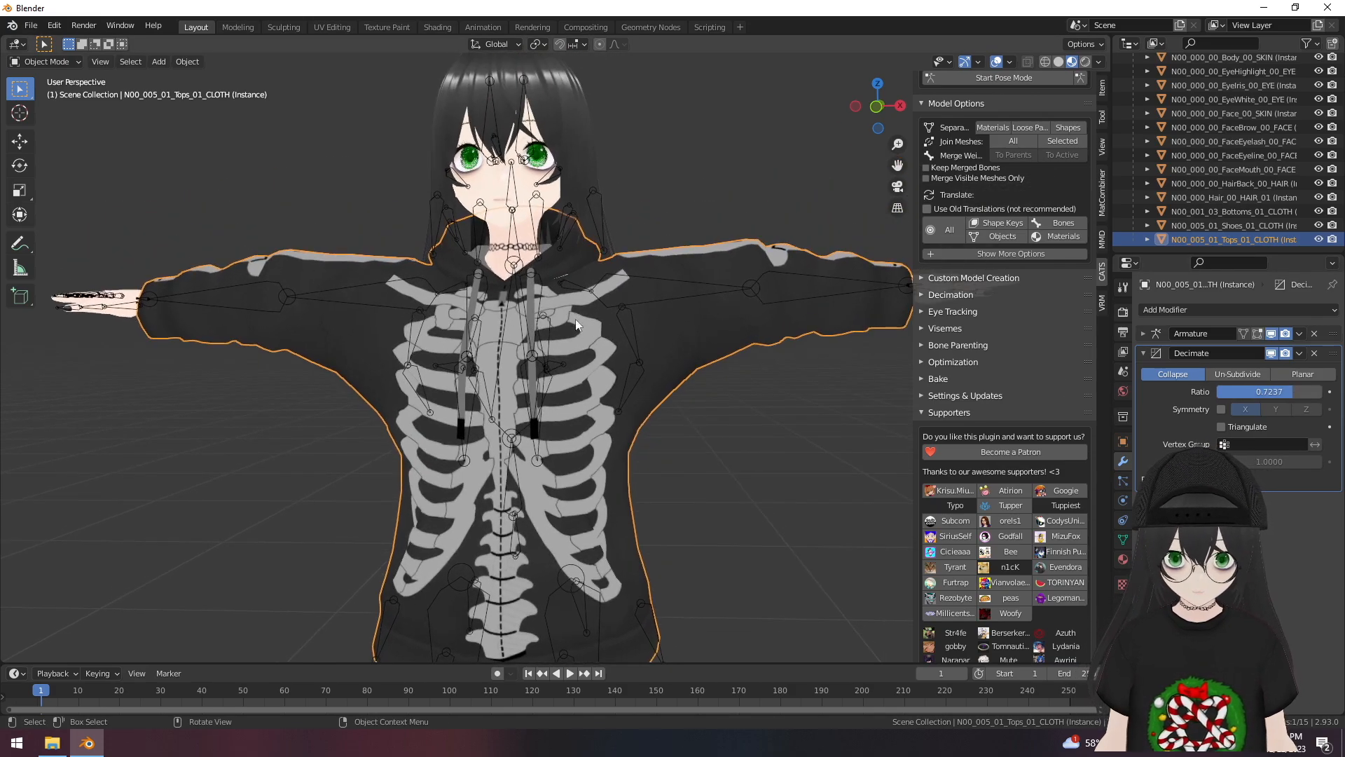
{"action": "scroll", "coordinate": [574, 319], "scroll_direction": "up", "scroll_amount": 7}
{"action": "scroll", "coordinate": [575, 334], "scroll_direction": "down", "scroll_amount": 4}
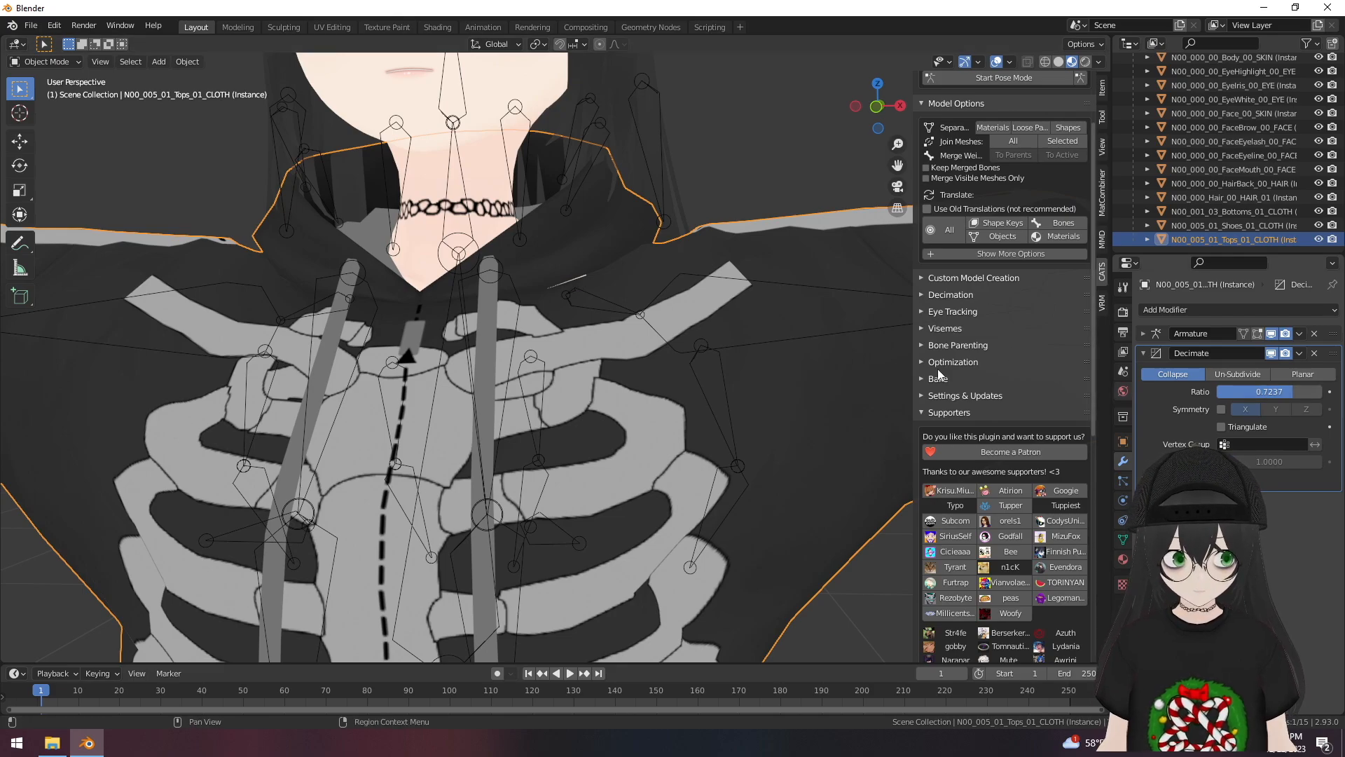
{"action": "middle_click_drag", "start_coordinate": [574, 280], "coordinate": [609, 319]}
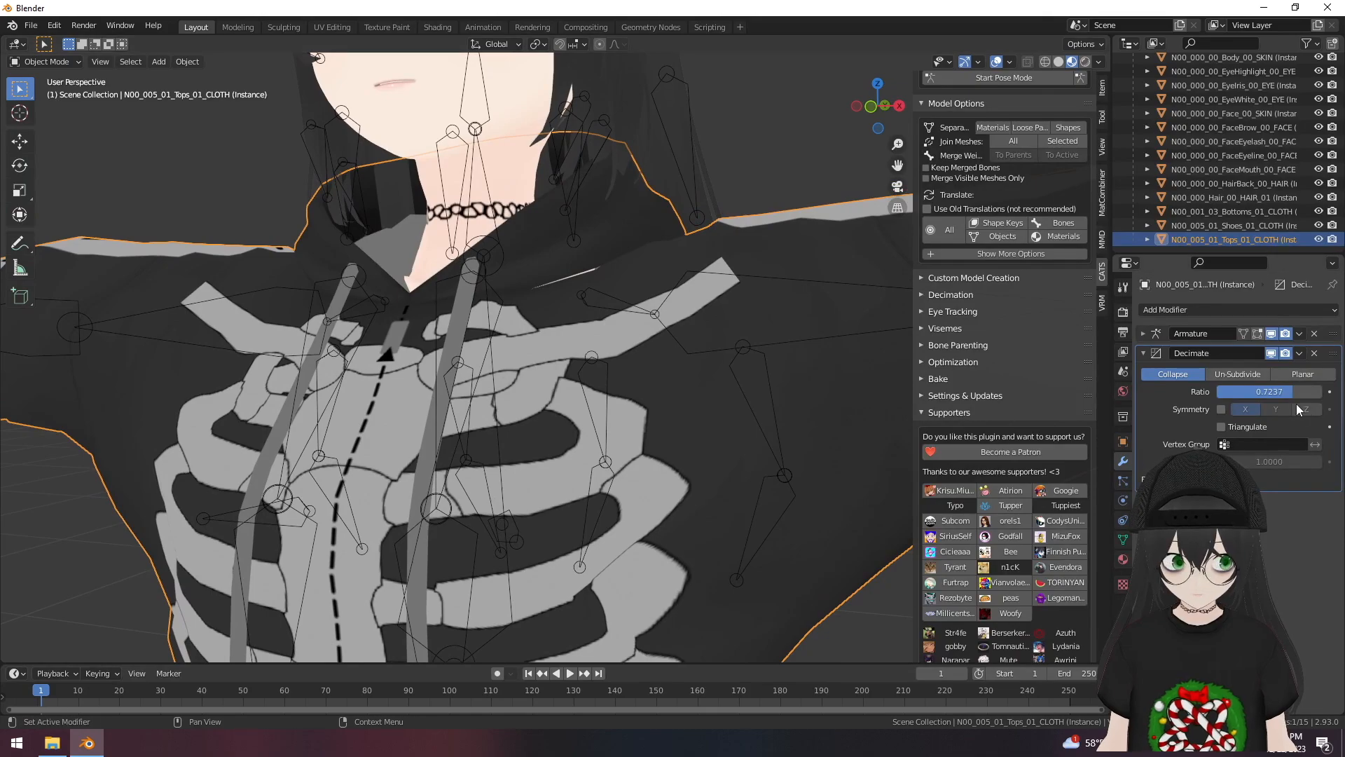
{"action": "left_click_drag", "start_coordinate": [1269, 391], "coordinate": [1278, 392]}
{"action": "scroll", "coordinate": [733, 436], "scroll_direction": "down", "scroll_amount": 10}
{"action": "middle_click_drag", "start_coordinate": [604, 444], "coordinate": [642, 444]}
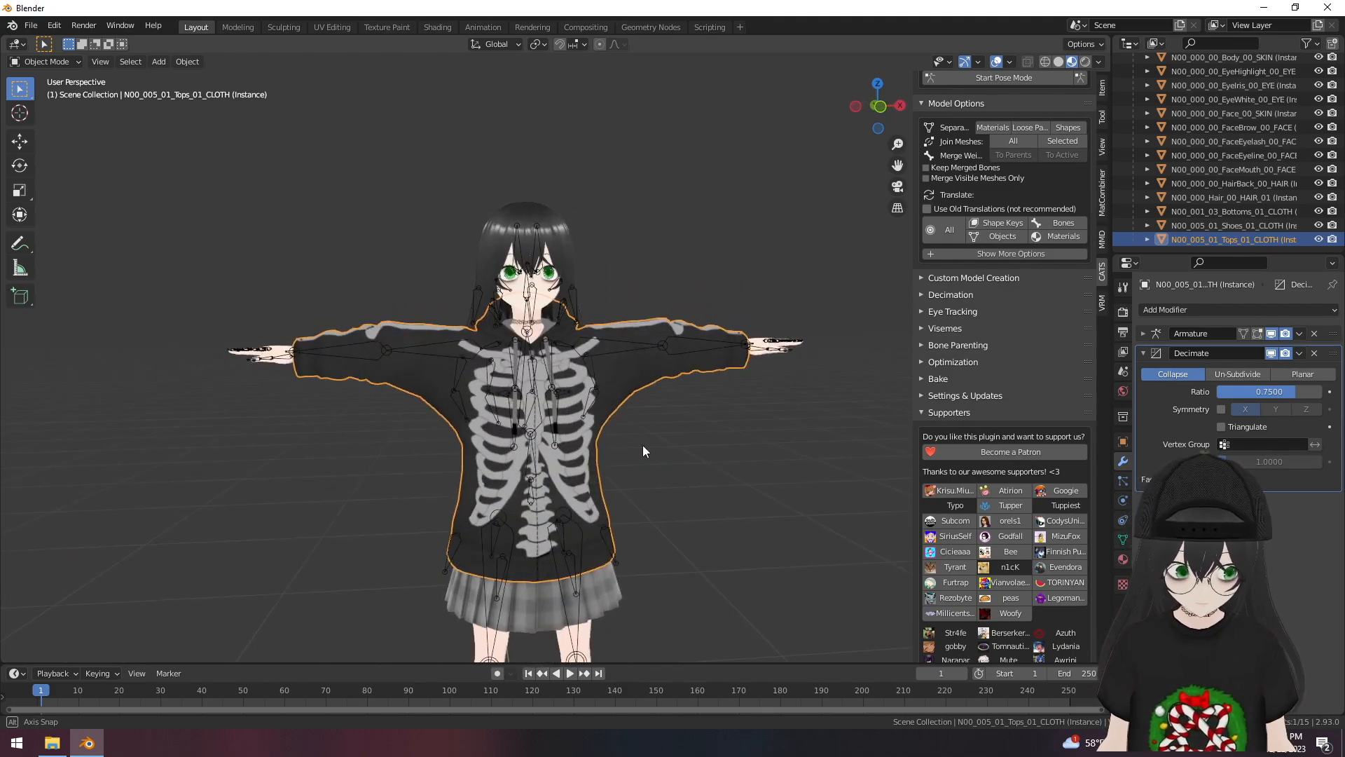
- Add a Decimate modifier to the shoes mesh N00_005_01_Shoes_01_CLOTH and inspect the shoes up close
{"action": "left_click", "coordinate": [1239, 226]}
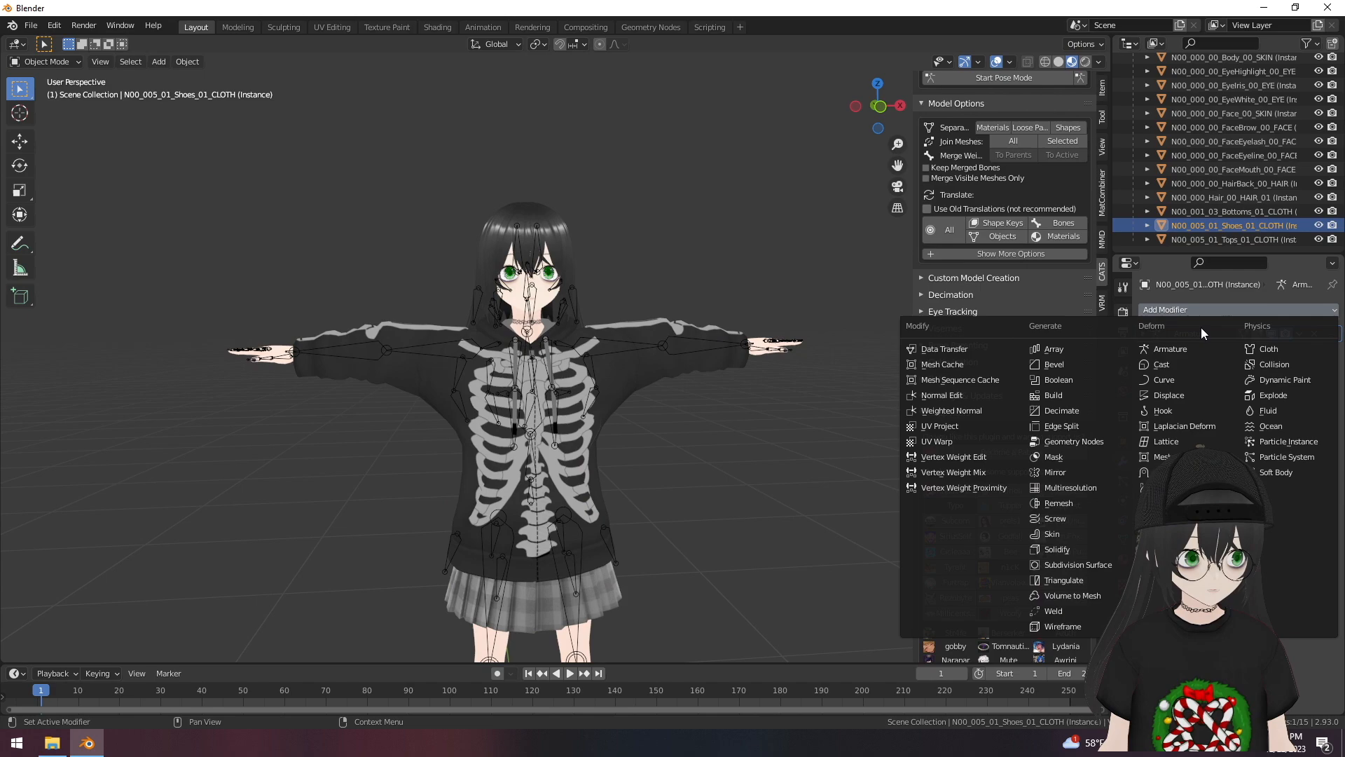
{"action": "left_click", "coordinate": [1079, 412]}
{"action": "middle_click_drag", "start_coordinate": [783, 466], "coordinate": [704, 238]}
{"action": "middle_click_drag", "start_coordinate": [699, 459], "coordinate": [688, 318], "text": "shift"}
{"action": "scroll", "coordinate": [649, 376], "scroll_direction": "up", "scroll_amount": 3}
{"action": "scroll", "coordinate": [649, 376], "scroll_direction": "up", "scroll_amount": 2}
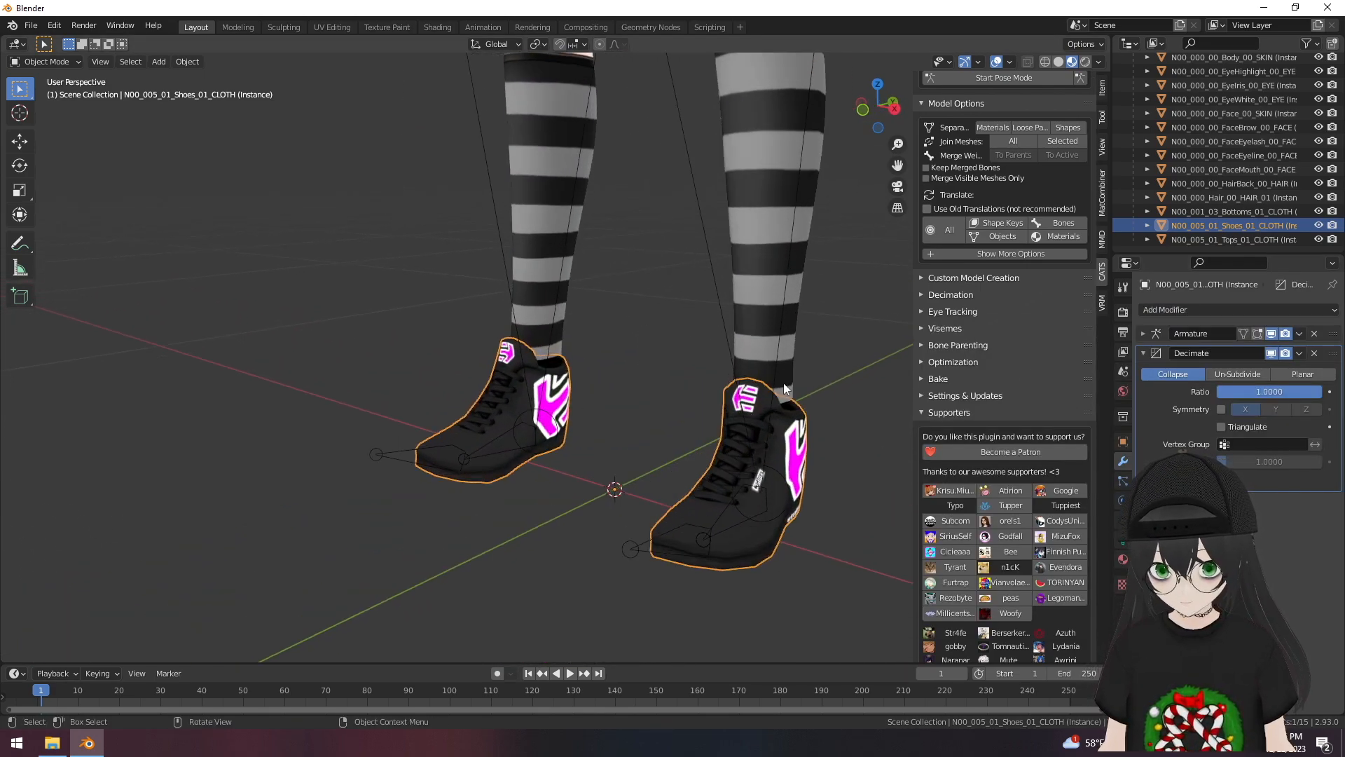
{"action": "scroll", "coordinate": [742, 375], "scroll_direction": "up", "scroll_amount": 2}
{"action": "middle_click_drag", "start_coordinate": [784, 382], "coordinate": [561, 333]}
{"action": "middle_click_drag", "start_coordinate": [554, 336], "coordinate": [511, 339]}
{"action": "middle_click_drag", "start_coordinate": [511, 338], "coordinate": [496, 340]}
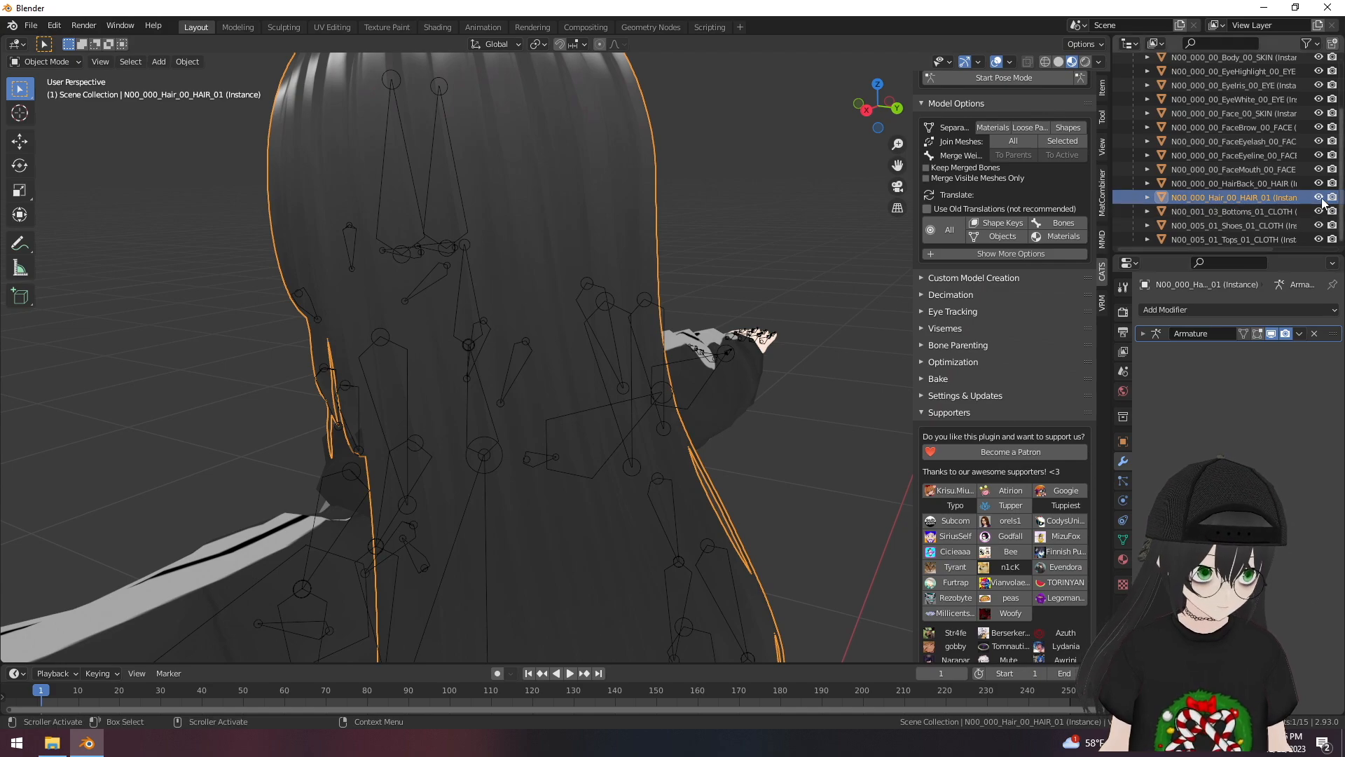
- Hide and show the N00_000_Hair_00_HAIR_01 mesh to check what it covers, and add a Decimate modifier to it
{"action": "key", "text": "h"}
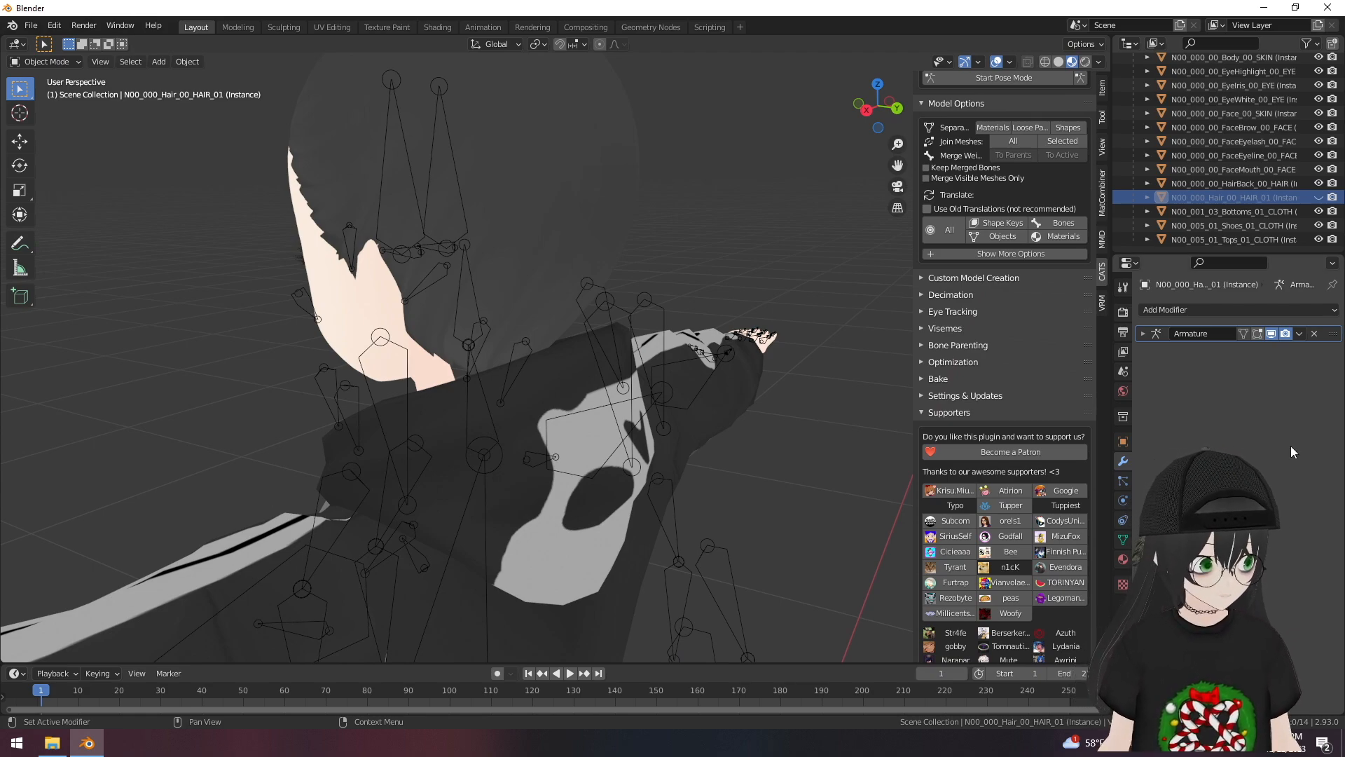
{"action": "left_click", "coordinate": [1319, 197]}
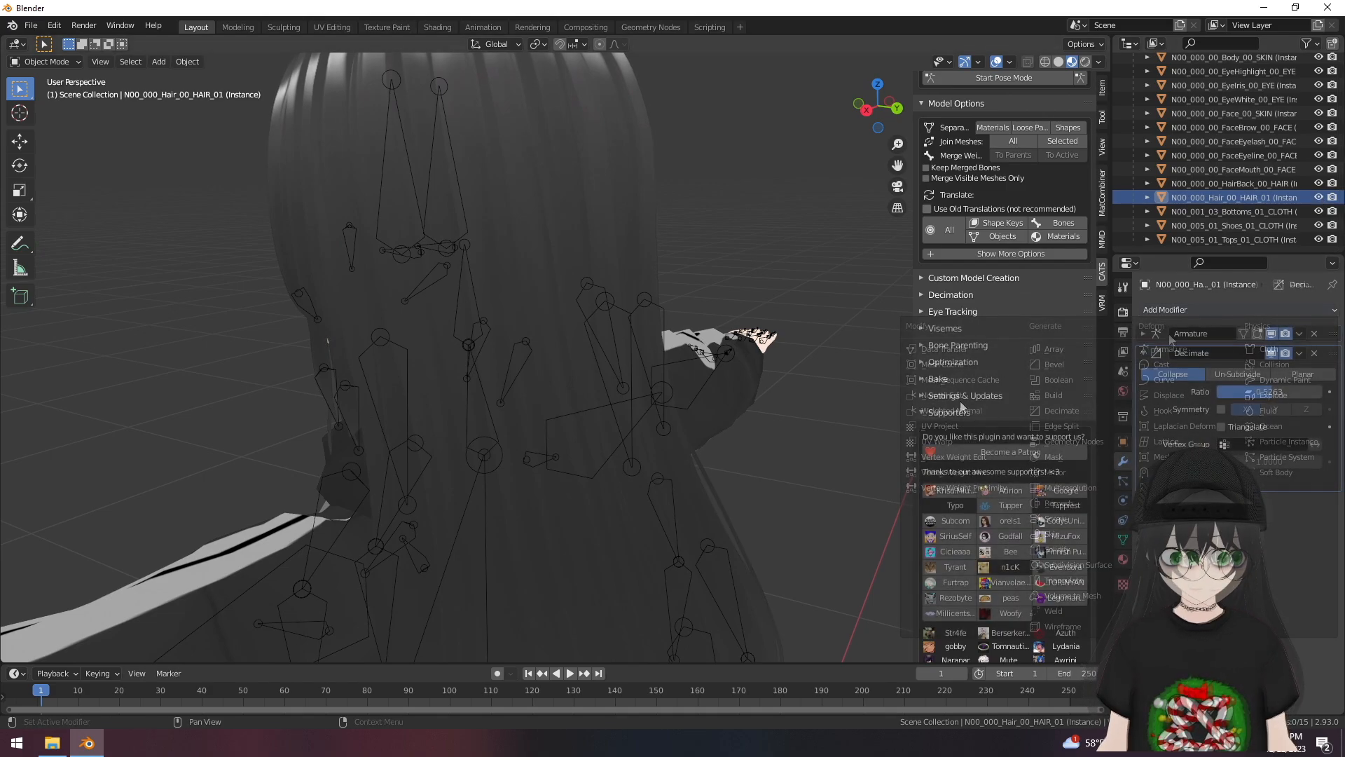
{"action": "middle_click_drag", "start_coordinate": [362, 305], "coordinate": [877, 252]}
- Test Decimate ratios of 1.0 and 0.7566 on the body skin mesh while inspecting the hand, and set the ratio to 0.9211
{"action": "left_click", "coordinate": [1240, 171]}
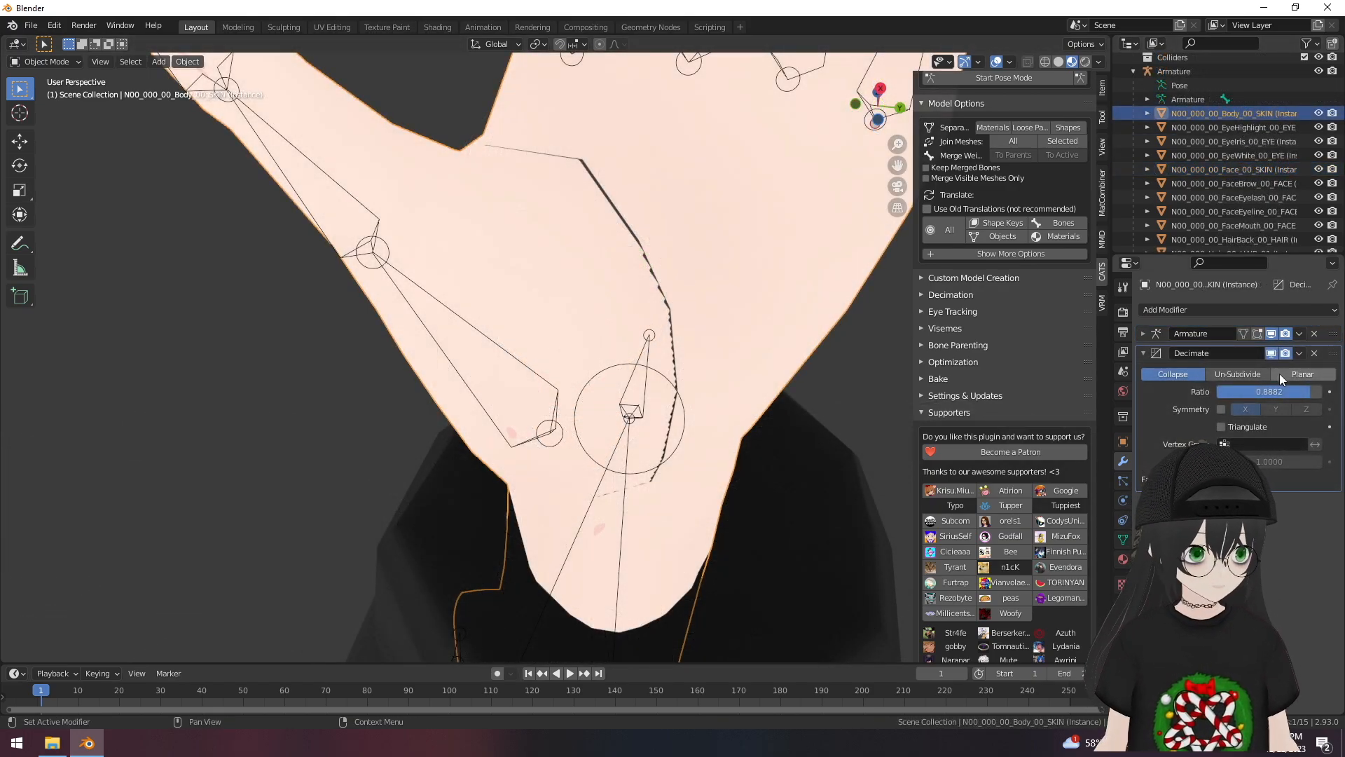
{"action": "left_click_drag", "start_coordinate": [1306, 390], "coordinate": [1321, 390]}
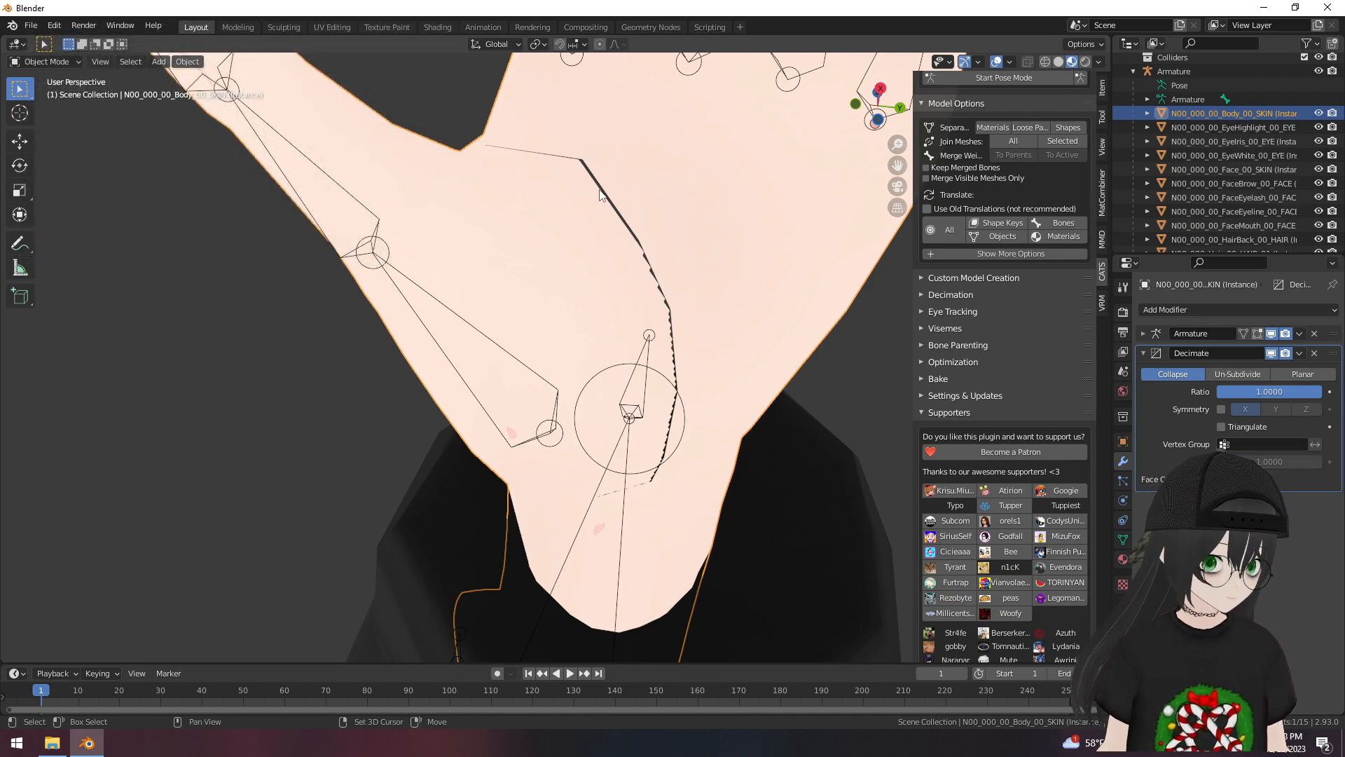
{"action": "middle_click_drag", "start_coordinate": [666, 91], "coordinate": [561, 233], "text": "shift"}
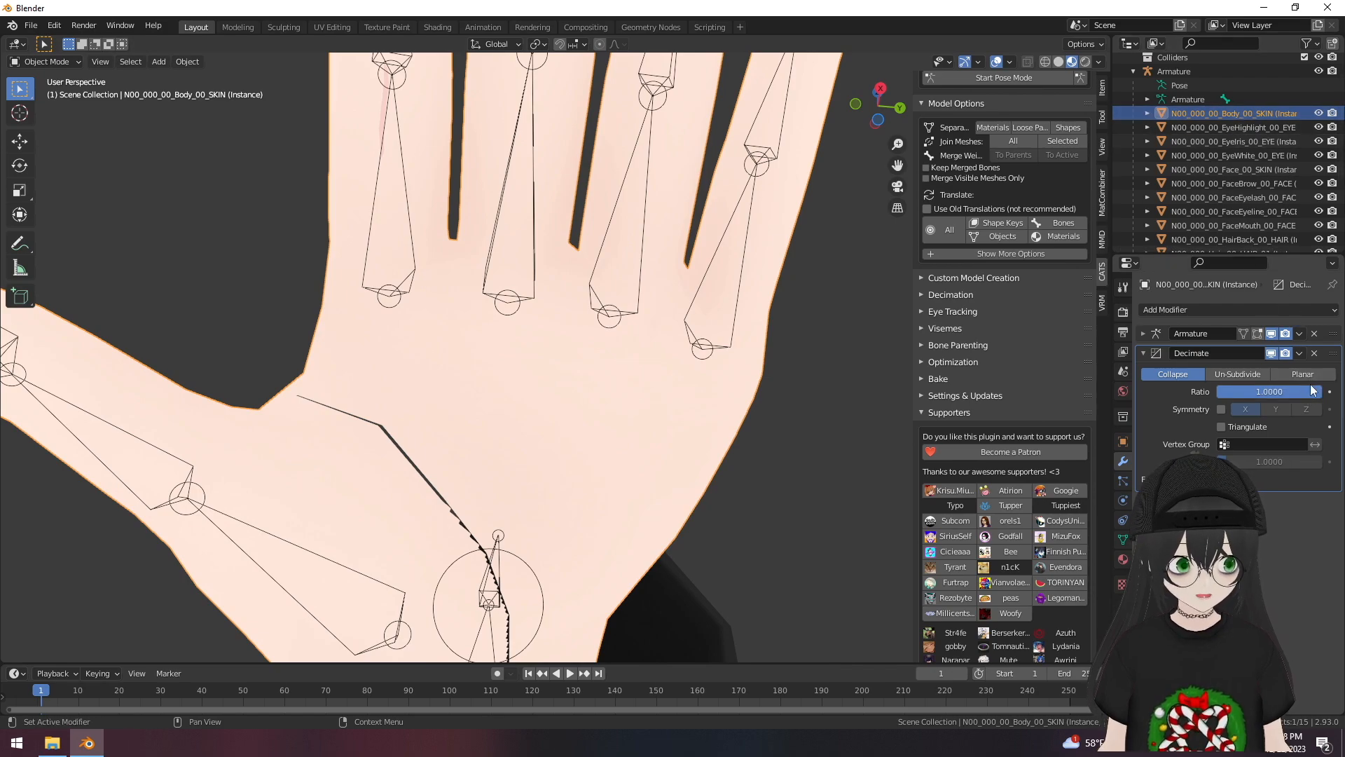
{"action": "left_click_drag", "start_coordinate": [1270, 392], "coordinate": [1240, 391]}
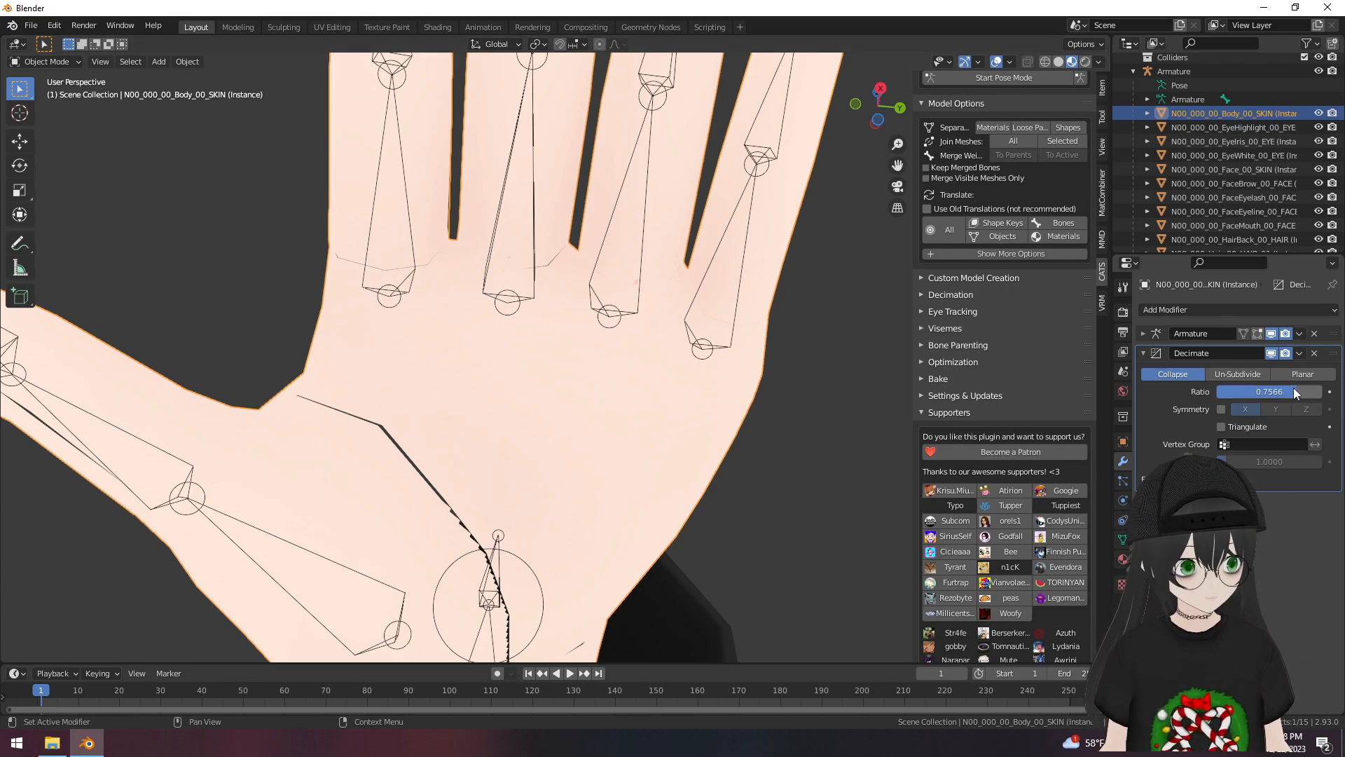
{"action": "left_click_drag", "start_coordinate": [1294, 388], "coordinate": [1316, 391]}
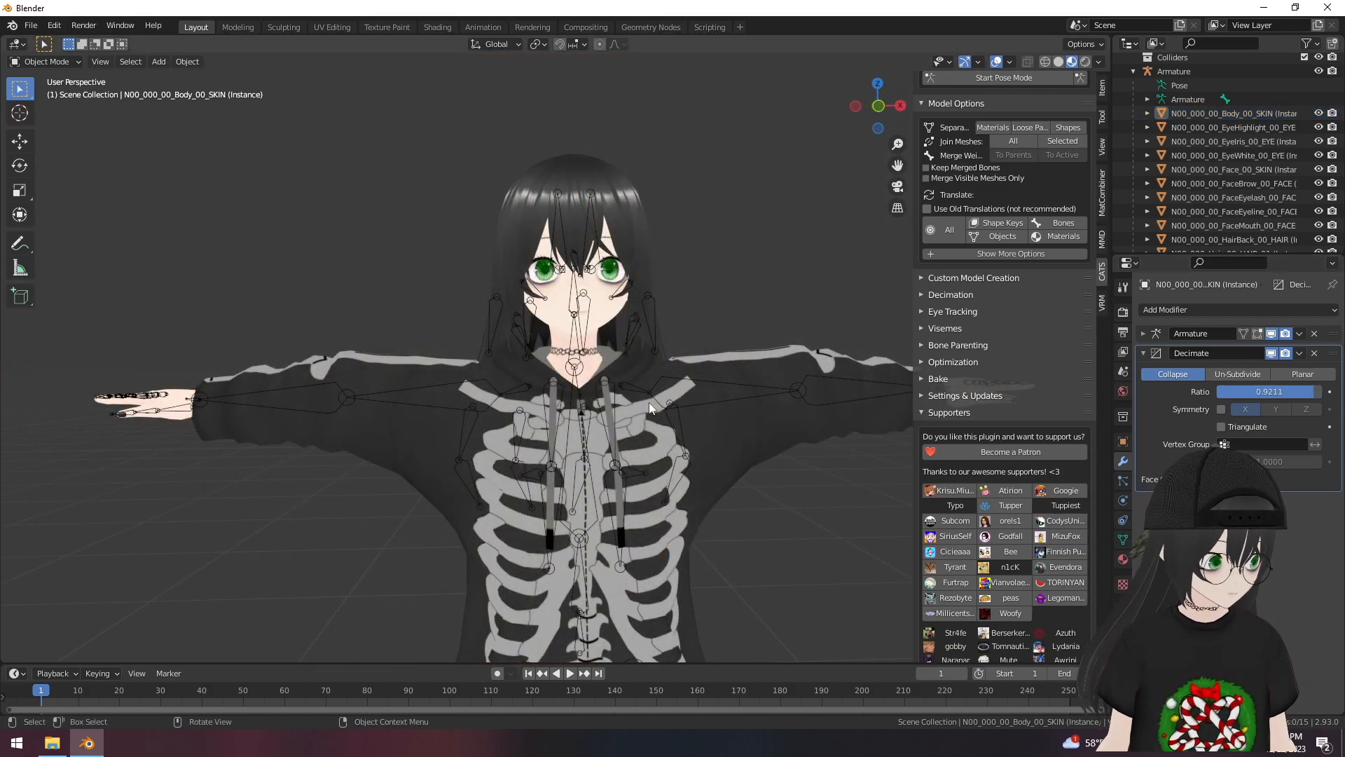
- Join all the separated meshes back into a single Body mesh with Cats
{"action": "left_click", "coordinate": [1015, 141]}
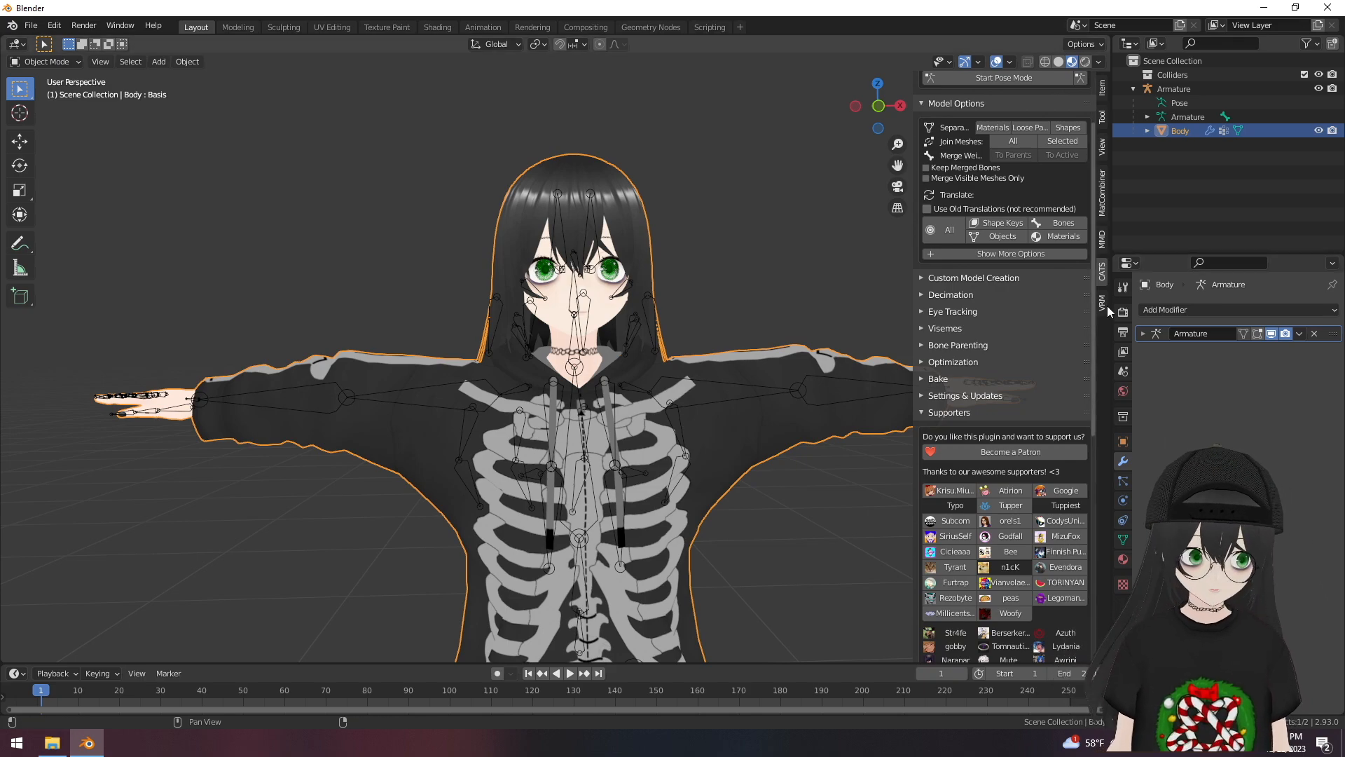
- Collapse the unneeded Cats sections, deselect the model, and generate the Atlas material list under Optimization
{"action": "left_click", "coordinate": [920, 102]}
{"action": "scroll", "coordinate": [761, 353], "scroll_direction": "down", "scroll_amount": 3}
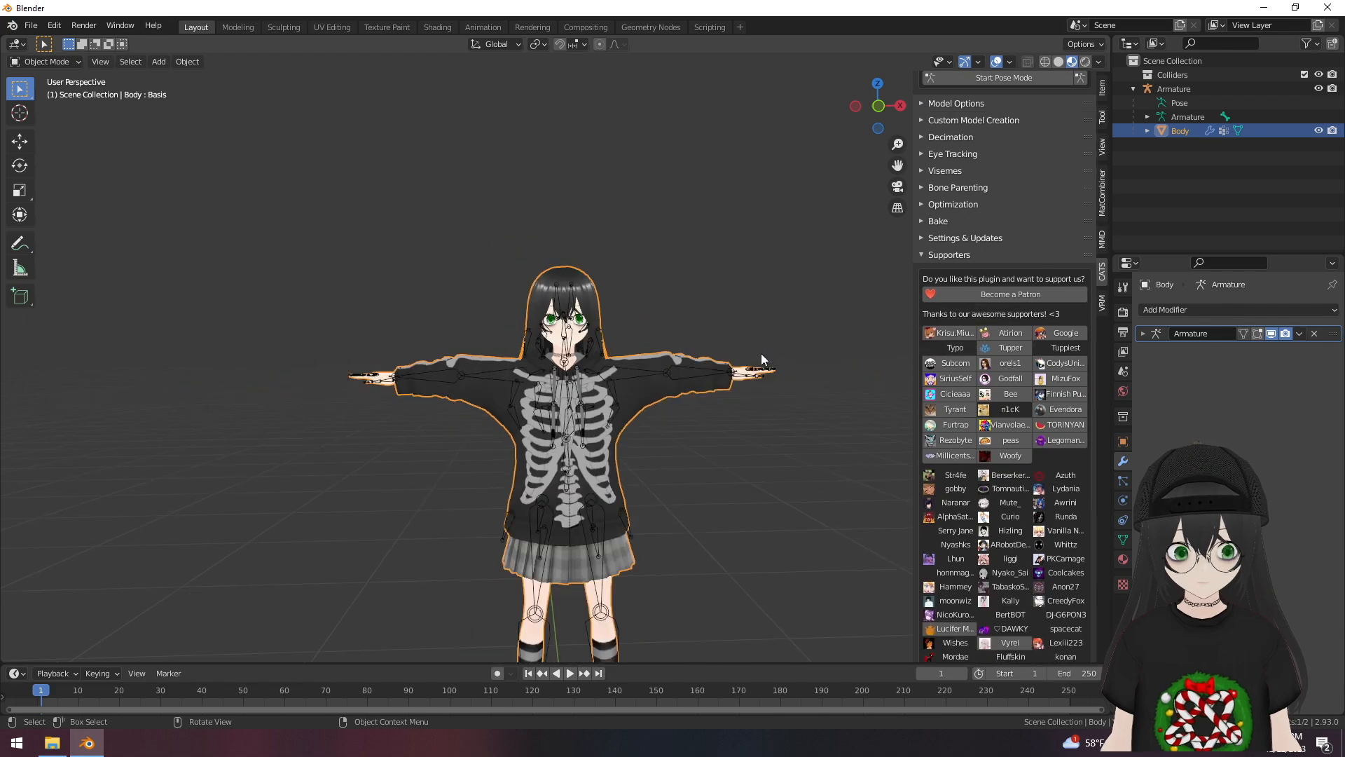
{"action": "left_click", "coordinate": [778, 444]}
{"action": "scroll", "coordinate": [722, 465], "scroll_direction": "up", "scroll_amount": 1}
{"action": "scroll", "coordinate": [722, 465], "scroll_direction": "up", "scroll_amount": 3}
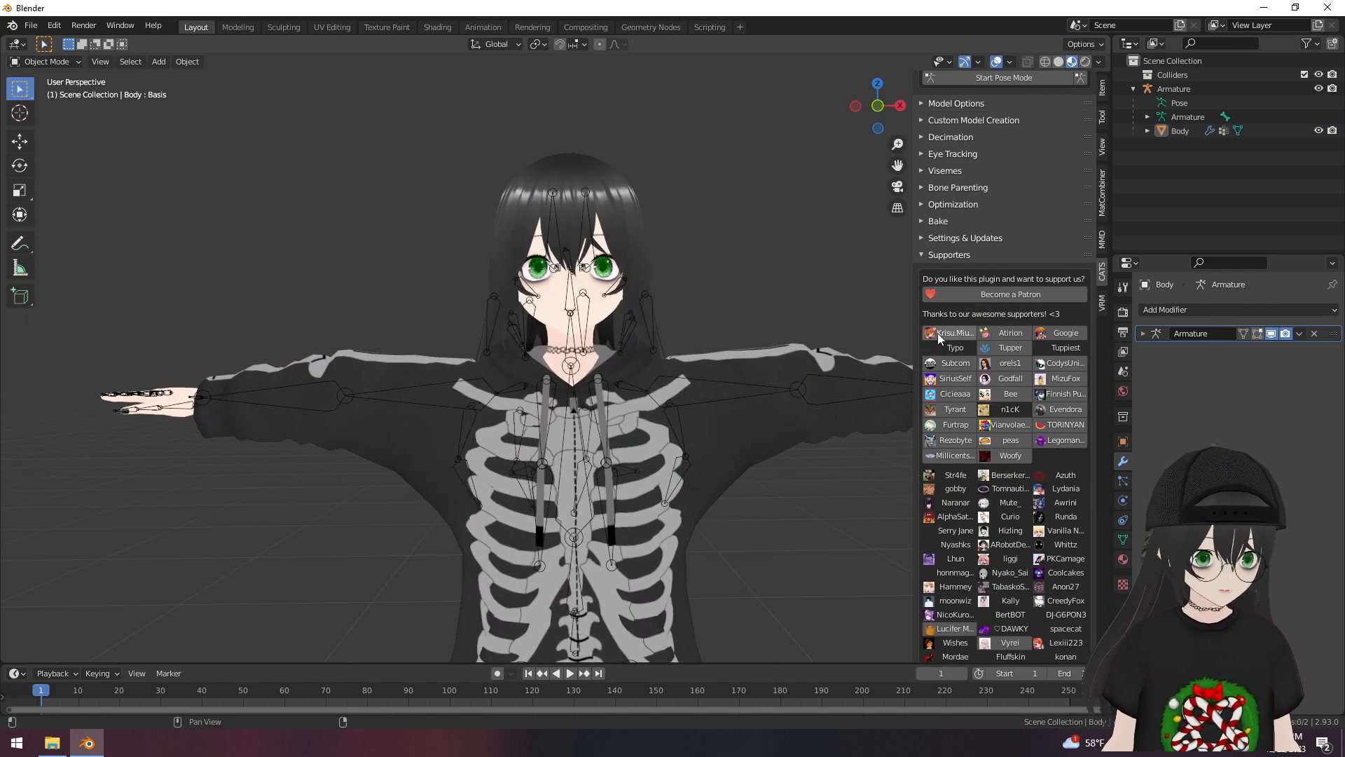
{"action": "left_click", "coordinate": [928, 255]}
{"action": "left_click", "coordinate": [928, 355]}
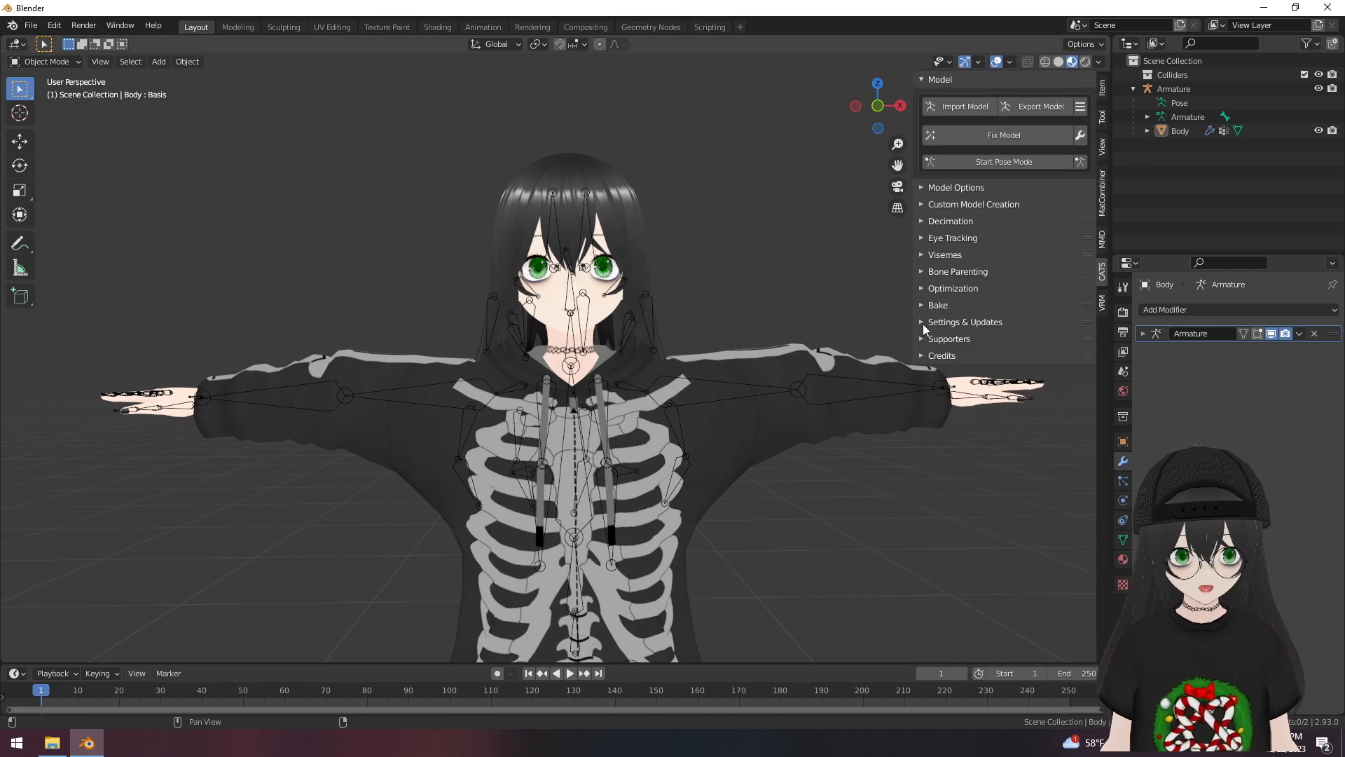
{"action": "left_click", "coordinate": [922, 291]}
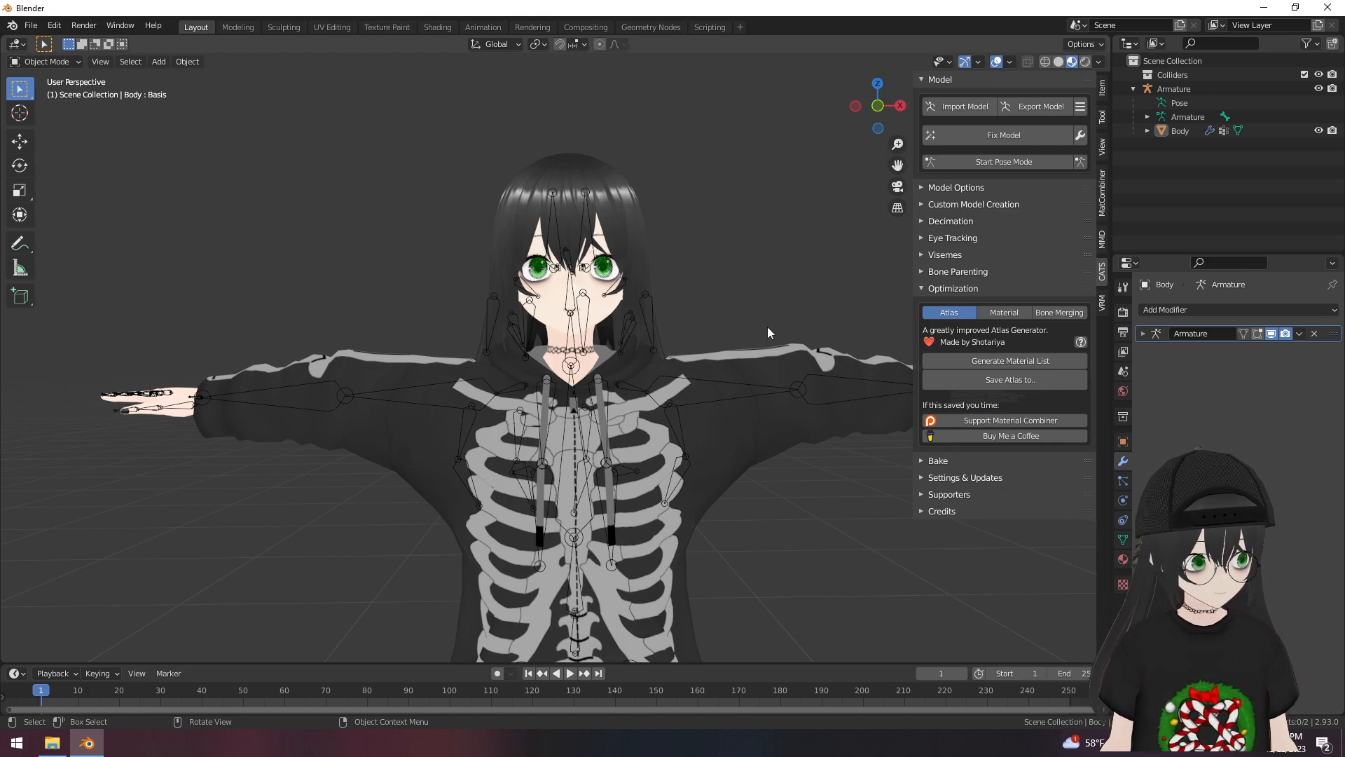
{"action": "left_click", "coordinate": [991, 361]}
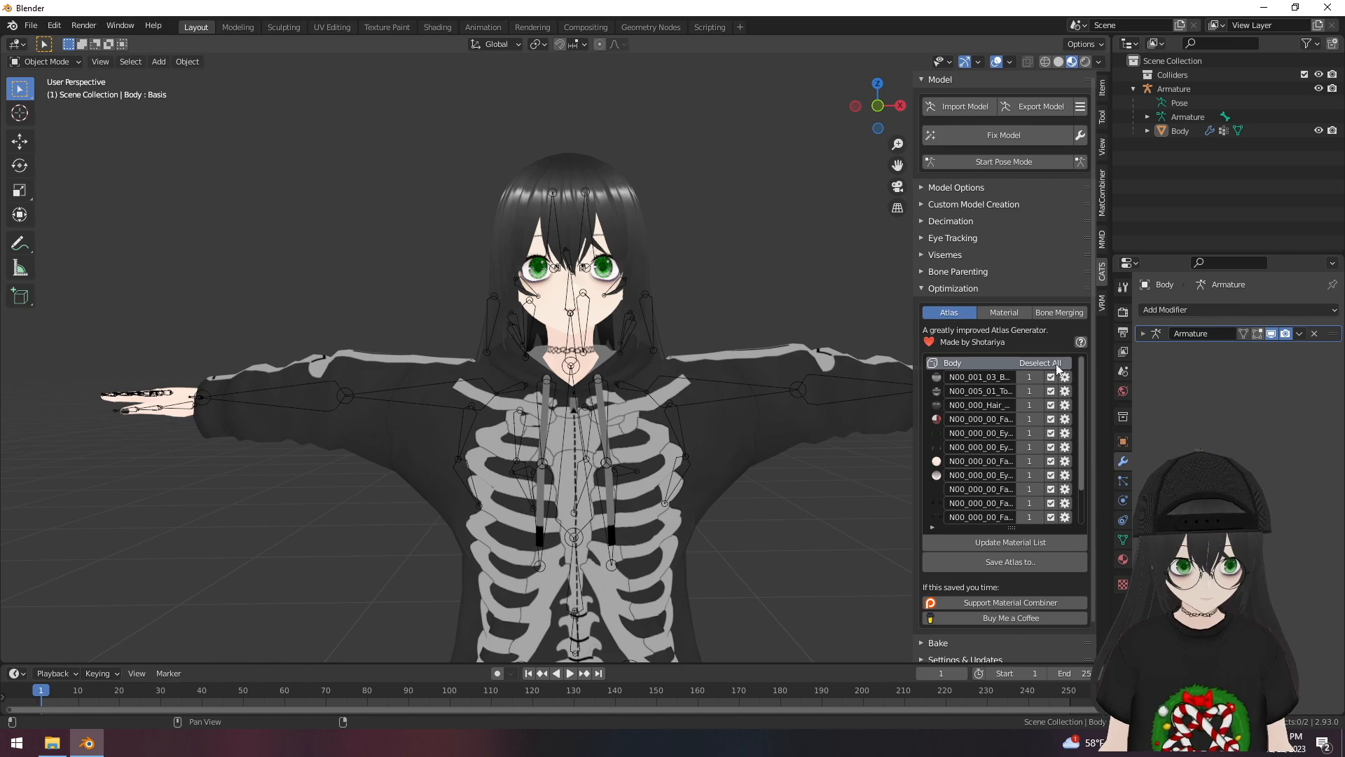
- Combine only the Shoes_01_CLOTH, Tops_01_CLOTH and Bottoms_01_CLOTH materials into one texture atlas
{"action": "left_click", "coordinate": [1057, 365]}
{"action": "scroll", "coordinate": [1026, 429], "scroll_direction": "down", "scroll_amount": 3}
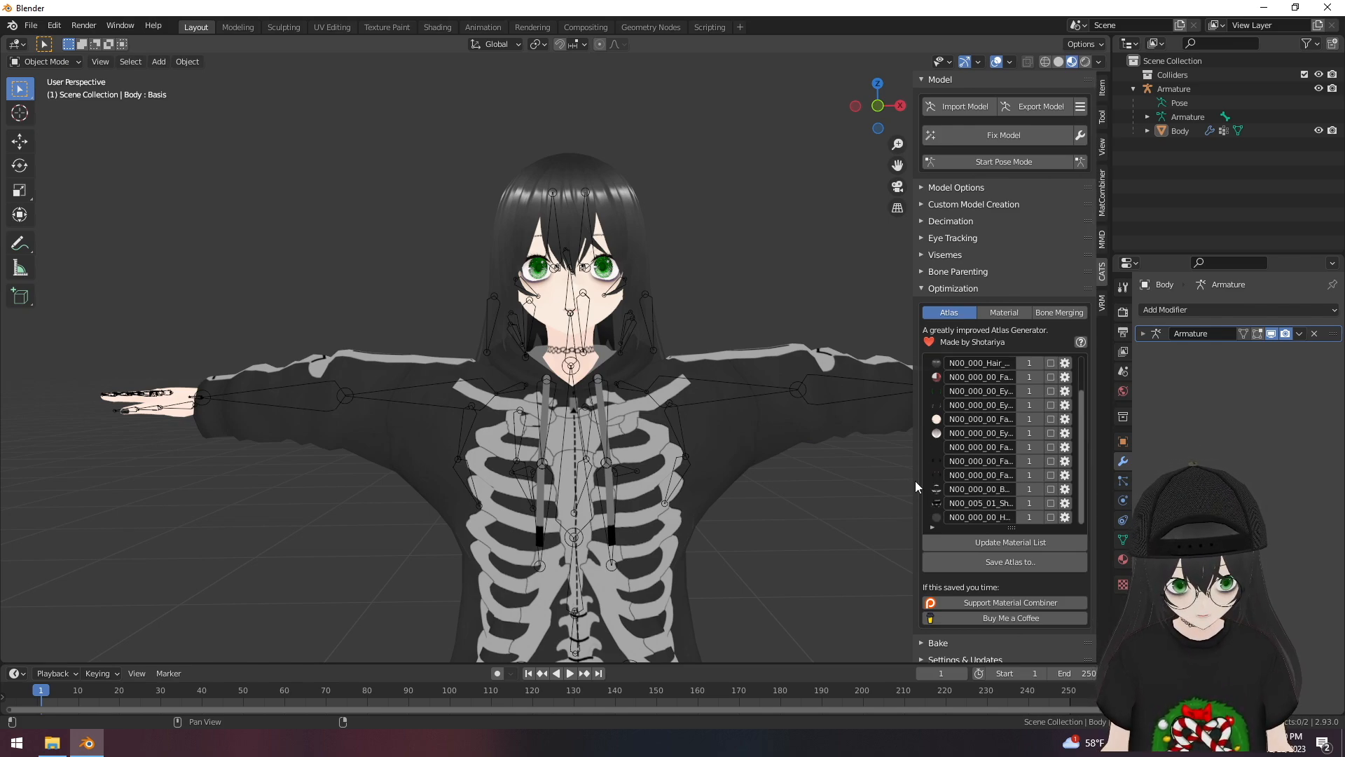
{"action": "left_click_drag", "start_coordinate": [916, 486], "coordinate": [798, 491]}
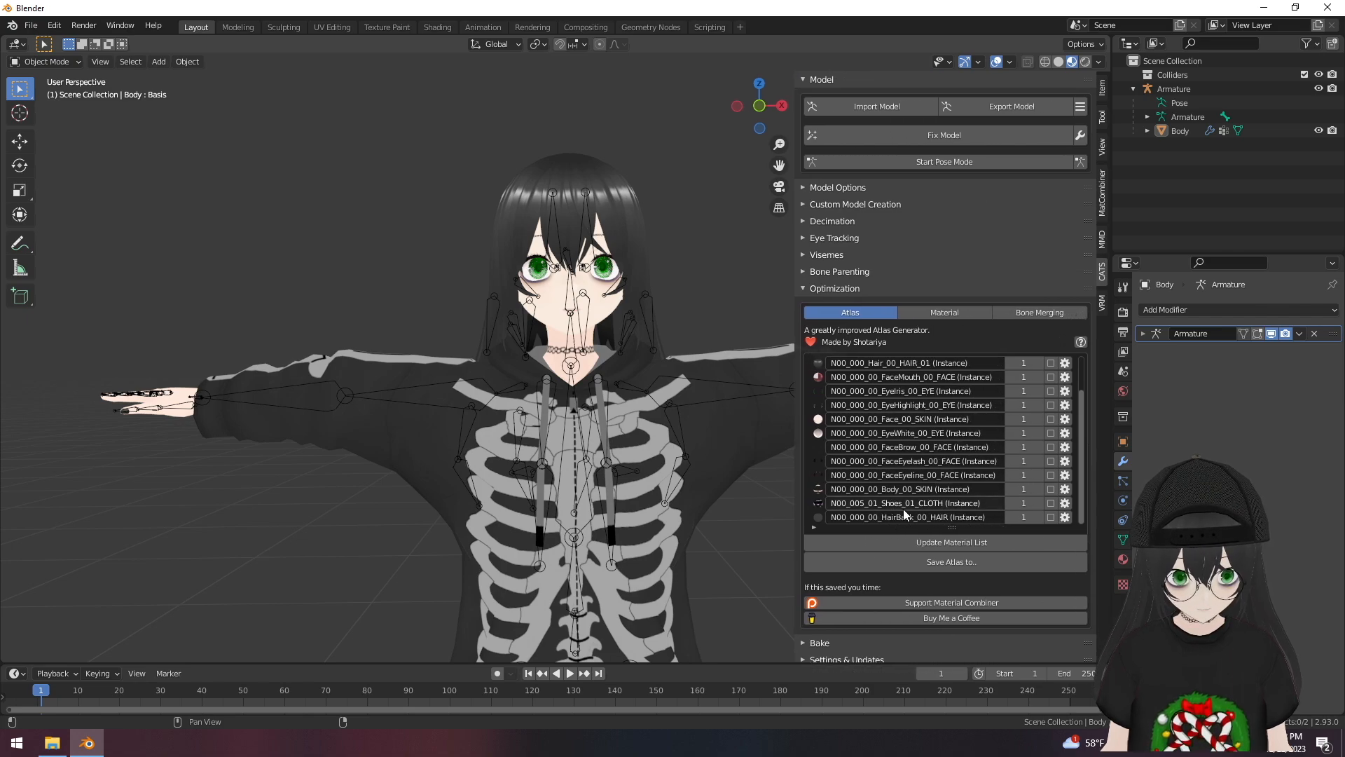
{"action": "left_click", "coordinate": [1050, 503]}
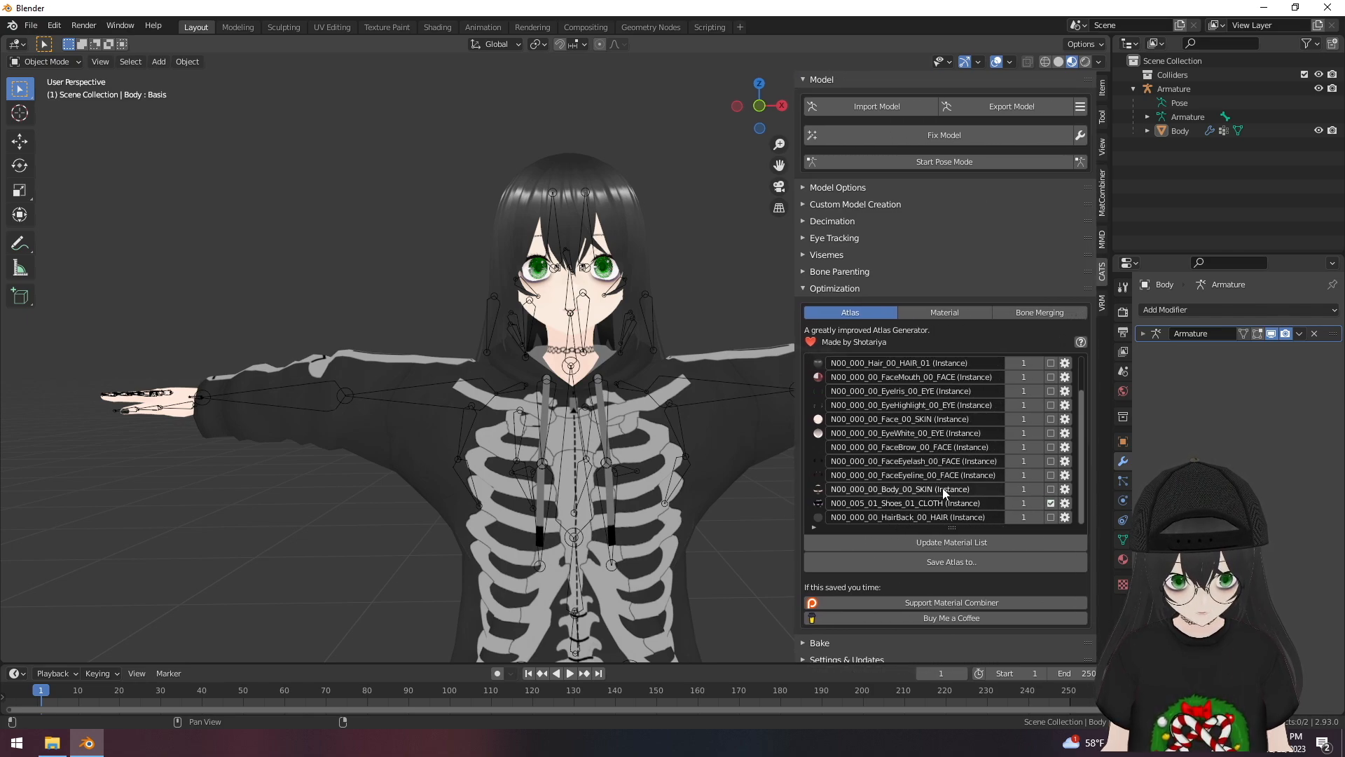
{"action": "scroll", "coordinate": [944, 493], "scroll_direction": "up", "scroll_amount": 3}
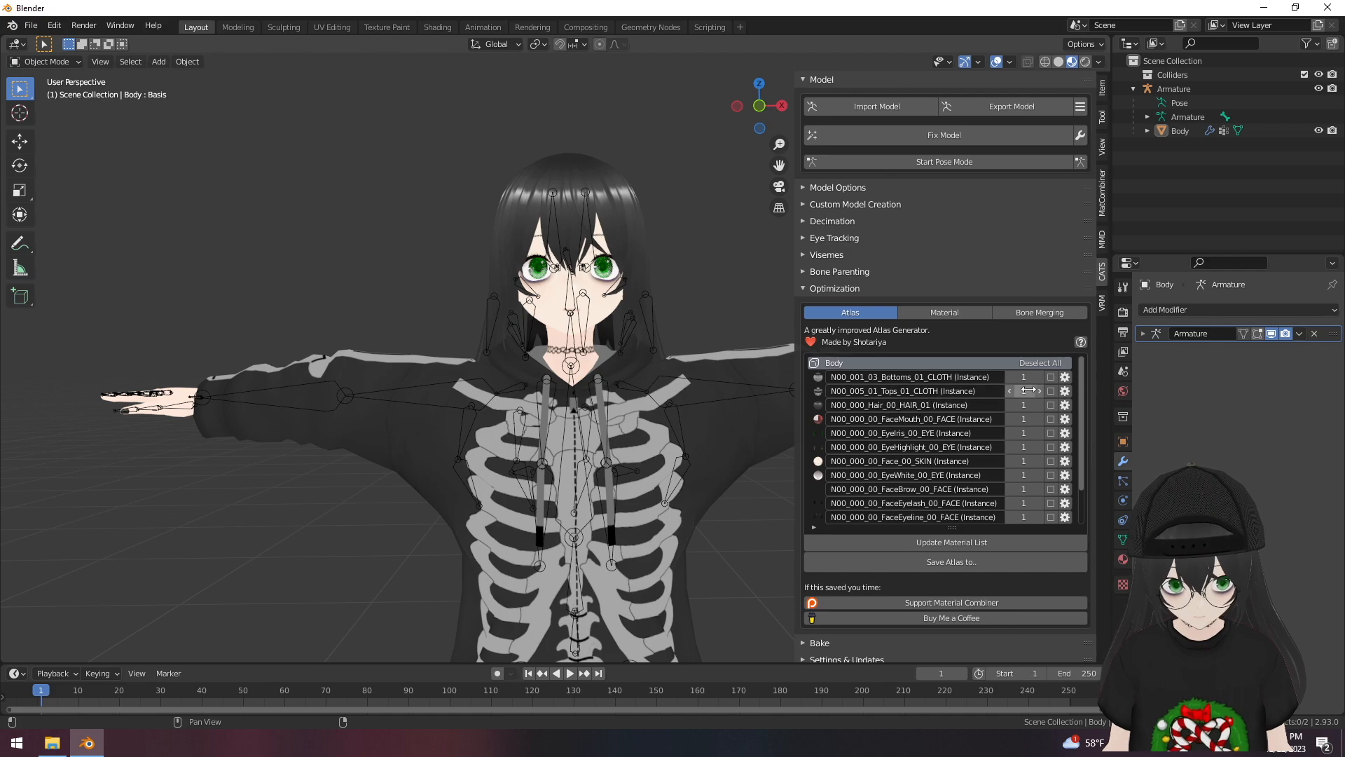
{"action": "left_click_drag", "start_coordinate": [1051, 391], "coordinate": [1050, 377]}
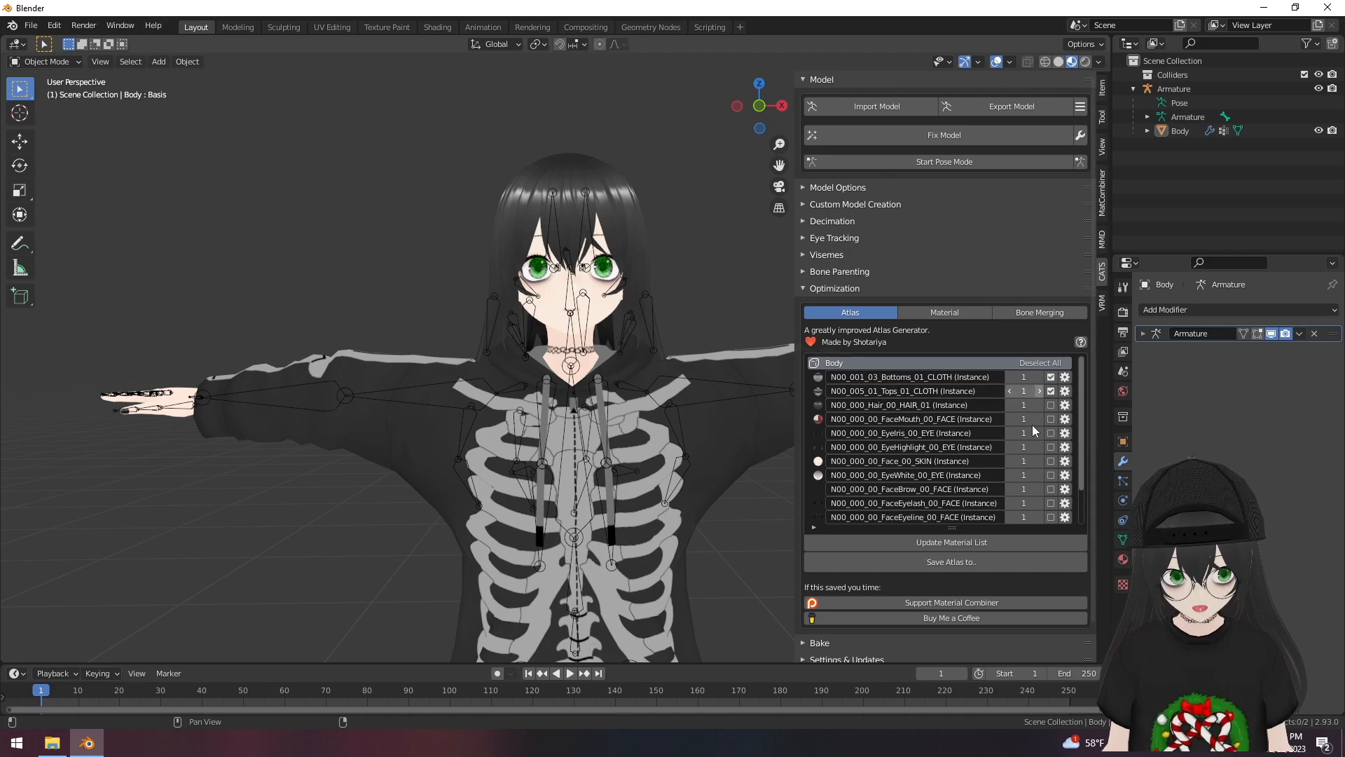
{"action": "left_click", "coordinate": [953, 562]}
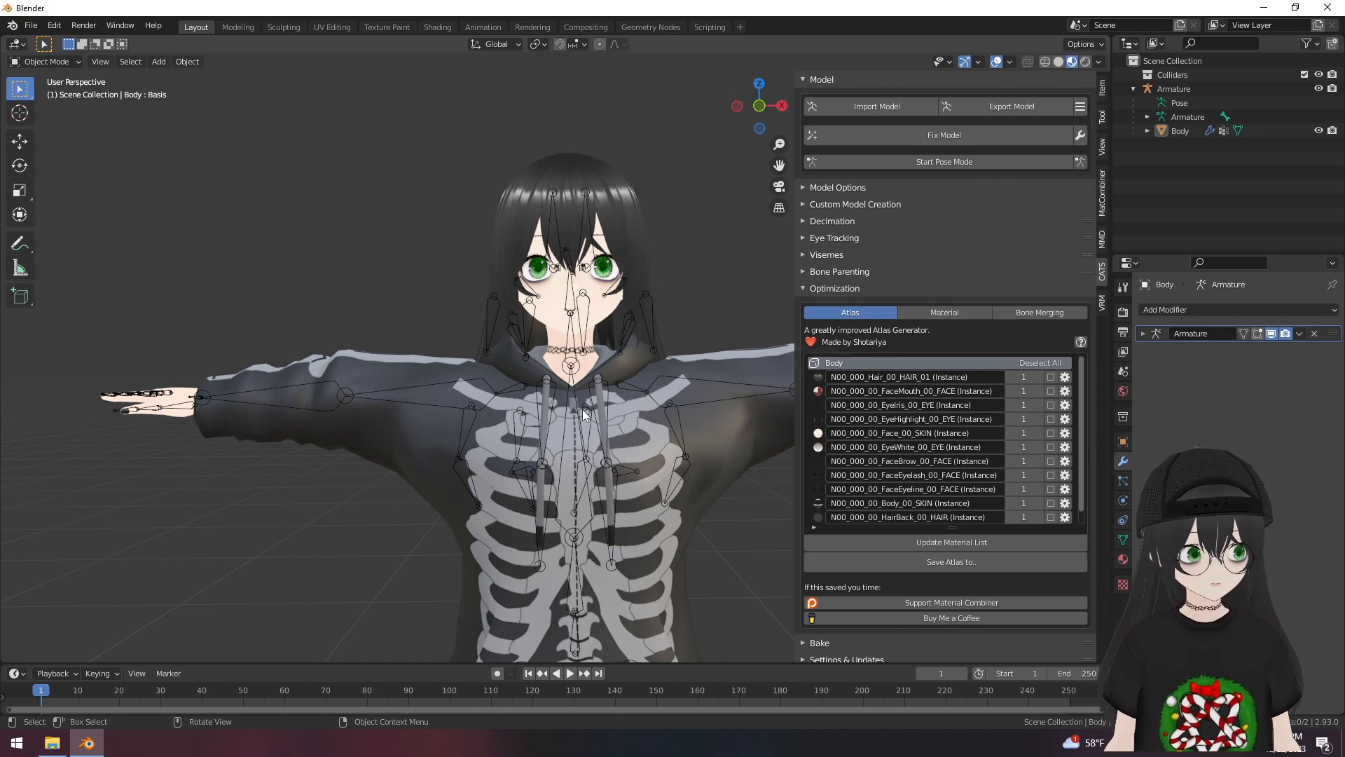
- Combine only the Hair_00_HAIR_01, HairBack, EyeIris and FaceBrow materials into a second atlas saved in the Tutorial\Model\Blender folder
{"action": "left_click", "coordinate": [1037, 365]}
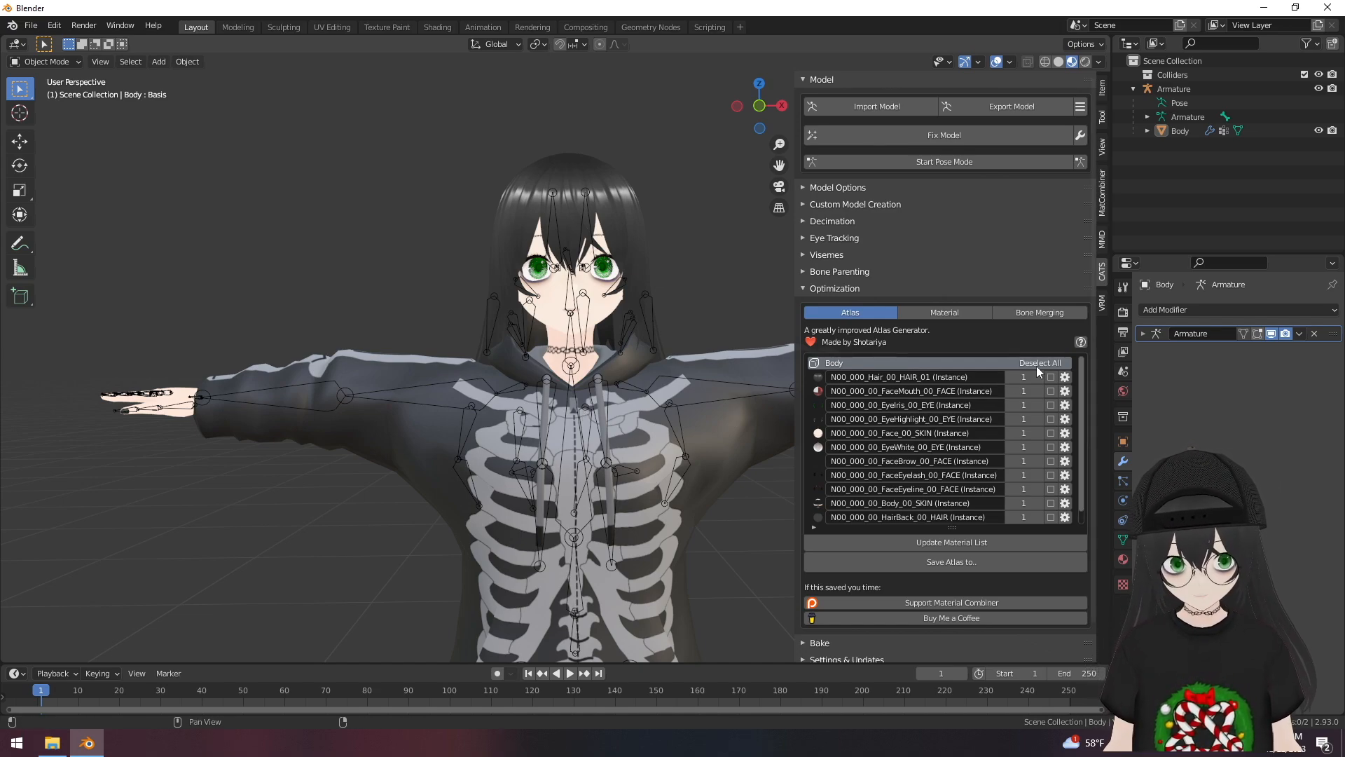
{"action": "scroll", "coordinate": [1034, 364], "scroll_direction": "down", "scroll_amount": 1}
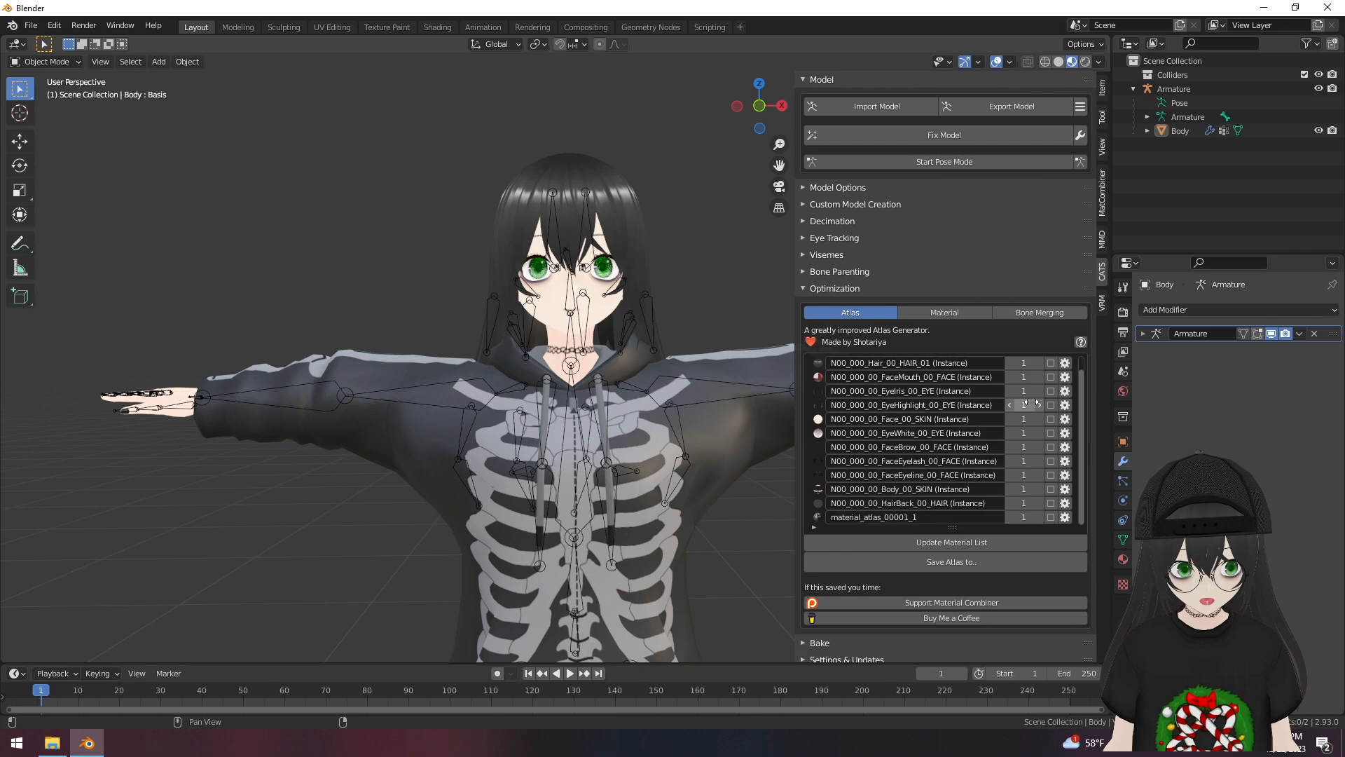
{"action": "left_click", "coordinate": [1050, 517]}
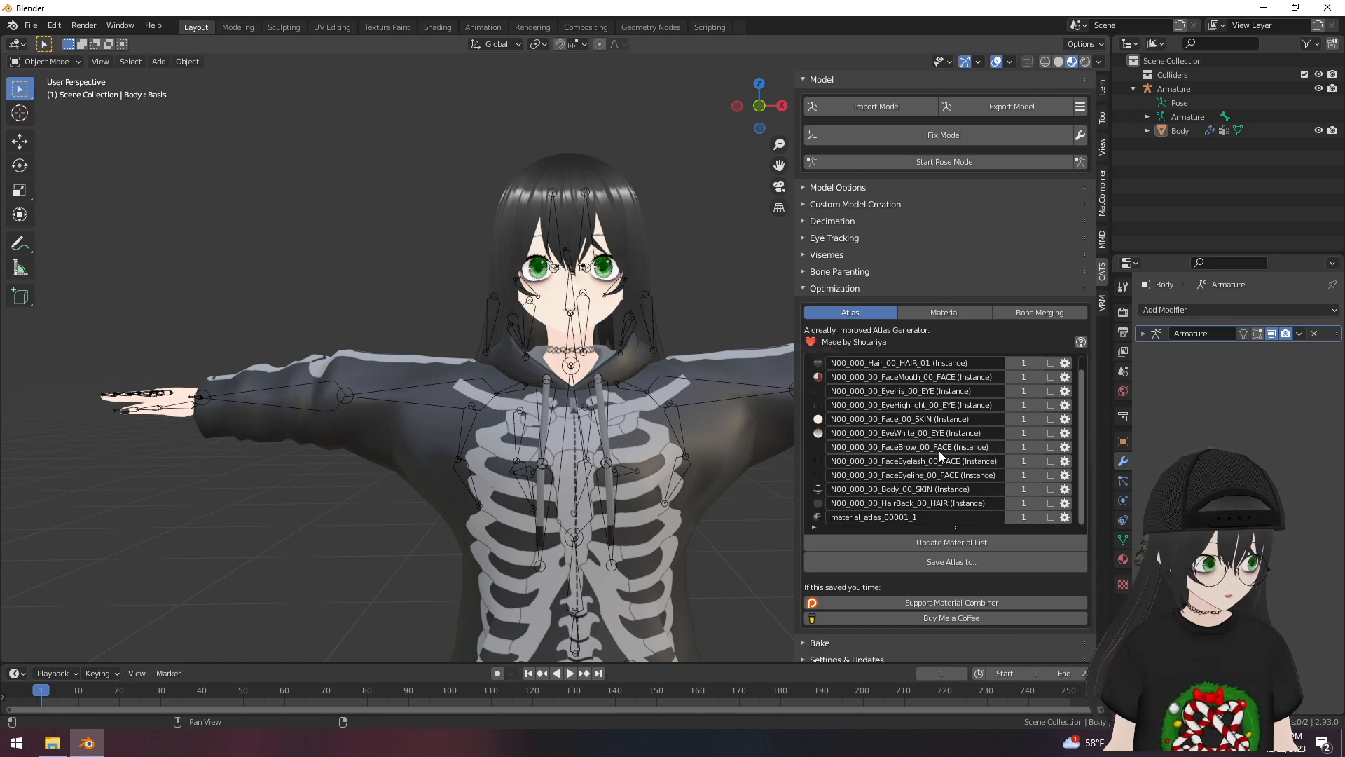
{"action": "scroll", "coordinate": [939, 451], "scroll_direction": "up", "scroll_amount": 1}
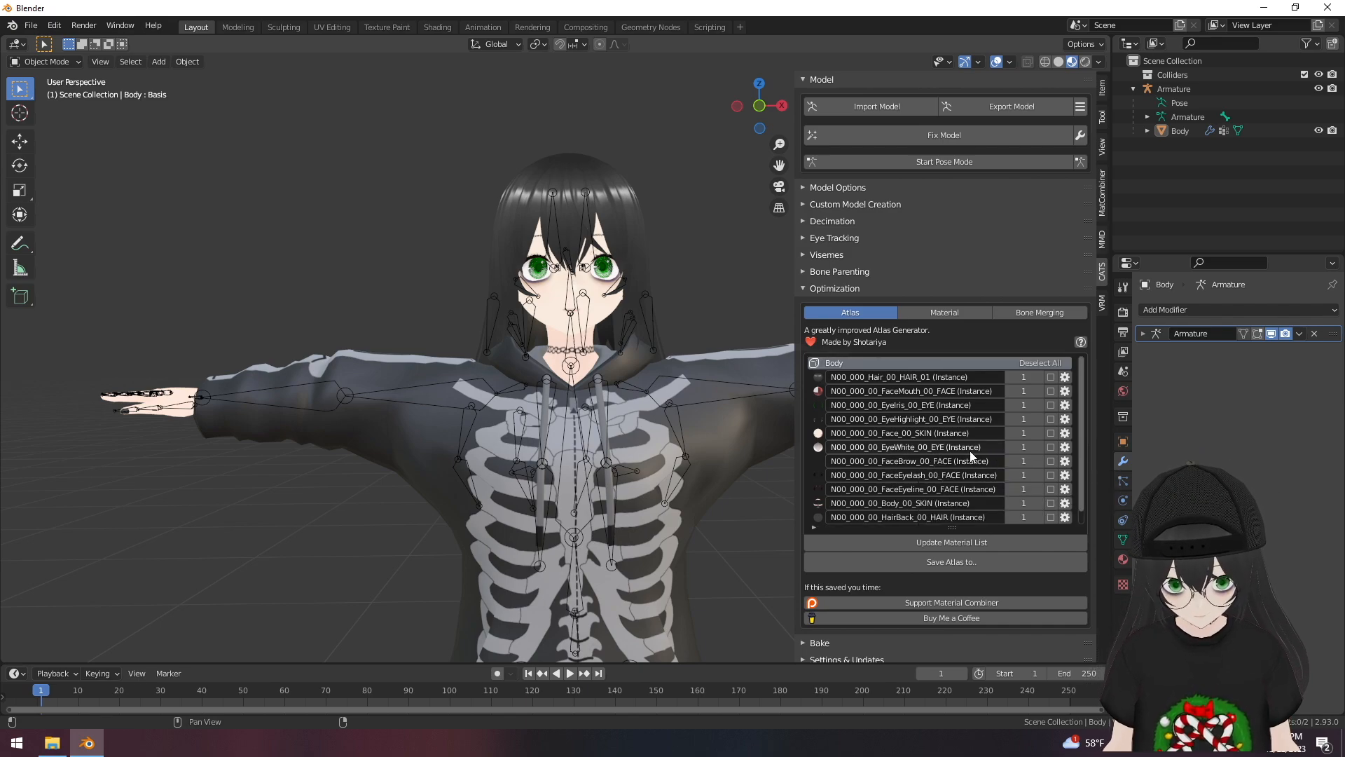
{"action": "left_click", "coordinate": [1051, 377]}
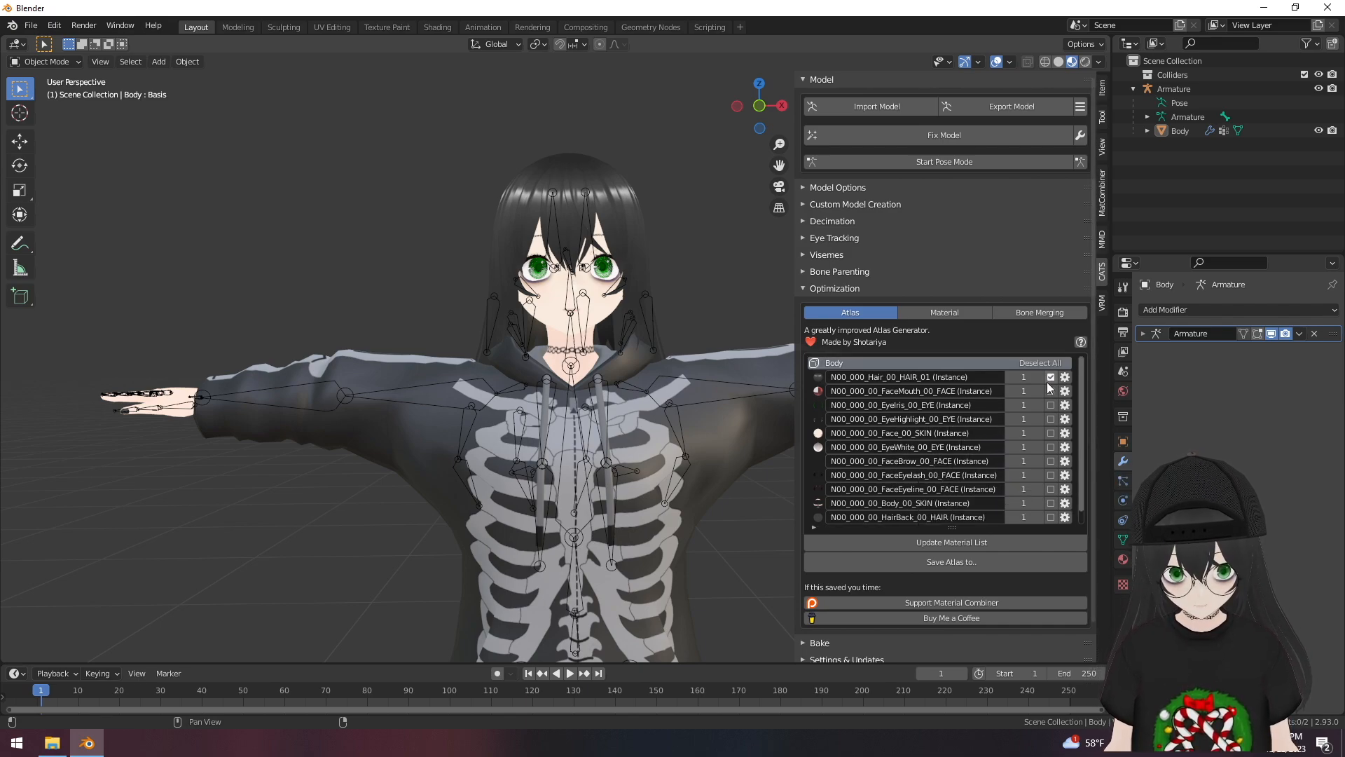
{"action": "scroll", "coordinate": [1050, 428], "scroll_direction": "down", "scroll_amount": 1}
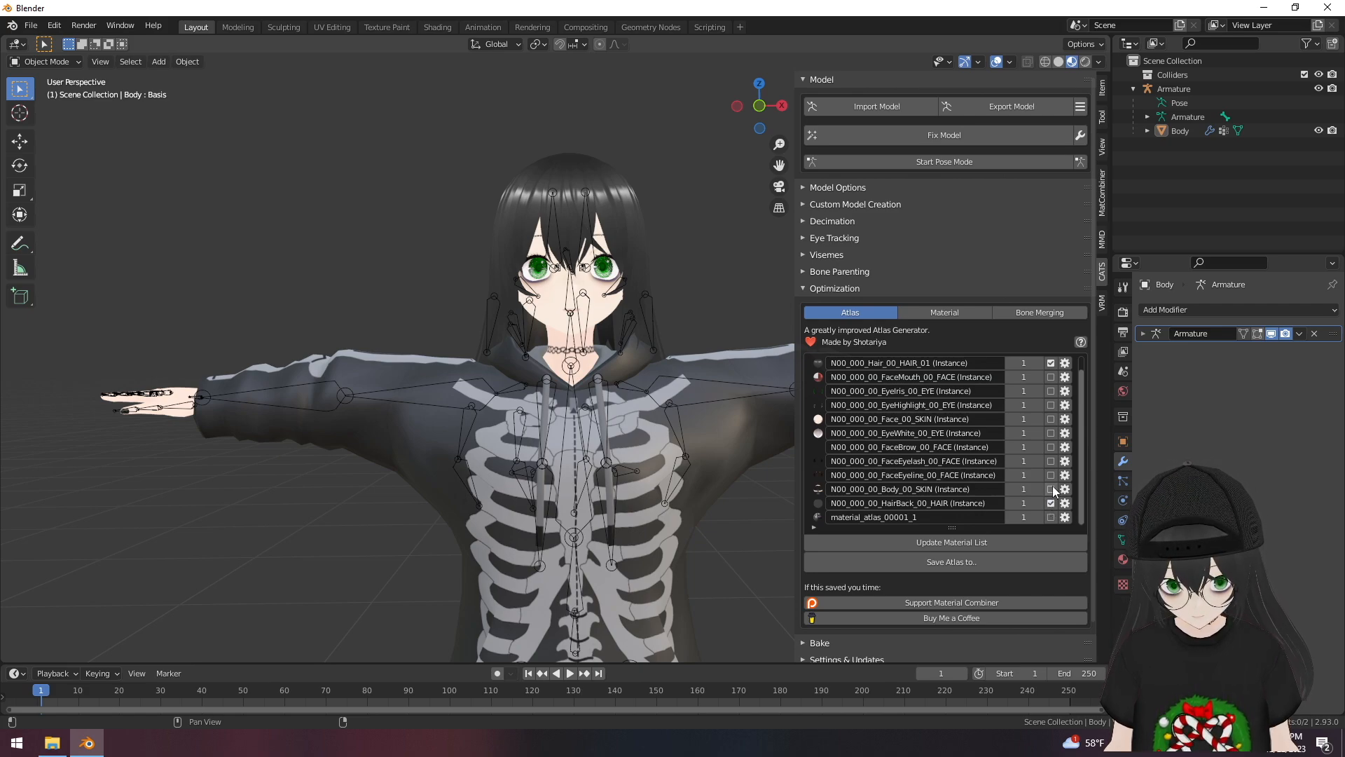
{"action": "scroll", "coordinate": [1052, 487], "scroll_direction": "up", "scroll_amount": 1}
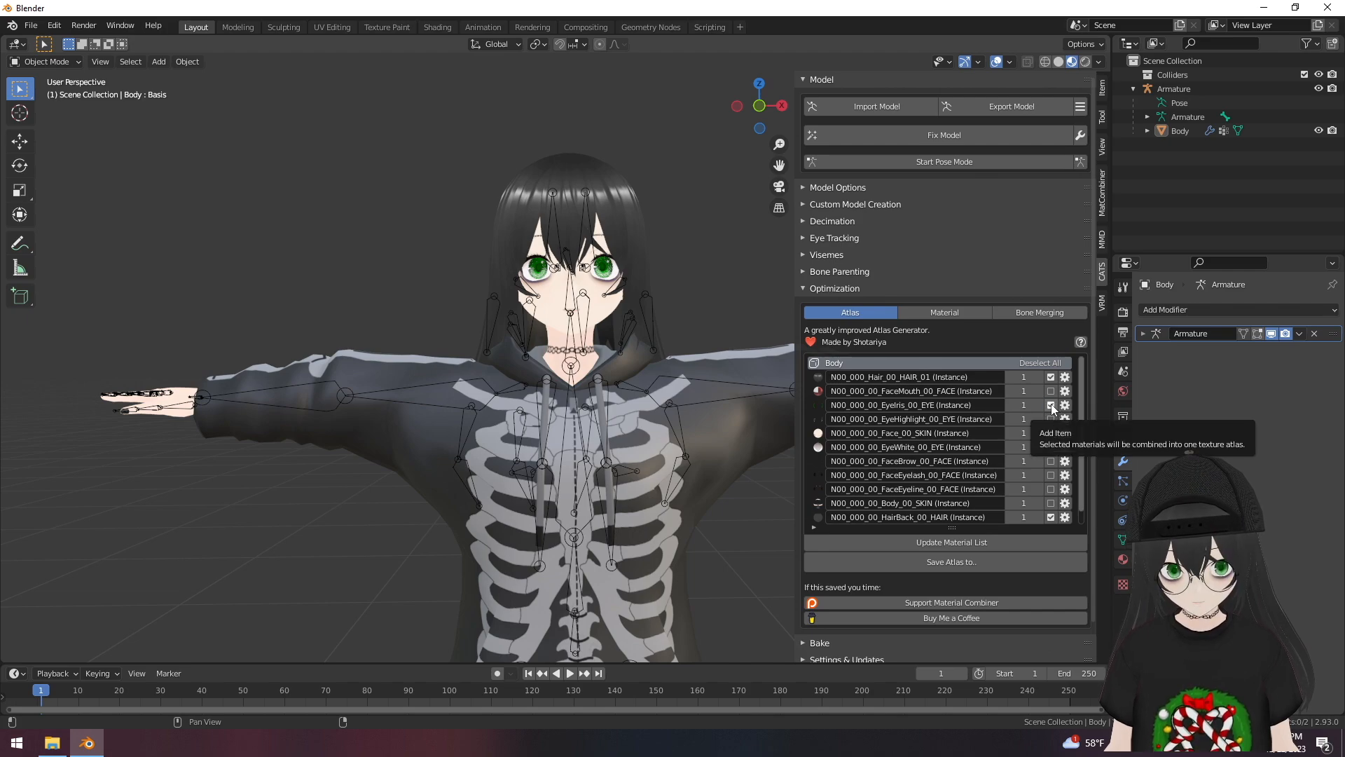
{"action": "scroll", "coordinate": [1051, 404], "scroll_direction": "down", "scroll_amount": 1}
{"action": "left_click", "coordinate": [1051, 447]}
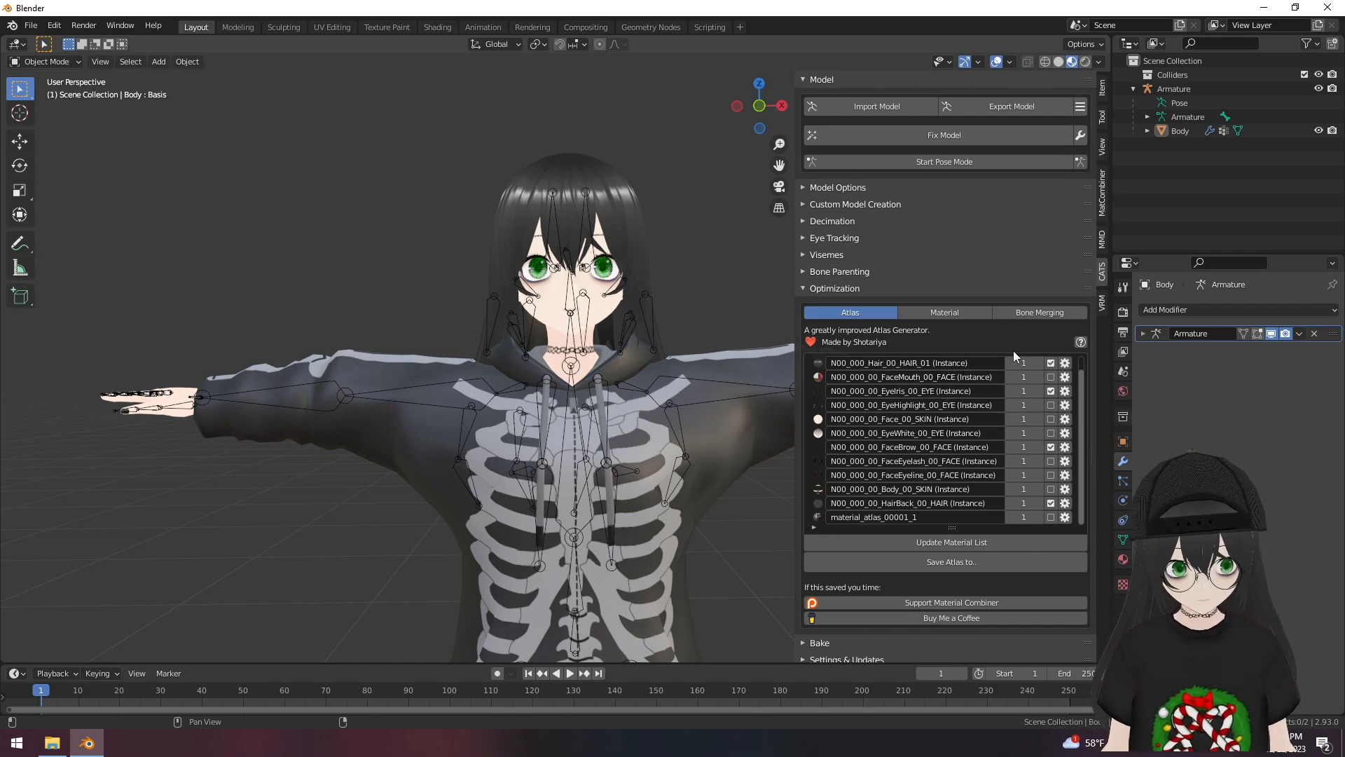
{"action": "left_click", "coordinate": [988, 563]}
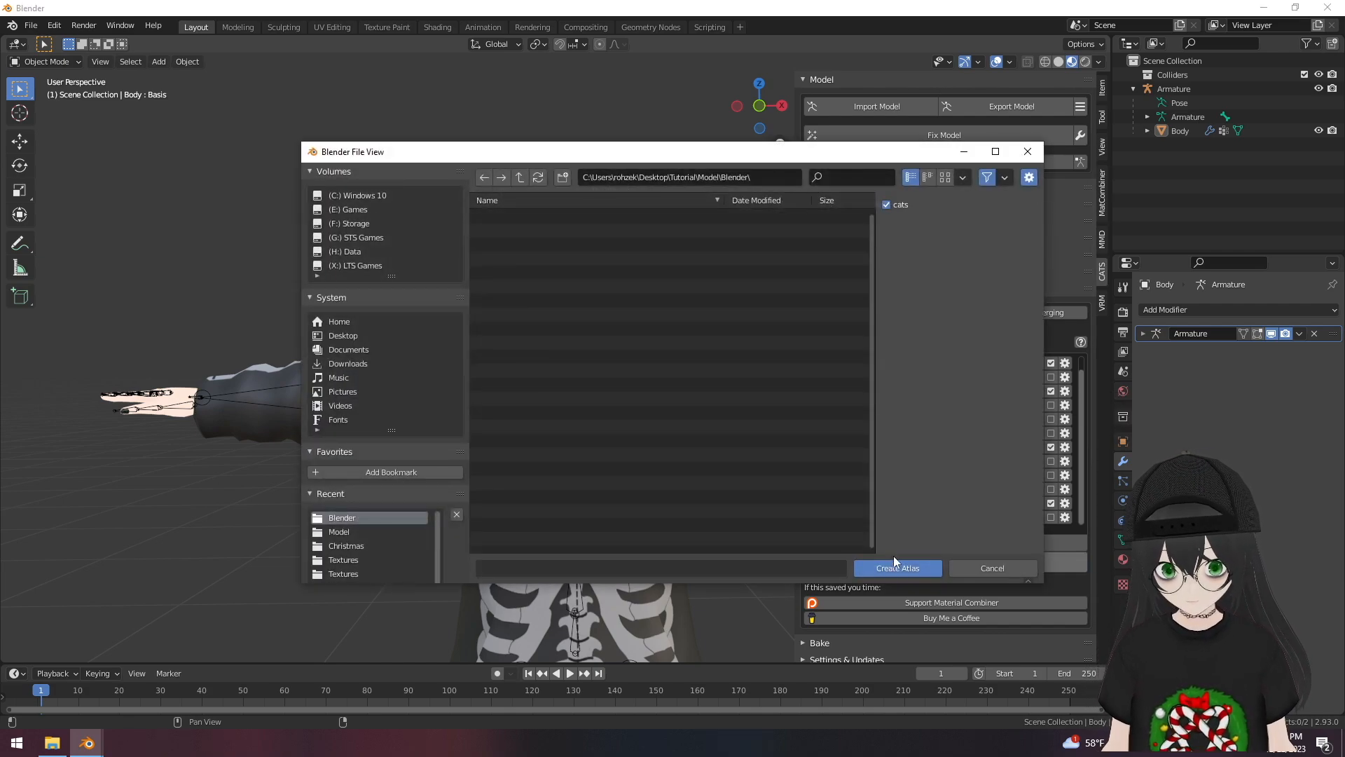
{"action": "left_click", "coordinate": [890, 567]}
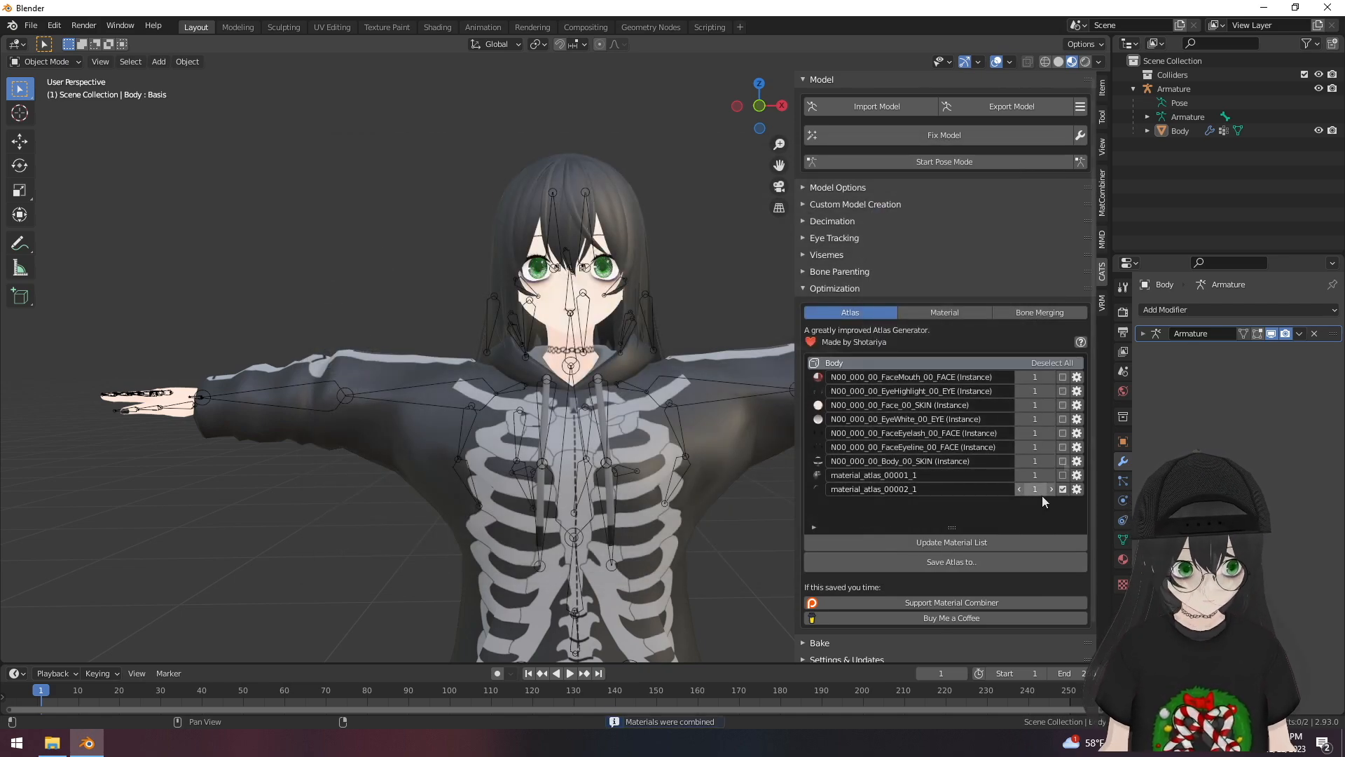
- Combine the FaceMouth, EyeHighlight, Face_00_SKIN, EyeWhite, FaceEyelash and FaceEyeline materials into a third atlas, and deselect the resulting atlas material
{"action": "left_click_drag", "start_coordinate": [1063, 377], "coordinate": [1063, 461]}
{"action": "left_click", "coordinate": [1062, 489]}
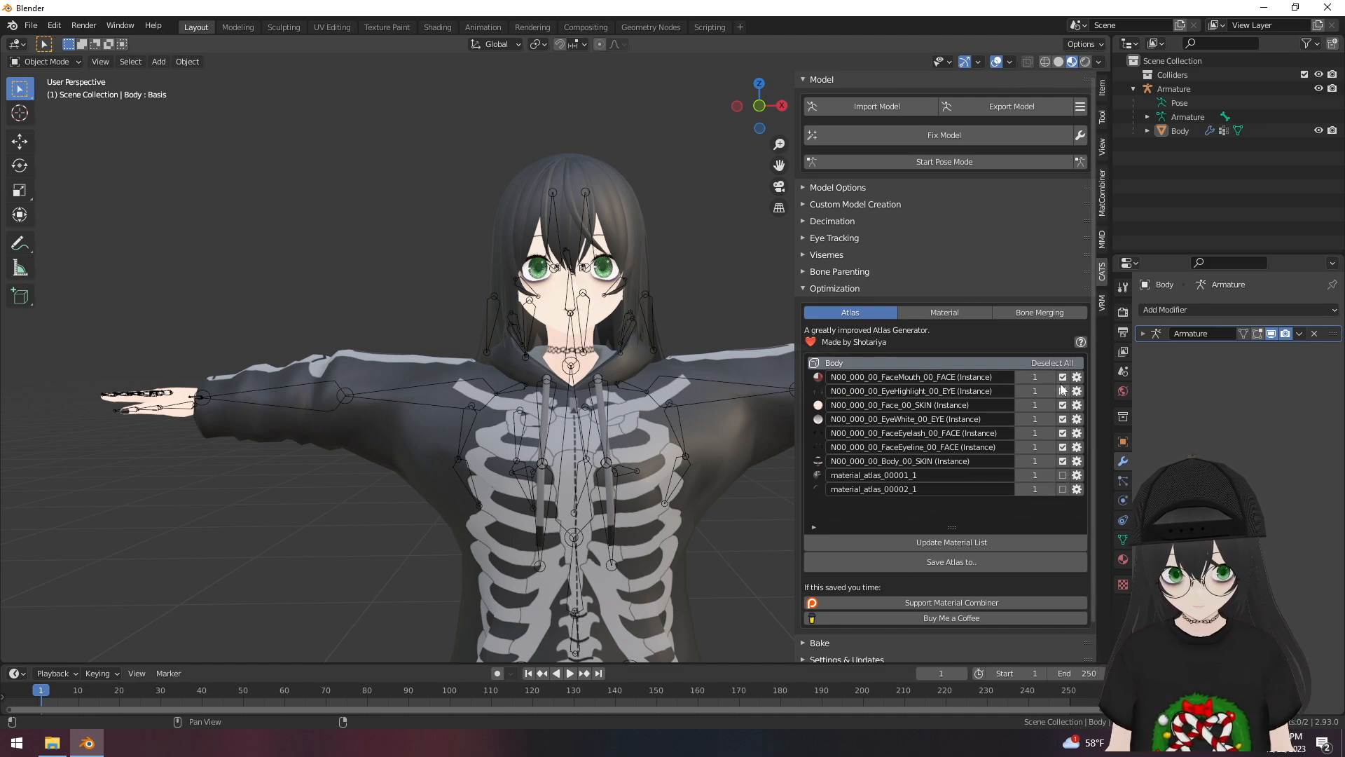
{"action": "left_click", "coordinate": [1063, 461]}
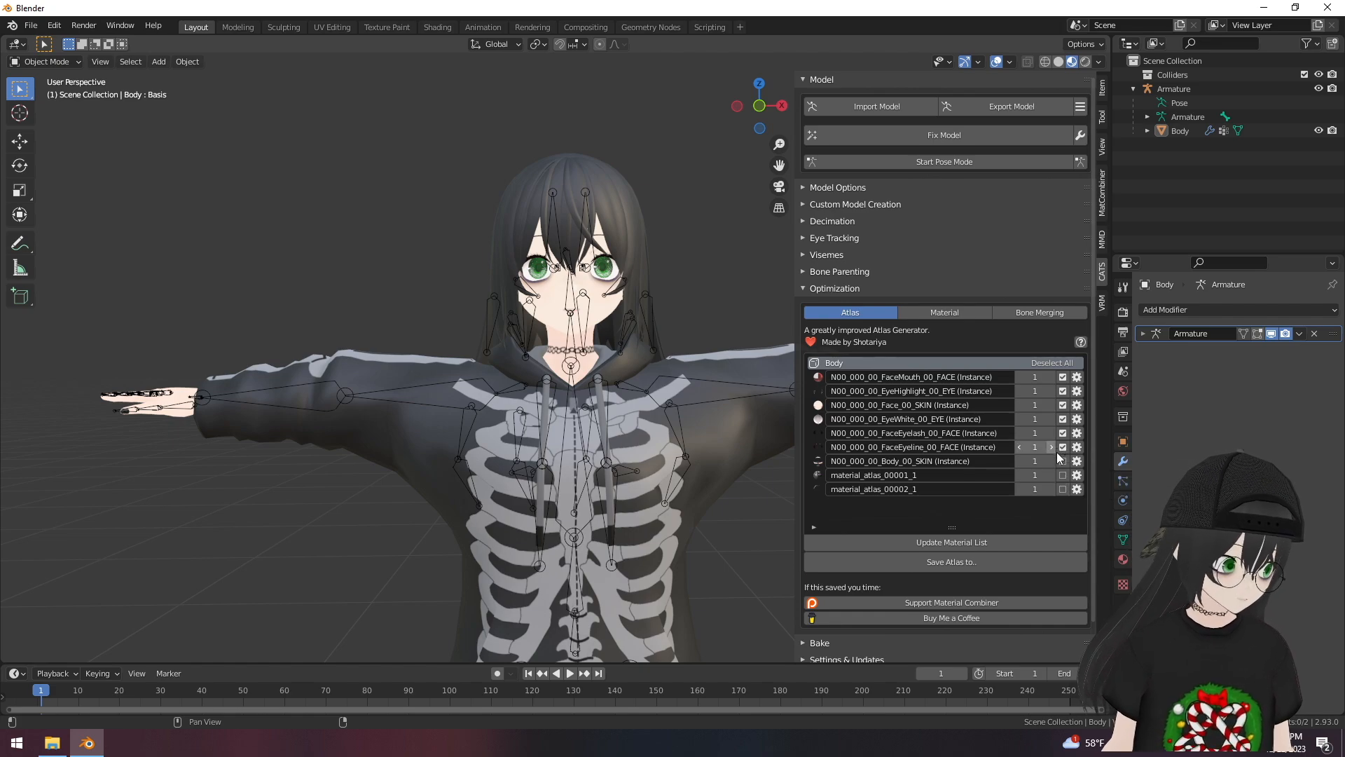
{"action": "left_click", "coordinate": [991, 564]}
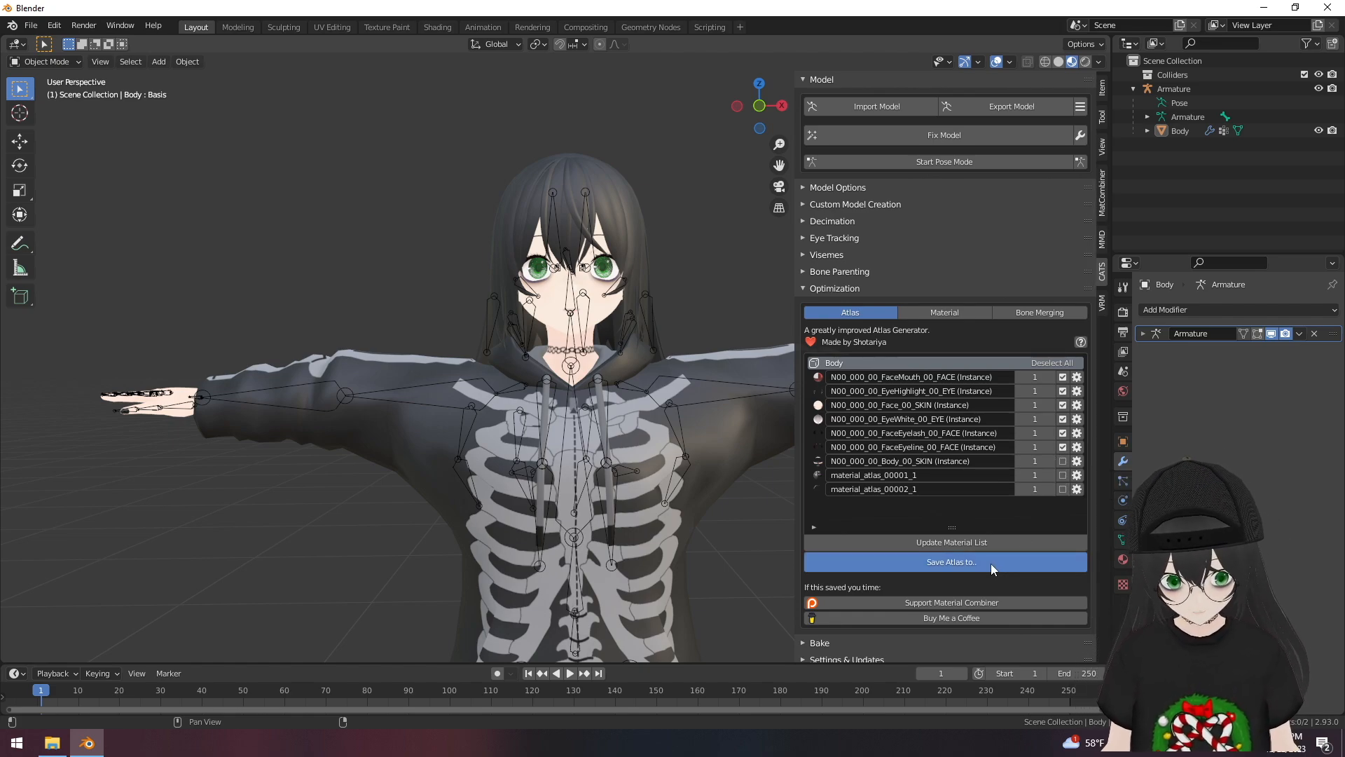
{"action": "left_click", "coordinate": [893, 566]}
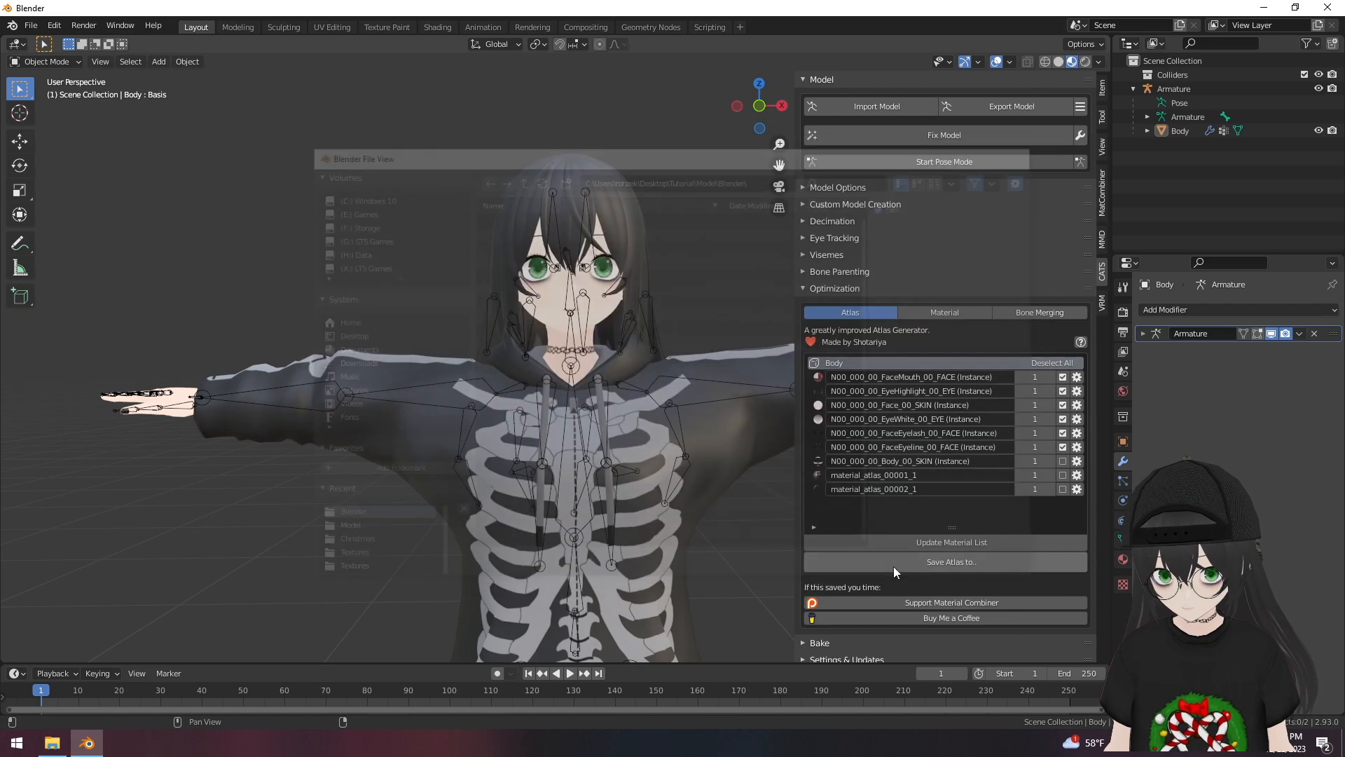
{"action": "left_click", "coordinate": [1063, 419]}
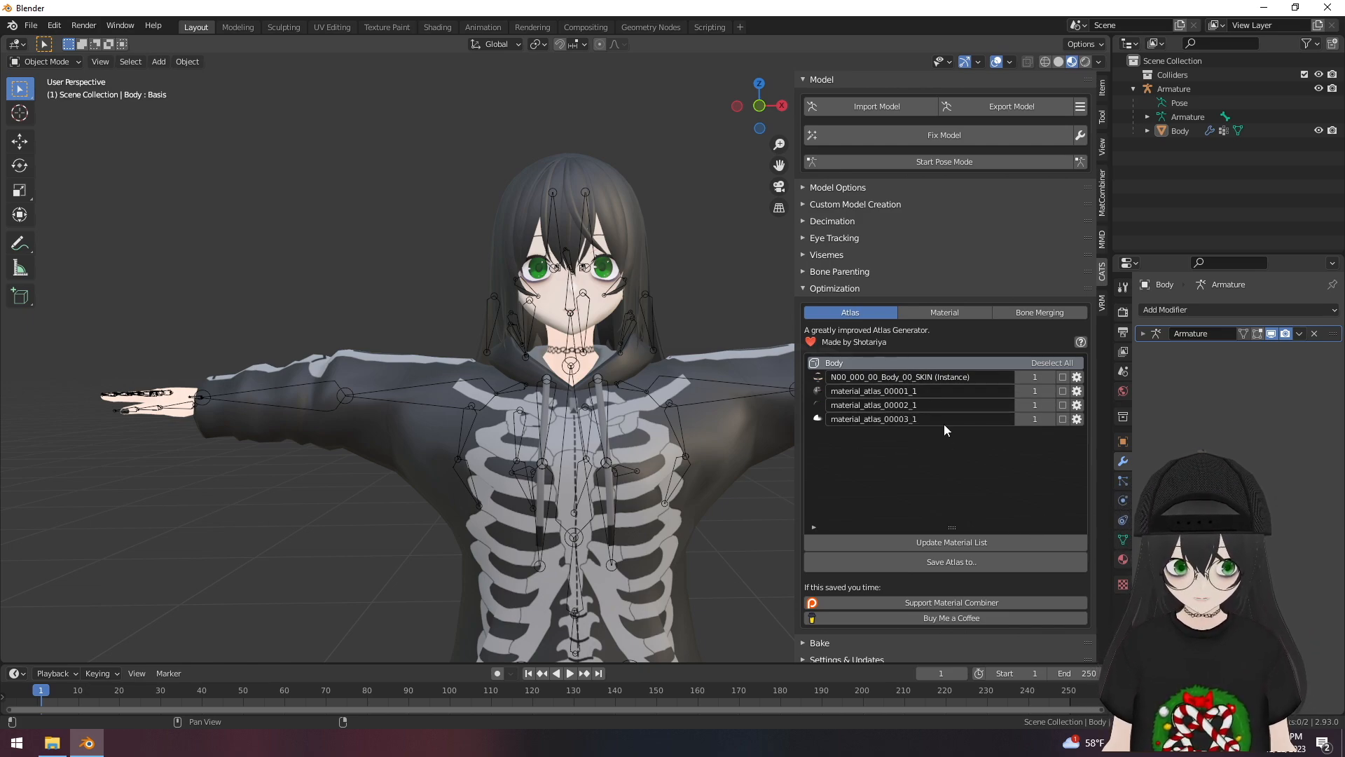
- Collapse the Optimization section, start the Cats model export, and choose Desktop\Tutorial\Model\Blender as the destination folder
{"action": "left_click", "coordinate": [806, 288]}
{"action": "scroll", "coordinate": [927, 388], "scroll_direction": "up", "scroll_amount": 5}
{"action": "scroll", "coordinate": [790, 310], "scroll_direction": "down", "scroll_amount": 5}
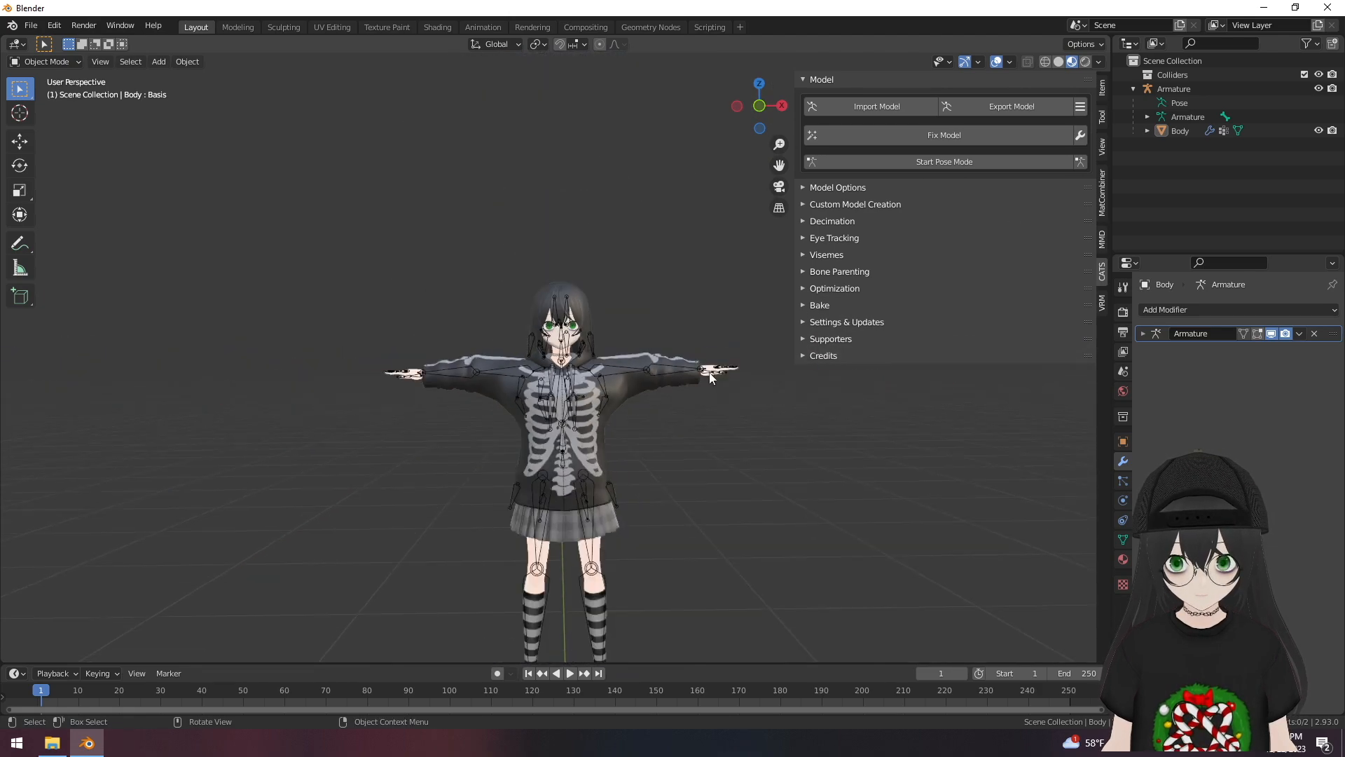
{"action": "left_click", "coordinate": [1022, 106]}
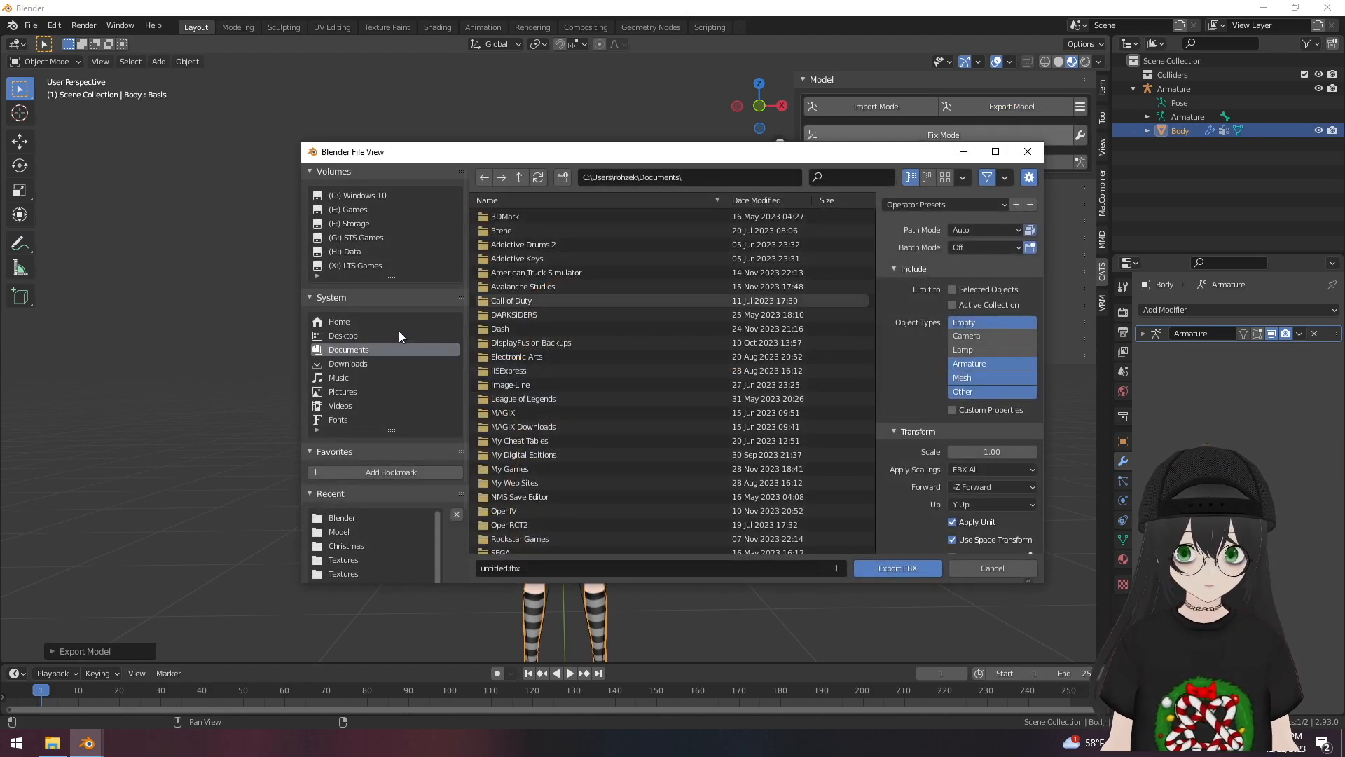
{"action": "left_click", "coordinate": [368, 336]}
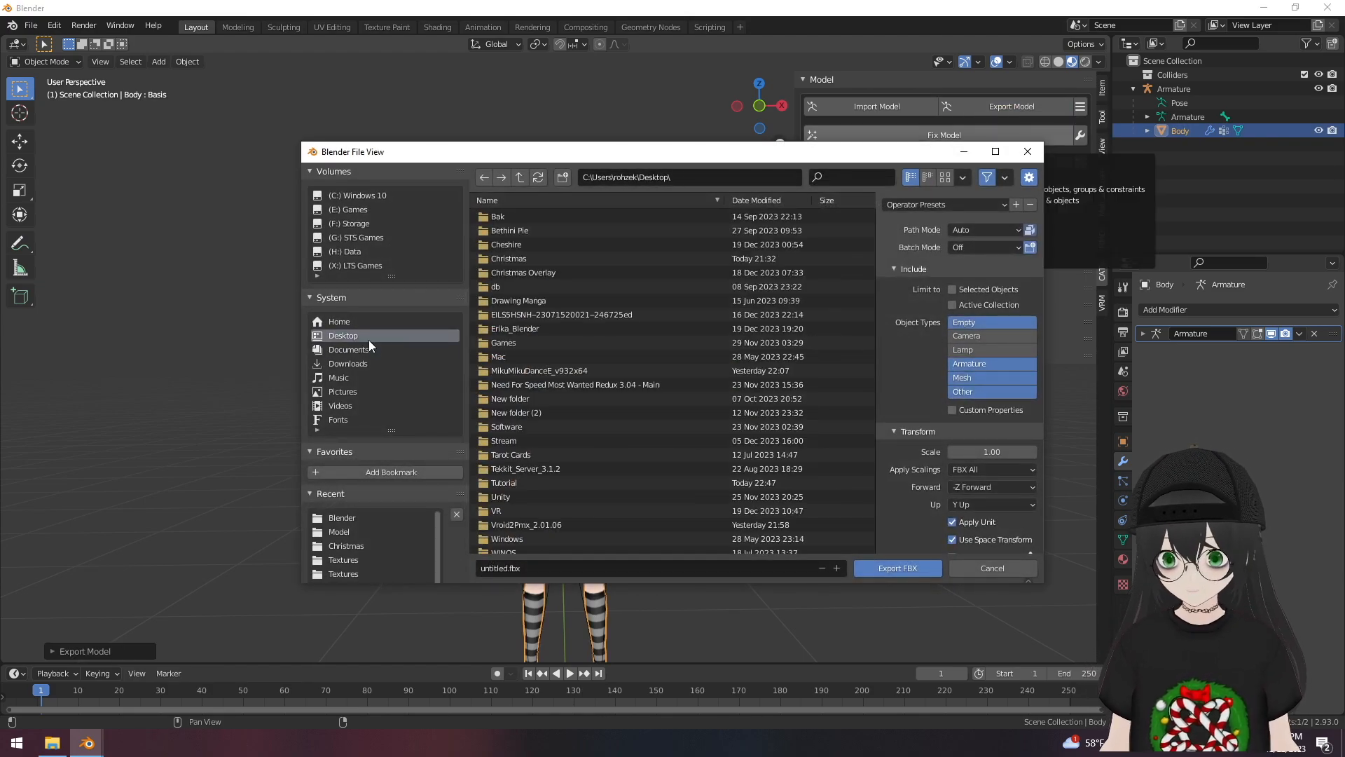
{"action": "double_click", "coordinate": [520, 482]}
{"action": "double_click", "coordinate": [542, 218]}
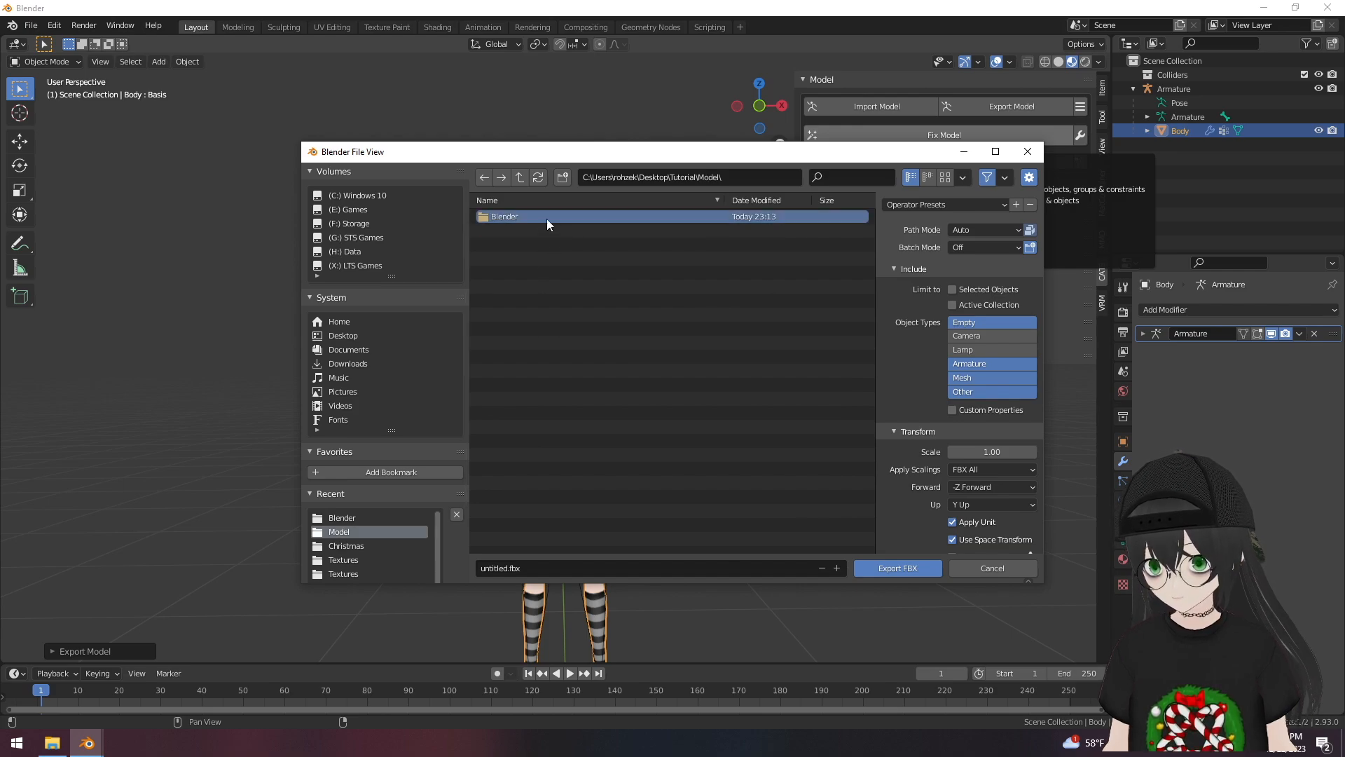
{"action": "double_click", "coordinate": [547, 218]}
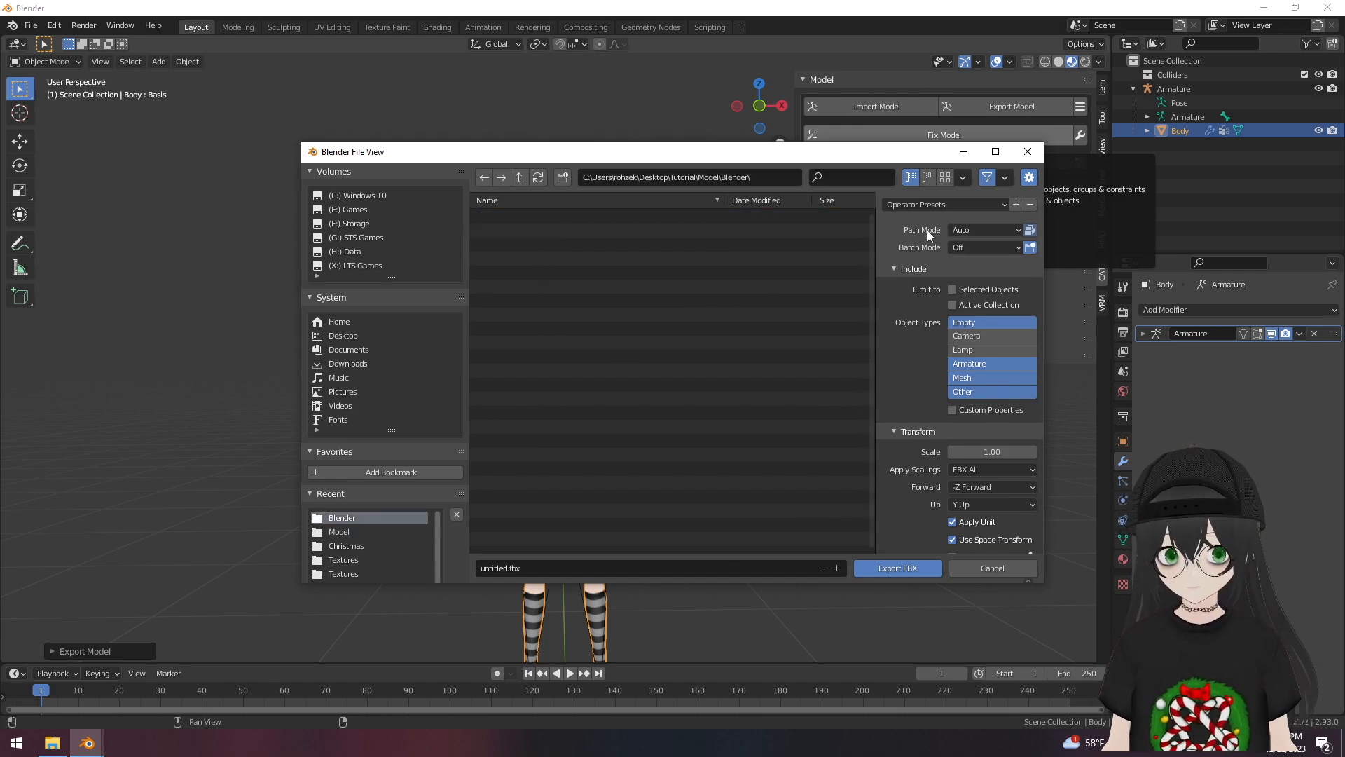
- Export the model as untitled.fbx with Path Mode set to Copy and textures embedded
{"action": "left_click", "coordinate": [971, 231]}
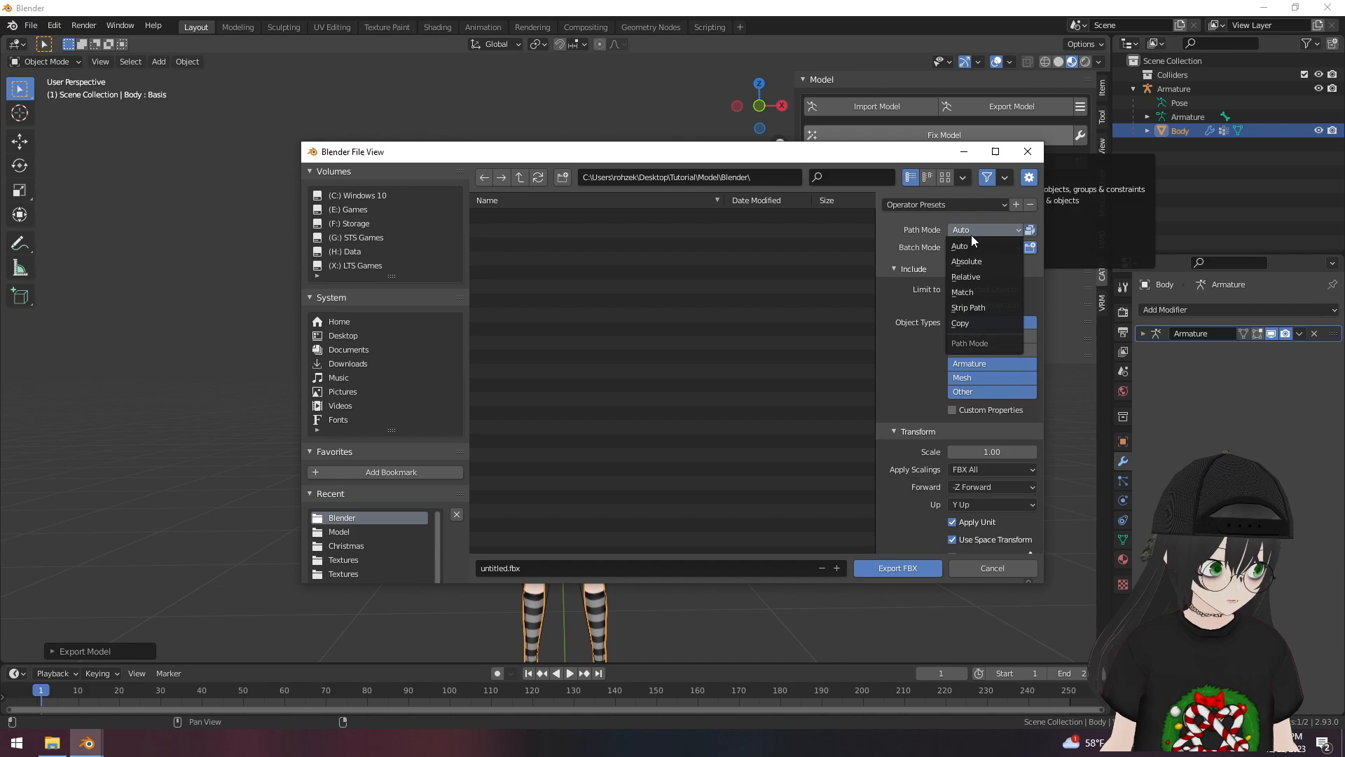
{"action": "left_click", "coordinate": [979, 322]}
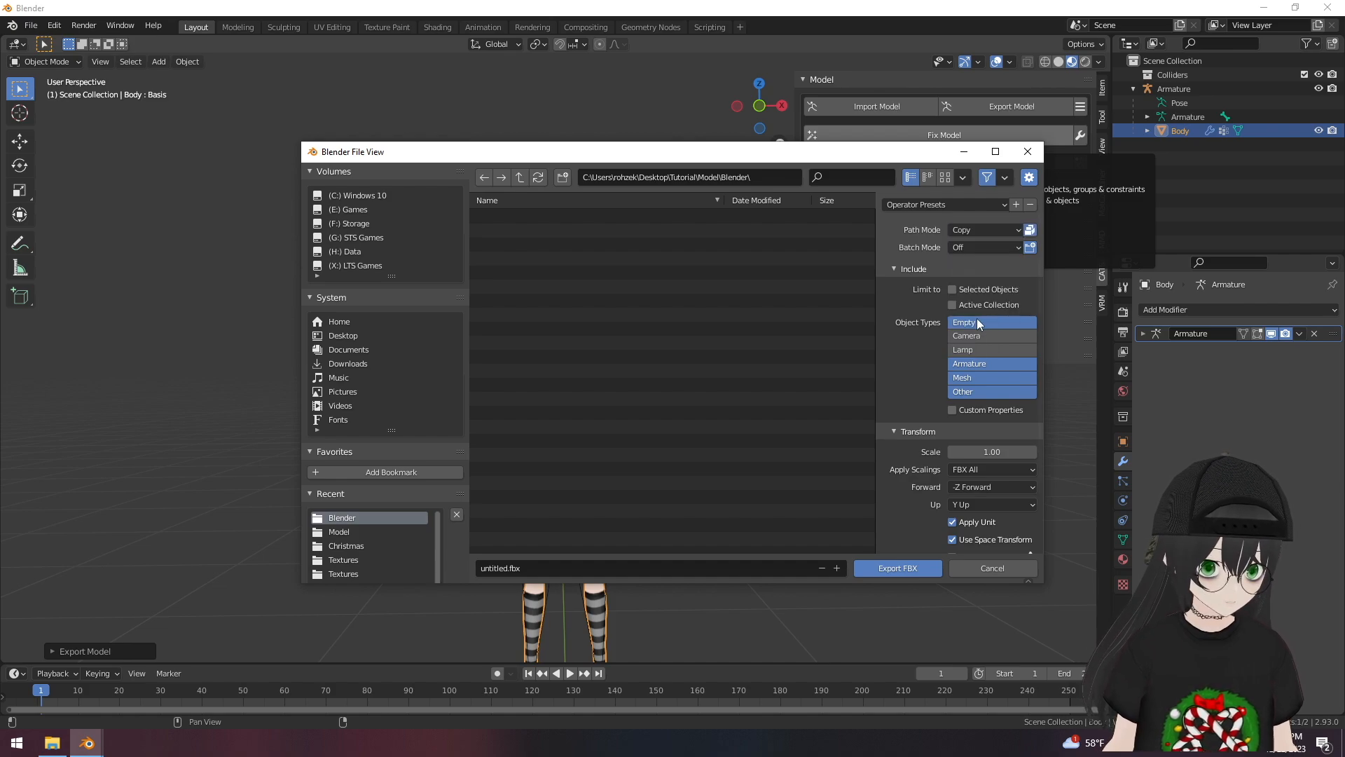
{"action": "left_click", "coordinate": [1030, 231]}
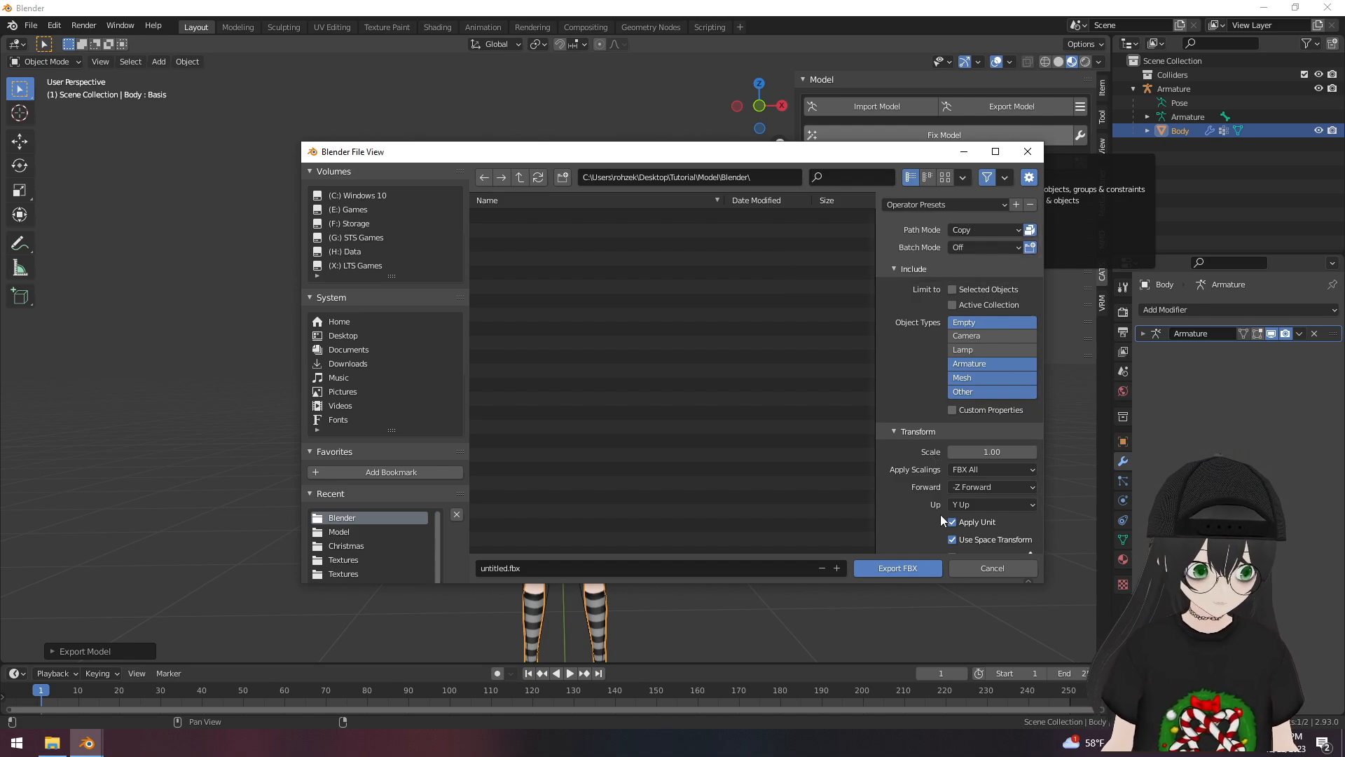
{"action": "left_click", "coordinate": [904, 569]}
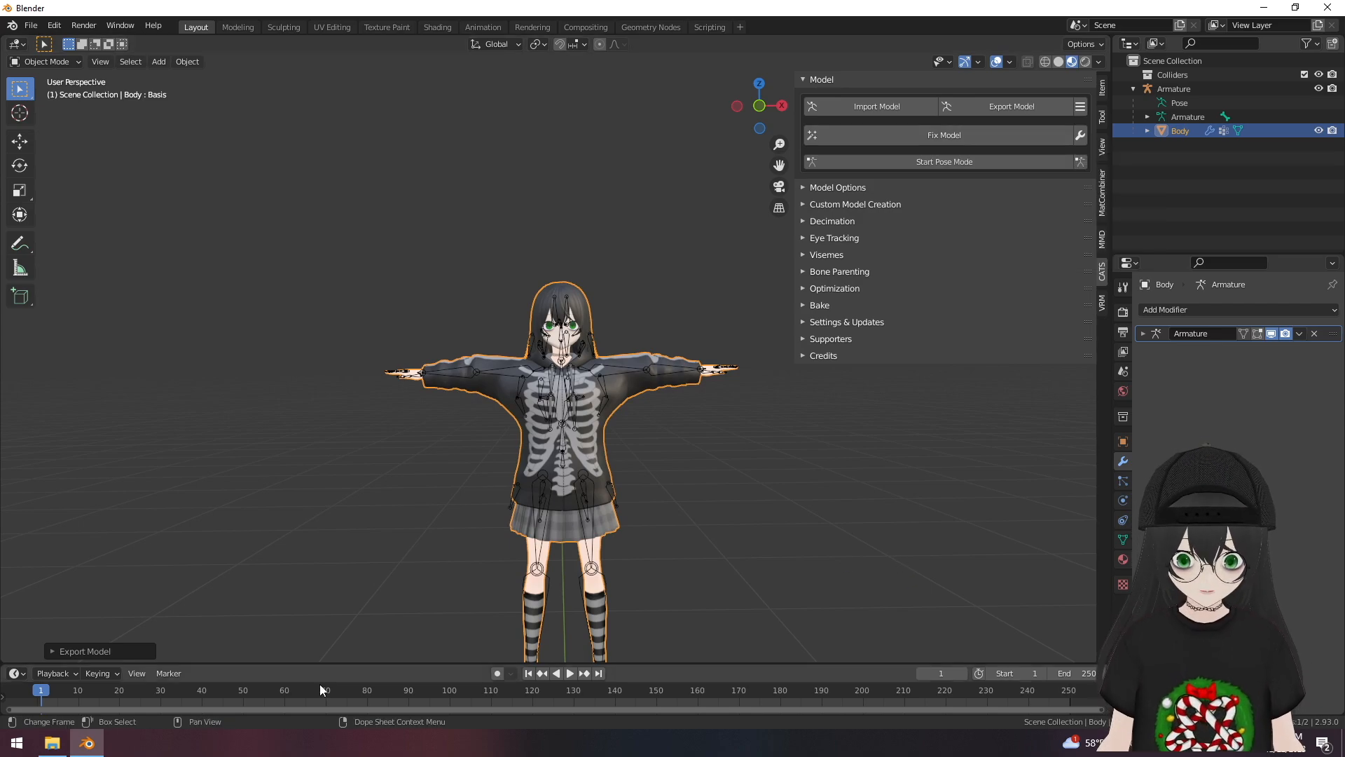
- Switch to File Explorer and rename untitled.fbx in the Tutorial\Model\Blender folder to Rohzek_Tutorial_video.fbx
{"action": "left_click", "coordinate": [52, 743]}
{"action": "key", "text": "alt+Up"}
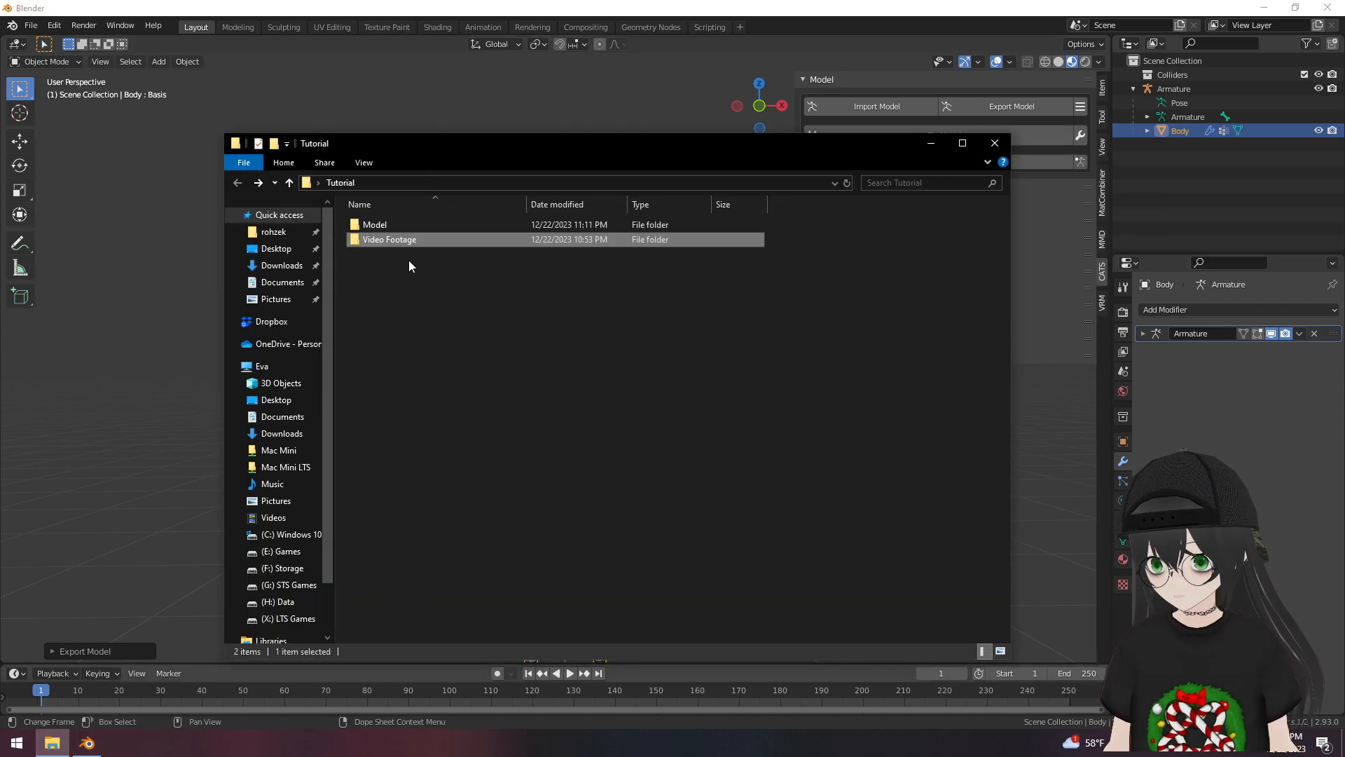
{"action": "double_click", "coordinate": [384, 224]}
{"action": "double_click", "coordinate": [384, 225]}
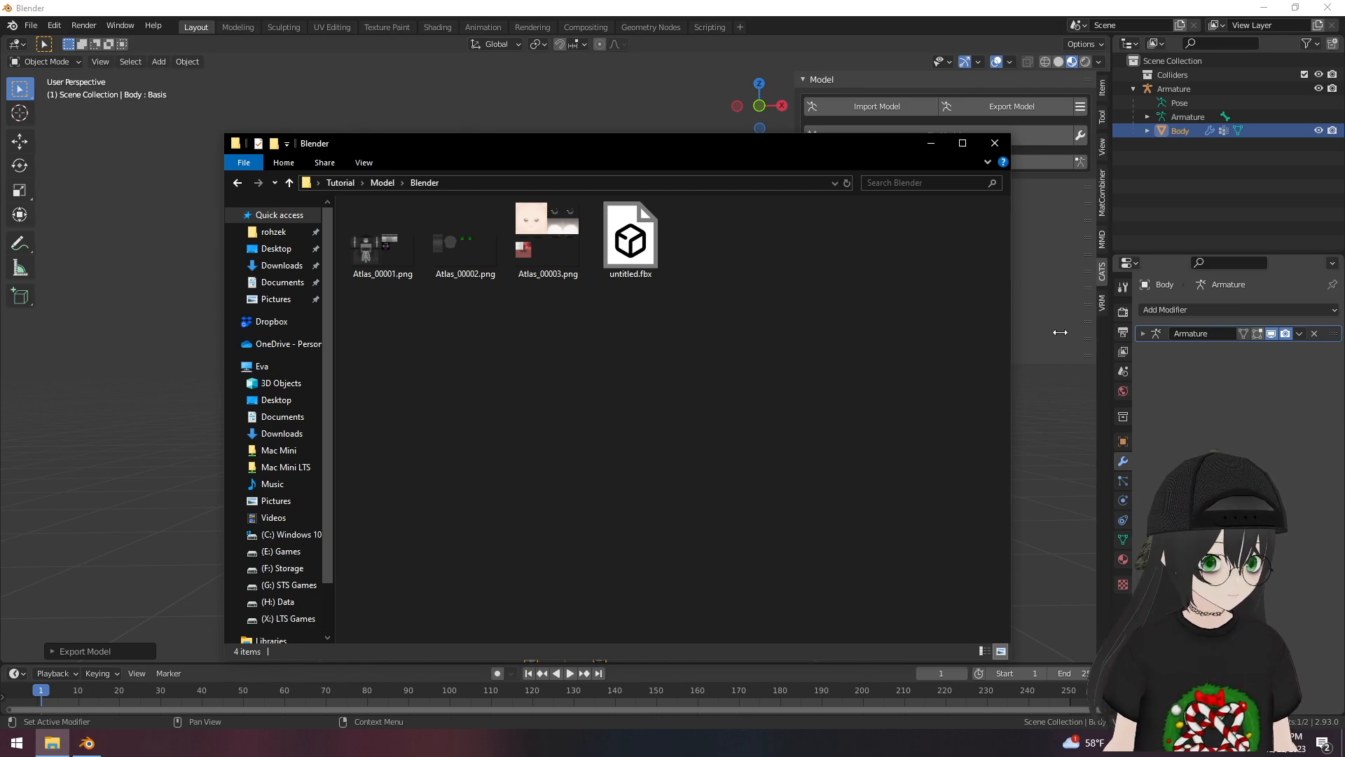
{"action": "right_click", "coordinate": [631, 246]}
{"action": "left_click", "coordinate": [699, 505]}
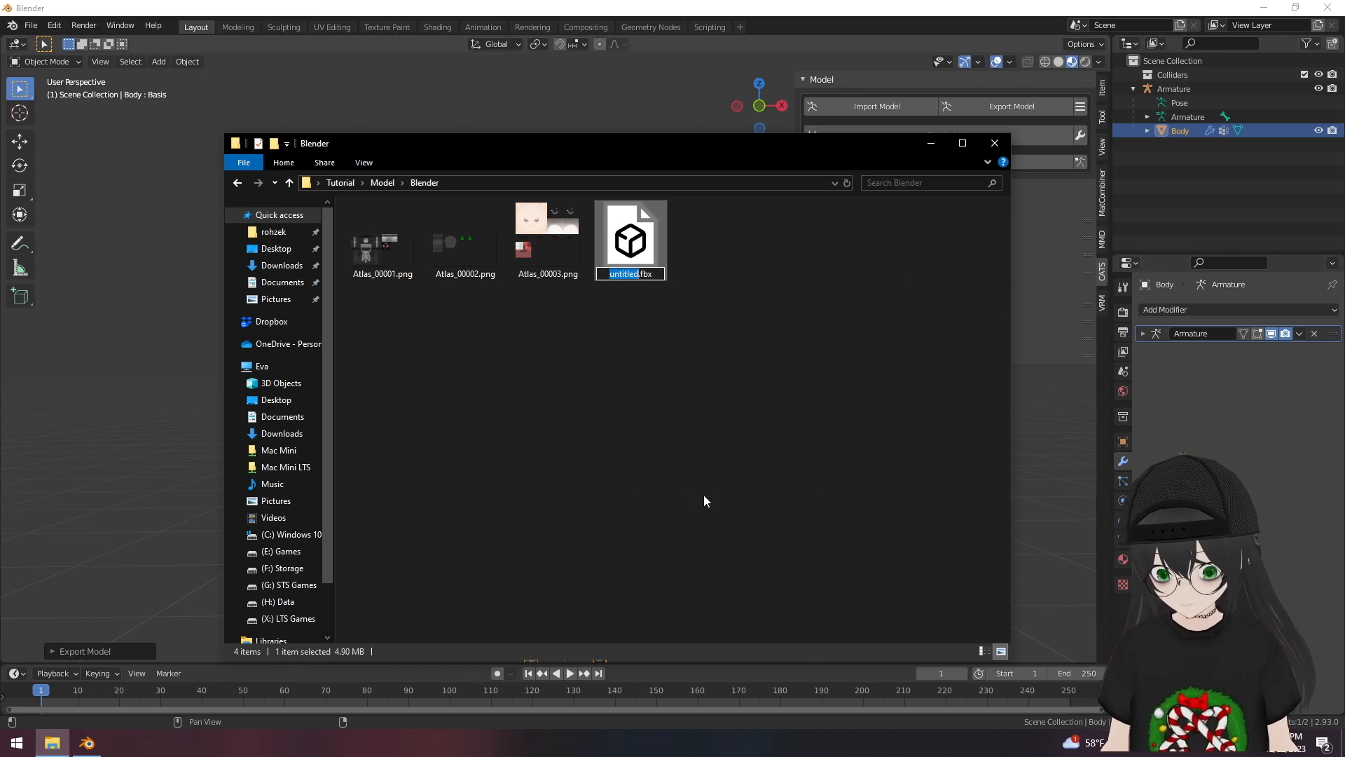
{"action": "type", "text": "Rohzek"}
{"action": "type", "text": "_Tutorial_vid"}
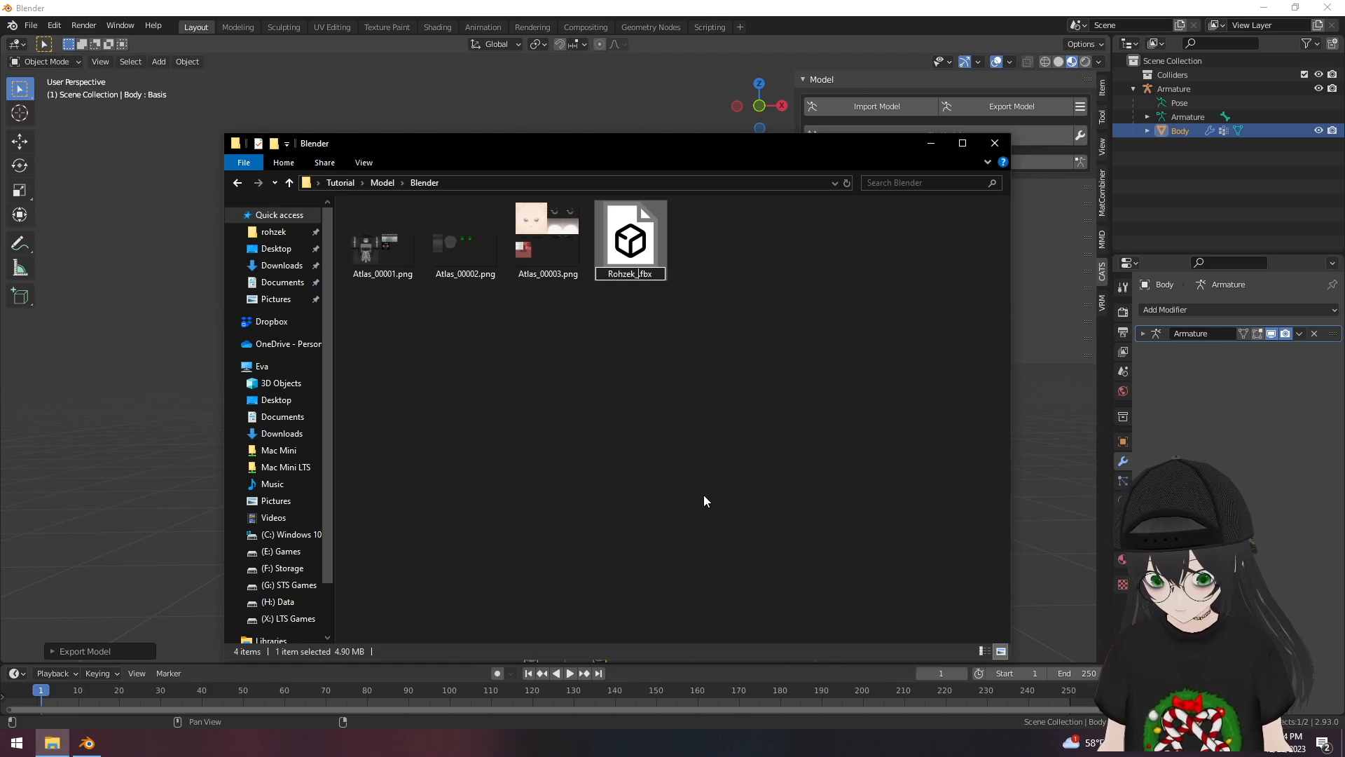
{"action": "type", "text": "eo"}
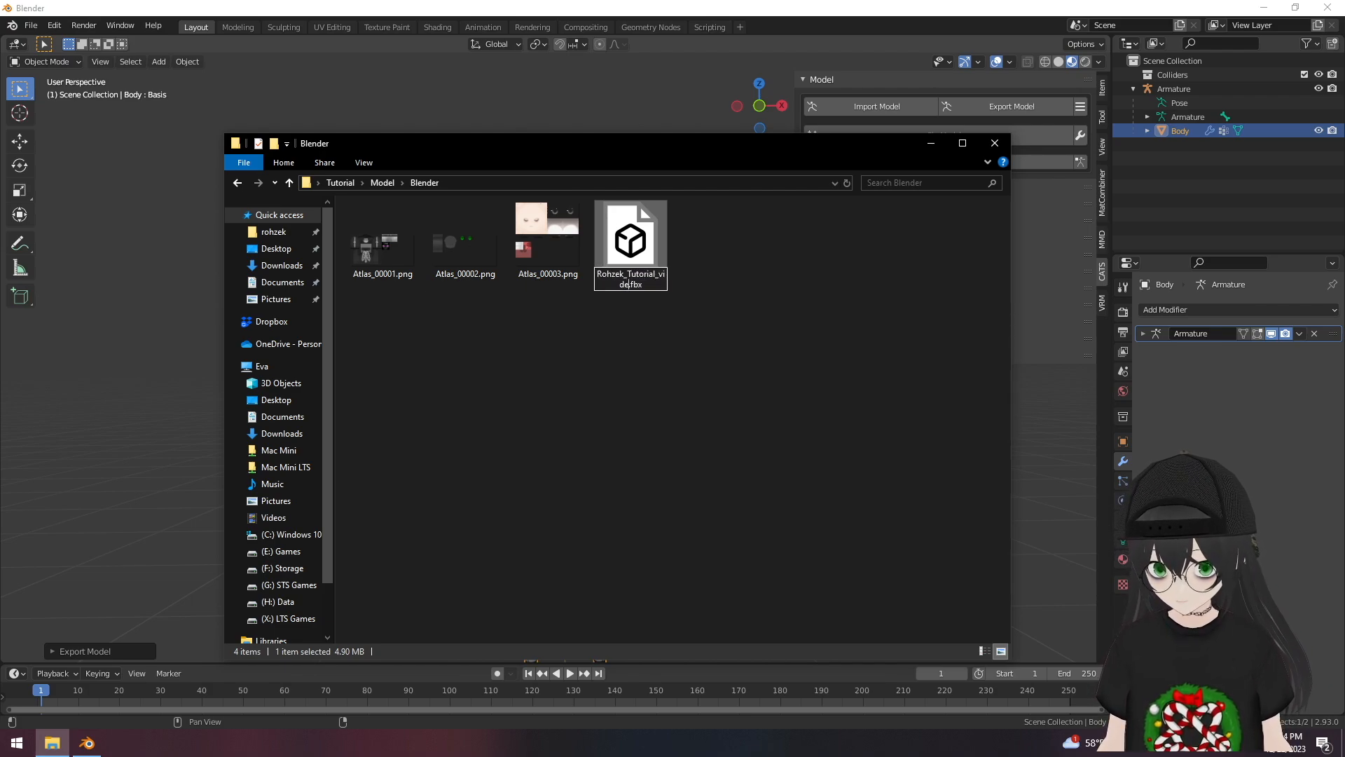
{"action": "key", "text": "Return"}
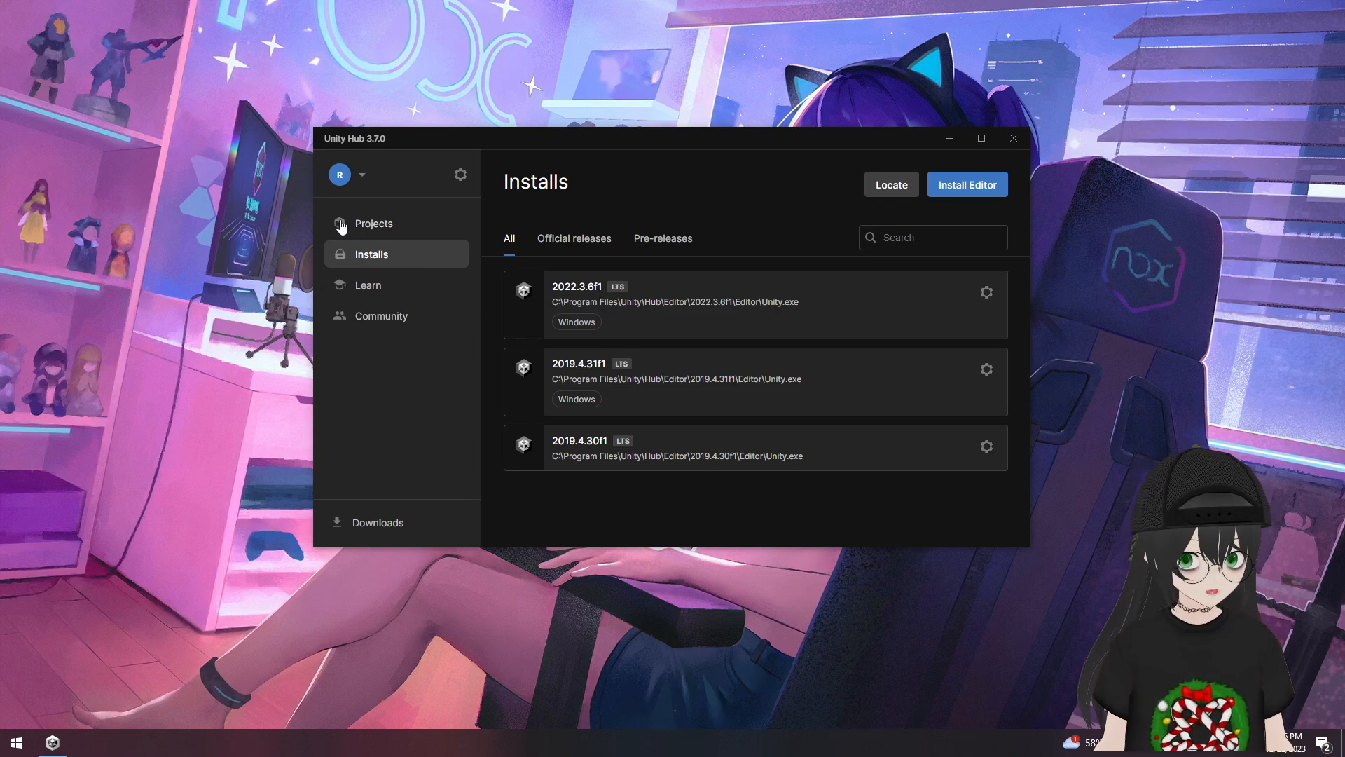
- View the Unity Hub projects and close the hub, and review the Creator Companion project templates without creating a project
{"action": "left_click", "coordinate": [366, 223]}
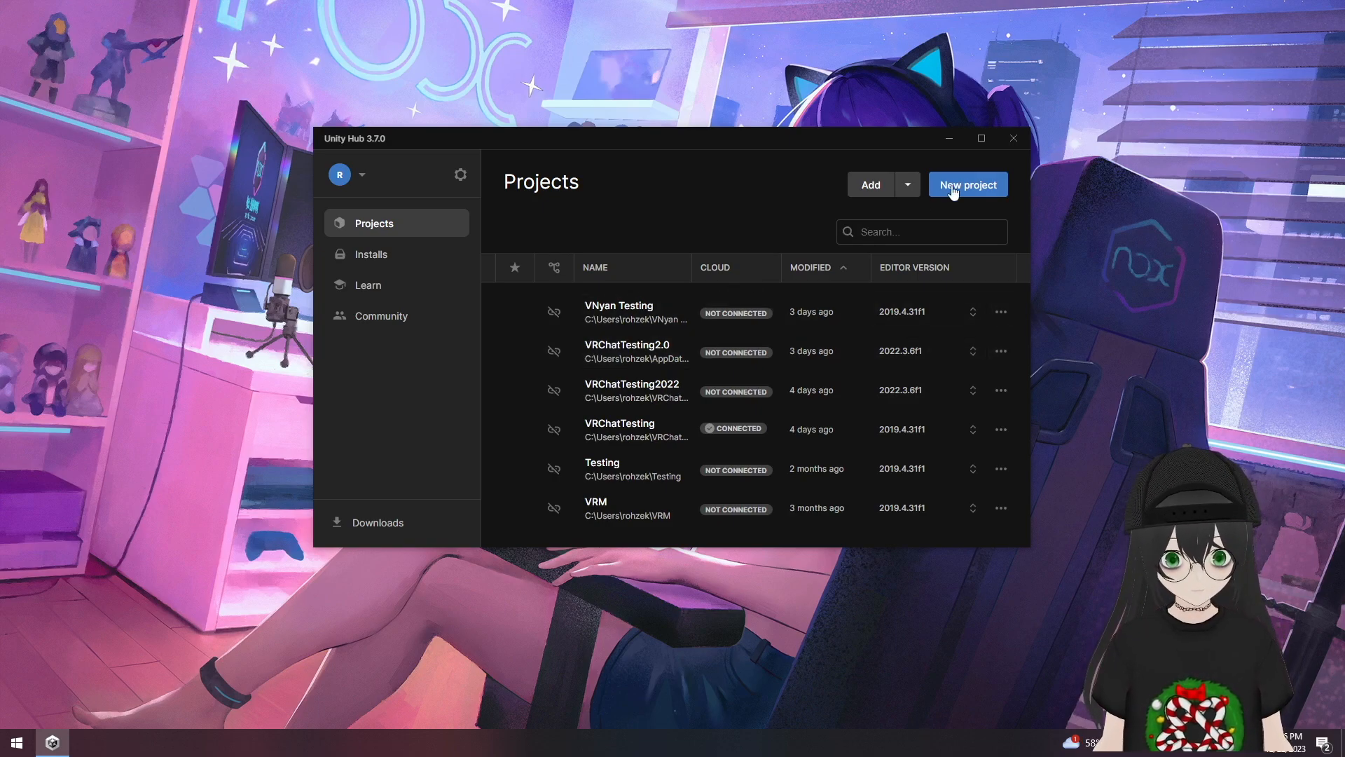
{"action": "left_click", "coordinate": [1013, 141]}
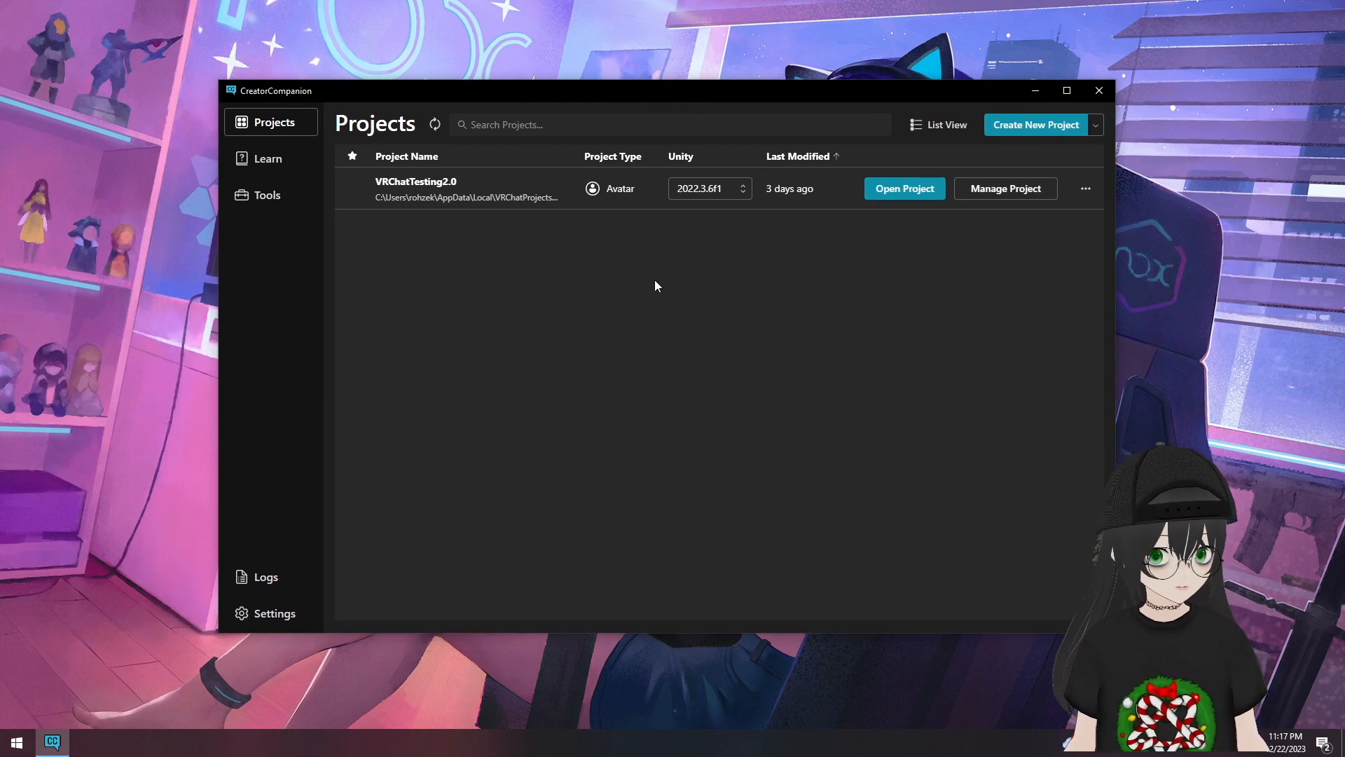
{"action": "left_click", "coordinate": [1020, 128]}
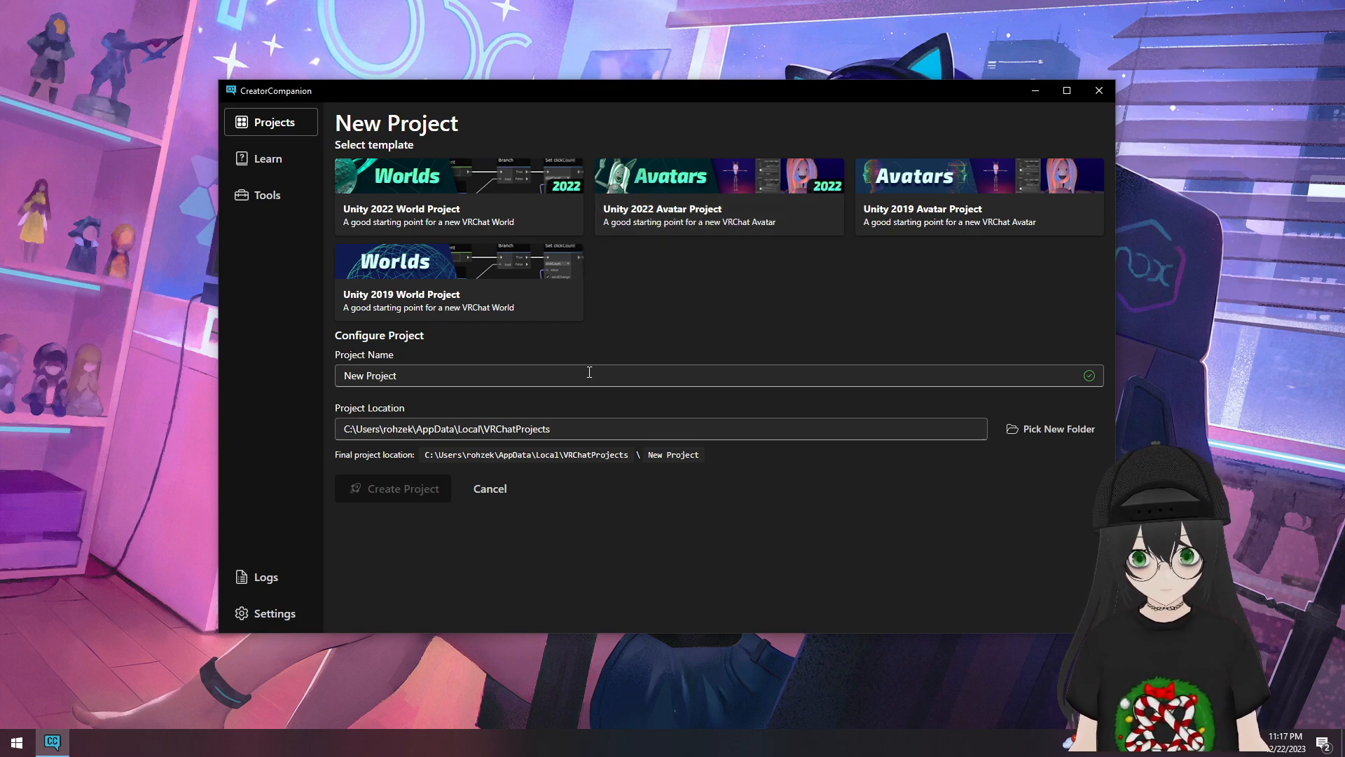
{"action": "left_click", "coordinate": [489, 489]}
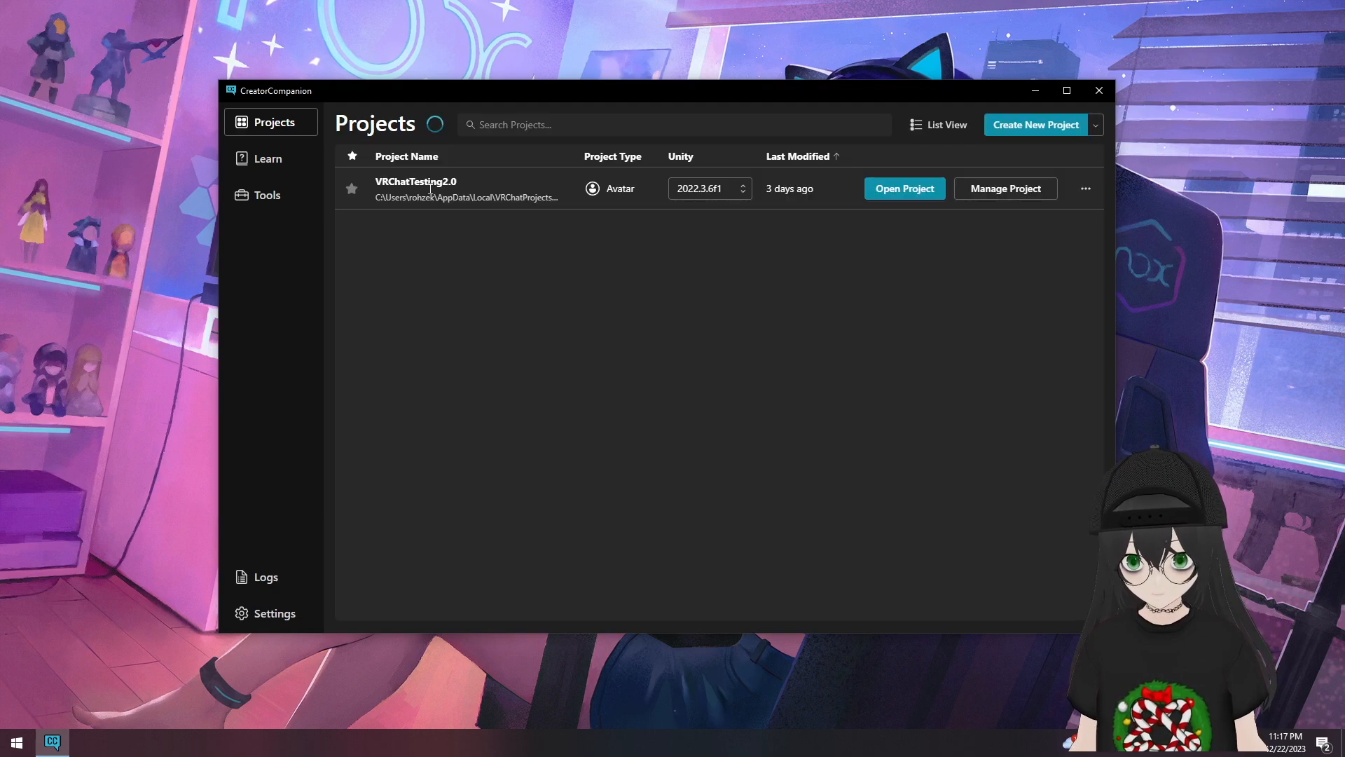
- Open the VRChatTesting2.0 project in Unity from Creator Companion, continuing with administrator privileges, and review its installed packages
{"action": "left_click", "coordinate": [906, 190]}
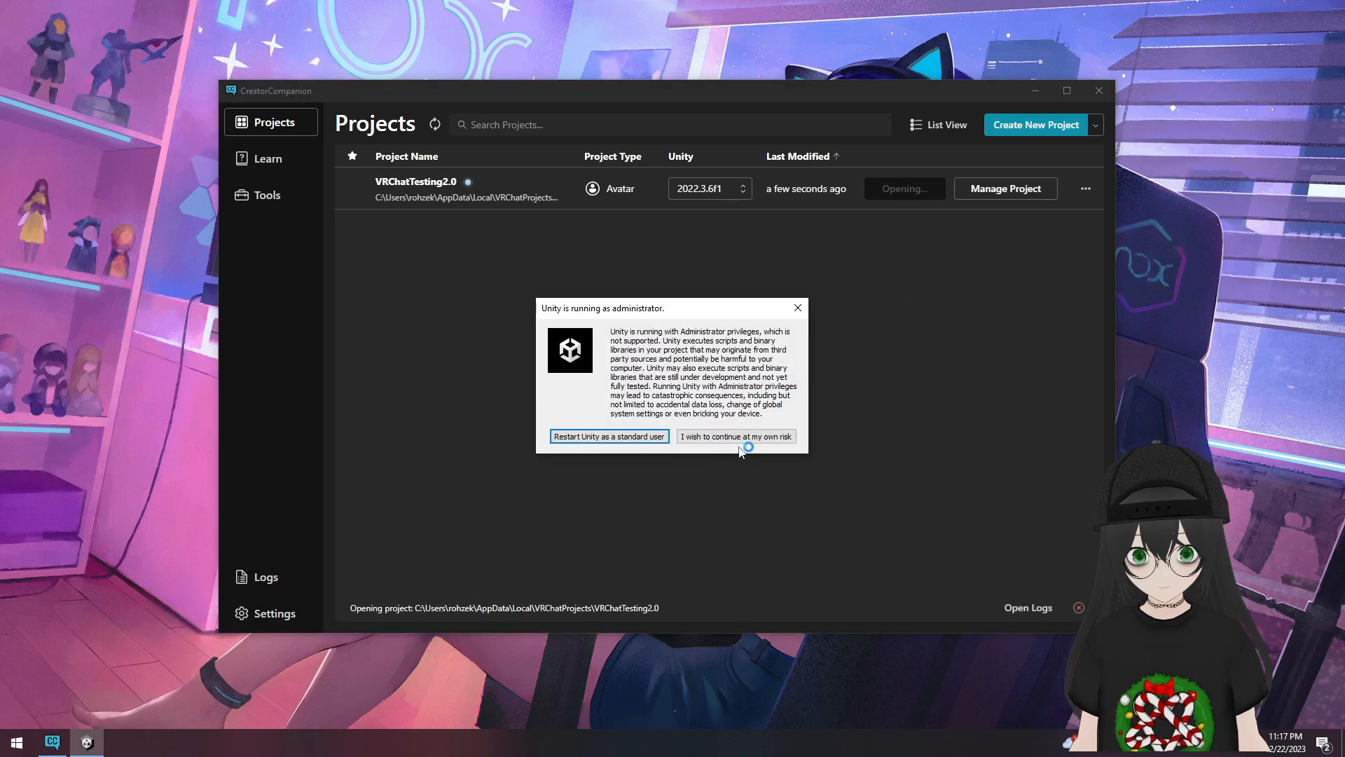
{"action": "left_click", "coordinate": [737, 437]}
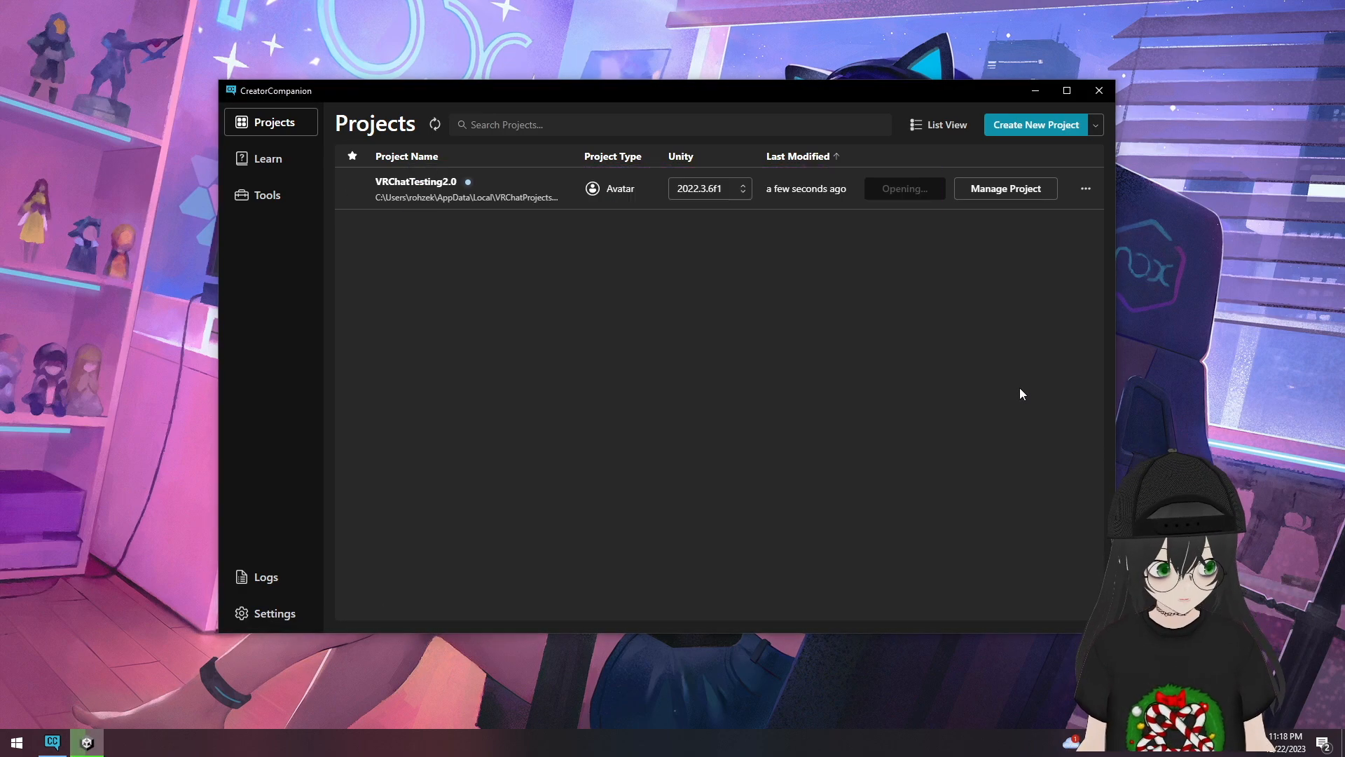
{"action": "left_click", "coordinate": [994, 199]}
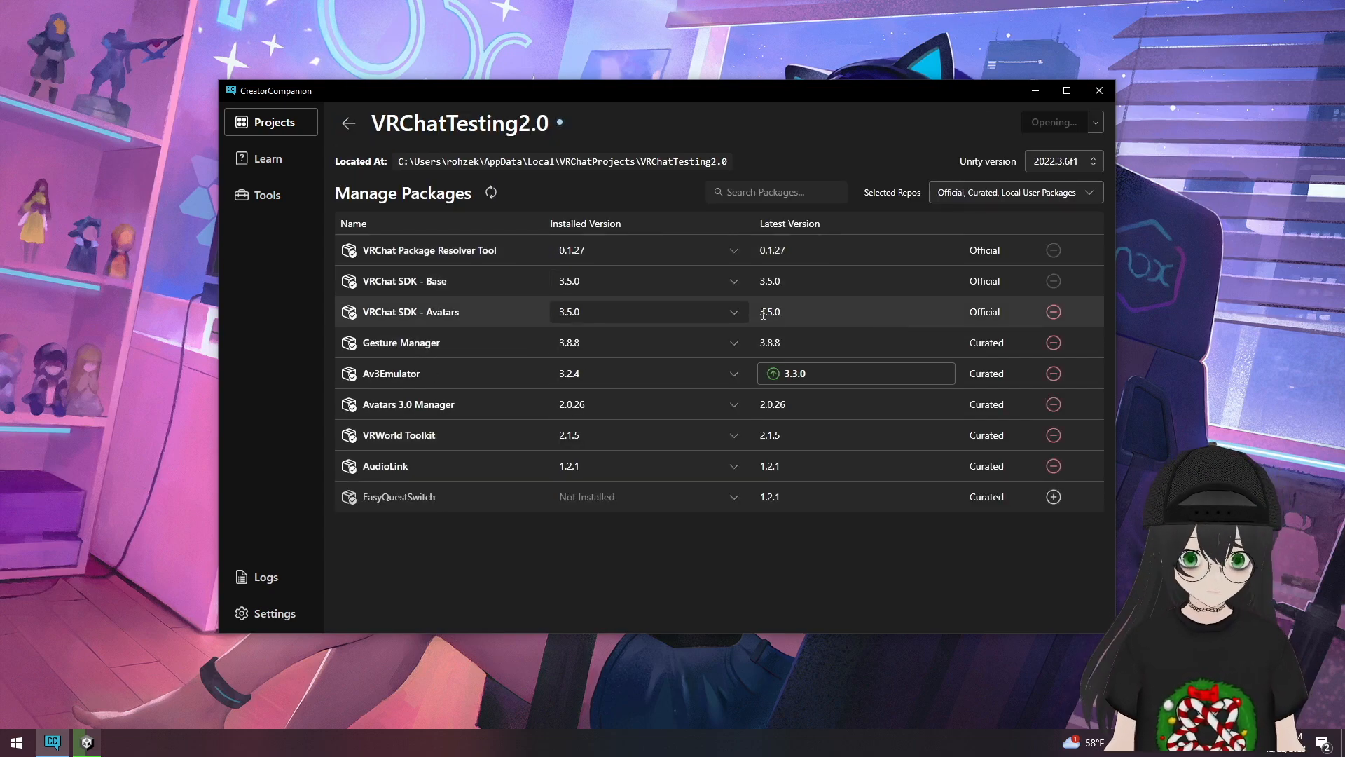
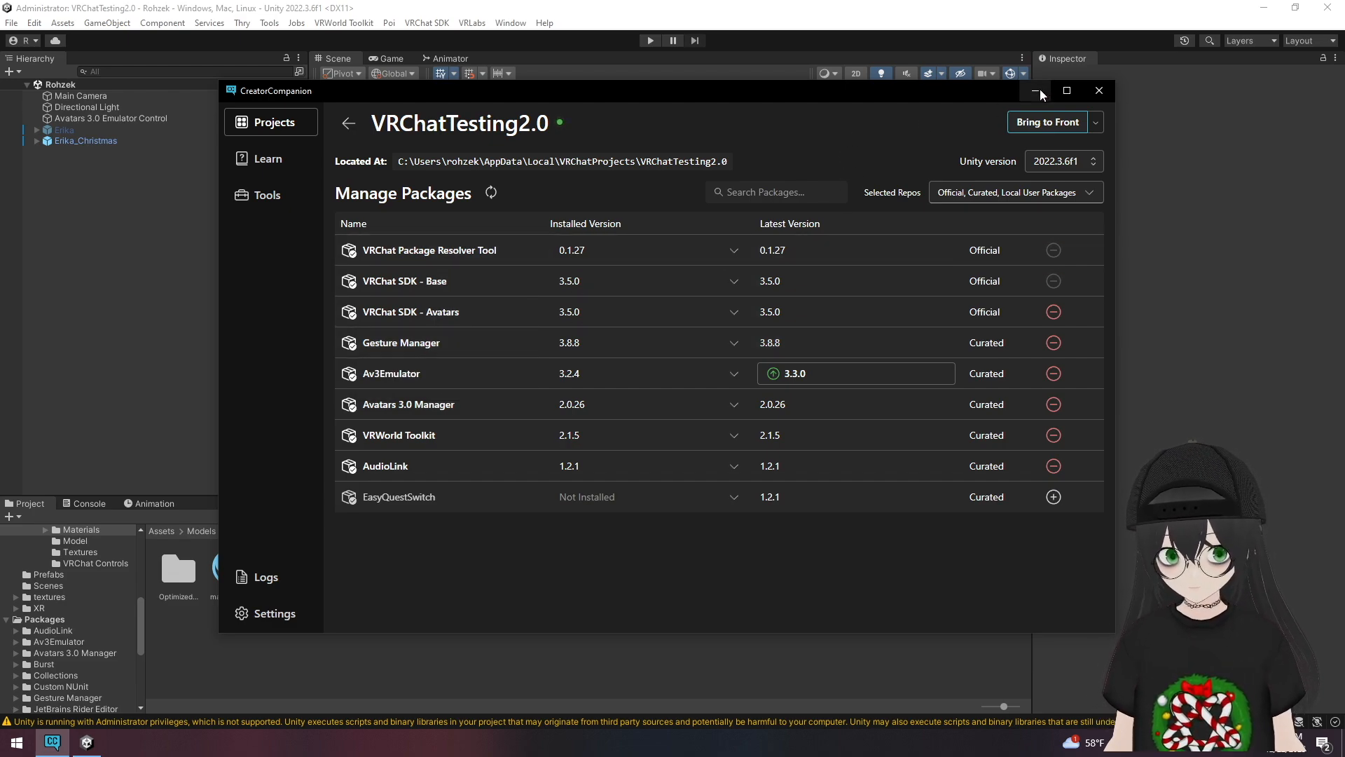
{"action": "mouse_move", "coordinate": [495, 341]}
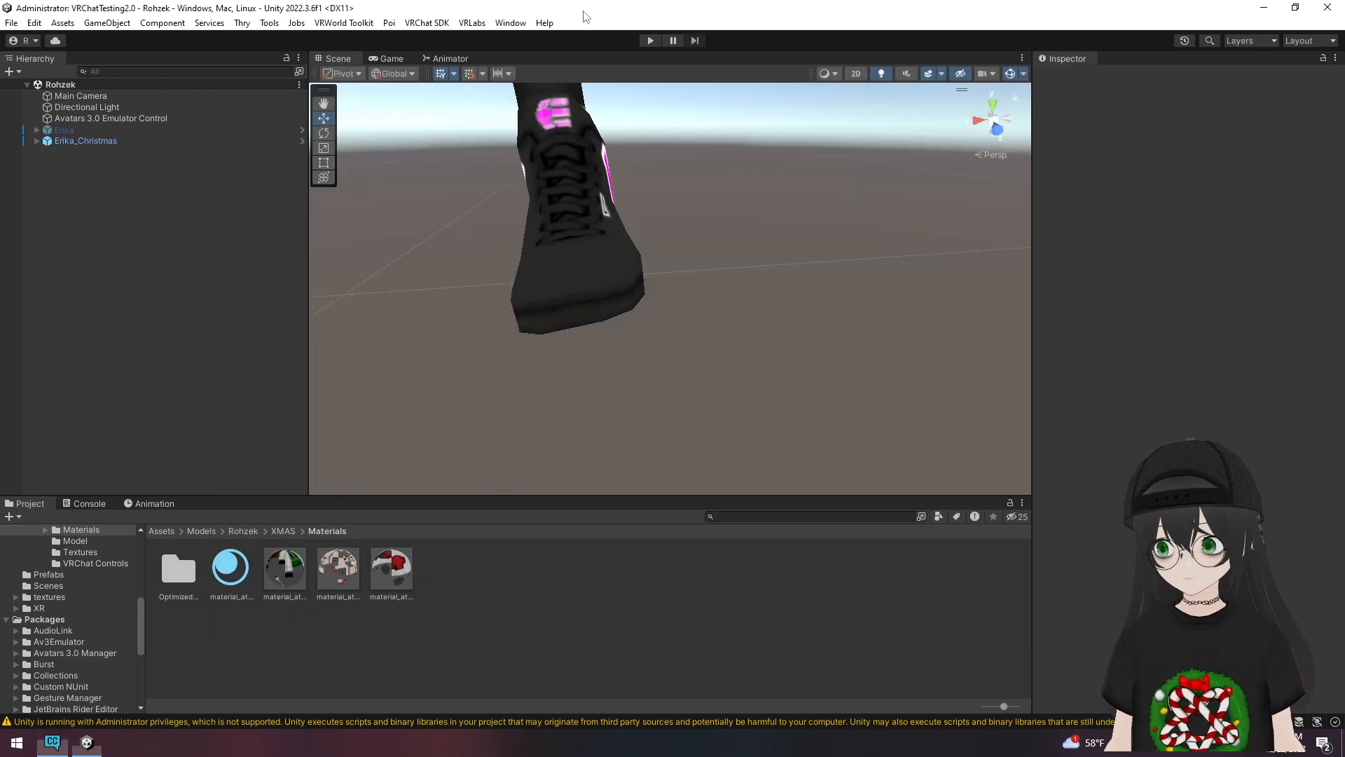
{"action": "left_click", "coordinate": [580, 15]}
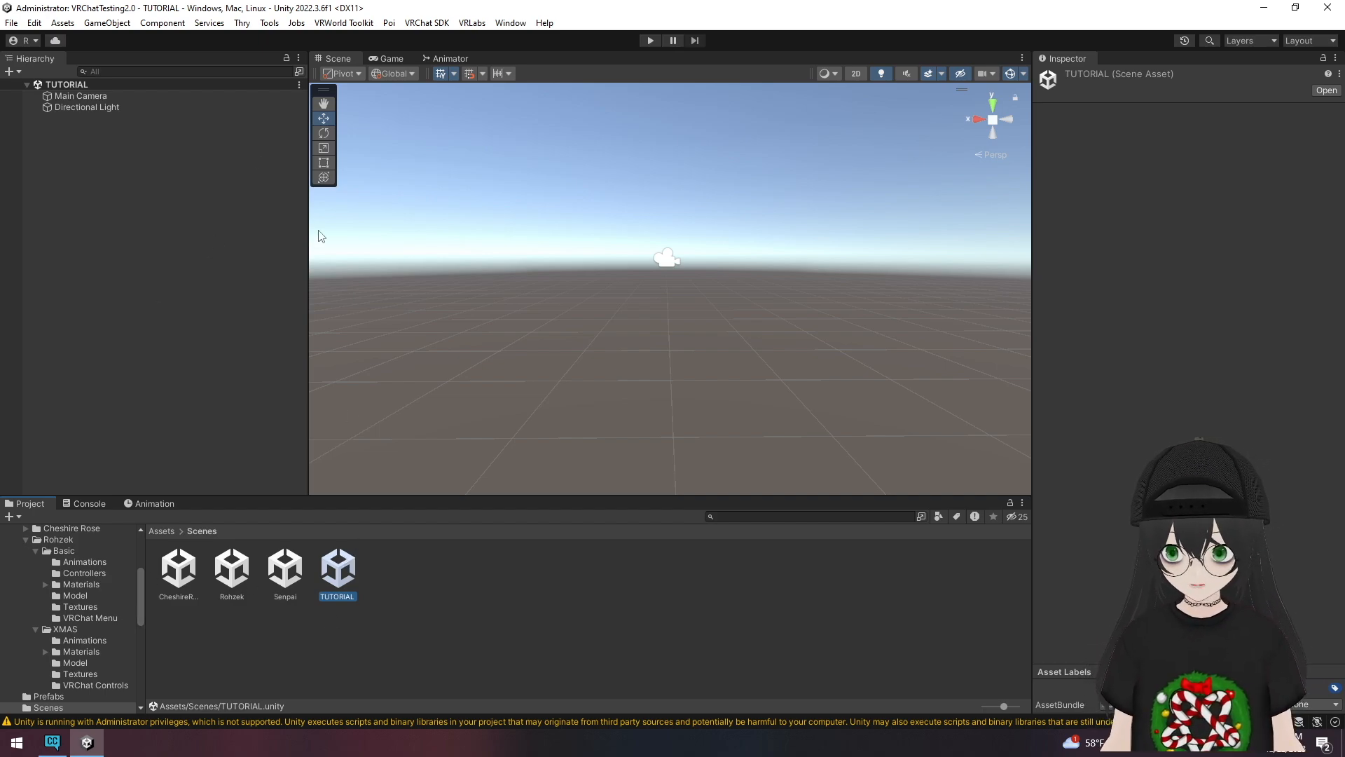
- Create a new folder named TUTORIAL inside the project's Assets/Models folder
{"action": "left_click", "coordinate": [162, 531]}
{"action": "double_click", "coordinate": [293, 574]}
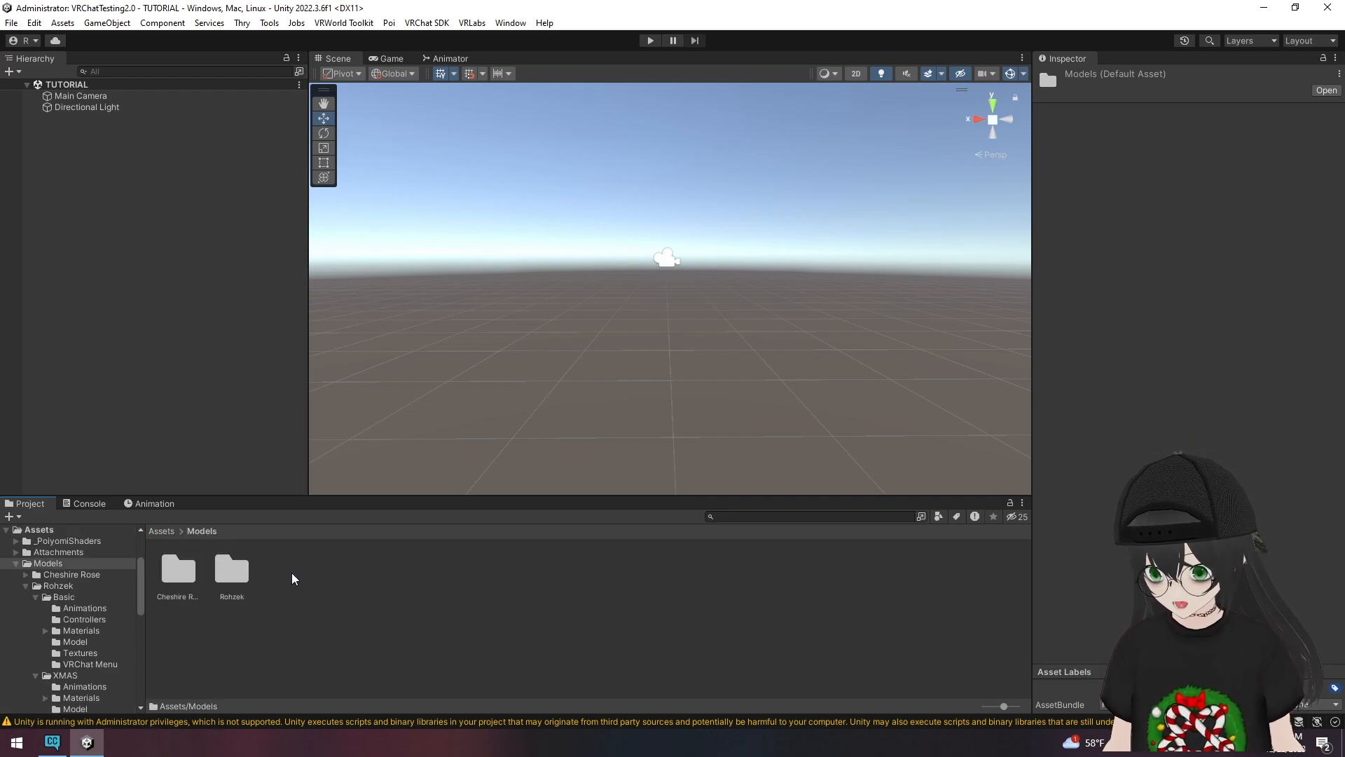
{"action": "right_click", "coordinate": [407, 627]}
{"action": "mouse_move", "coordinate": [595, 196]}
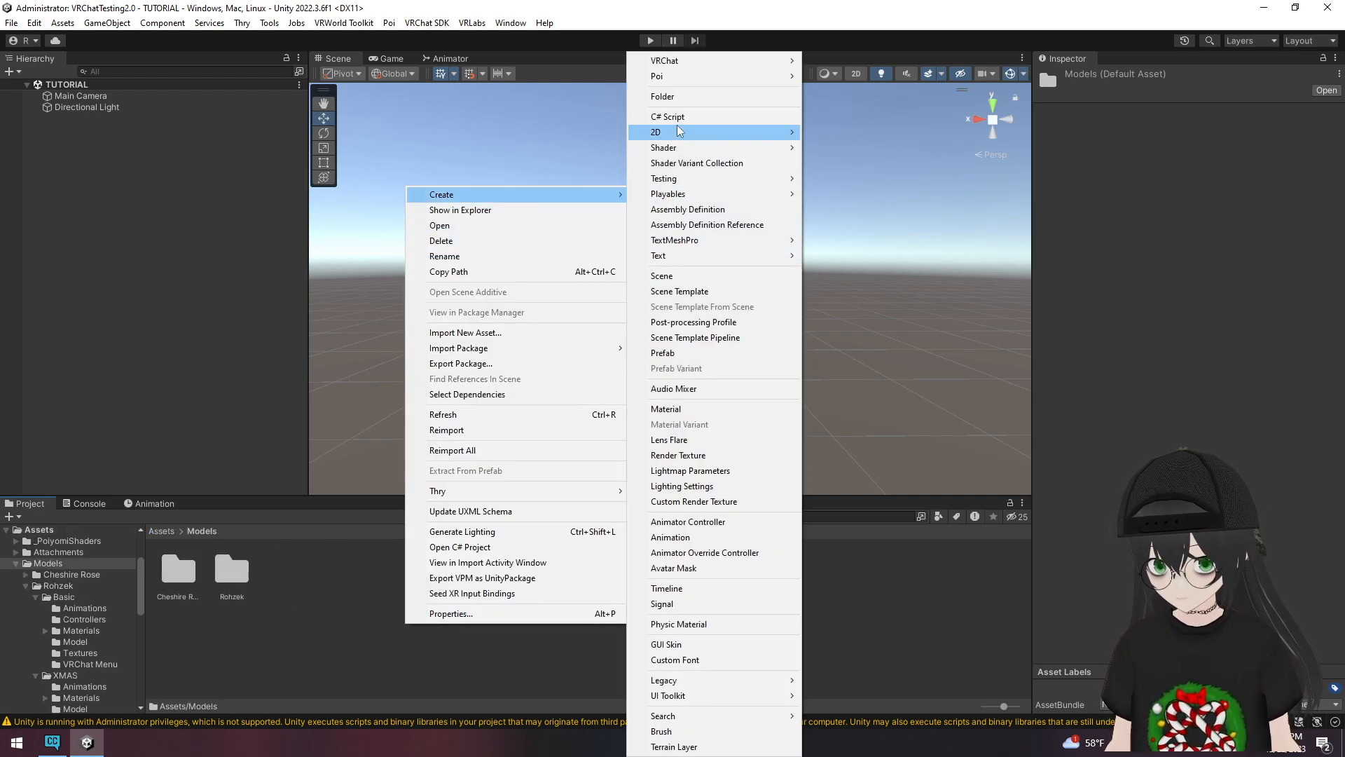
{"action": "left_click", "coordinate": [694, 98]}
{"action": "type", "text": "TUTORIAL"}
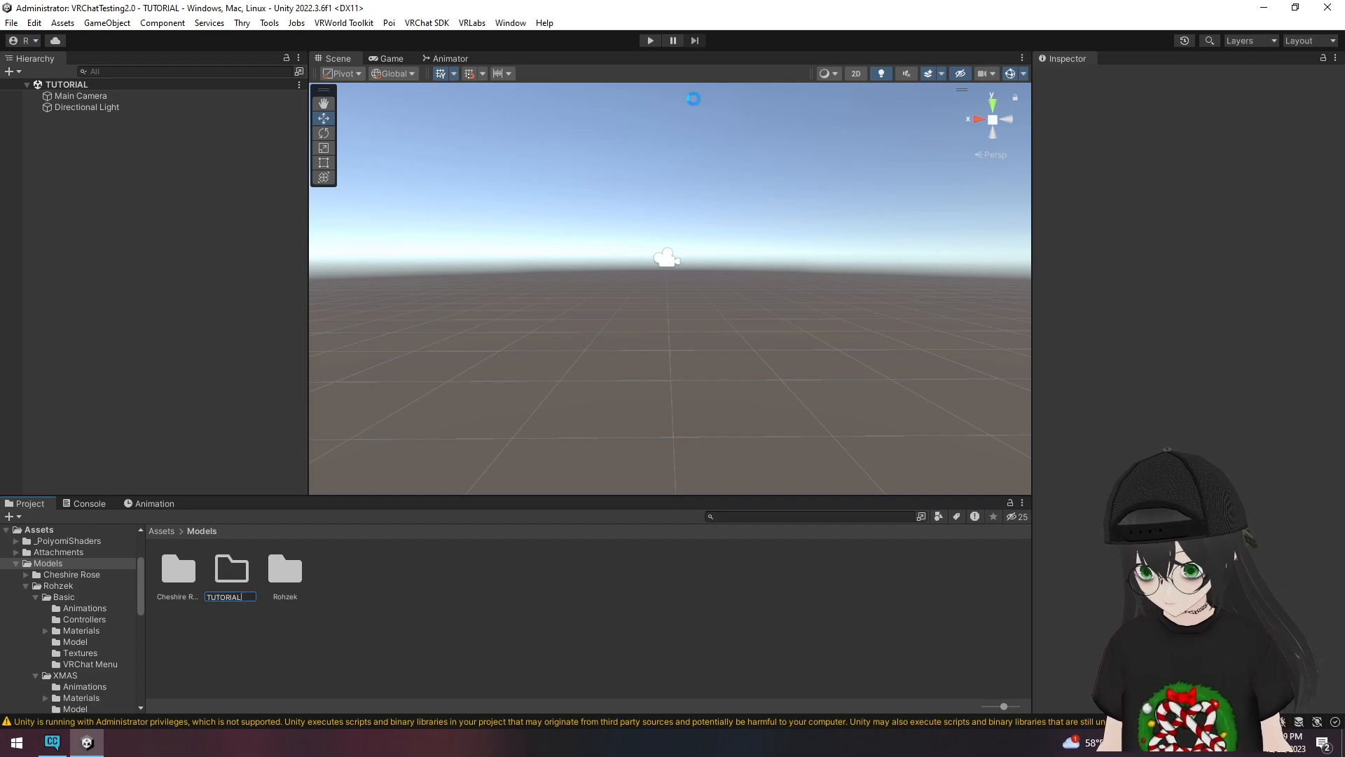
{"action": "key", "text": "Return"}
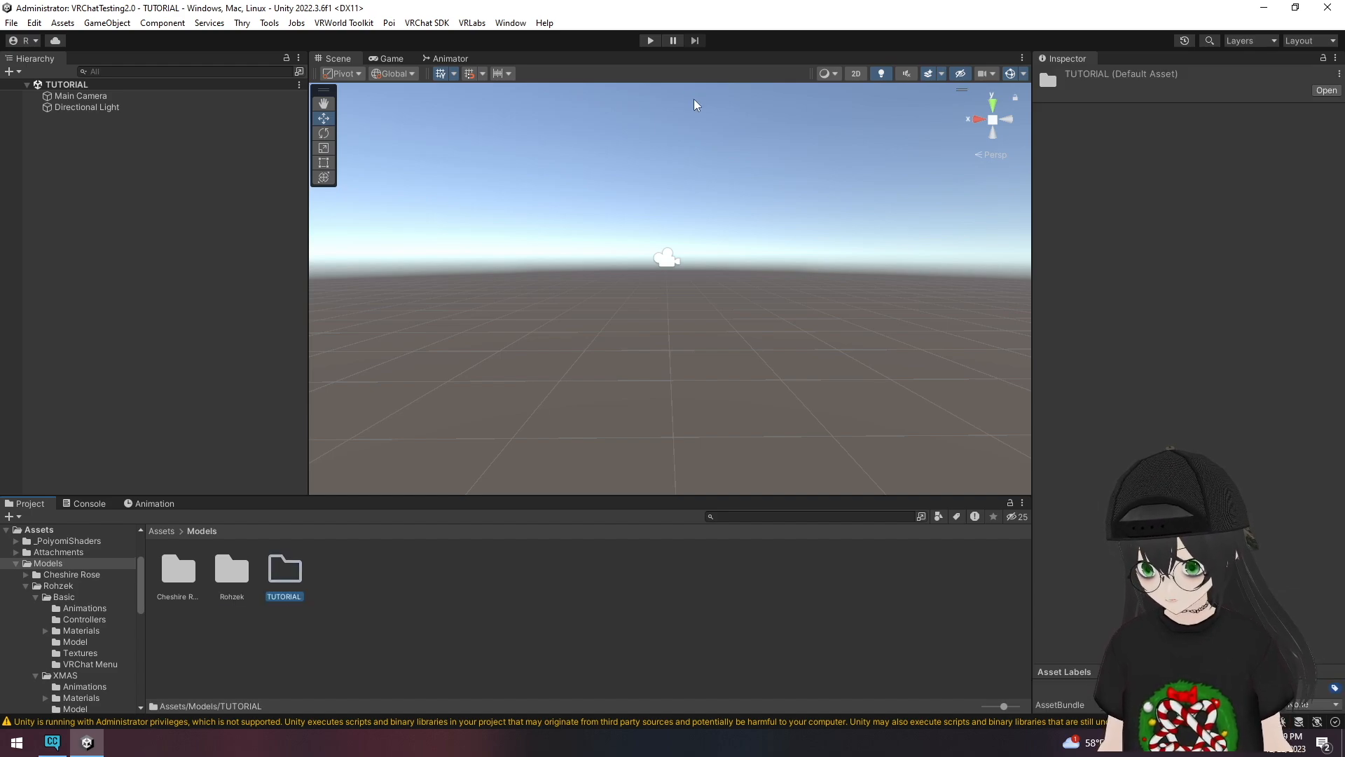
- Import Rohzek_Tutorial_video.fbx from the Tutorial\Model\Blender folder into the project's Models/TUTORIAL folder
{"action": "double_click", "coordinate": [290, 581]}
{"action": "left_click", "coordinate": [256, 594]}
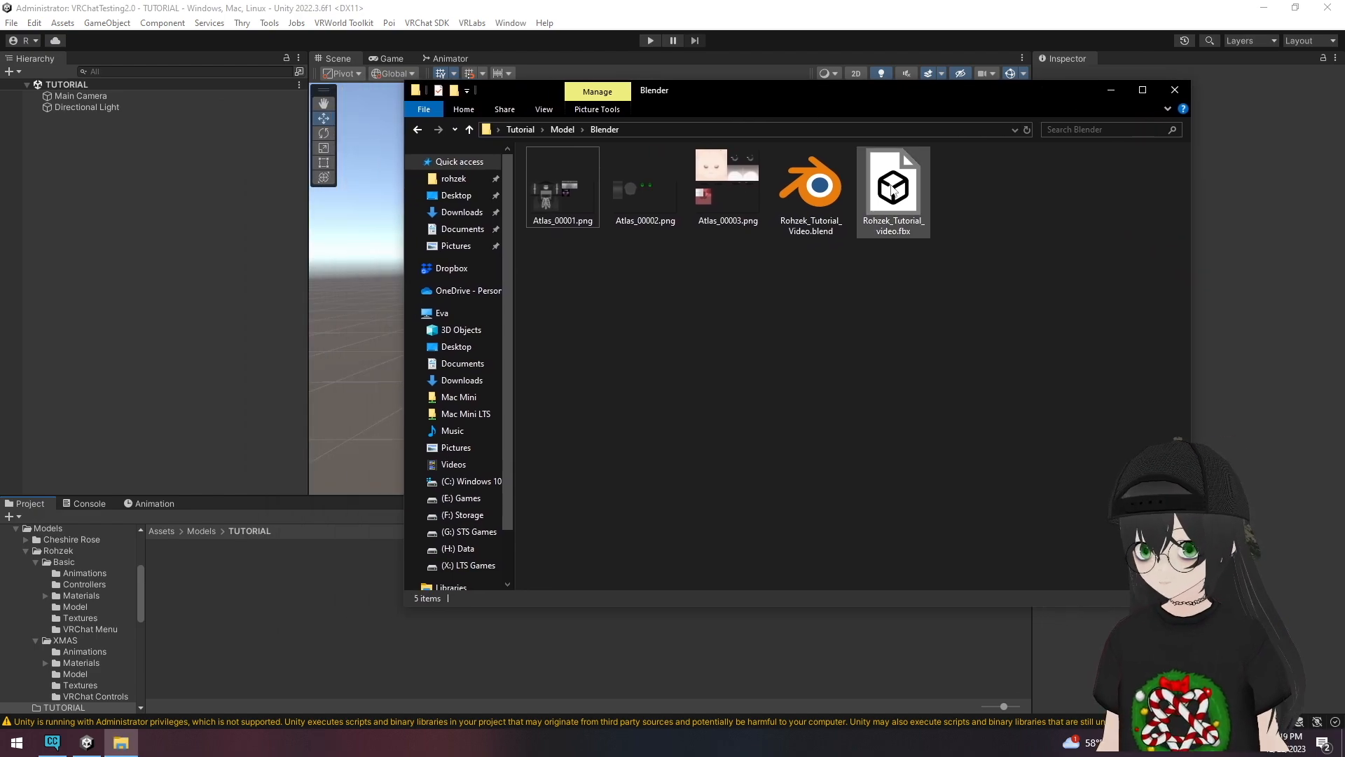
{"action": "left_click", "coordinate": [900, 199]}
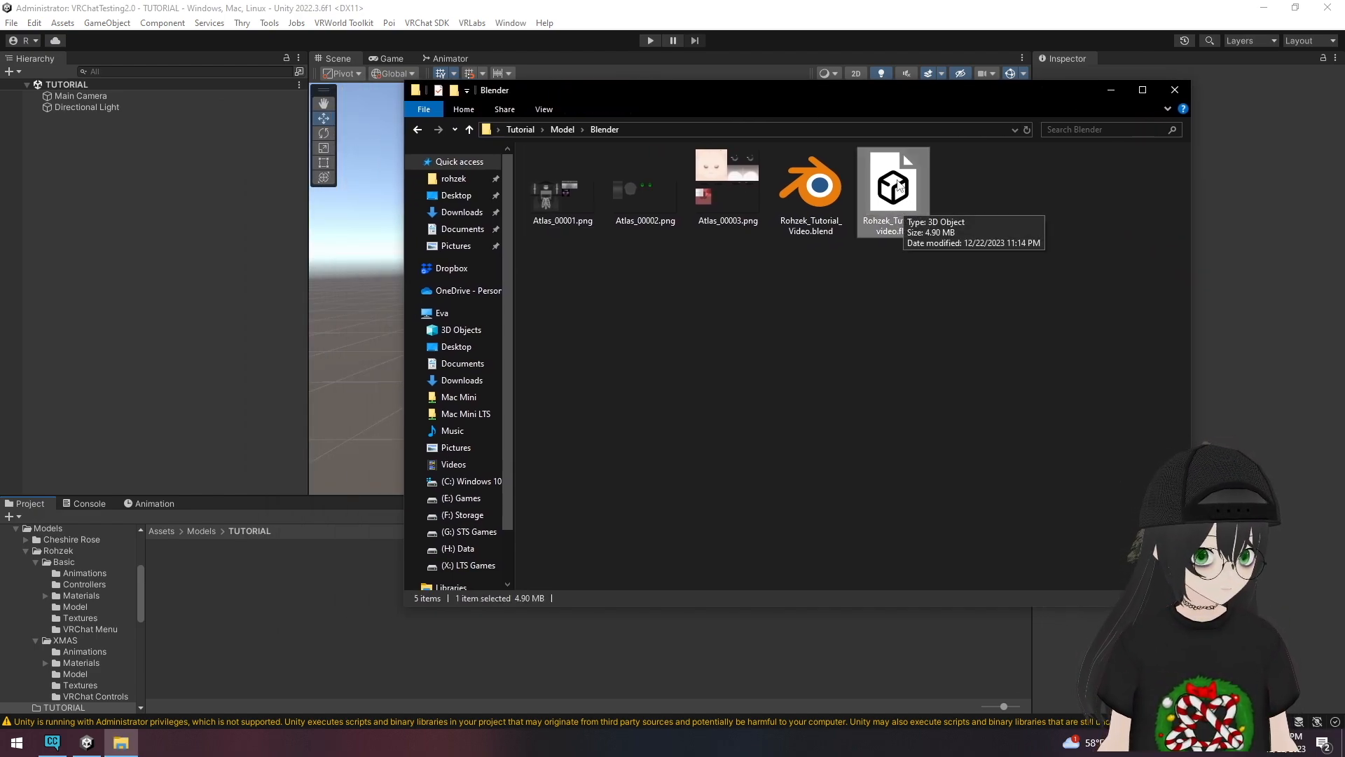
{"action": "left_click_drag", "start_coordinate": [899, 186], "coordinate": [221, 584]}
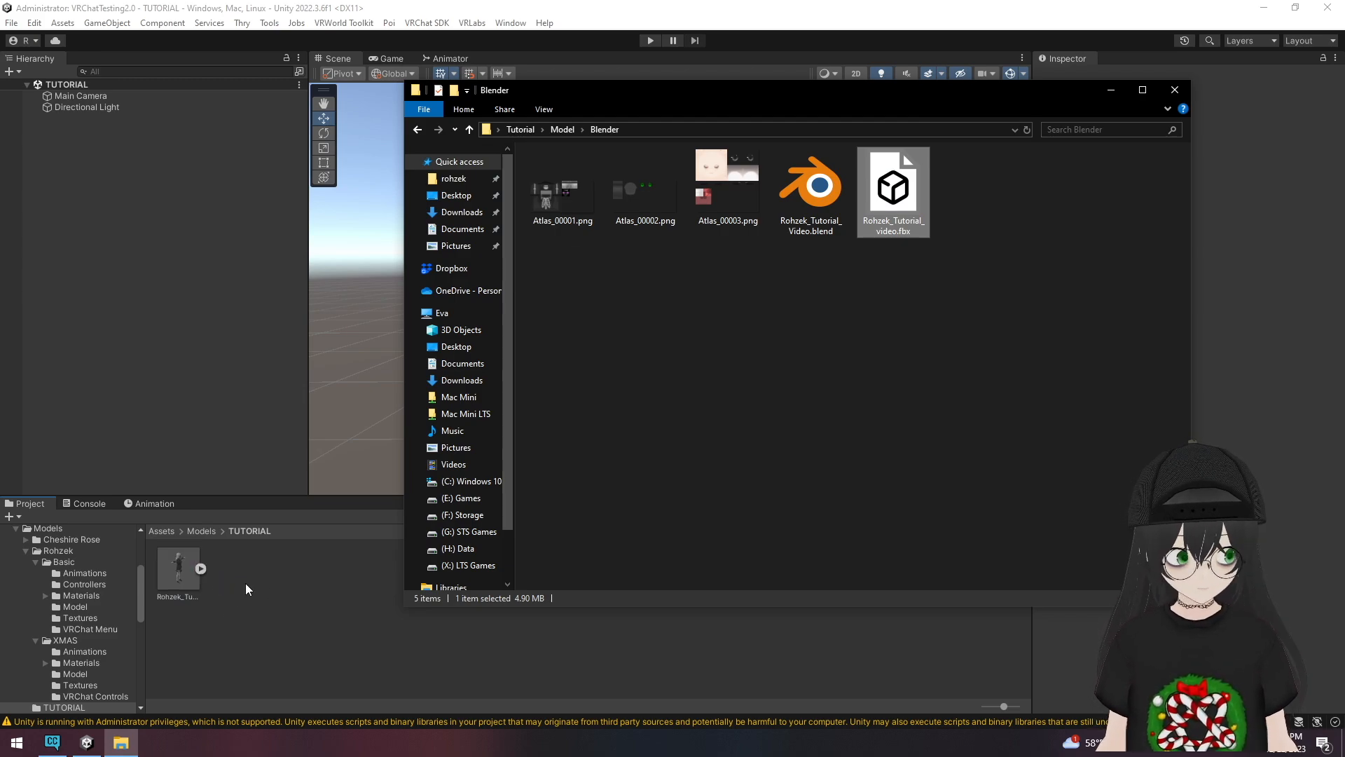
{"action": "left_click", "coordinate": [245, 583]}
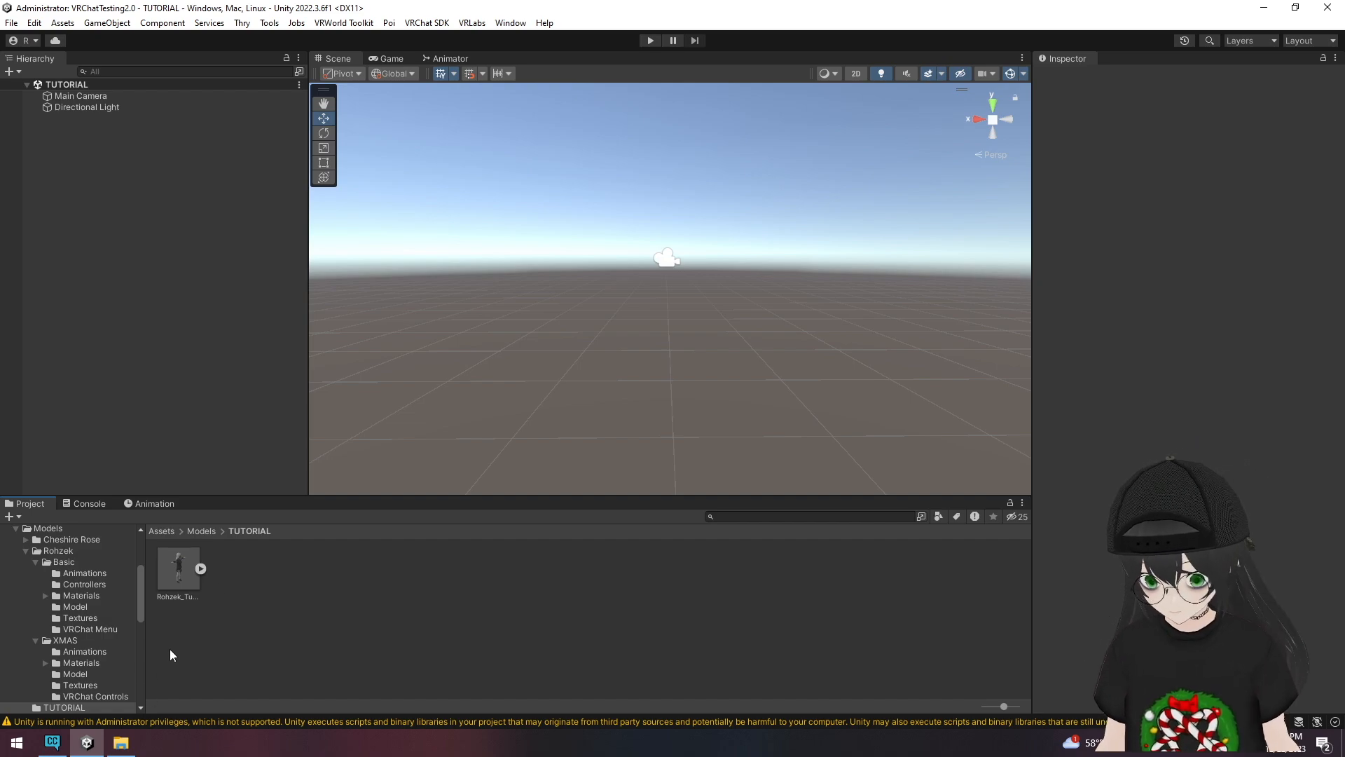
- Set the imported FBX model's rig animation type to Humanoid and apply the import settings
{"action": "left_click", "coordinate": [178, 570]}
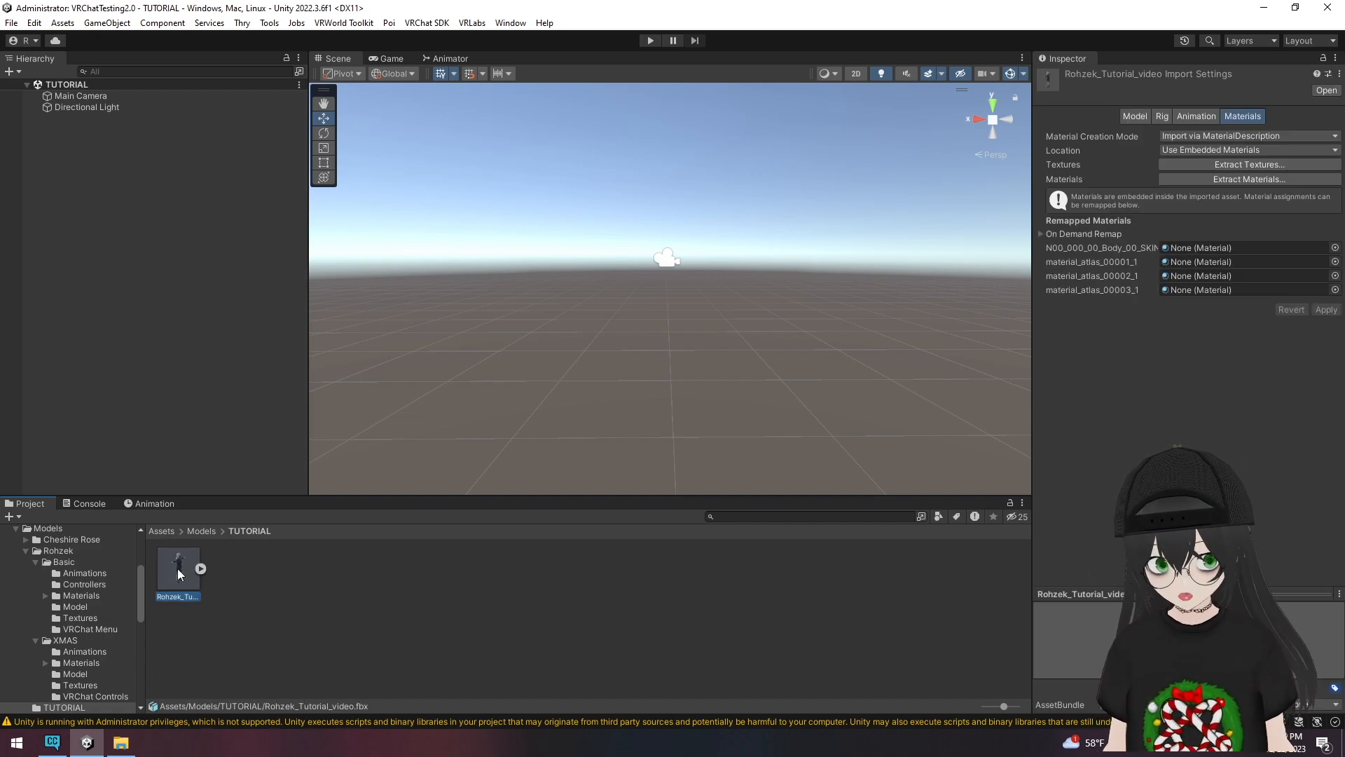
{"action": "left_click", "coordinate": [1166, 117]}
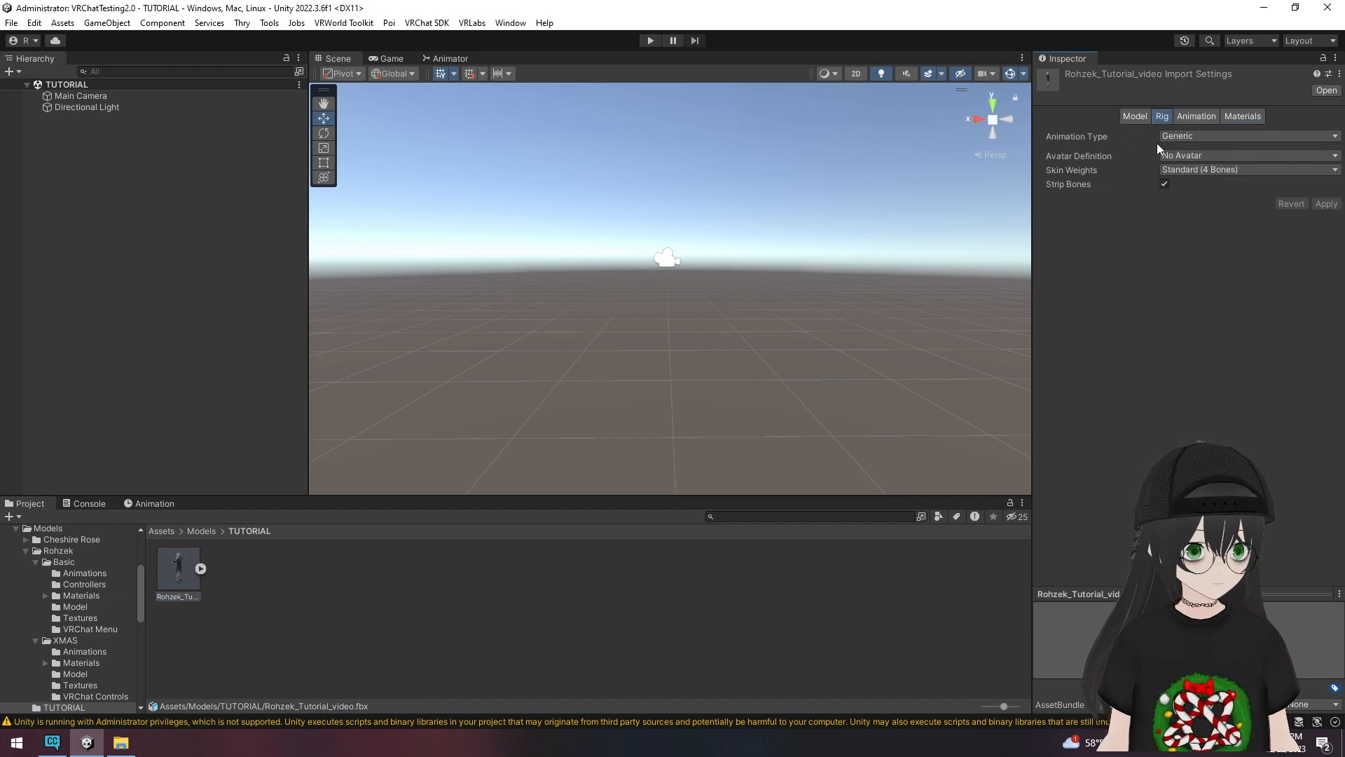
{"action": "left_click", "coordinate": [1182, 137]}
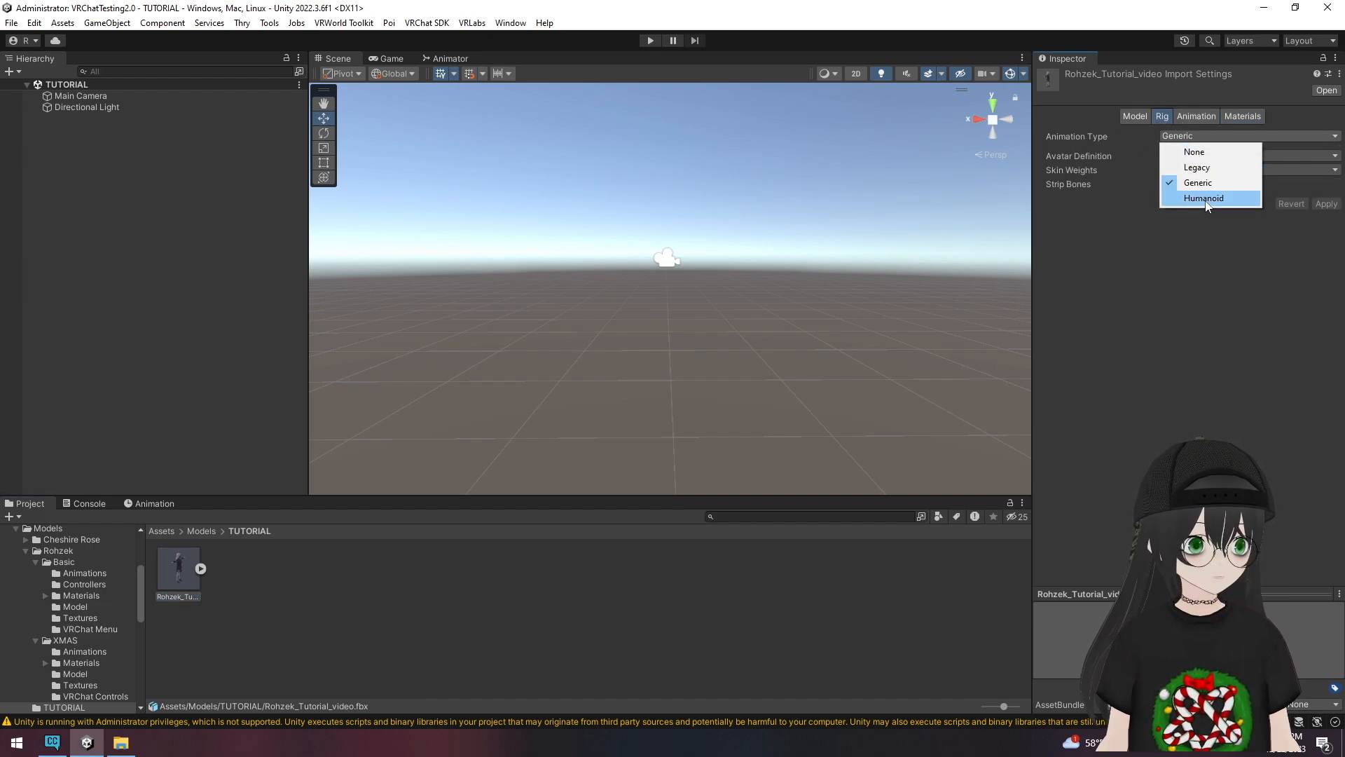
{"action": "left_click", "coordinate": [1206, 201]}
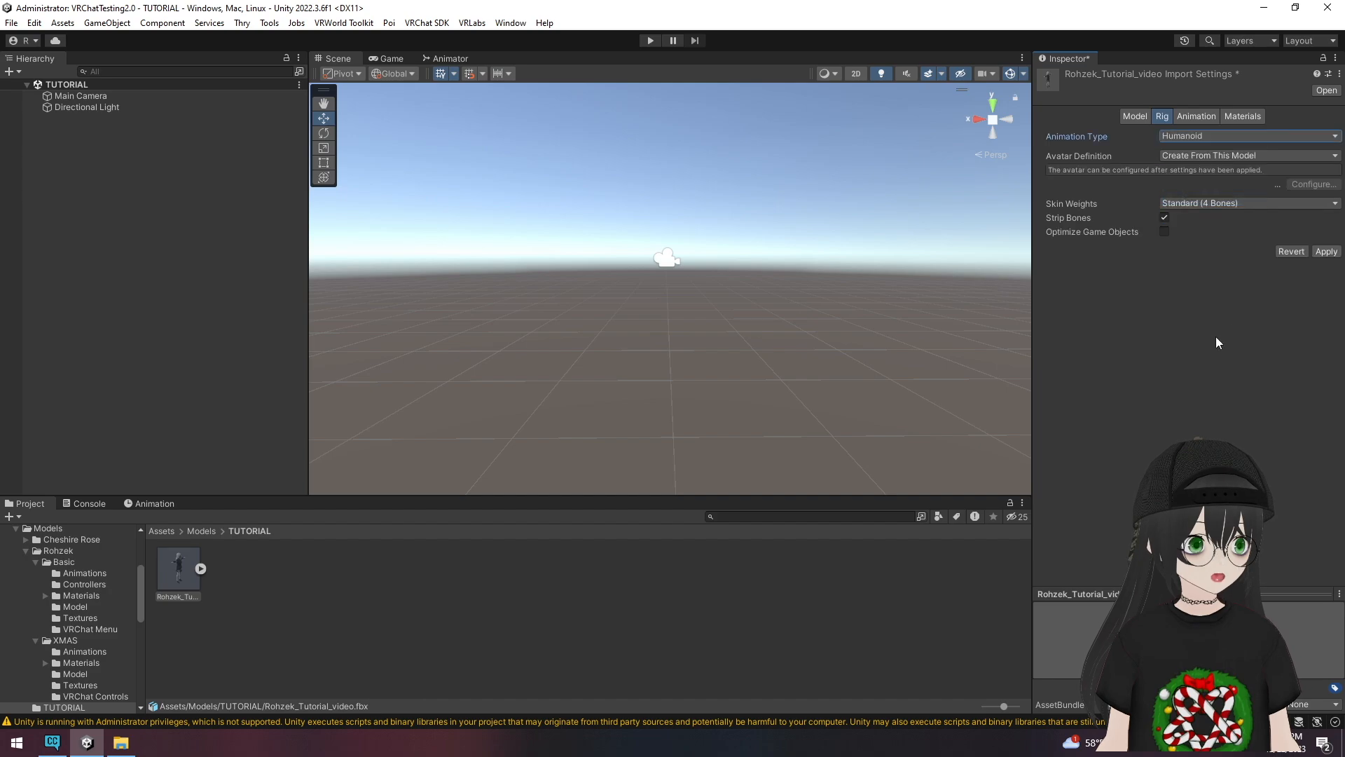
{"action": "left_click", "coordinate": [1325, 252]}
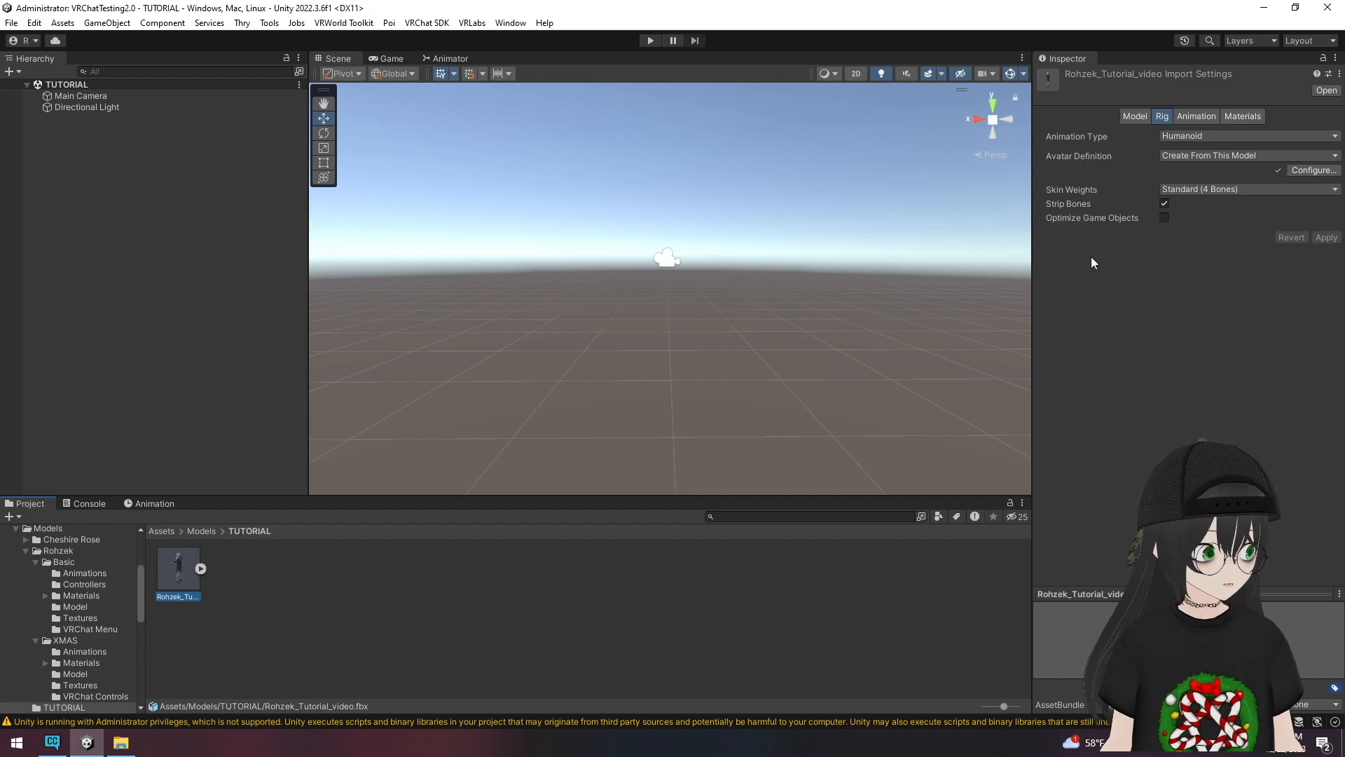
- Open the avatar configuration for the model and assign the Chest transform to the Chest bone in the body mapping
{"action": "left_click", "coordinate": [1309, 171]}
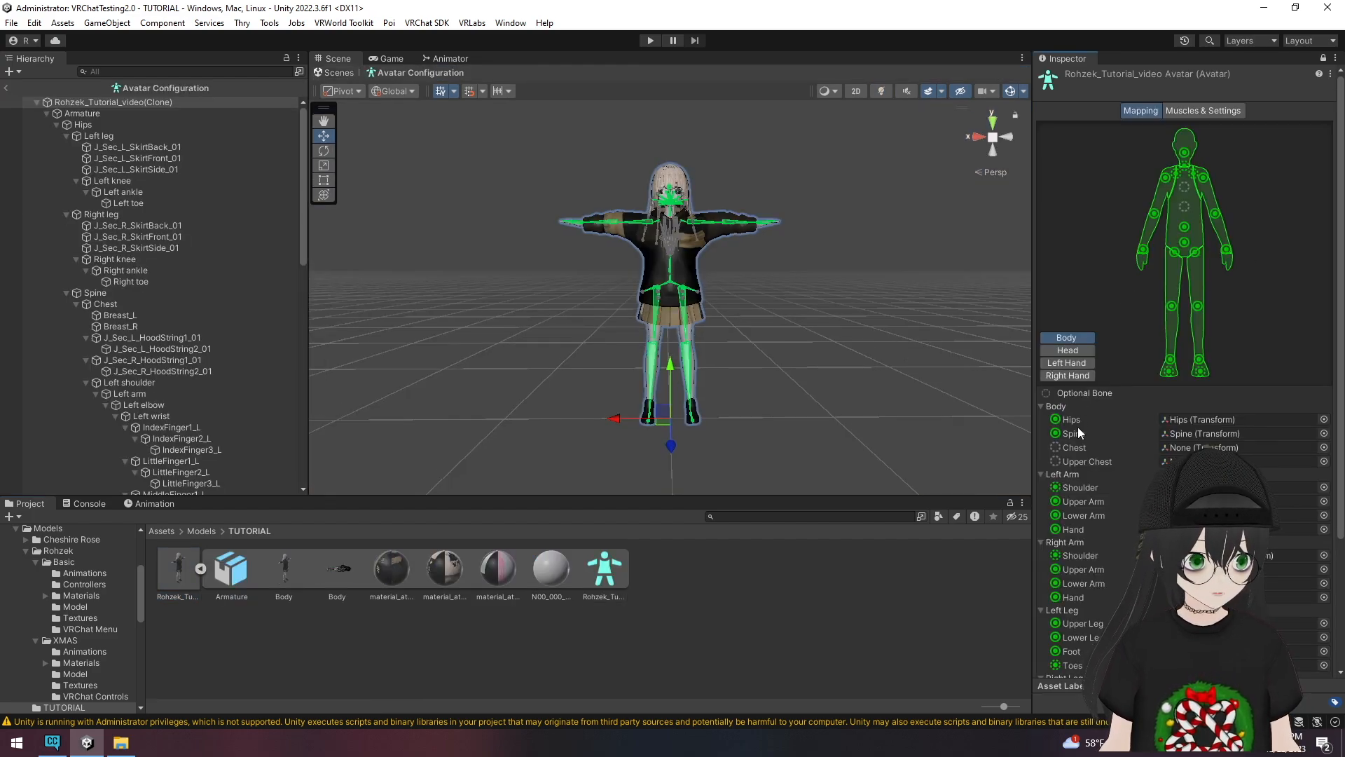
{"action": "left_click", "coordinate": [1060, 449]}
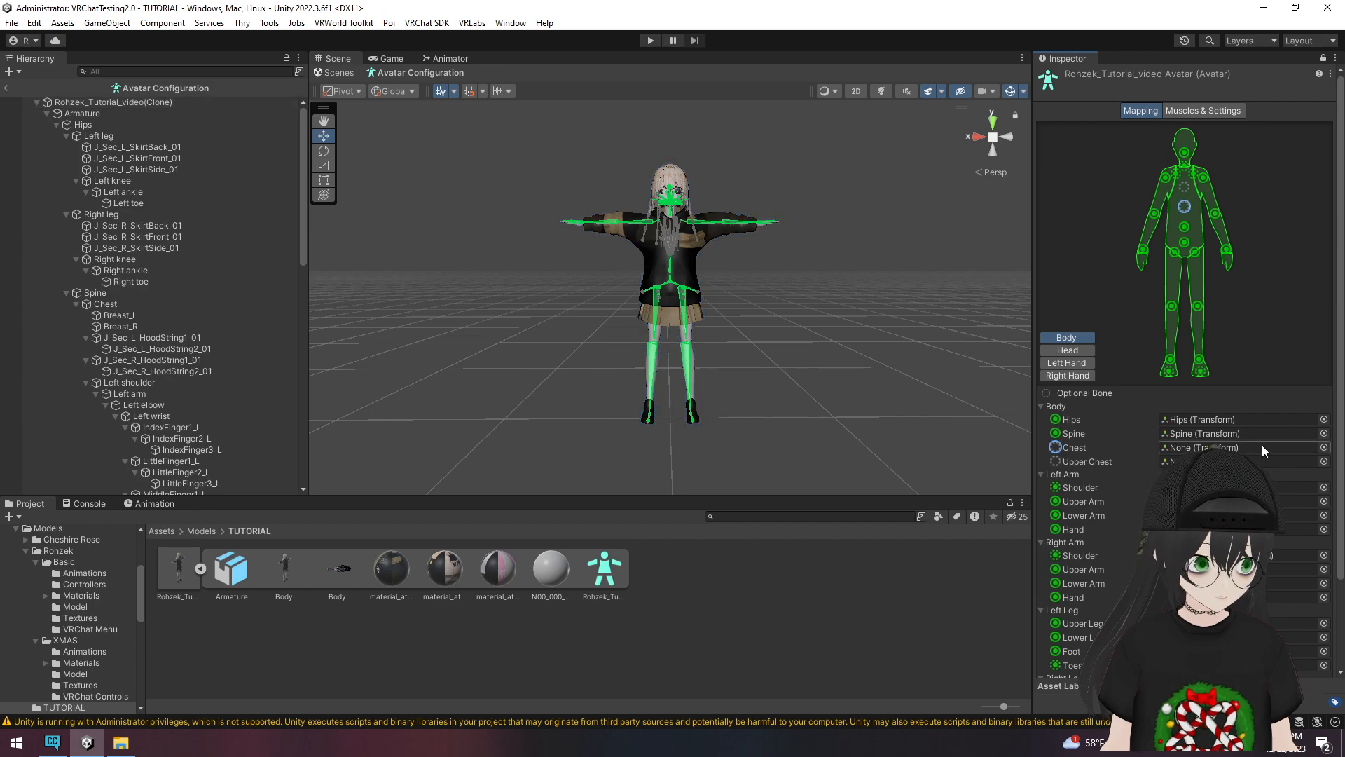
{"action": "left_click", "coordinate": [1324, 447]}
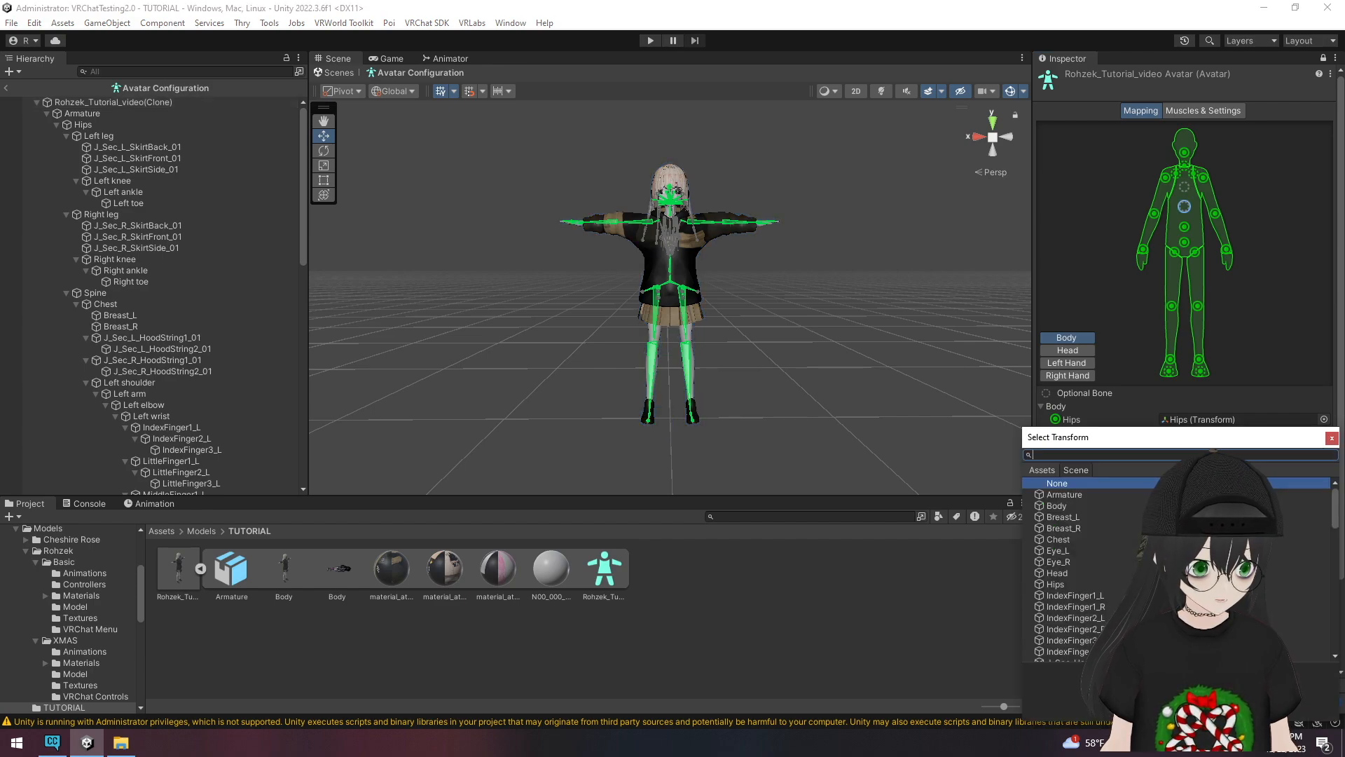
{"action": "double_click", "coordinate": [1059, 539]}
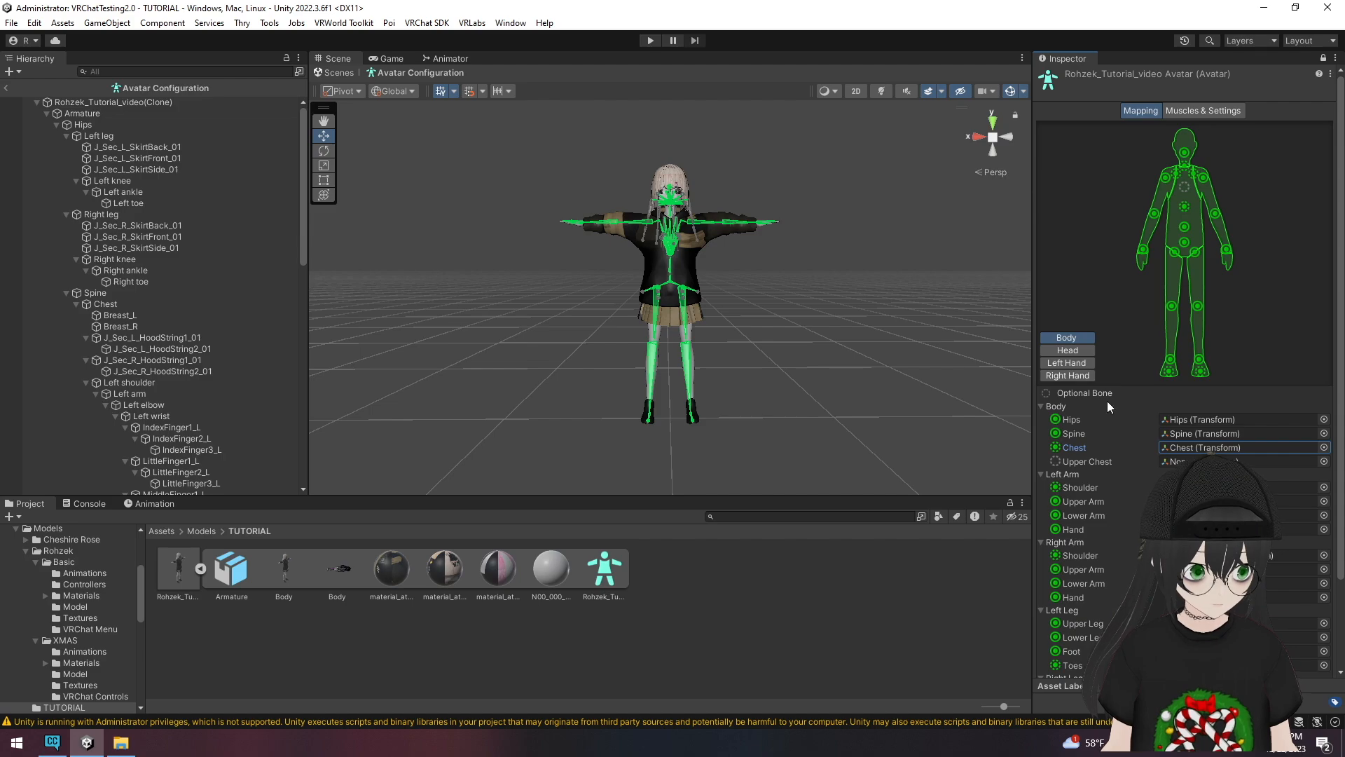
- Clear the Jaw bone assignment in the avatar's head mapping by setting its transform to None
{"action": "left_click", "coordinate": [1086, 353]}
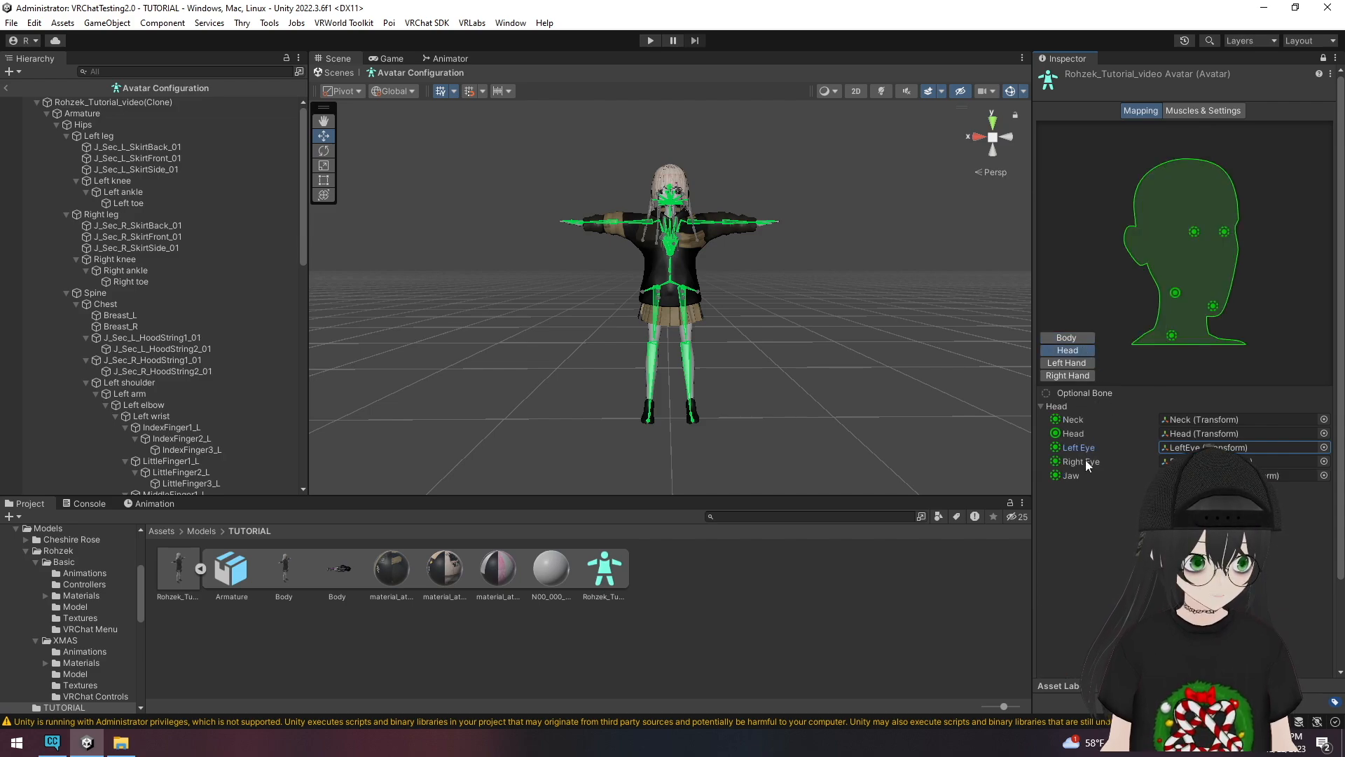
{"action": "left_click", "coordinate": [1073, 477]}
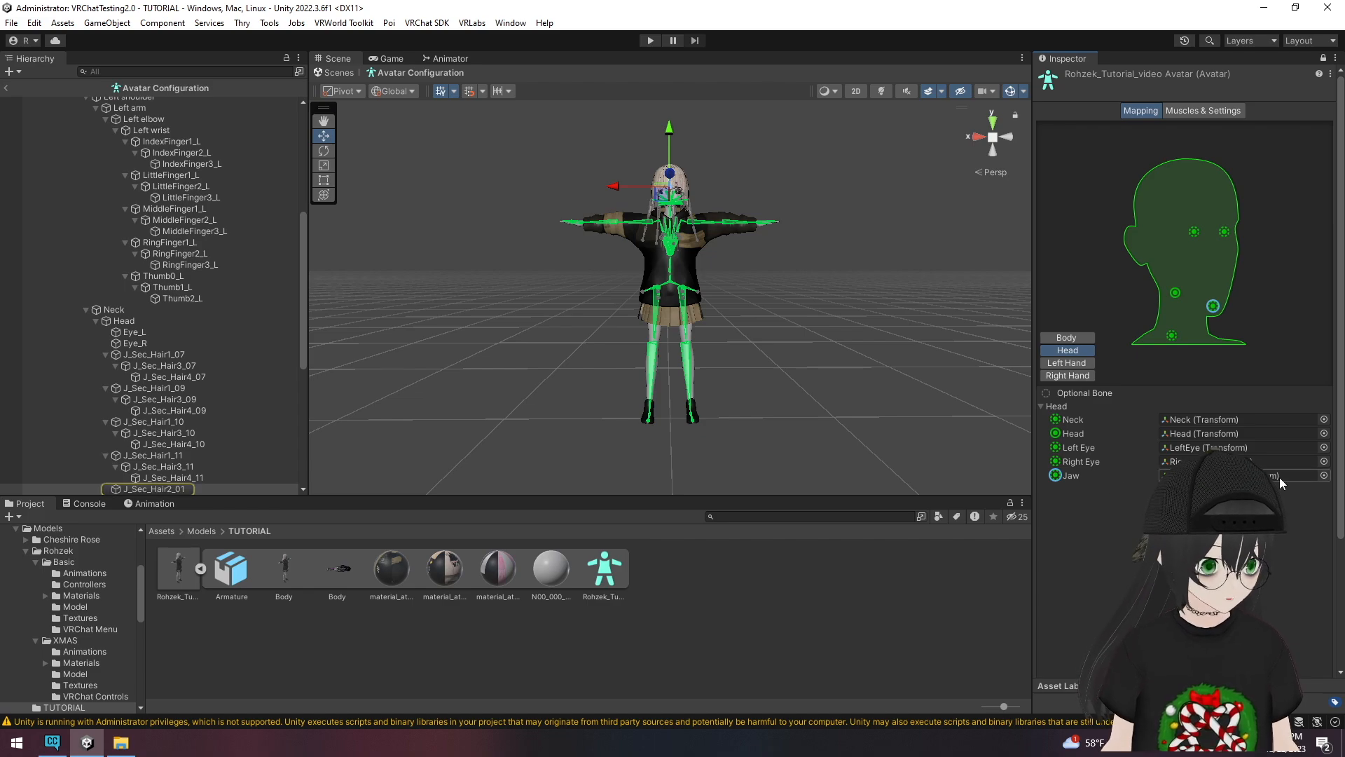
{"action": "left_click", "coordinate": [1324, 476]}
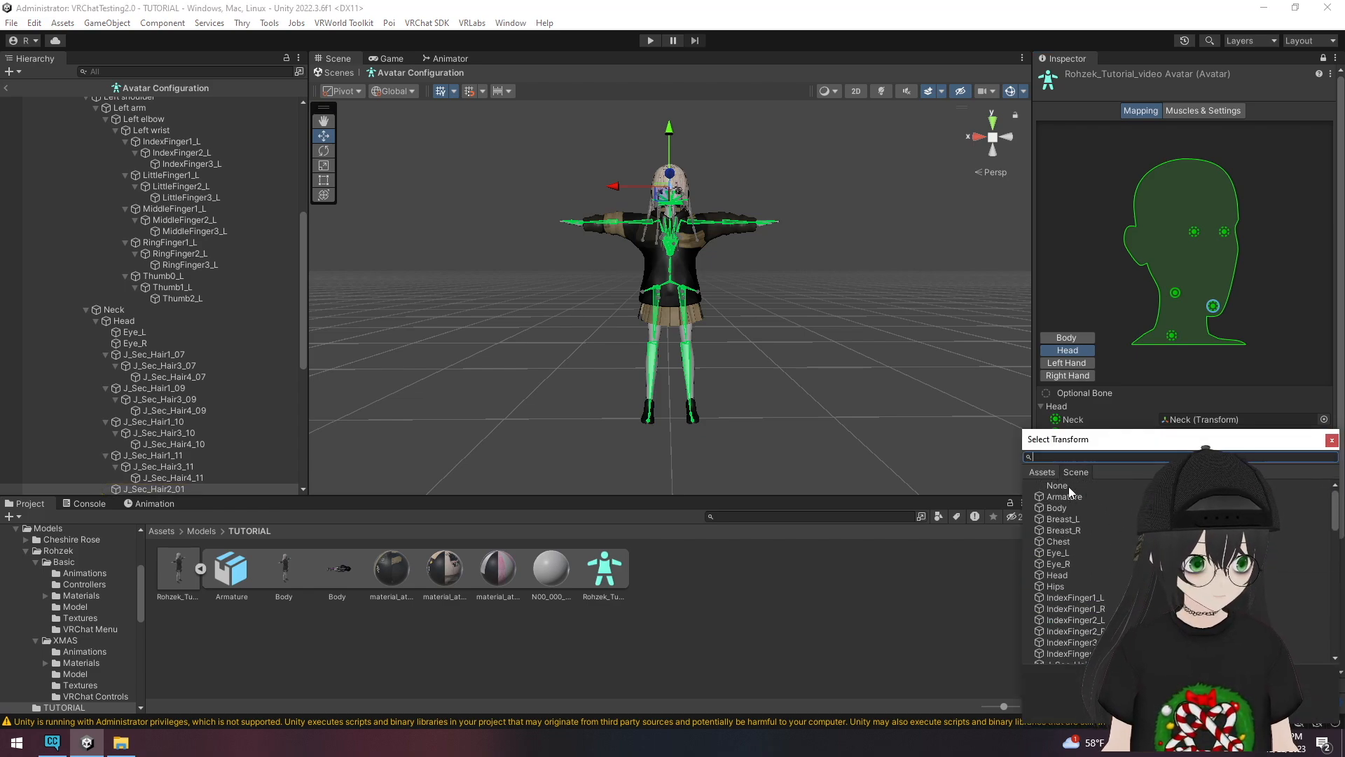
{"action": "double_click", "coordinate": [1070, 489]}
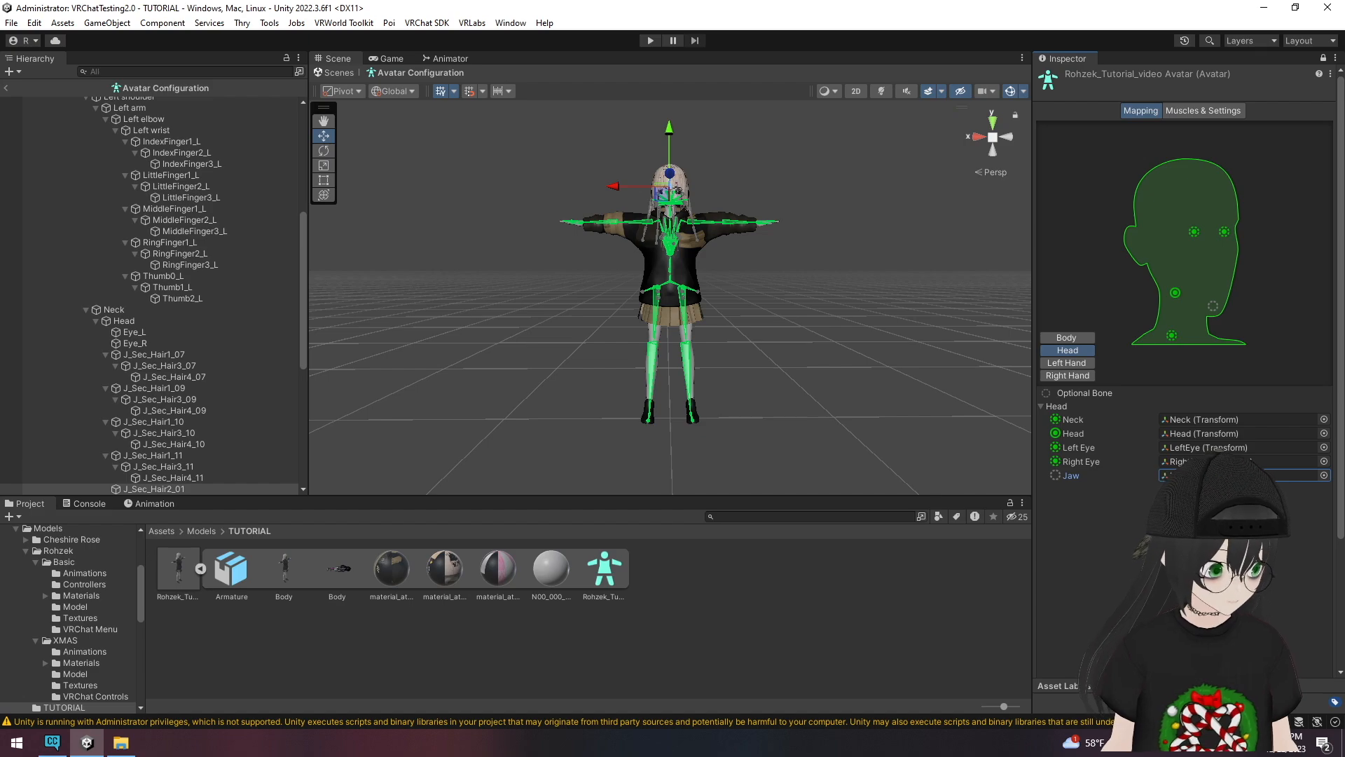
- Check the bone assignments in the avatar's body, head, left hand and right hand mappings
{"action": "left_click", "coordinate": [1066, 338]}
{"action": "scroll", "coordinate": [1117, 490], "scroll_direction": "down", "scroll_amount": 3}
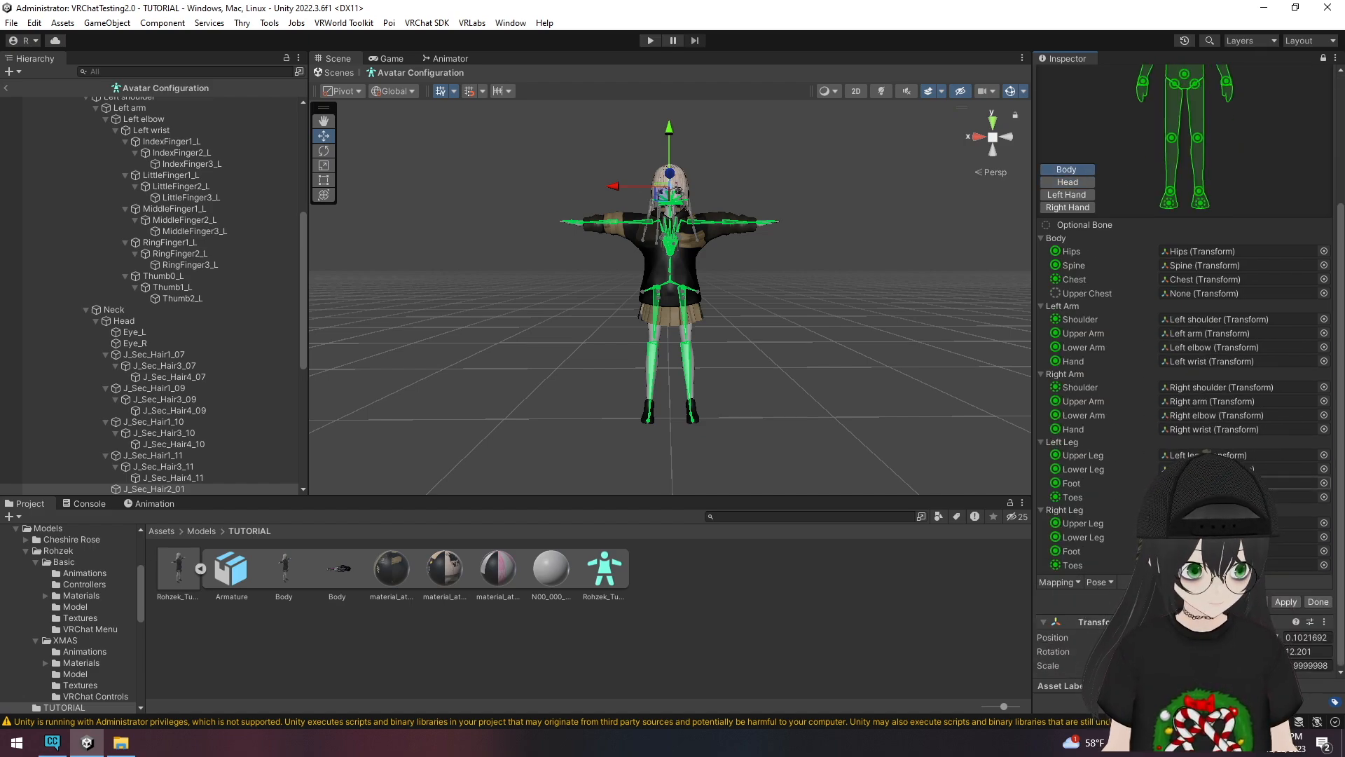
{"action": "scroll", "coordinate": [1194, 430], "scroll_direction": "up", "scroll_amount": 2}
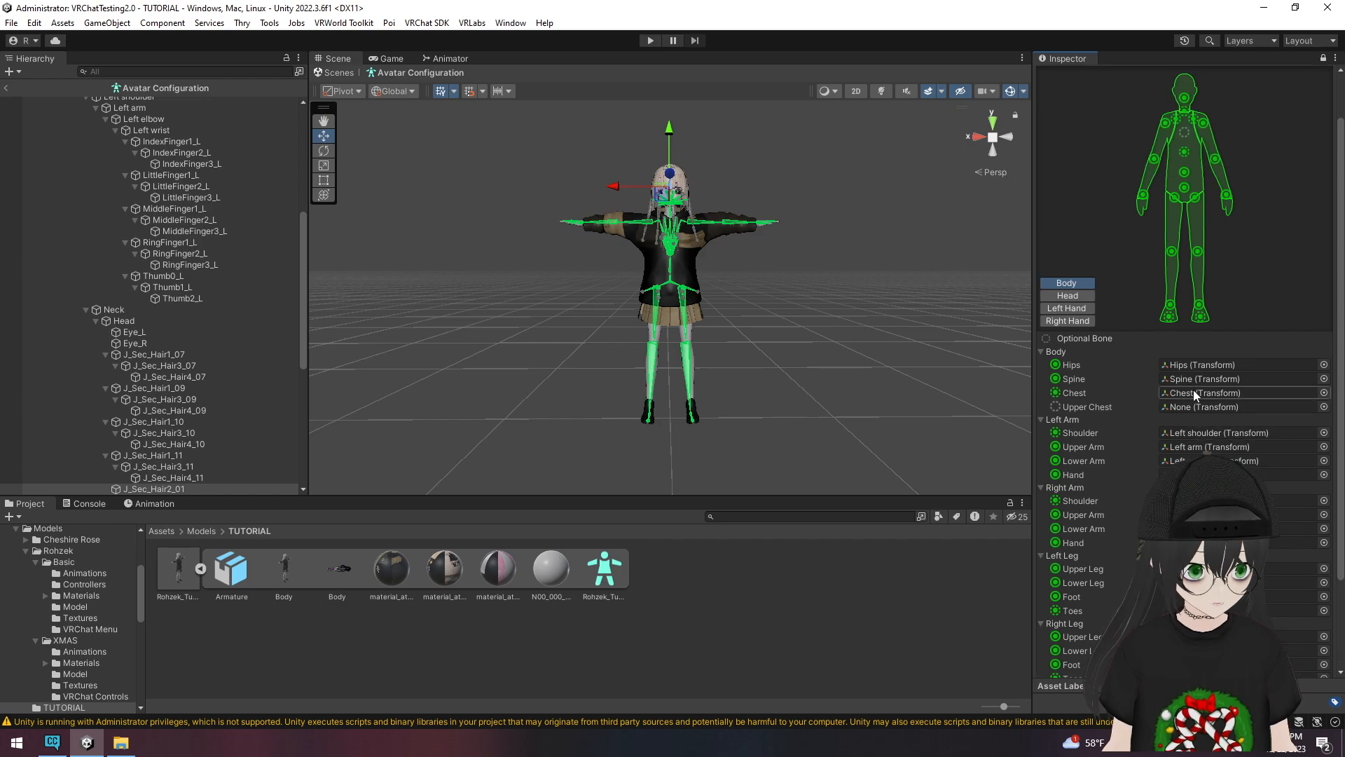
{"action": "left_click", "coordinate": [1079, 296]}
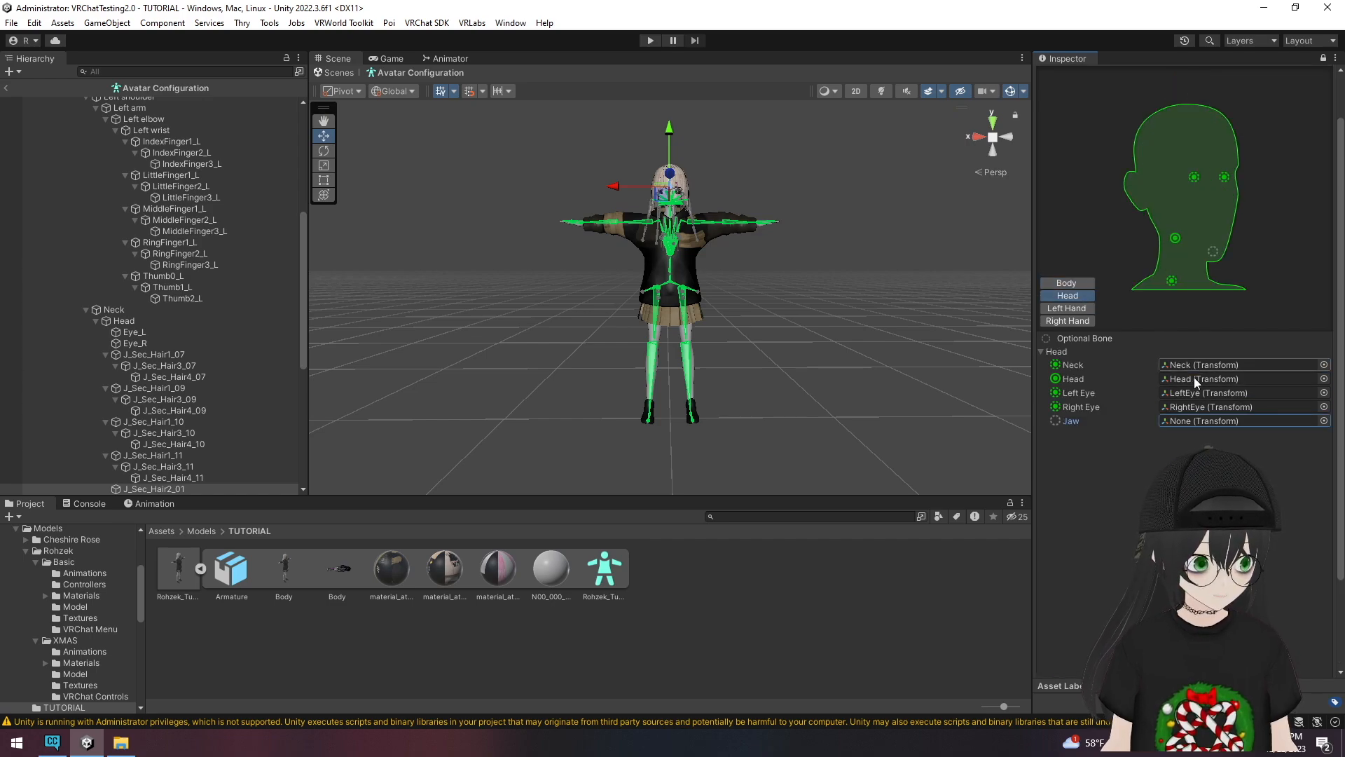
{"action": "left_click", "coordinate": [1084, 309]}
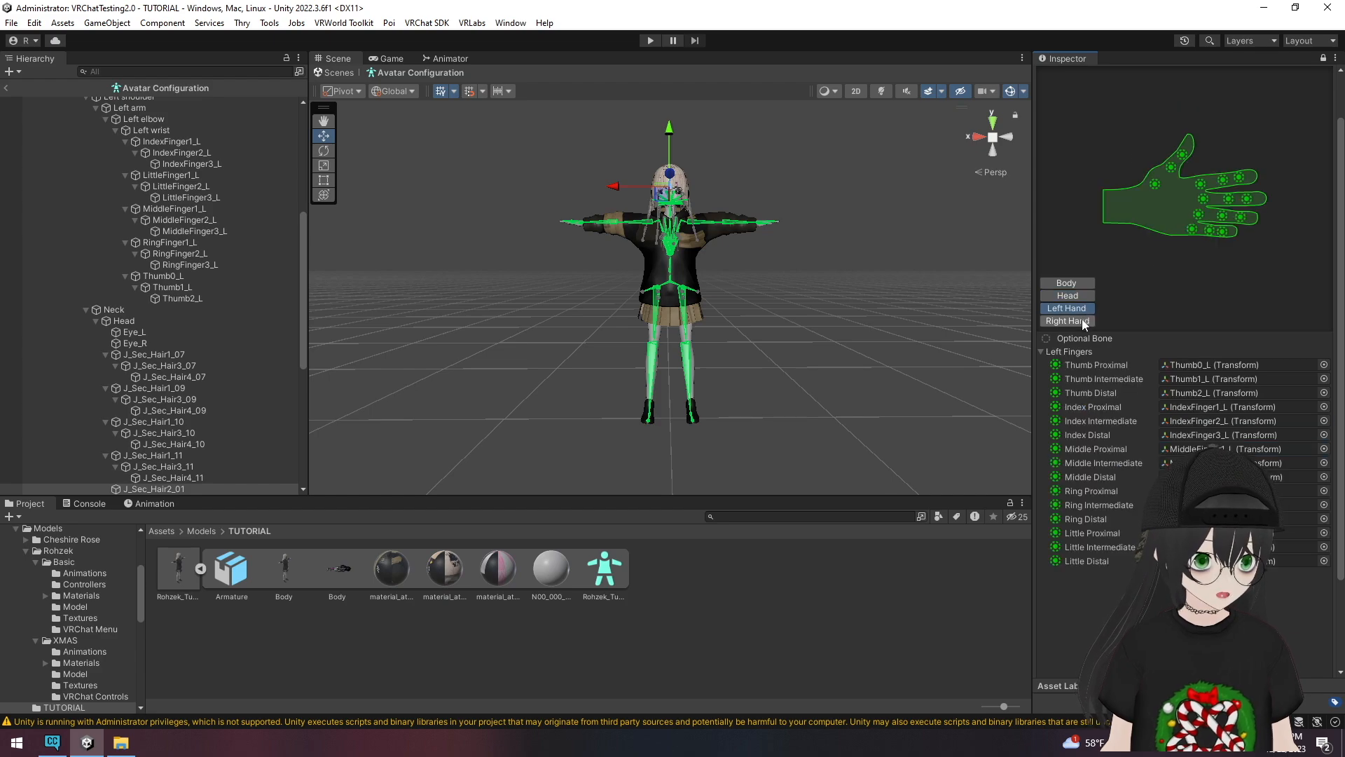
{"action": "left_click", "coordinate": [1082, 319]}
{"action": "left_click", "coordinate": [1082, 307]}
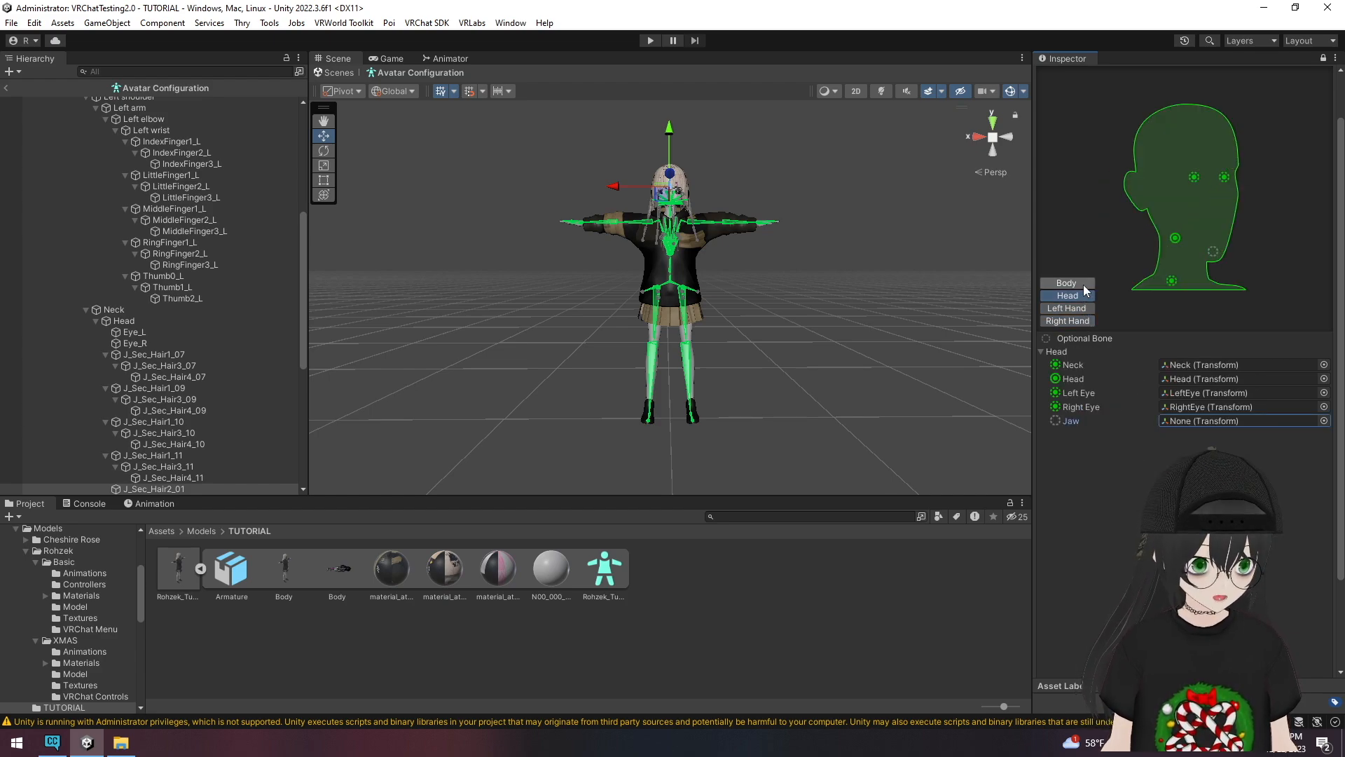
{"action": "left_click", "coordinate": [1083, 283]}
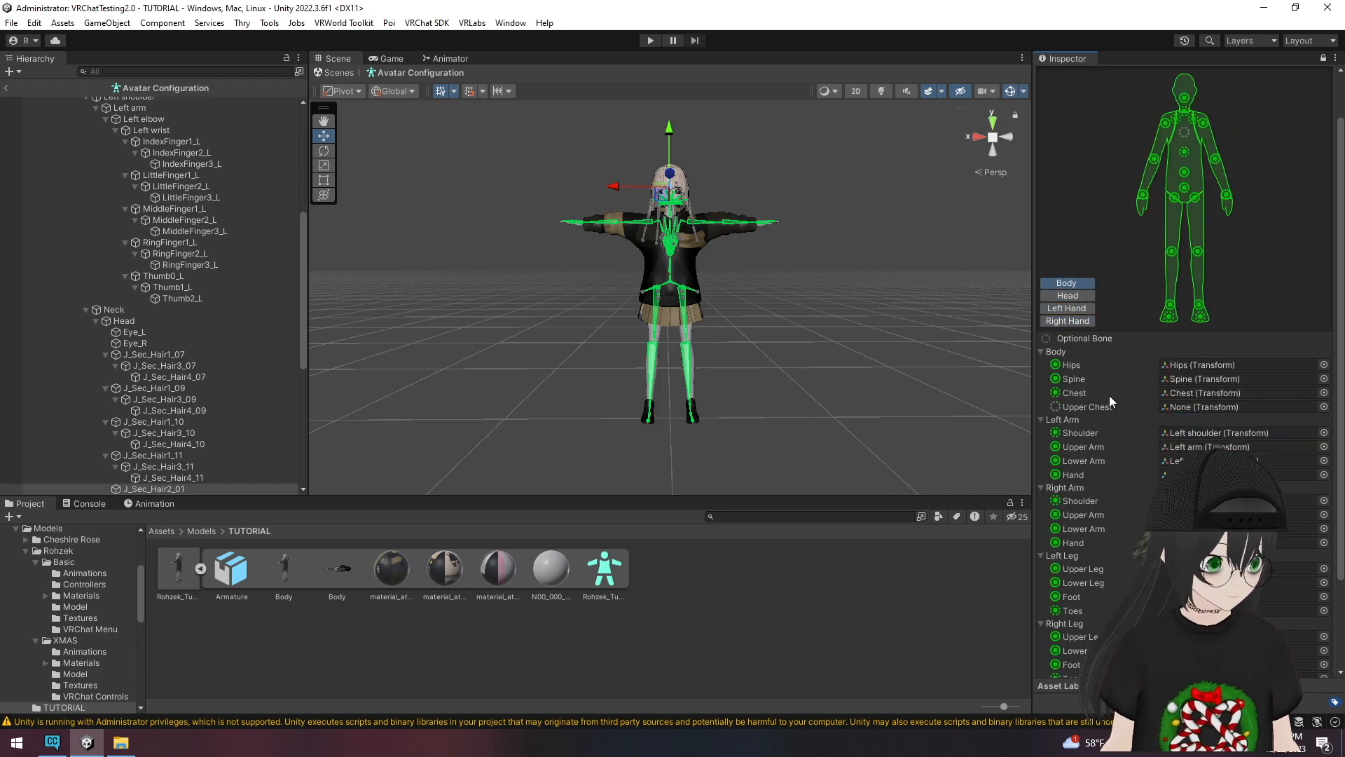
- Review the arm and leg bone assignments, apply the avatar mapping and finish the avatar configuration
{"action": "scroll", "coordinate": [1121, 418], "scroll_direction": "down", "scroll_amount": 3}
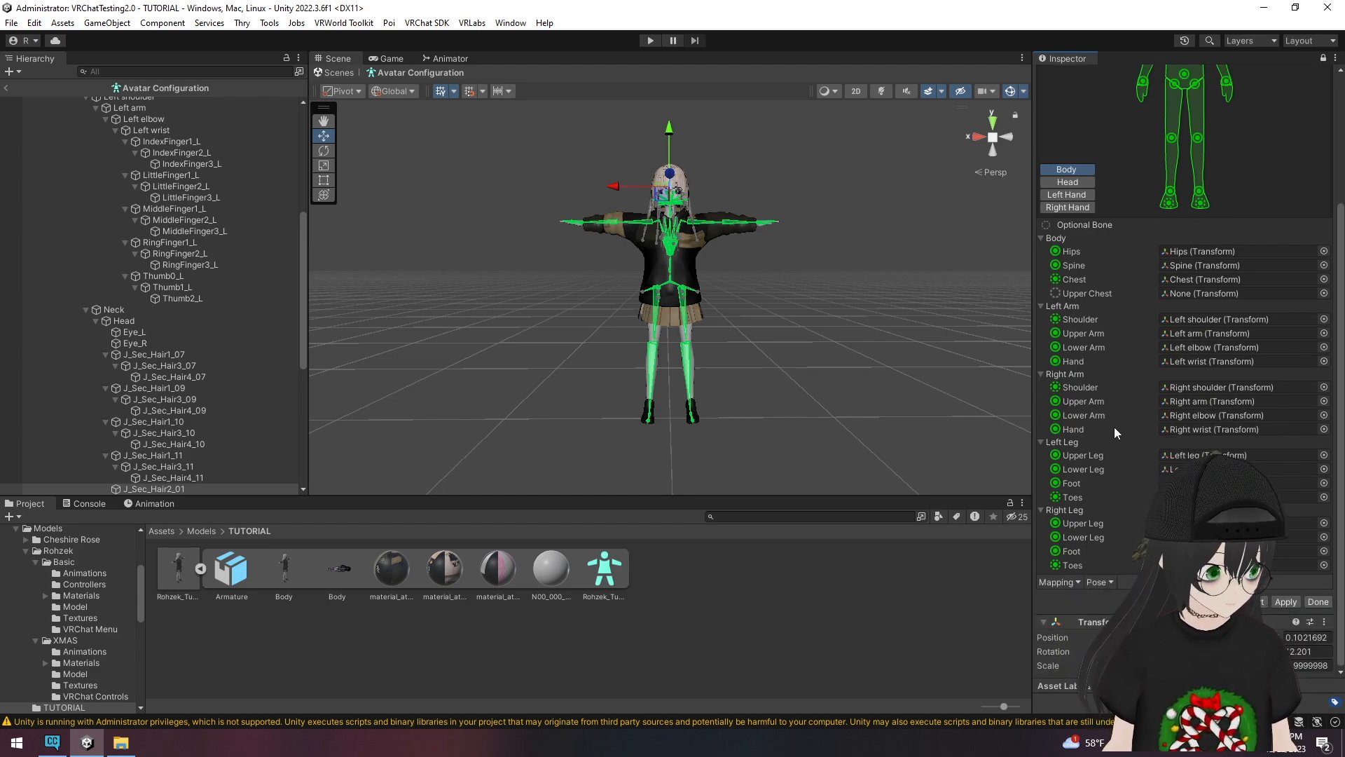
{"action": "scroll", "coordinate": [1114, 426], "scroll_direction": "up", "scroll_amount": 1}
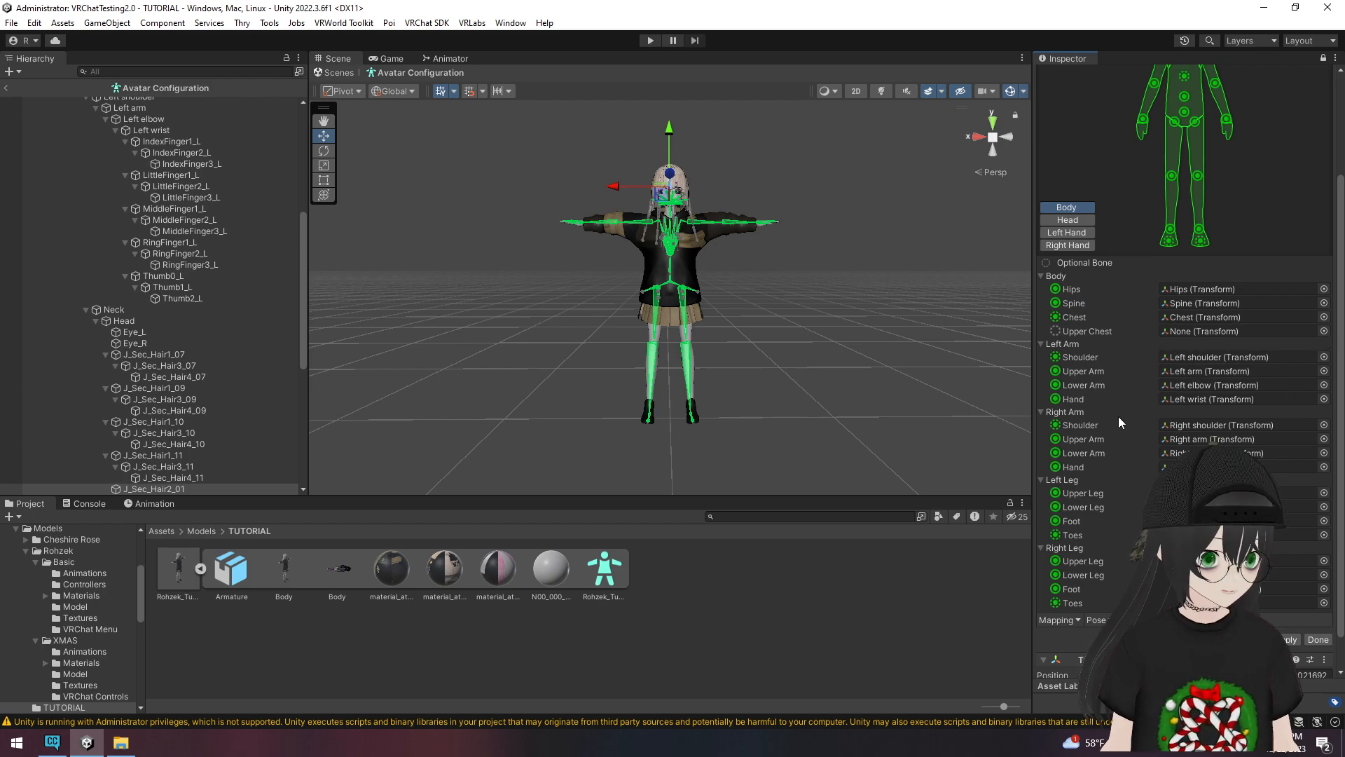
{"action": "scroll", "coordinate": [1126, 414], "scroll_direction": "down", "scroll_amount": 1}
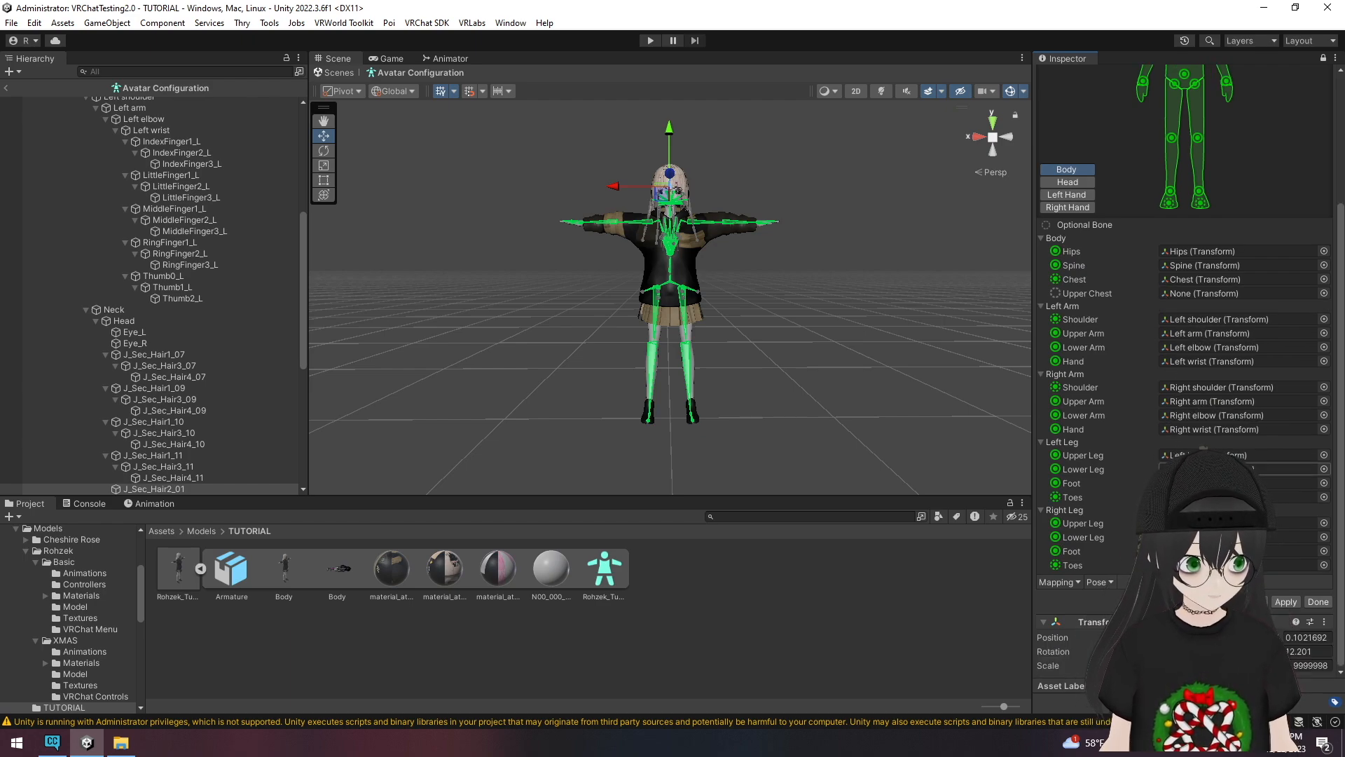
{"action": "left_click", "coordinate": [1286, 601]}
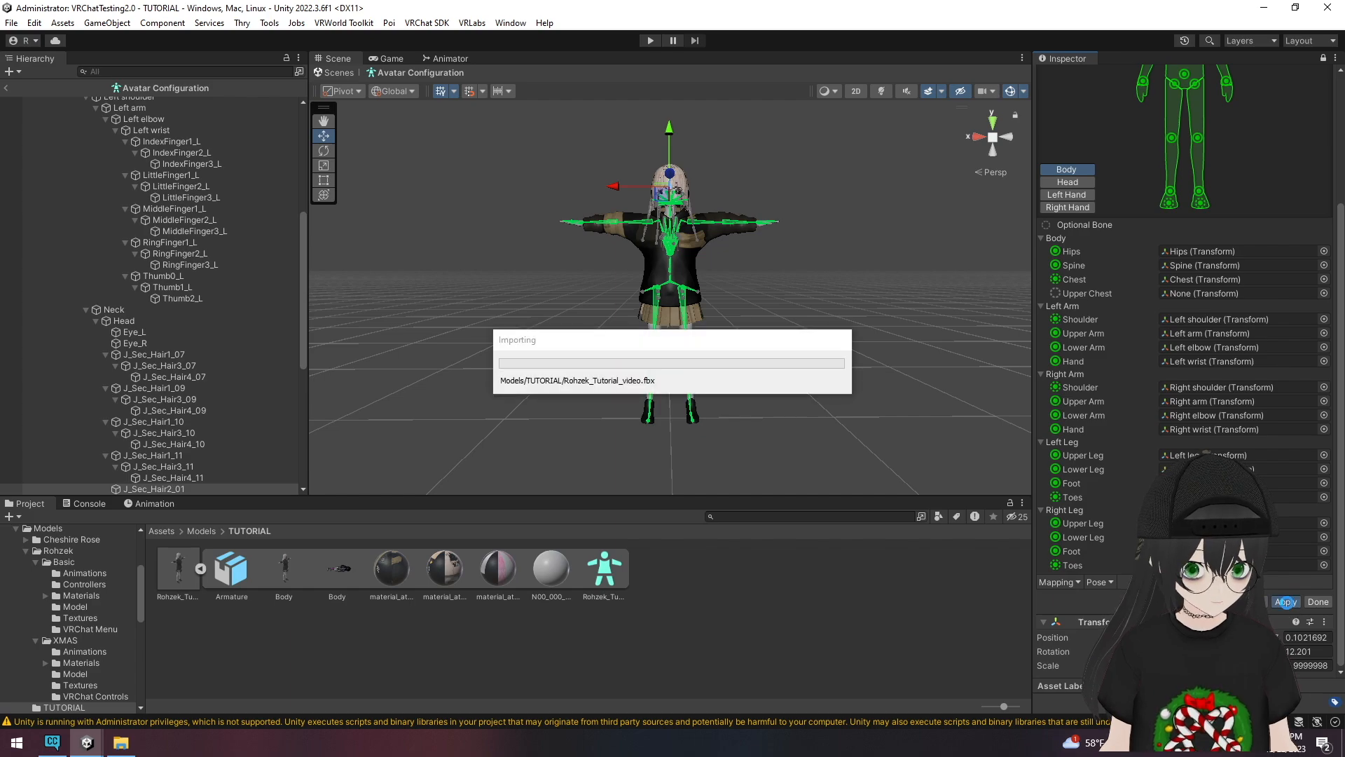
{"action": "left_click", "coordinate": [1318, 602]}
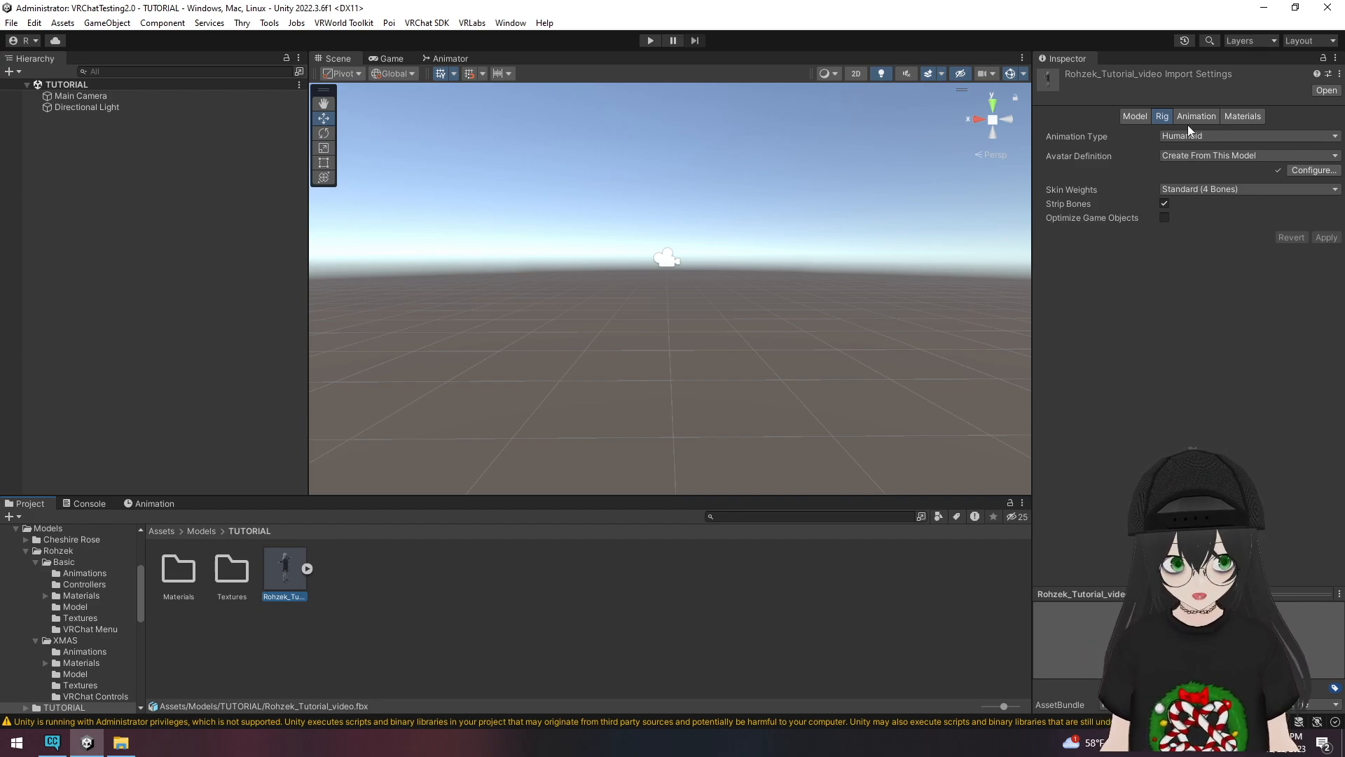
- Extract the FBX model's embedded textures into the Textures folder inside TUTORIAL
{"action": "left_click", "coordinate": [1236, 116]}
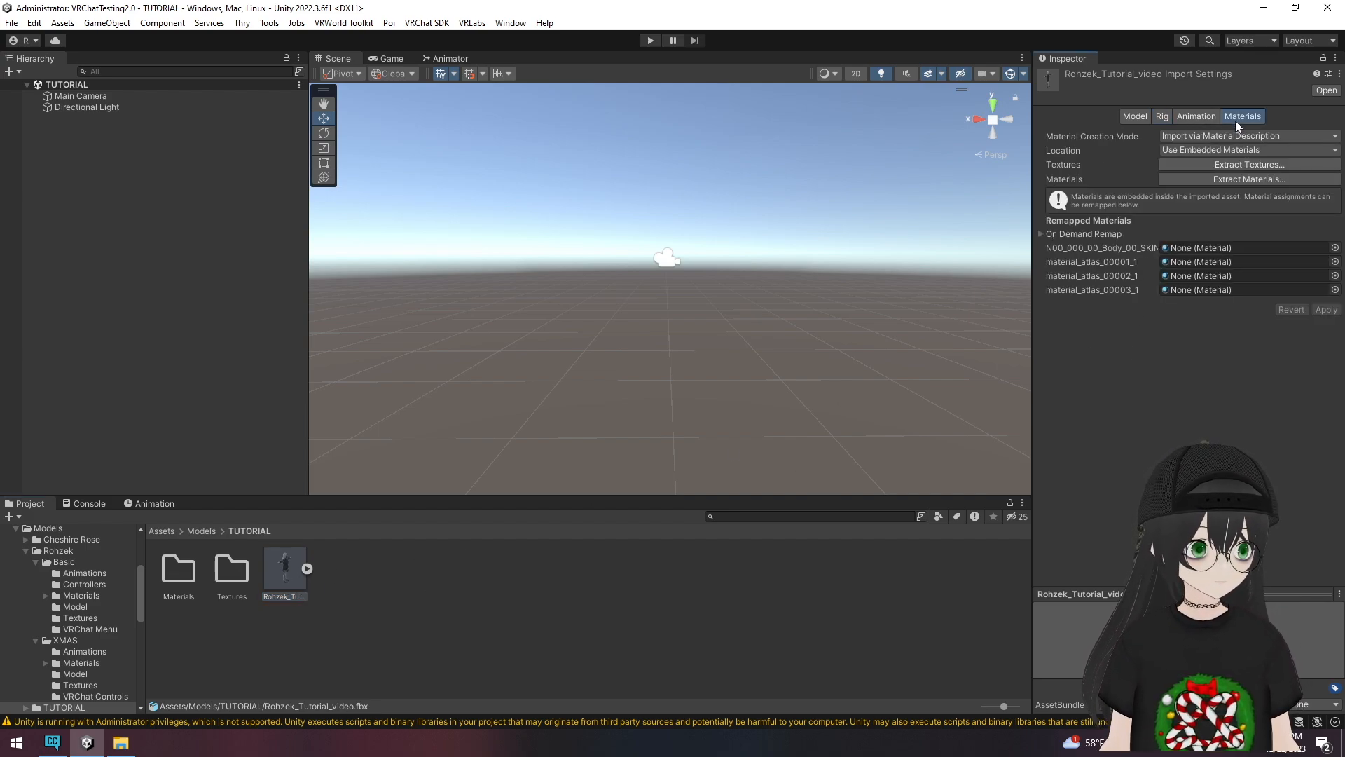
{"action": "left_click", "coordinate": [1235, 164]}
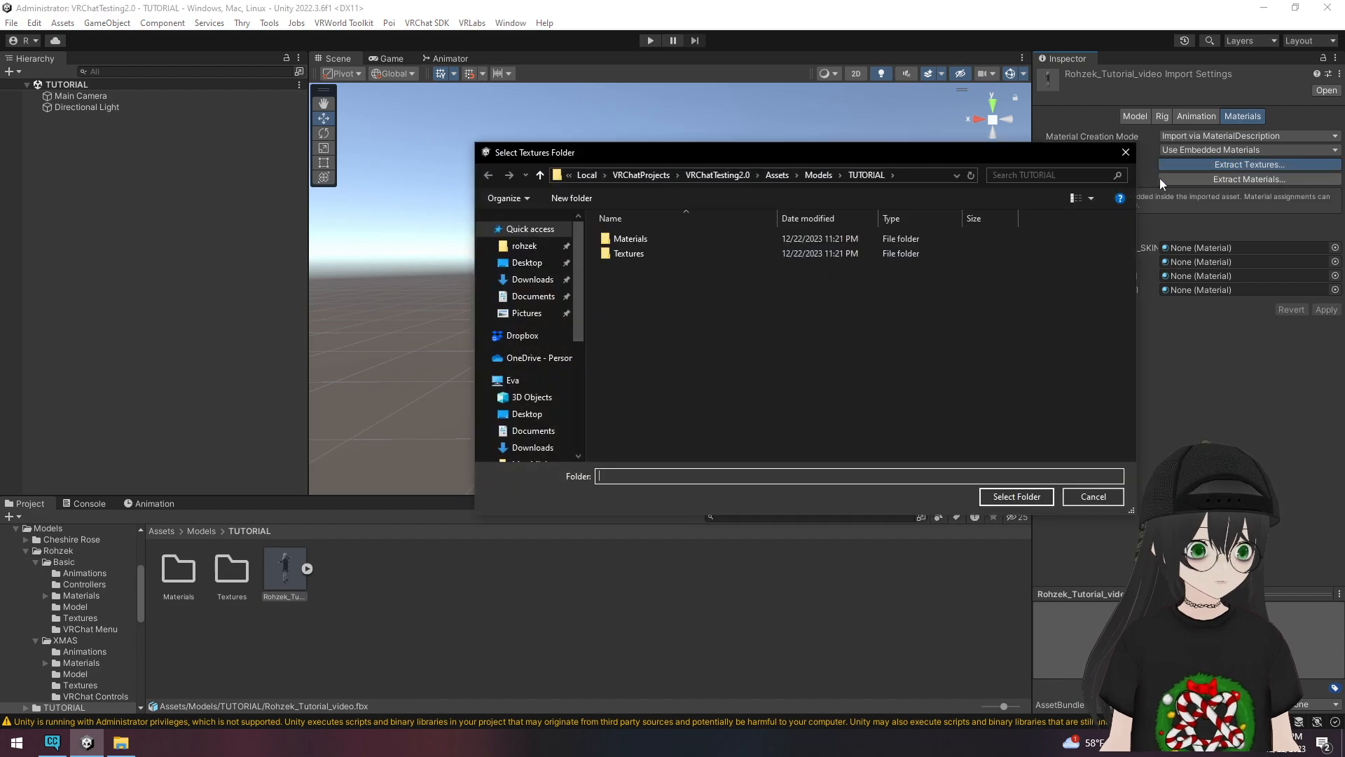
{"action": "left_click", "coordinate": [626, 253]}
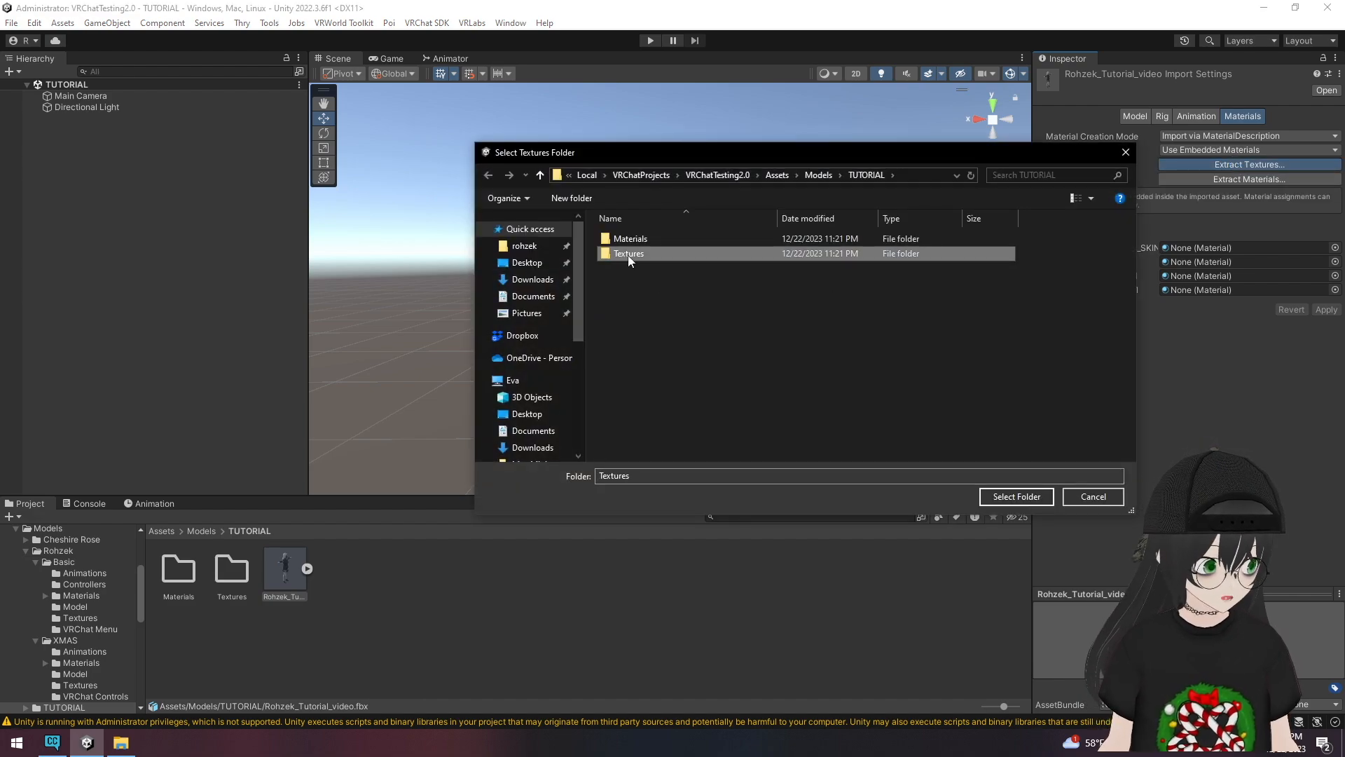
{"action": "double_click", "coordinate": [628, 256]}
{"action": "left_click", "coordinate": [1017, 496]}
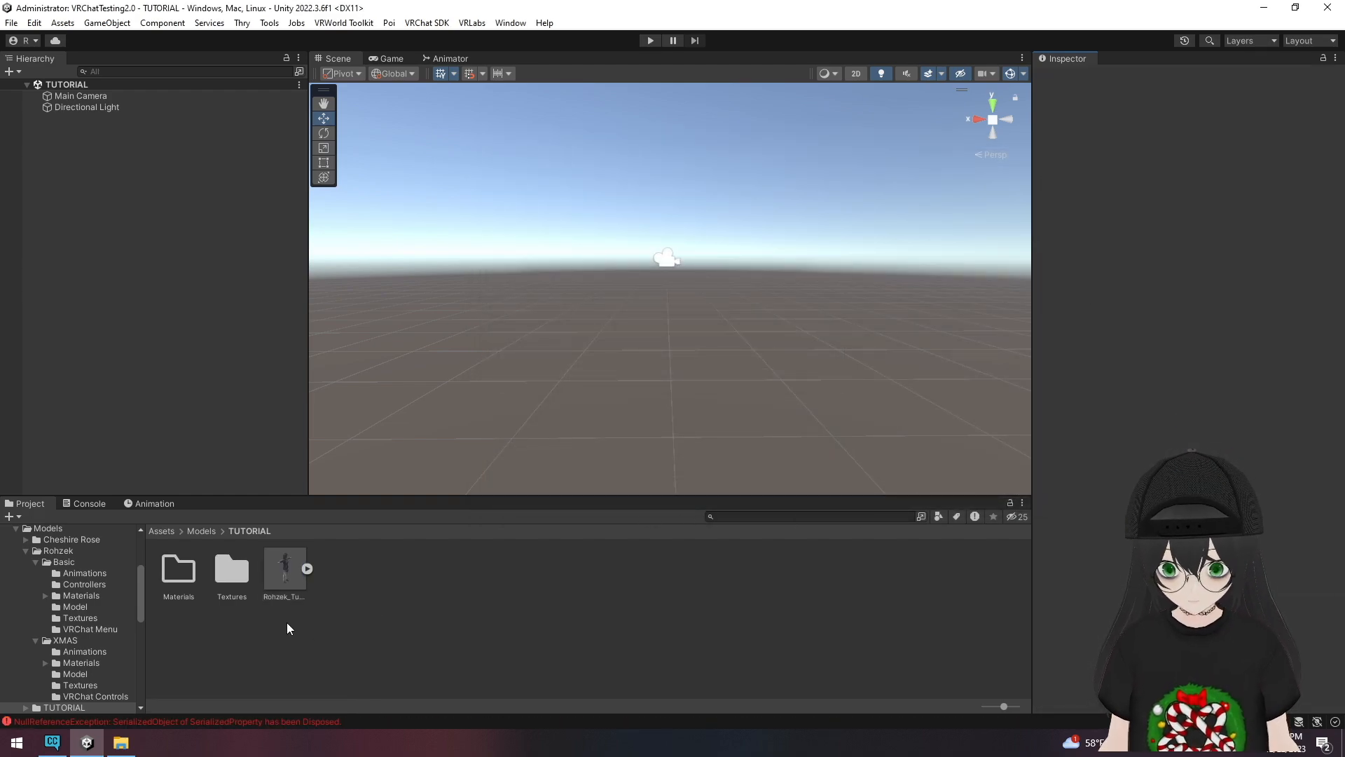
- Extract the FBX model's embedded materials into the Materials folder inside TUTORIAL
{"action": "left_click", "coordinate": [280, 570]}
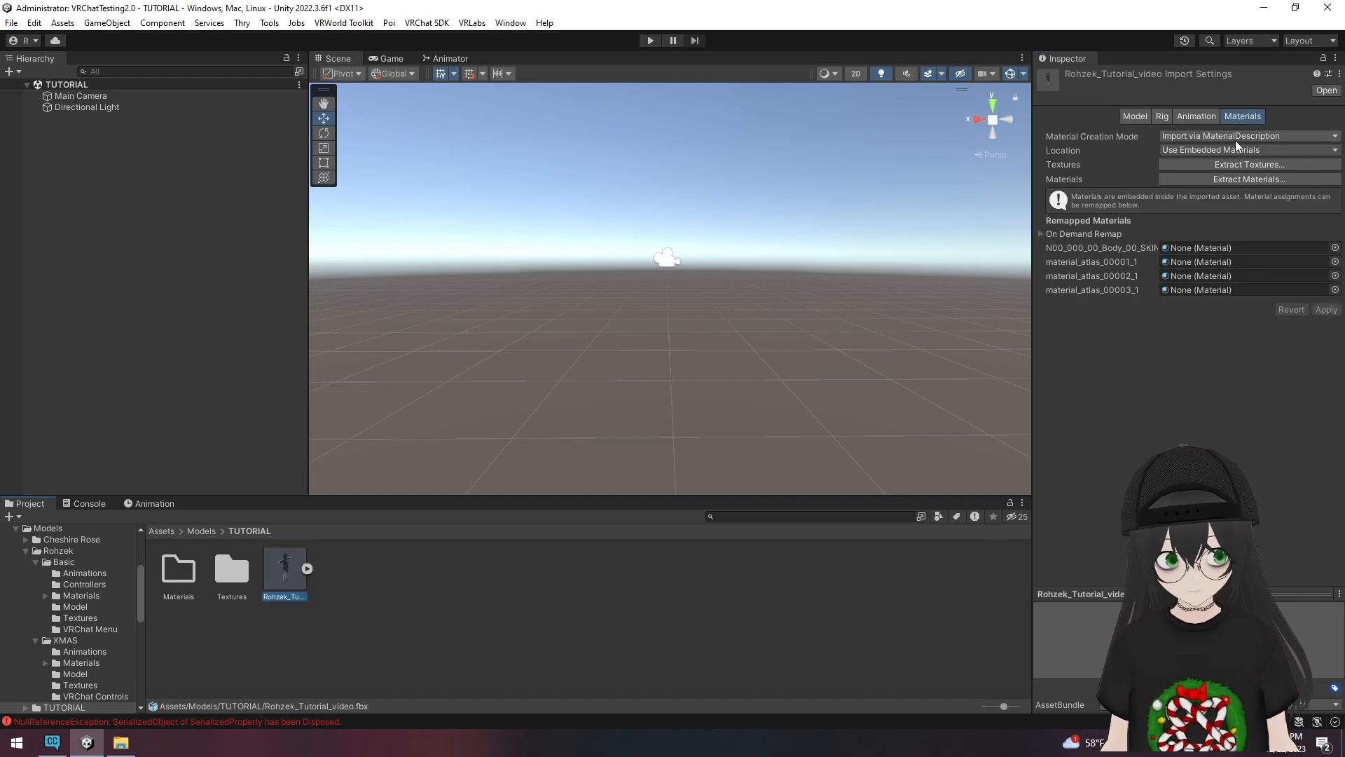
{"action": "left_click", "coordinate": [1245, 180]}
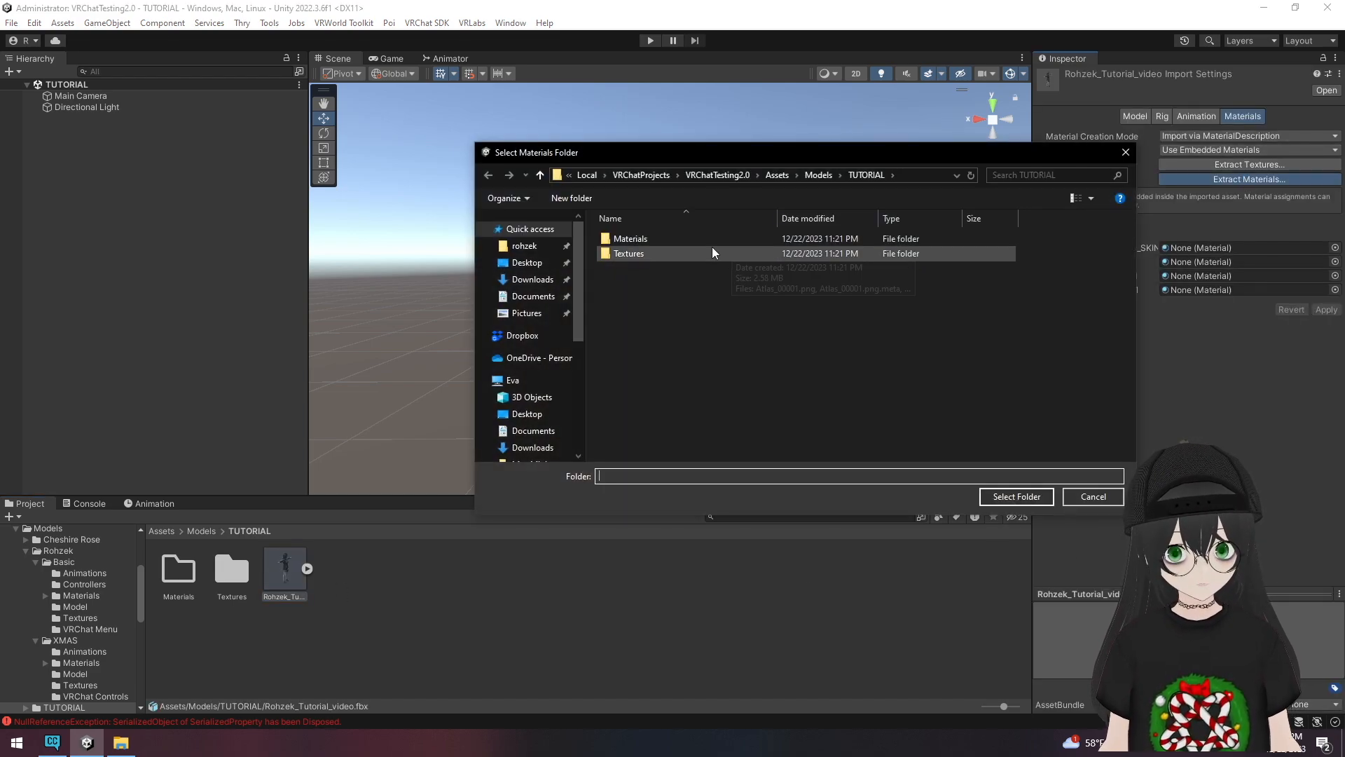
{"action": "left_click", "coordinate": [606, 242]}
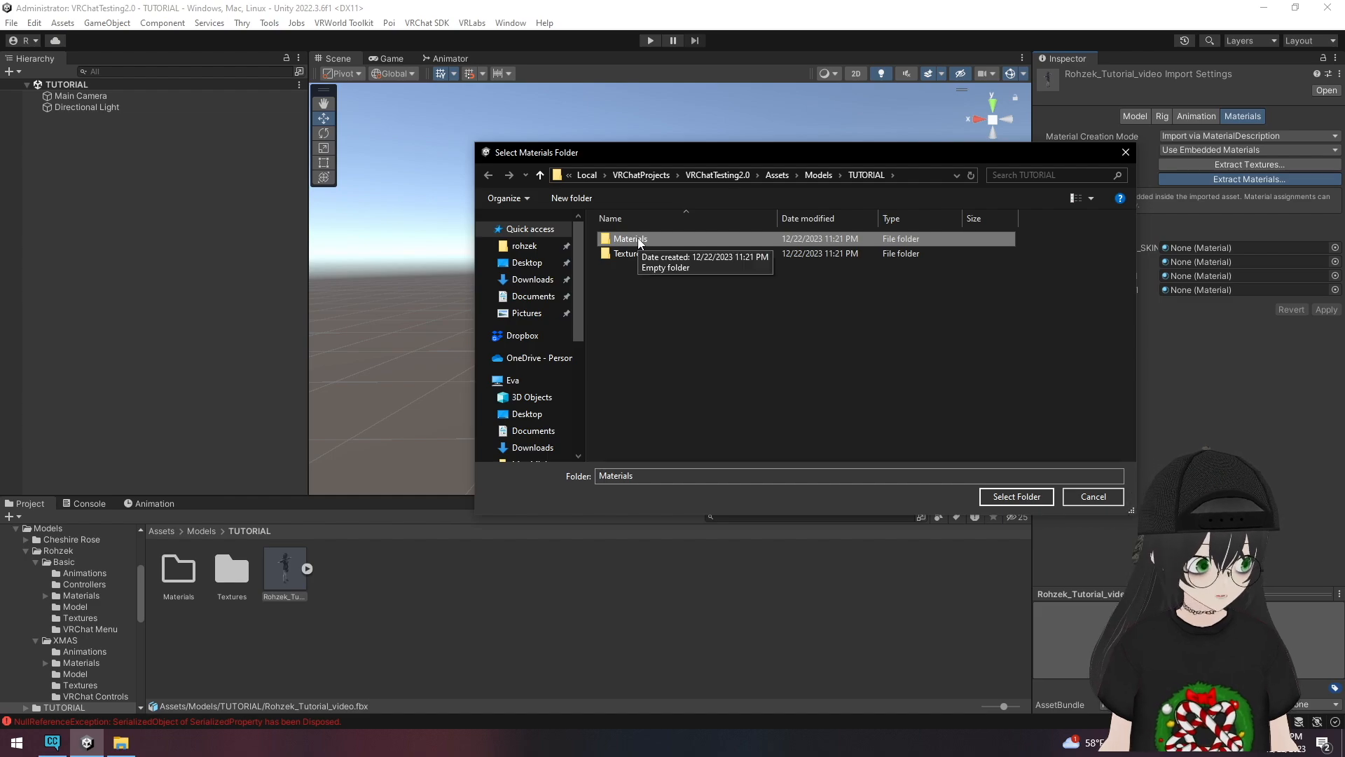
{"action": "double_click", "coordinate": [639, 243]}
{"action": "left_click", "coordinate": [1016, 497]}
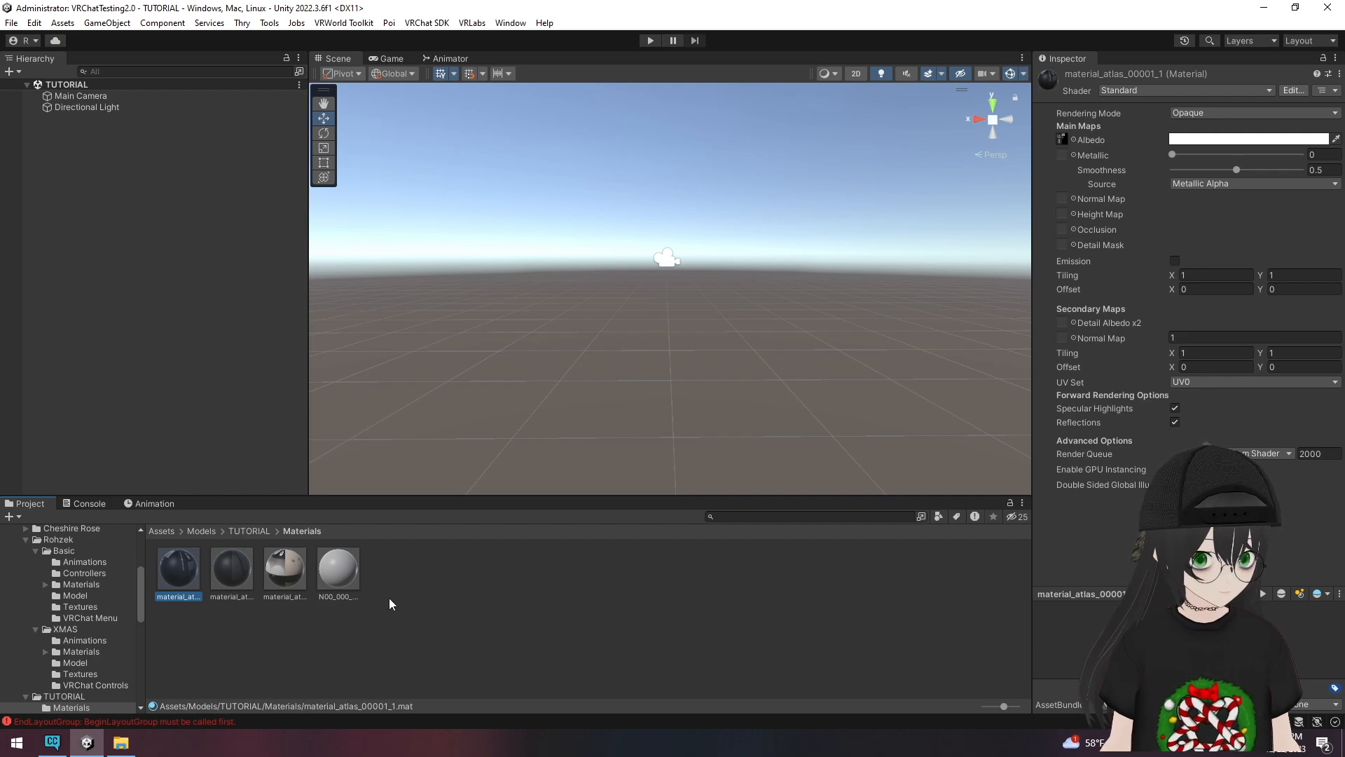
- Select all four extracted materials, open their shader choices and look through the VRChat shader category
{"action": "left_click", "coordinate": [334, 570], "text": "shift"}
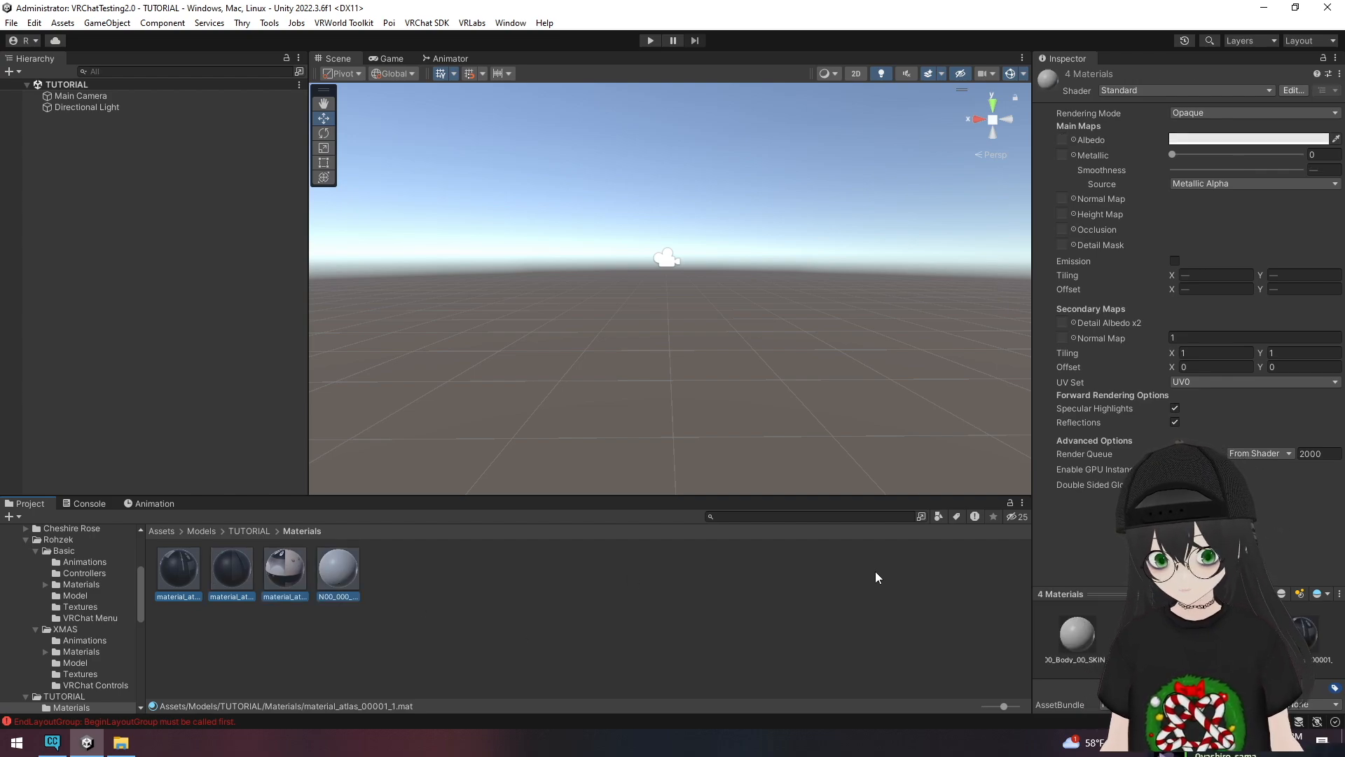
{"action": "left_click", "coordinate": [1120, 91]}
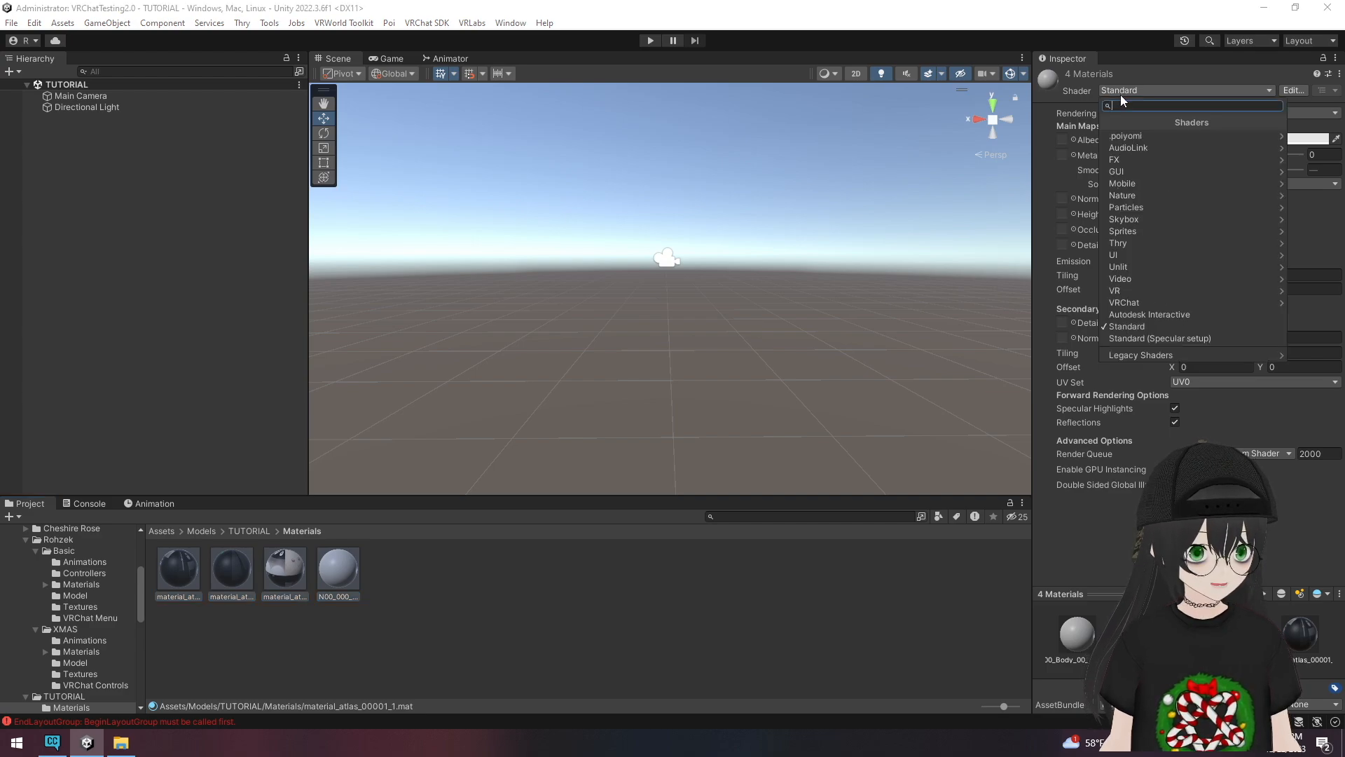
{"action": "left_click", "coordinate": [1123, 305]}
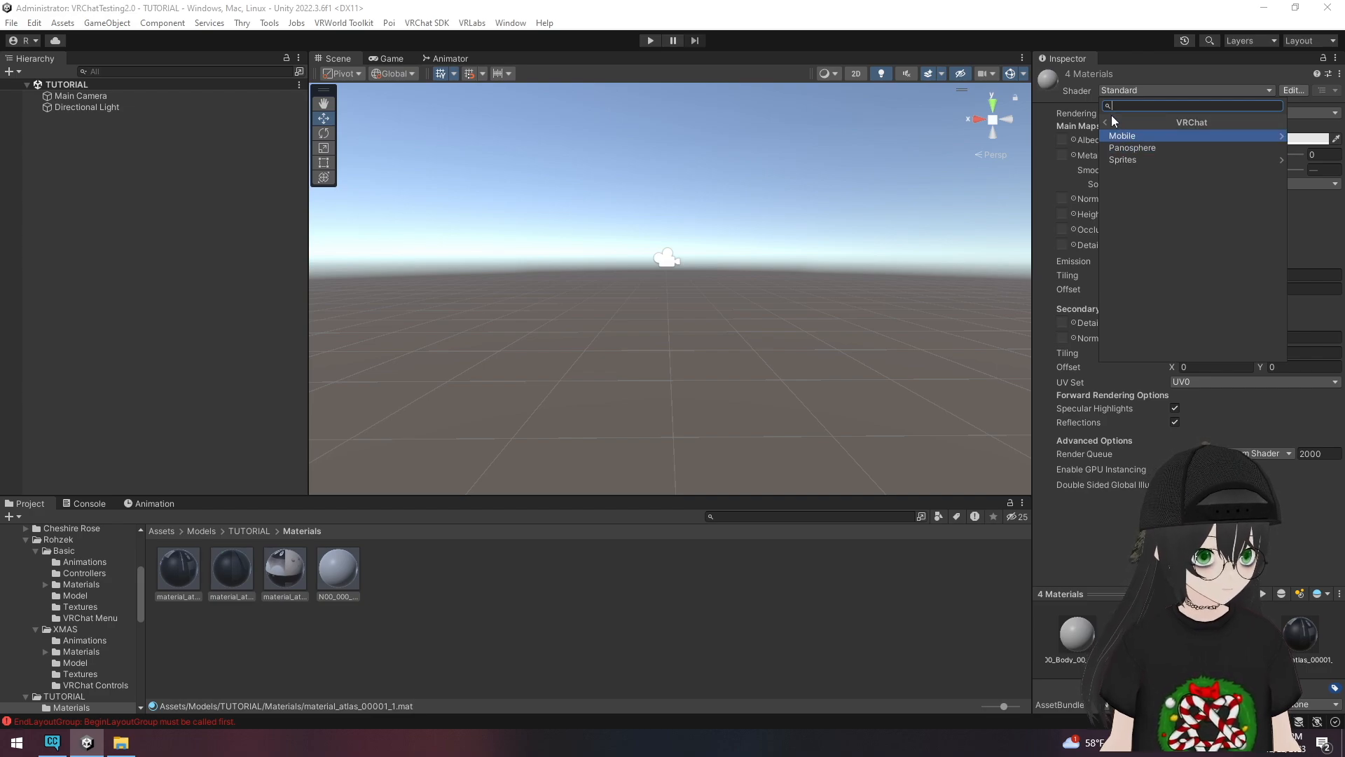
{"action": "left_click", "coordinate": [1105, 122]}
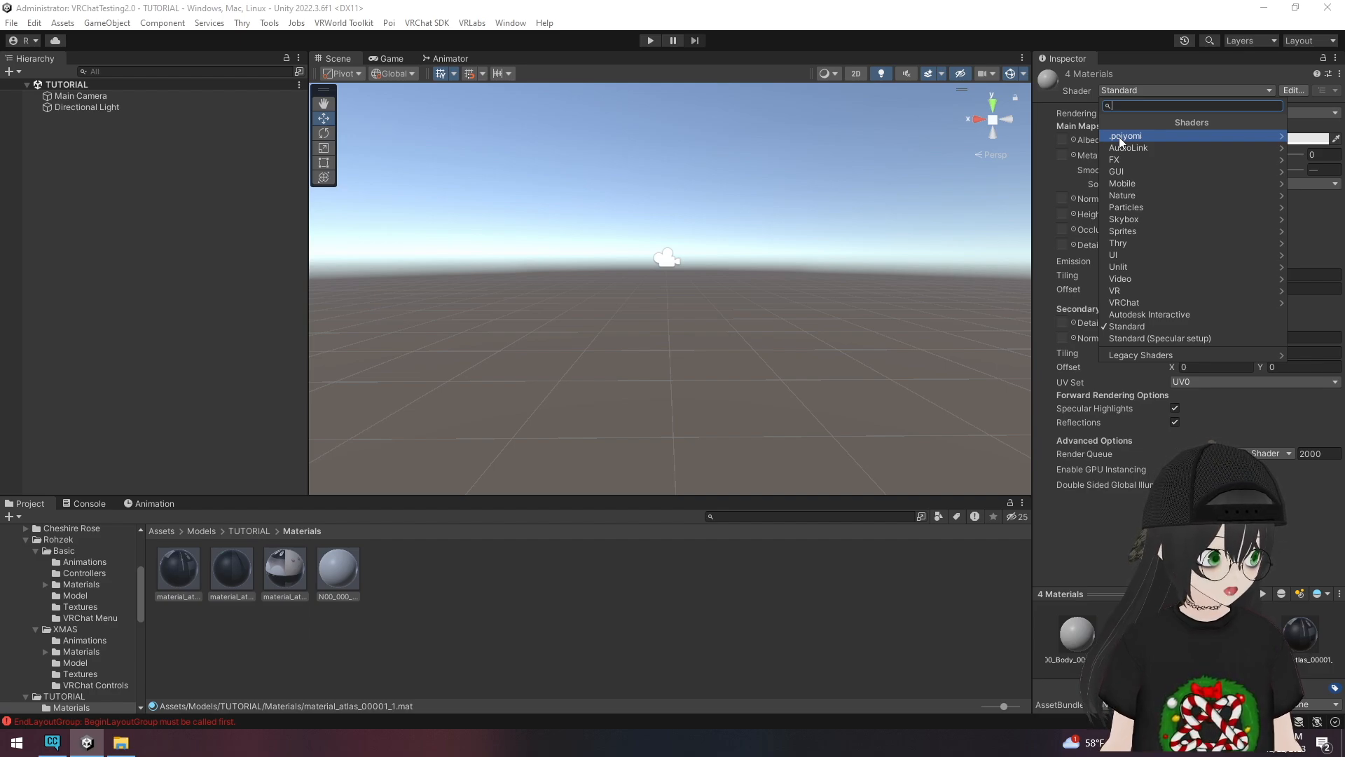
- Switch the shader of the four selected materials to Poiyomi Toon from Poiyomi 8.1
{"action": "left_click", "coordinate": [1120, 136]}
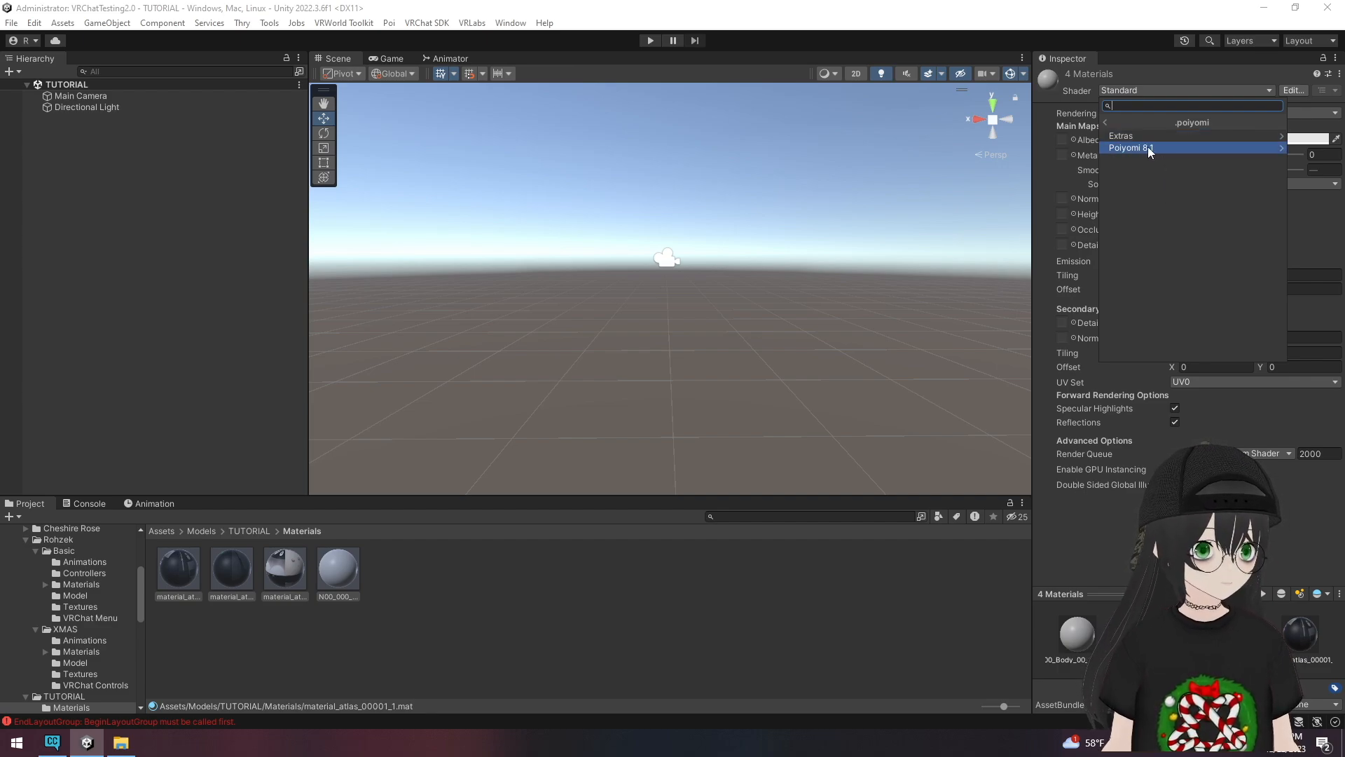
{"action": "left_click", "coordinate": [1147, 147]}
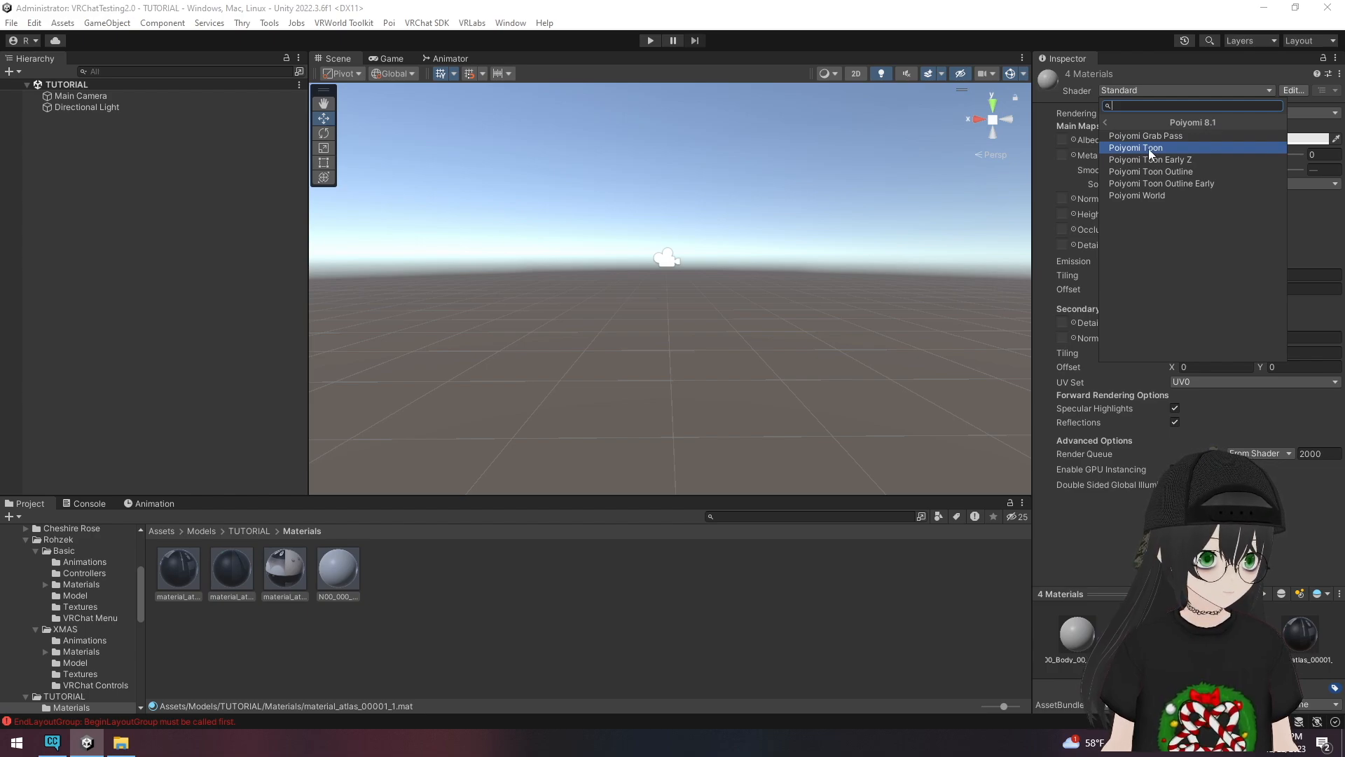
{"action": "left_click", "coordinate": [1150, 148]}
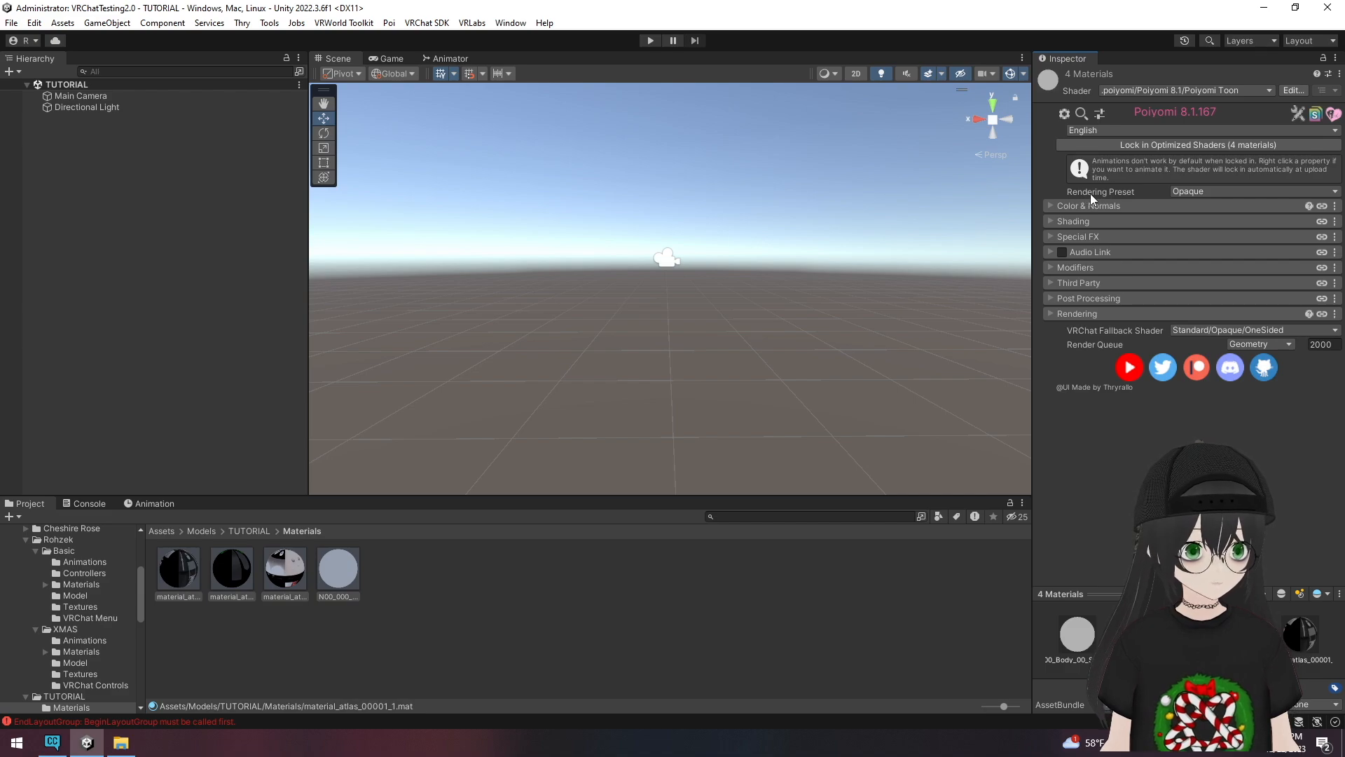
- Set the four materials' Rendering Preset to Cutout and their rendering Cull option to Off
{"action": "left_click", "coordinate": [1192, 194]}
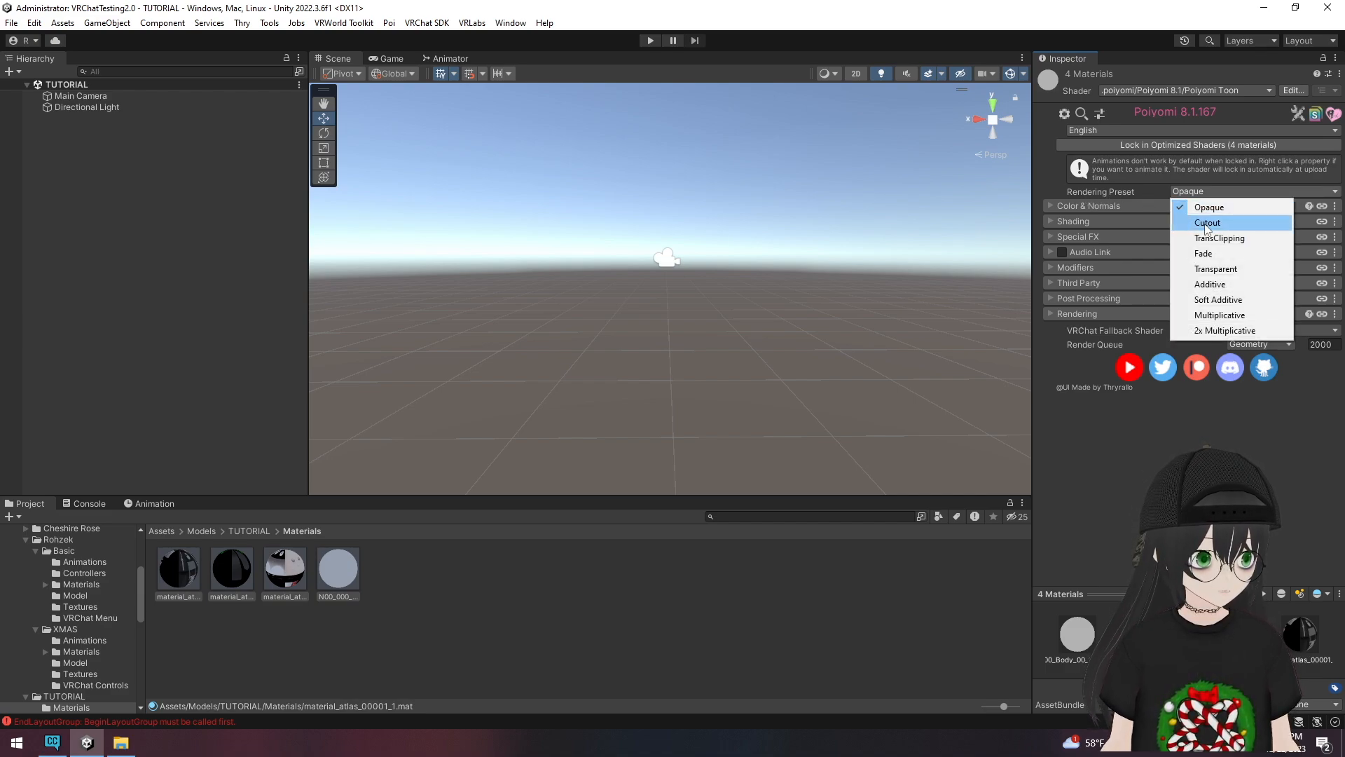
{"action": "left_click", "coordinate": [1206, 223]}
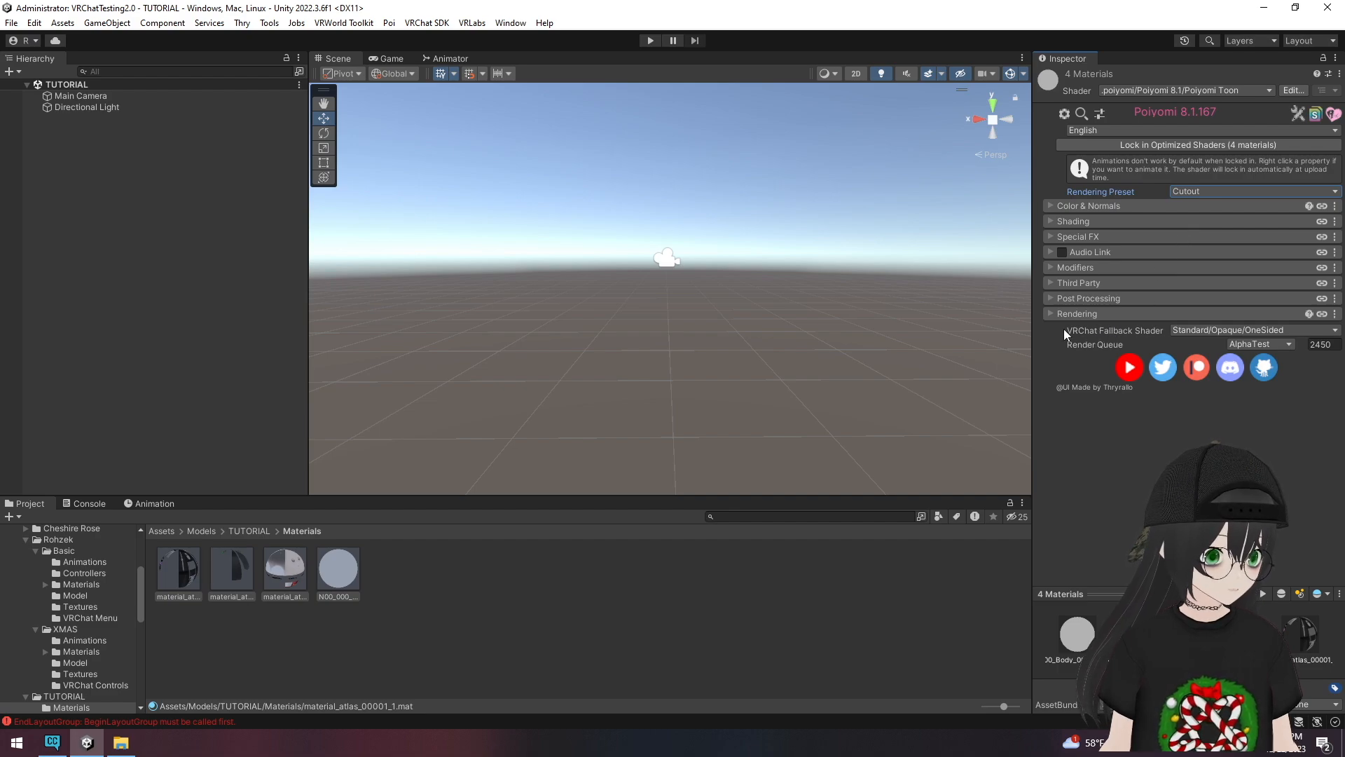
{"action": "left_click", "coordinate": [1049, 314]}
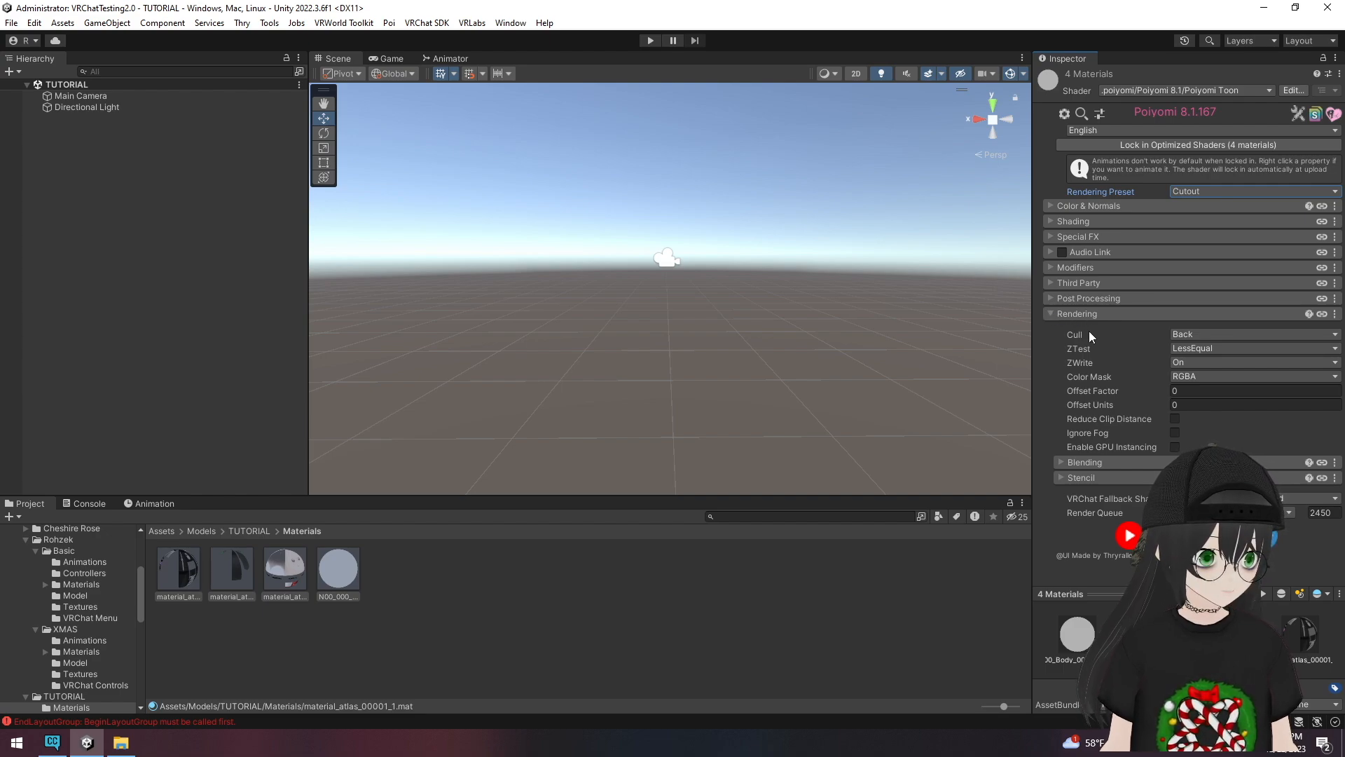
{"action": "left_click", "coordinate": [1192, 333]}
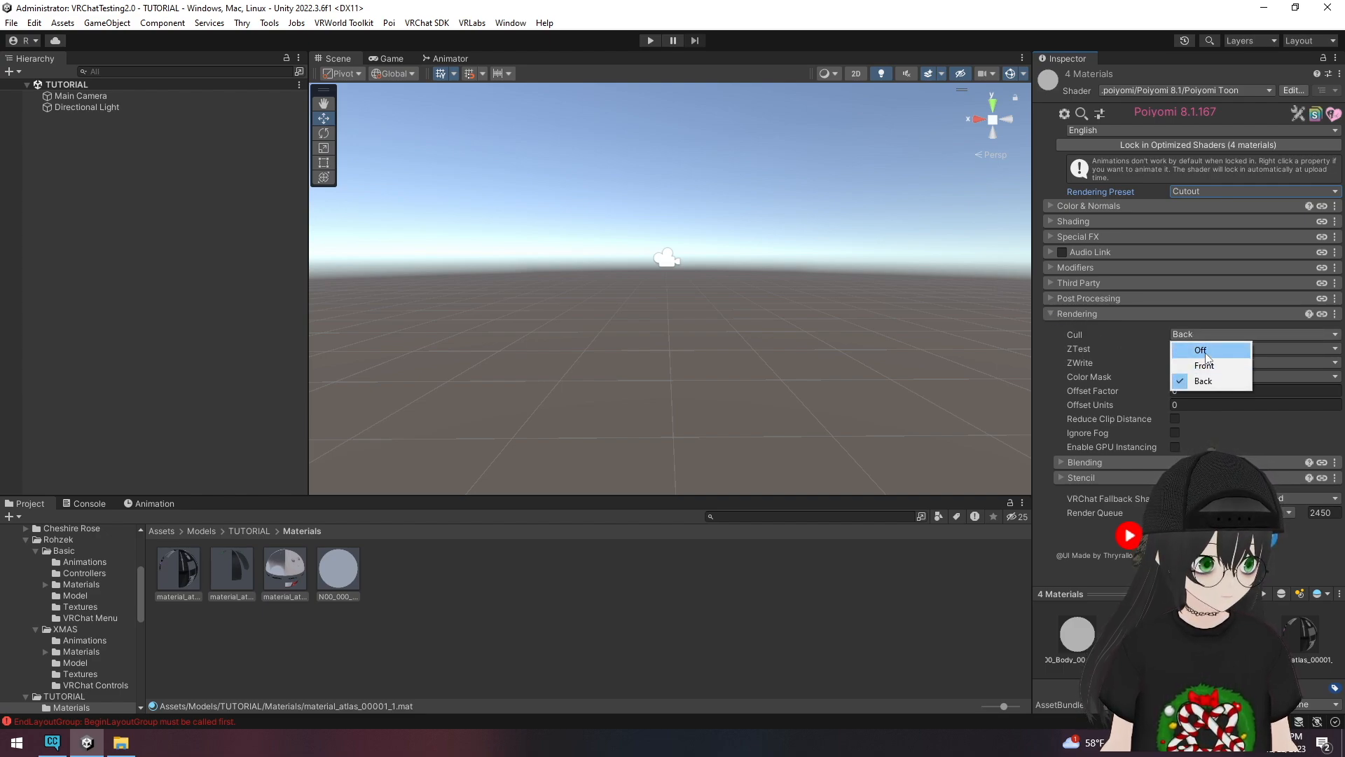
{"action": "left_click", "coordinate": [1206, 350]}
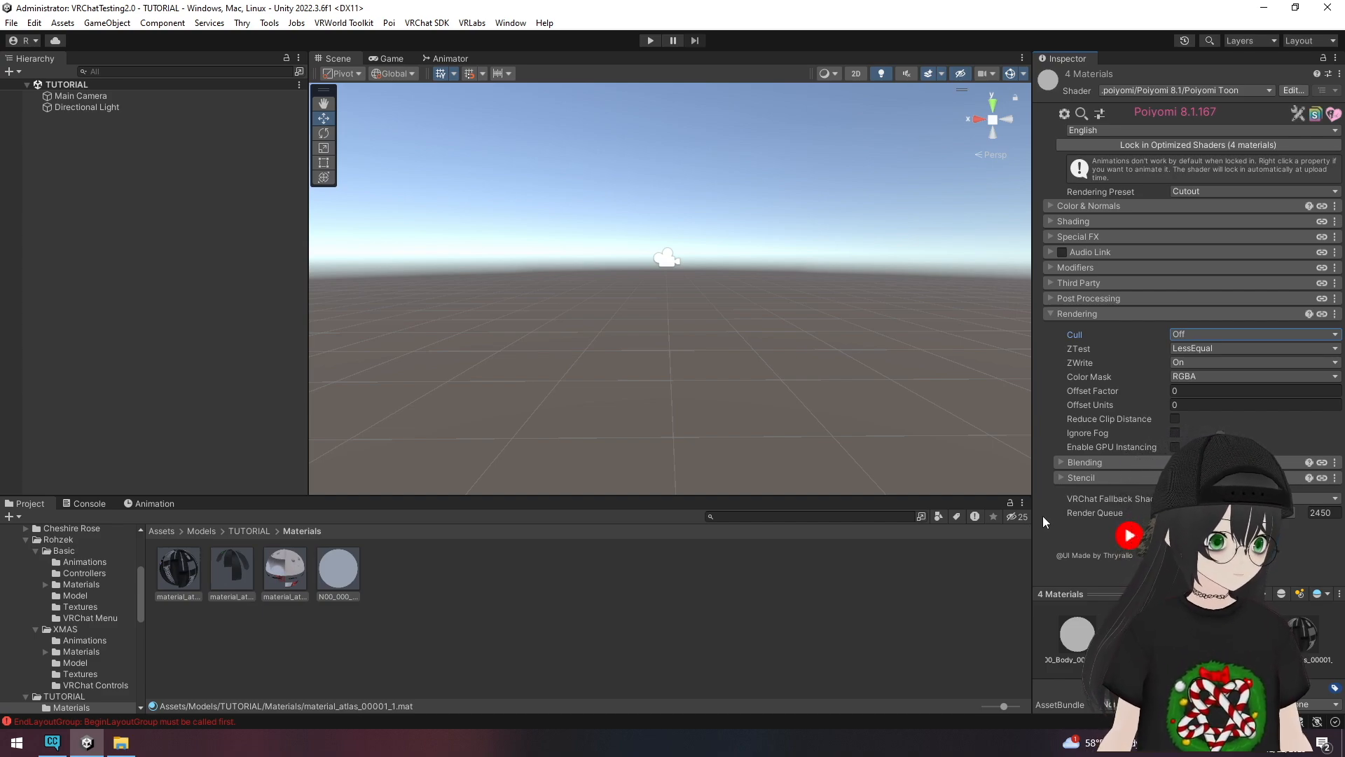
{"action": "left_click", "coordinate": [523, 611]}
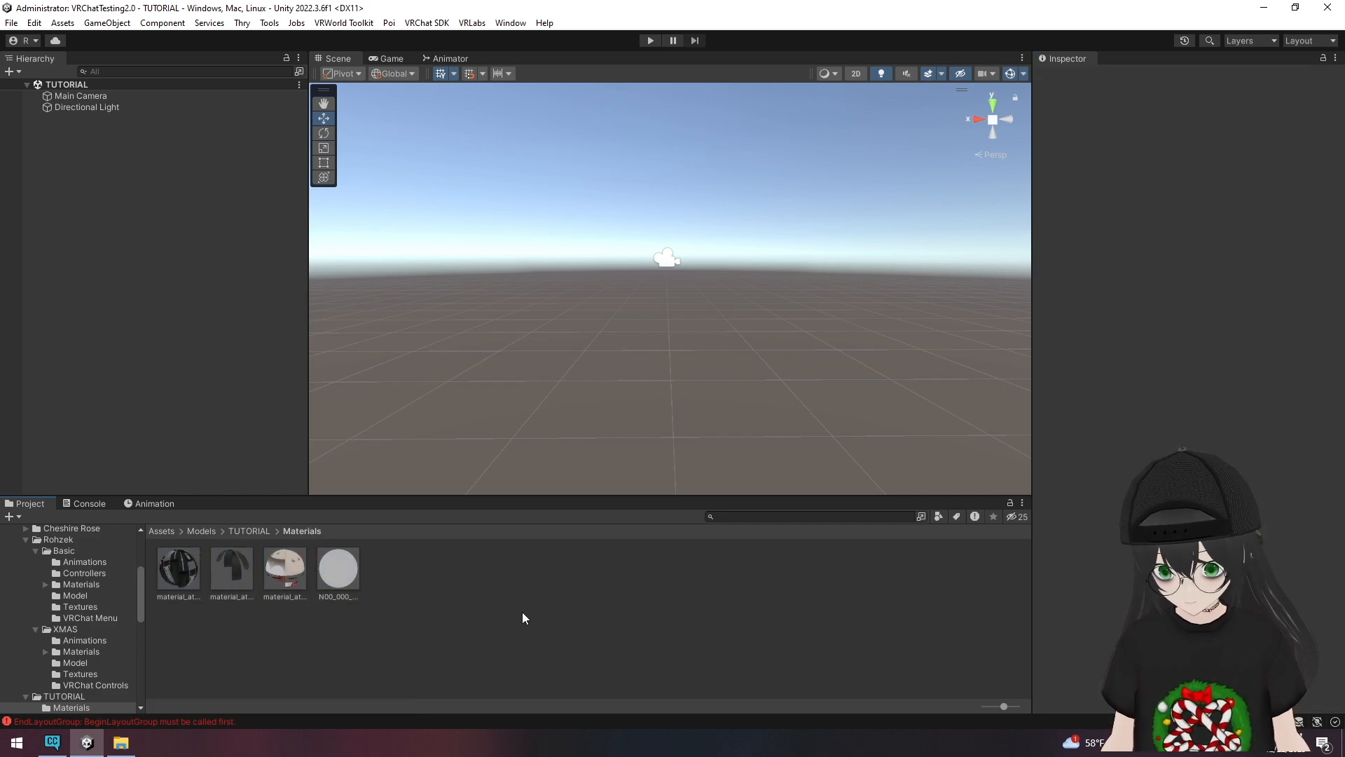
- Enable Alpha Is Transparency for the three atlas textures in the TUTORIAL Textures folder and apply the import settings
{"action": "left_click", "coordinate": [245, 533]}
{"action": "double_click", "coordinate": [237, 570]}
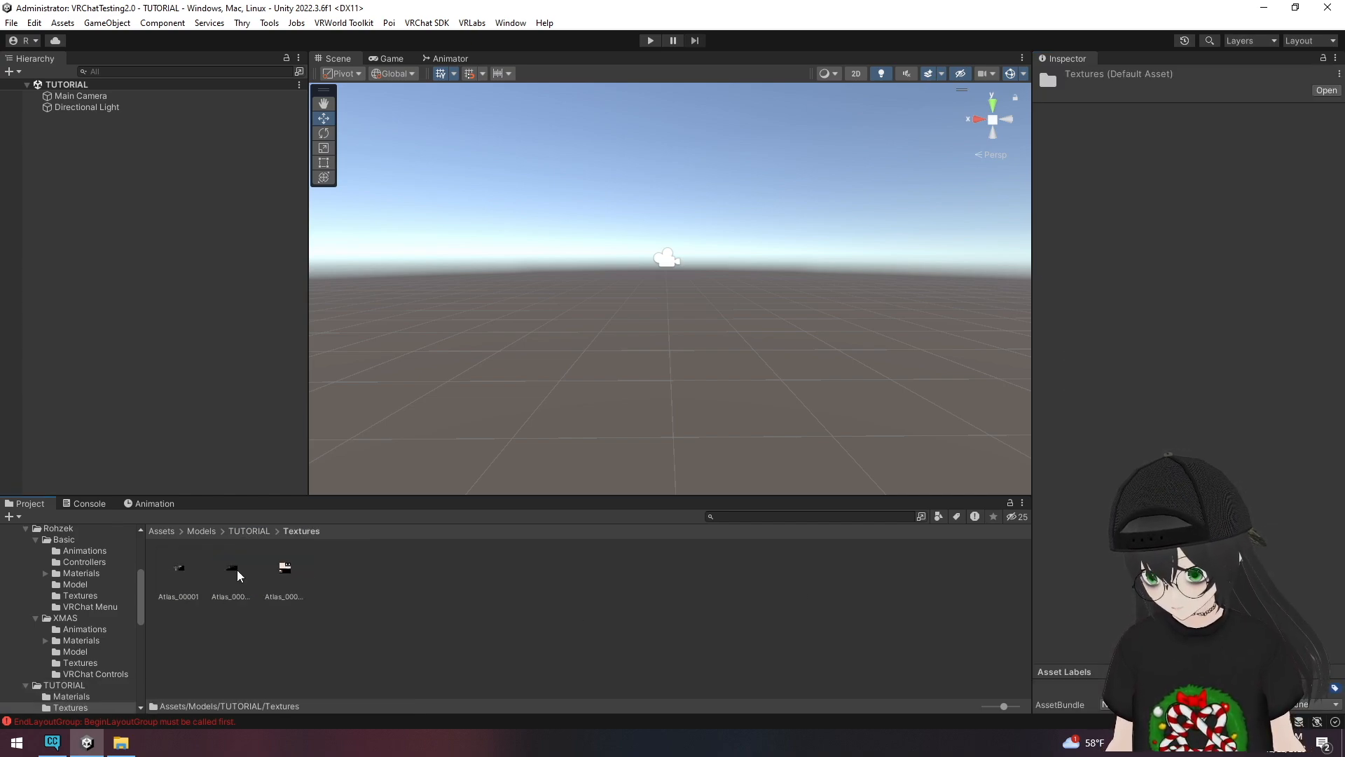
{"action": "left_click", "coordinate": [184, 572]}
{"action": "left_click", "coordinate": [279, 576], "text": "shift"}
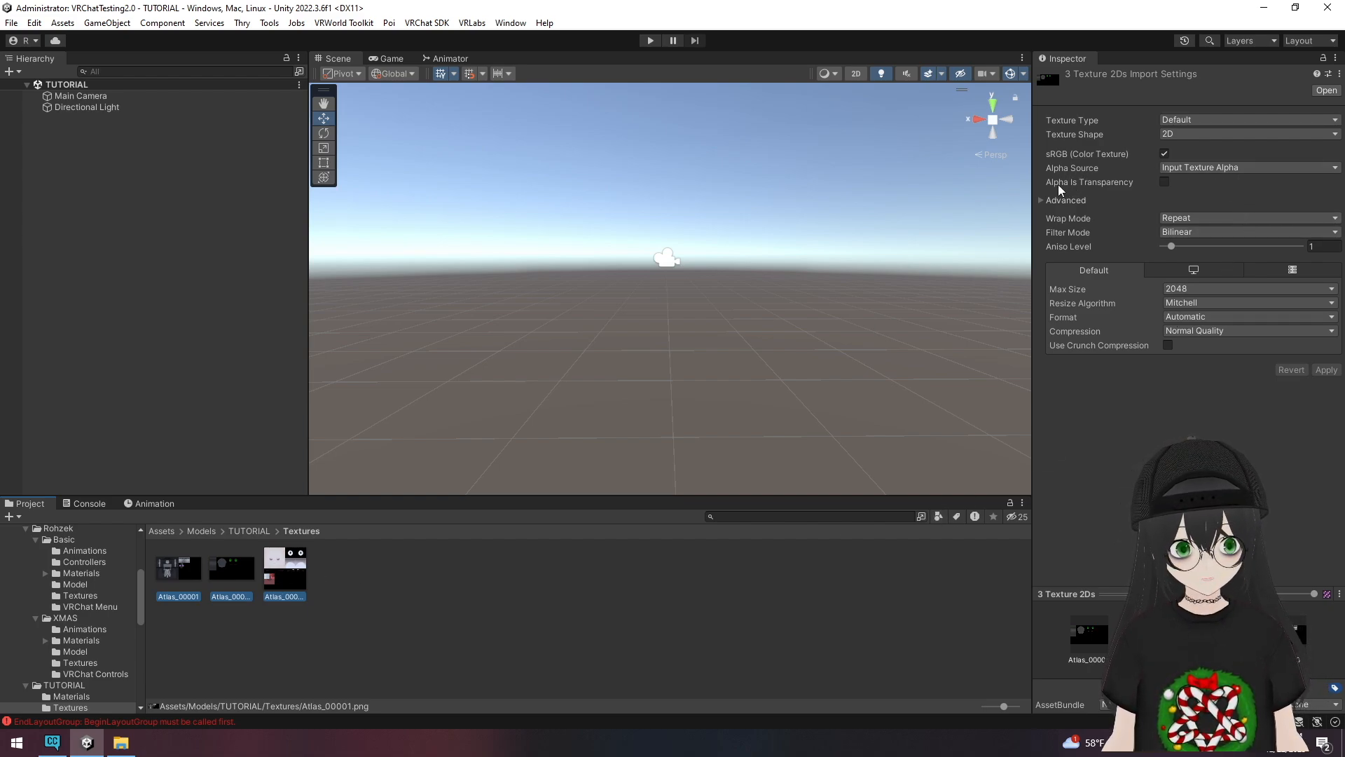
{"action": "left_click", "coordinate": [1165, 183]}
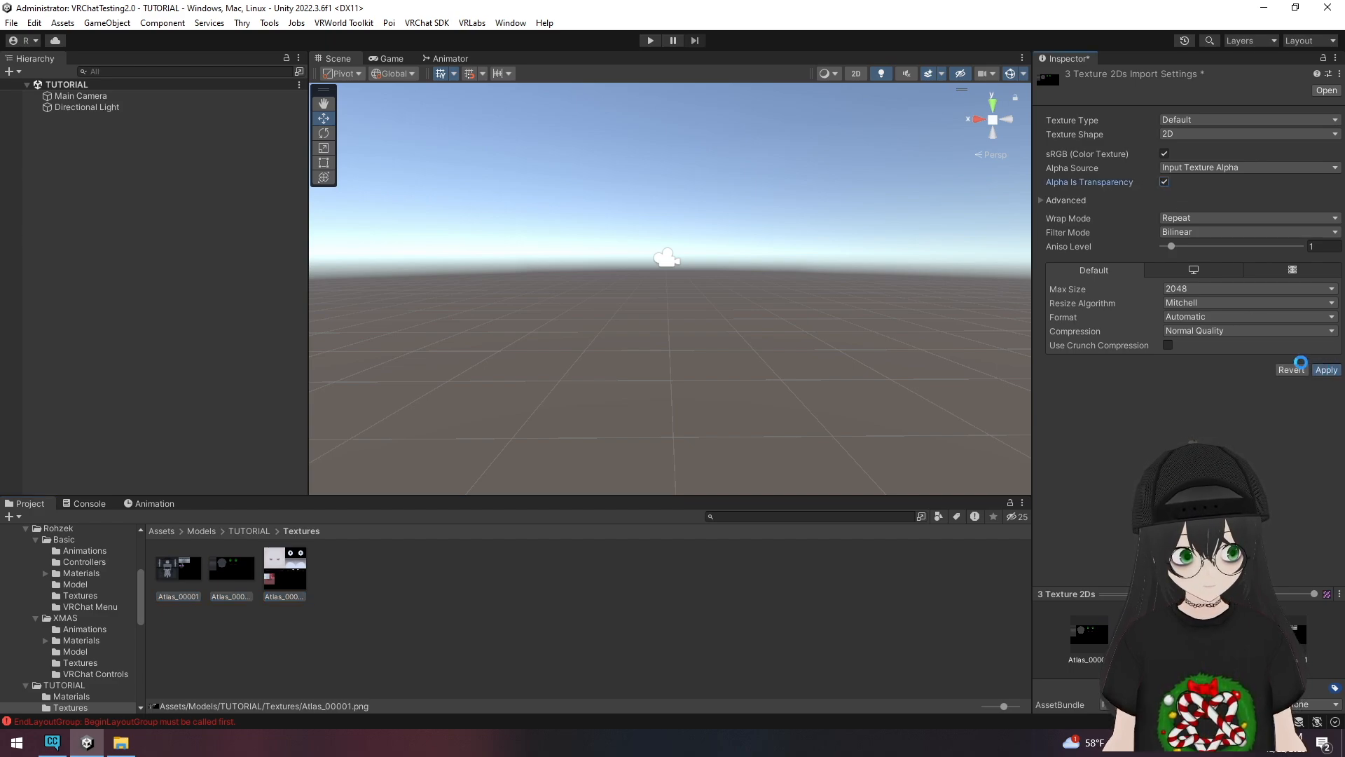
{"action": "left_click", "coordinate": [1304, 366]}
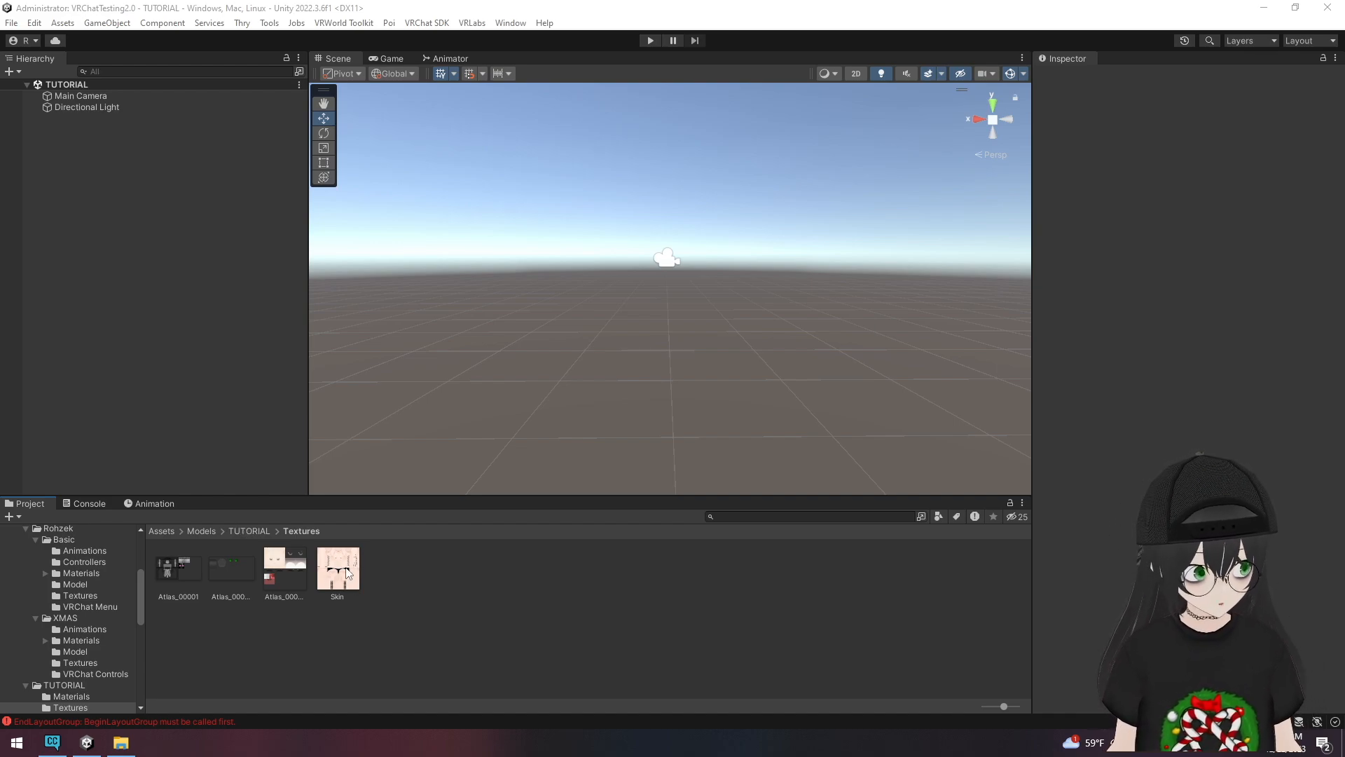
- Assign the Skin texture to the main Texture slot of the N00_000_00_Body_00_SKIN material, locking the Inspector meanwhile
{"action": "left_click", "coordinate": [240, 531]}
{"action": "double_click", "coordinate": [170, 572]}
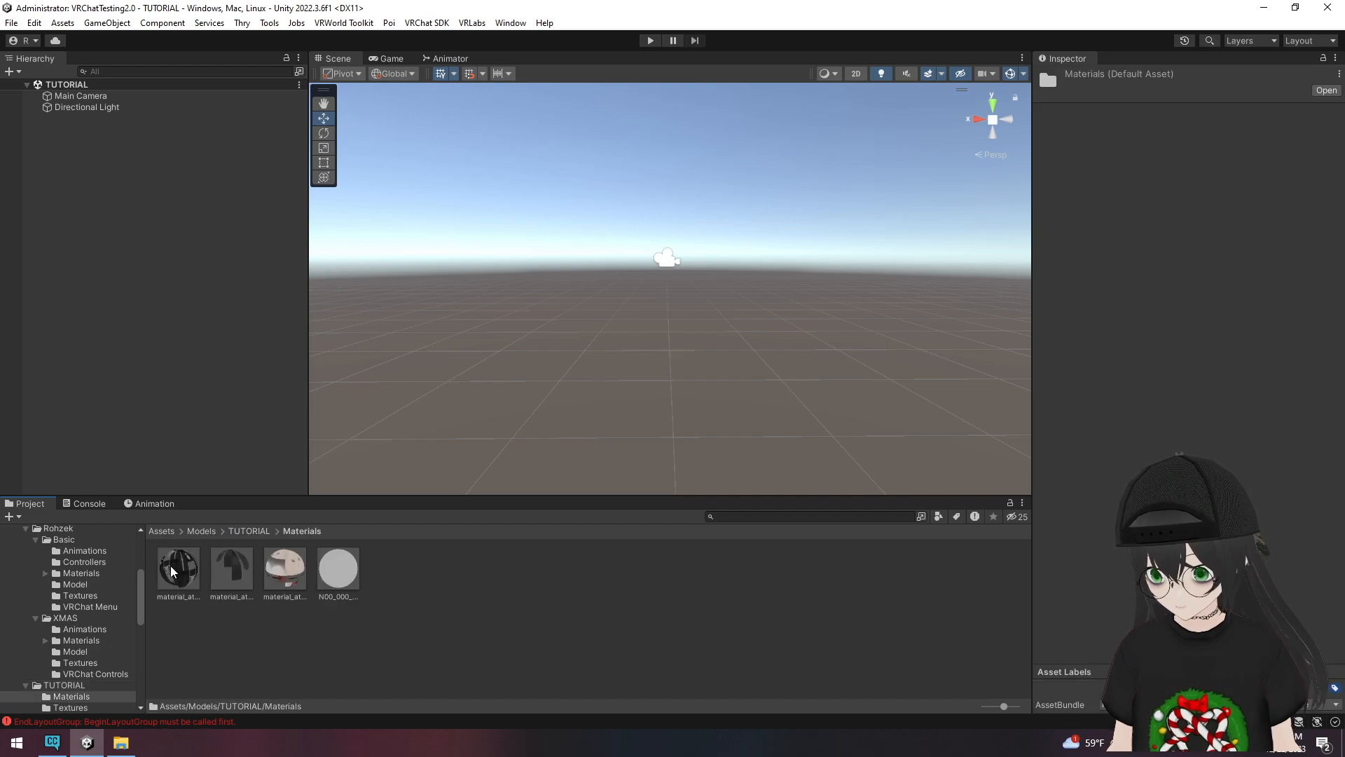
{"action": "left_click", "coordinate": [343, 580]}
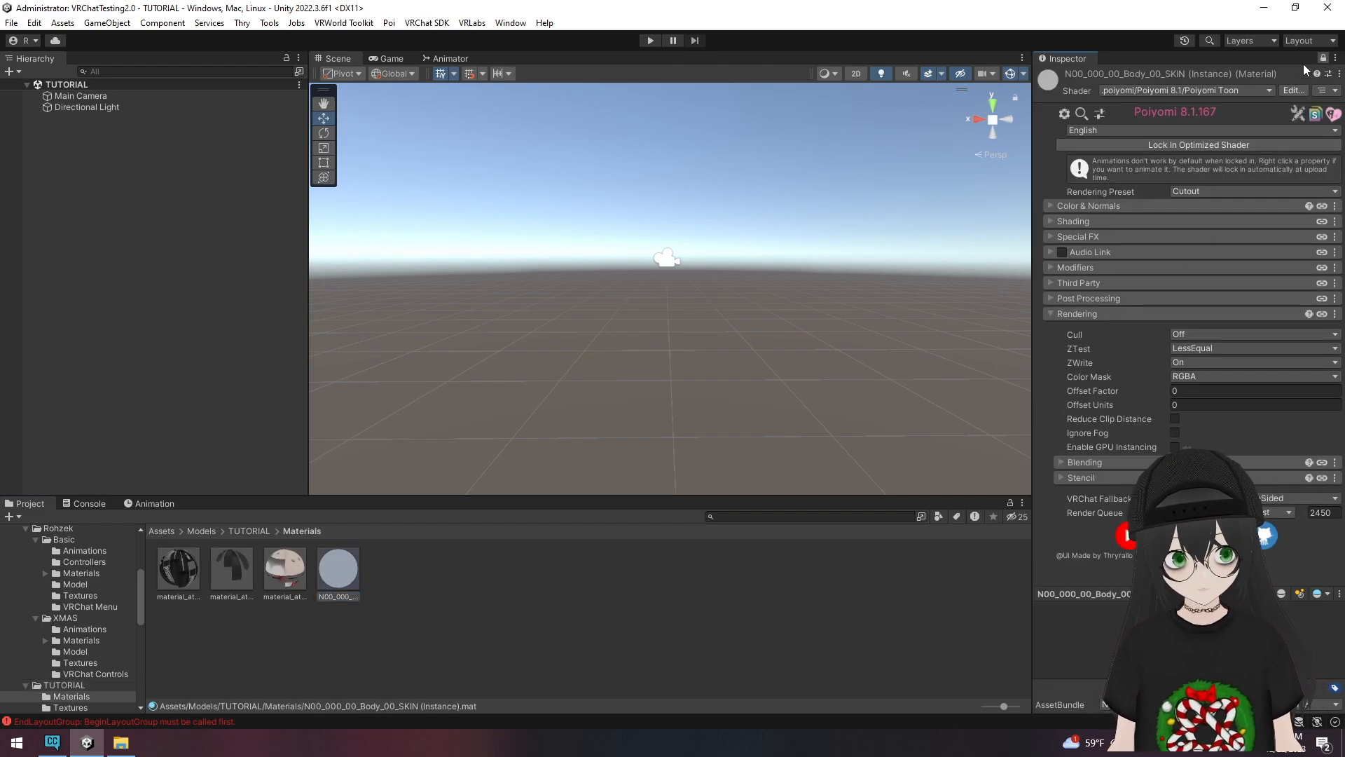
{"action": "left_click", "coordinate": [1051, 205]}
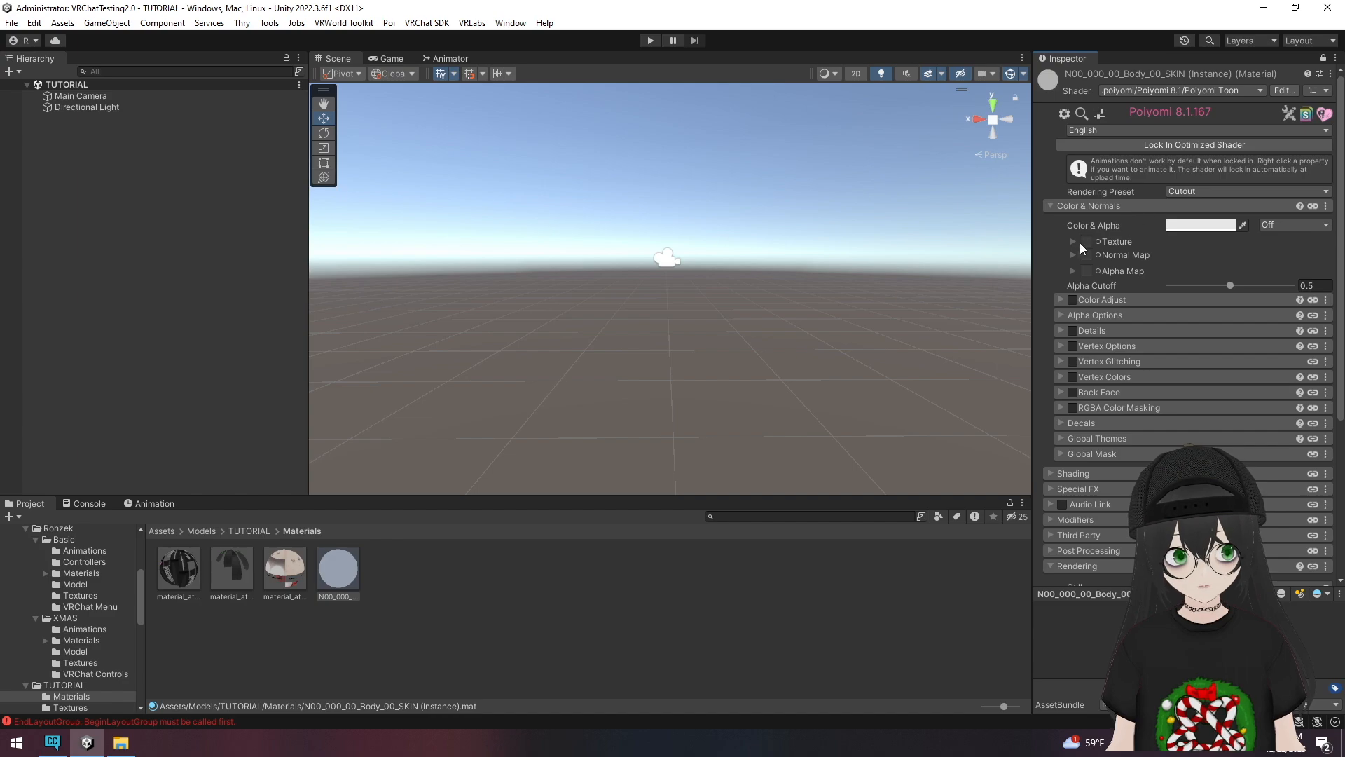
{"action": "left_click", "coordinate": [249, 530]}
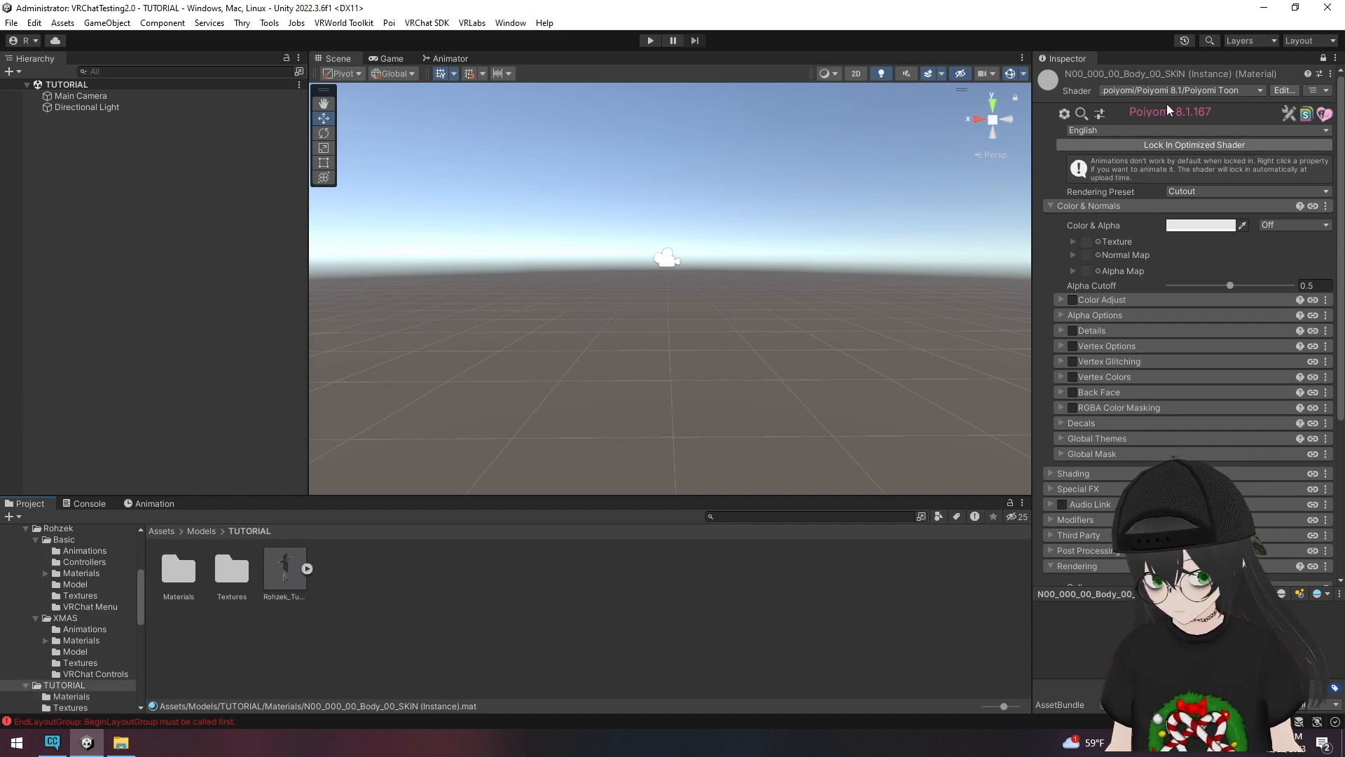
{"action": "double_click", "coordinate": [232, 570]}
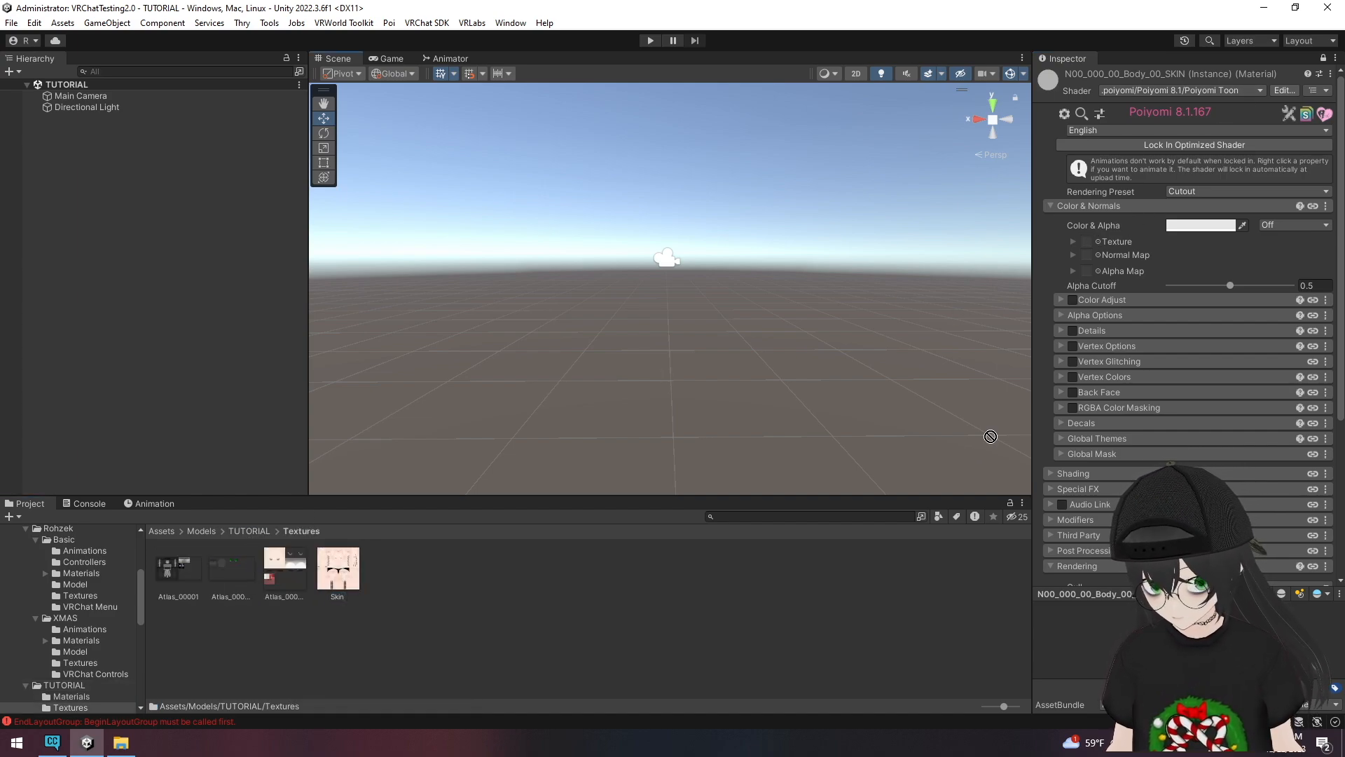
{"action": "left_click_drag", "start_coordinate": [339, 569], "coordinate": [1087, 242]}
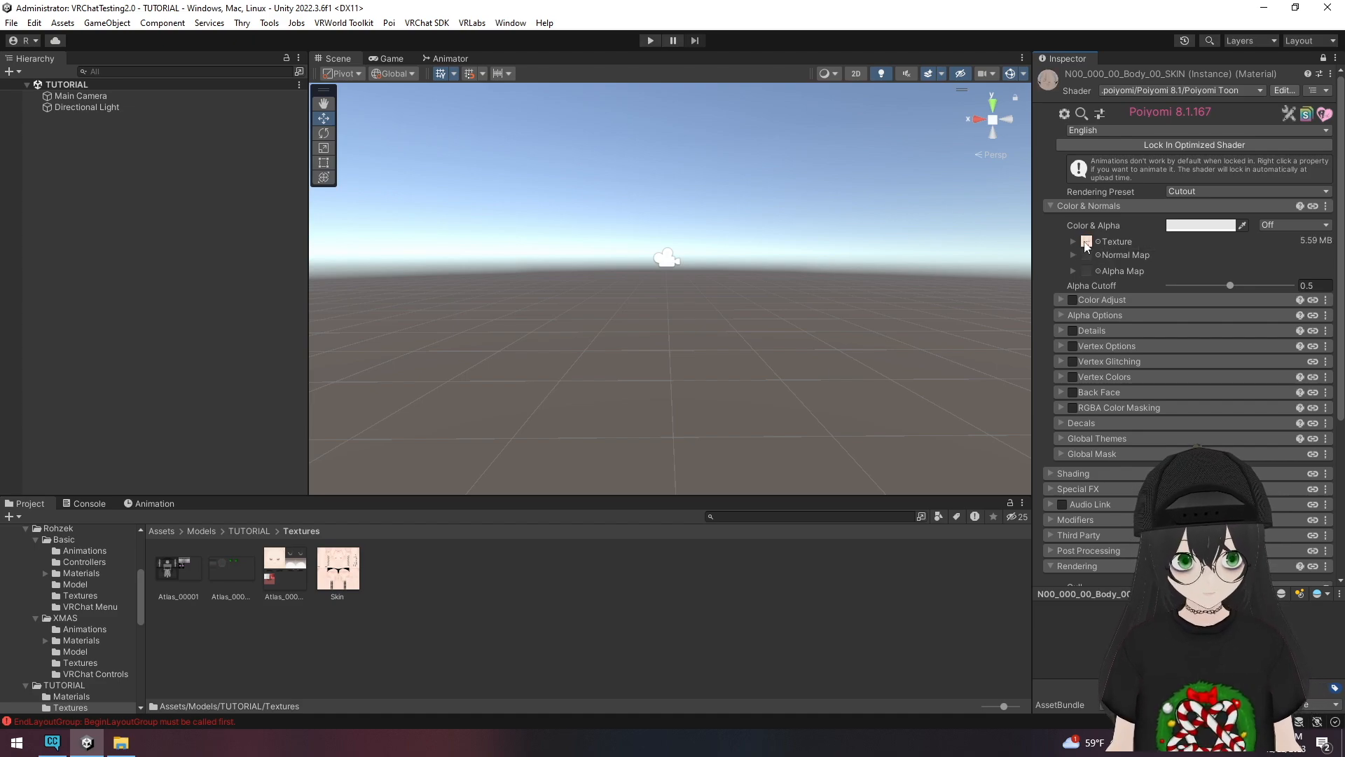
{"action": "left_click", "coordinate": [1324, 58]}
{"action": "left_click", "coordinate": [628, 657]}
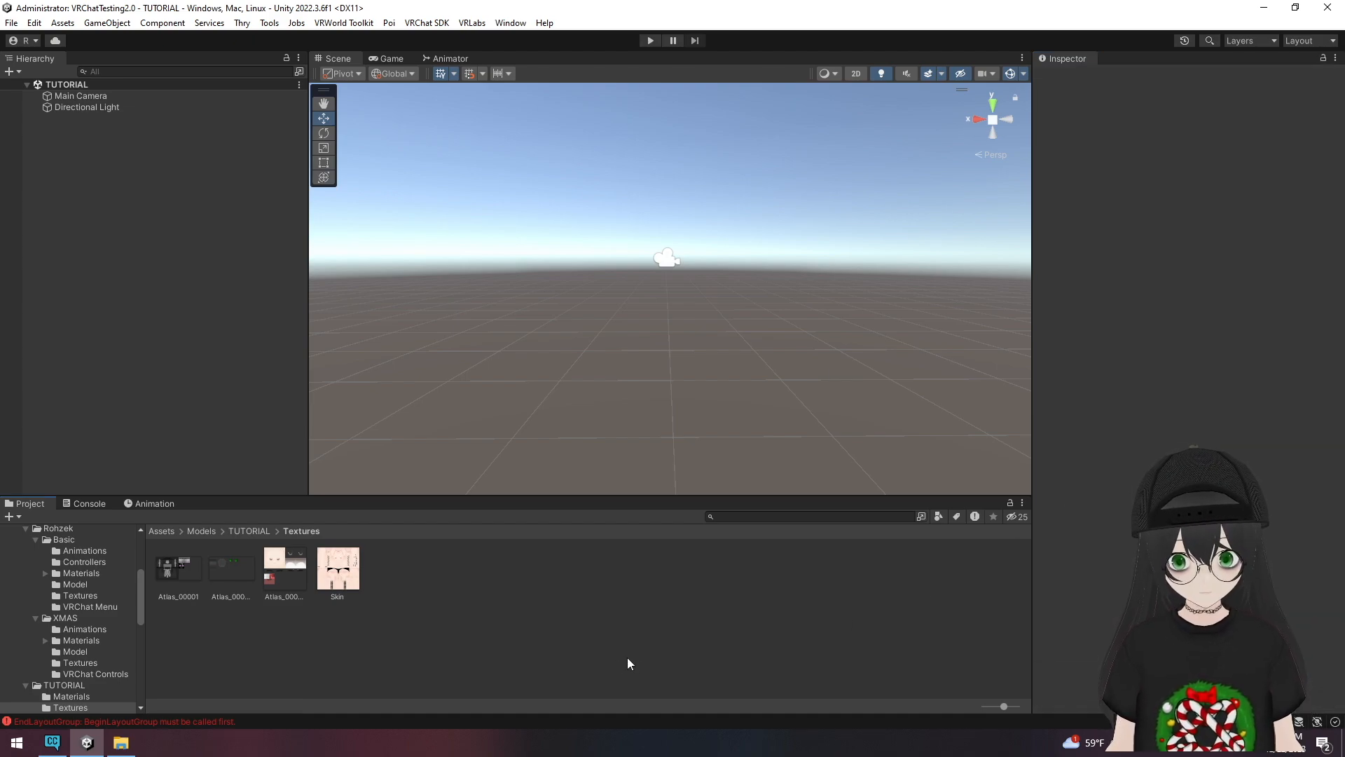
- Place the Rohzek_Tutorial_video model from the TUTORIAL folder in the scene, saving its unapplied import settings
{"action": "left_click", "coordinate": [256, 531]}
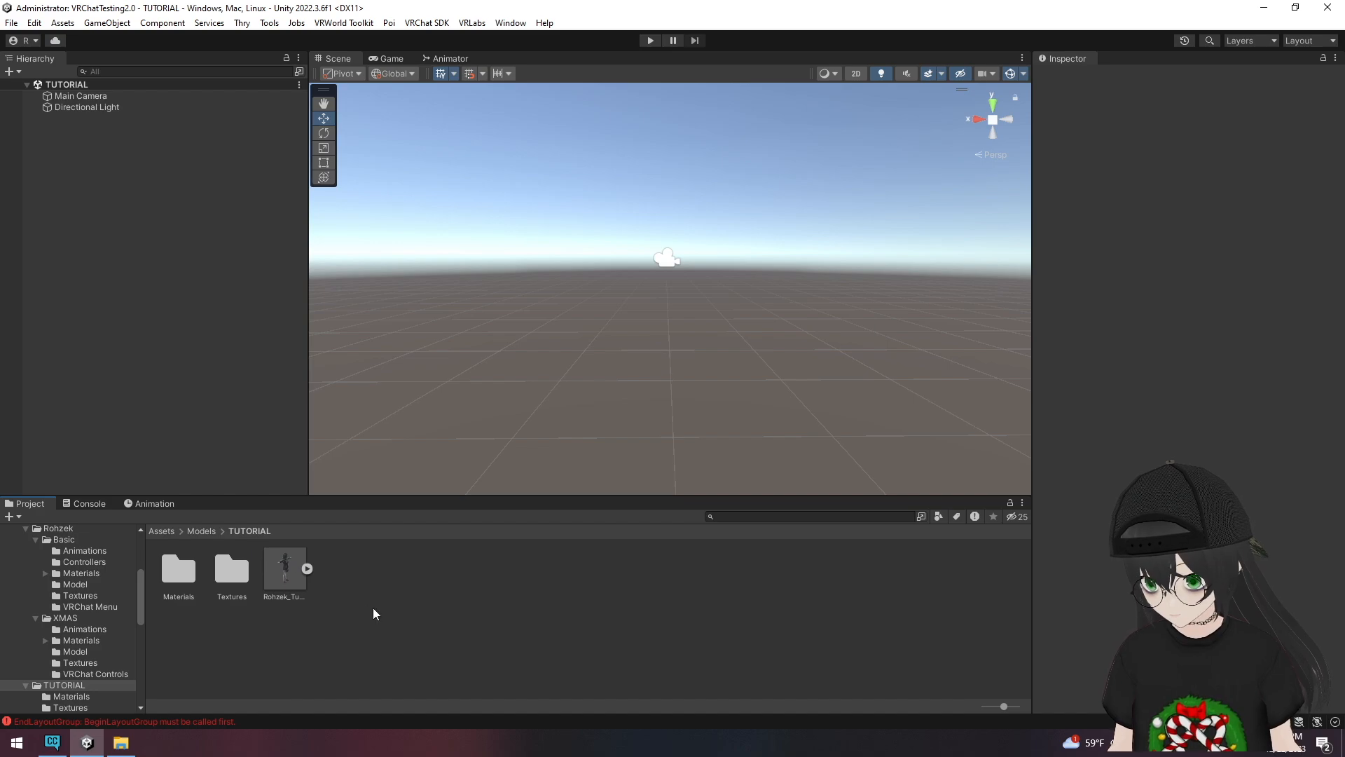
{"action": "left_click", "coordinate": [287, 569]}
{"action": "left_click", "coordinate": [210, 336]}
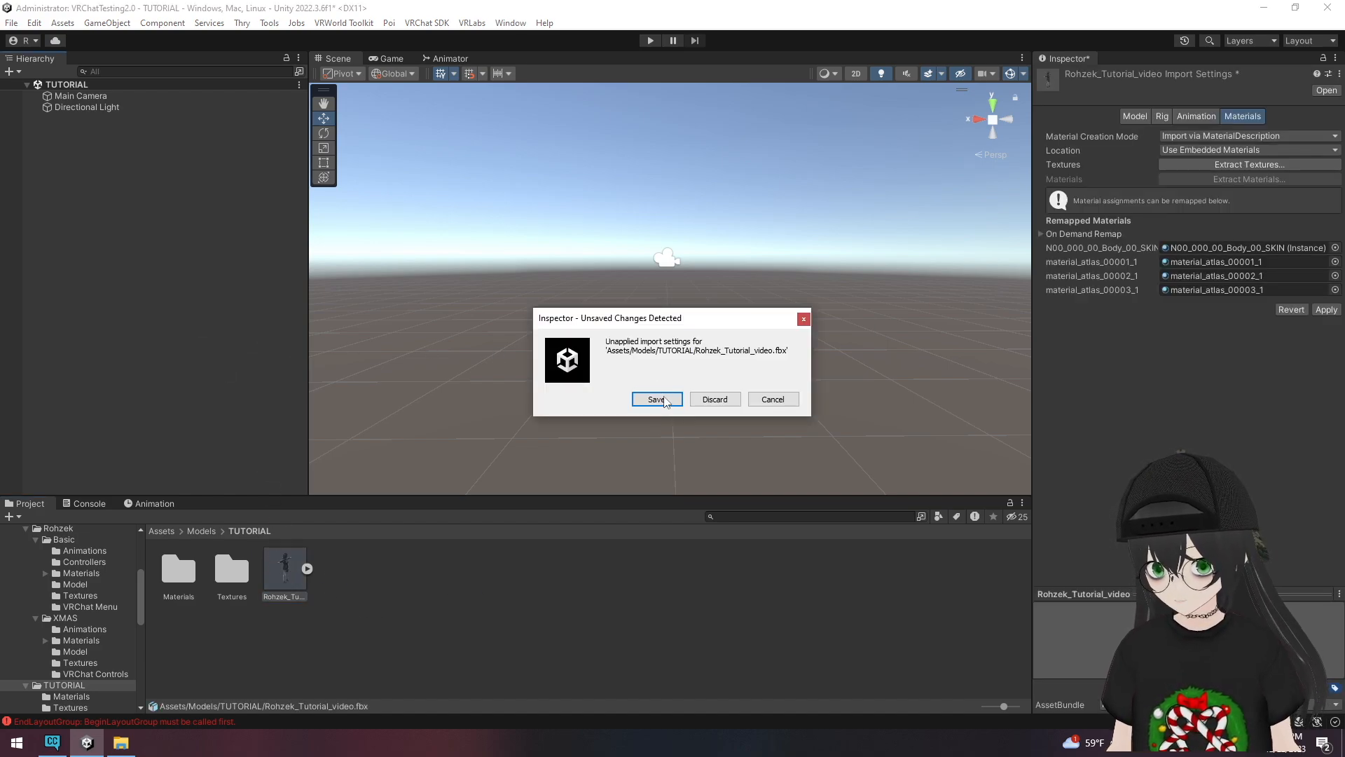
{"action": "left_click", "coordinate": [657, 399]}
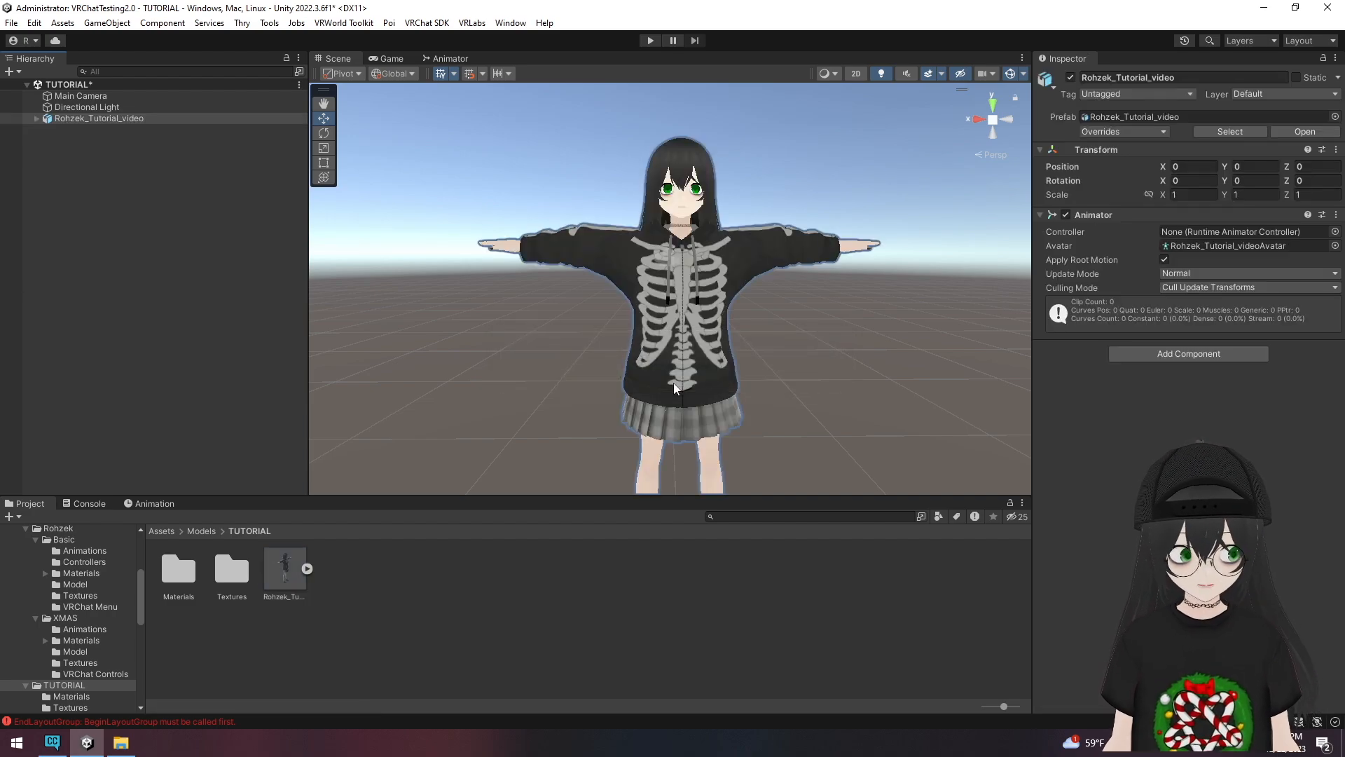
{"action": "mouse_move", "coordinate": [768, 375]}
{"action": "middle_mouse_down"}
{"action": "mouse_move", "coordinate": [757, 337]}
{"action": "mouse_move", "coordinate": [763, 375]}
{"action": "middle_mouse_up"}
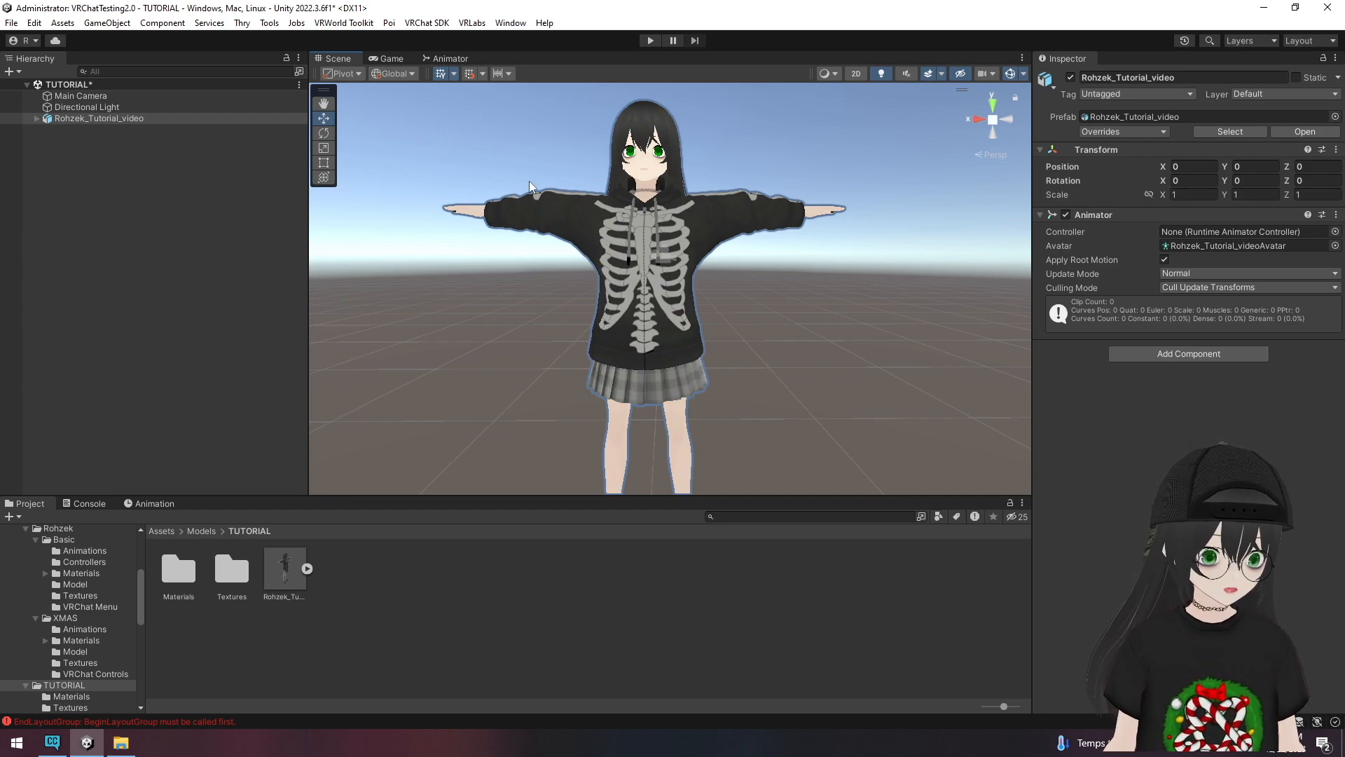
- Add a VRC Avatar Descriptor component to the Rohzek_Tutorial_video object
{"action": "left_click", "coordinate": [85, 119]}
{"action": "left_click", "coordinate": [35, 119]}
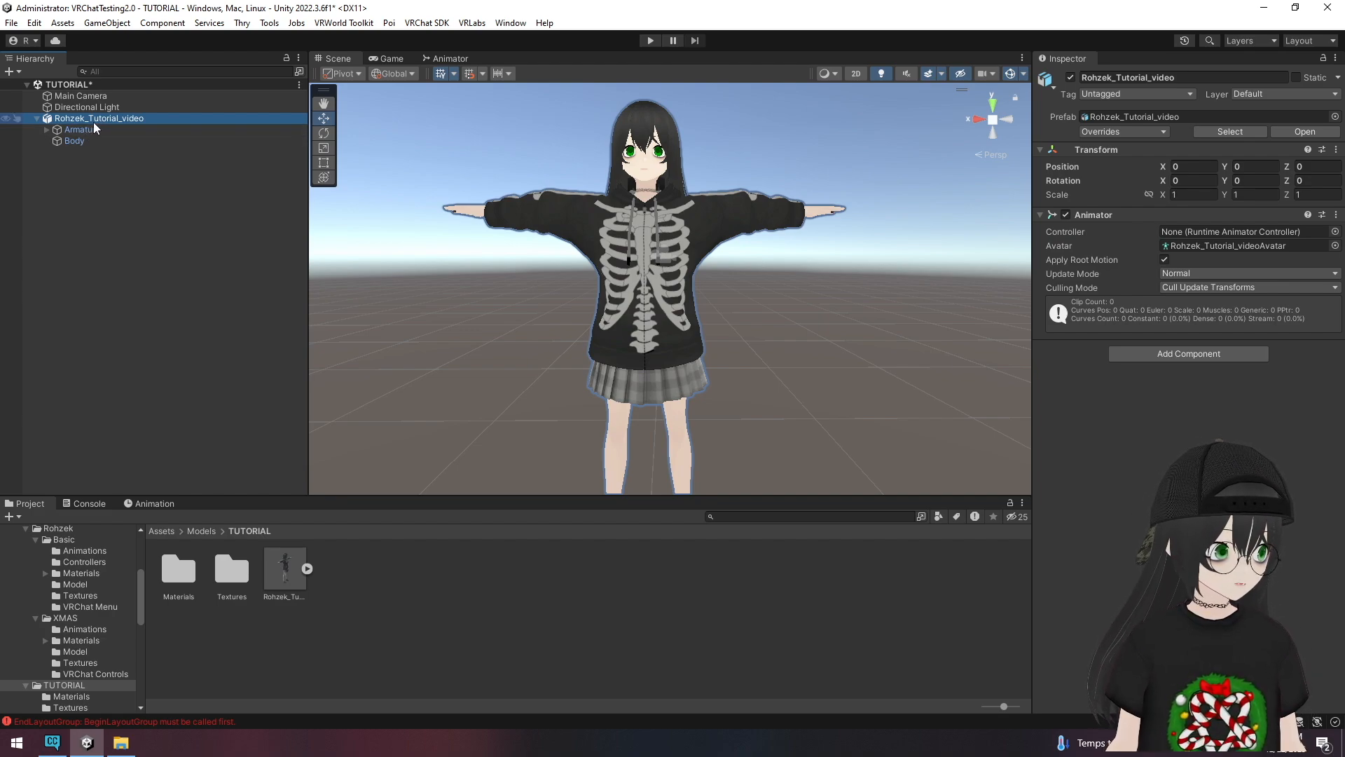
{"action": "left_click", "coordinate": [1191, 355]}
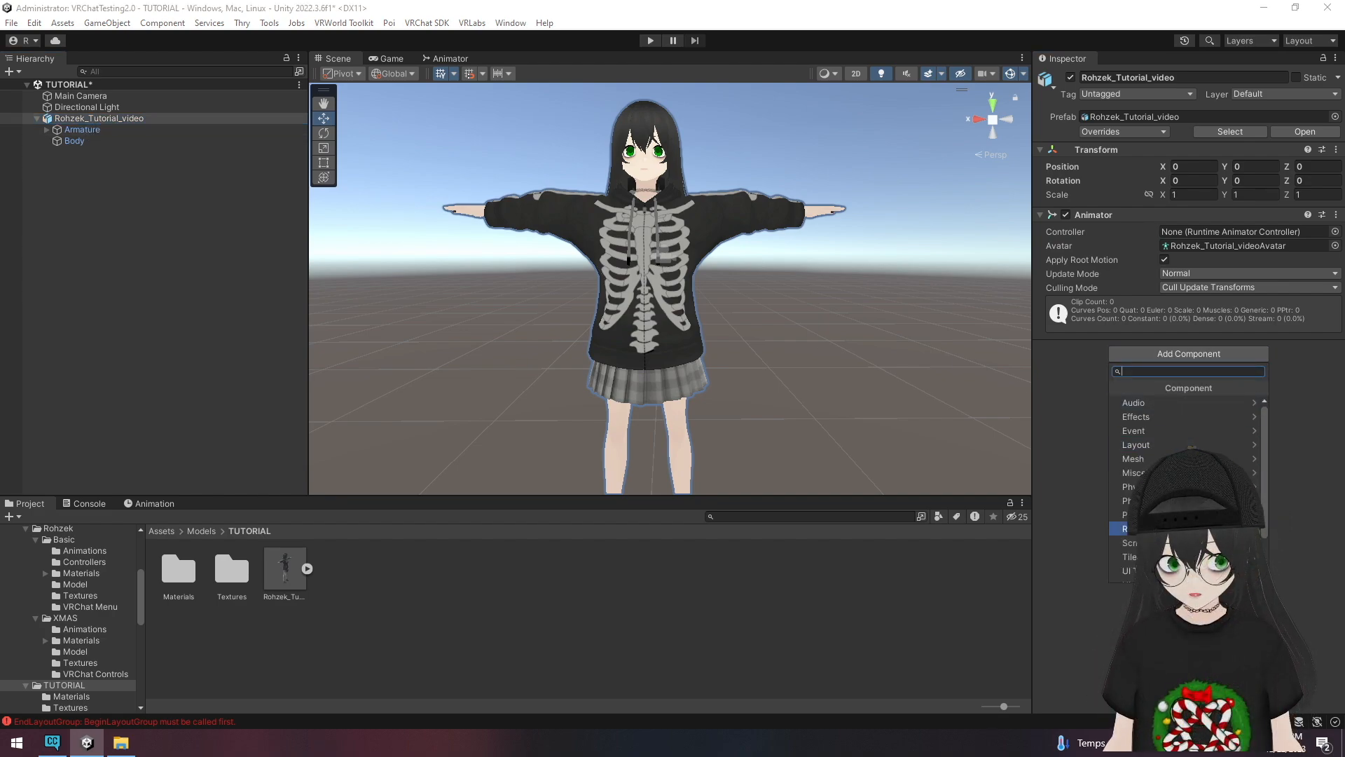
{"action": "type", "text": "VRC"}
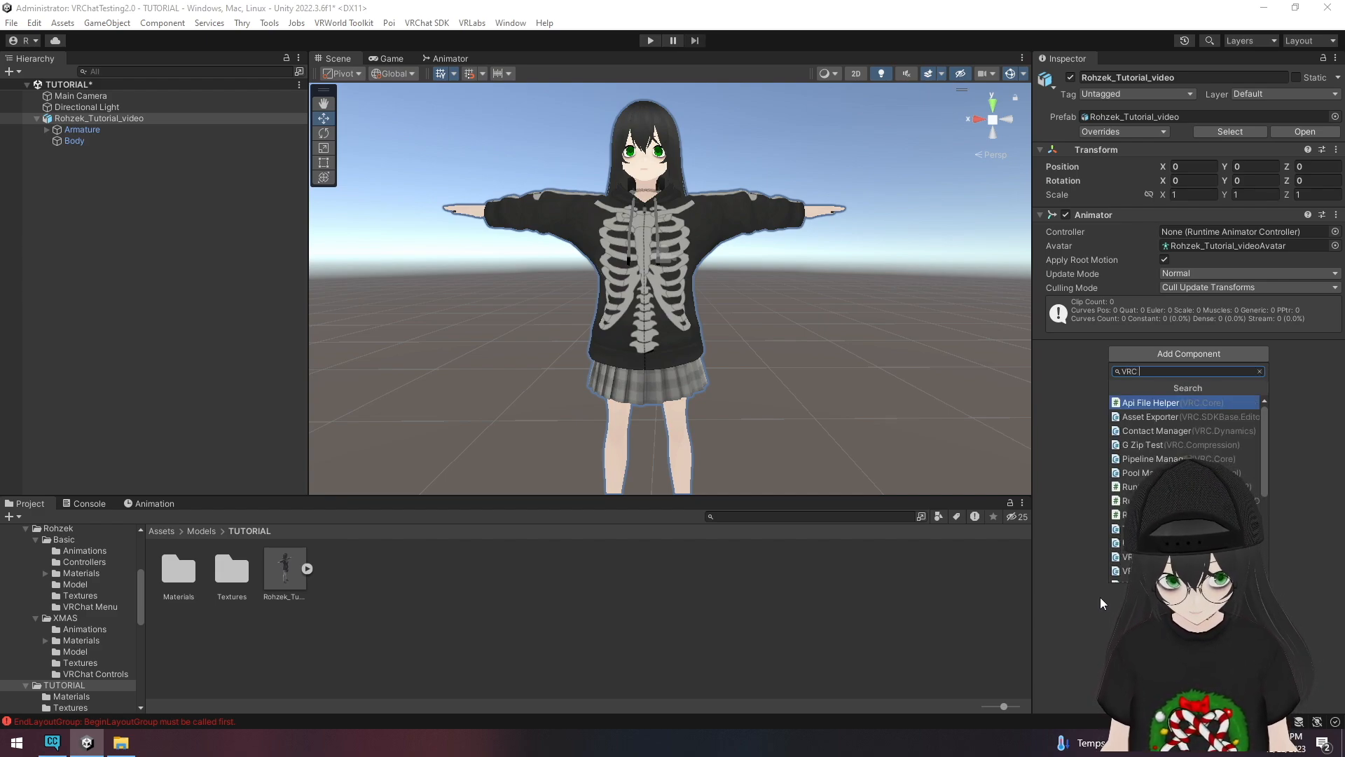
{"action": "type", "text": " de"}
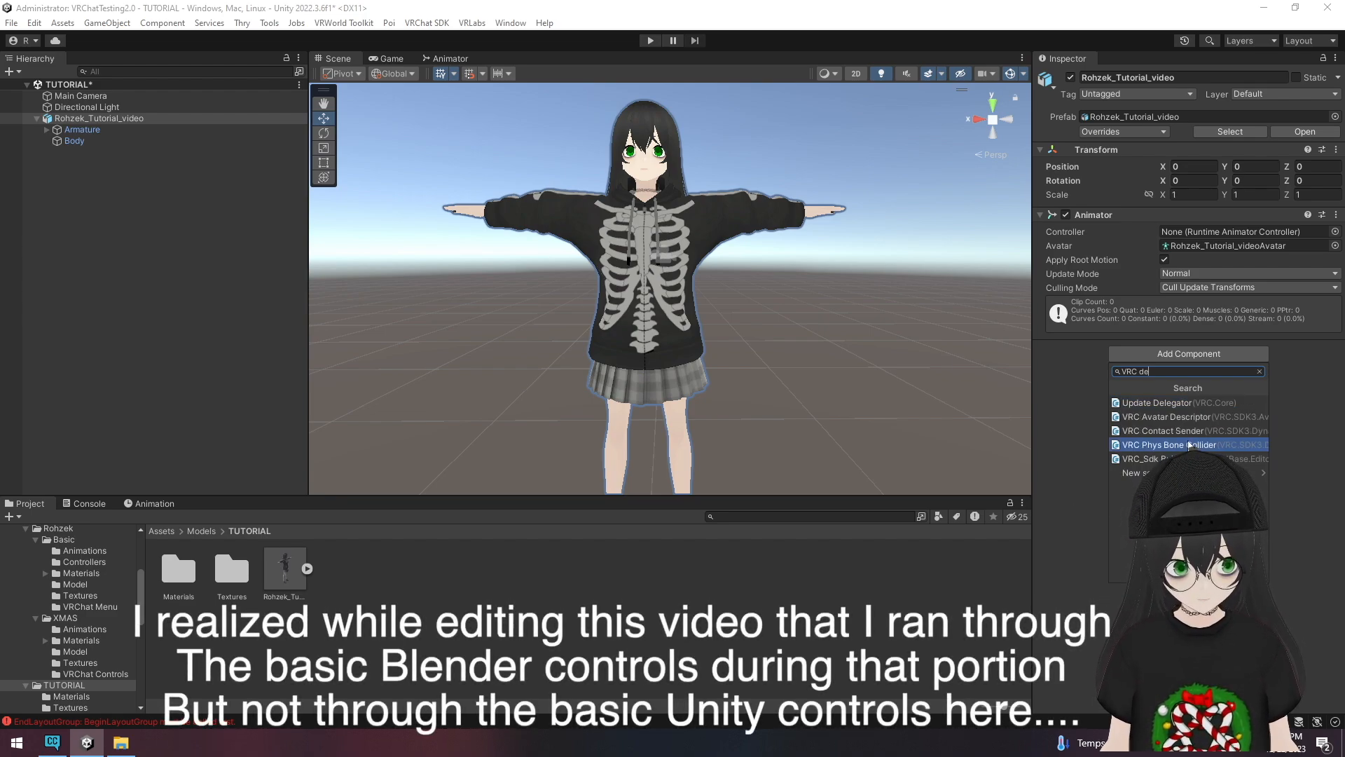
{"action": "left_click", "coordinate": [1167, 421]}
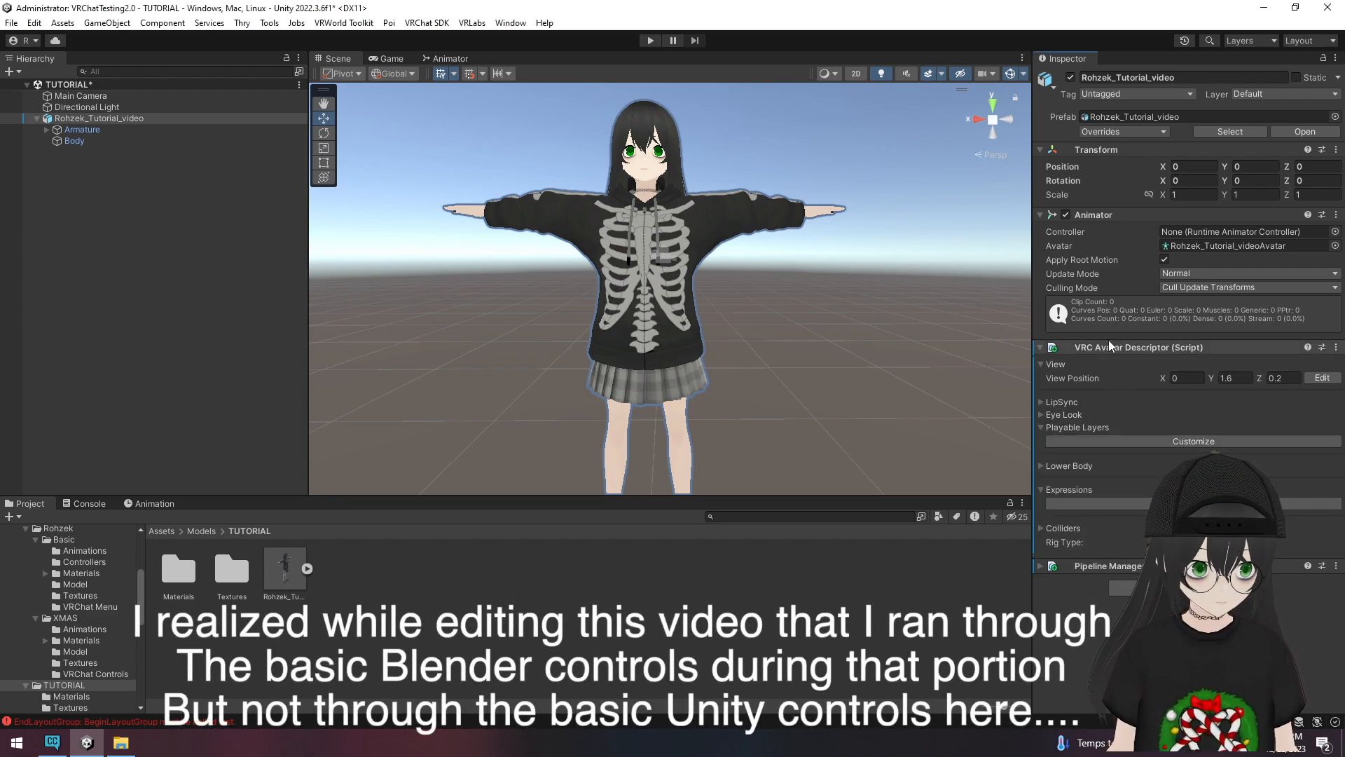
- Reposition the avatar descriptor's View Position between the eyes, at about Y 1.33 and Z 0.056, and finish editing it
{"action": "right_click_drag", "start_coordinate": [802, 305], "coordinate": [788, 175]}
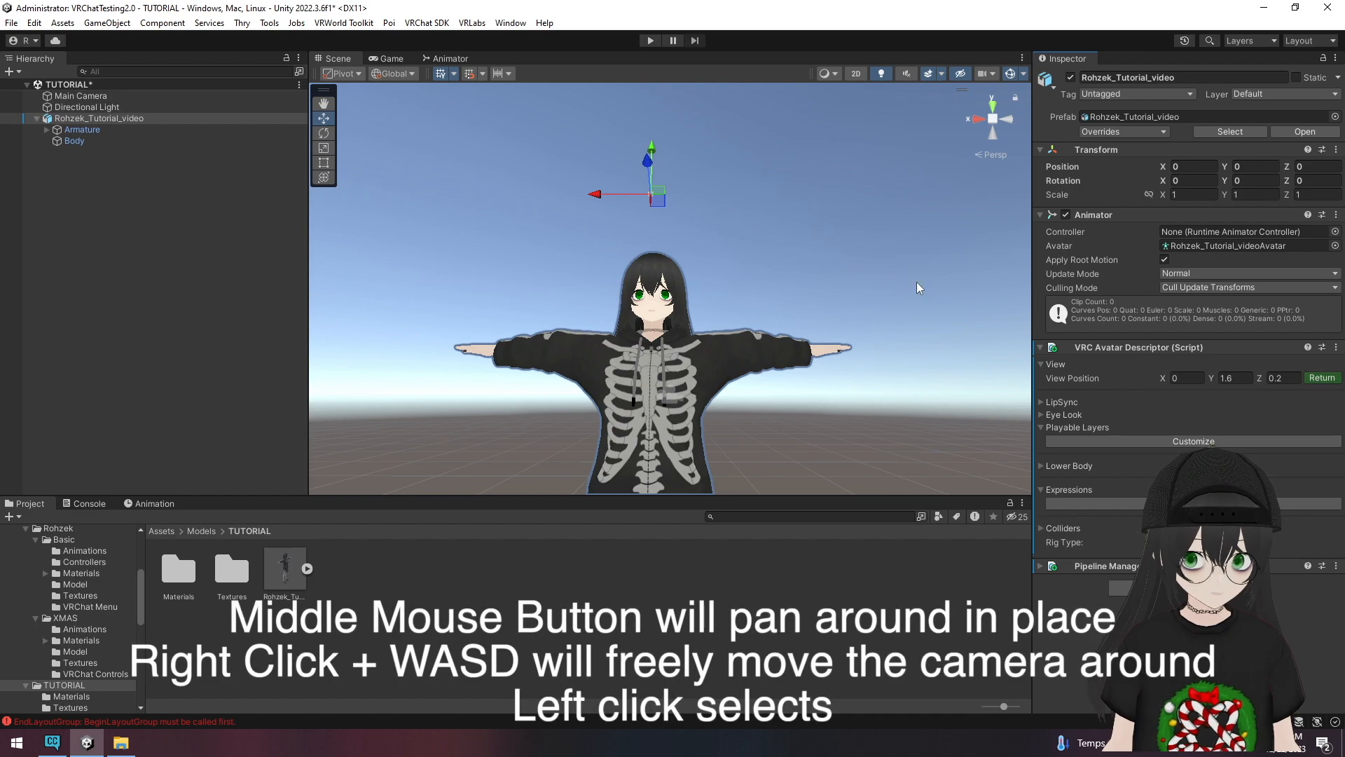
{"action": "right_click_drag", "start_coordinate": [826, 241], "coordinate": [658, 227]}
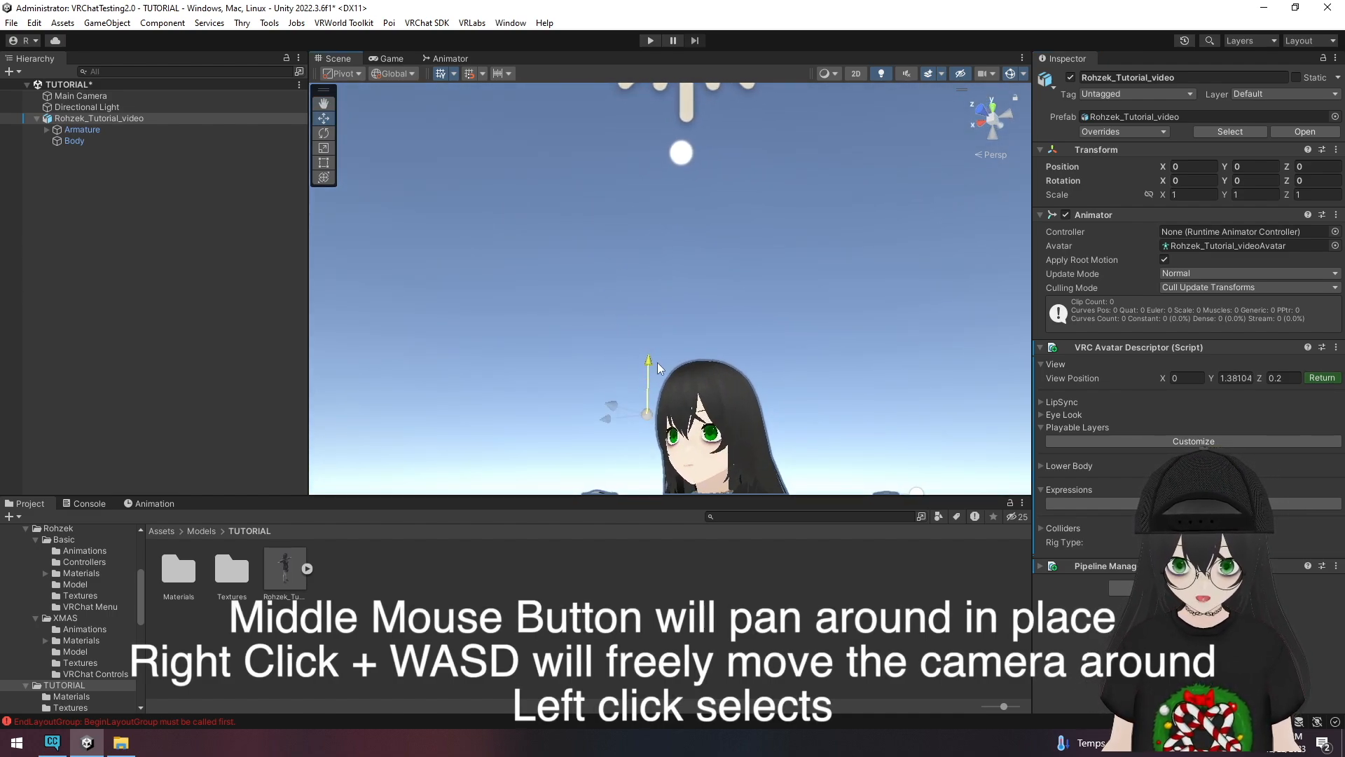
{"action": "right_click_drag", "start_coordinate": [659, 372], "coordinate": [610, 364]}
{"action": "key", "text": "w"}
{"action": "left_click_drag", "start_coordinate": [606, 355], "coordinate": [877, 317]}
{"action": "right_click_drag", "start_coordinate": [878, 316], "coordinate": [732, 259]}
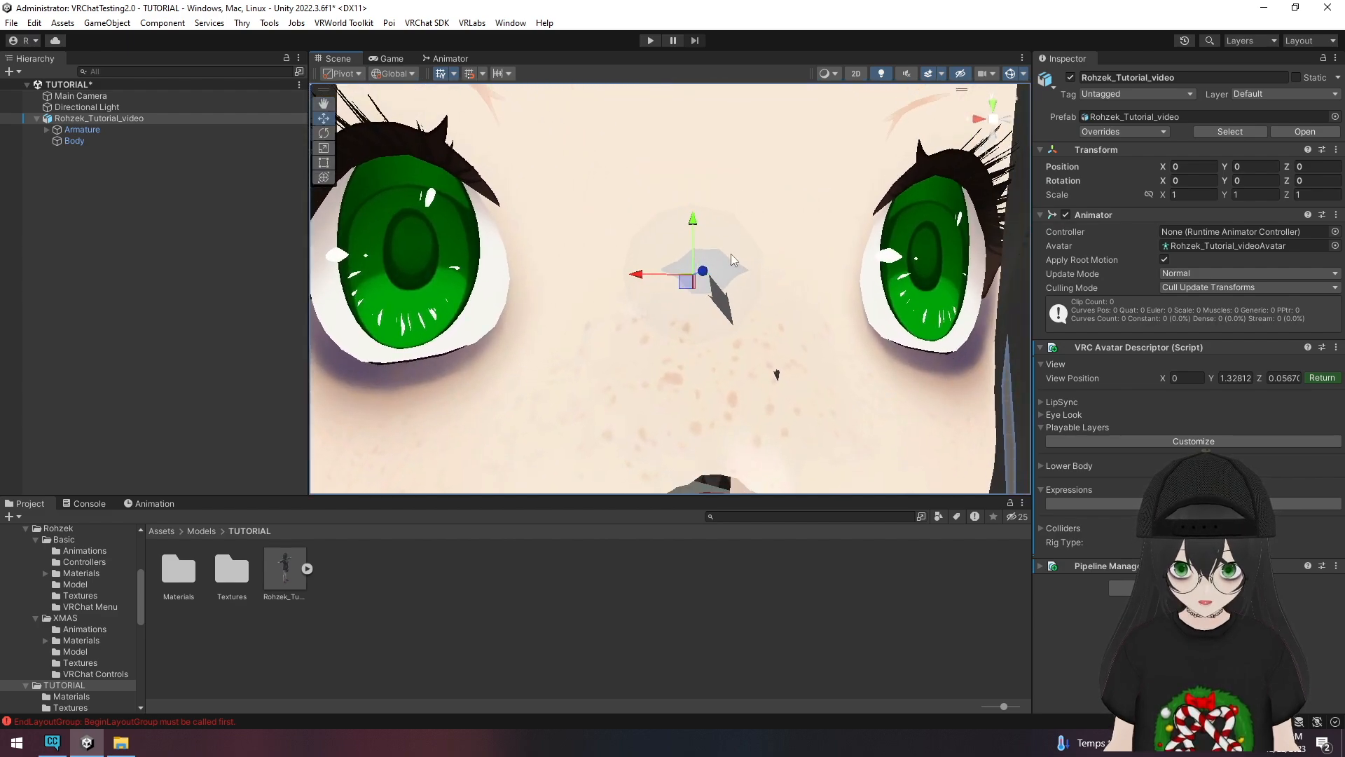
{"action": "left_click_drag", "start_coordinate": [693, 225], "coordinate": [693, 212]}
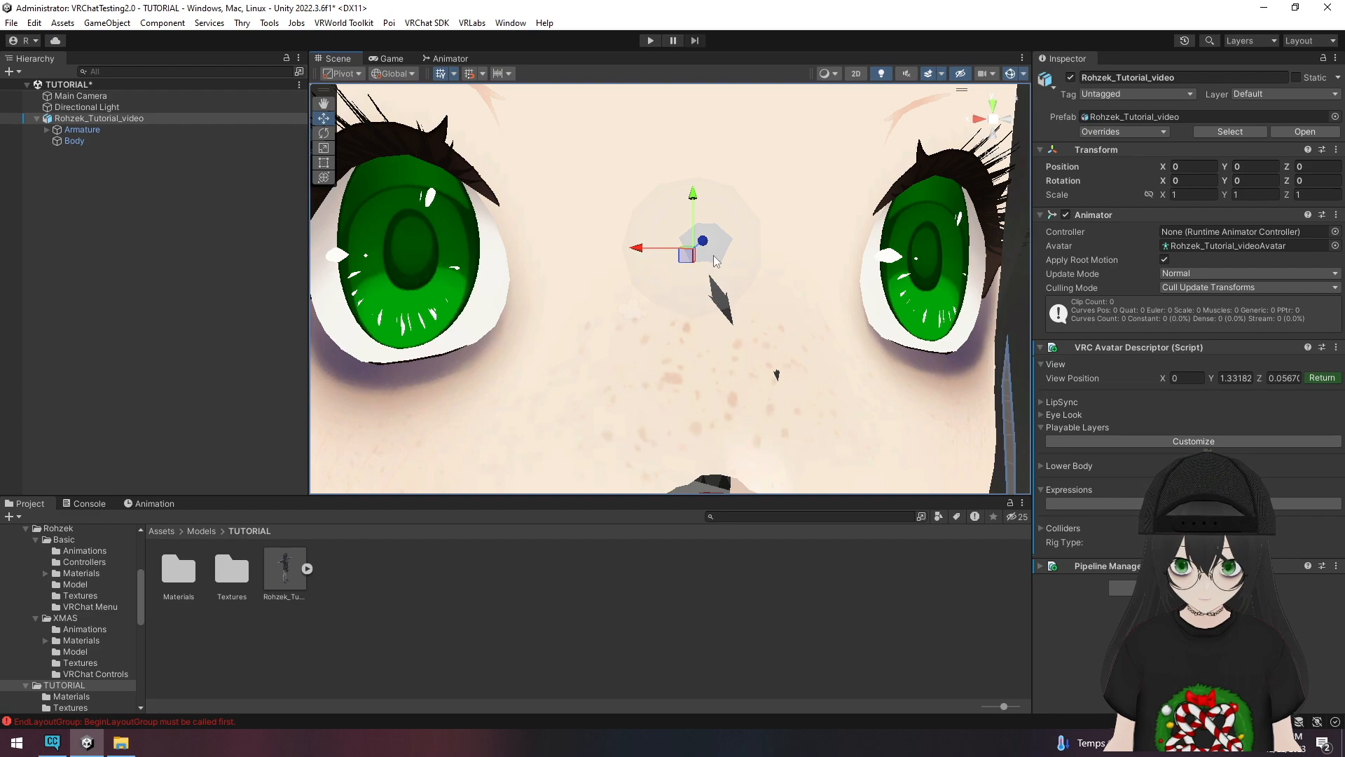
{"action": "key", "text": "a"}
{"action": "right_click_drag", "start_coordinate": [642, 292], "coordinate": [791, 231]}
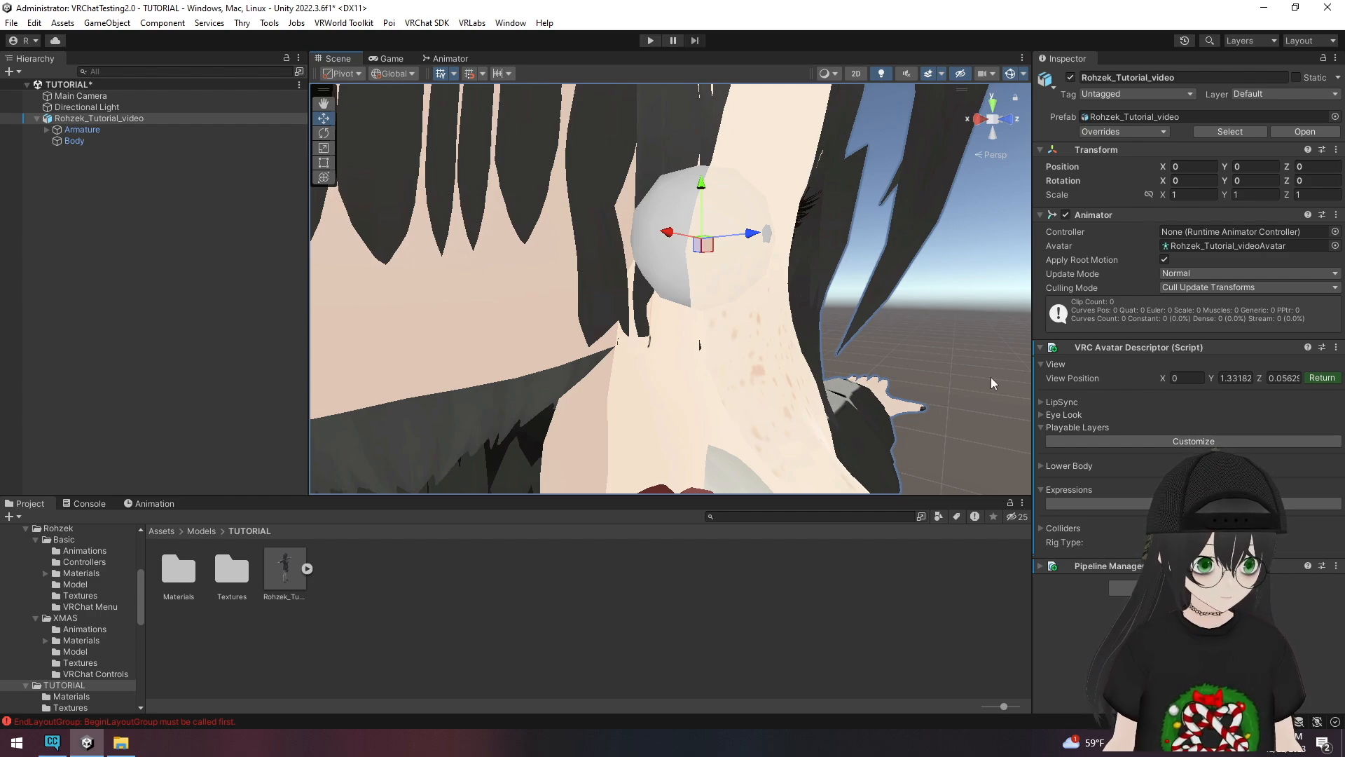
{"action": "left_click", "coordinate": [1322, 378]}
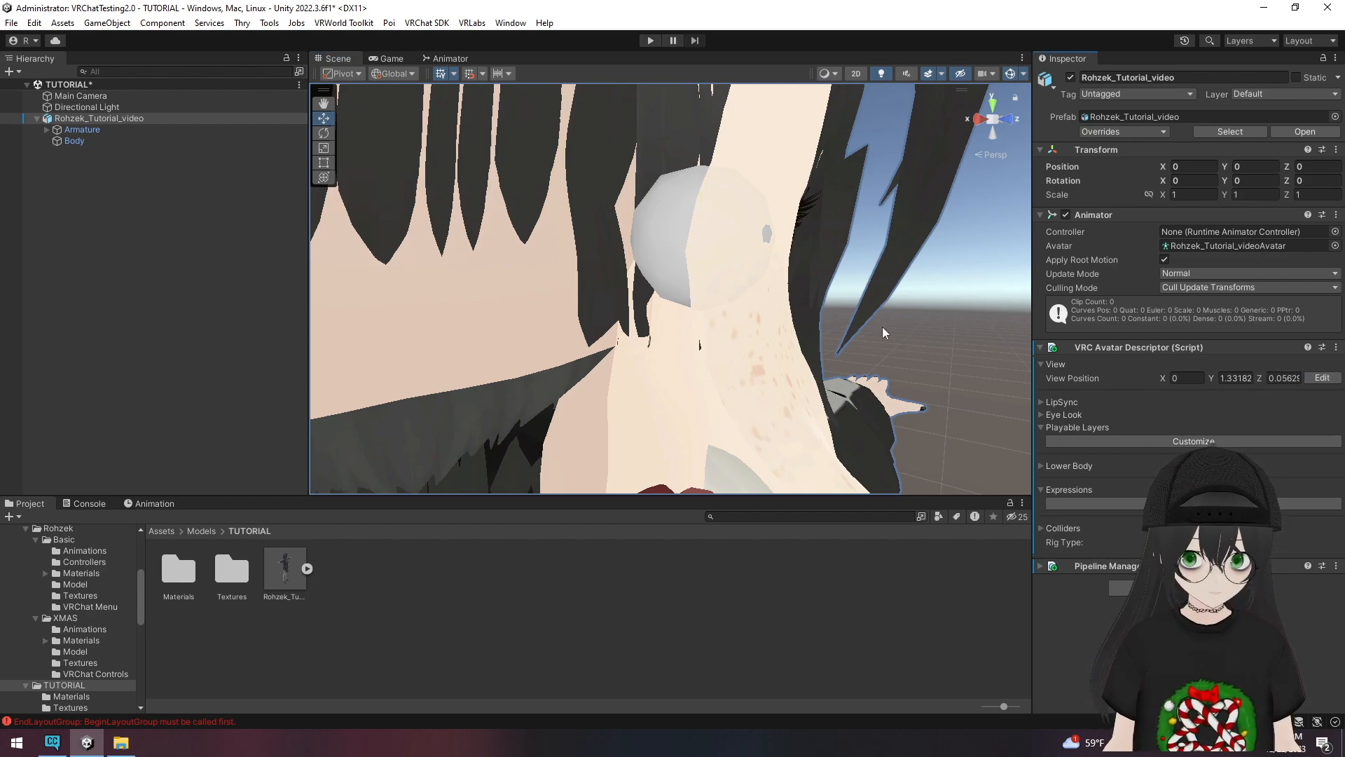
- Auto-detect the LipSync visemes in the avatar descriptor, with the avatar framed in the scene, and collapse the View and LipSync sections
{"action": "right_click", "coordinate": [1041, 348]}
{"action": "right_click_drag", "start_coordinate": [972, 327], "coordinate": [924, 331]}
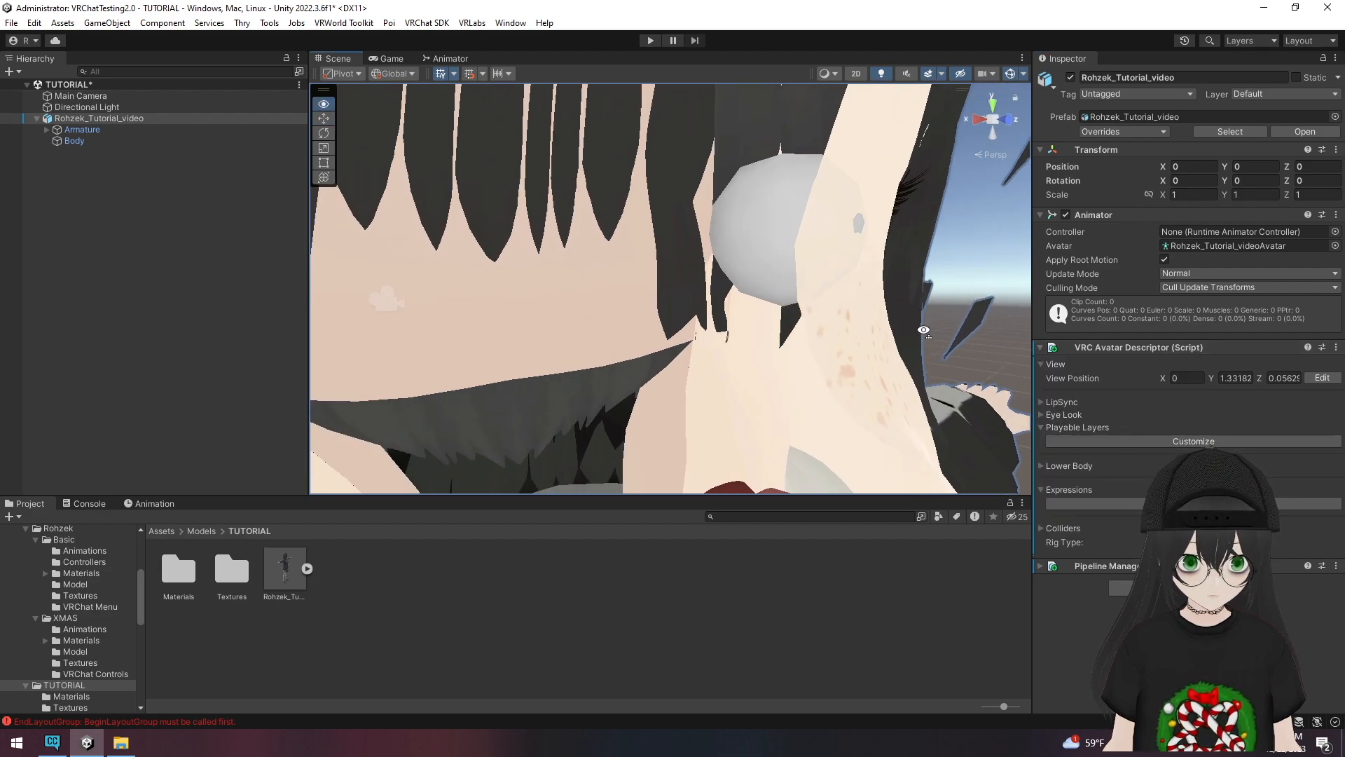
{"action": "key", "text": "f"}
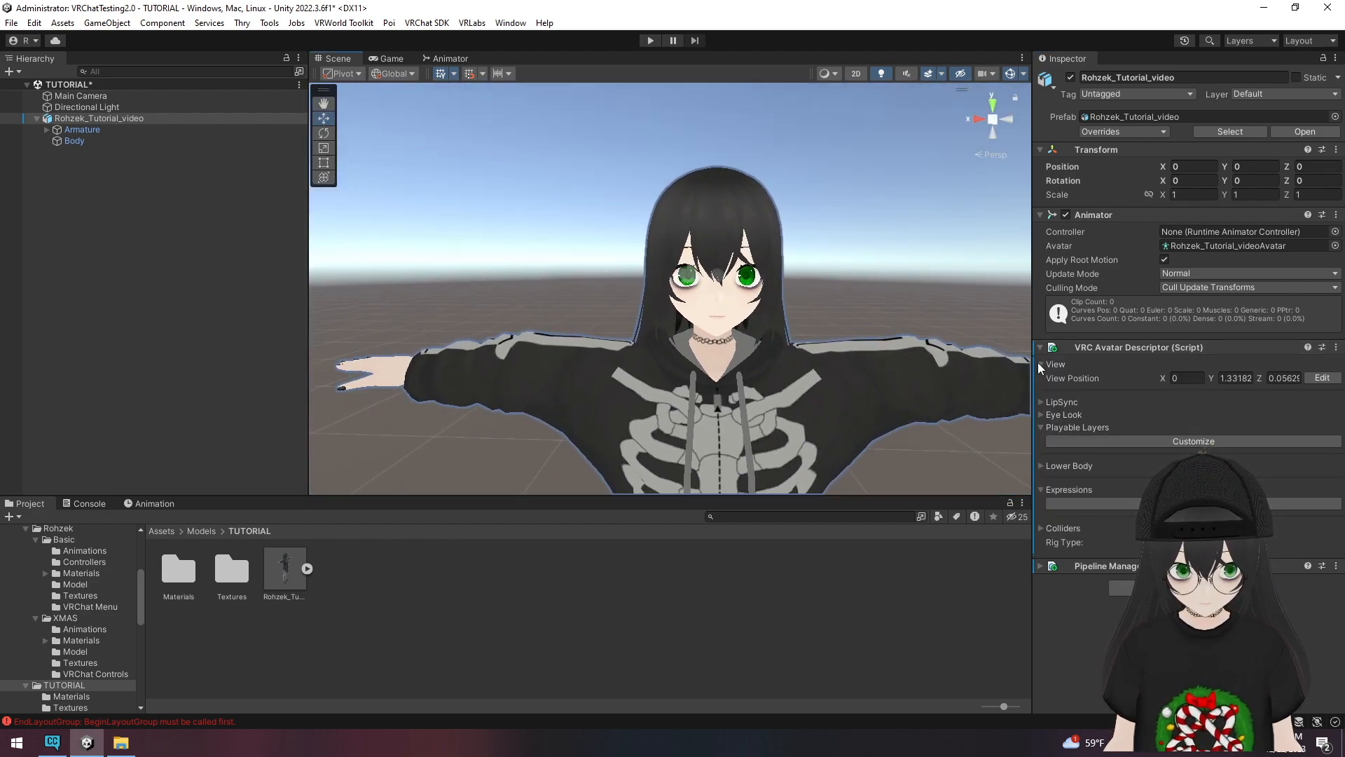
{"action": "left_click", "coordinate": [1039, 363]}
{"action": "left_click", "coordinate": [1040, 377]}
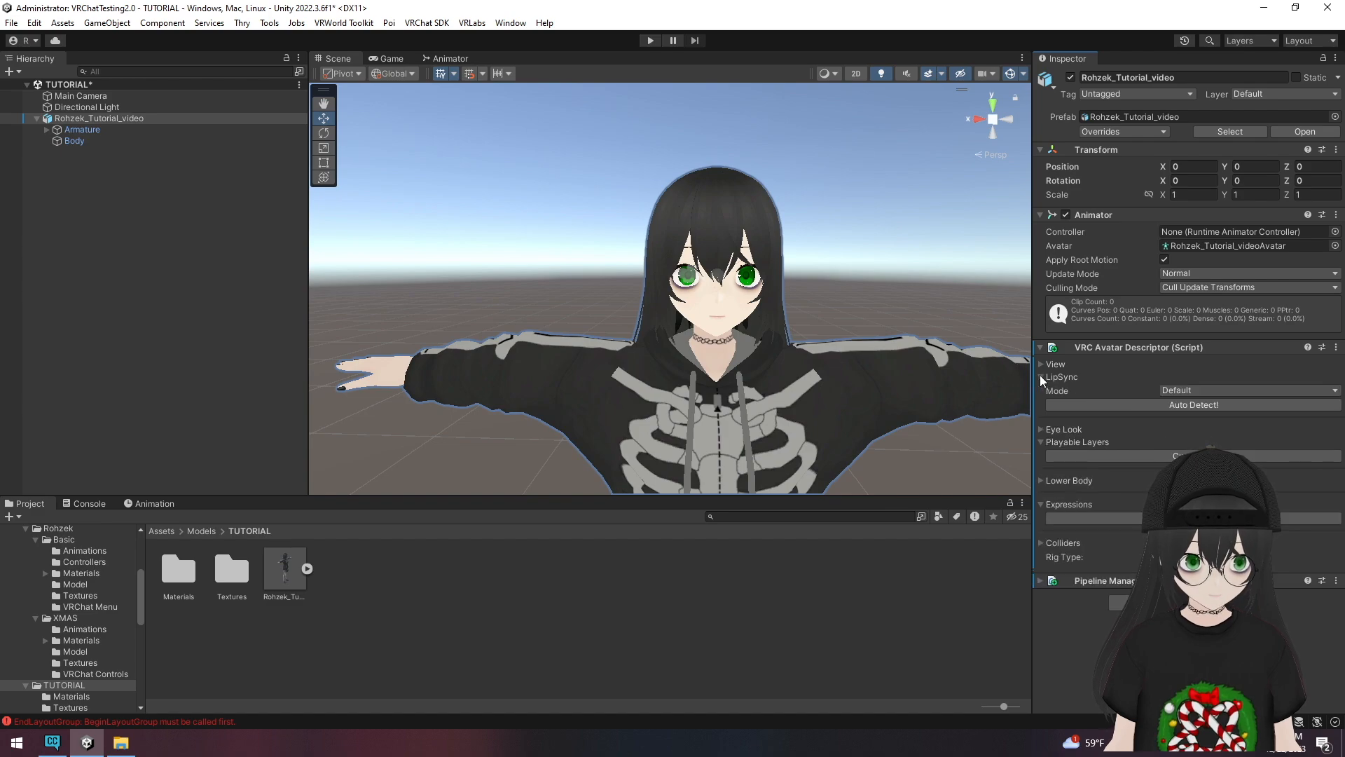
{"action": "left_click", "coordinate": [1162, 405]}
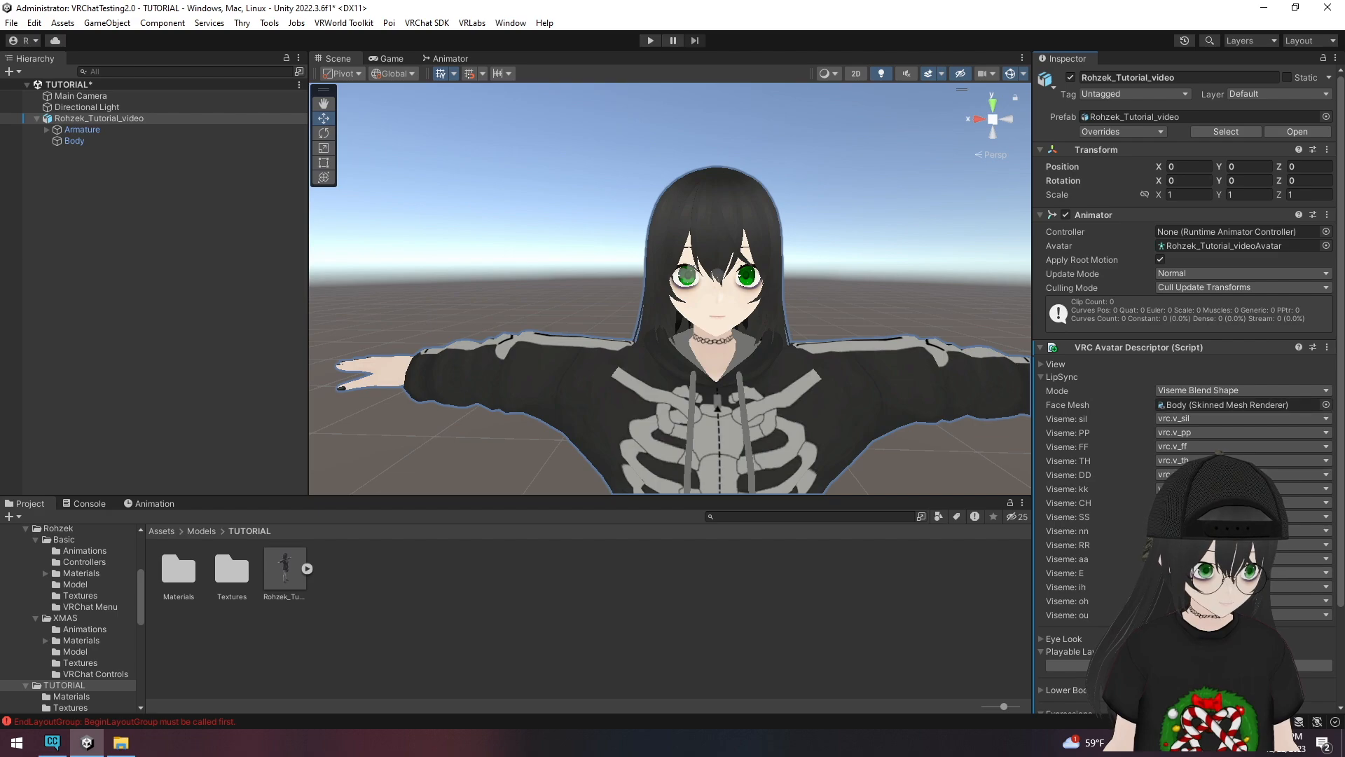
{"action": "left_click", "coordinate": [1041, 377]}
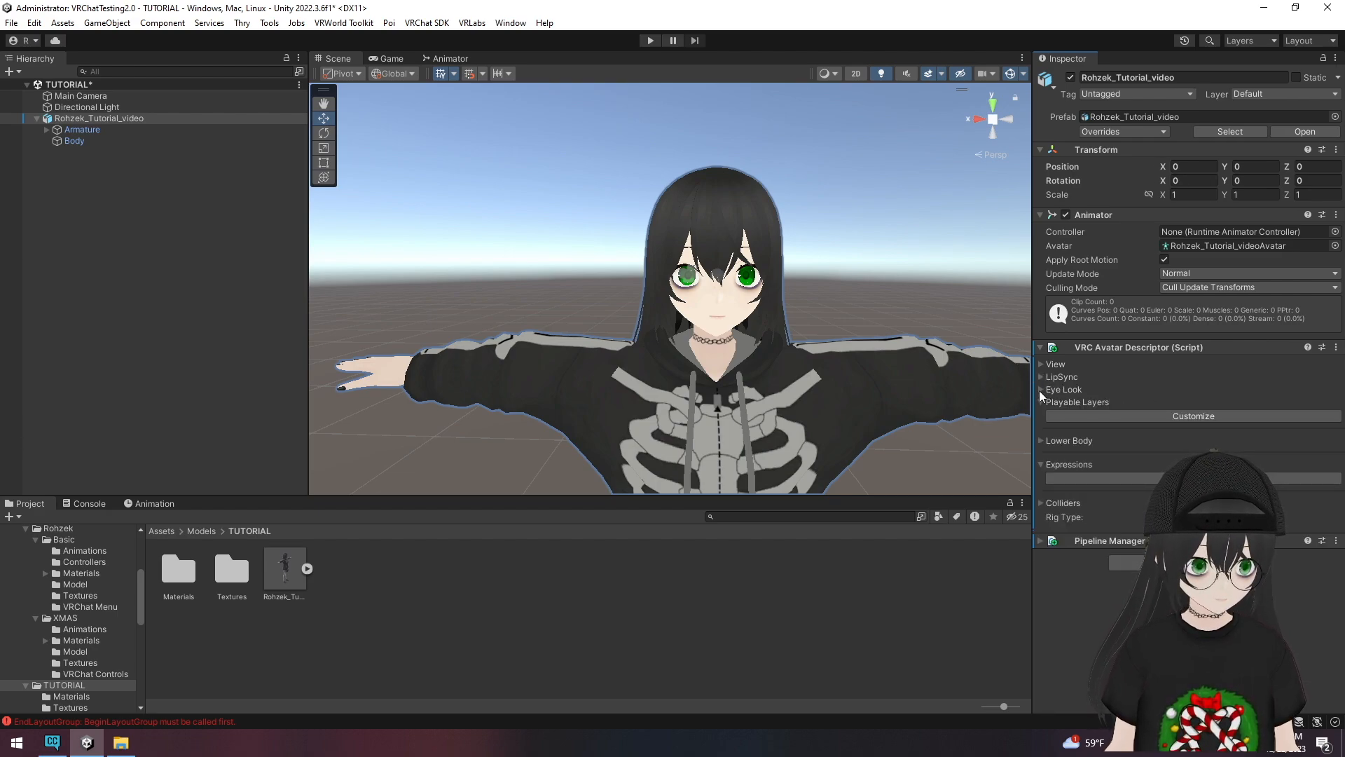
- Enable Eye Look in the avatar descriptor and assign the LeftEye transform as the Left Eye Bone
{"action": "left_click", "coordinate": [1041, 390]}
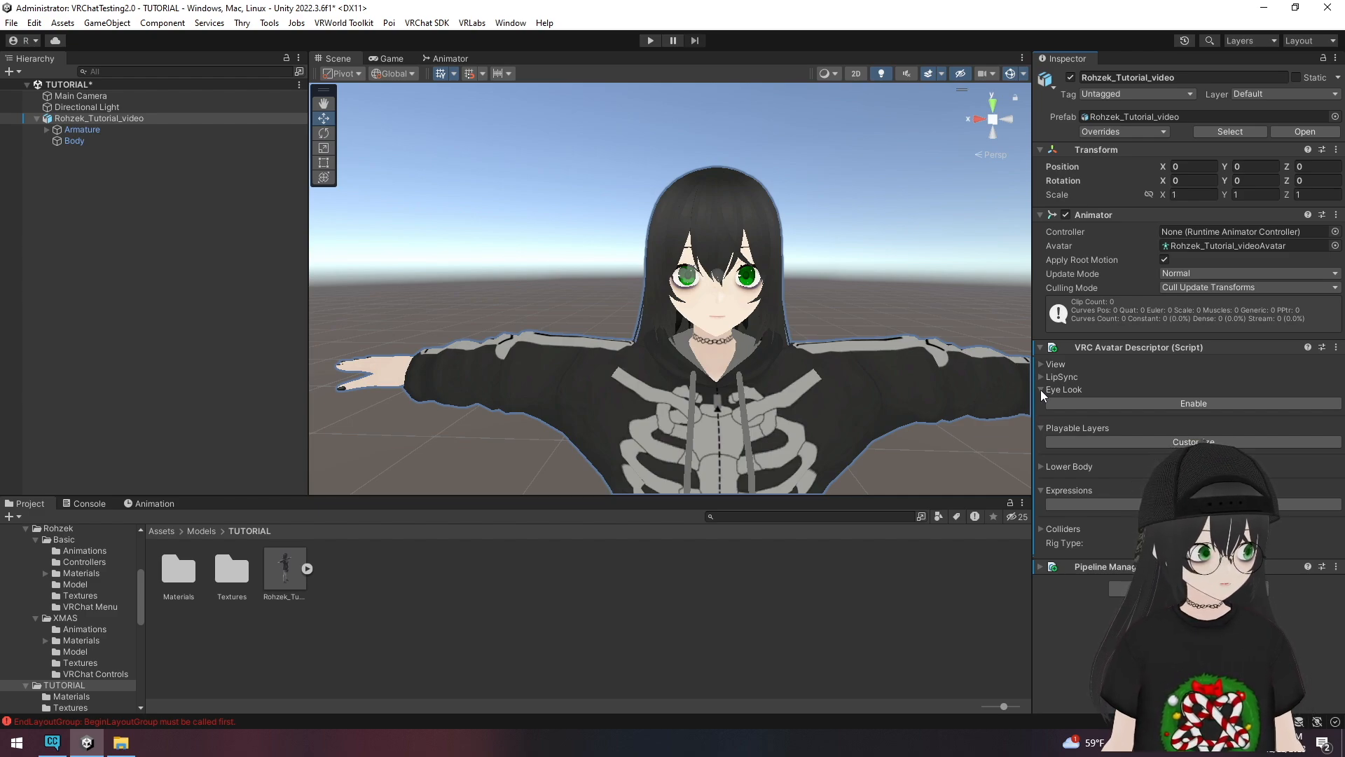
{"action": "left_click", "coordinate": [1124, 403]}
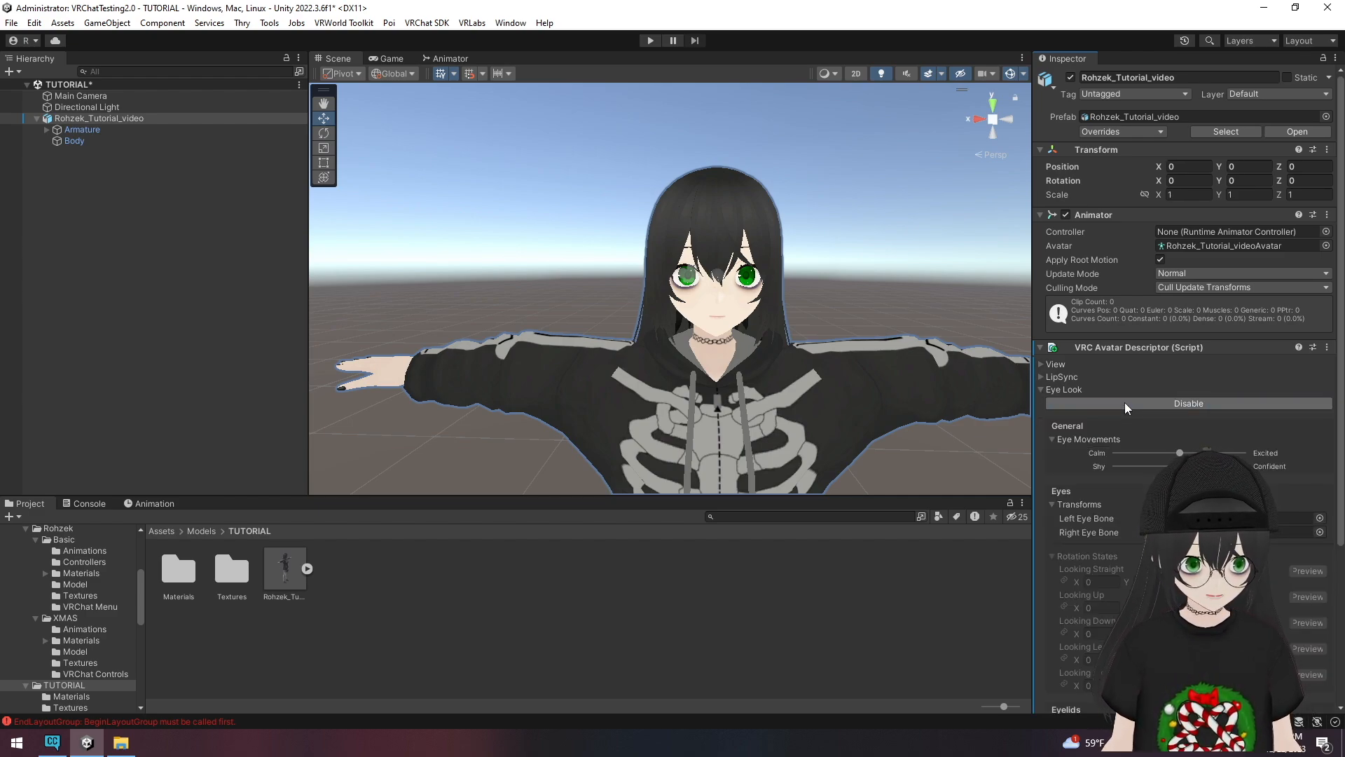
{"action": "scroll", "coordinate": [1065, 462], "scroll_direction": "down", "scroll_amount": 3}
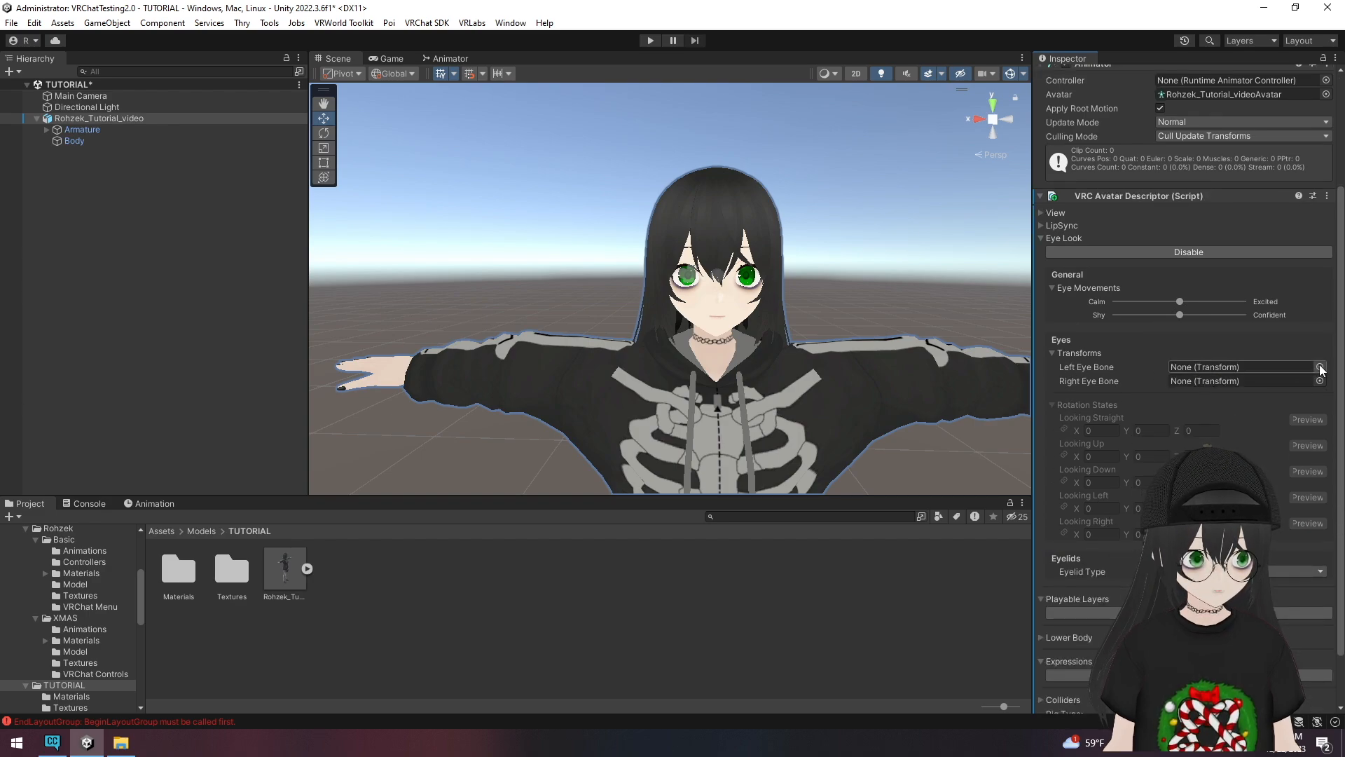
{"action": "left_click", "coordinate": [1320, 367]}
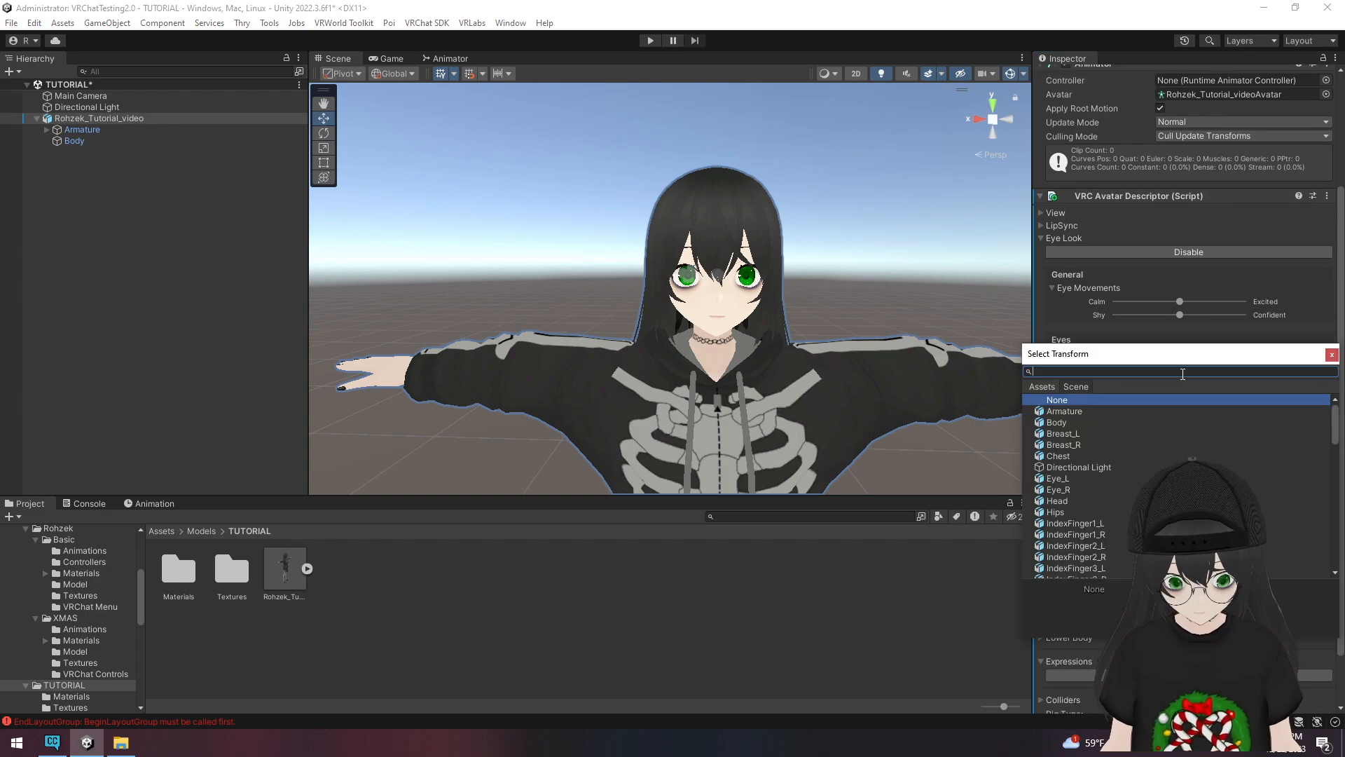
{"action": "type", "text": "eye"}
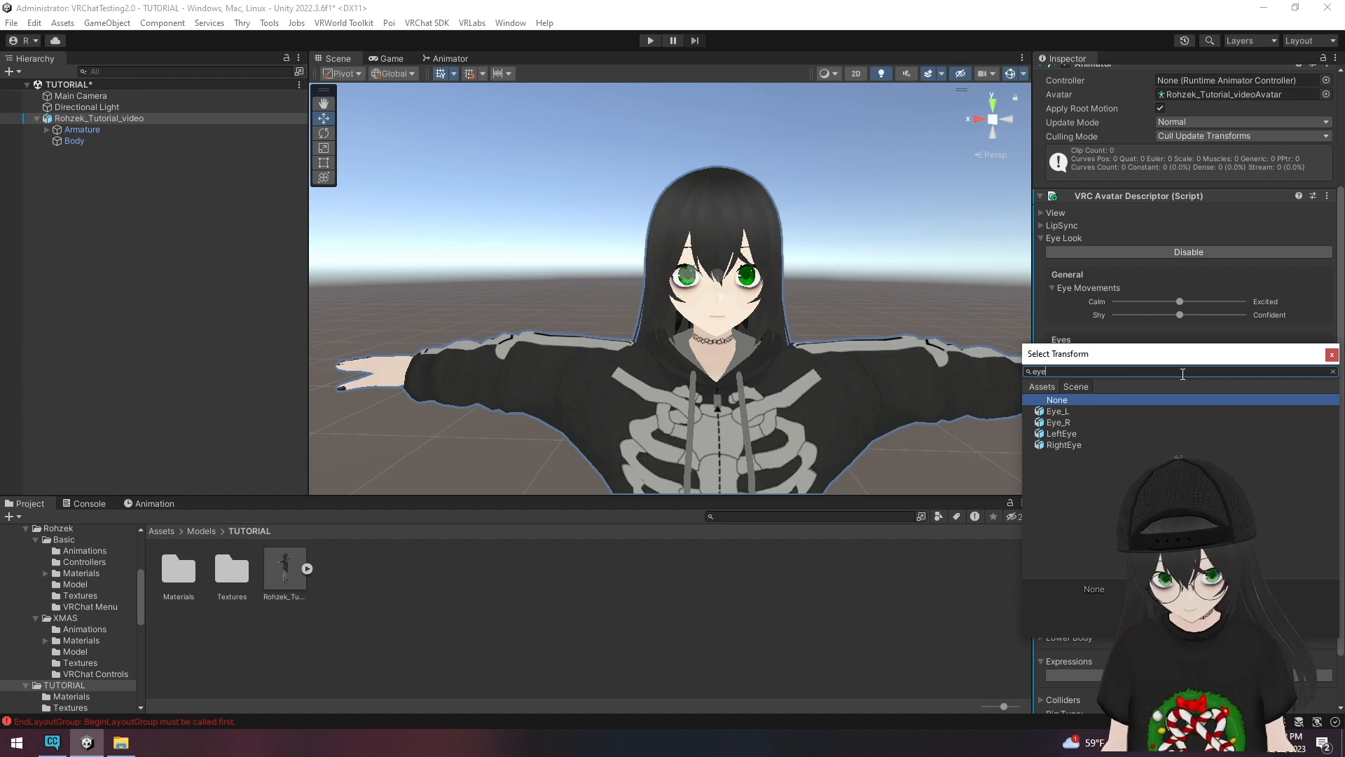
{"action": "left_click", "coordinate": [1056, 434]}
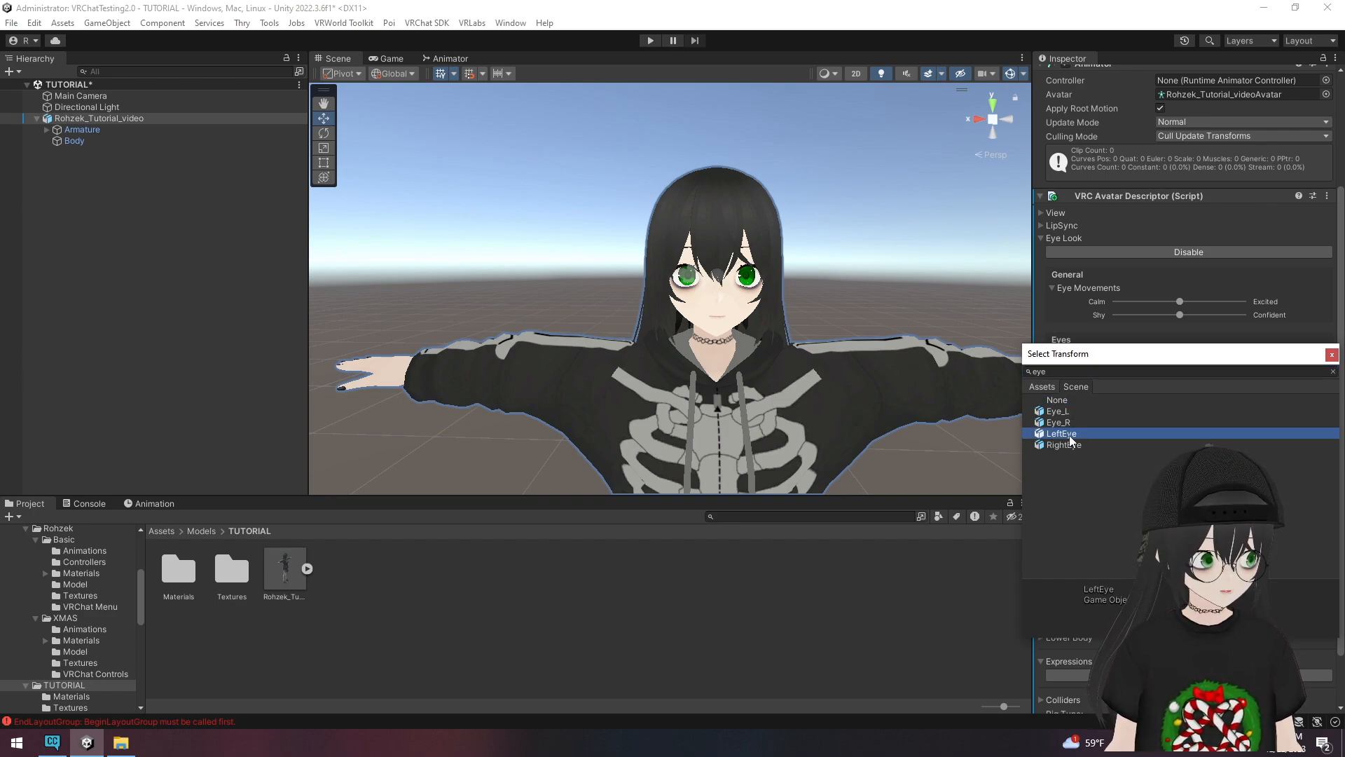
{"action": "double_click", "coordinate": [1071, 435]}
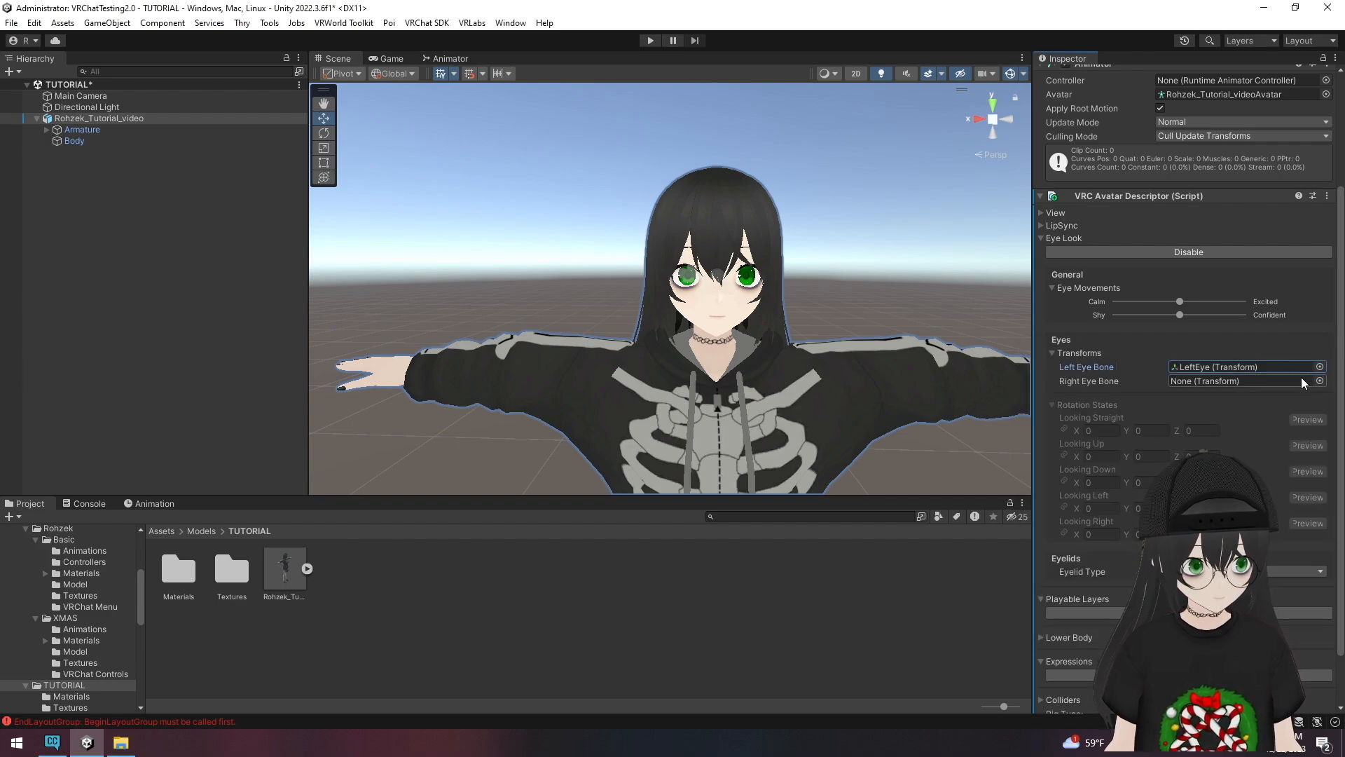
- Assign the RightEye transform as the Right Eye Bone in the Eye Look settings
{"action": "left_click", "coordinate": [1321, 379]}
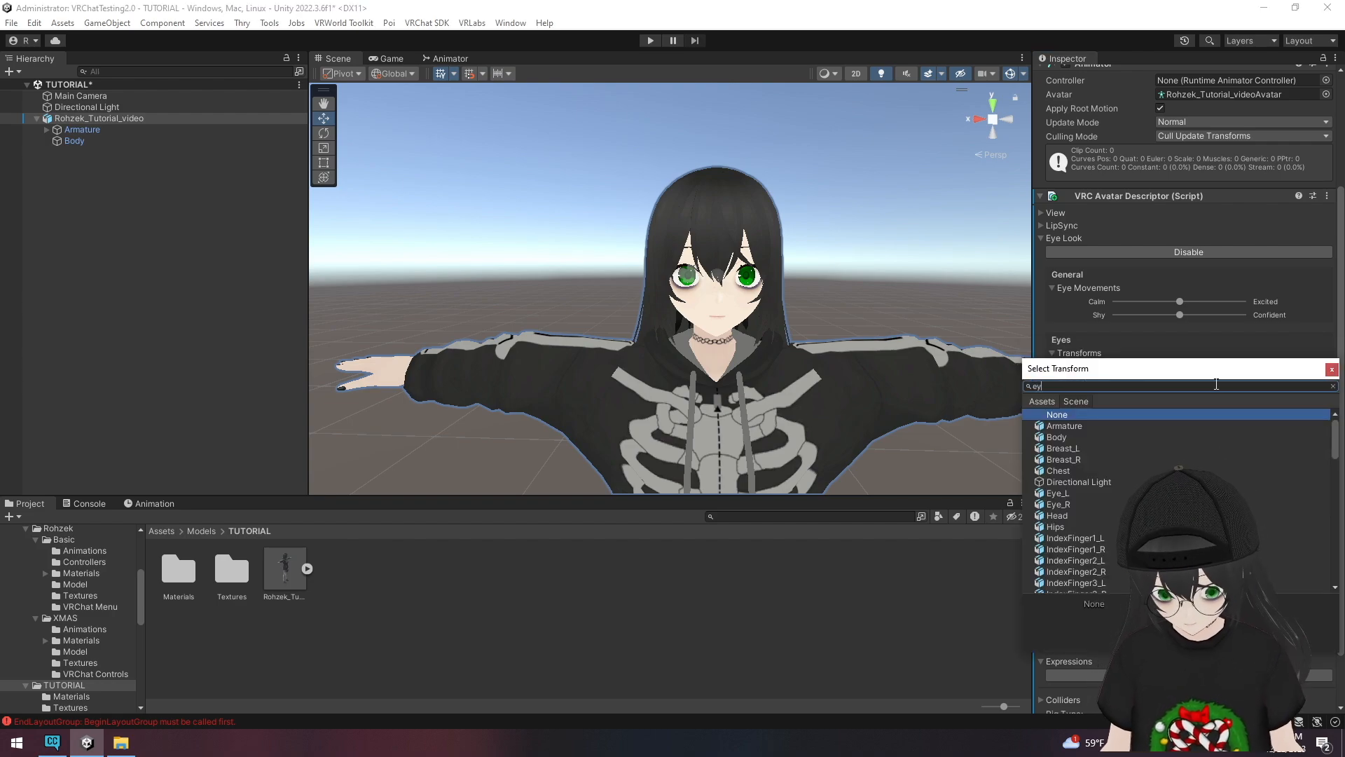
{"action": "type", "text": "eye"}
{"action": "left_click", "coordinate": [1057, 459]}
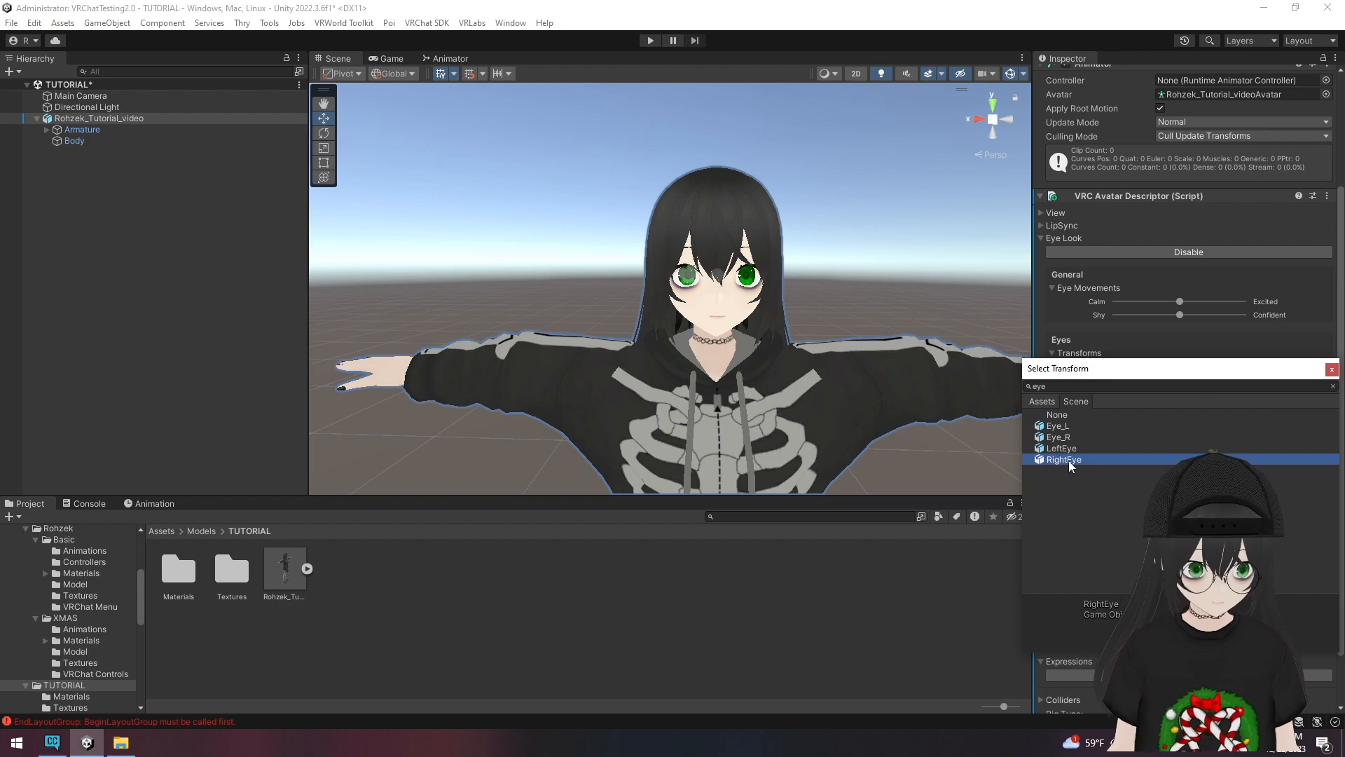
{"action": "double_click", "coordinate": [1069, 461]}
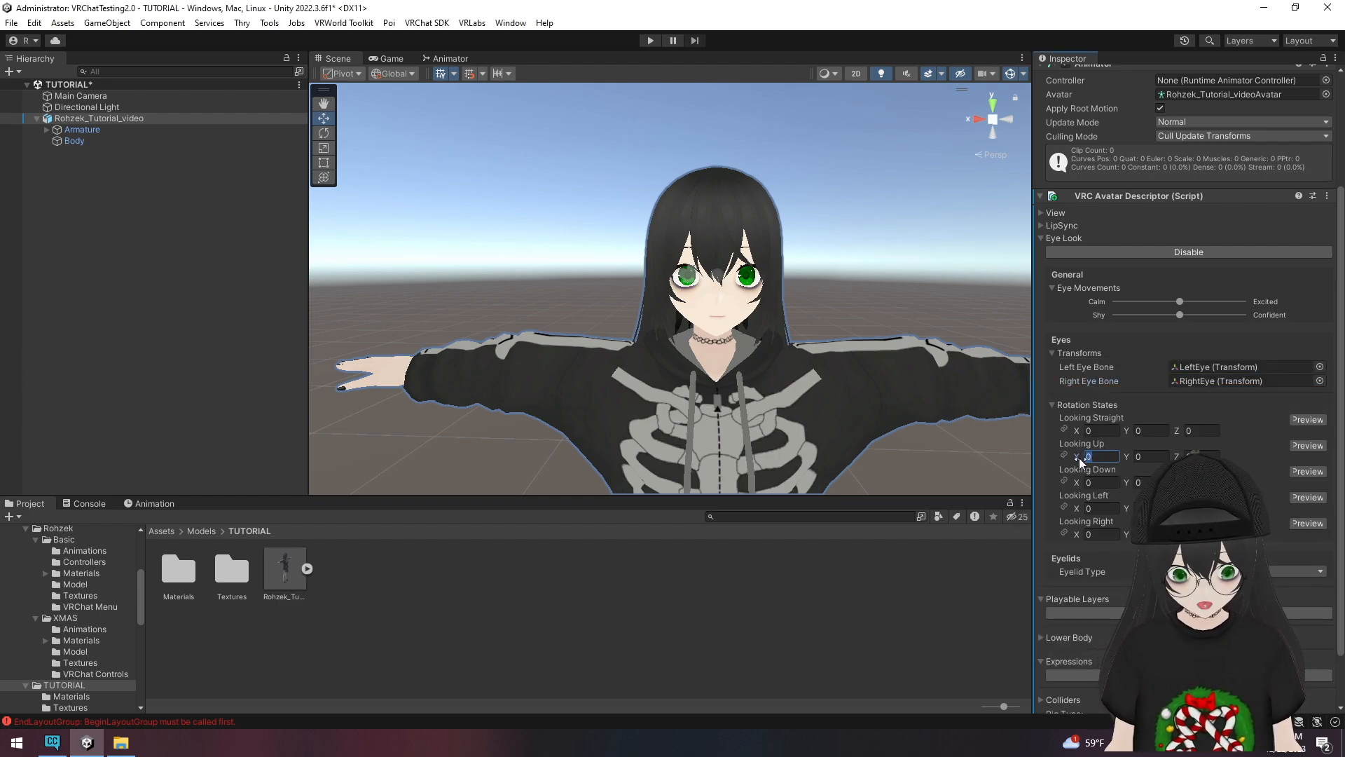
- Set the eye rotation states to X -5 for Looking Up, X 5 for Looking Down, Y -20 for Looking Left and Y 20 for Looking Right
{"action": "type", "text": "5"}
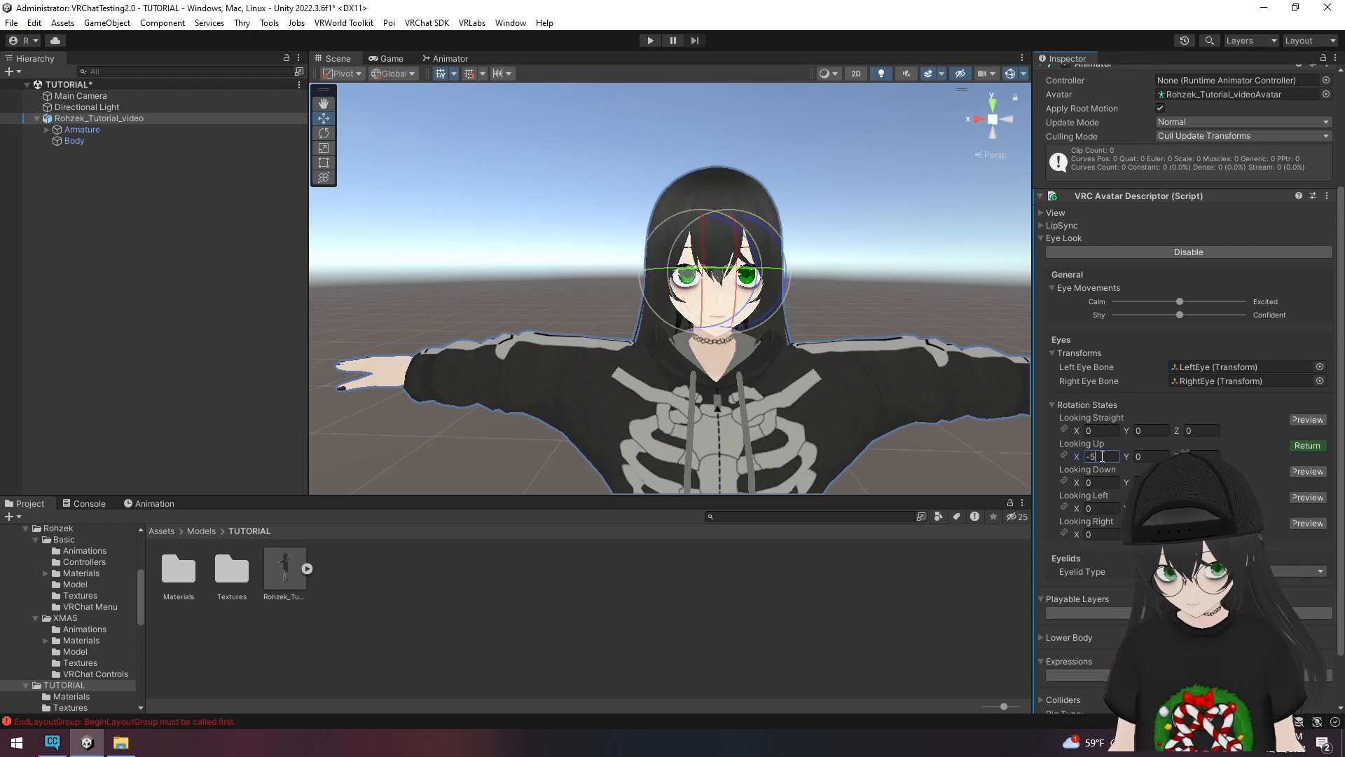
{"action": "left_click", "coordinate": [1101, 483]}
{"action": "type", "text": "5"}
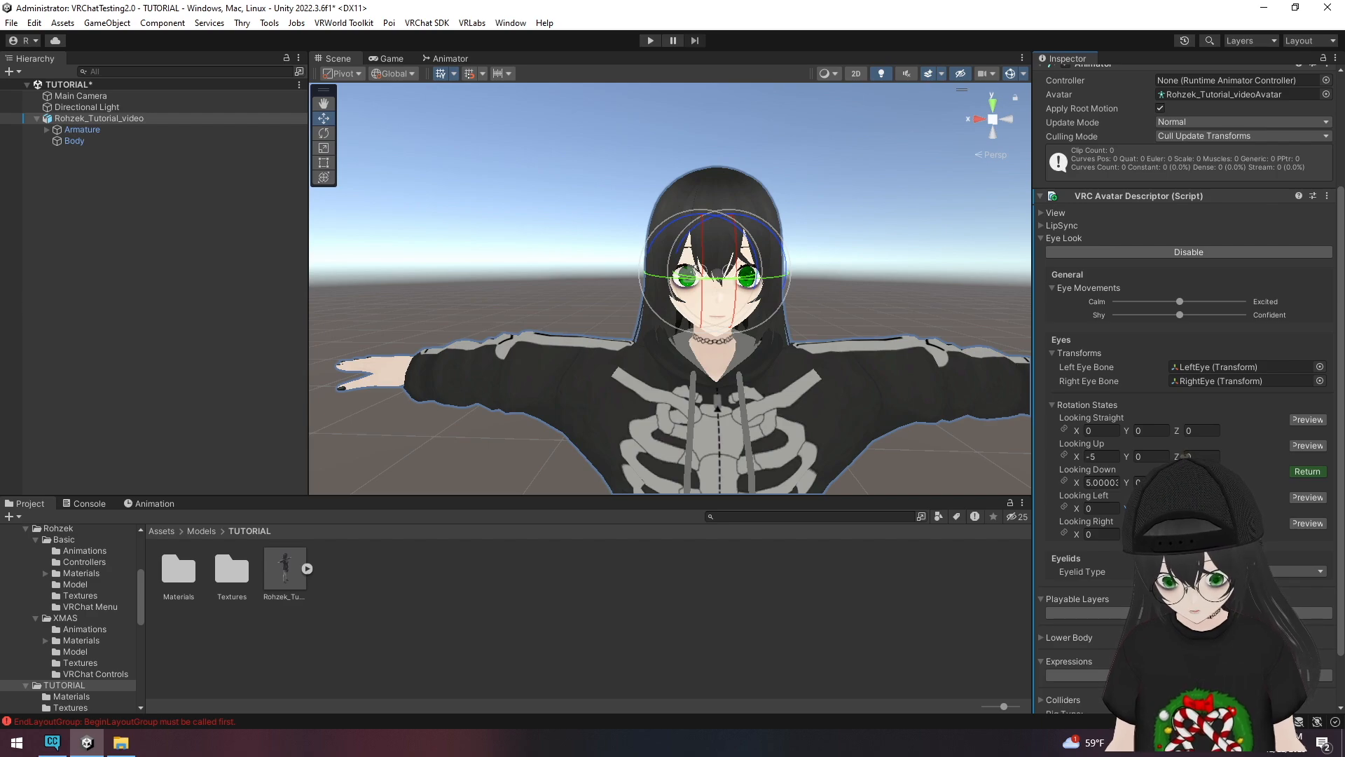
{"action": "left_click", "coordinate": [1308, 497]}
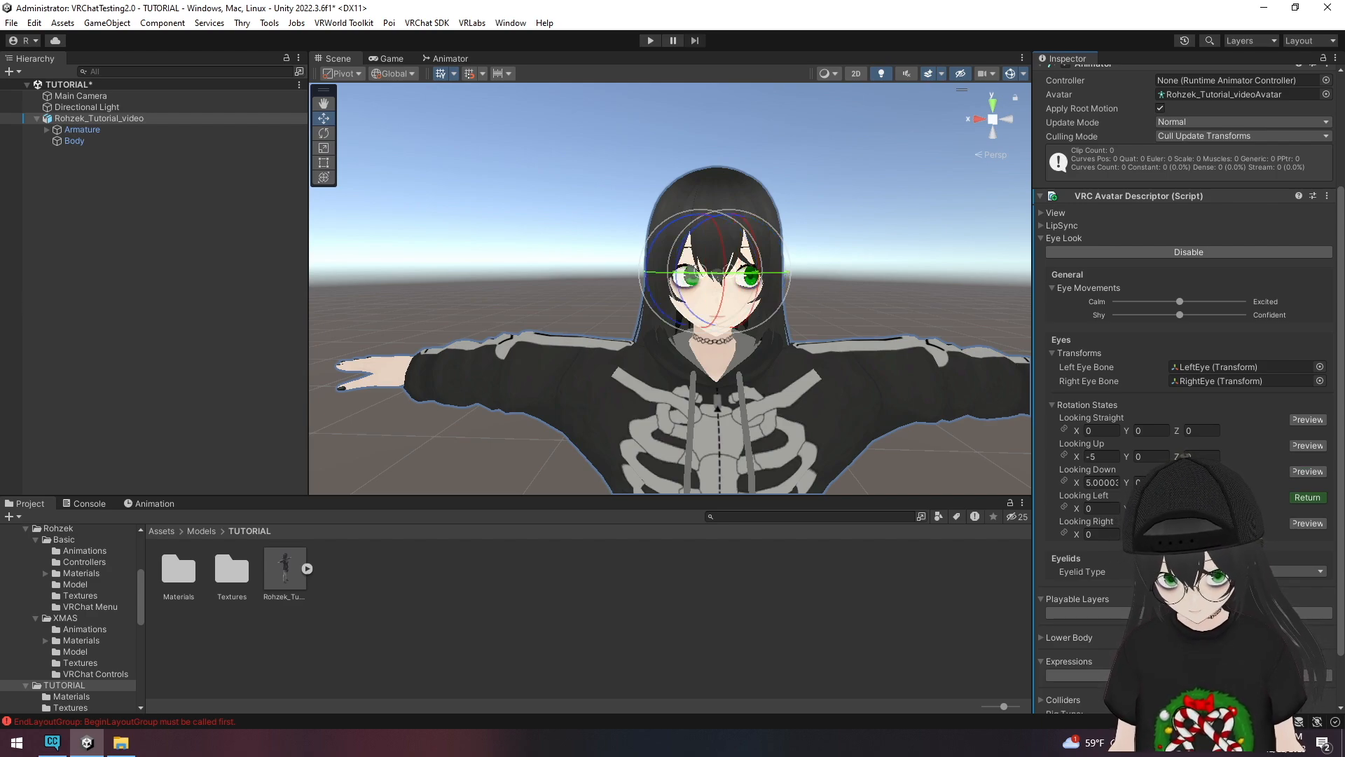
{"action": "left_click", "coordinate": [1308, 523]}
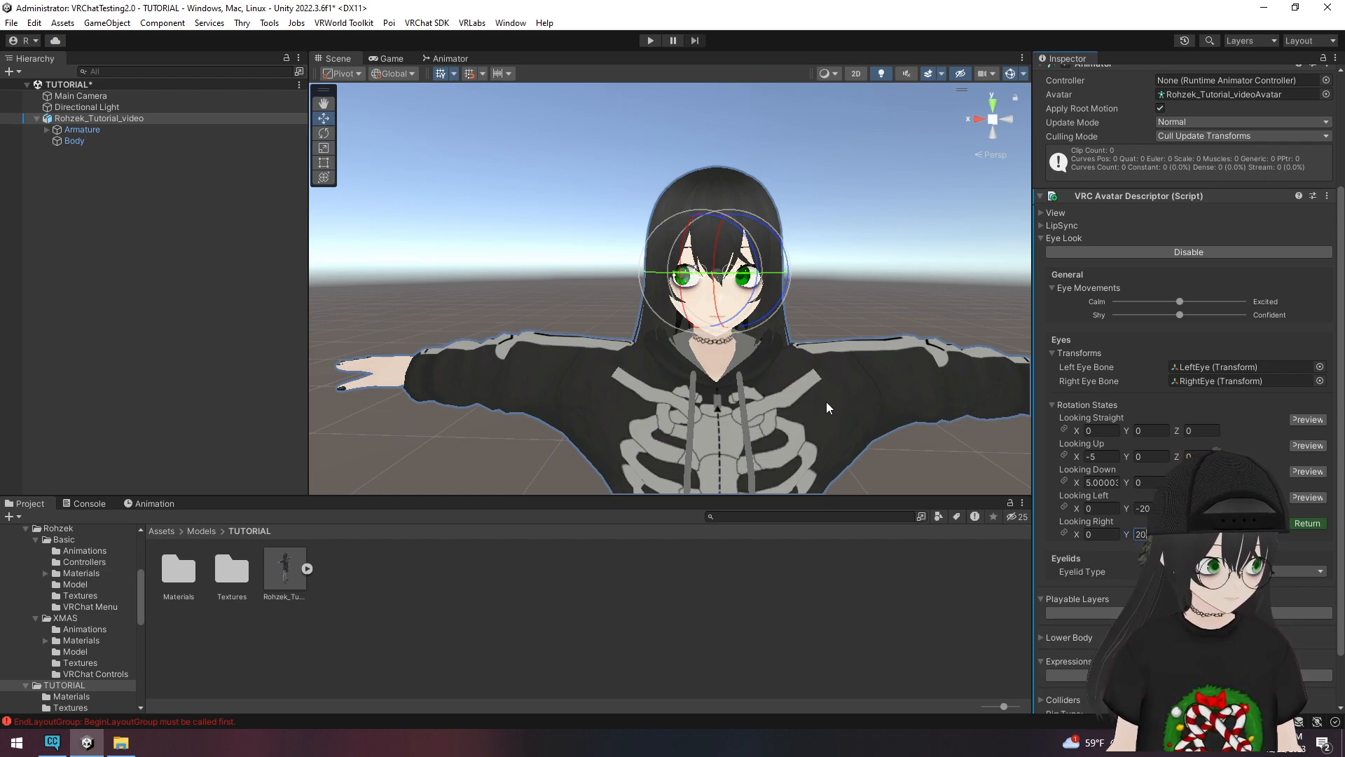
{"action": "left_click", "coordinate": [1307, 523]}
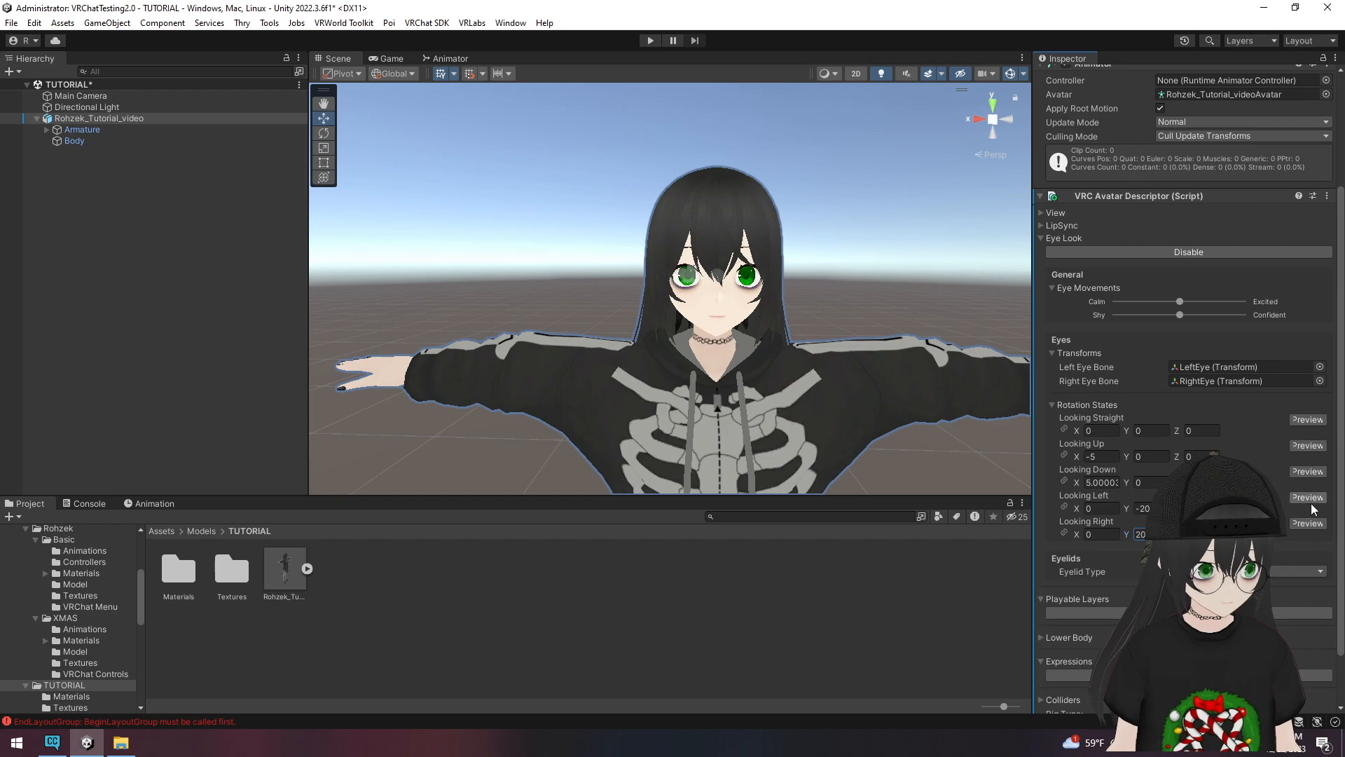
- Preview the Looking Left, Looking Down and Looking Up eye rotations and return the eyes to their neutral pose
{"action": "left_click", "coordinate": [1308, 499]}
{"action": "left_click", "coordinate": [1308, 497]}
{"action": "left_click", "coordinate": [1307, 471]}
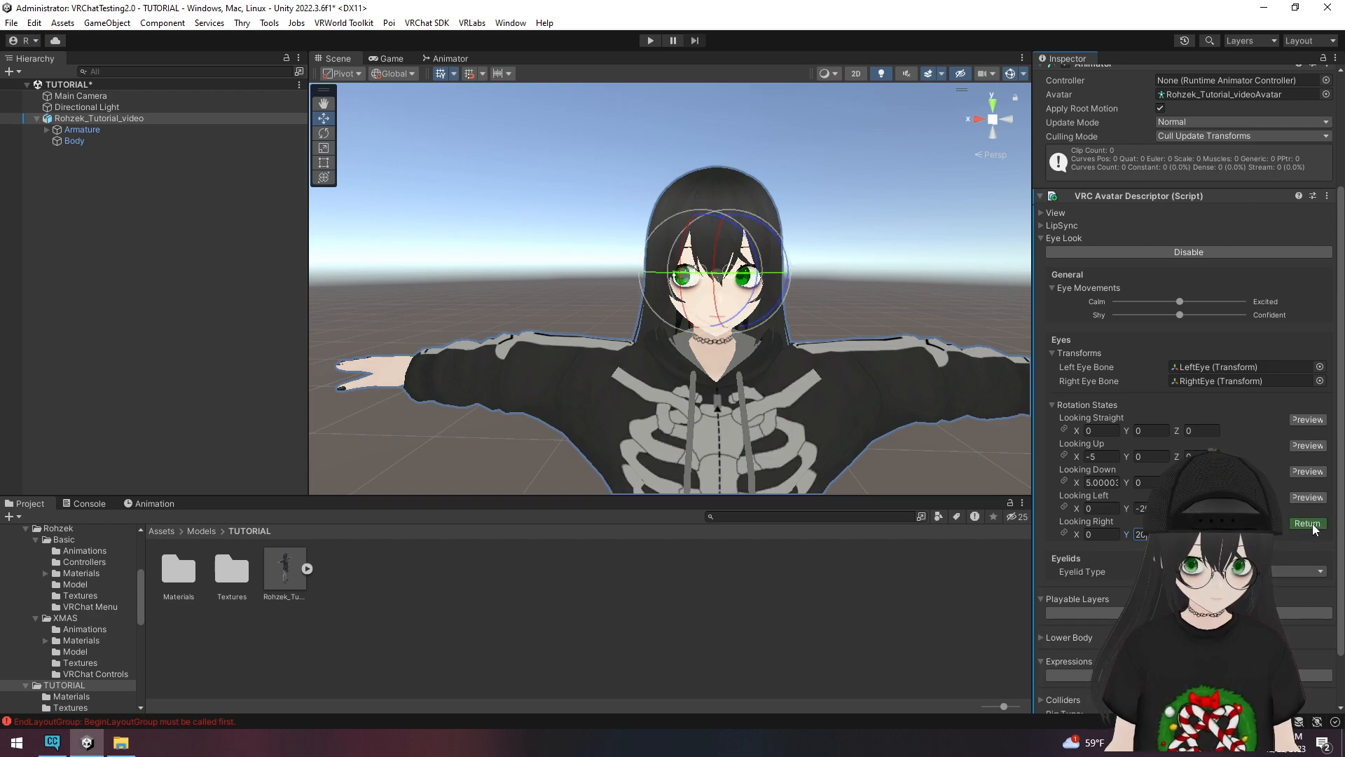
{"action": "left_click", "coordinate": [1307, 472]}
{"action": "left_click", "coordinate": [1308, 472]}
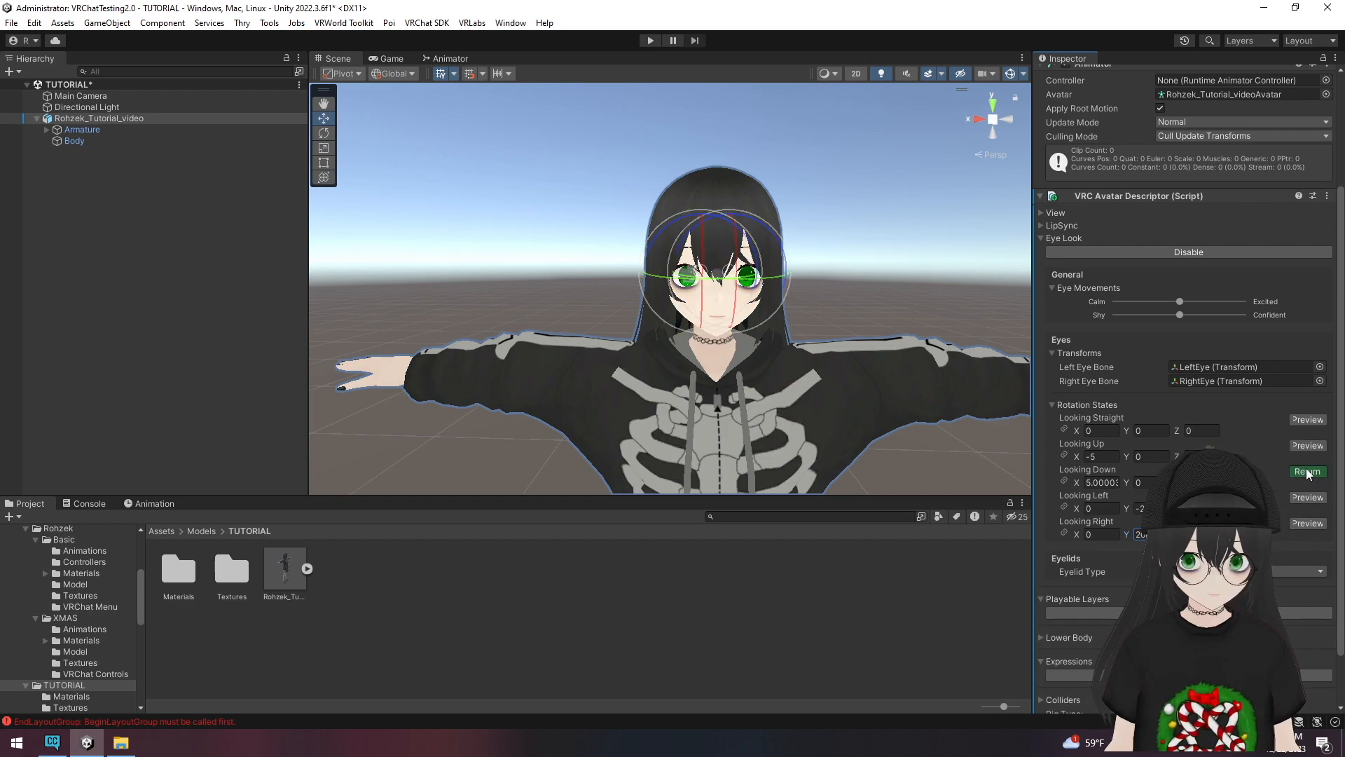
{"action": "left_click", "coordinate": [1308, 472]}
{"action": "left_click", "coordinate": [1305, 446]}
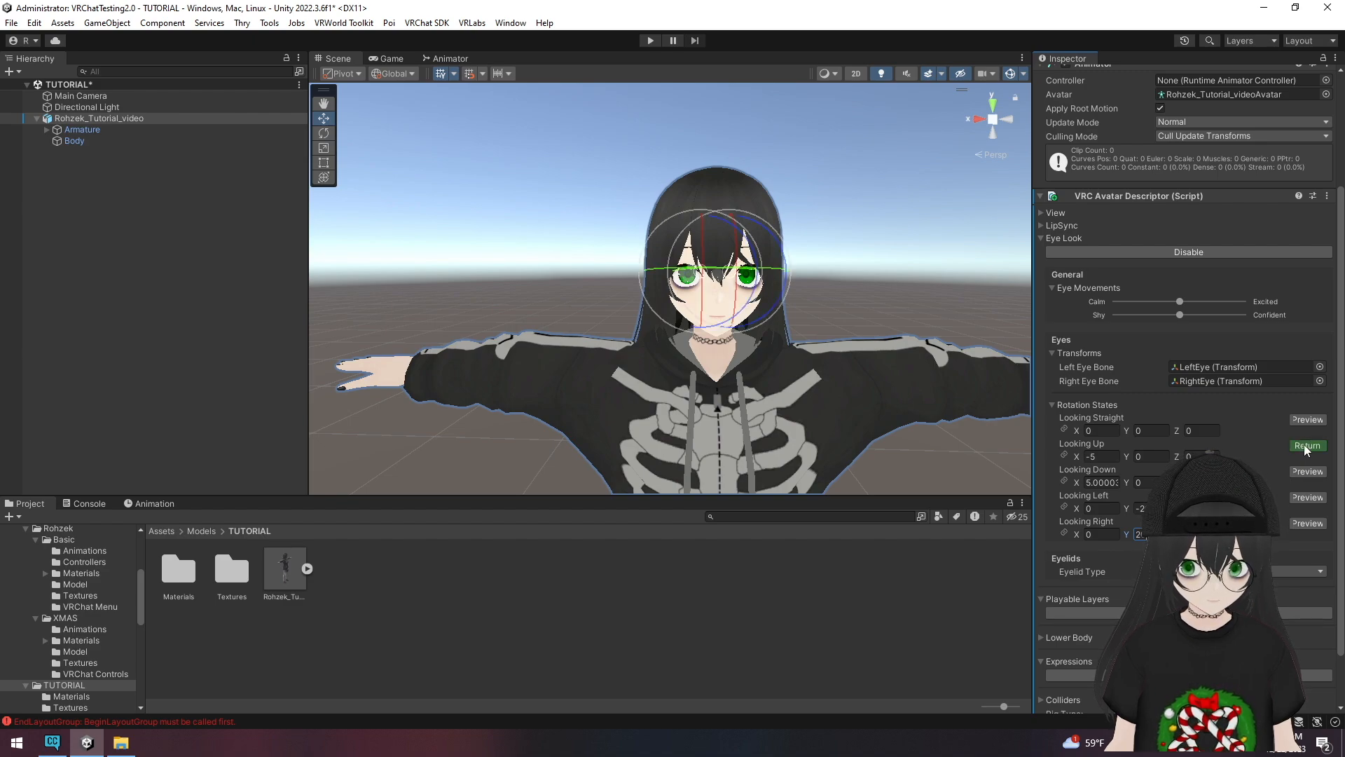
{"action": "left_click", "coordinate": [1304, 445]}
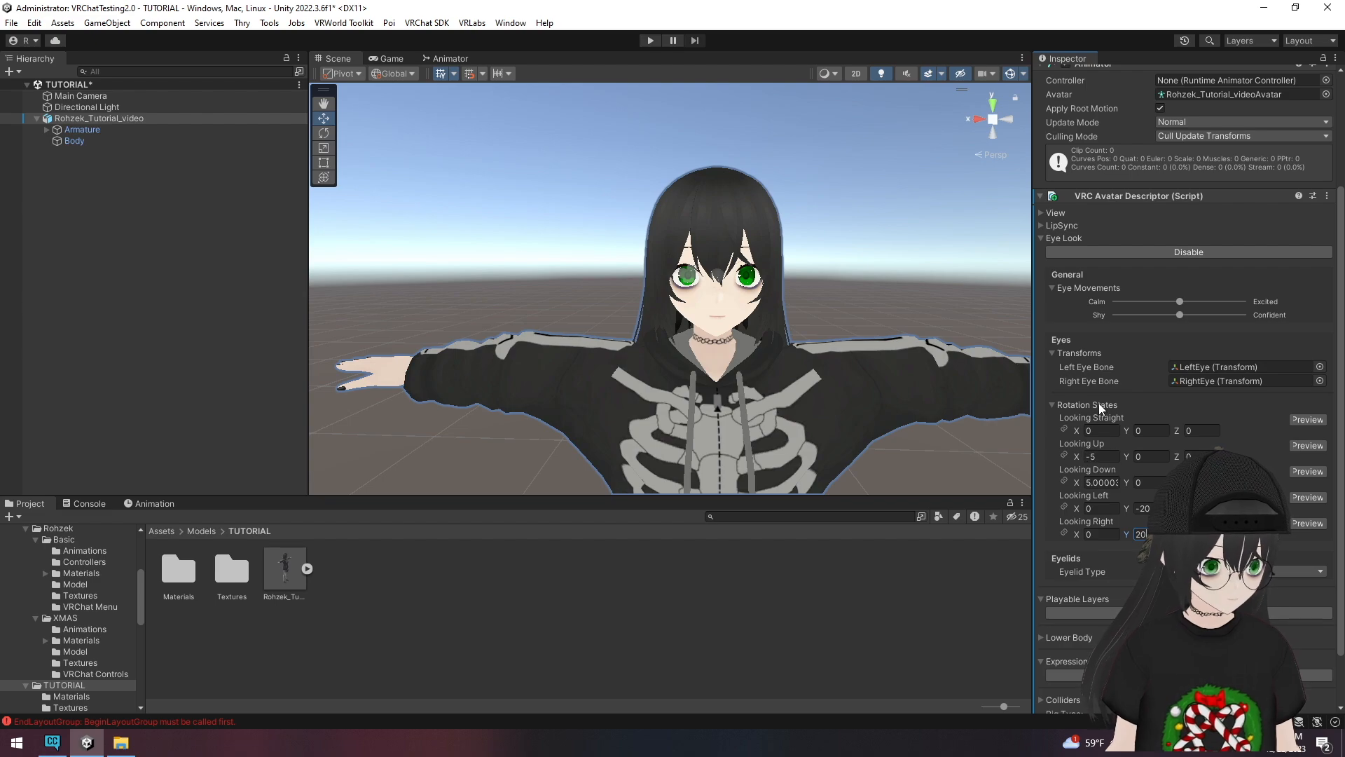
{"action": "type", "text": "0"}
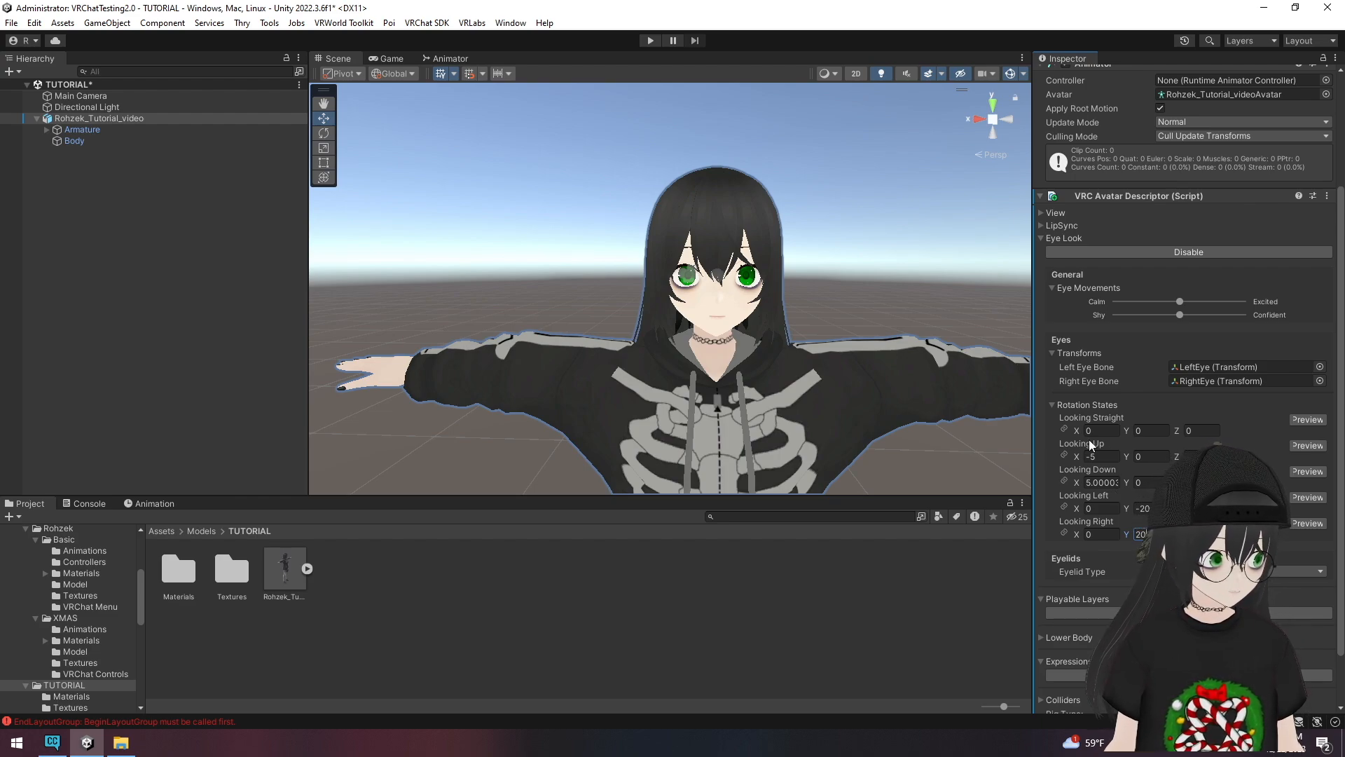
- Collapse Rotation States, set the Eyelid Type to Blendshapes and assign the Body mesh as the Eyelids Mesh
{"action": "left_click", "coordinate": [1052, 404]}
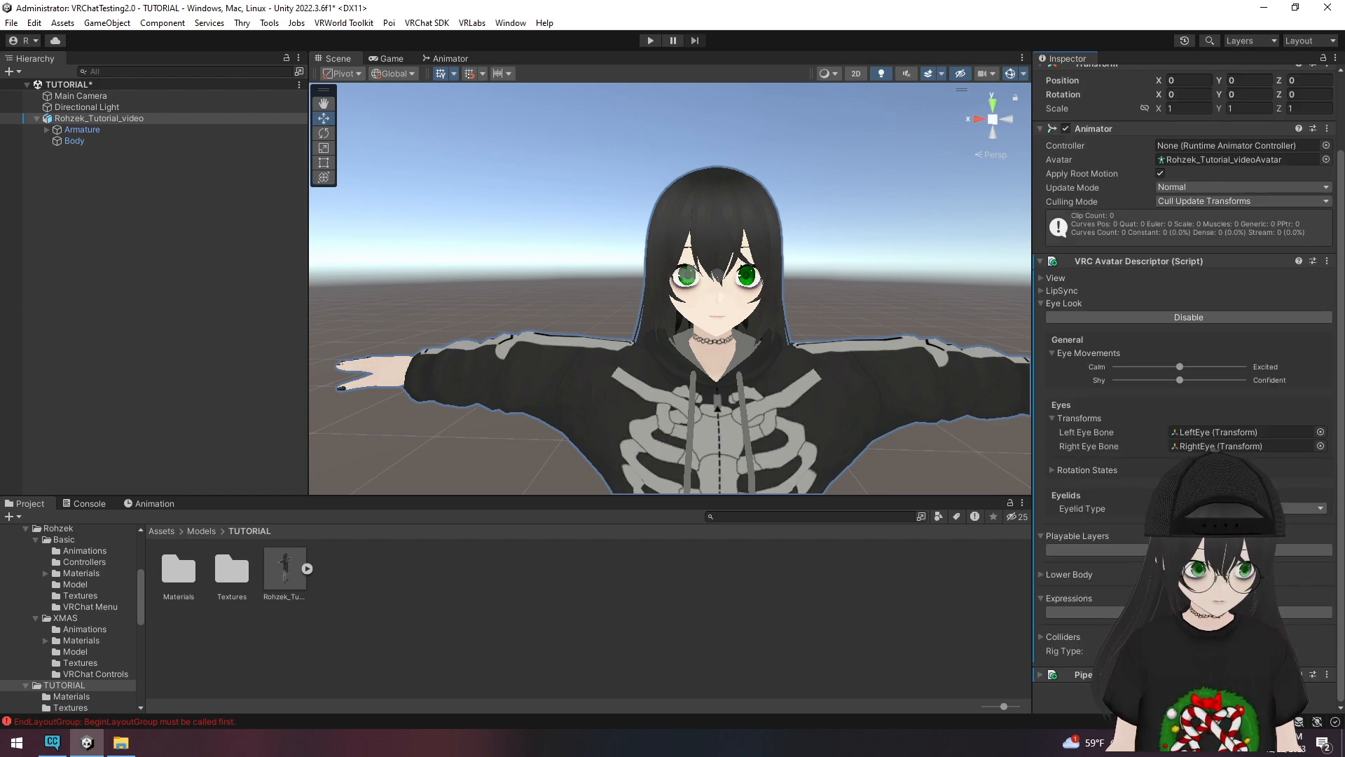
{"action": "left_click", "coordinate": [1228, 555]}
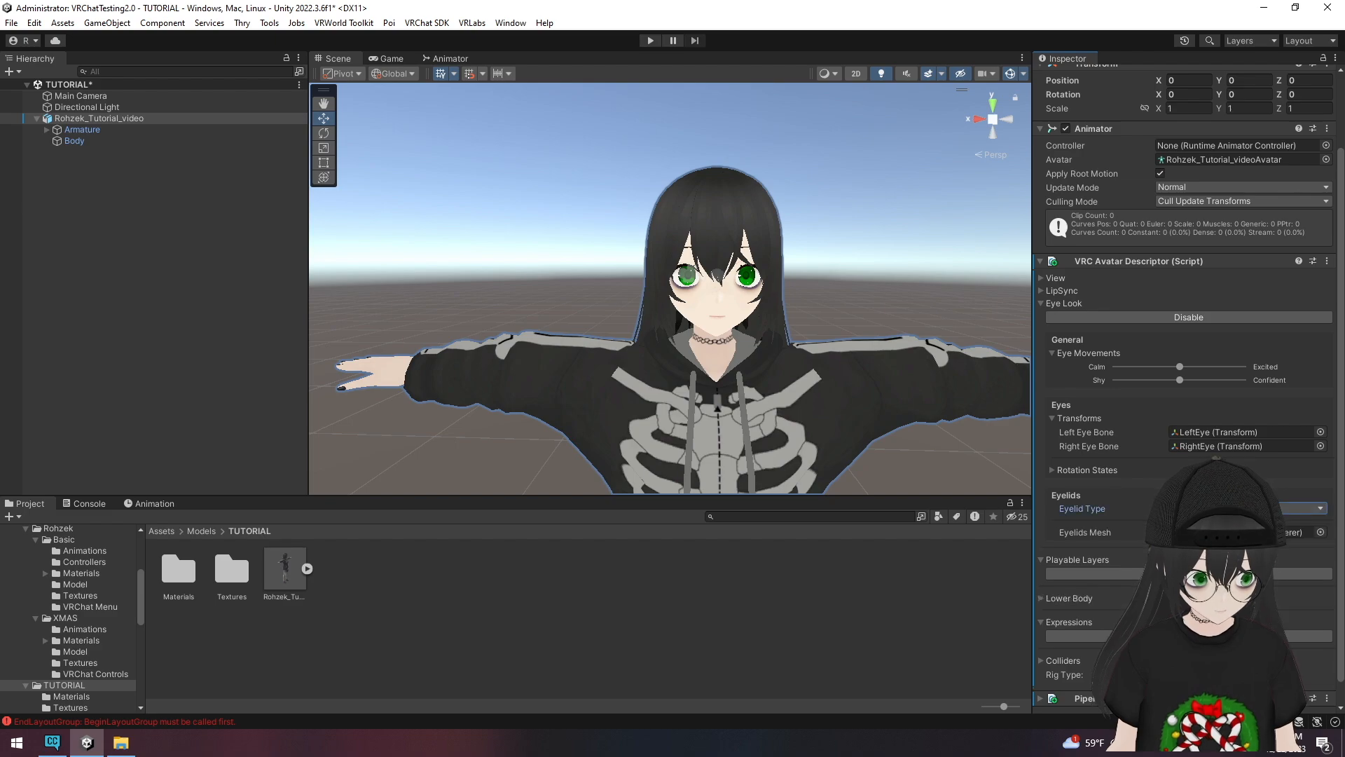
{"action": "scroll", "coordinate": [1095, 498], "scroll_direction": "down", "scroll_amount": 1}
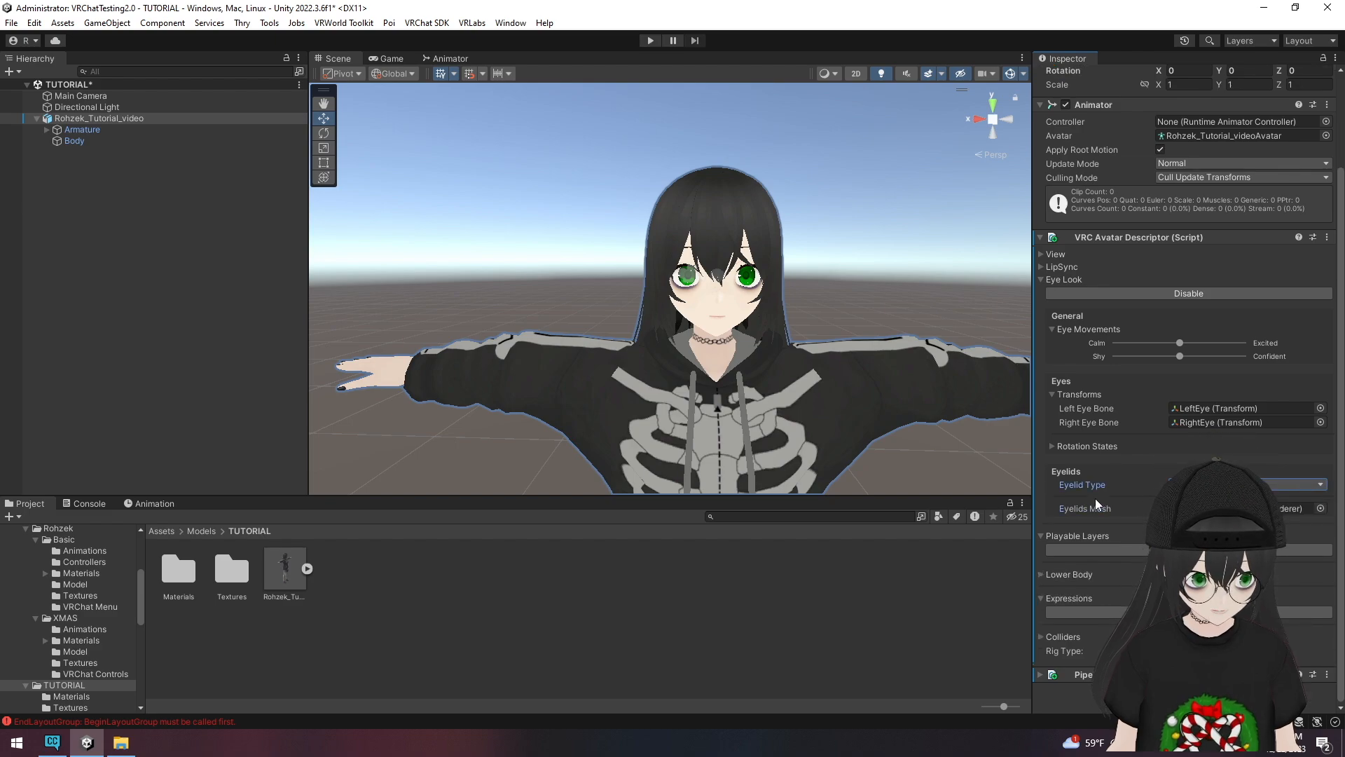
{"action": "left_click", "coordinate": [78, 140]}
{"action": "left_click_drag", "start_coordinate": [77, 141], "coordinate": [81, 116]}
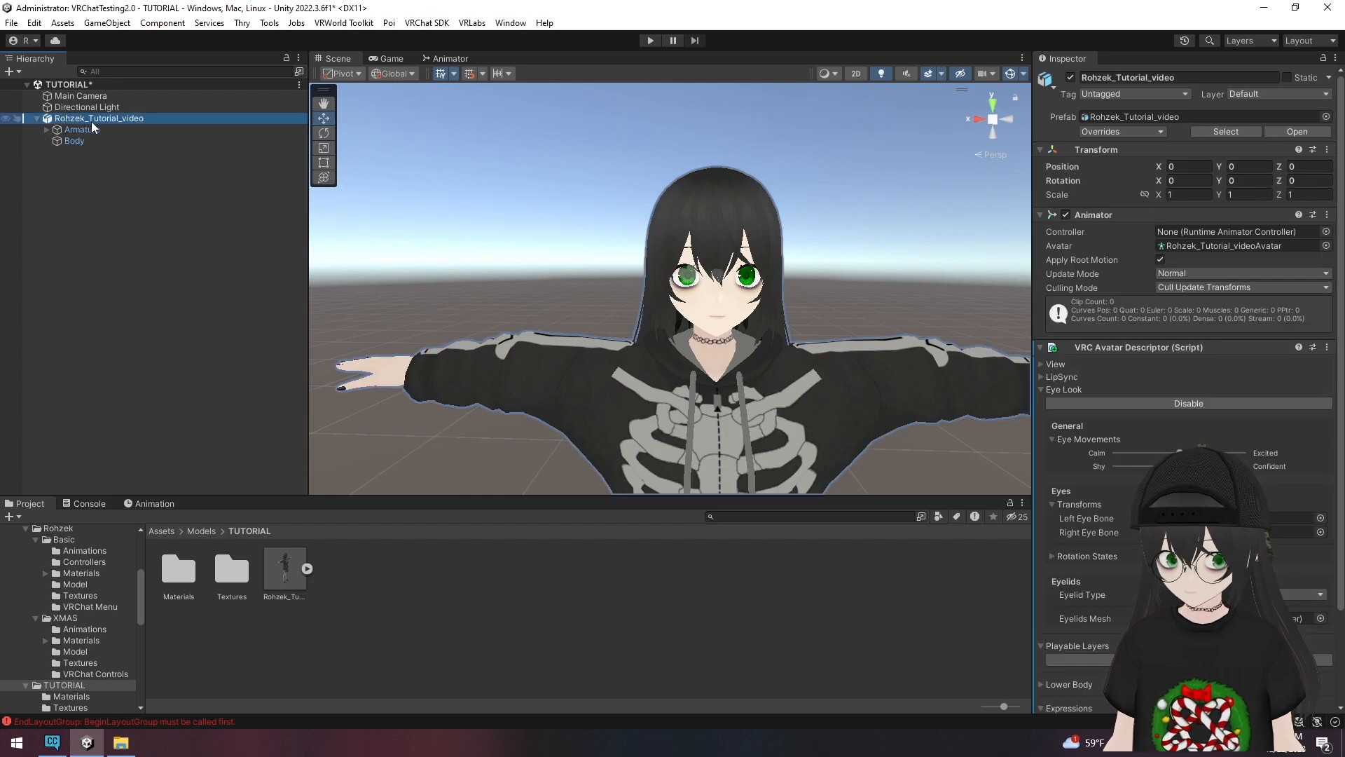
{"action": "left_click", "coordinate": [73, 140]}
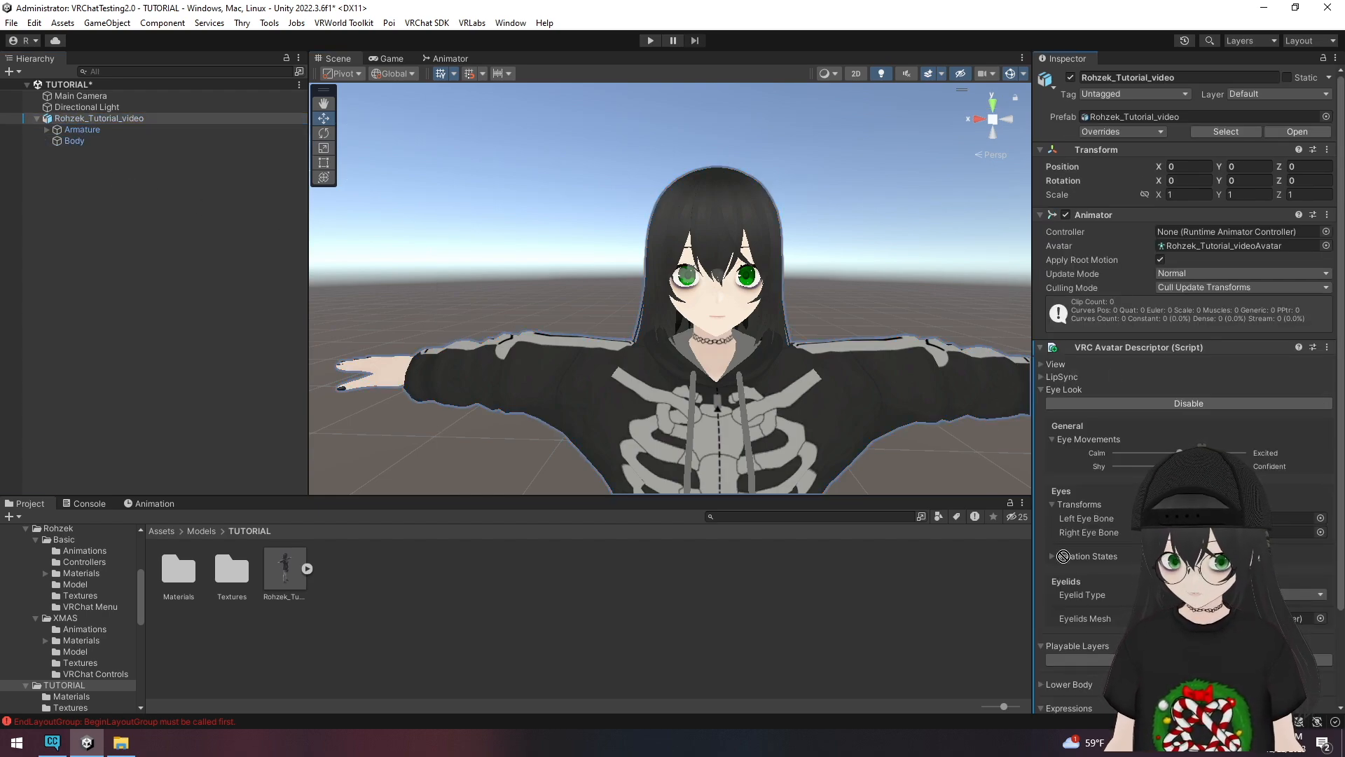
{"action": "scroll", "coordinate": [1124, 519], "scroll_direction": "down", "scroll_amount": 5}
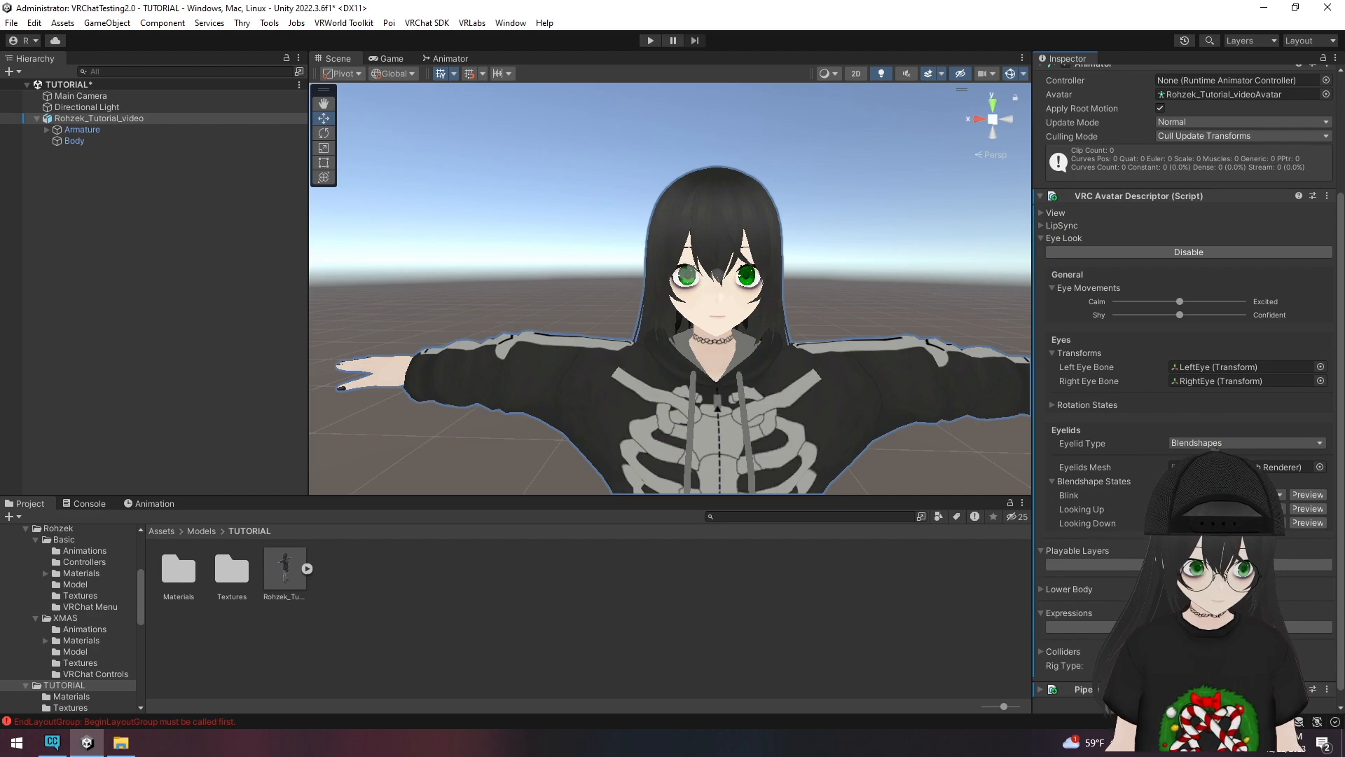
- Set the Blink blendshape to the eye-closing shape and Looking Up and Looking Down to -none-, and collapse the Eye Look settings
{"action": "left_click", "coordinate": [1233, 494]}
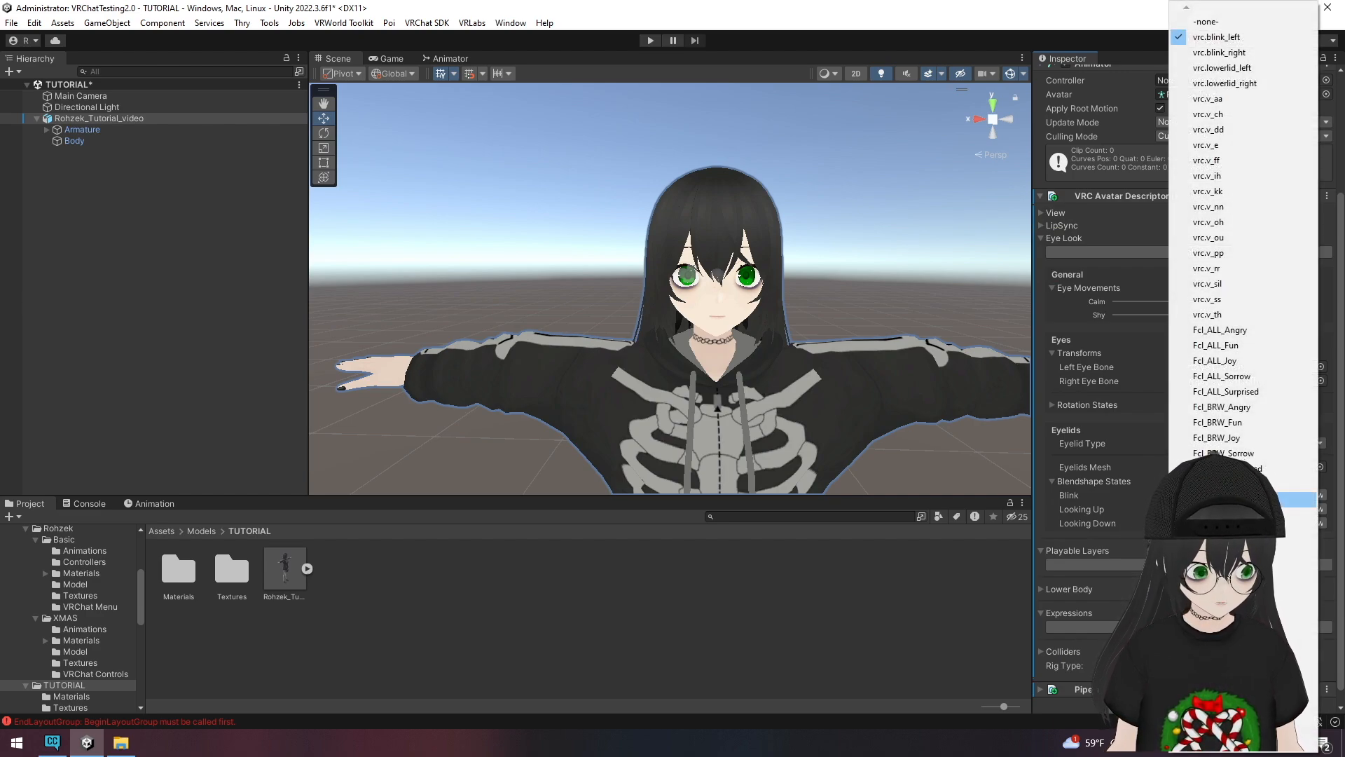
{"action": "left_click", "coordinate": [1297, 499]}
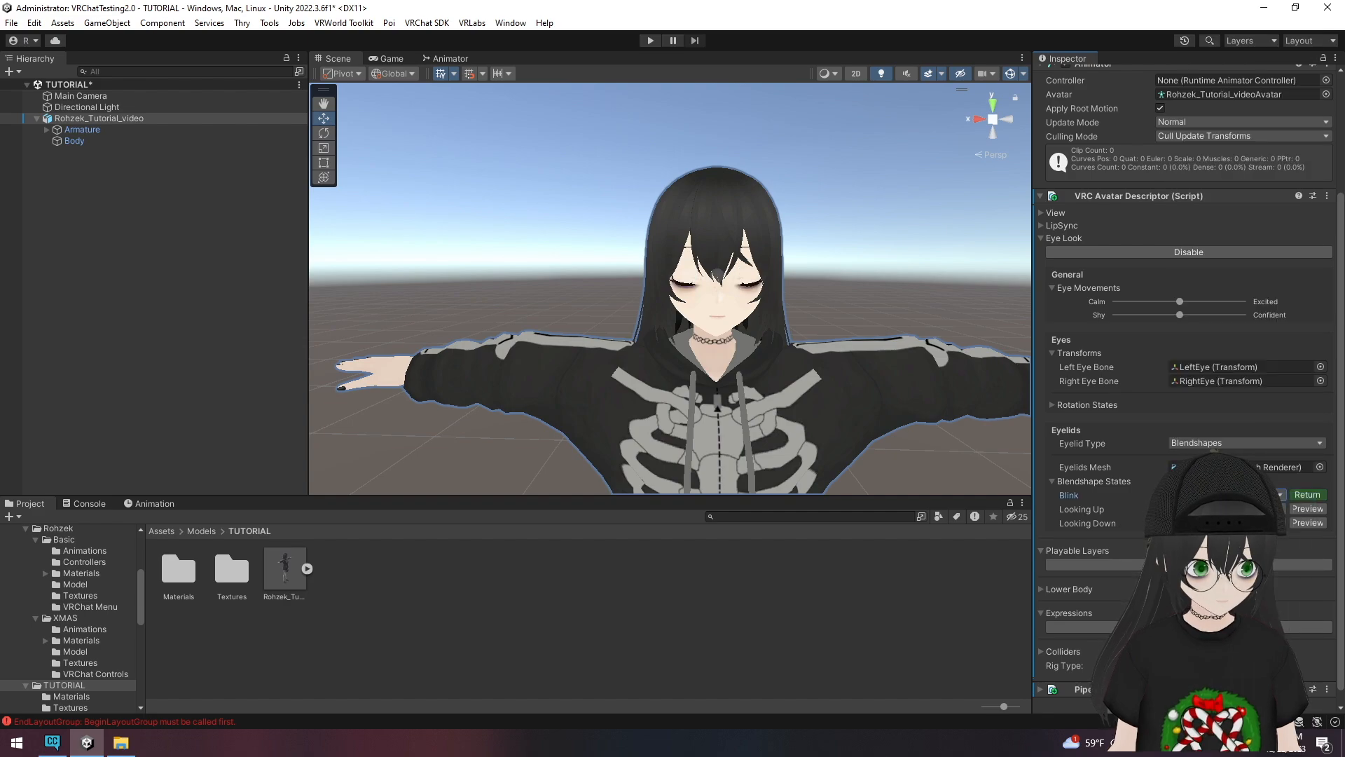
{"action": "left_click", "coordinate": [1233, 509]}
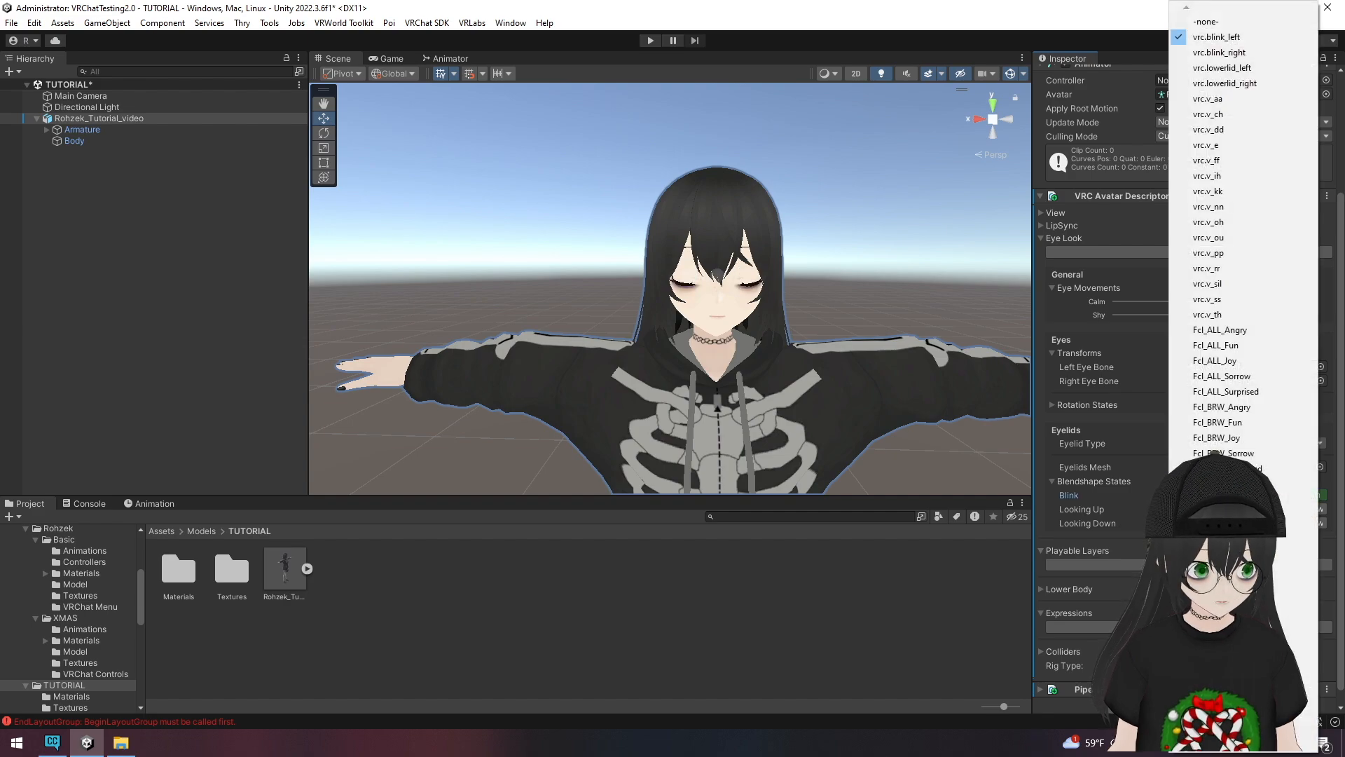
{"action": "left_click", "coordinate": [1233, 17]}
{"action": "left_click", "coordinate": [1278, 495]}
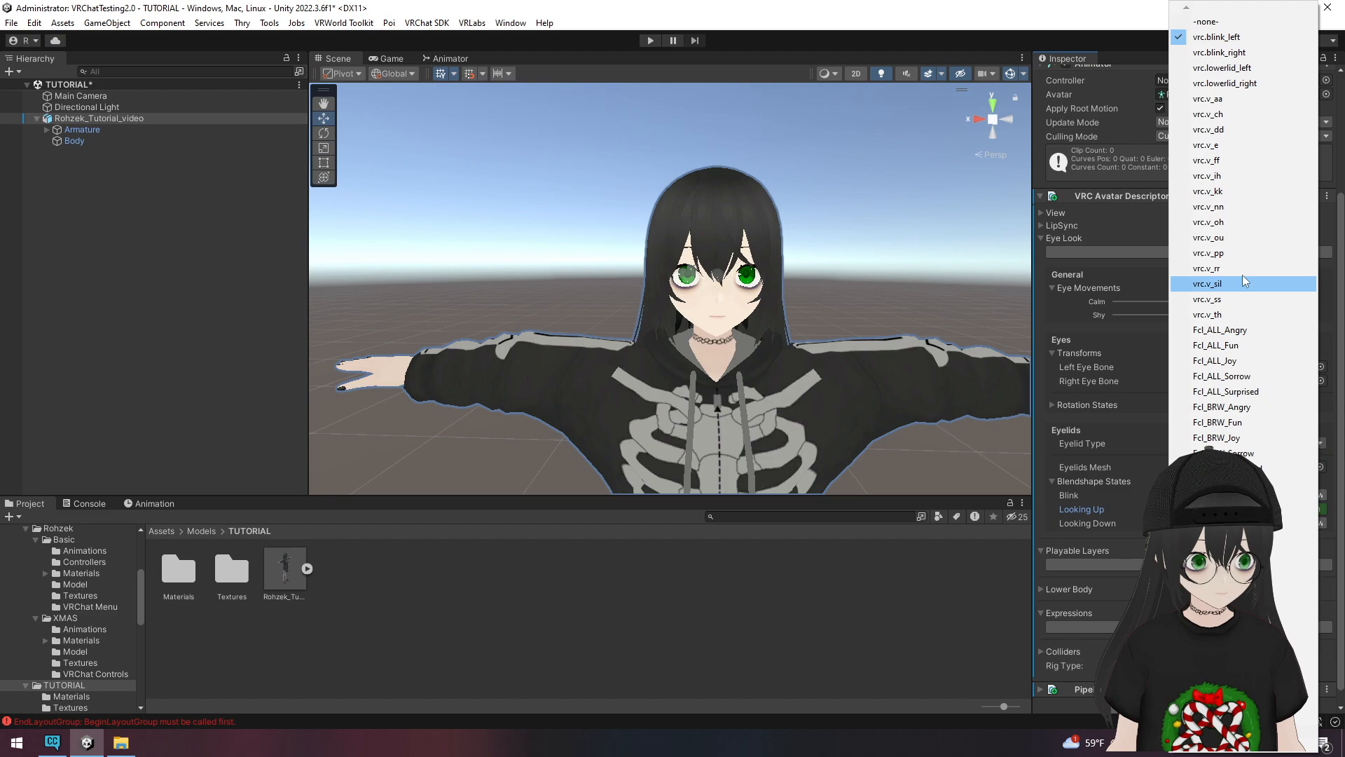
{"action": "left_click", "coordinate": [1238, 24]}
{"action": "left_click", "coordinate": [1239, 24]}
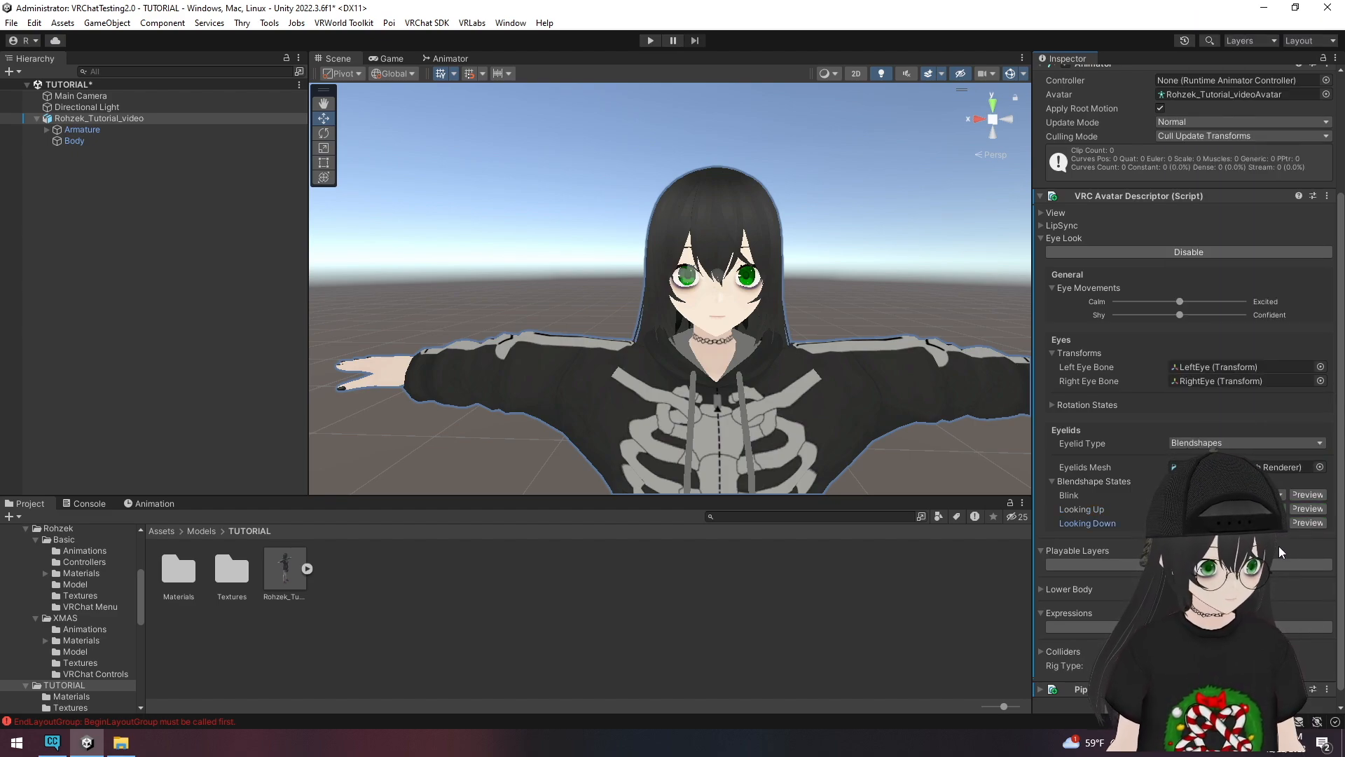
{"action": "left_click", "coordinate": [1051, 481]}
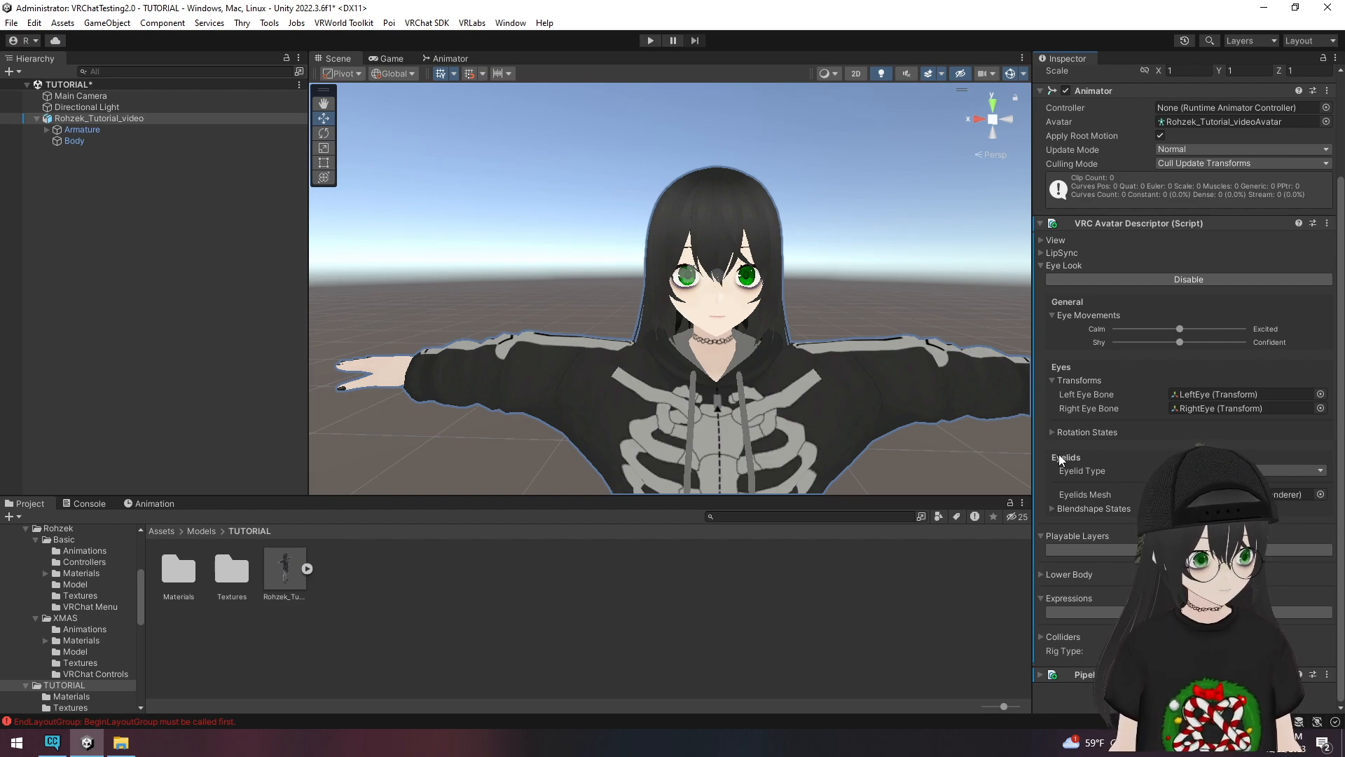
{"action": "left_click", "coordinate": [1040, 265]}
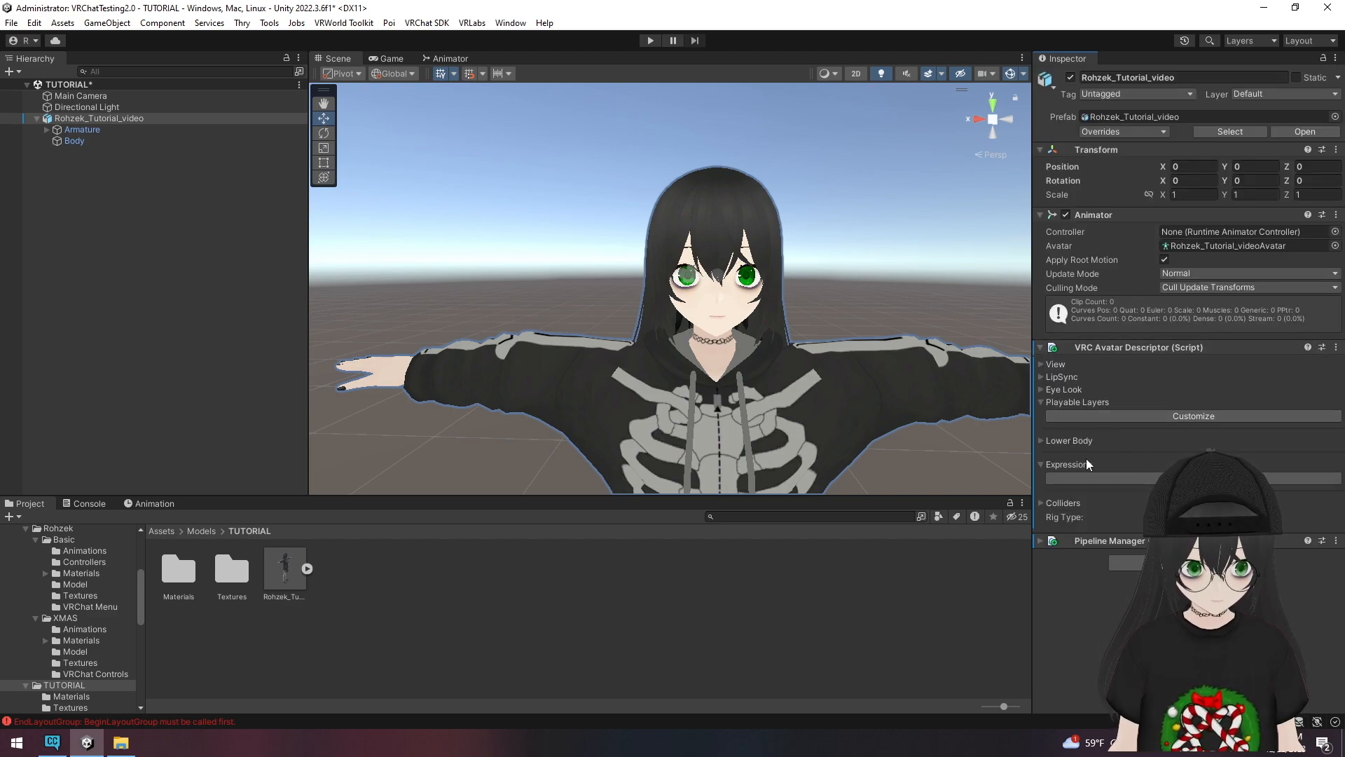
- Create an Animator Controller named Rohzek TUTORIAL in the TUTORIAL folder
{"action": "right_click", "coordinate": [383, 588]}
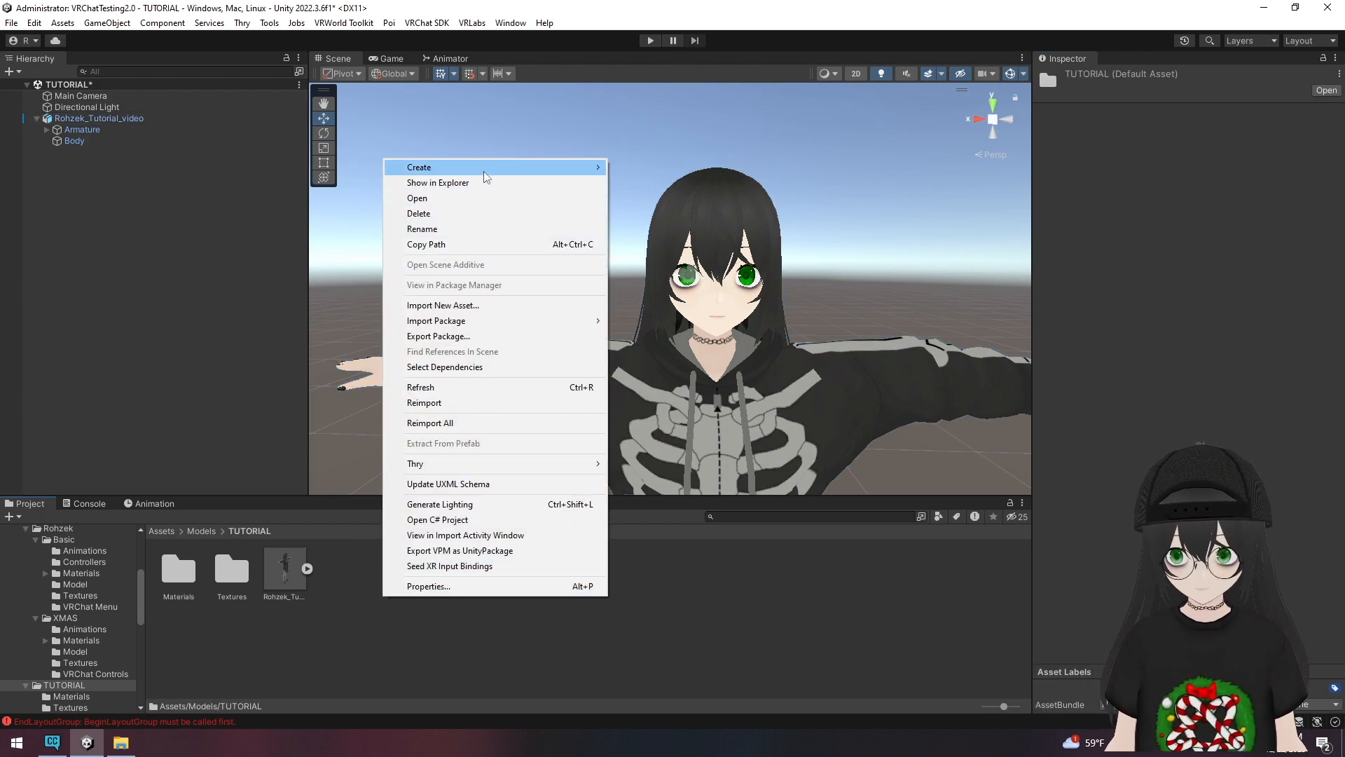
{"action": "mouse_move", "coordinate": [484, 167]}
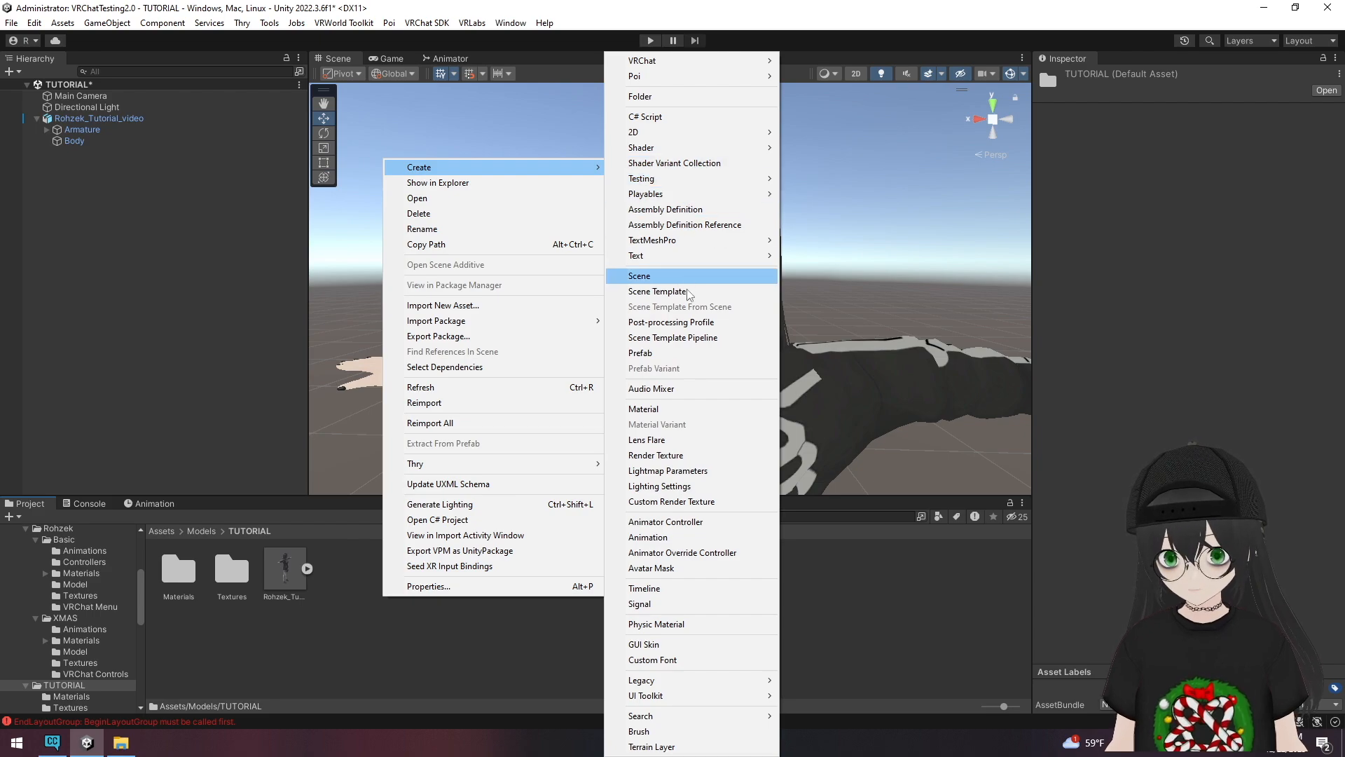
{"action": "left_click", "coordinate": [673, 521]}
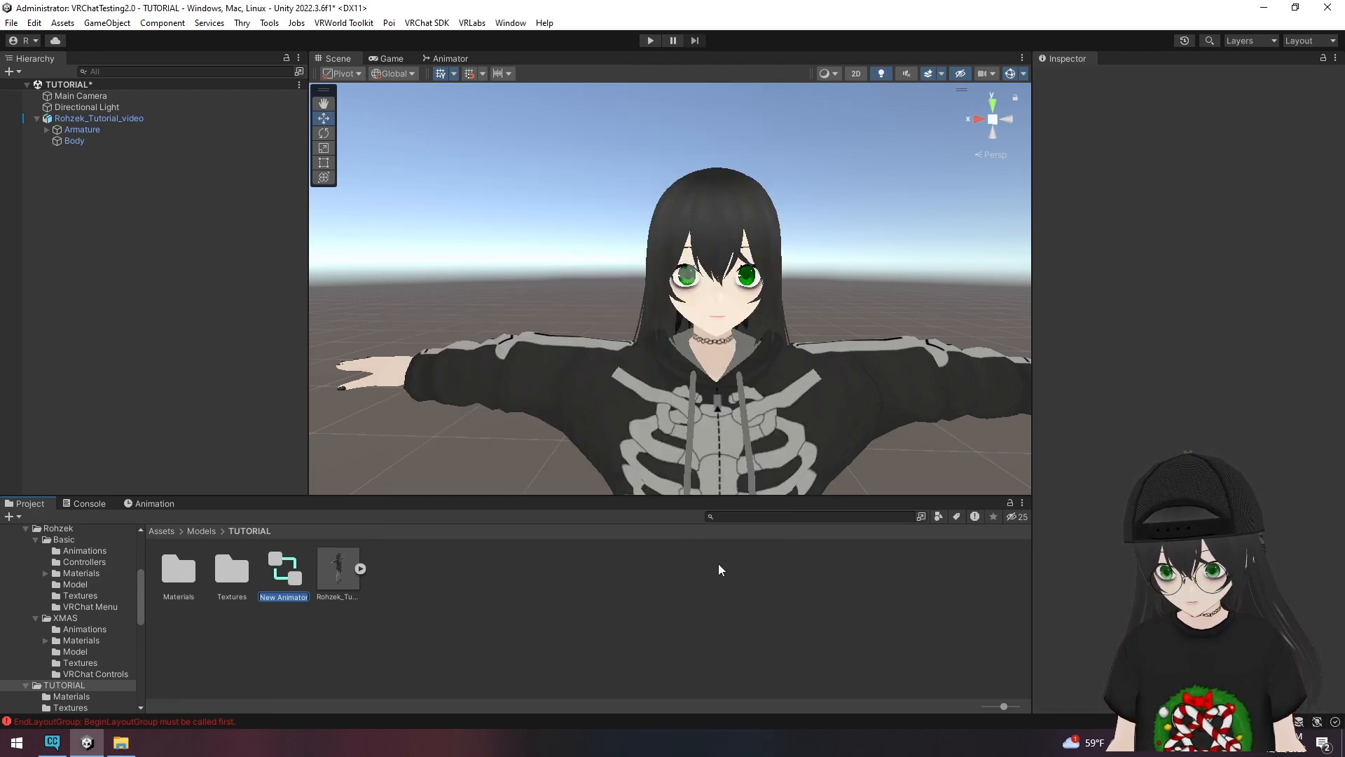
{"action": "type", "text": "Rohzek"}
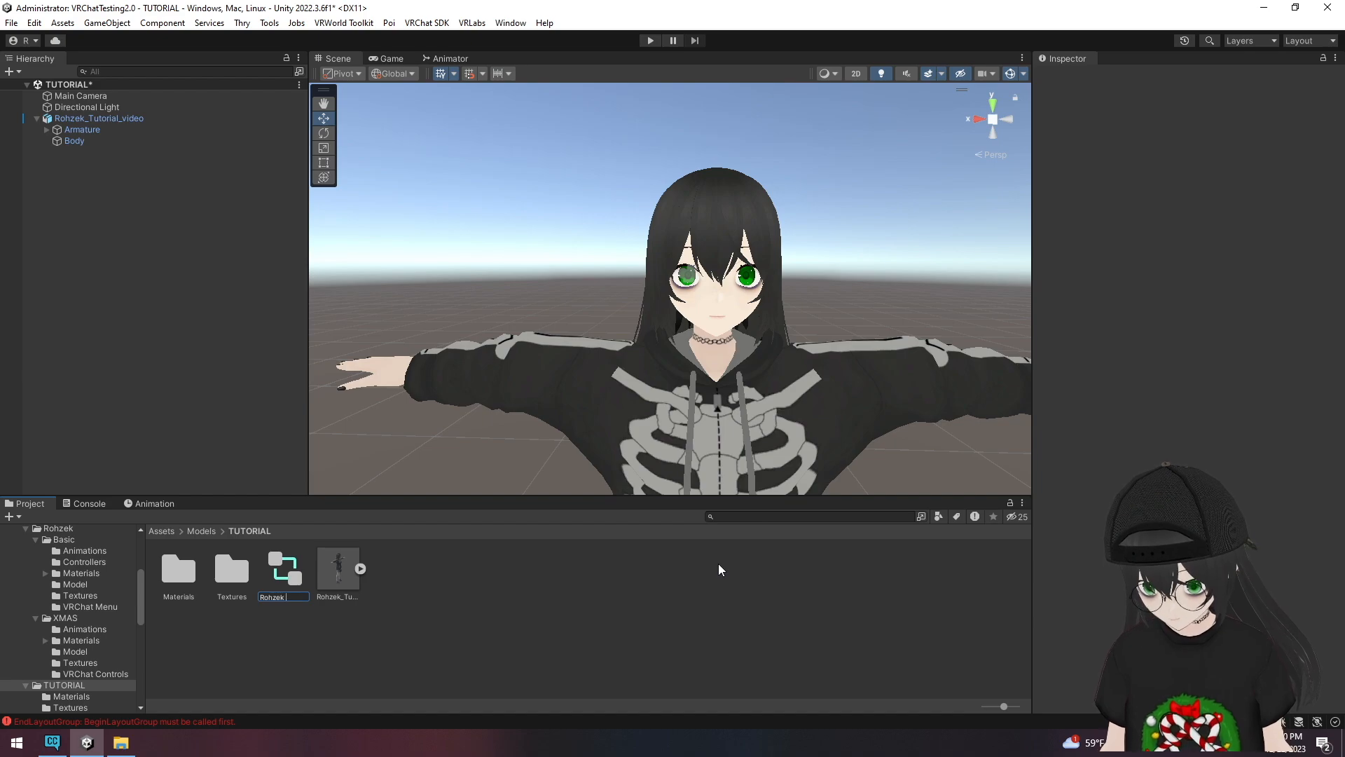
{"action": "type", "text": " TUTORI"}
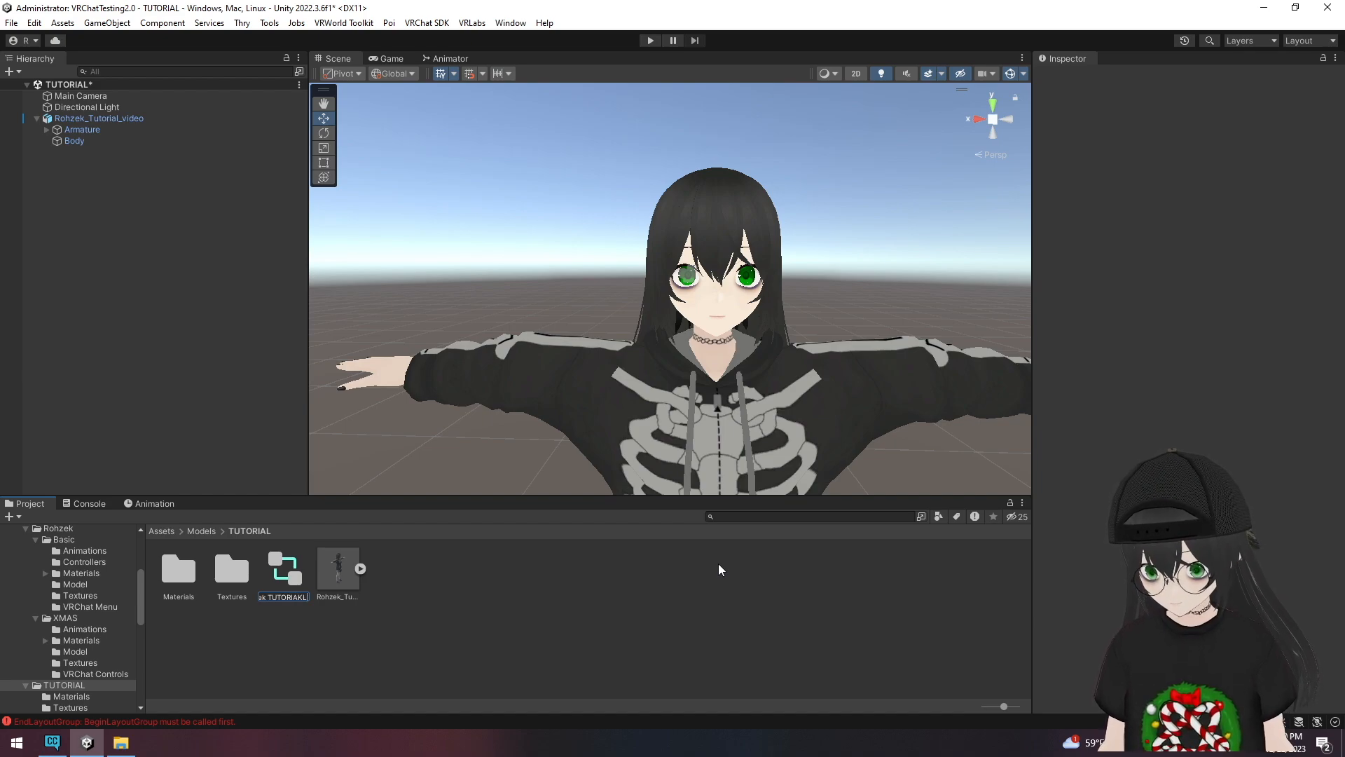
{"action": "type", "text": "AL"}
{"action": "key", "text": "Return"}
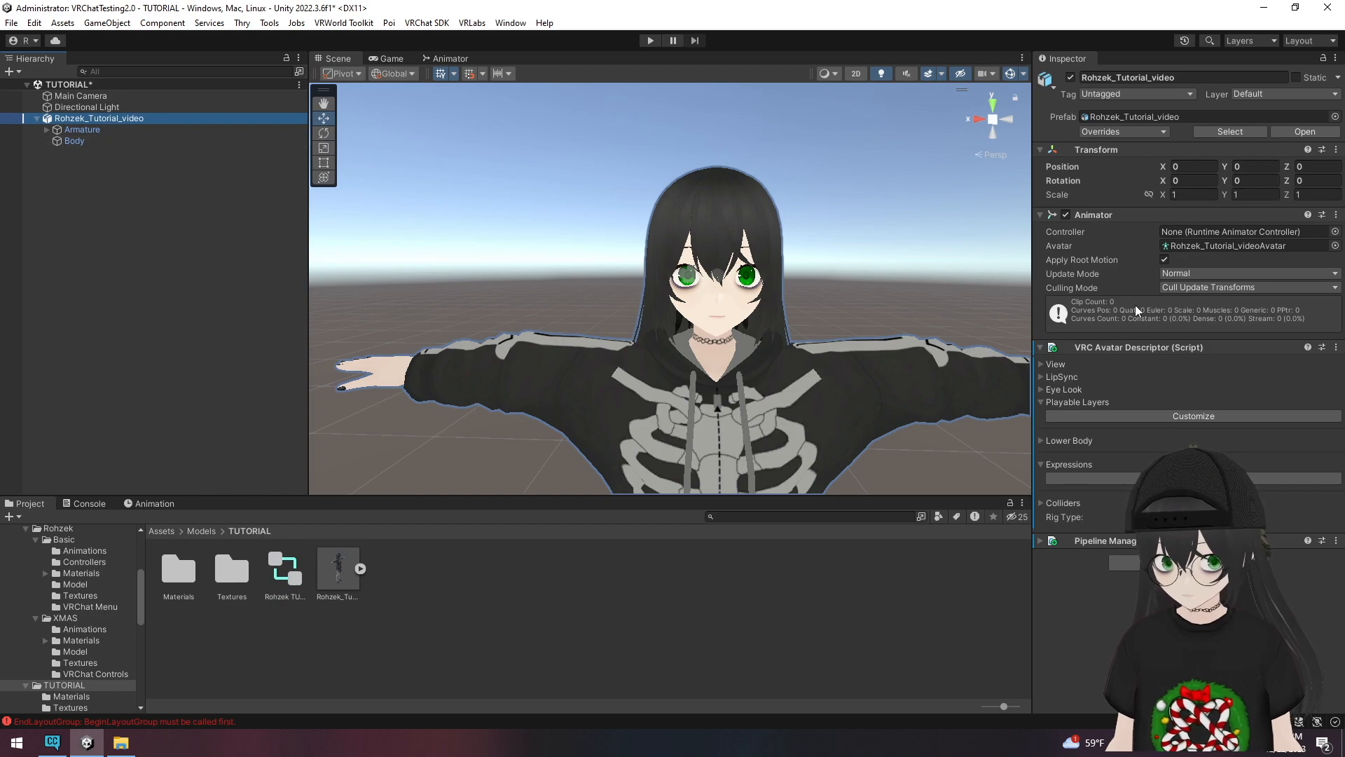
- Assign the Rohzek TUTORIAL controller to the avatar's Animator and to the FX slot of the customized Playable Layers
{"action": "left_click_drag", "start_coordinate": [287, 575], "coordinate": [1159, 233]}
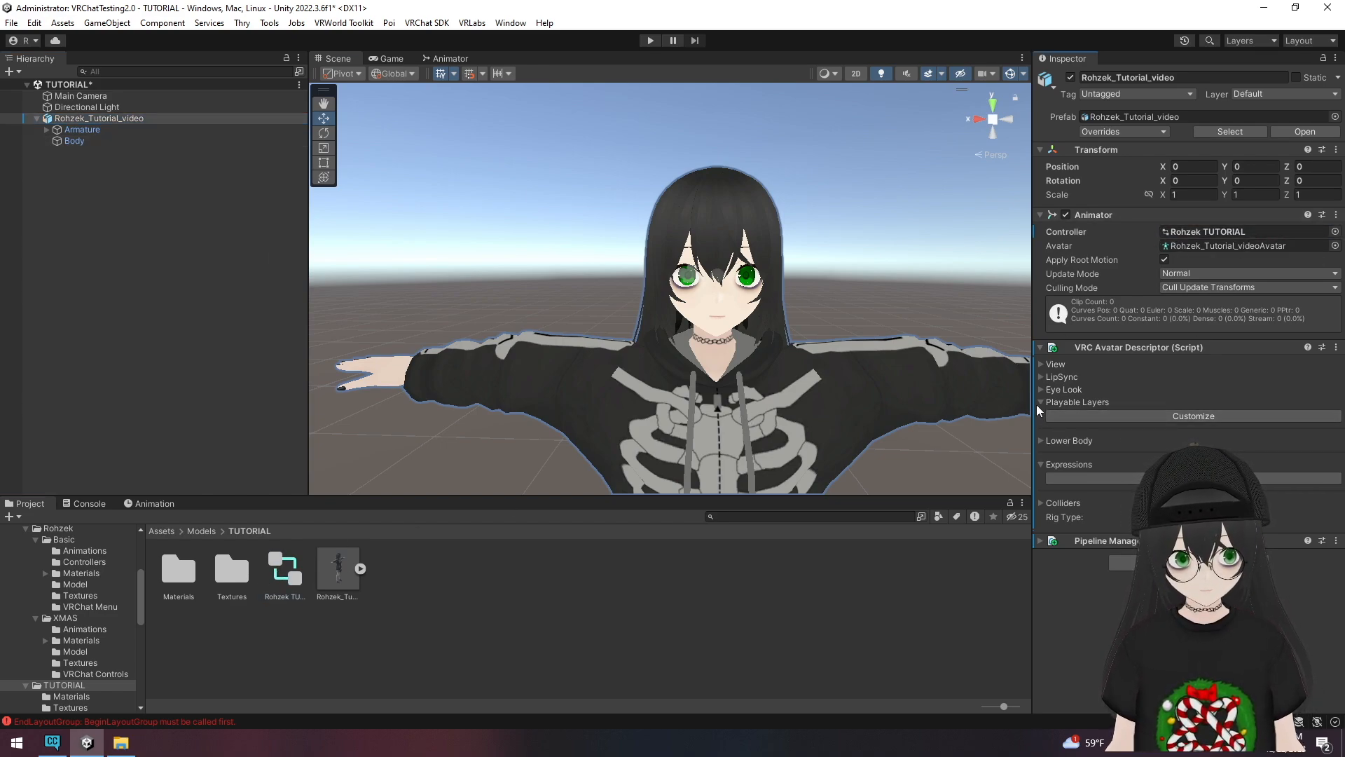
{"action": "left_click", "coordinate": [1062, 415]}
{"action": "scroll", "coordinate": [1107, 435], "scroll_direction": "down", "scroll_amount": 1}
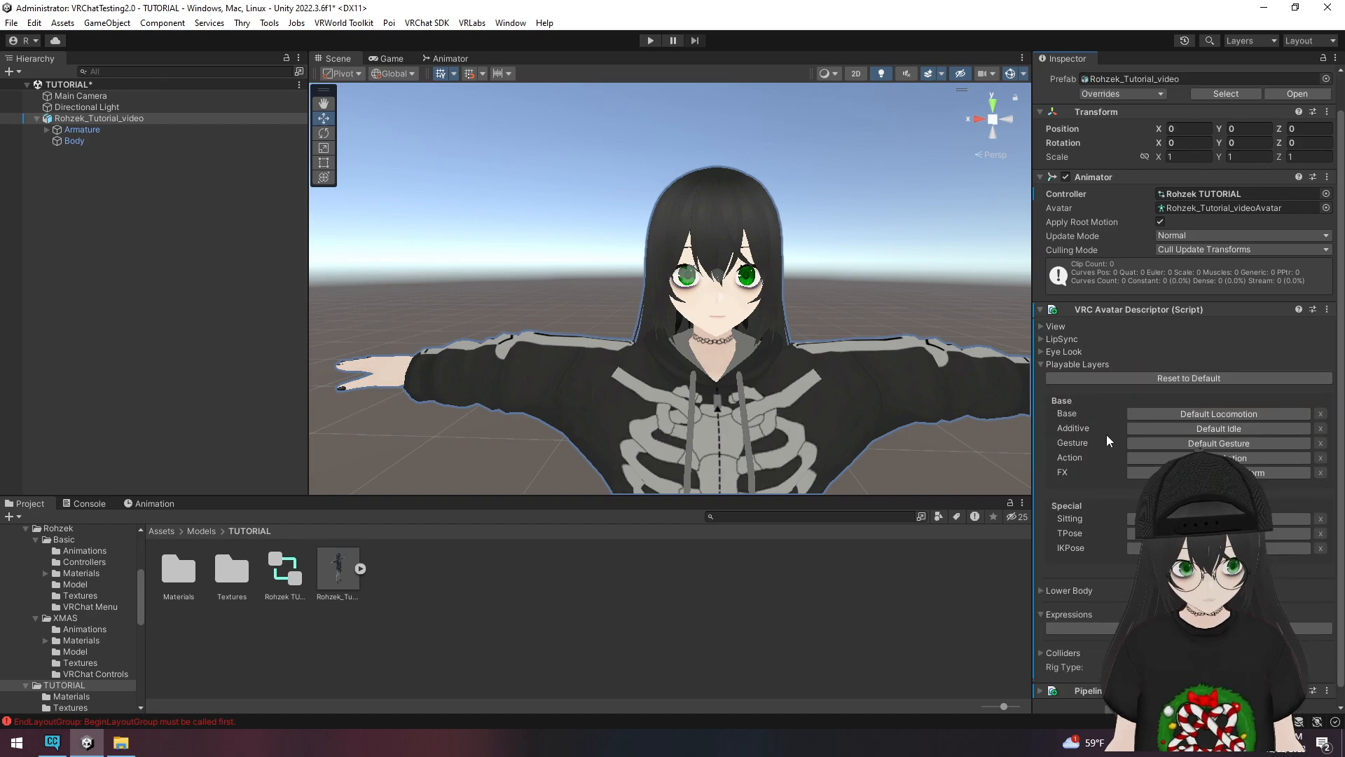
{"action": "left_click", "coordinate": [1256, 473]}
{"action": "left_click_drag", "start_coordinate": [285, 570], "coordinate": [1146, 472]}
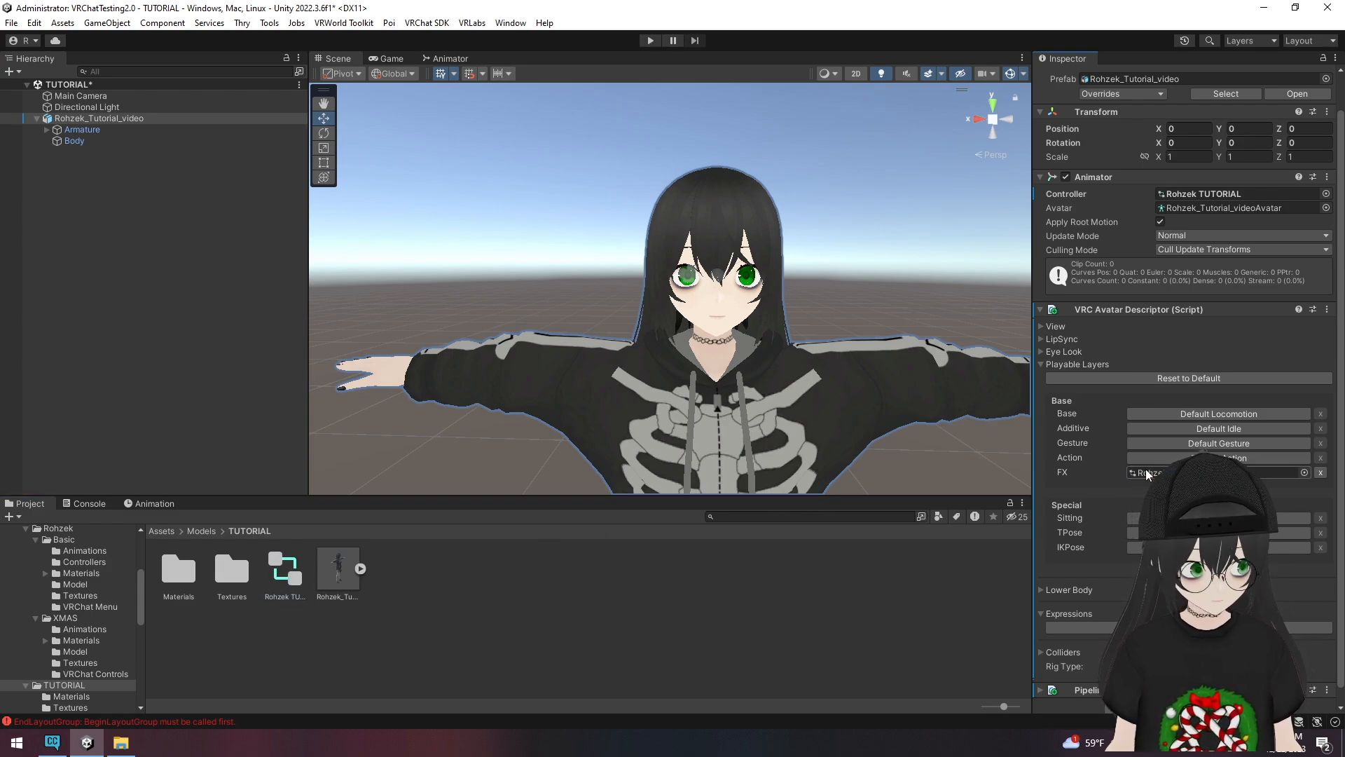
- Create a VRChat Expression Parameters asset named Params in the TUTORIAL folder
{"action": "right_click", "coordinate": [448, 634]}
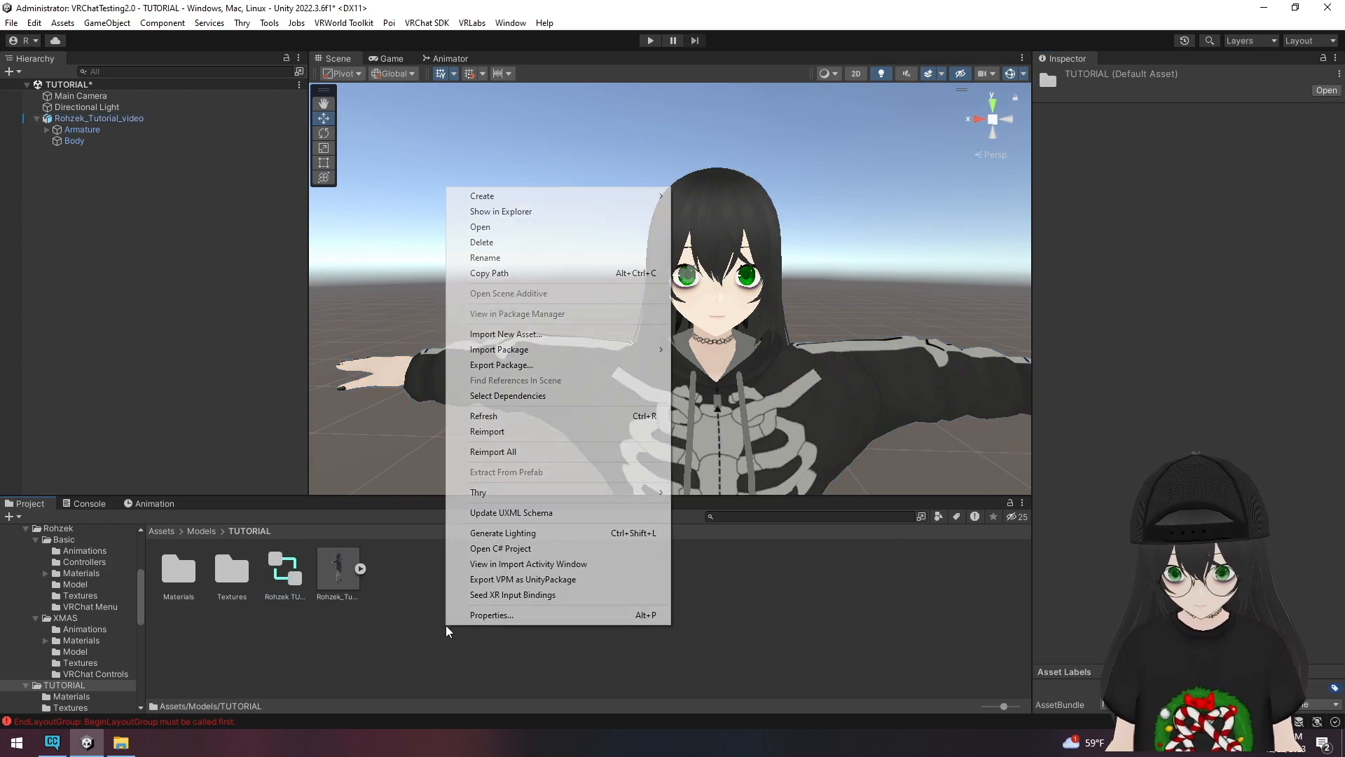
{"action": "mouse_move", "coordinate": [501, 202]}
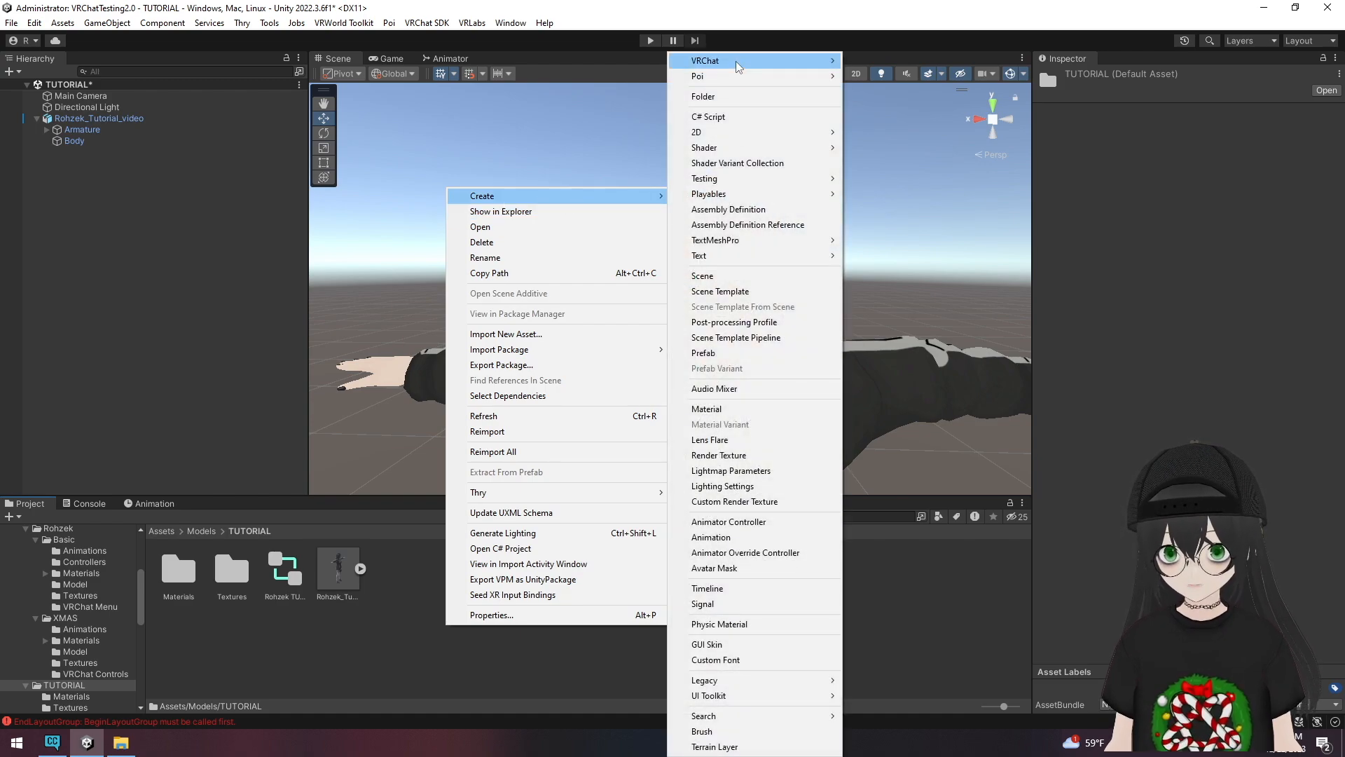
{"action": "mouse_move", "coordinate": [806, 61]}
{"action": "mouse_move", "coordinate": [880, 63]}
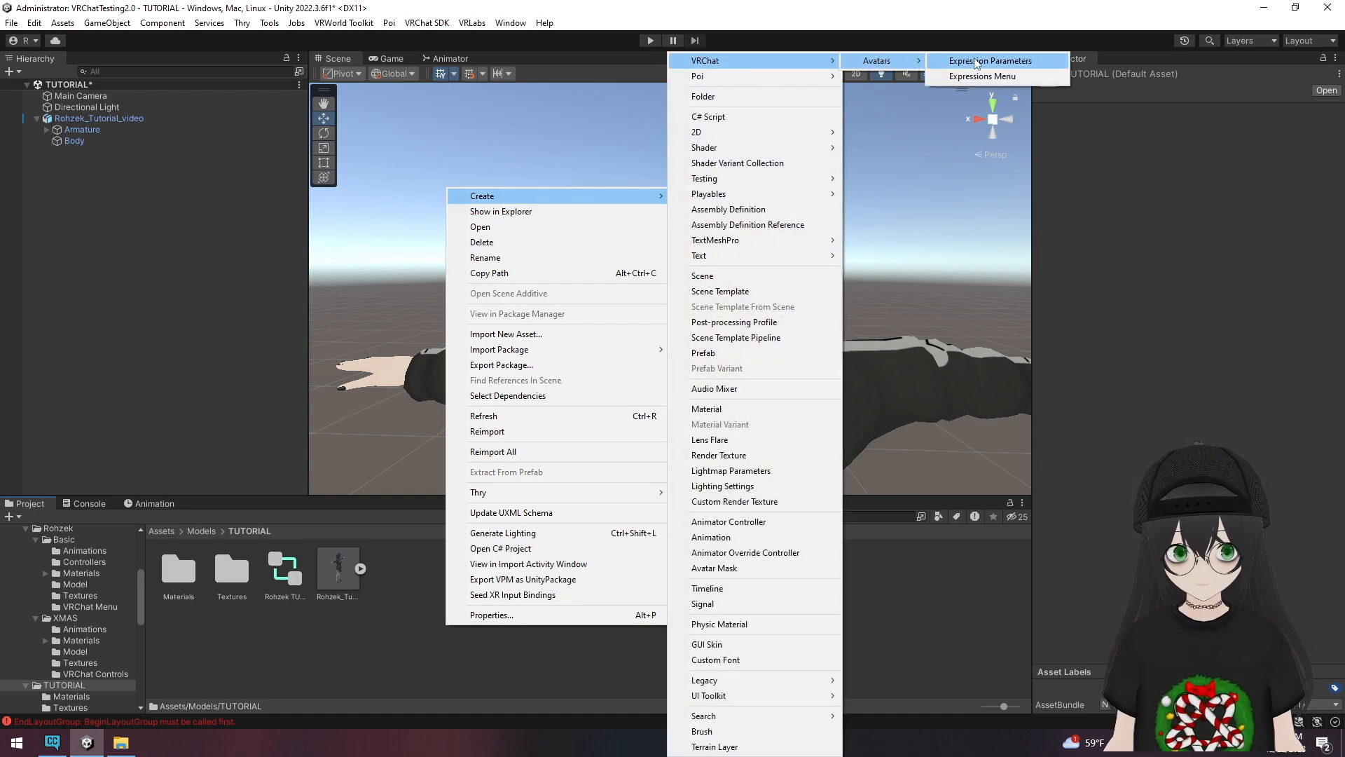
{"action": "left_click", "coordinate": [970, 62]}
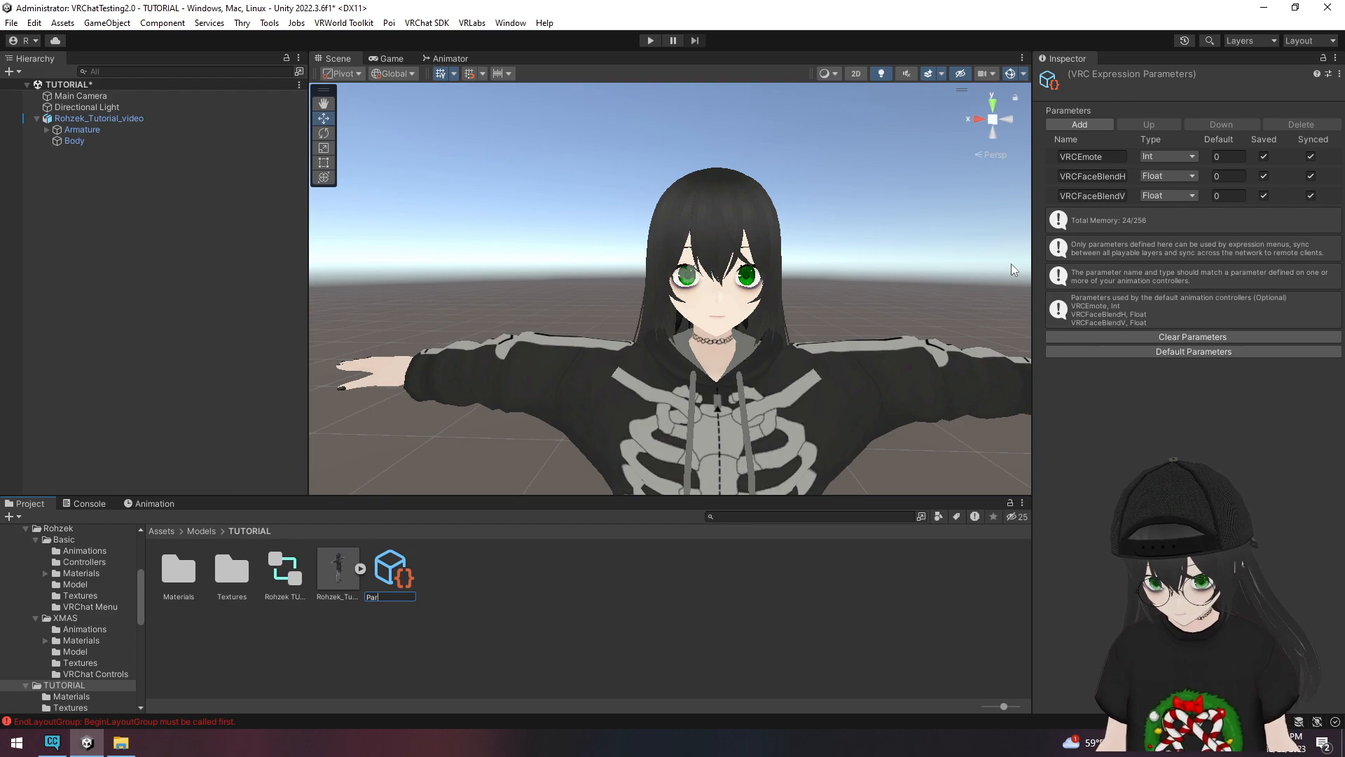
{"action": "type", "text": "Params"}
{"action": "key", "text": "Return"}
- Create a VRChat Expressions Menu asset named MAin Menu in the TUTORIAL folder
{"action": "right_click", "coordinate": [567, 613]}
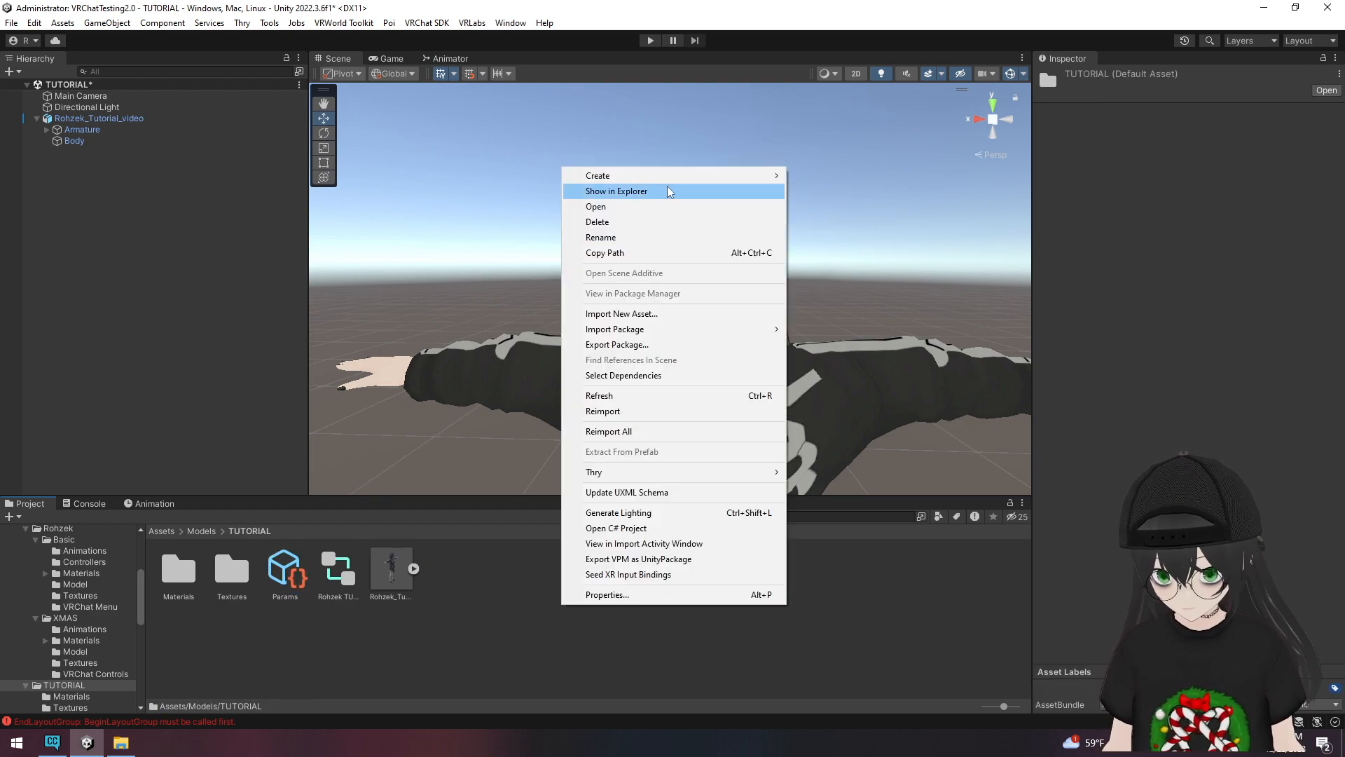
{"action": "mouse_move", "coordinate": [630, 176]}
{"action": "mouse_move", "coordinate": [852, 67]}
{"action": "mouse_move", "coordinate": [999, 61]}
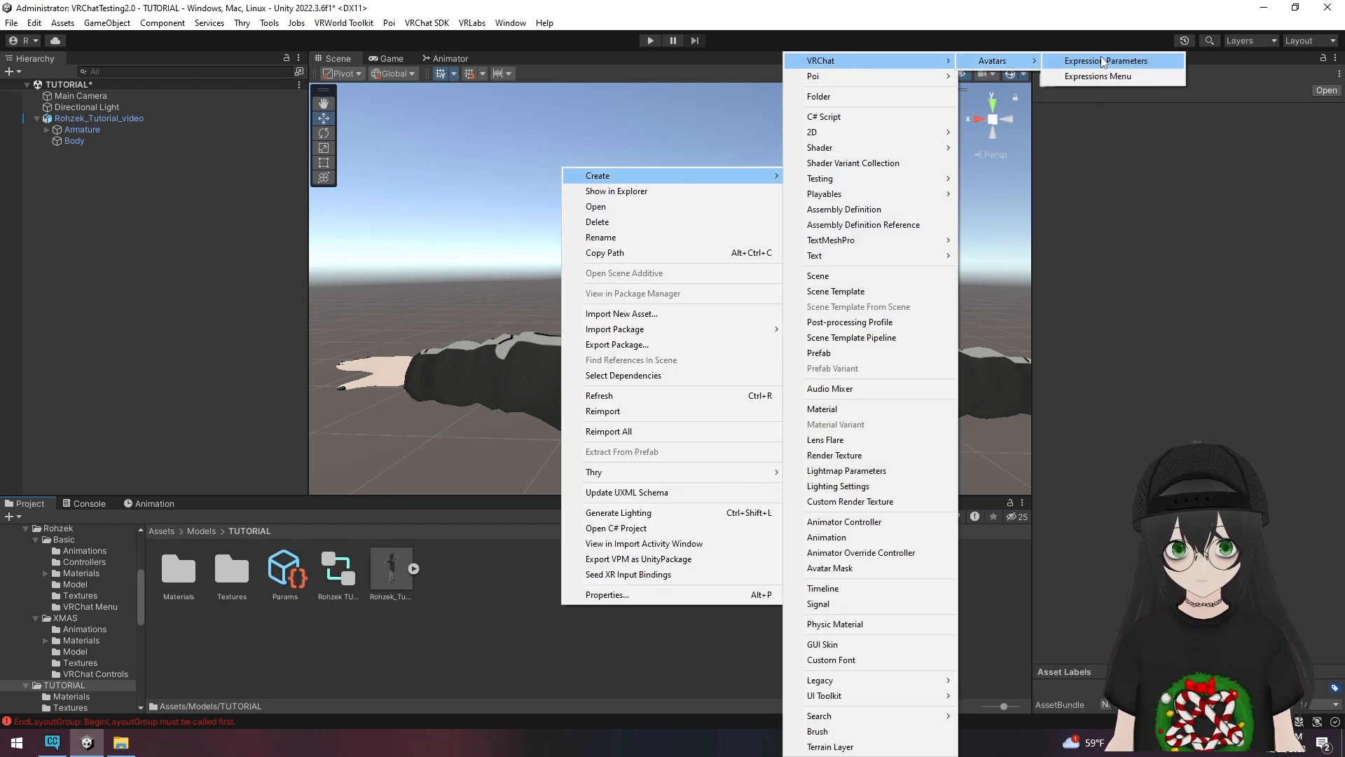
{"action": "left_click", "coordinate": [1114, 76]}
{"action": "type", "text": "MAin Menu"}
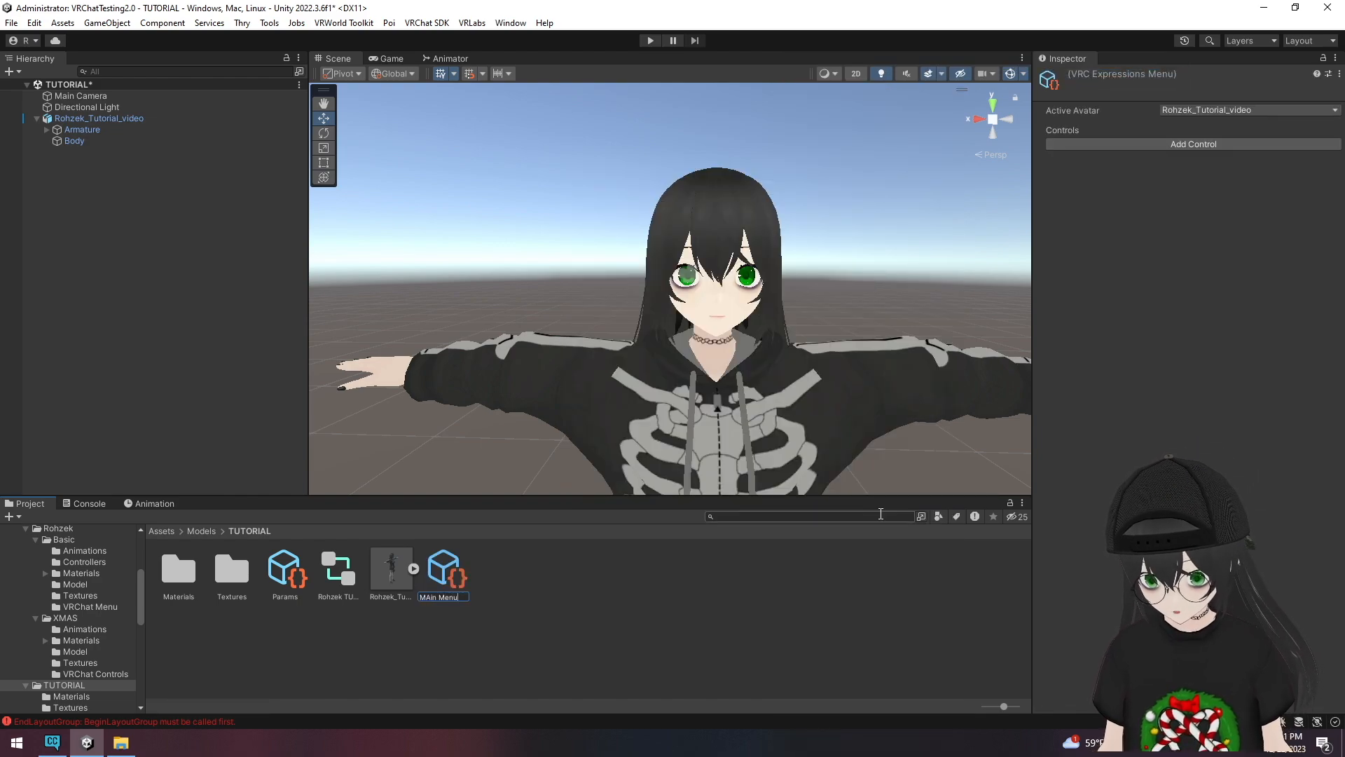
{"action": "key", "text": "Return"}
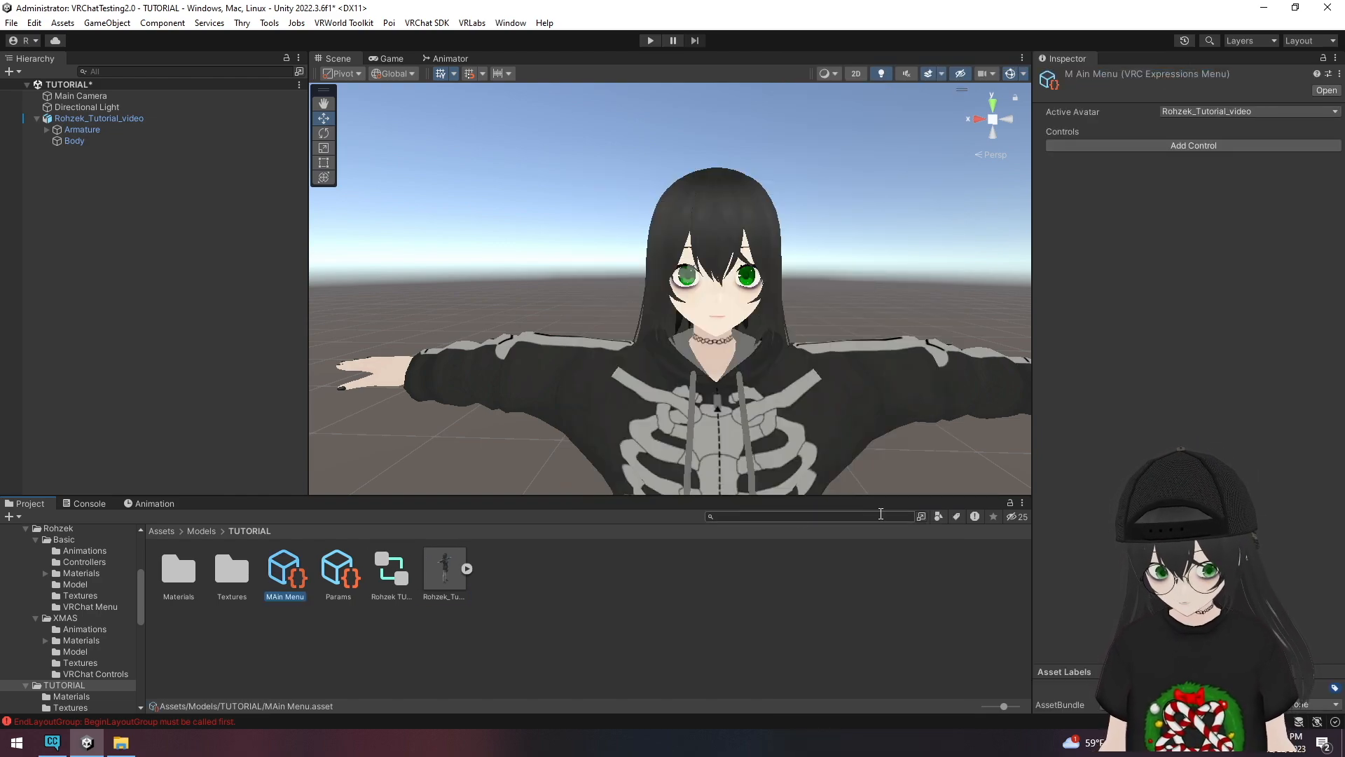
- Customize the avatar's Expressions with the MAin Menu and Params assets, and collapse Playable Layers
{"action": "left_click", "coordinate": [973, 363]}
{"action": "scroll", "coordinate": [1117, 612], "scroll_direction": "down", "scroll_amount": 3}
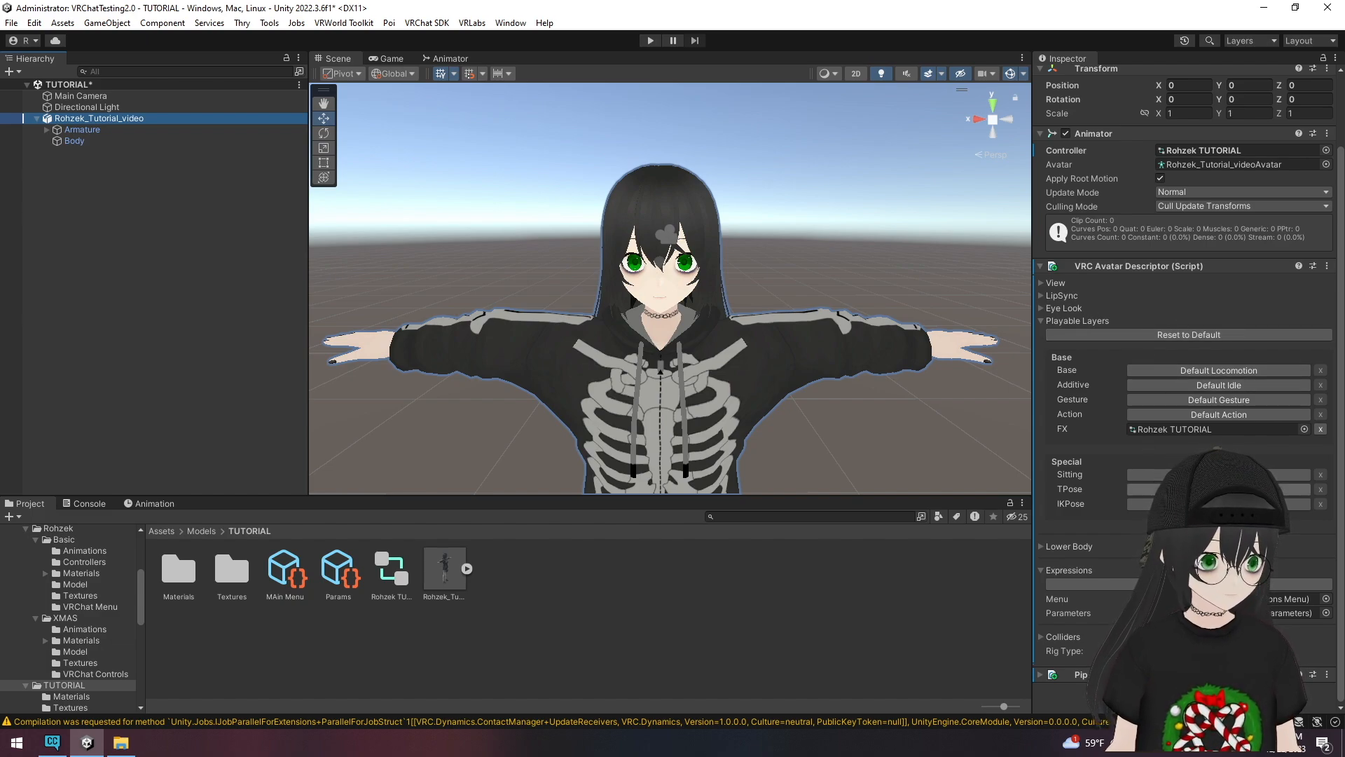
{"action": "left_click", "coordinate": [1041, 320]}
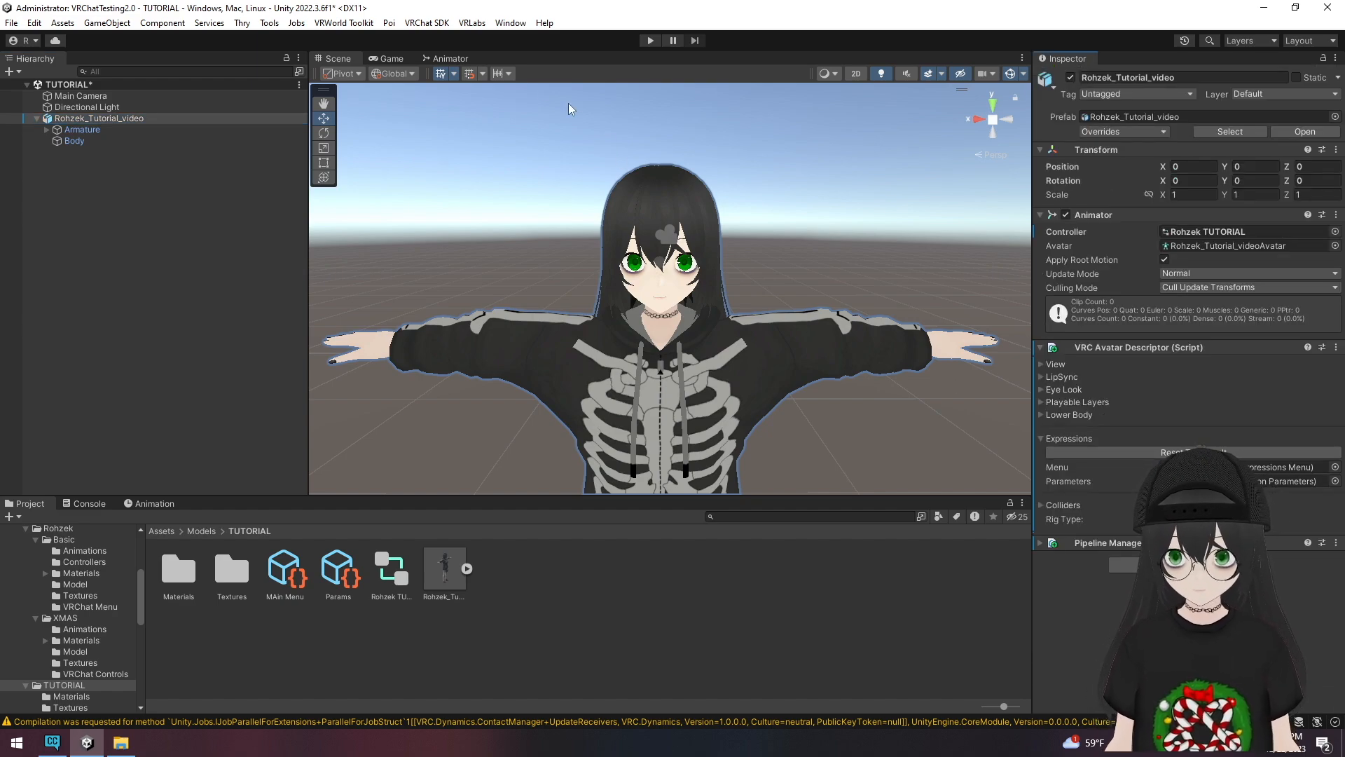
- Open the Builder page of the VRChat SDK control panel
{"action": "left_click", "coordinate": [424, 24]}
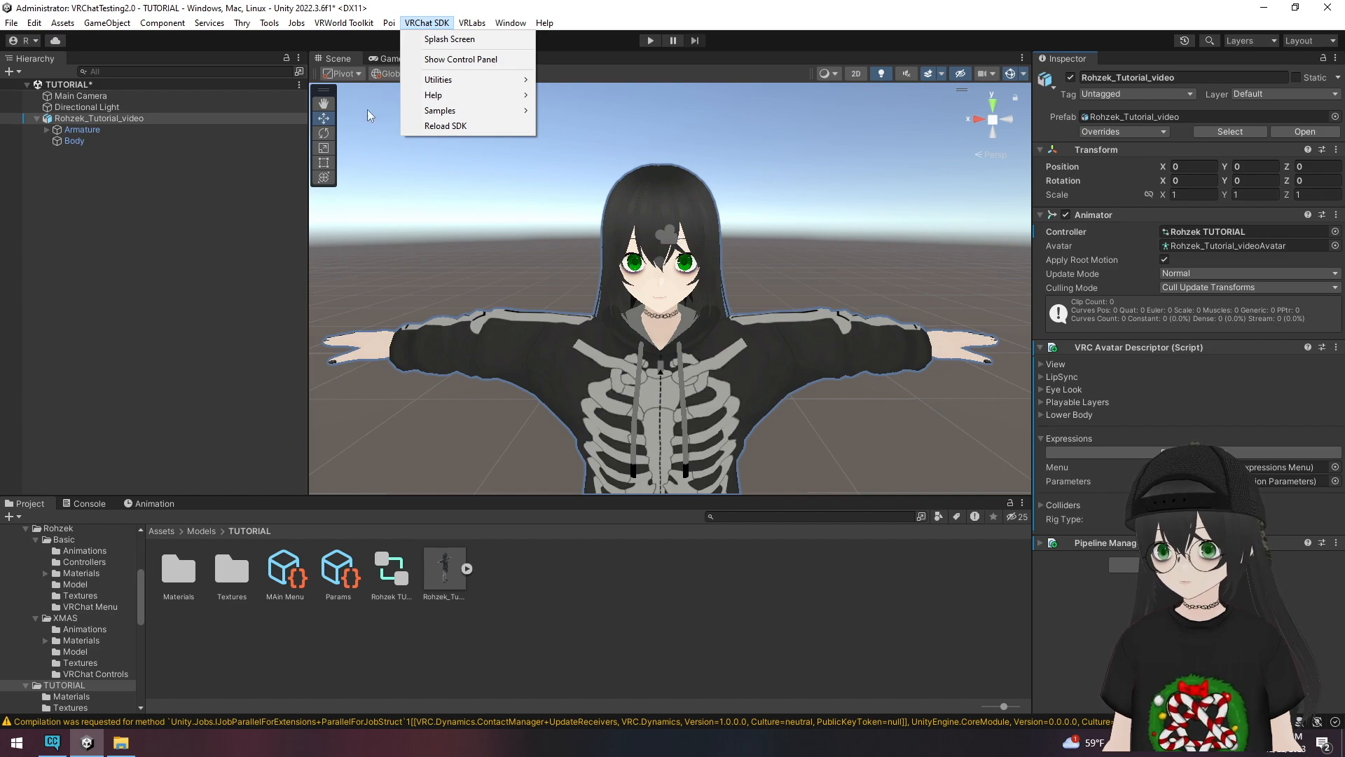
{"action": "left_click", "coordinate": [462, 59]}
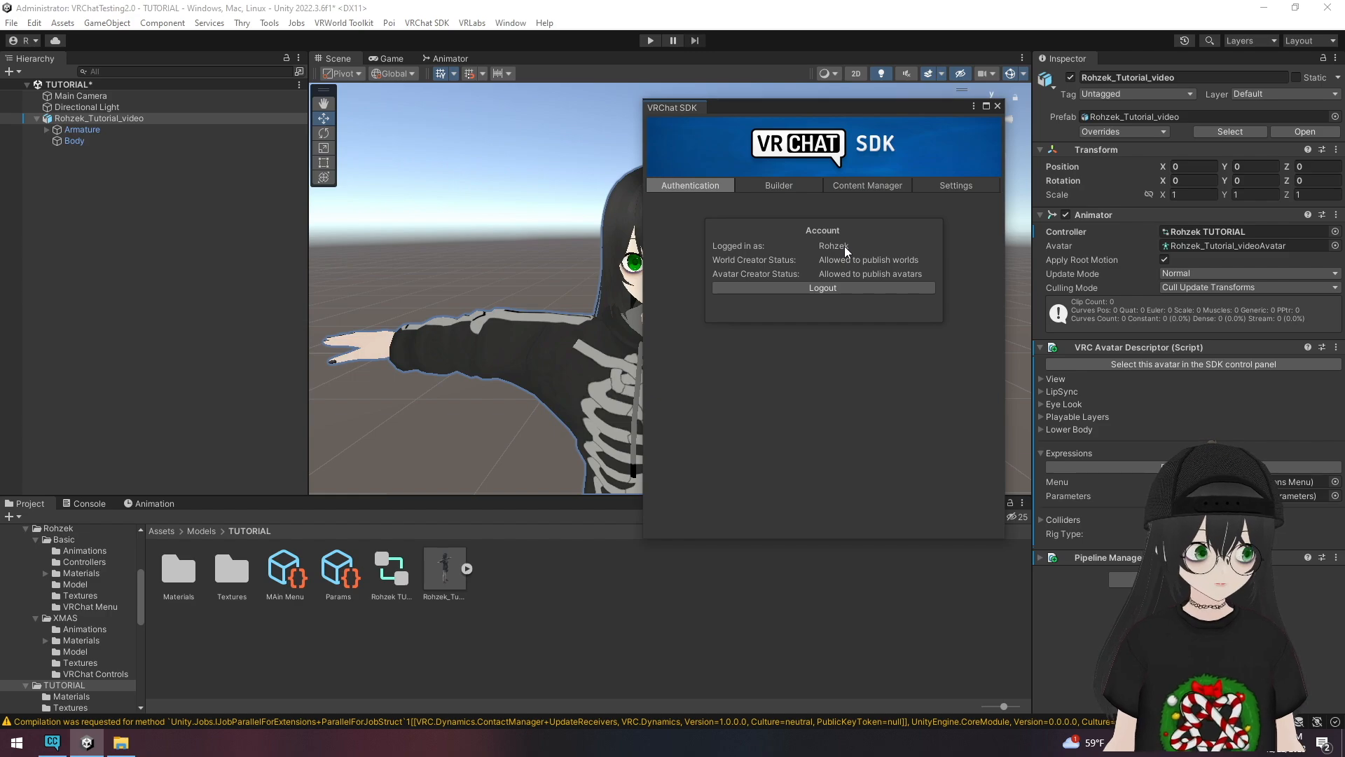
{"action": "left_click", "coordinate": [790, 187]}
- Fill in the avatar info with the name Tutorial Model, the description Fancy description and all five content warnings enabled
{"action": "left_click", "coordinate": [806, 236]}
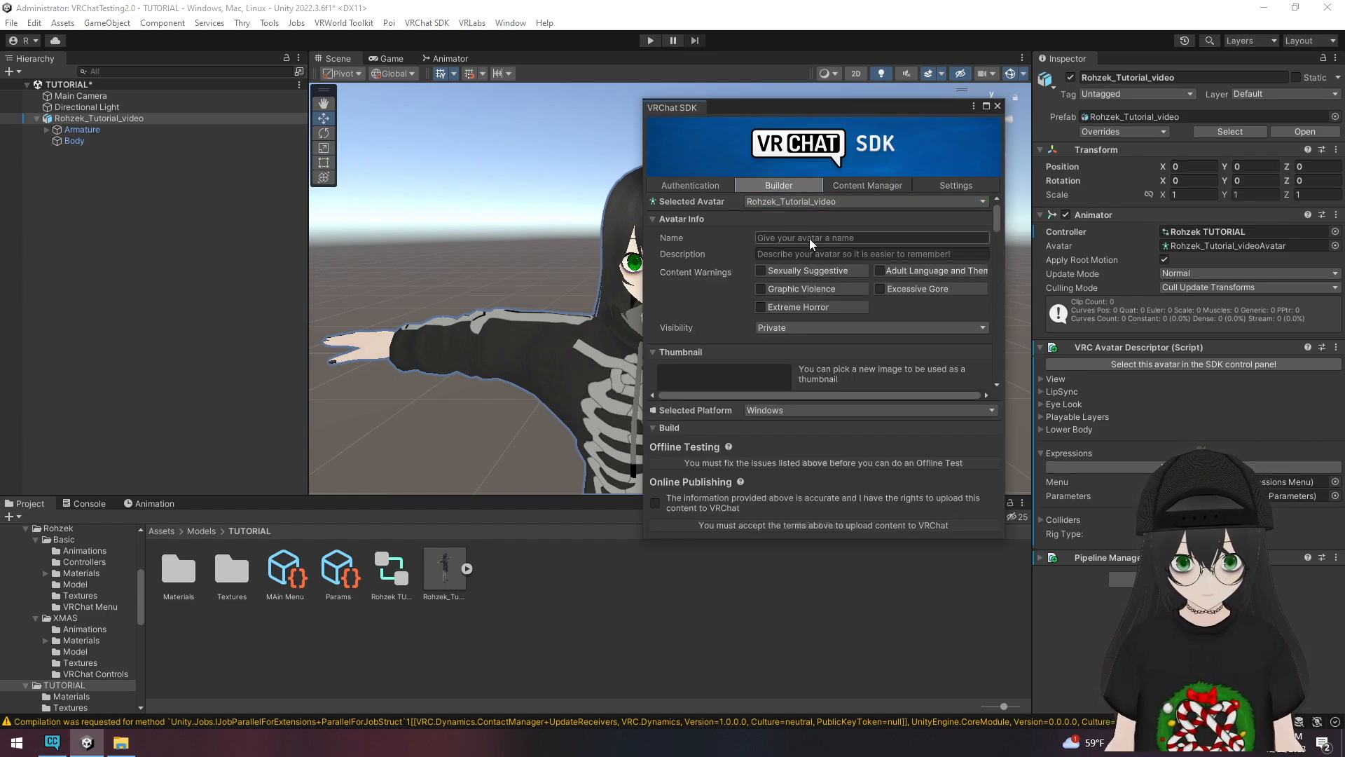
{"action": "type", "text": "Tutorial"}
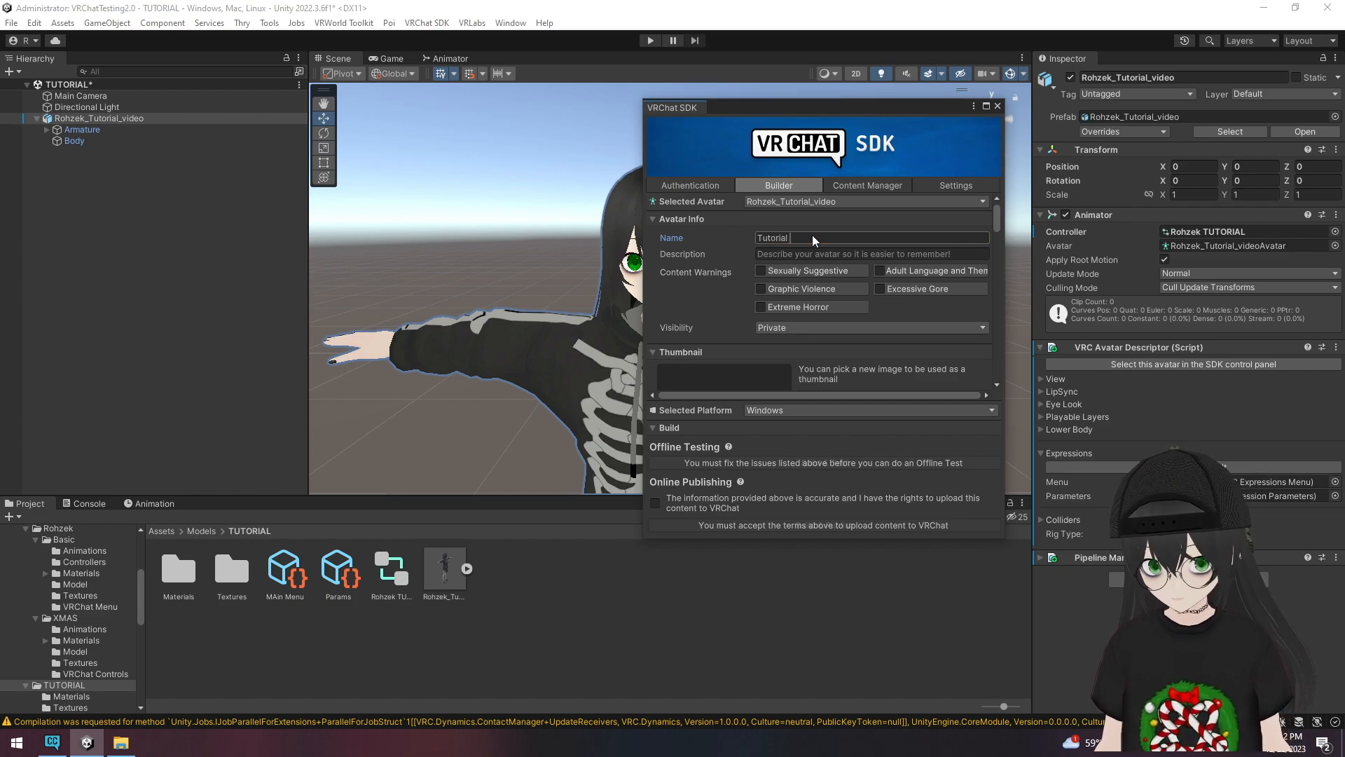
{"action": "type", "text": " Mode"}
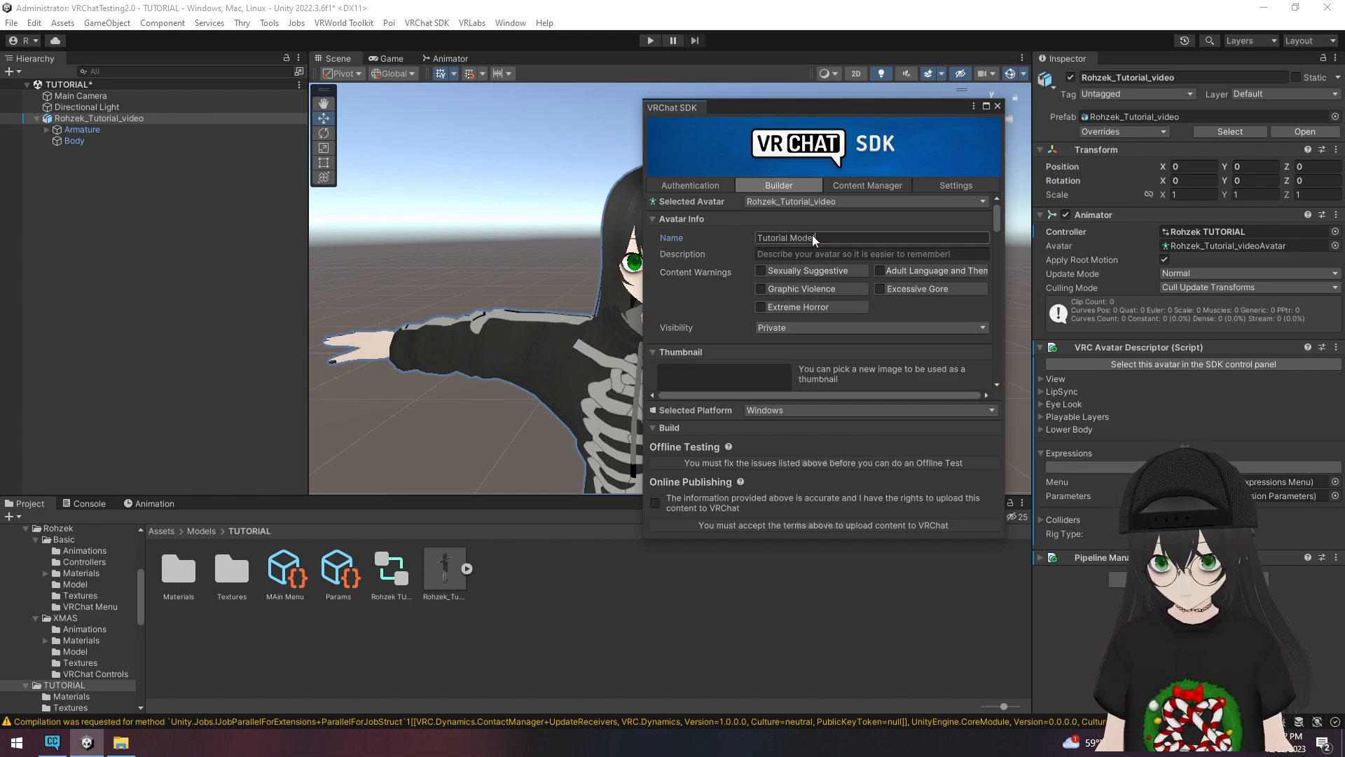
{"action": "type", "text": "l"}
{"action": "left_click", "coordinate": [827, 251]}
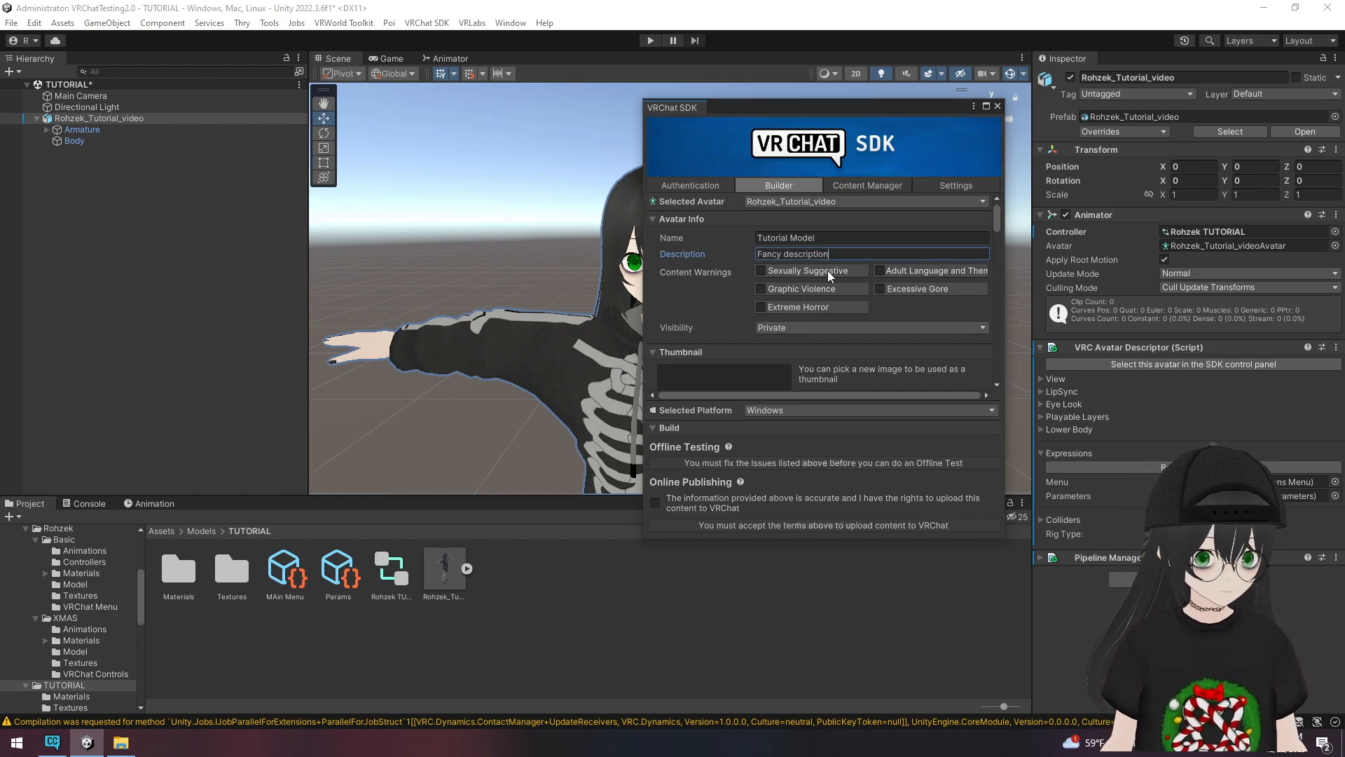
{"action": "left_click", "coordinate": [827, 270]}
{"action": "left_click", "coordinate": [827, 289]}
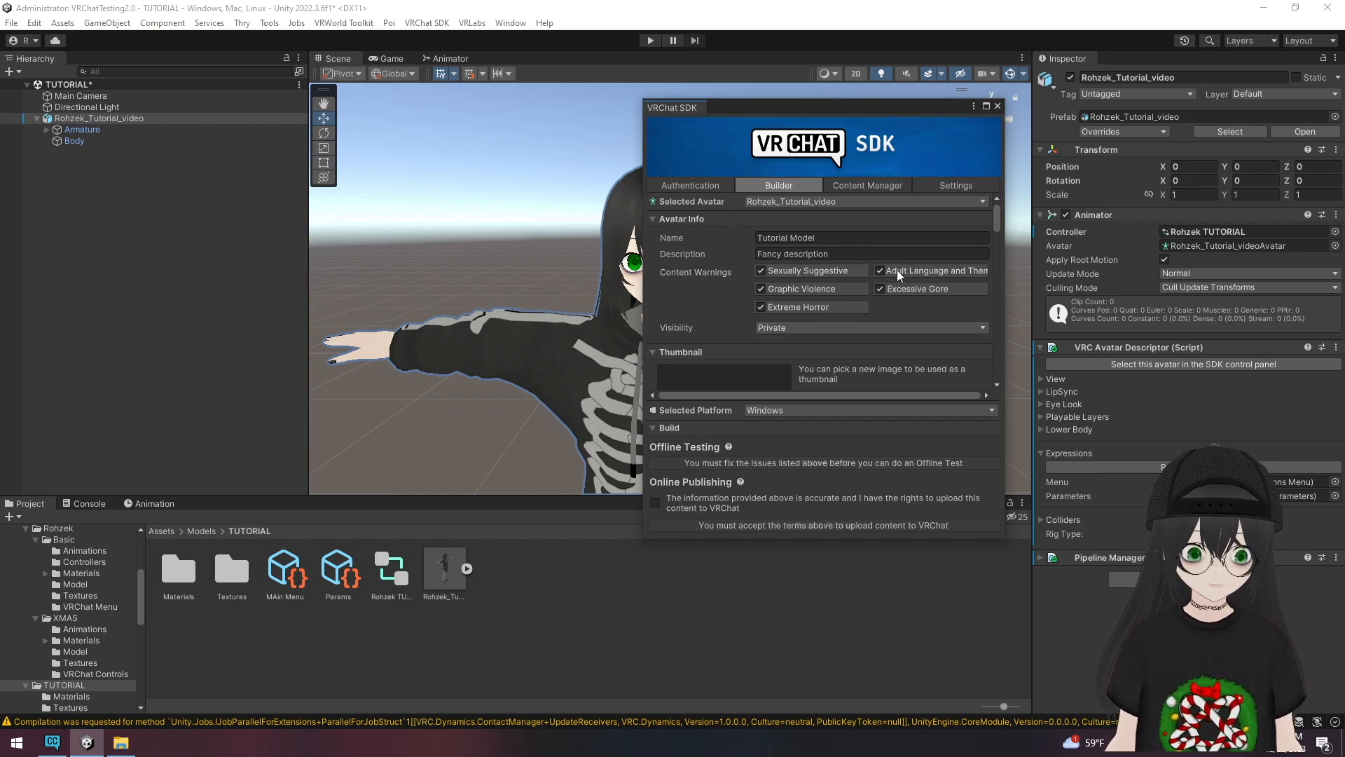
- Capture the avatar's thumbnail from a front view of the scene with Fill Background enabled
{"action": "scroll", "coordinate": [897, 271], "scroll_direction": "down", "scroll_amount": 3}
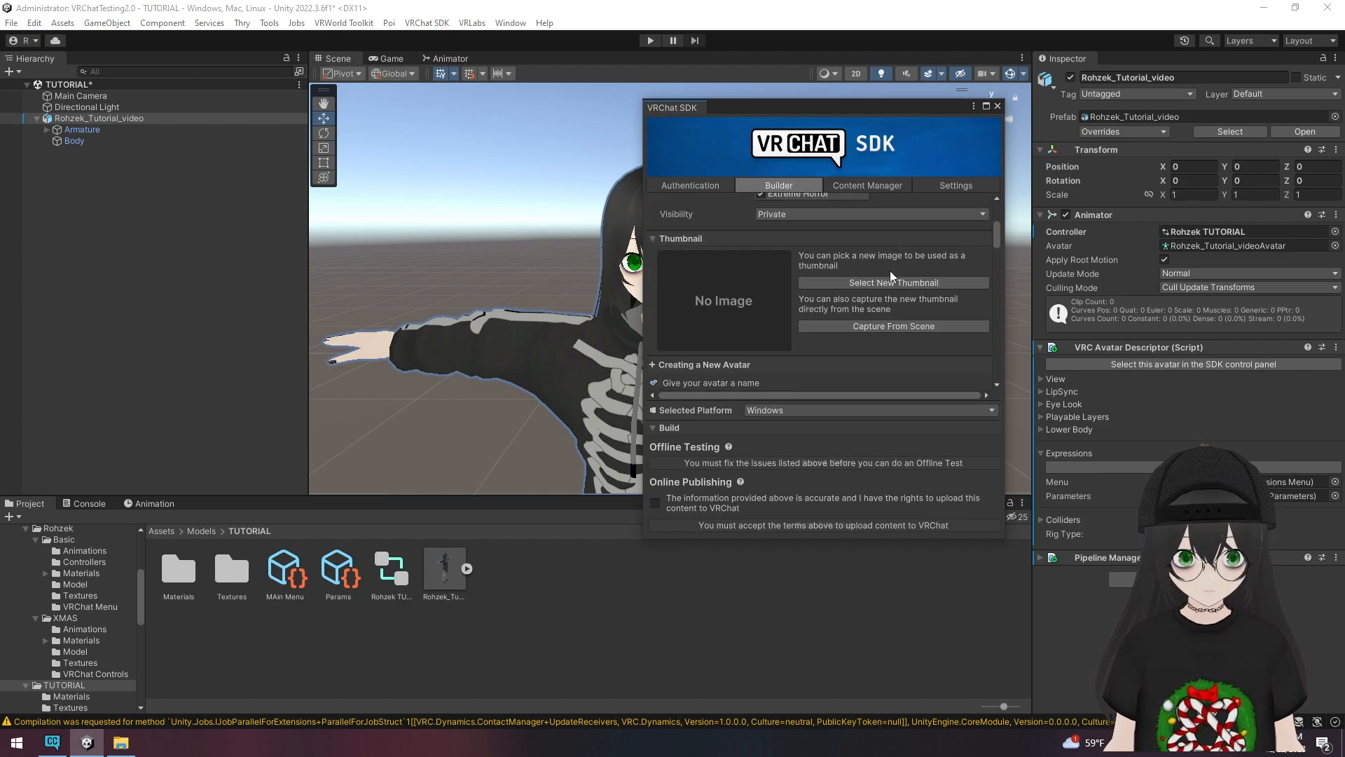
{"action": "left_click", "coordinate": [855, 325]}
{"action": "left_click_drag", "start_coordinate": [827, 112], "coordinate": [1056, 104]}
{"action": "mouse_move", "coordinate": [652, 289]}
{"action": "right_mouse_down"}
{"action": "mouse_move", "coordinate": [670, 312]}
{"action": "mouse_move", "coordinate": [643, 246]}
{"action": "mouse_move", "coordinate": [664, 474]}
{"action": "mouse_move", "coordinate": [658, 247]}
{"action": "mouse_move", "coordinate": [663, 304]}
{"action": "right_mouse_up"}
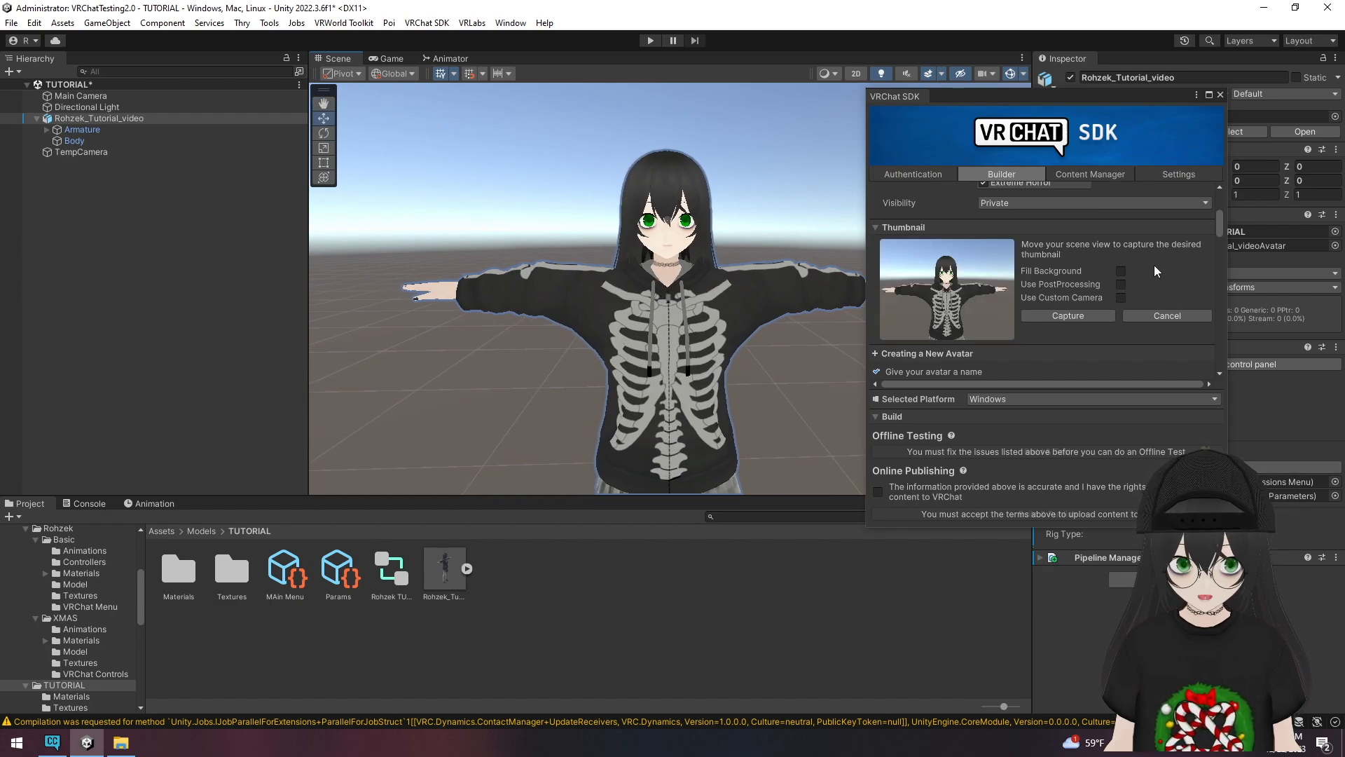
{"action": "left_click", "coordinate": [1121, 271]}
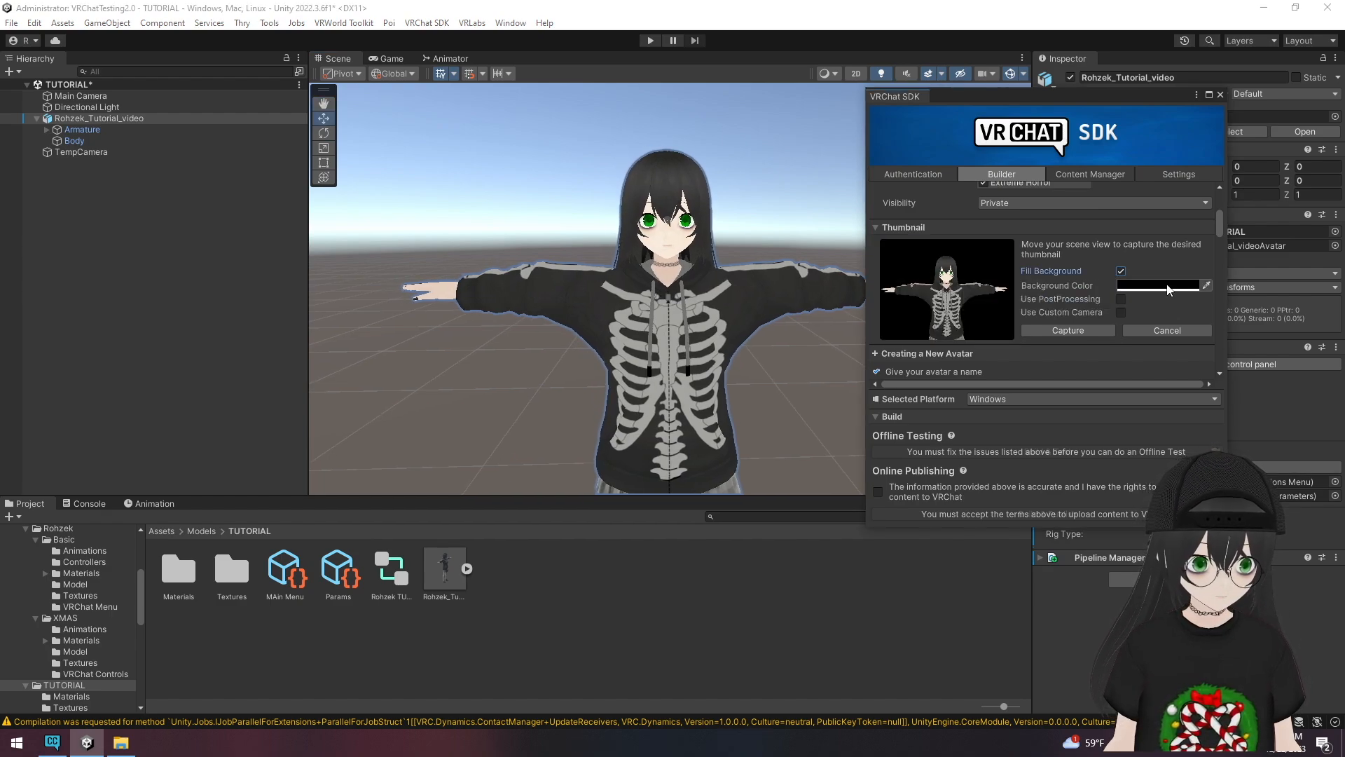
{"action": "left_click", "coordinate": [1102, 330]}
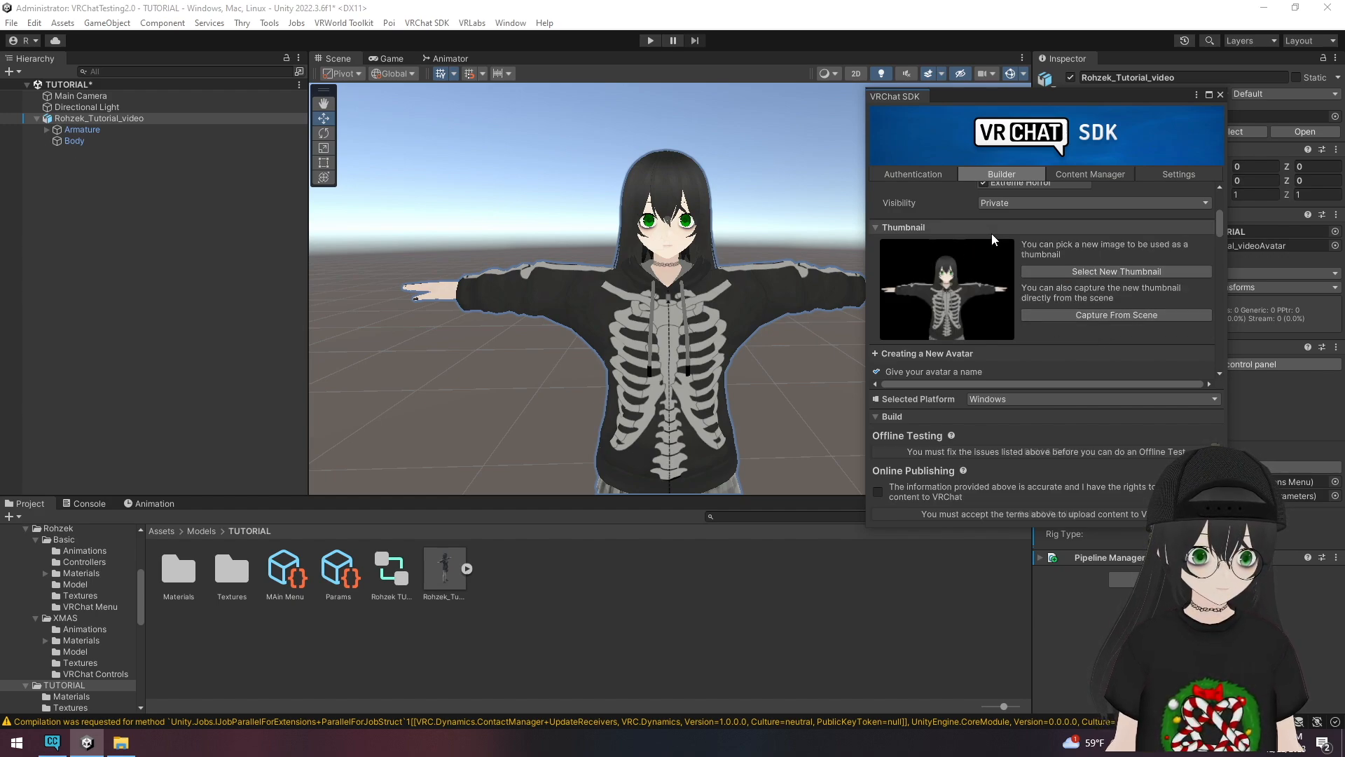
- Auto-fix the validation errors for mesh Read/Write, Legacy Blendshape Normals and Streaming Mip Maps
{"action": "scroll", "coordinate": [991, 233], "scroll_direction": "down", "scroll_amount": 5}
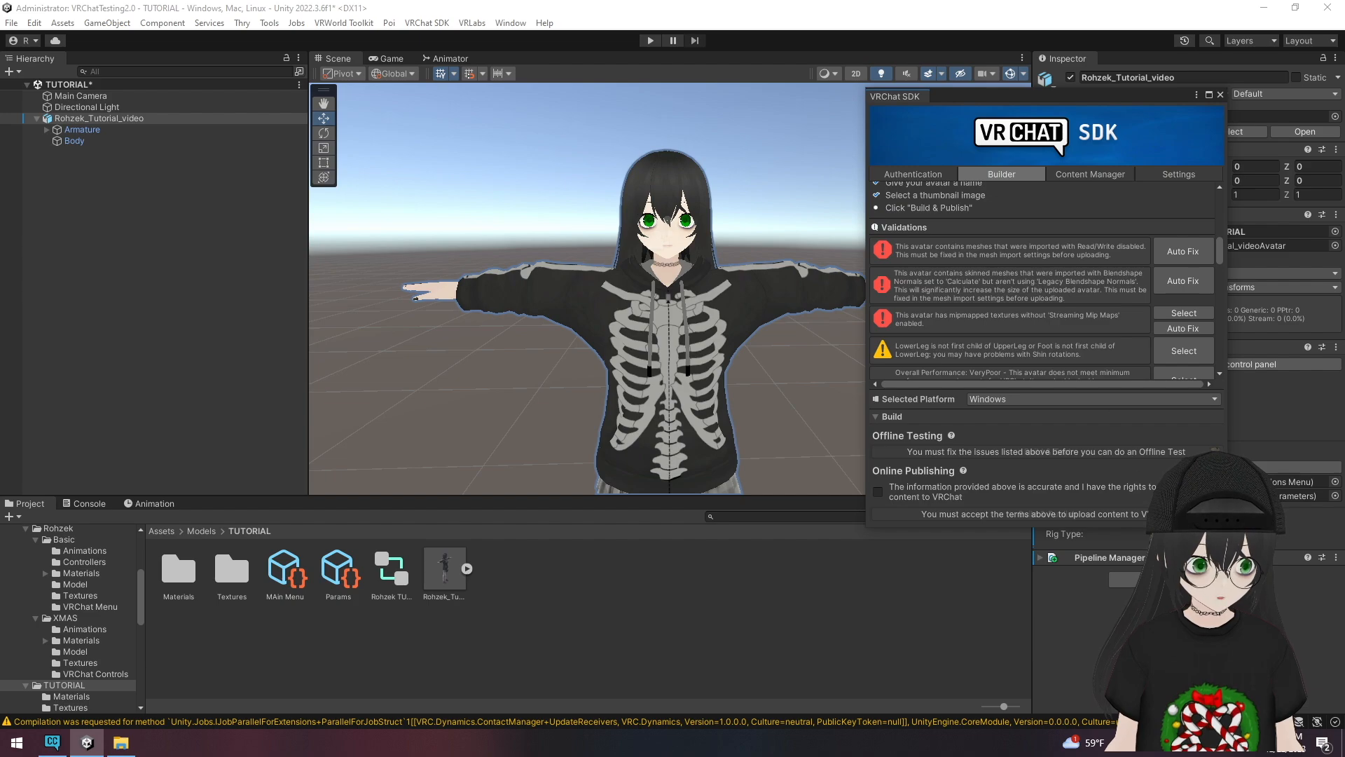
{"action": "left_click_drag", "start_coordinate": [1146, 387], "coordinate": [1146, 543]}
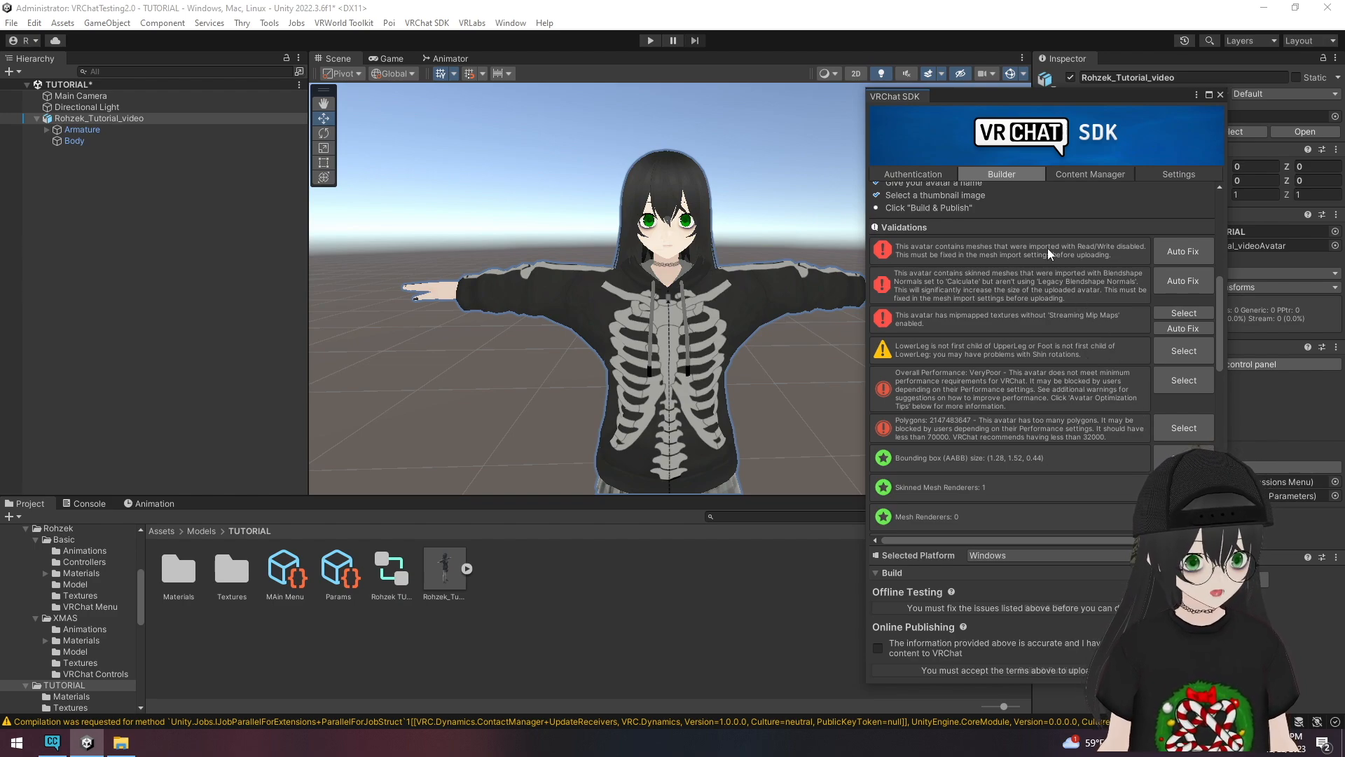
{"action": "left_click", "coordinate": [1183, 251]}
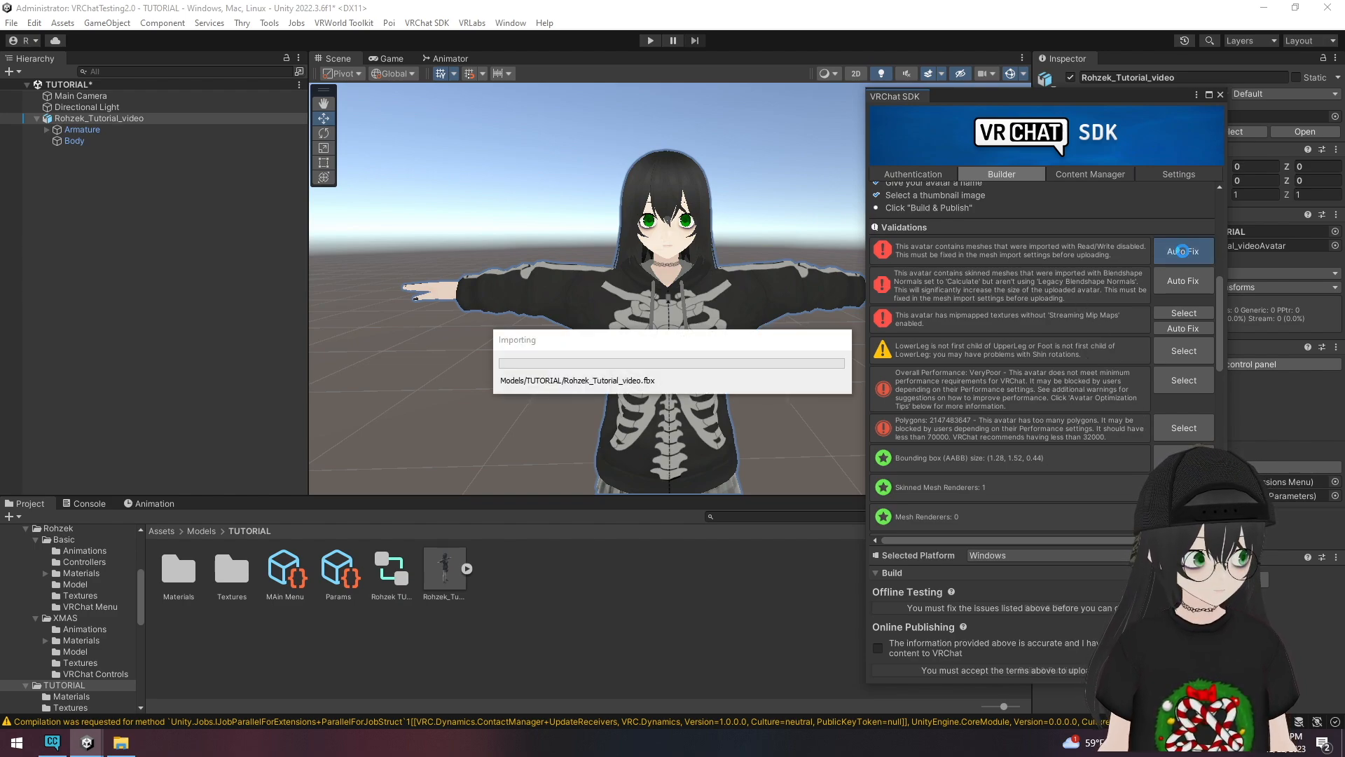
{"action": "left_click", "coordinate": [1183, 251]}
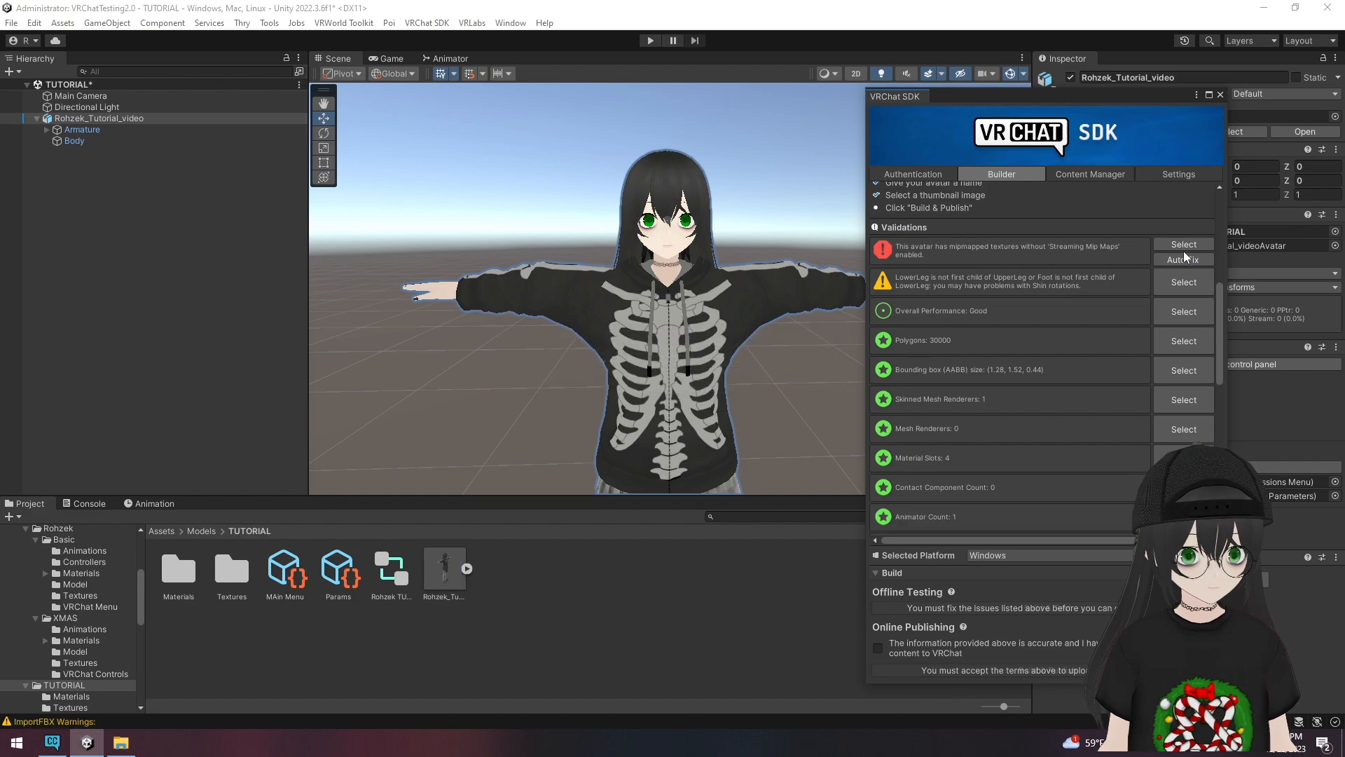
{"action": "left_click", "coordinate": [1184, 258]}
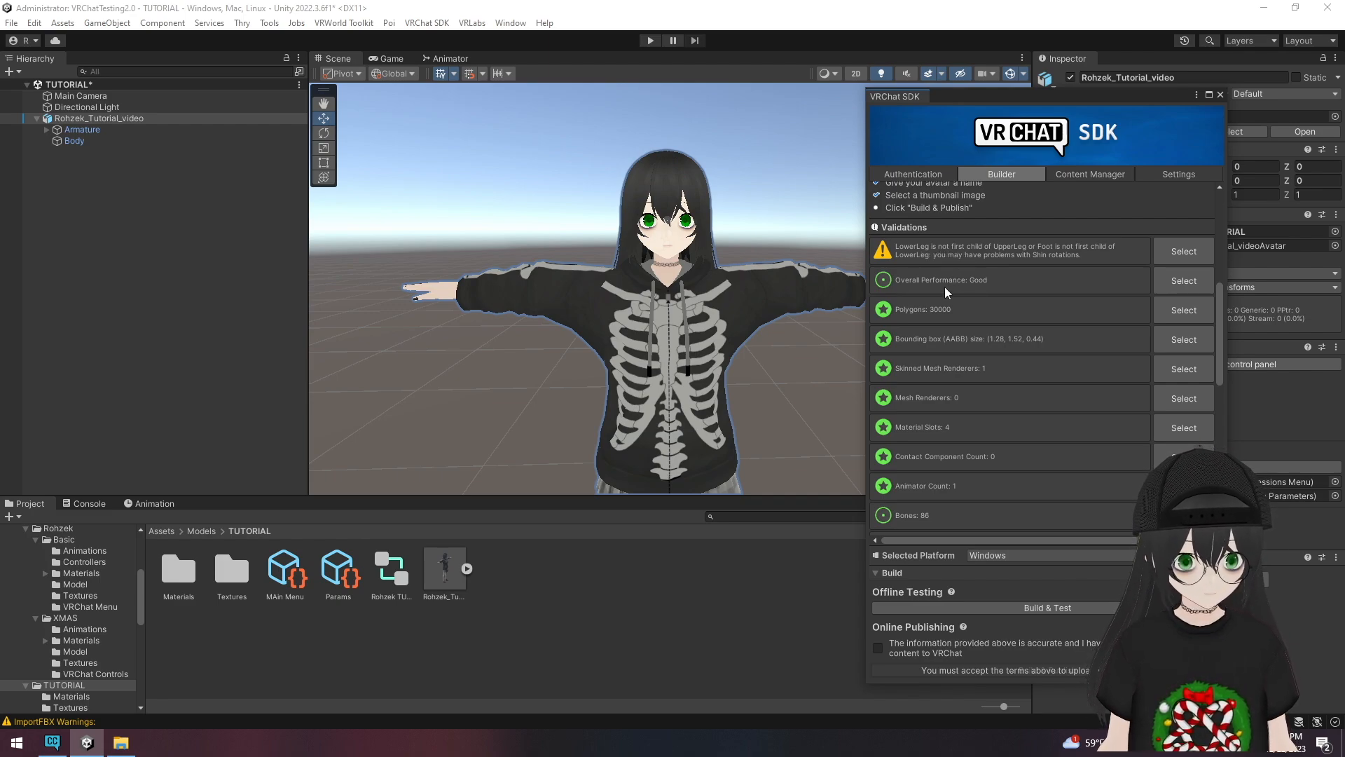
- Review the avatar's validation results, from overall performance and bone count down to texture memory usage
{"action": "scroll", "coordinate": [943, 290], "scroll_direction": "down", "scroll_amount": 1}
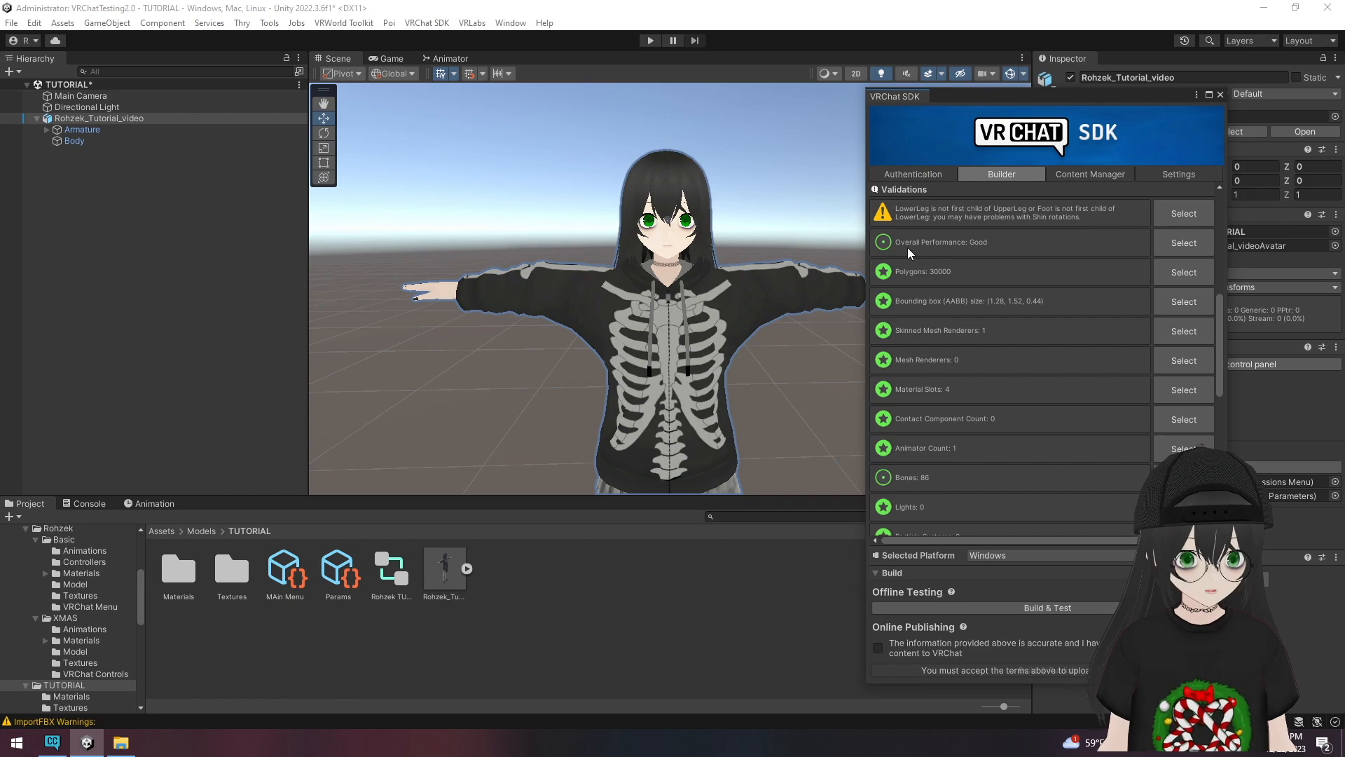
{"action": "scroll", "coordinate": [977, 252], "scroll_direction": "down", "scroll_amount": 1}
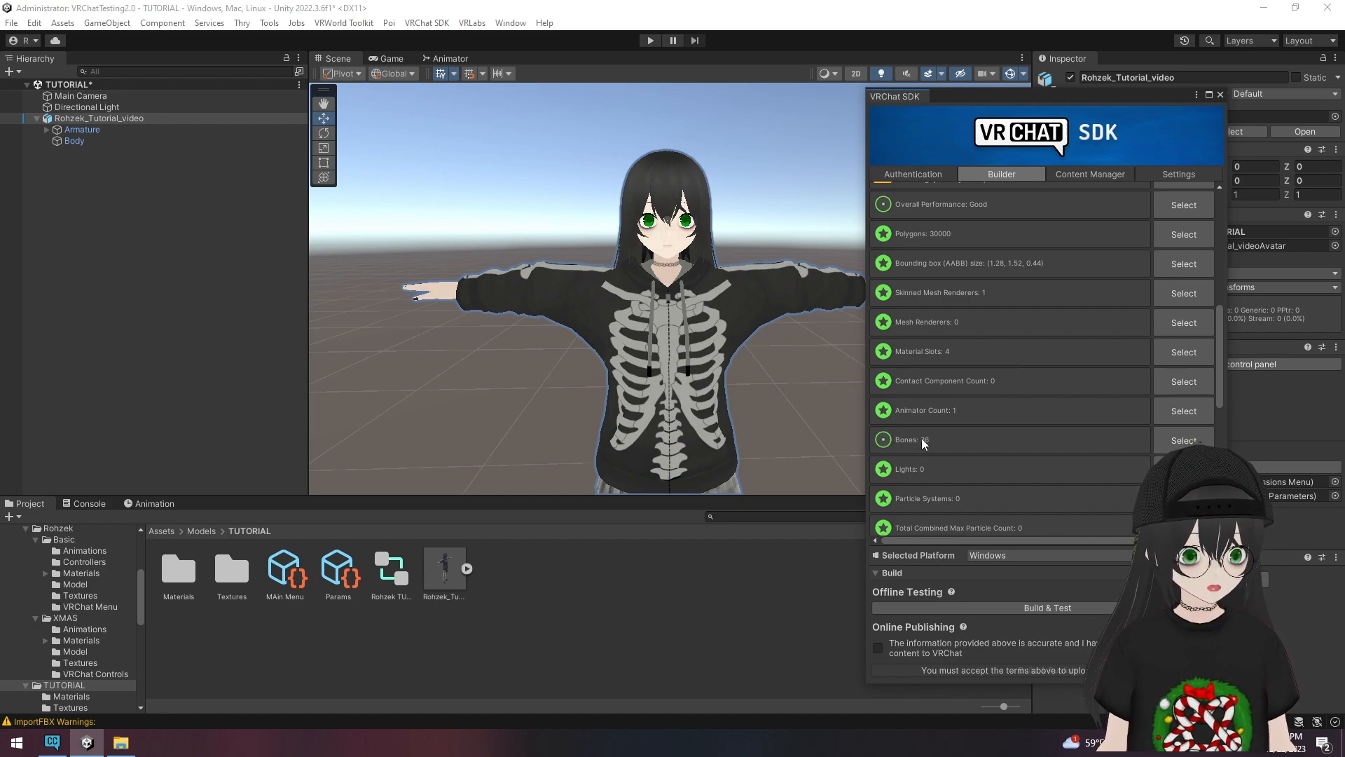
{"action": "scroll", "coordinate": [967, 434], "scroll_direction": "up", "scroll_amount": 3}
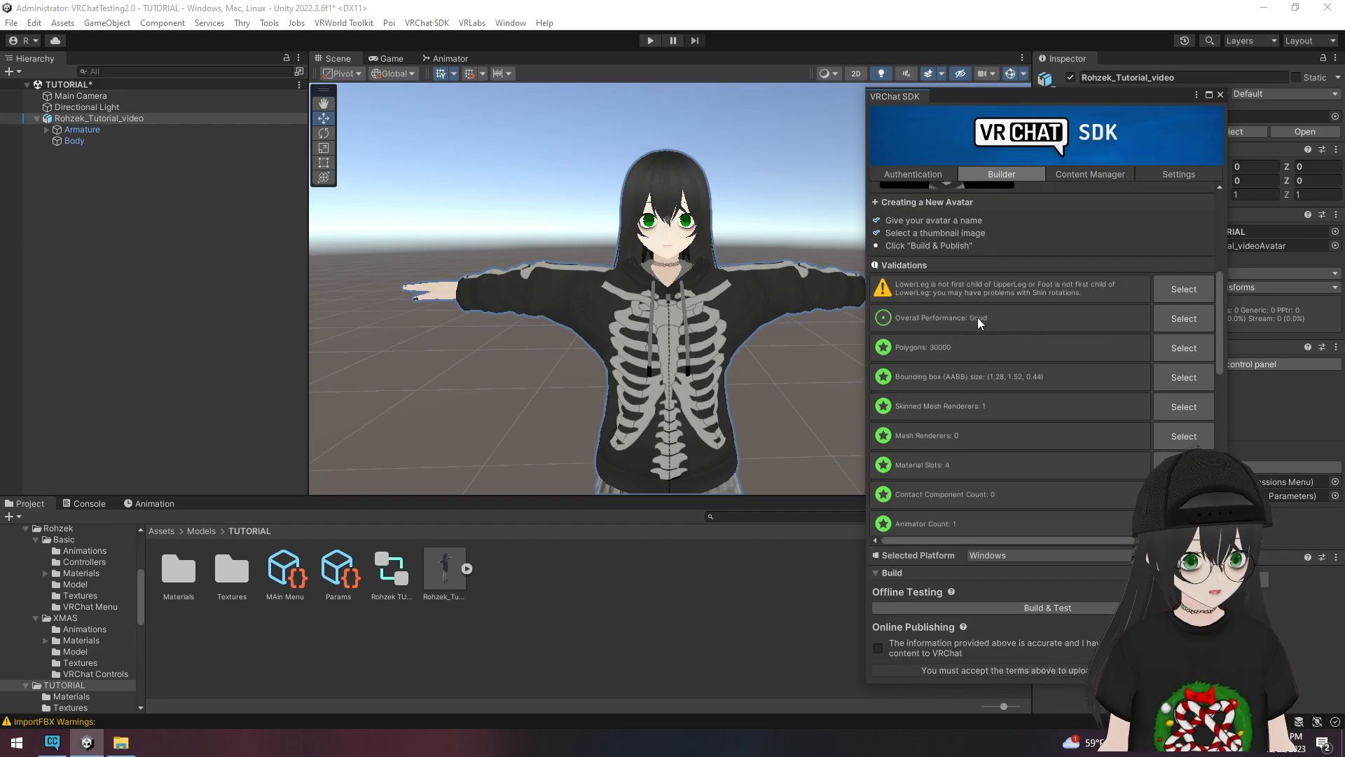
{"action": "scroll", "coordinate": [995, 321], "scroll_direction": "down", "scroll_amount": 15}
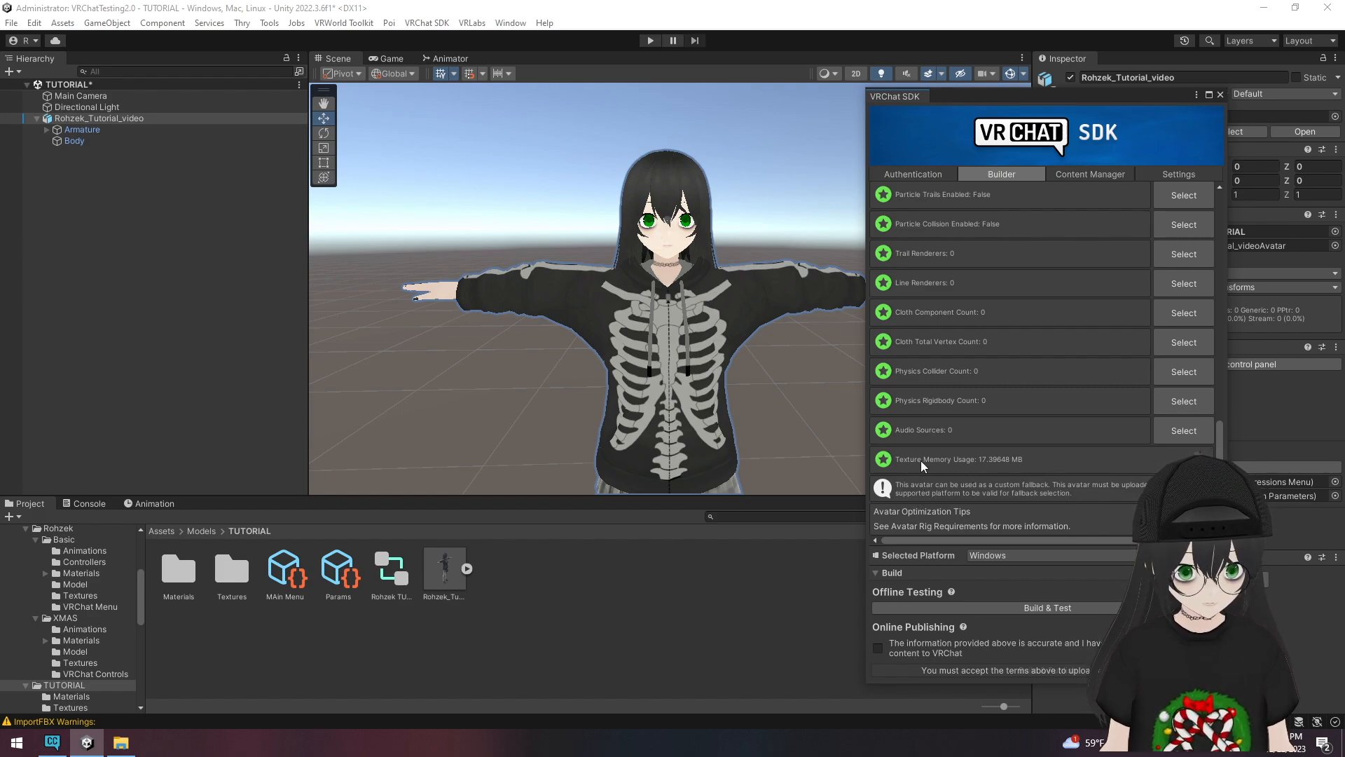
- Check the Show All Avatar Performance Details options in the SDK settings and return to the Builder page
{"action": "left_click", "coordinate": [1179, 174]}
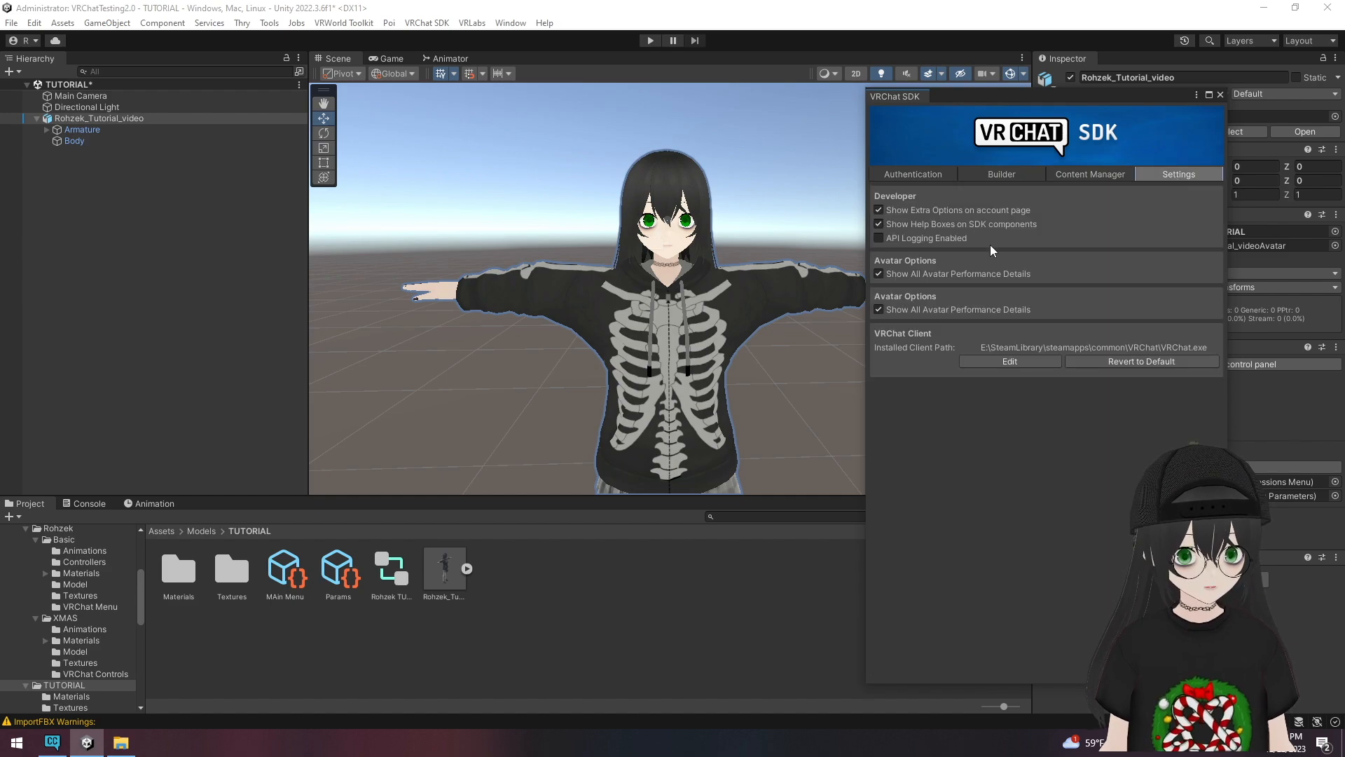
{"action": "left_click", "coordinate": [1000, 173]}
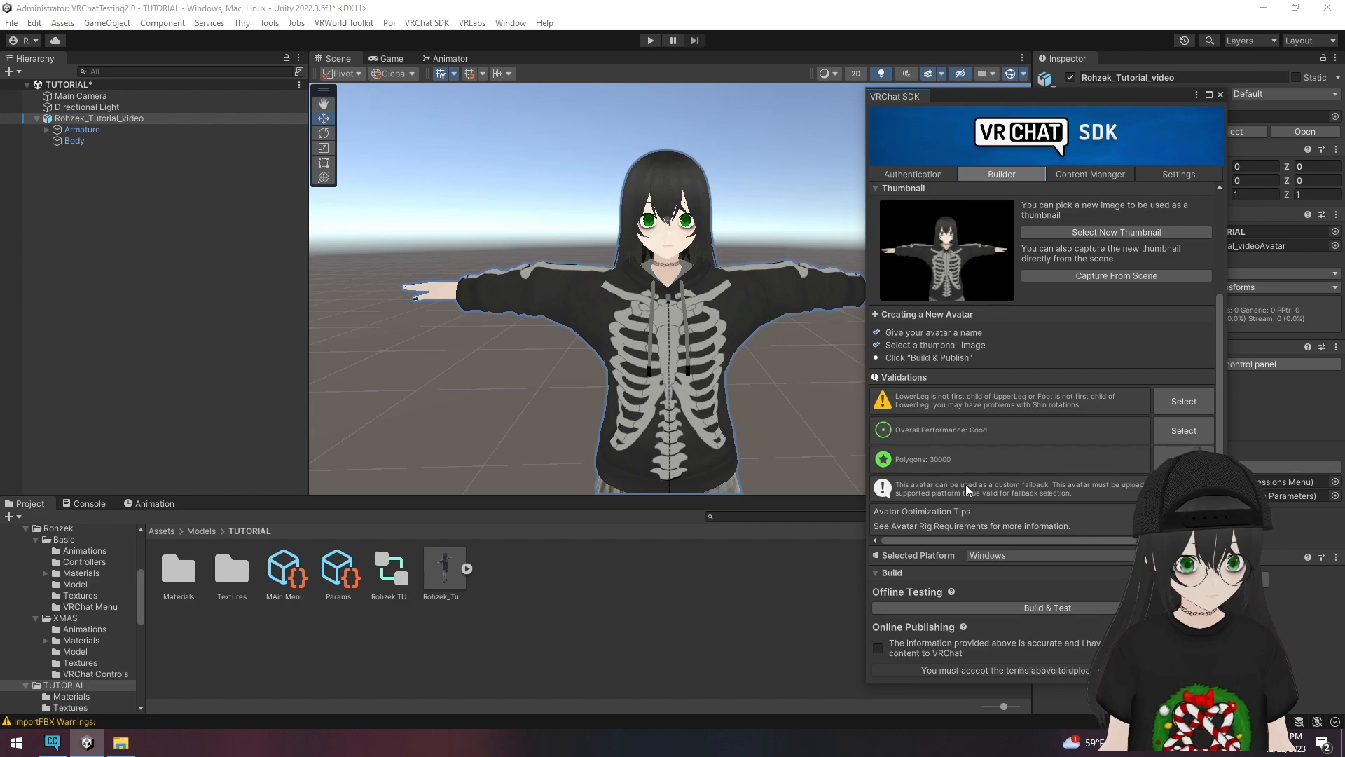
{"action": "left_click", "coordinate": [1162, 187]}
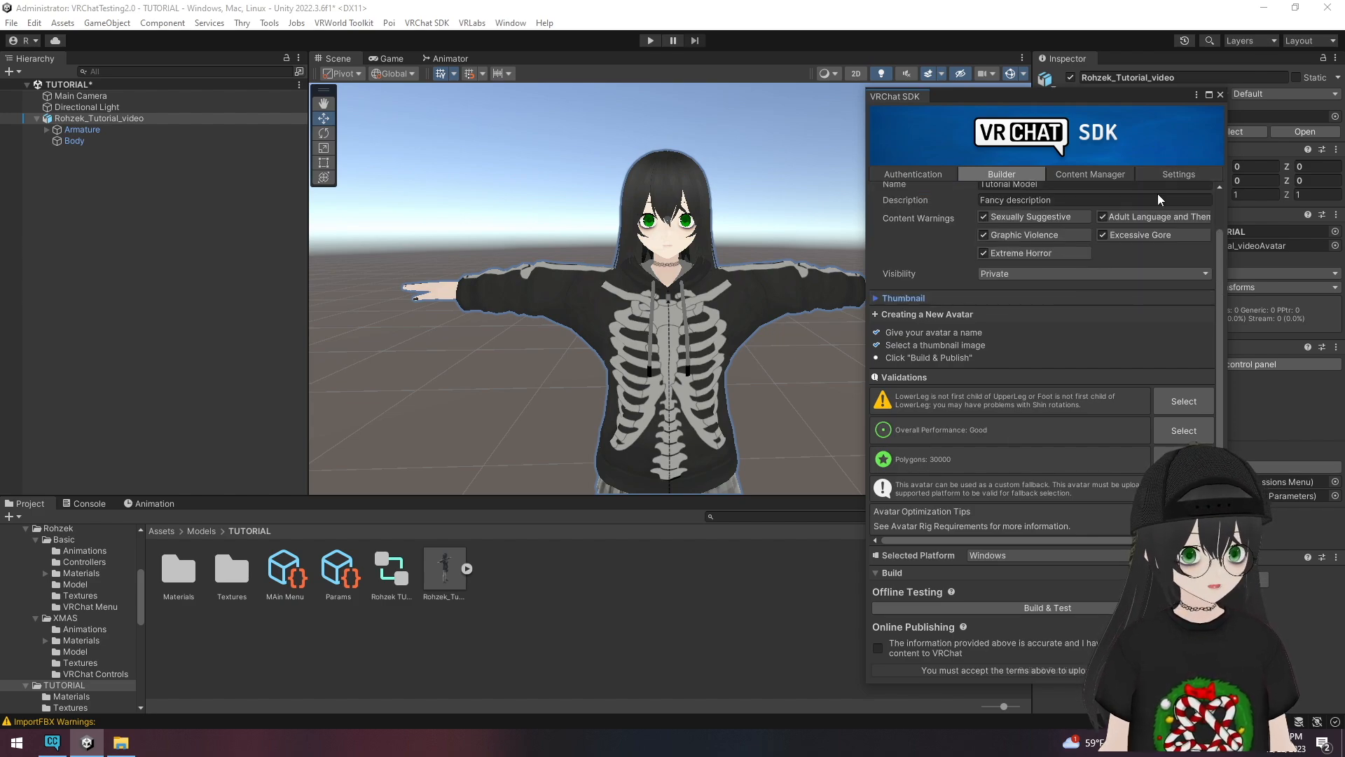
{"action": "left_click", "coordinate": [1160, 178]}
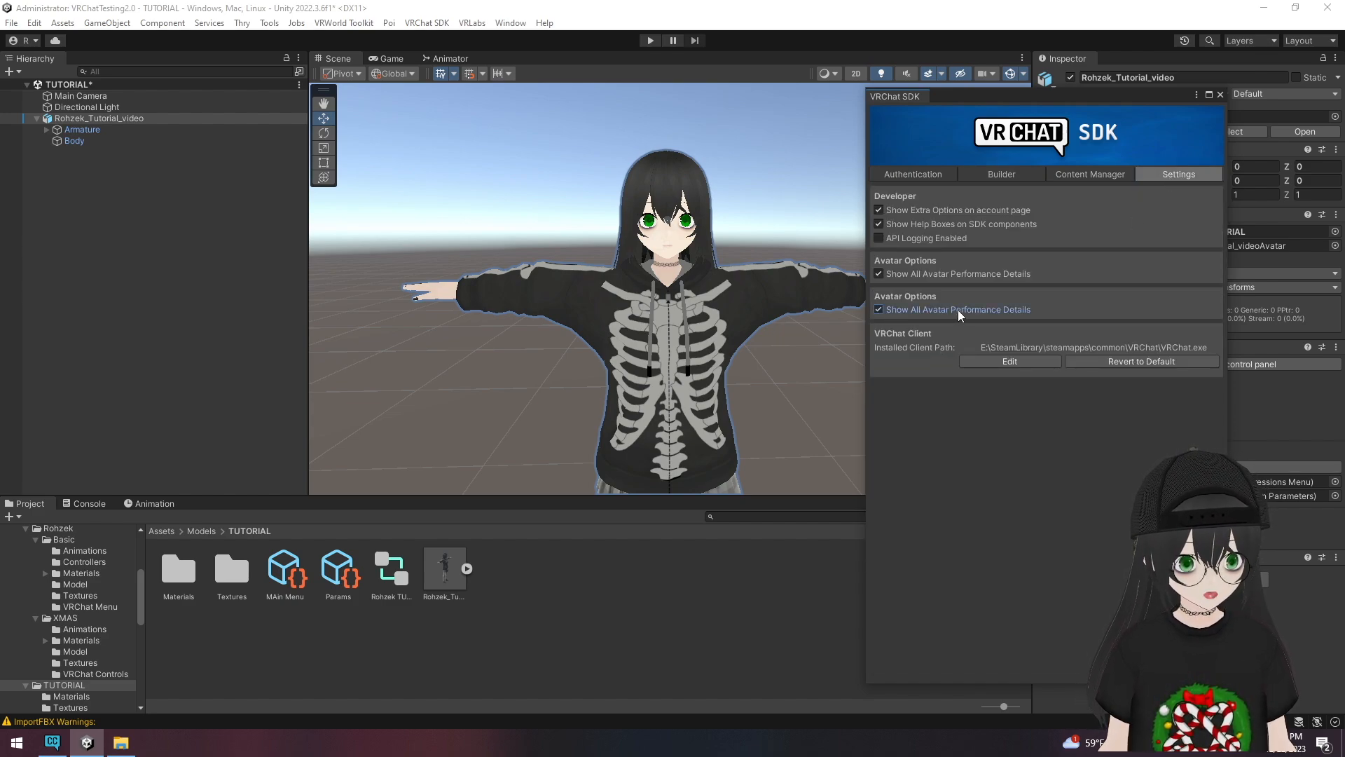
{"action": "left_click", "coordinate": [1015, 176]}
- Examine the complete list of avatar performance details in the Builder's validations once more
{"action": "scroll", "coordinate": [919, 303], "scroll_direction": "down", "scroll_amount": 3}
{"action": "scroll", "coordinate": [919, 302], "scroll_direction": "down", "scroll_amount": 10}
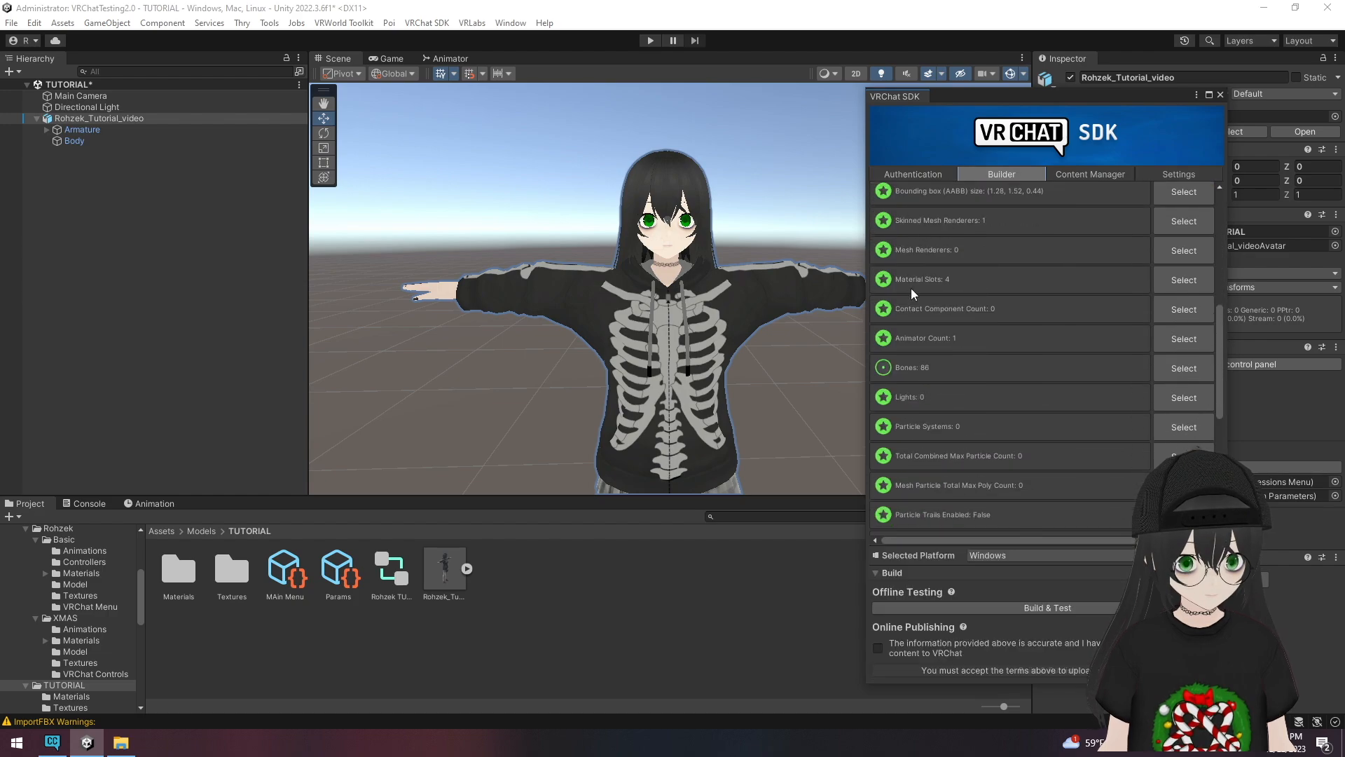
{"action": "scroll", "coordinate": [931, 407], "scroll_direction": "up", "scroll_amount": 10}
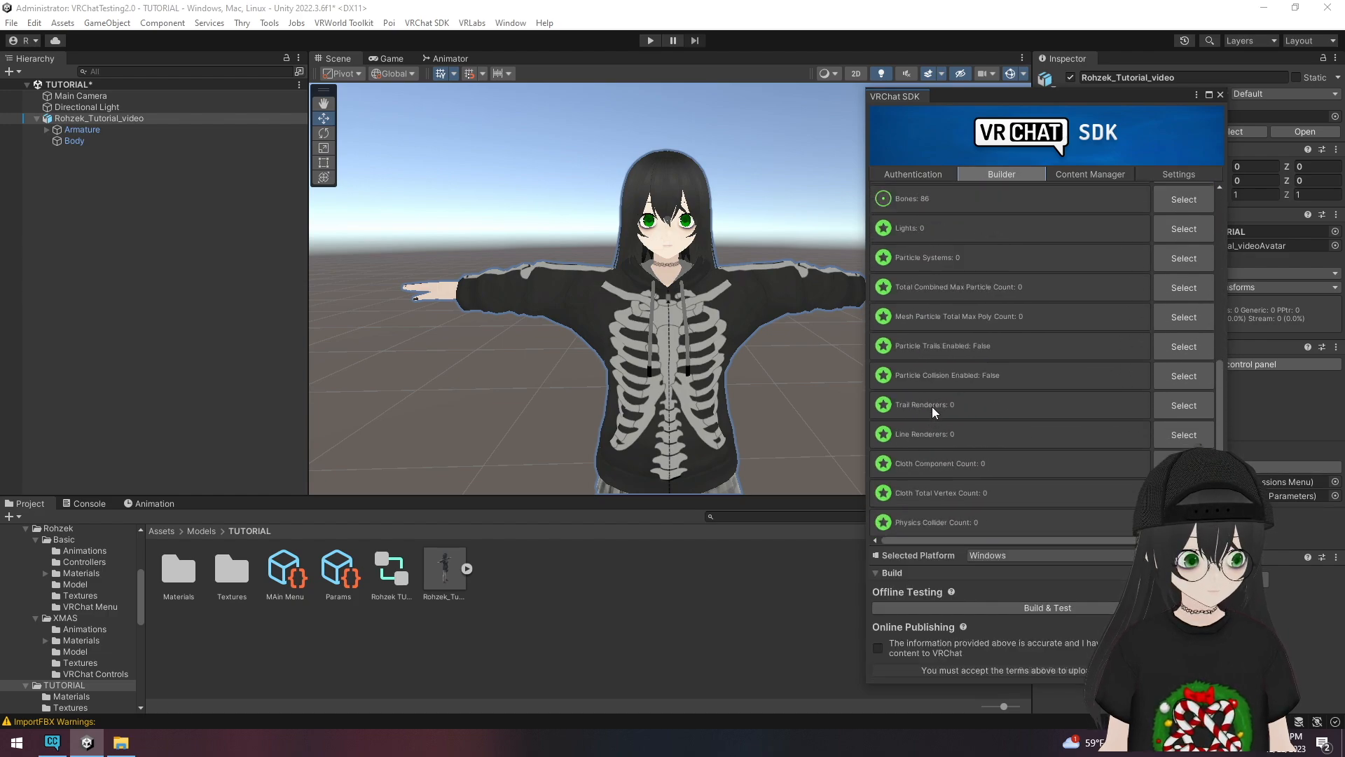
{"action": "scroll", "coordinate": [930, 396], "scroll_direction": "up", "scroll_amount": 2}
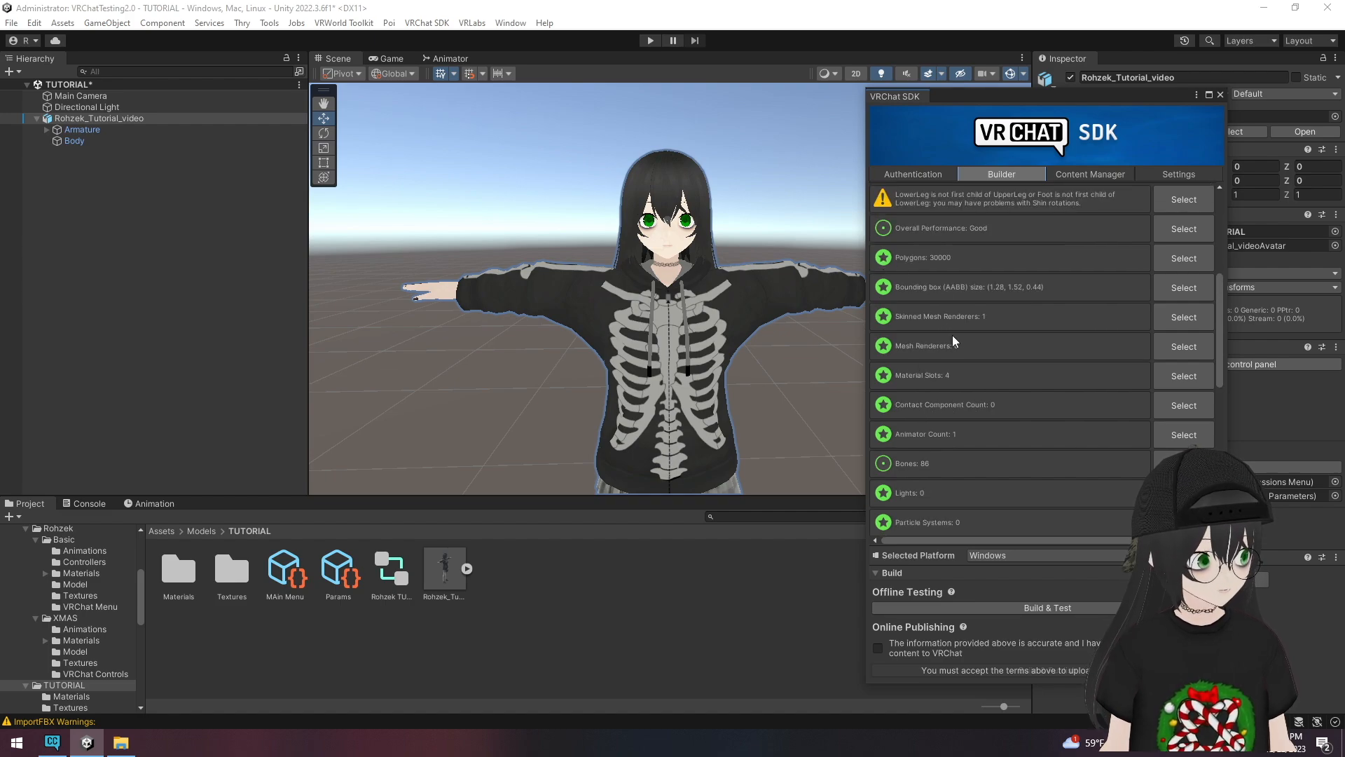
{"action": "scroll", "coordinate": [952, 335], "scroll_direction": "down", "scroll_amount": 5}
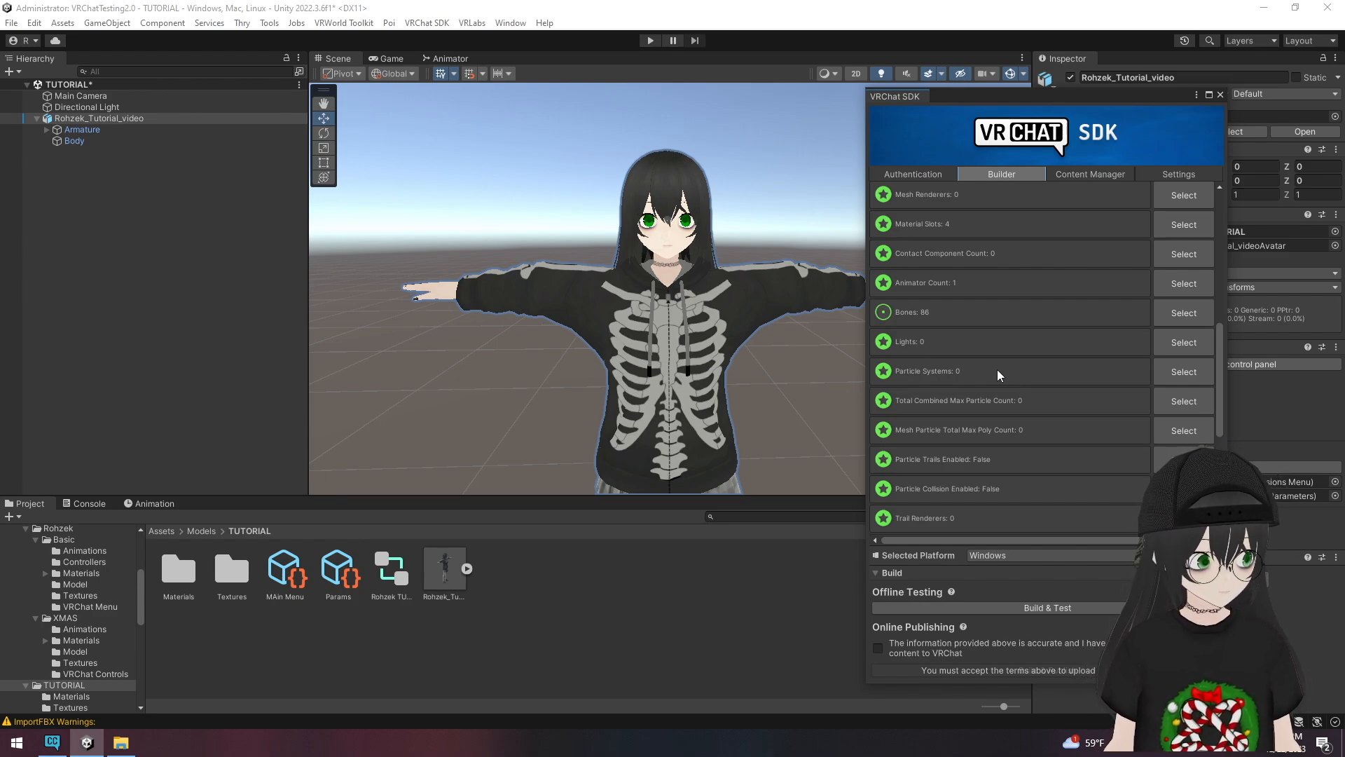
{"action": "scroll", "coordinate": [953, 445], "scroll_direction": "up", "scroll_amount": 6}
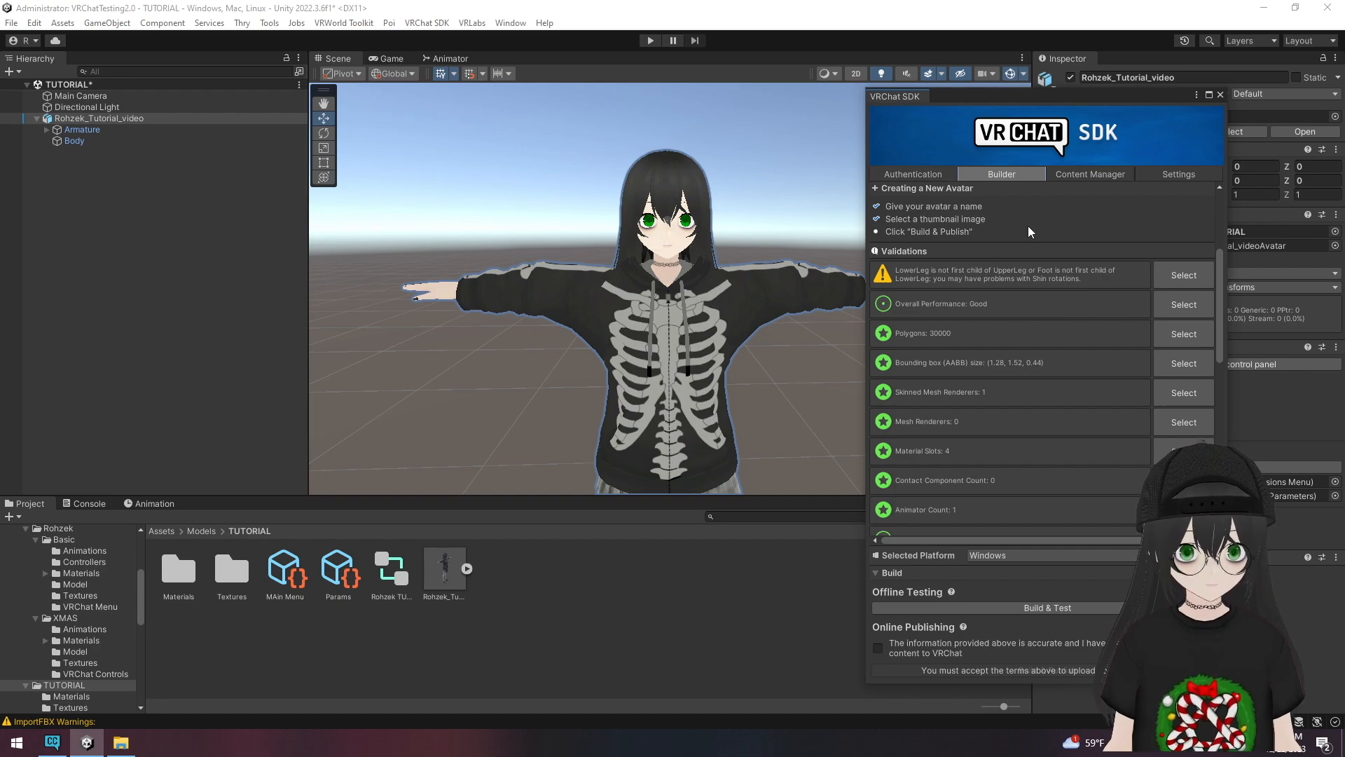
{"action": "scroll", "coordinate": [1029, 351], "scroll_direction": "down", "scroll_amount": 10}
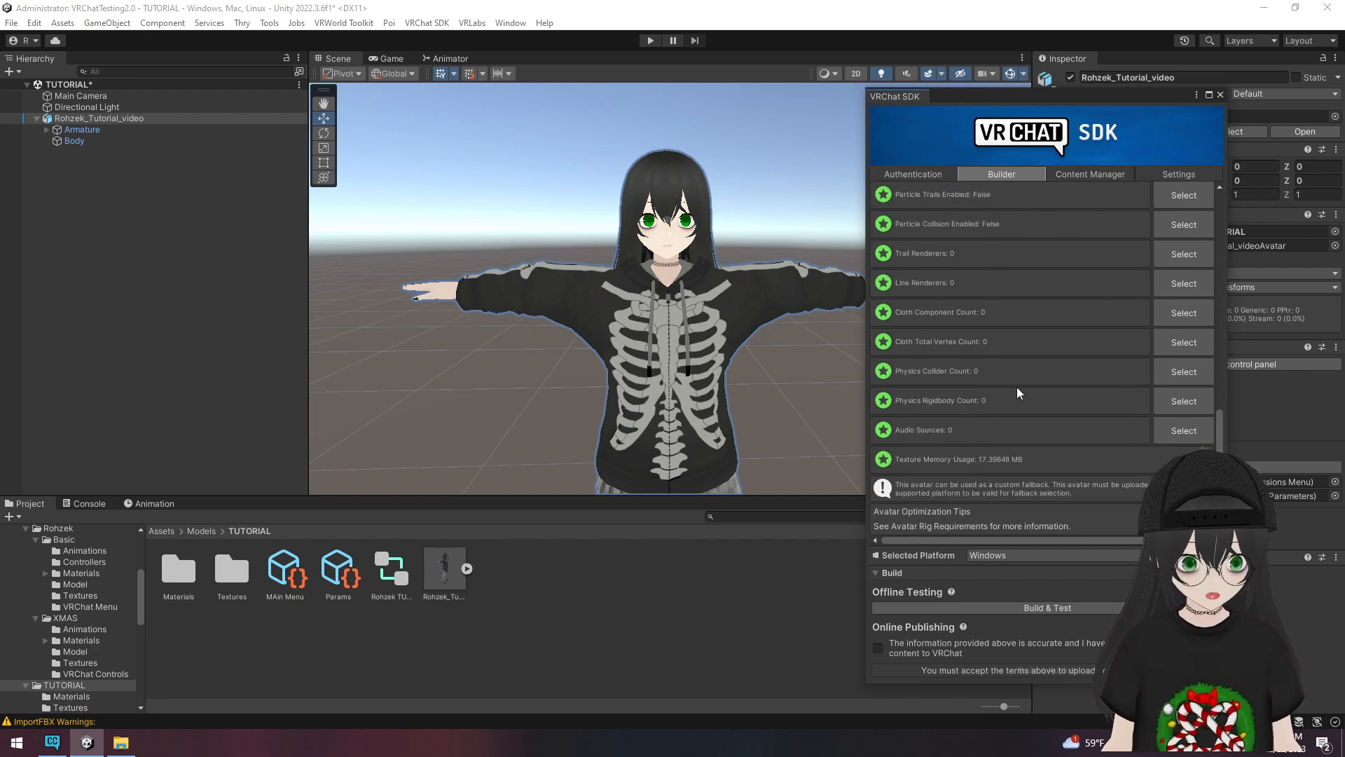
- Accept the content rights statement for online publishing and open the SDK's Content Manager
{"action": "left_click", "coordinate": [878, 648]}
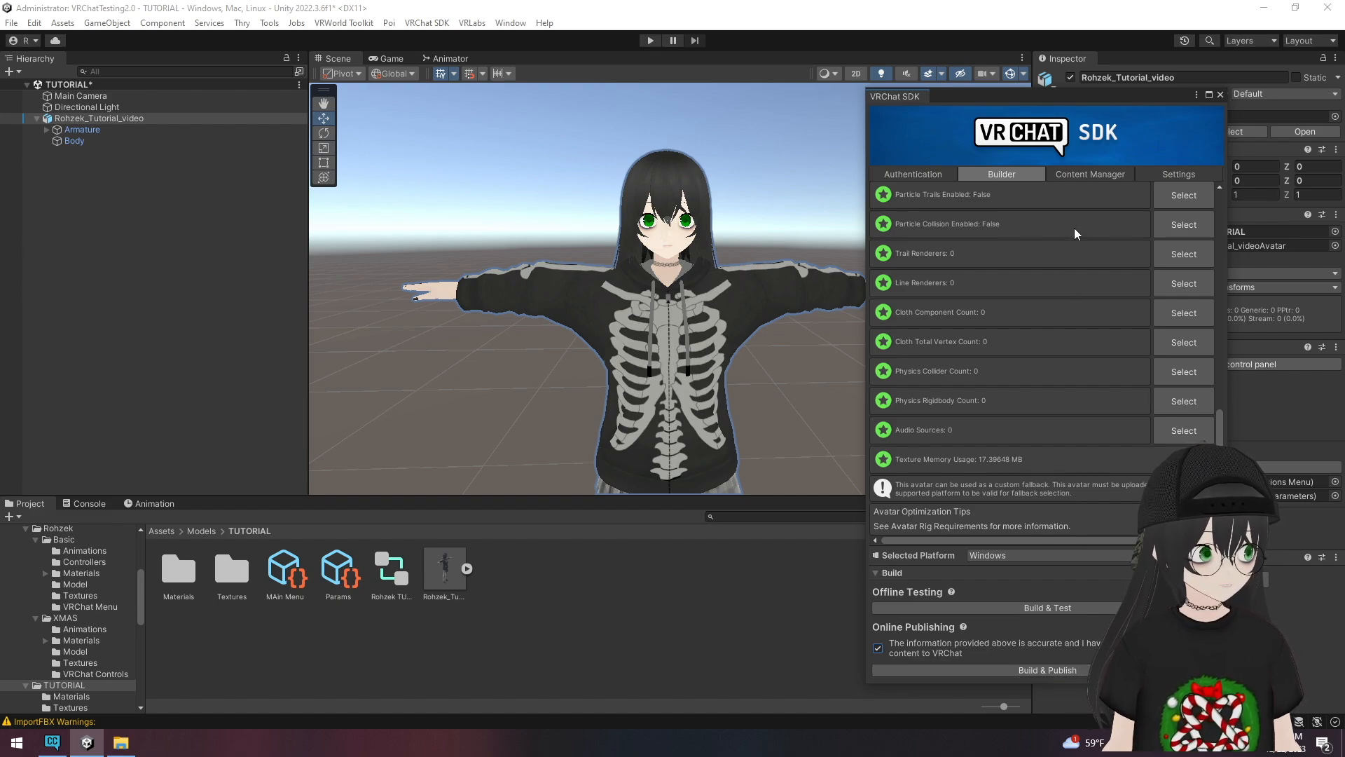
{"action": "left_click", "coordinate": [1079, 174]}
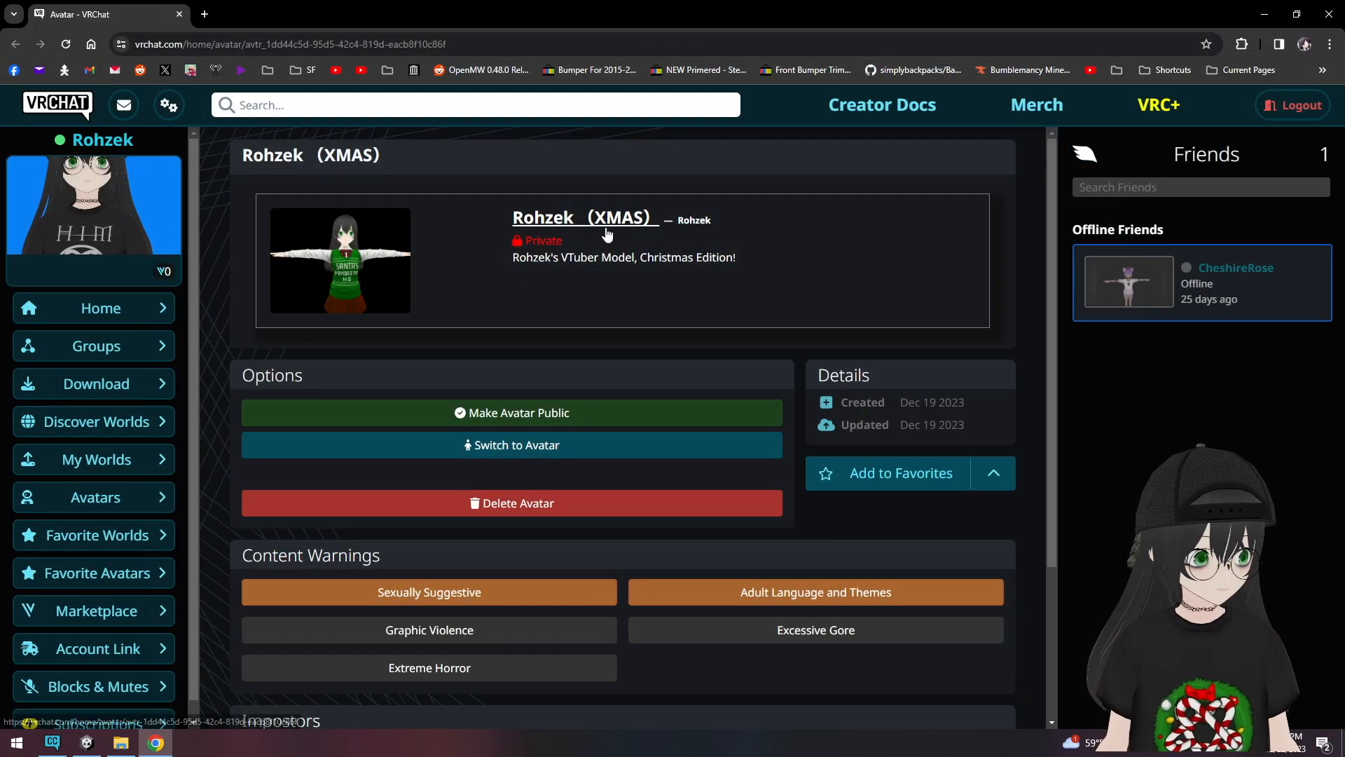
- Examine the options and content warnings on the XMAS avatar's VRChat web page, and close the browser and SDK window
{"action": "scroll", "coordinate": [592, 269], "scroll_direction": "down", "scroll_amount": 3}
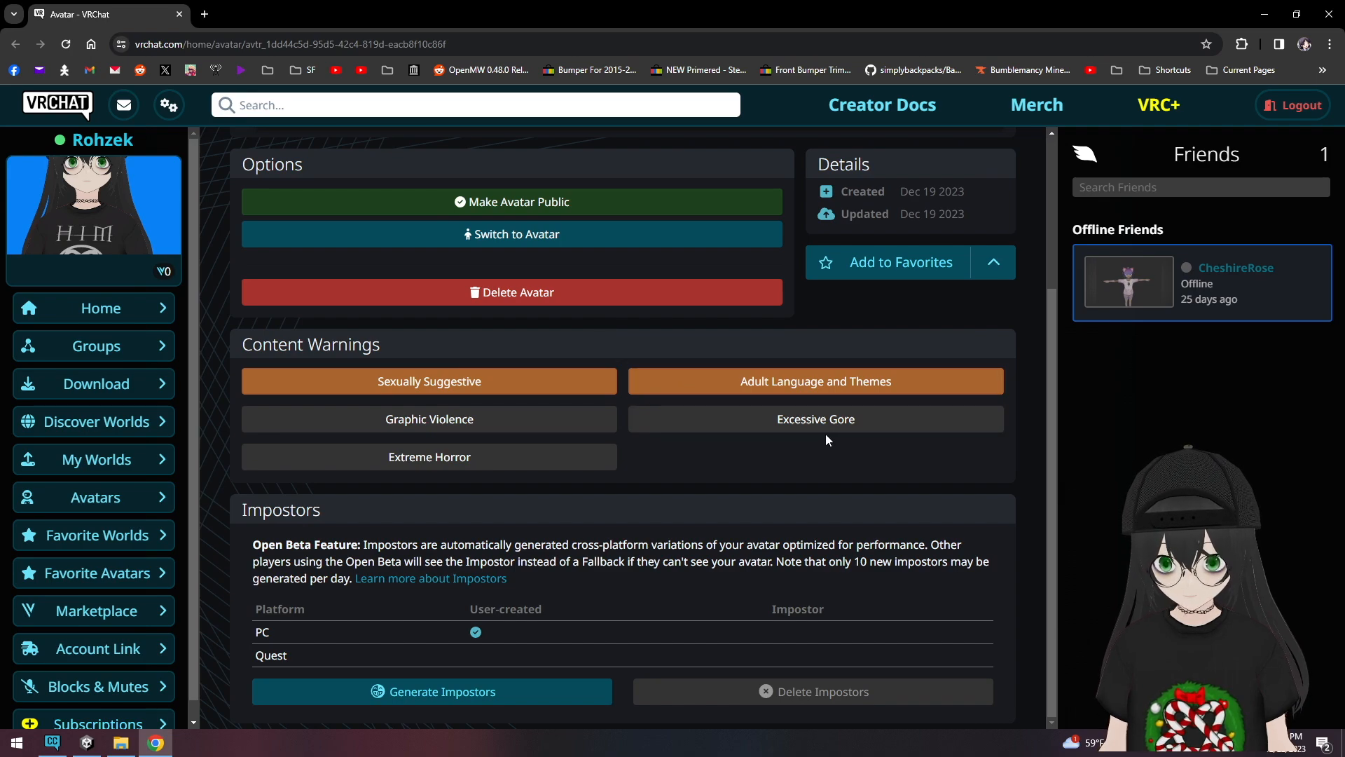
{"action": "scroll", "coordinate": [771, 399], "scroll_direction": "up", "scroll_amount": 3}
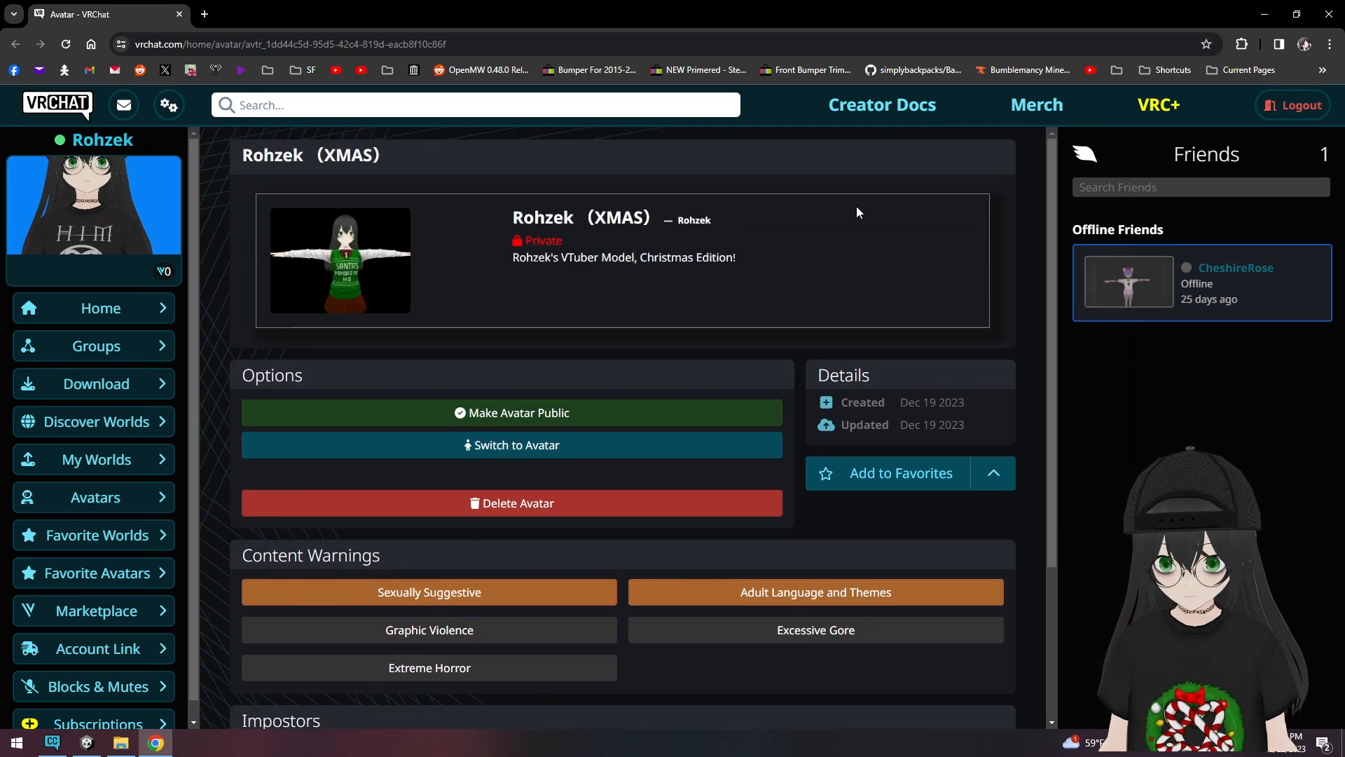
{"action": "left_click", "coordinate": [1327, 15]}
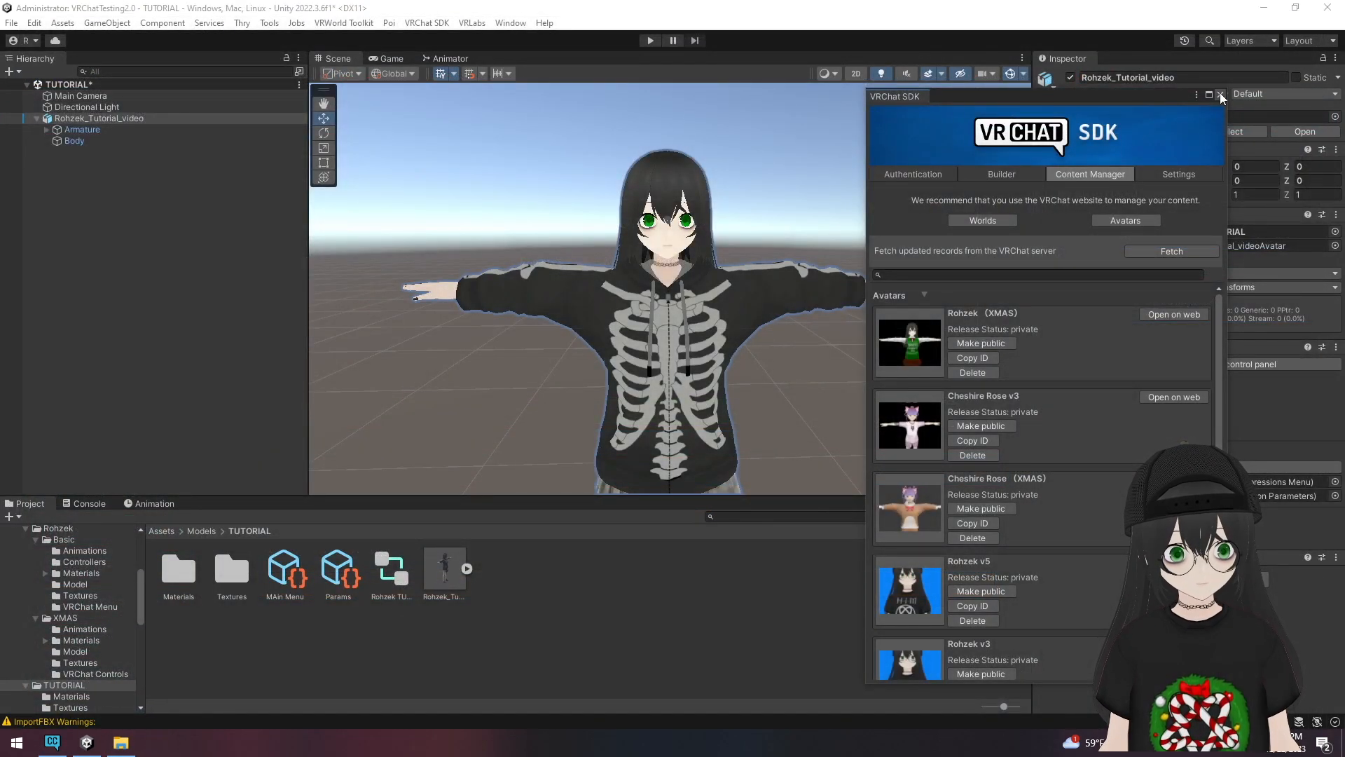
{"action": "left_click", "coordinate": [1220, 94]}
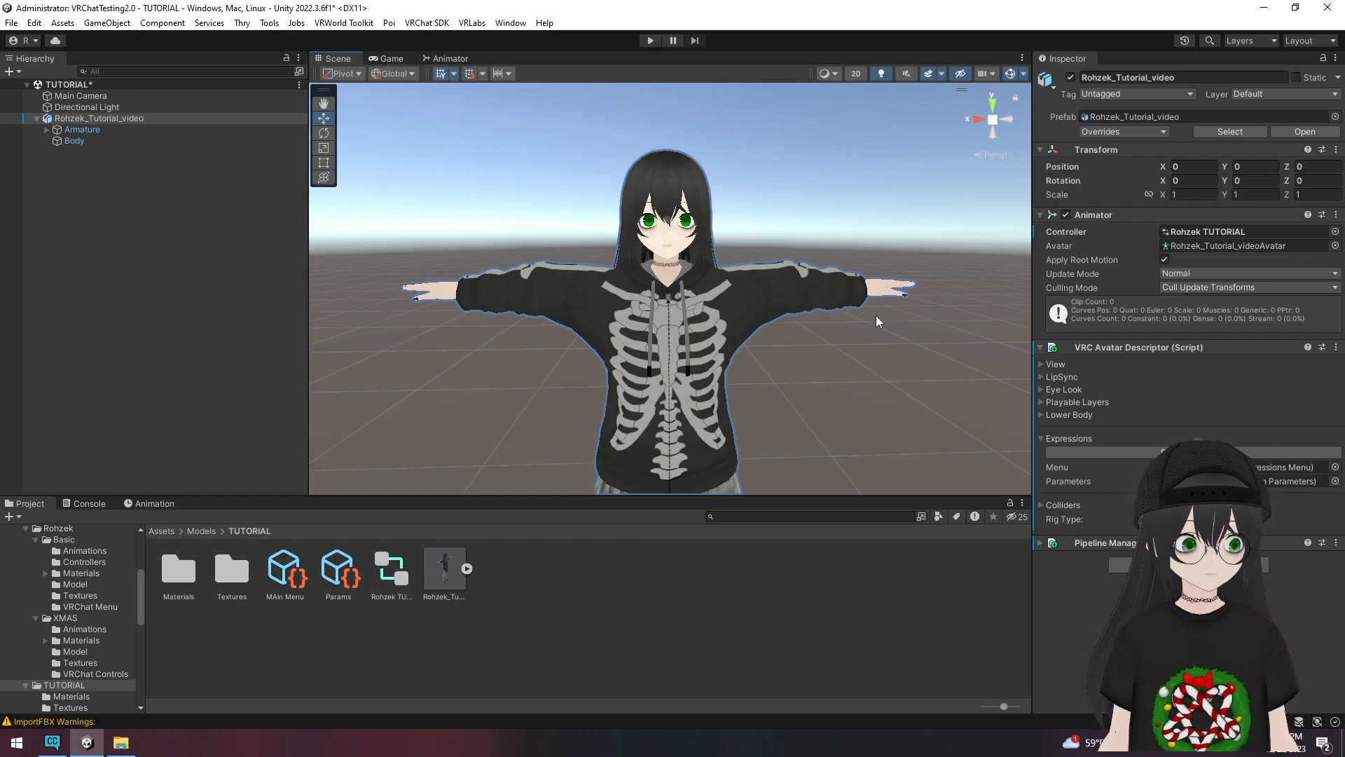
- Inspect the Cheshire avatar and its tail up close in the CheshireRose scene, and frame the whole avatar
{"action": "right_click_drag", "start_coordinate": [877, 343], "coordinate": [560, 250]}
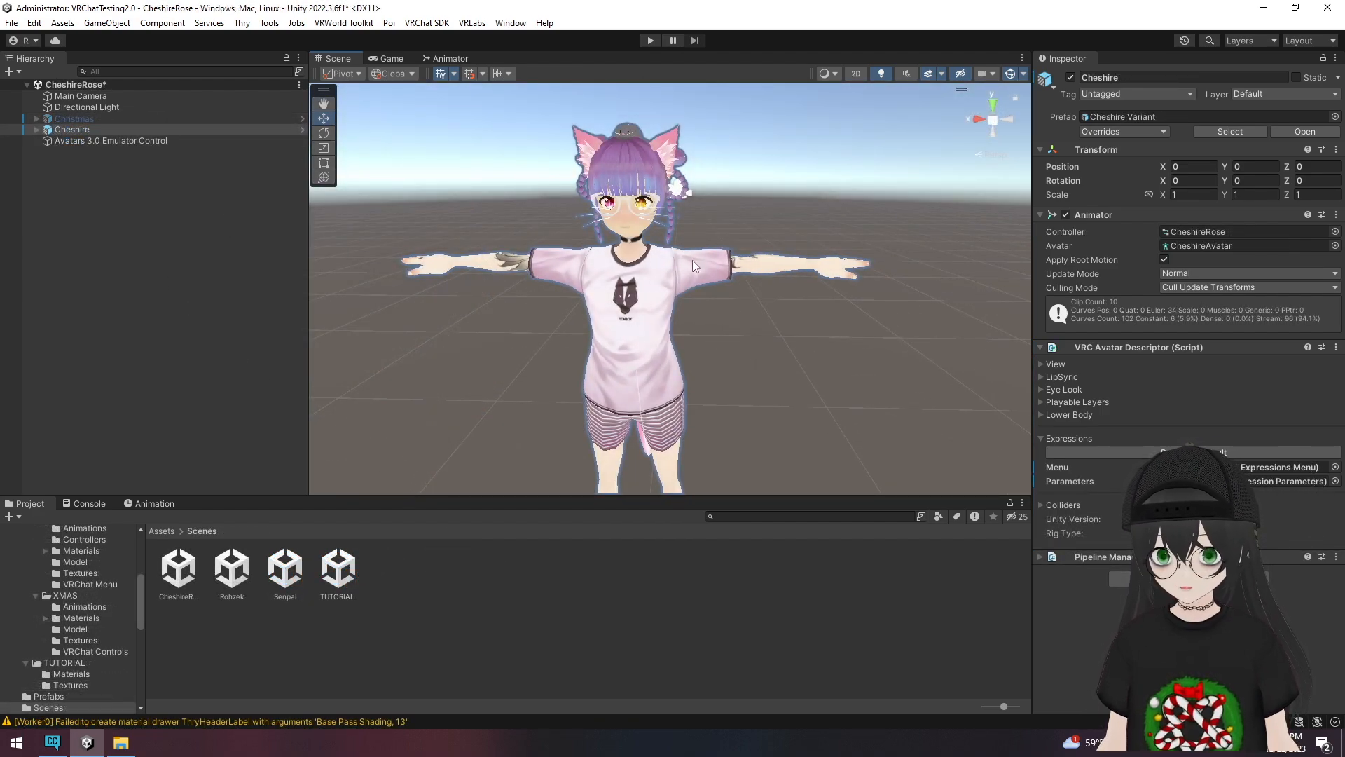
{"action": "right_click_drag", "start_coordinate": [693, 259], "coordinate": [453, 138]}
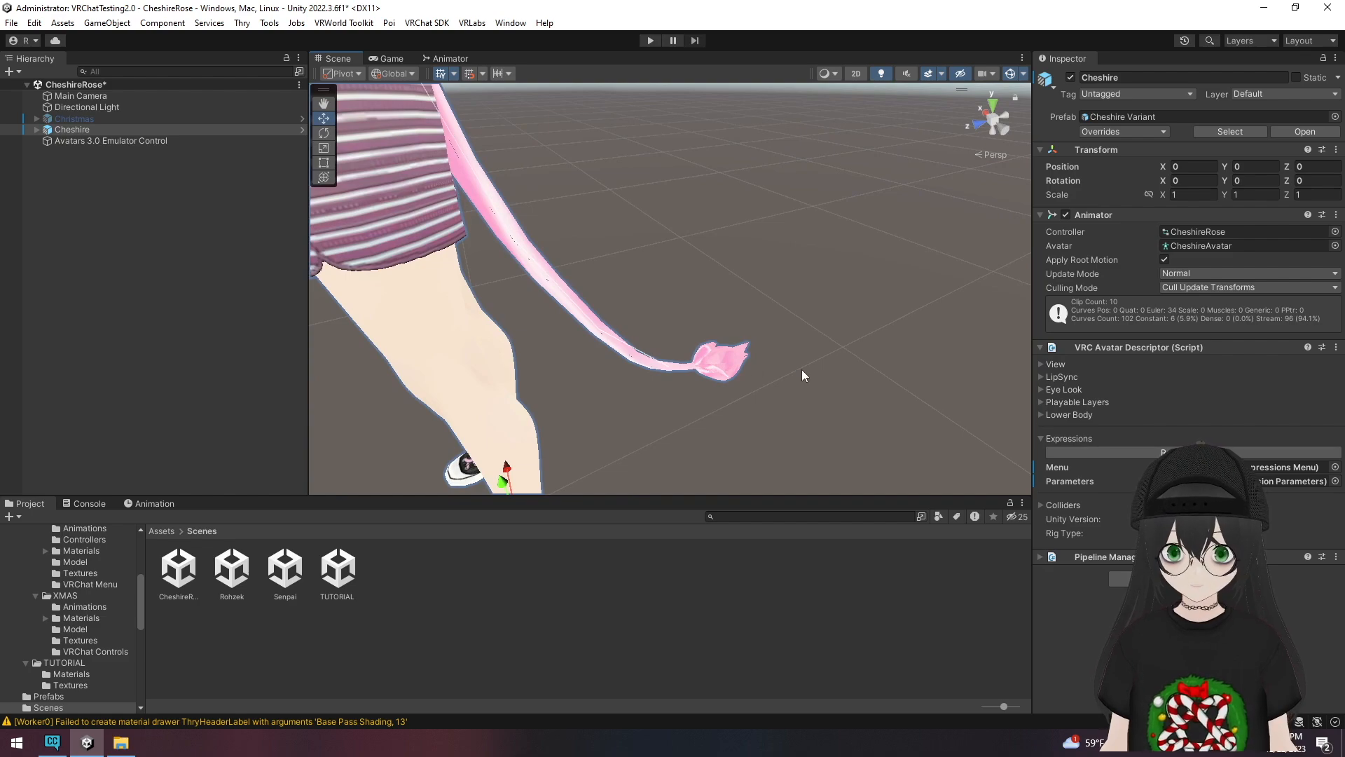
{"action": "right_click_drag", "start_coordinate": [801, 367], "coordinate": [990, 308]}
{"action": "key", "text": "f"}
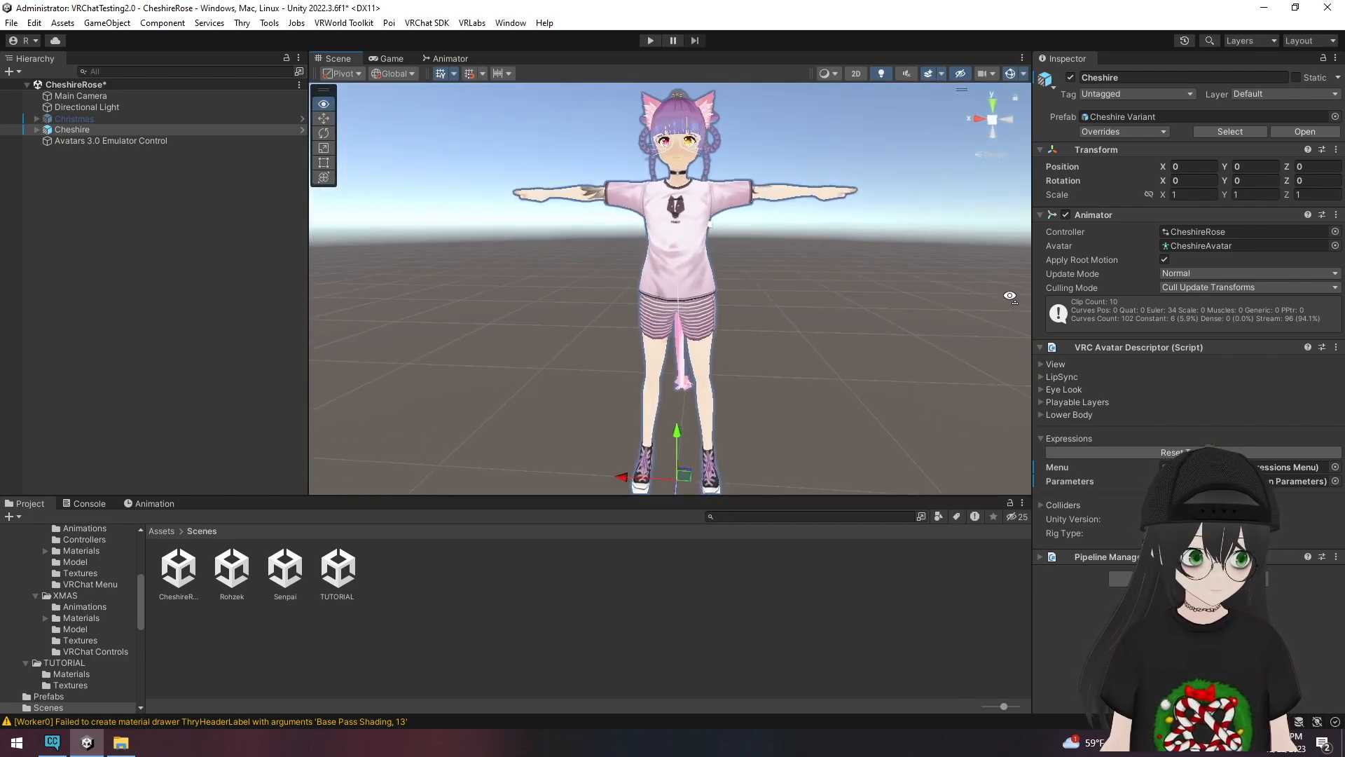
- Run the CheshireRose scene in play mode and view the Cheshire avatar from the side in the Scene view
{"action": "left_click", "coordinate": [651, 40]}
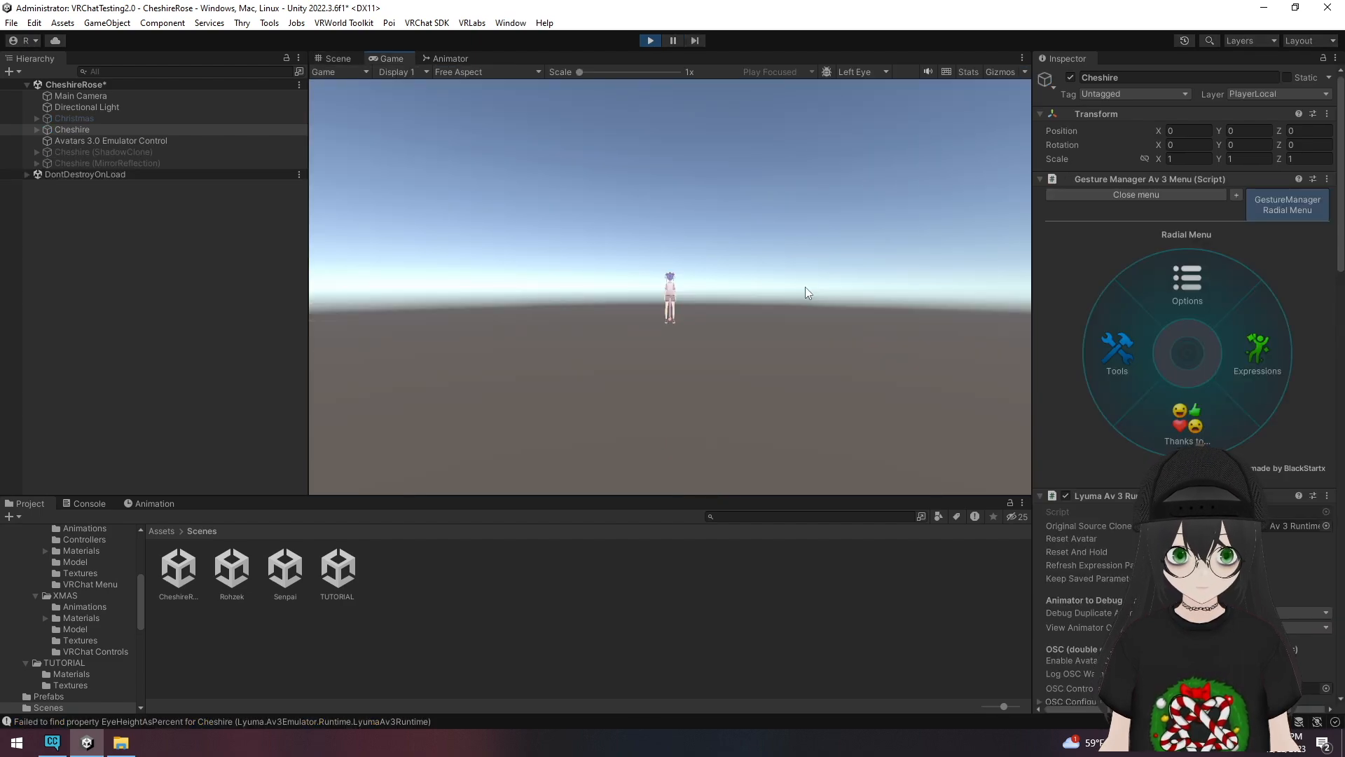
{"action": "left_click", "coordinate": [341, 59]}
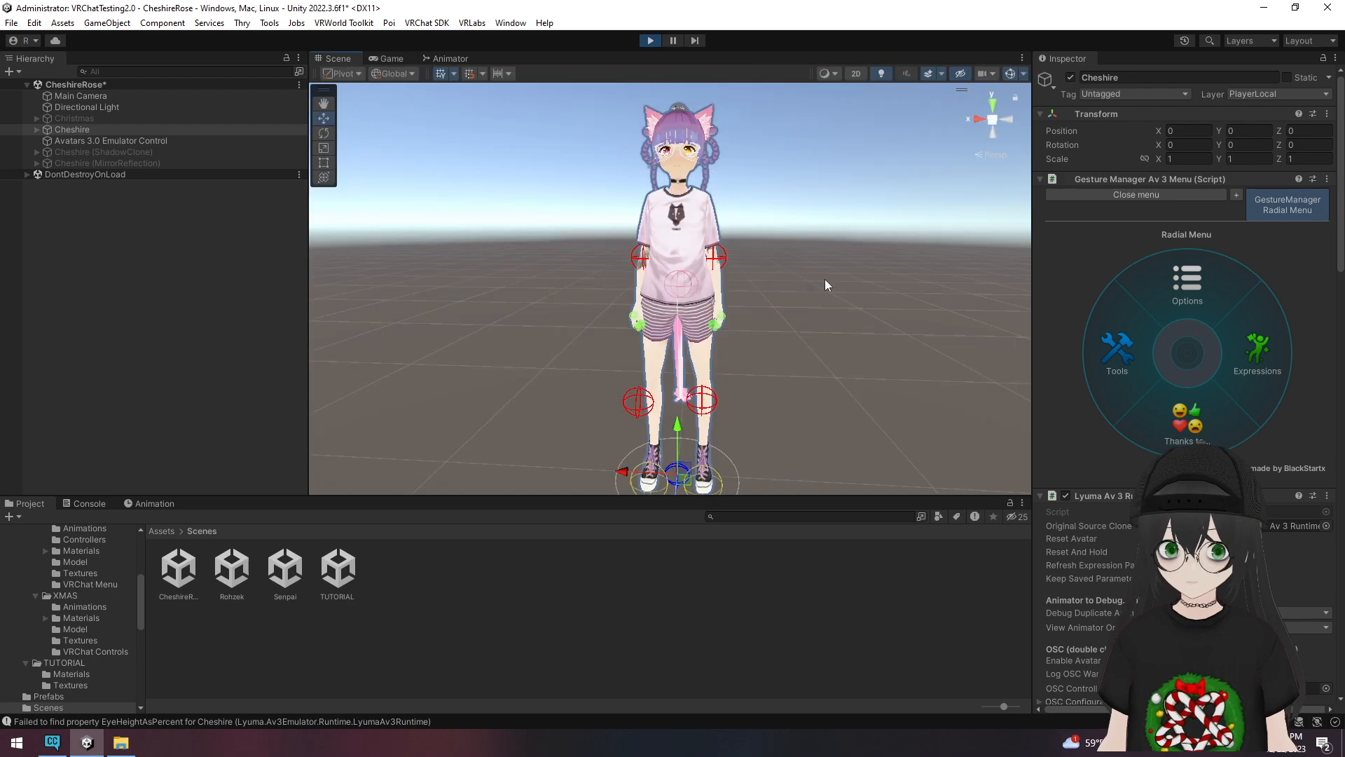
{"action": "left_click_drag", "start_coordinate": [826, 278], "coordinate": [704, 290], "text": "alt"}
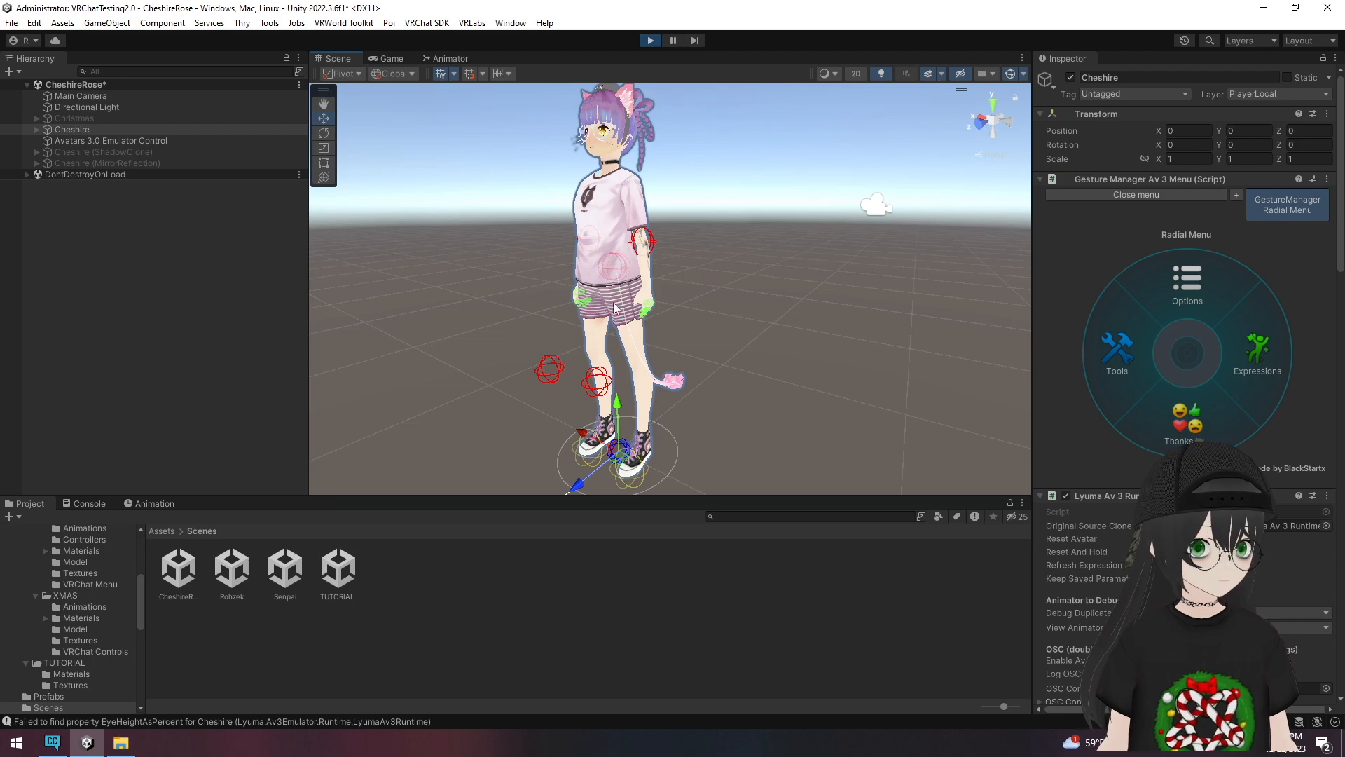
- Test the Cheshire avatar's Tail Control puppet from the Expressions radial menu, moving the tail in several directions
{"action": "left_click_drag", "start_coordinate": [789, 324], "coordinate": [796, 354], "text": "alt"}
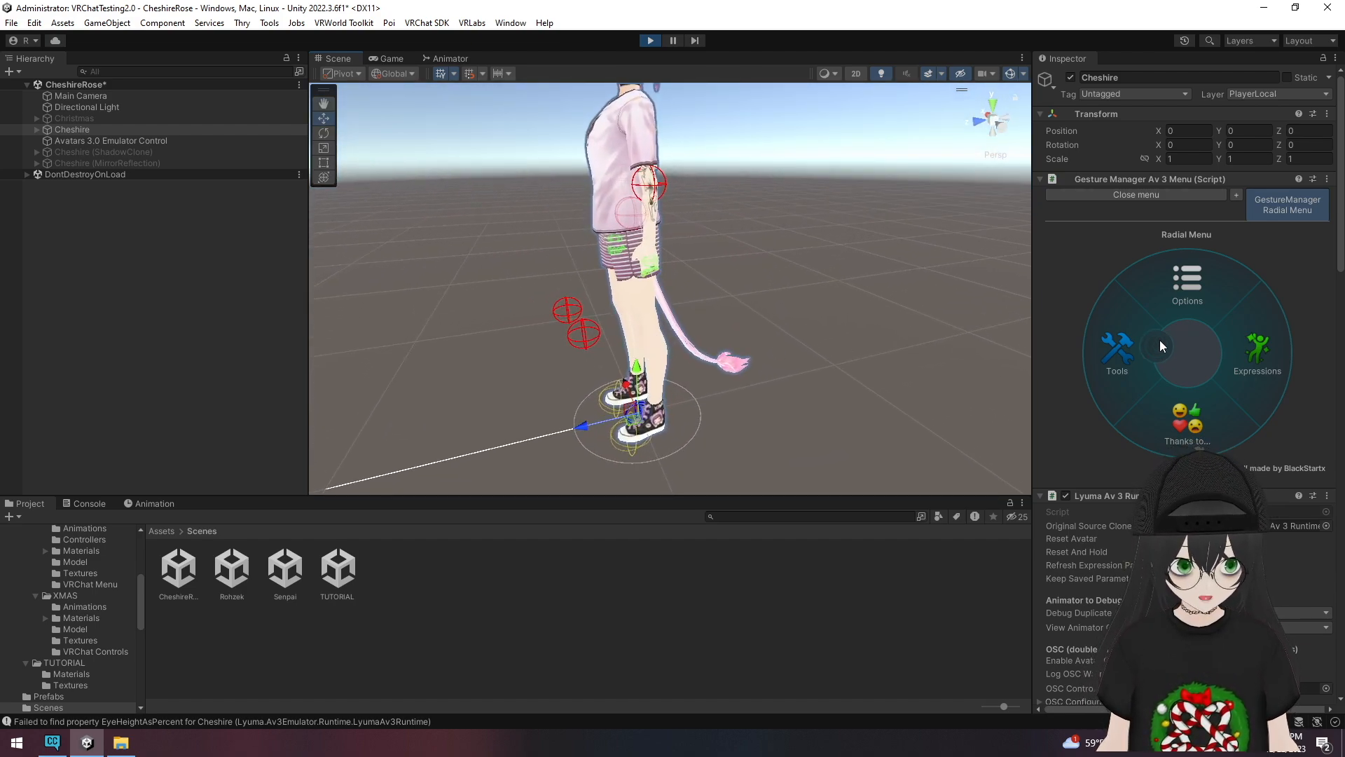
{"action": "left_click", "coordinate": [1257, 351]}
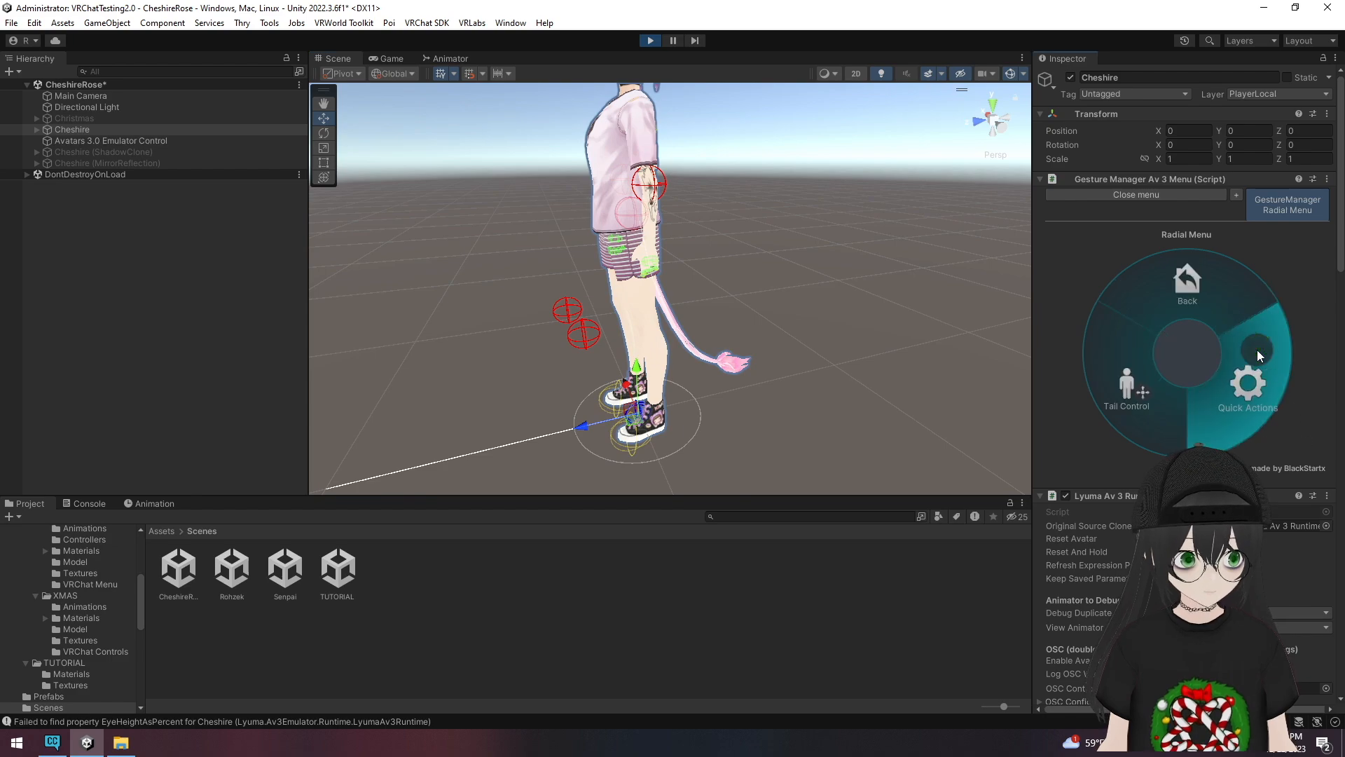
{"action": "left_click", "coordinate": [1125, 390]}
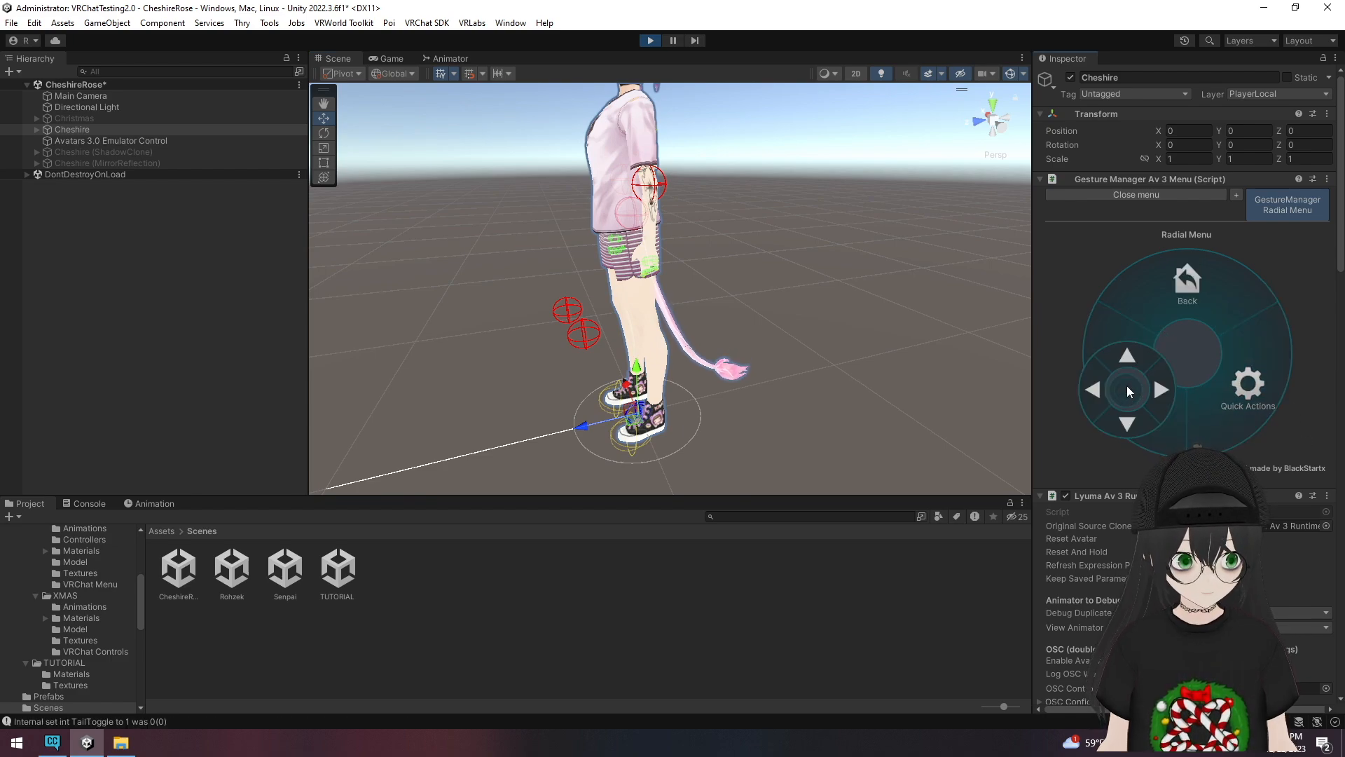
{"action": "left_click_drag", "start_coordinate": [1127, 390], "coordinate": [1094, 252]}
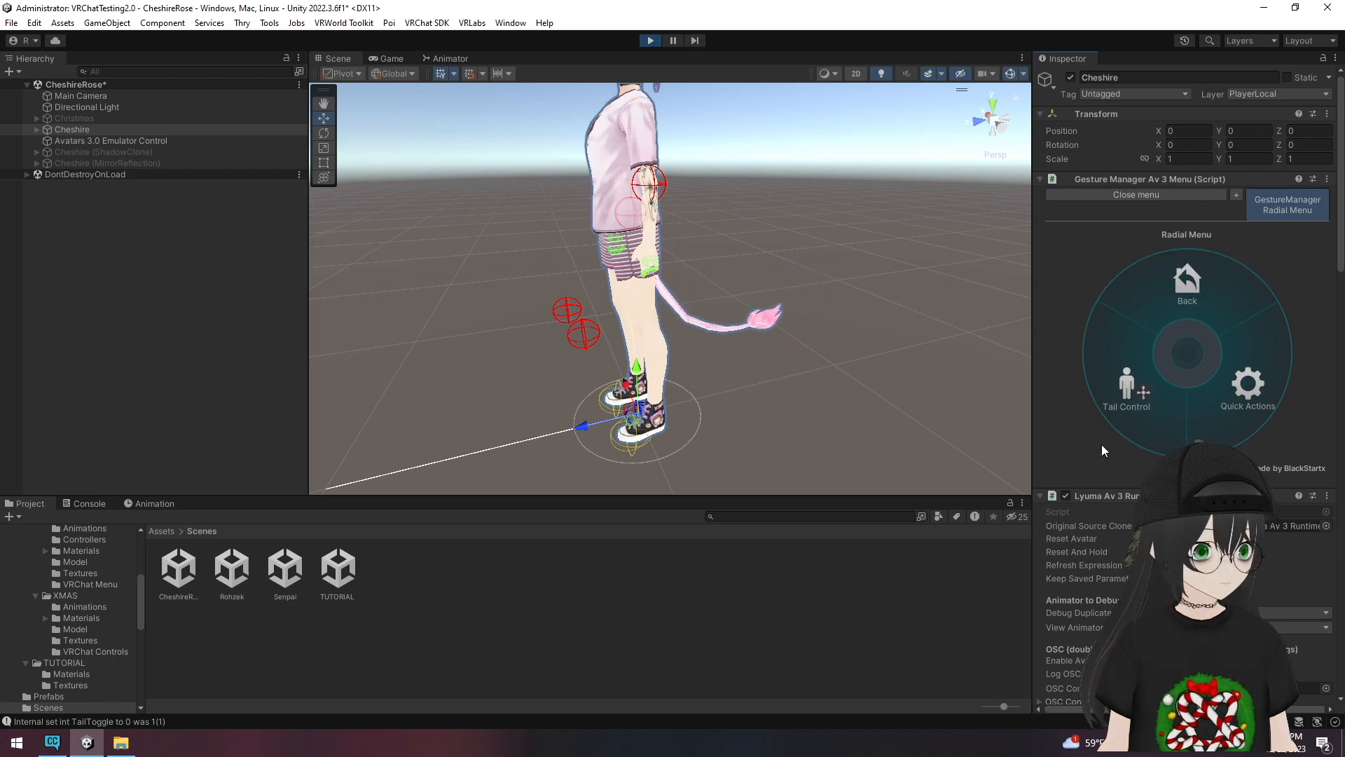
{"action": "left_click", "coordinate": [1128, 387]}
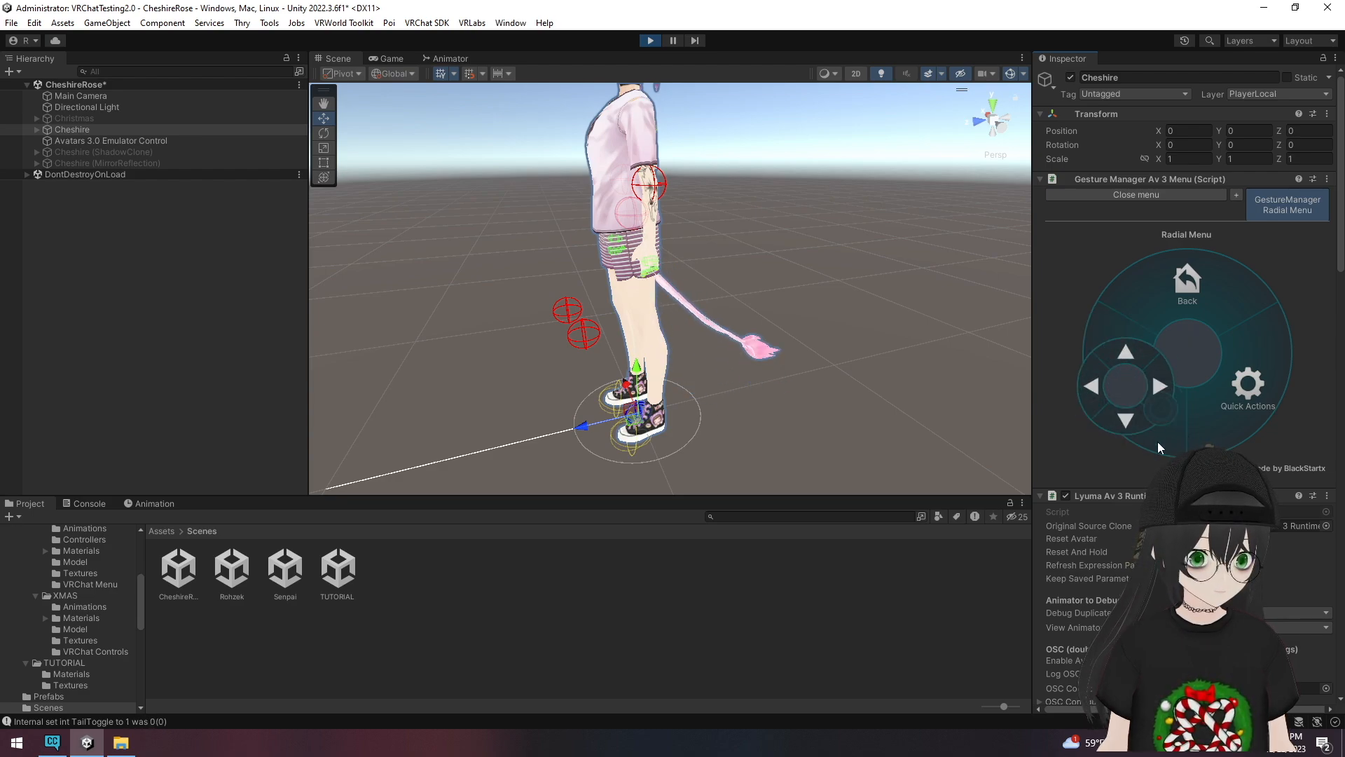
{"action": "left_click_drag", "start_coordinate": [1158, 445], "coordinate": [1162, 414]}
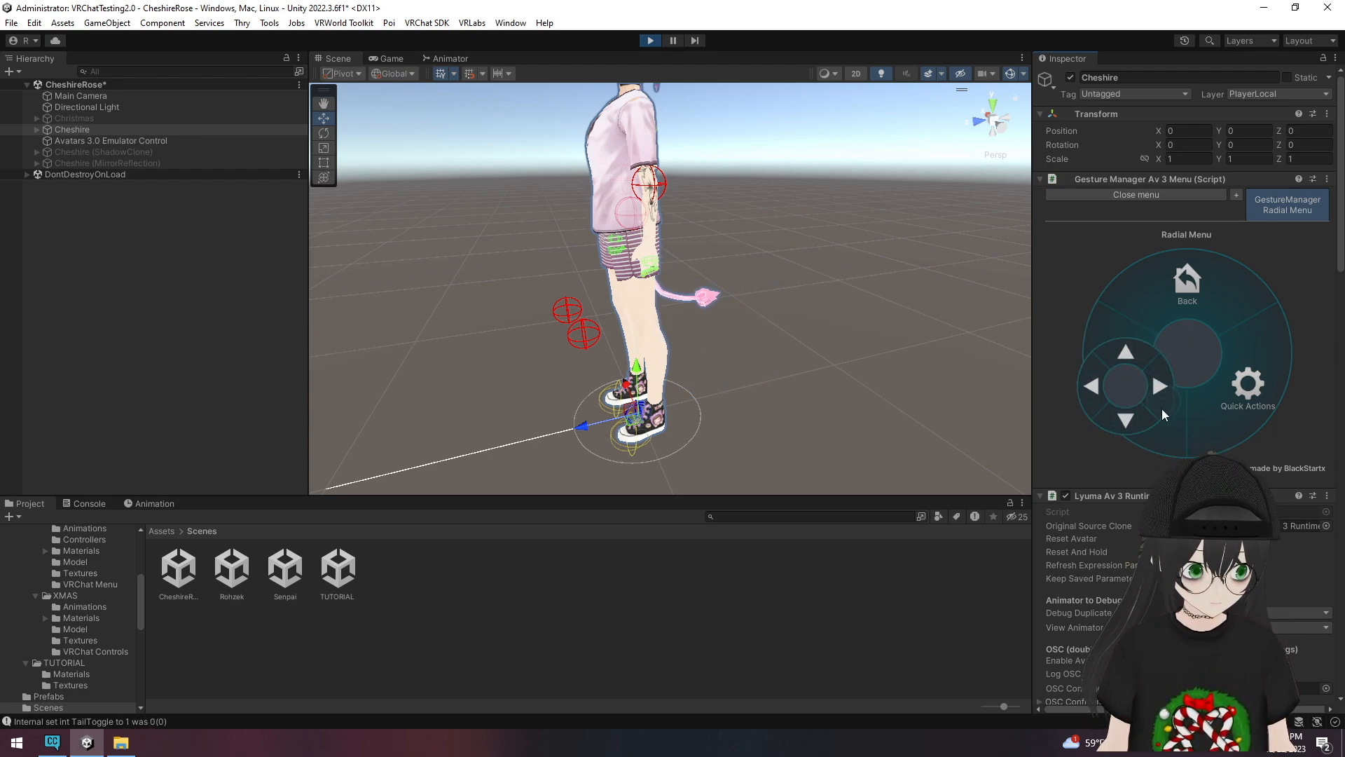
{"action": "left_click", "coordinate": [1183, 341]}
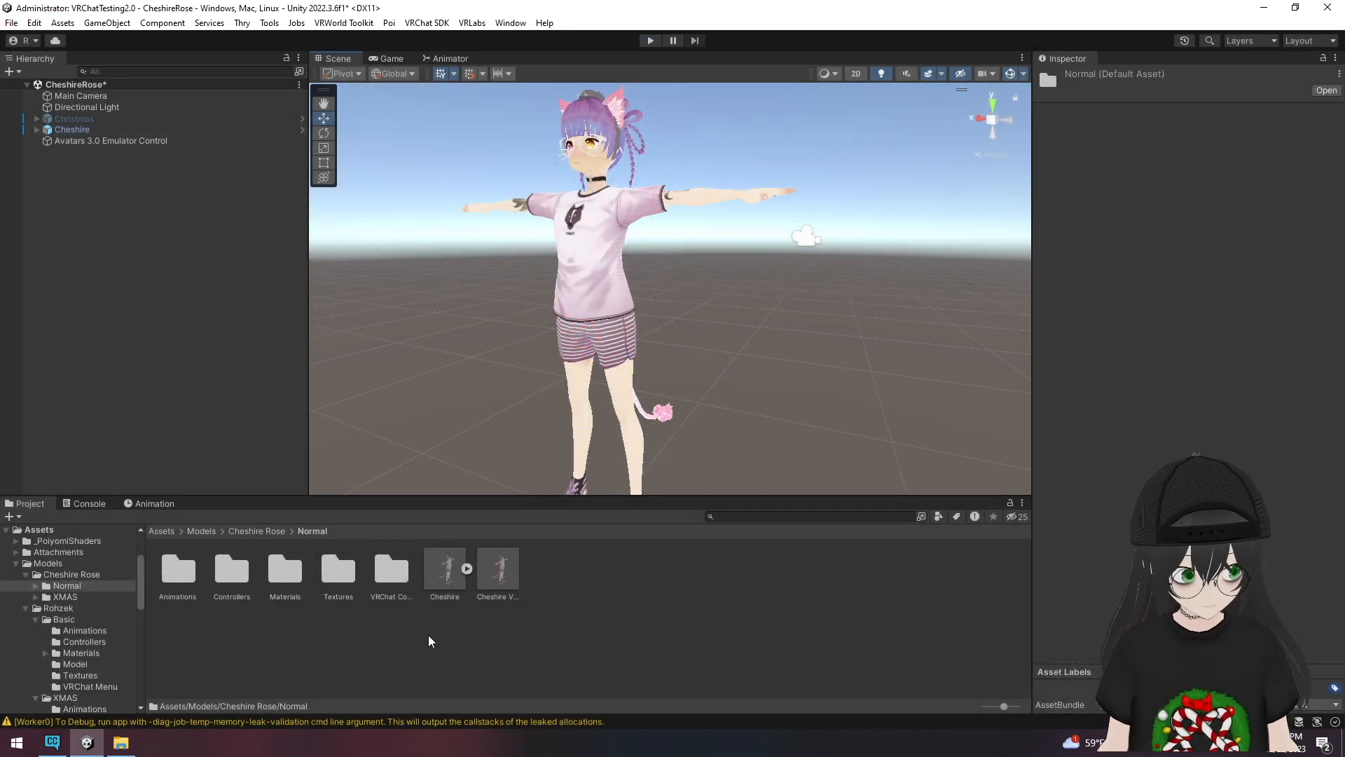
- Examine the Main Menu asset in the VRChat Controls folder, checking the Tail Control's name and its horizontal and vertical parameters
{"action": "double_click", "coordinate": [389, 571]}
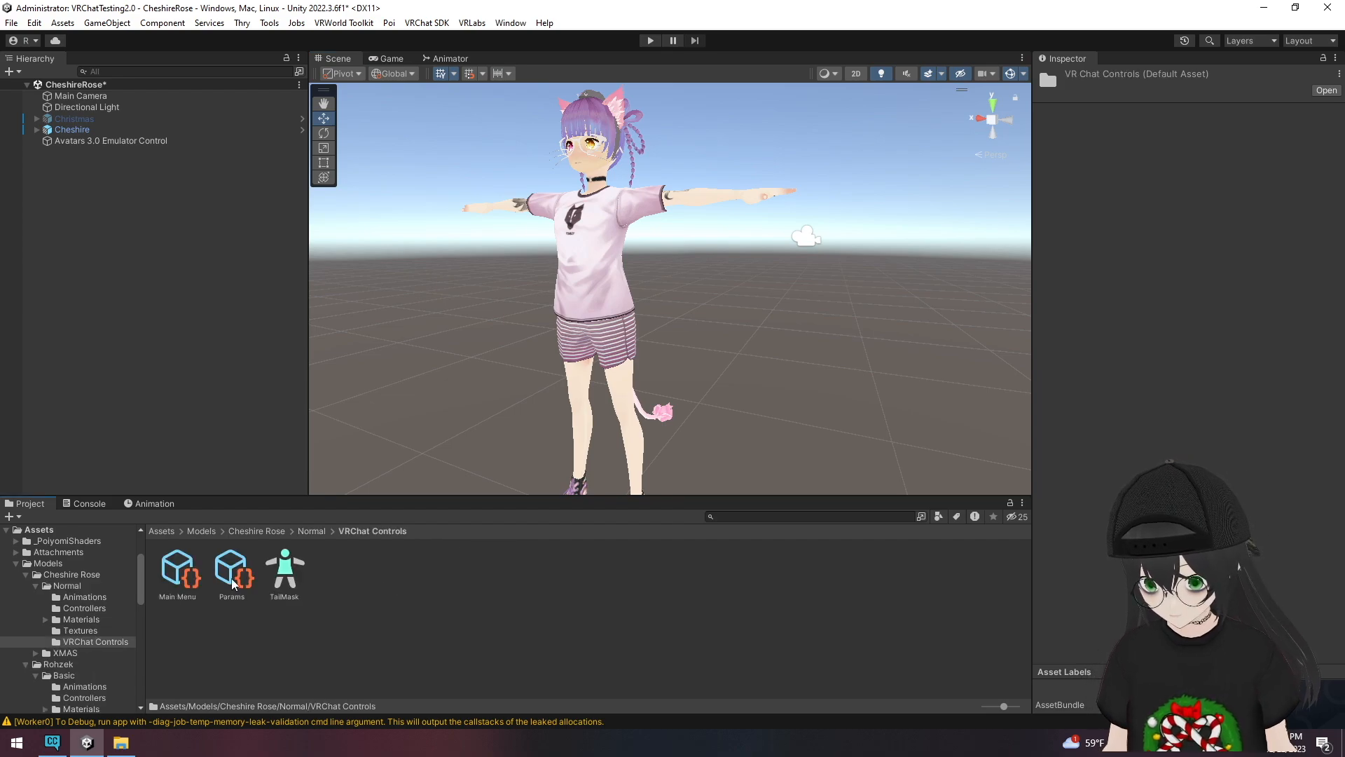
{"action": "left_click", "coordinate": [178, 578]}
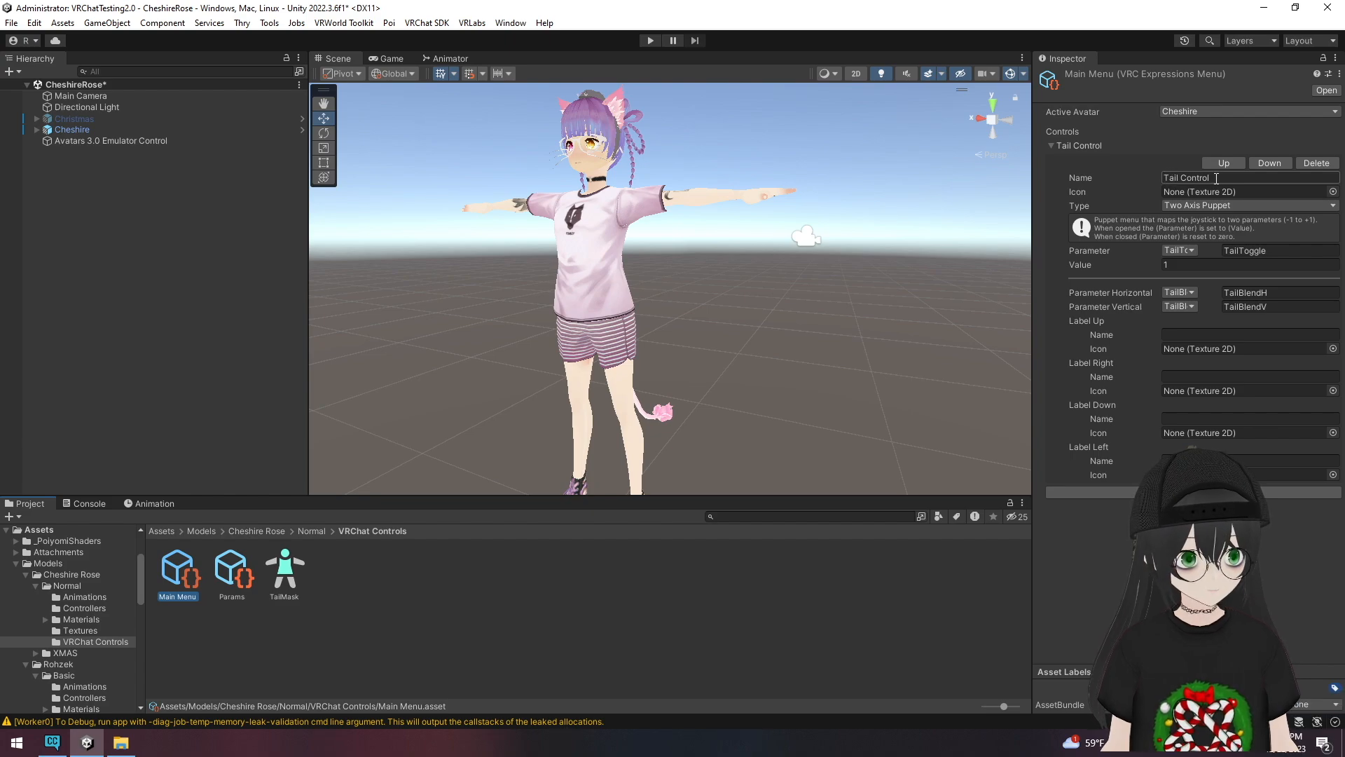
{"action": "left_click_drag", "start_coordinate": [1216, 178], "coordinate": [1131, 175]}
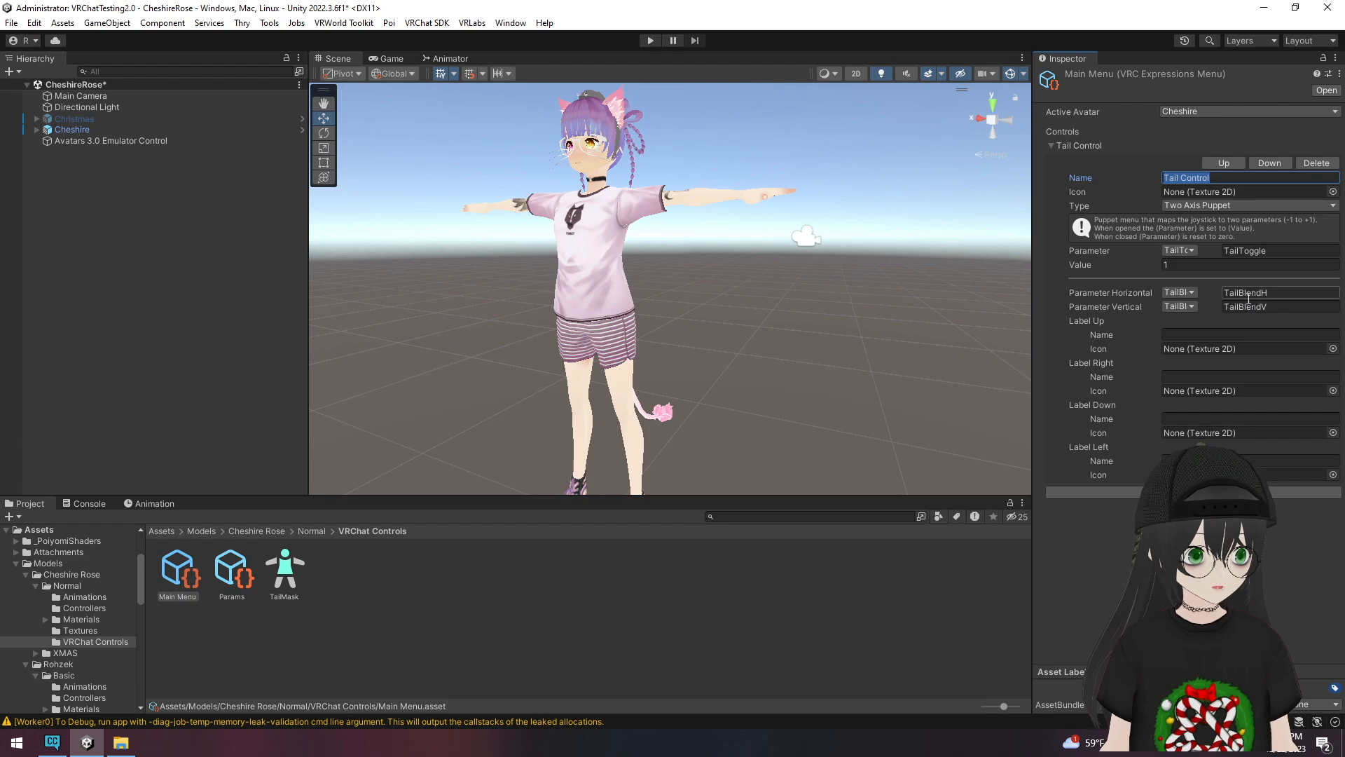
{"action": "left_click_drag", "start_coordinate": [1289, 297], "coordinate": [1238, 298]}
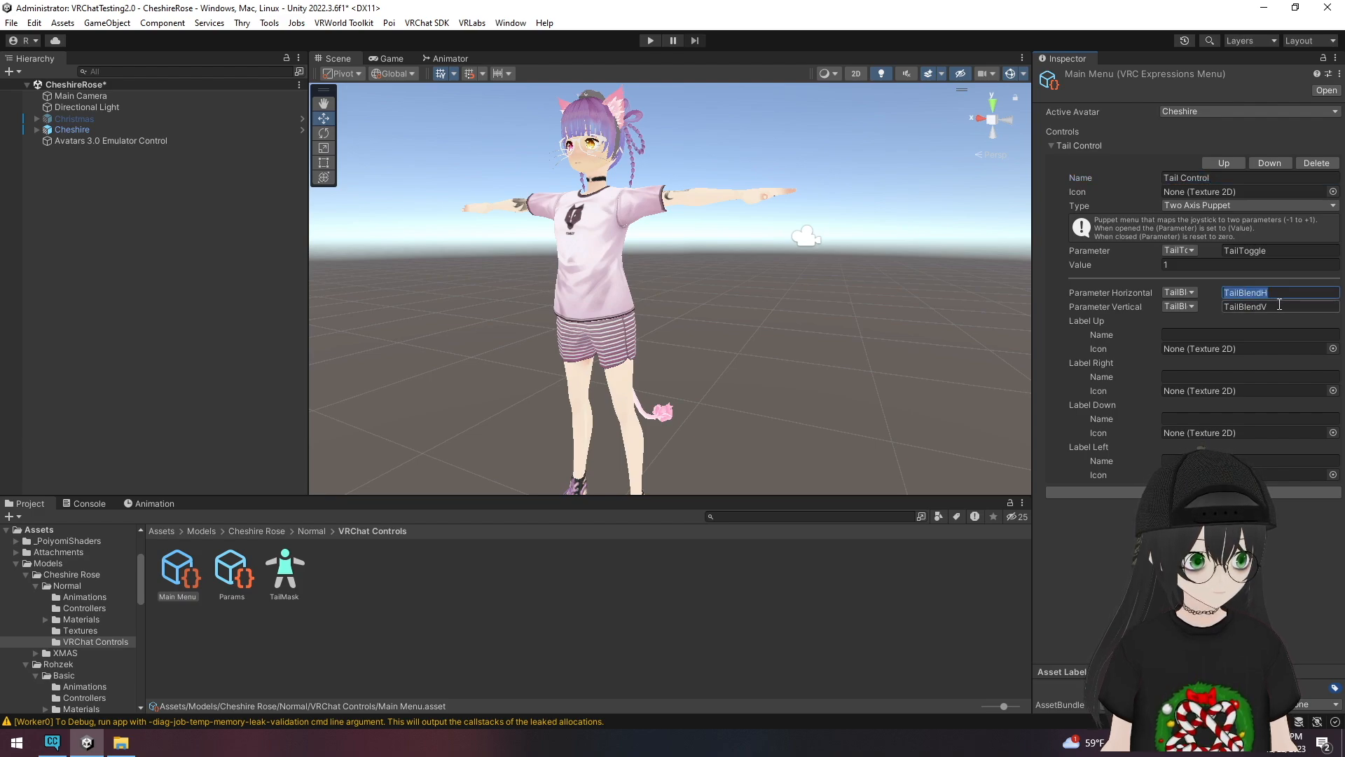
{"action": "left_click", "coordinate": [1246, 307]}
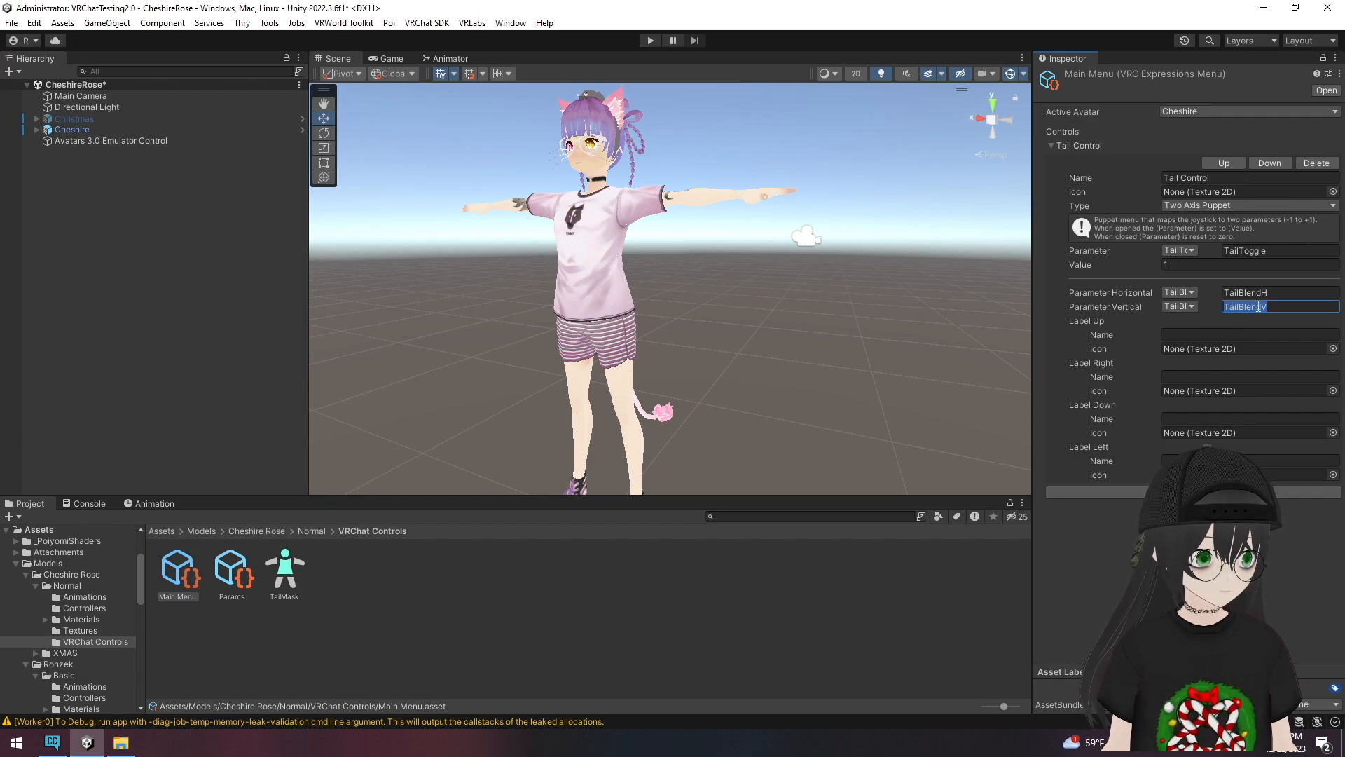
- Enter "Tail Up" as the name of the Tail Control's up label, and clear it again
{"action": "left_click", "coordinate": [1203, 334]}
{"action": "type", "text": "Tail"}
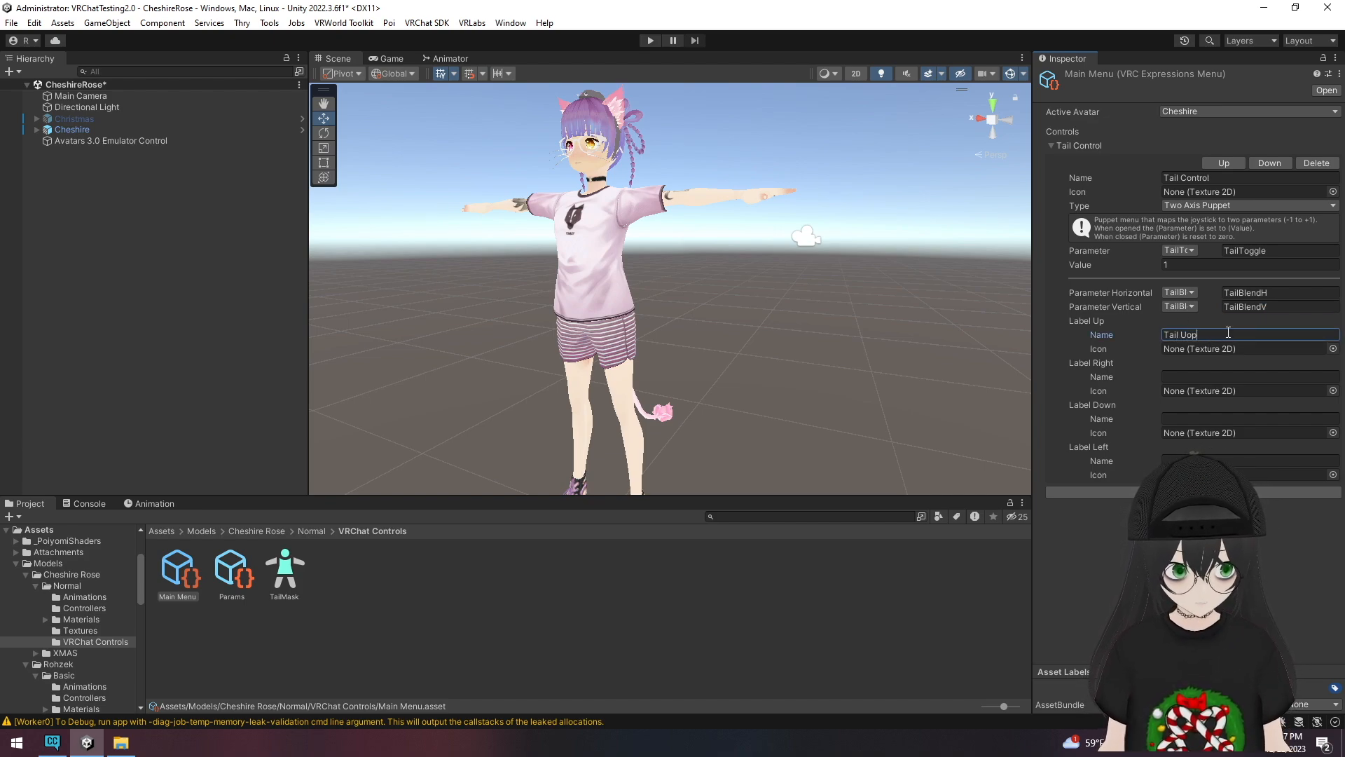
{"action": "type", "text": " Up"}
{"action": "key", "text": "ctrl+a"}
{"action": "key", "text": "BackSpace"}
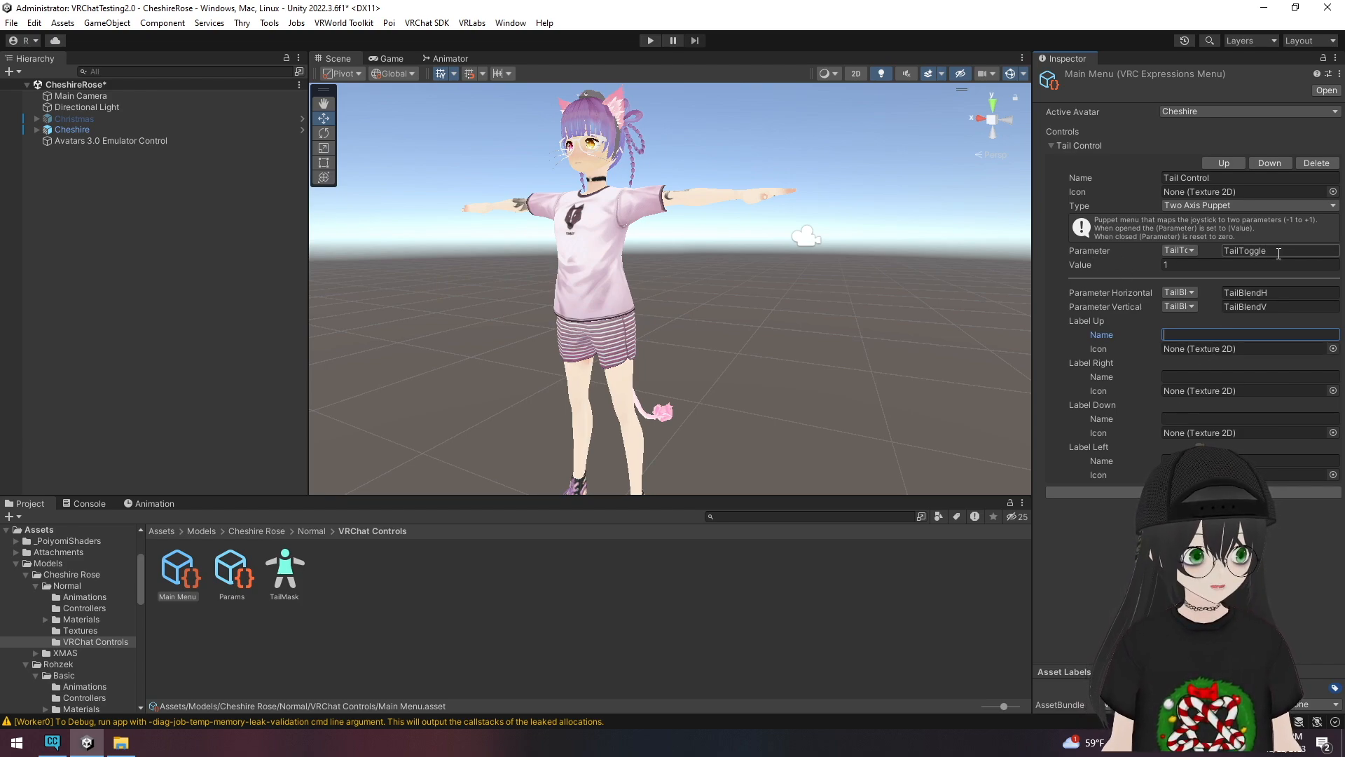
- Check the Tail Control's toggle parameter and compare it with the parameter names listed in the Params asset
{"action": "left_click", "coordinate": [1230, 251]}
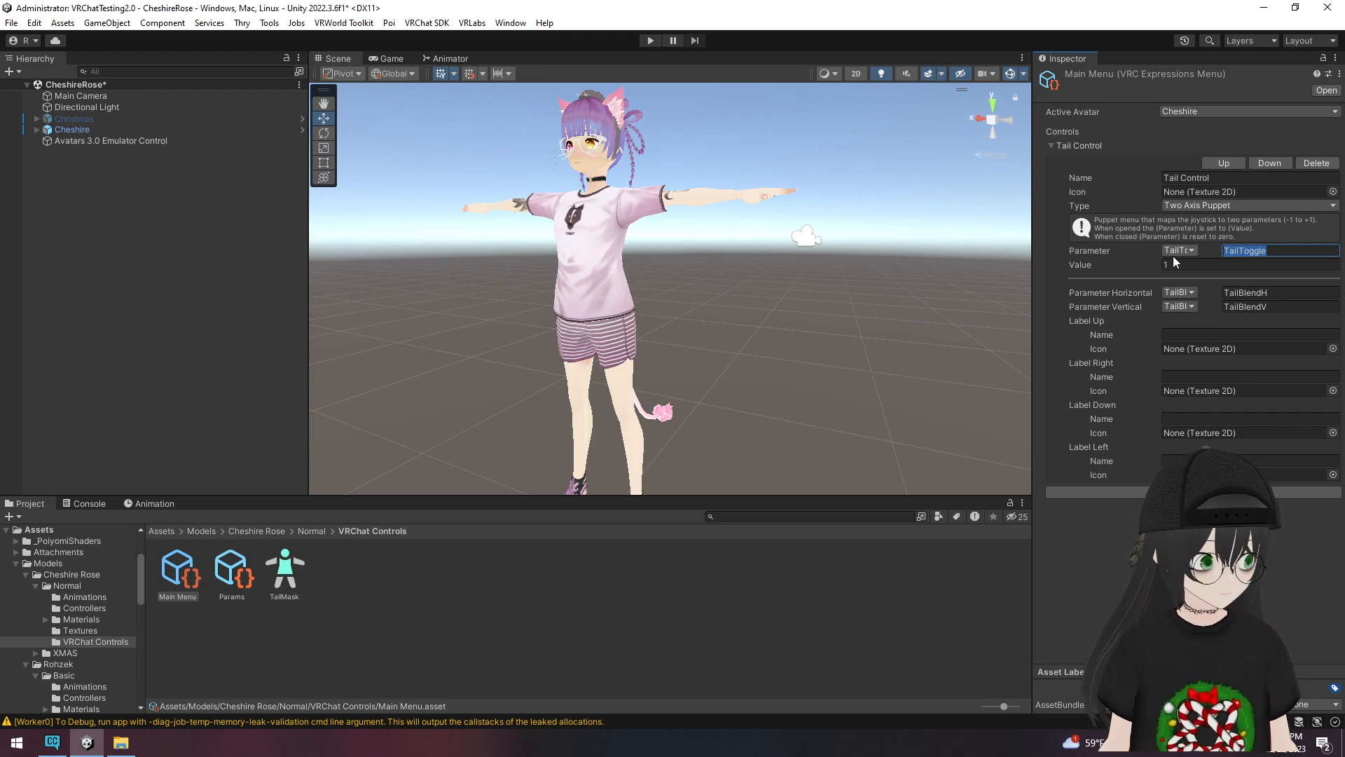
{"action": "left_click", "coordinate": [232, 576]}
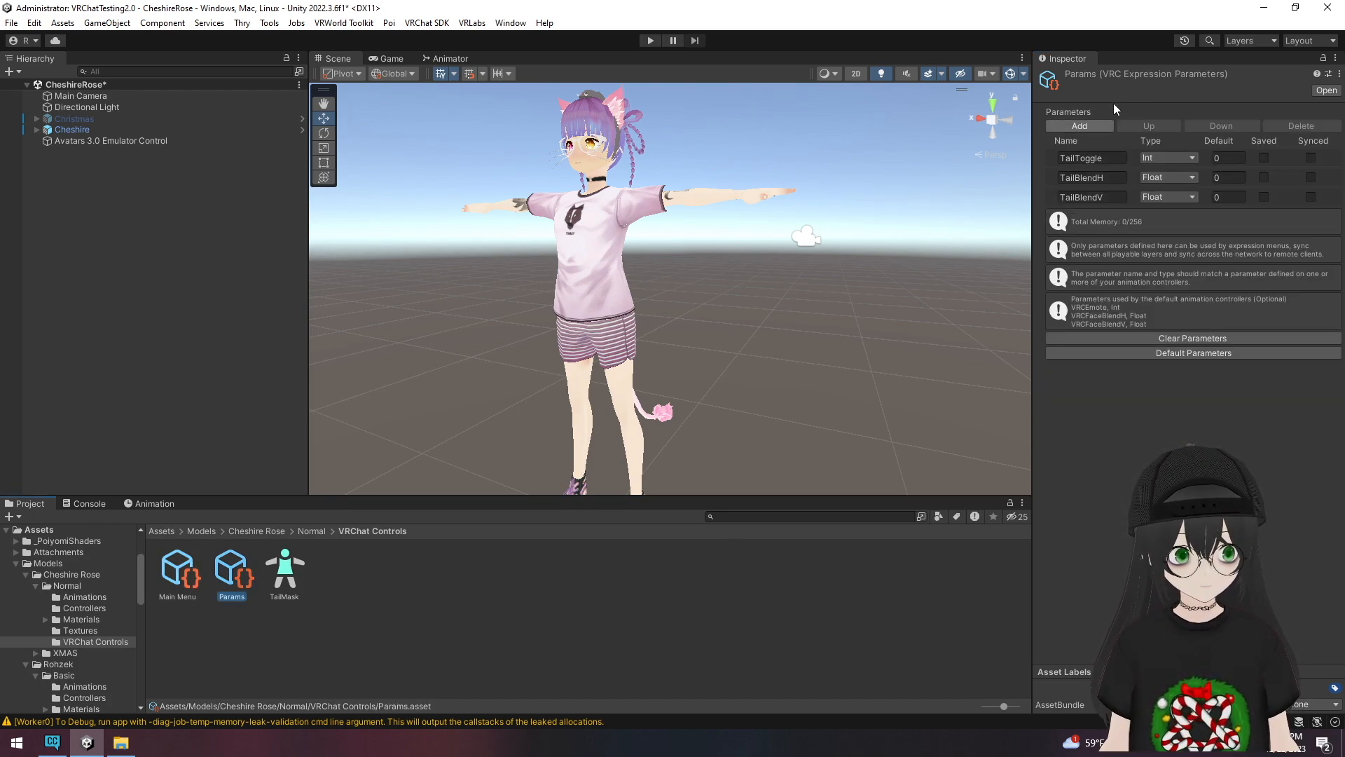
{"action": "left_click", "coordinate": [1090, 157]}
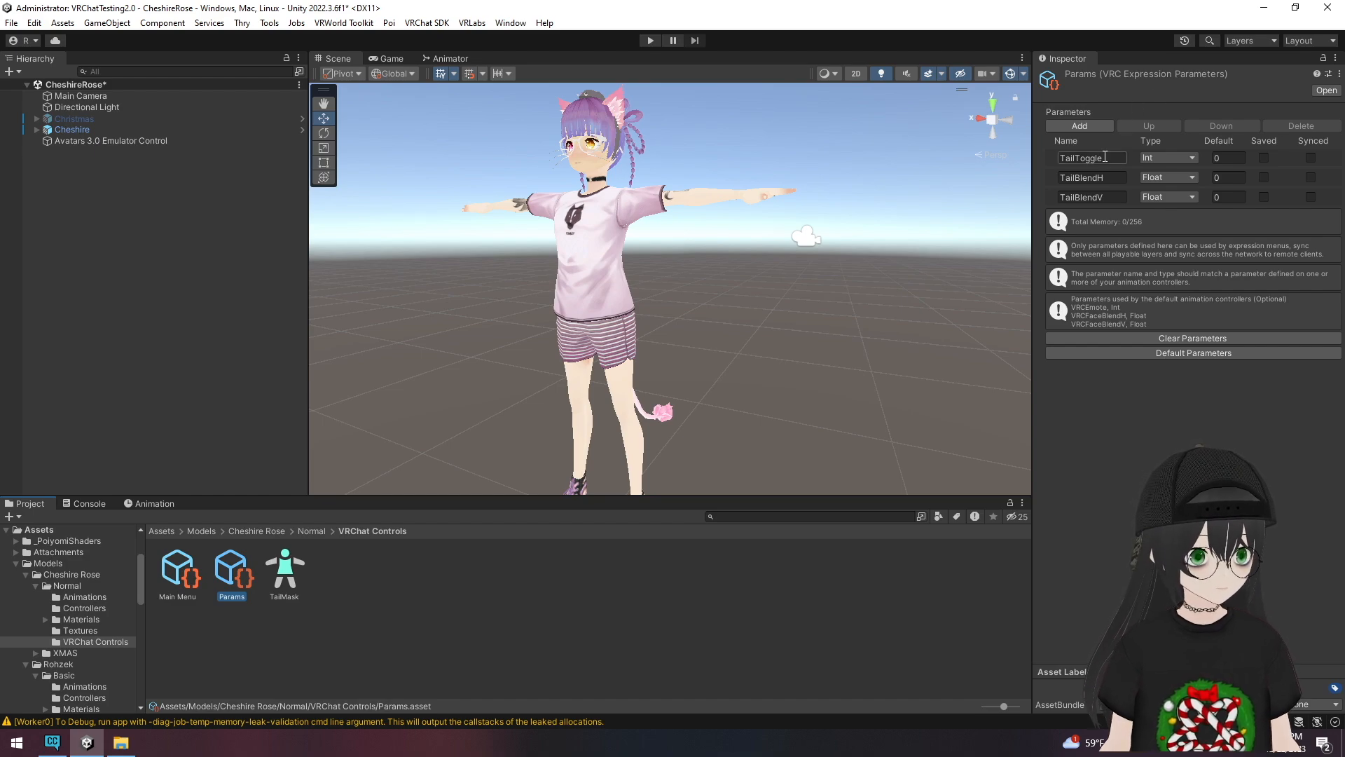
{"action": "left_click_drag", "start_coordinate": [1104, 172], "coordinate": [1011, 198]}
{"action": "left_click", "coordinate": [1177, 462]}
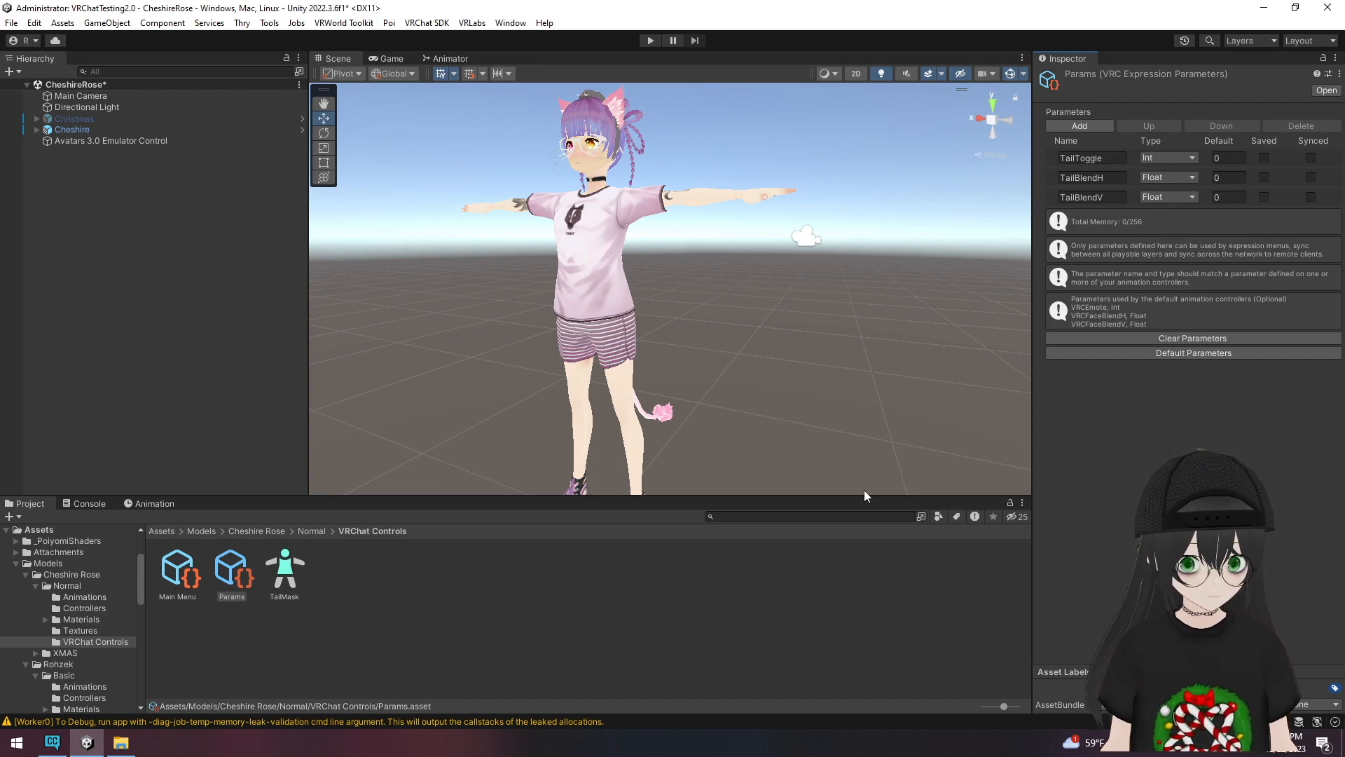
- Look up the Avatar Mask type among the assets that can be created in the VRChat Controls folder, without creating one
{"action": "left_click", "coordinate": [294, 576]}
{"action": "right_click", "coordinate": [388, 583]}
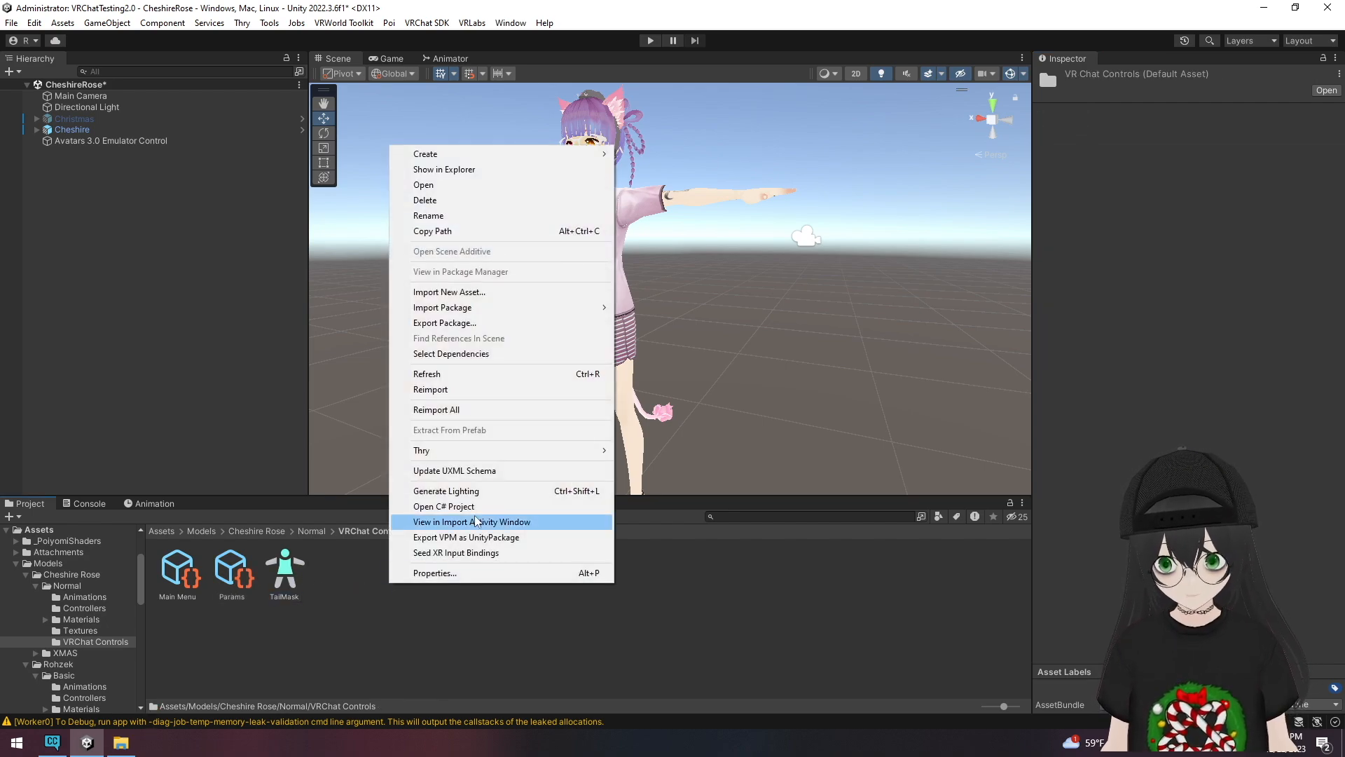
{"action": "mouse_move", "coordinate": [504, 154]}
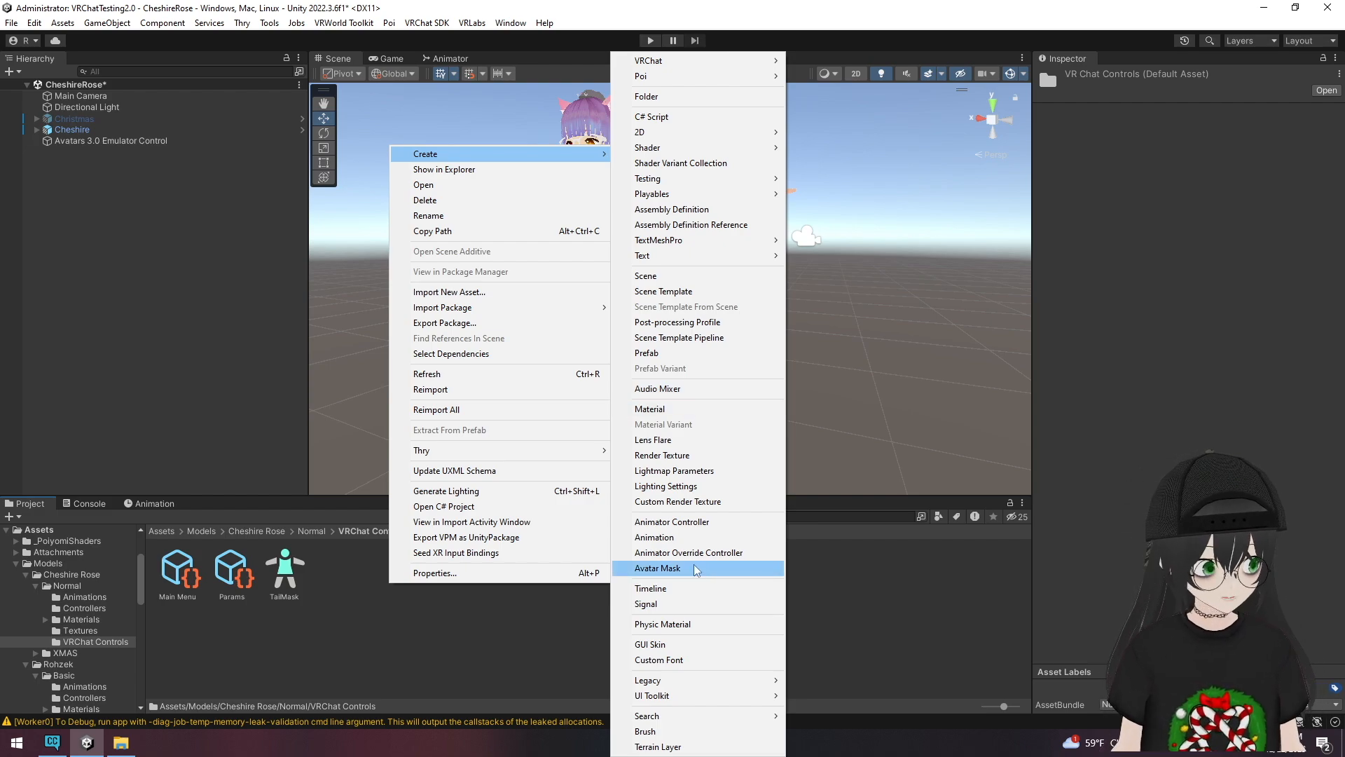
{"action": "left_click", "coordinate": [421, 616]}
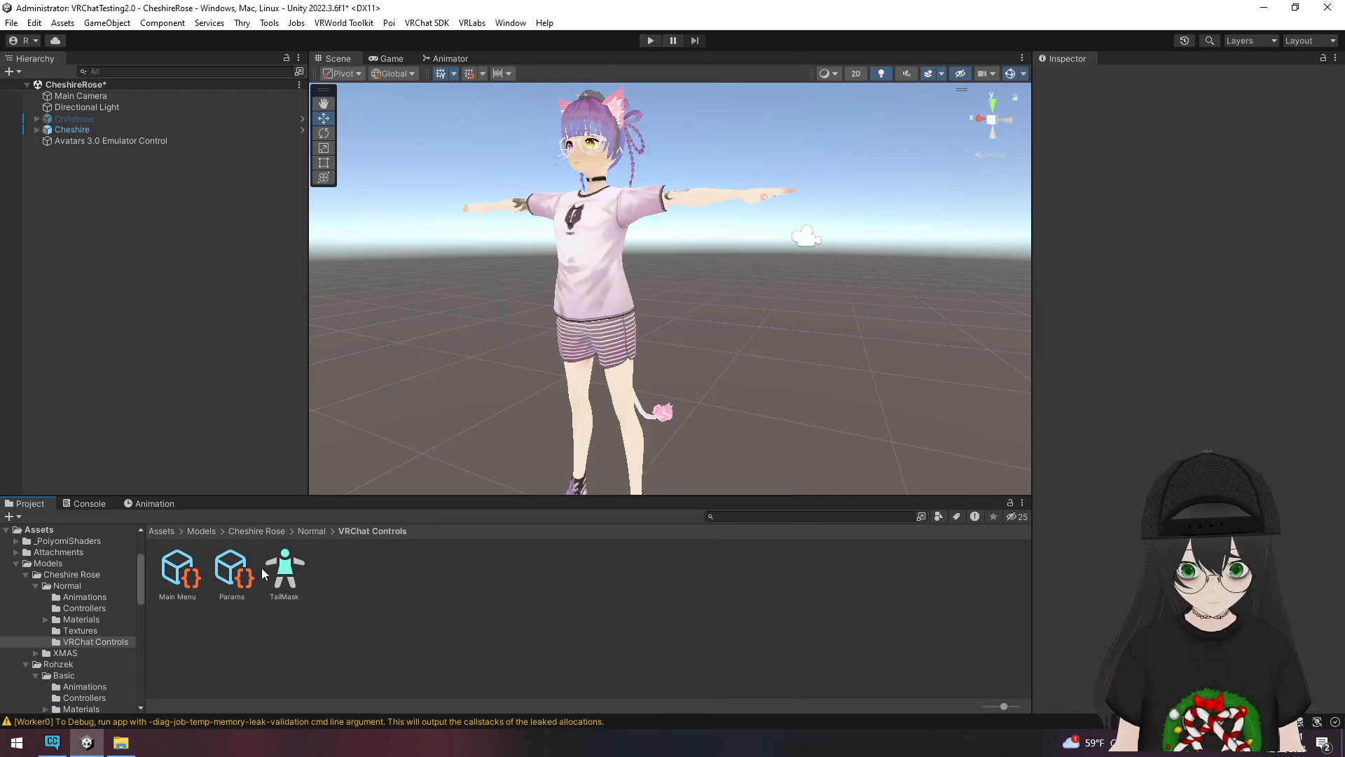
- Inspect the humanoid body diagram of the TailMask avatar mask, trying its ground and IK toggles
{"action": "left_click", "coordinate": [284, 571]}
{"action": "left_click", "coordinate": [1042, 113]}
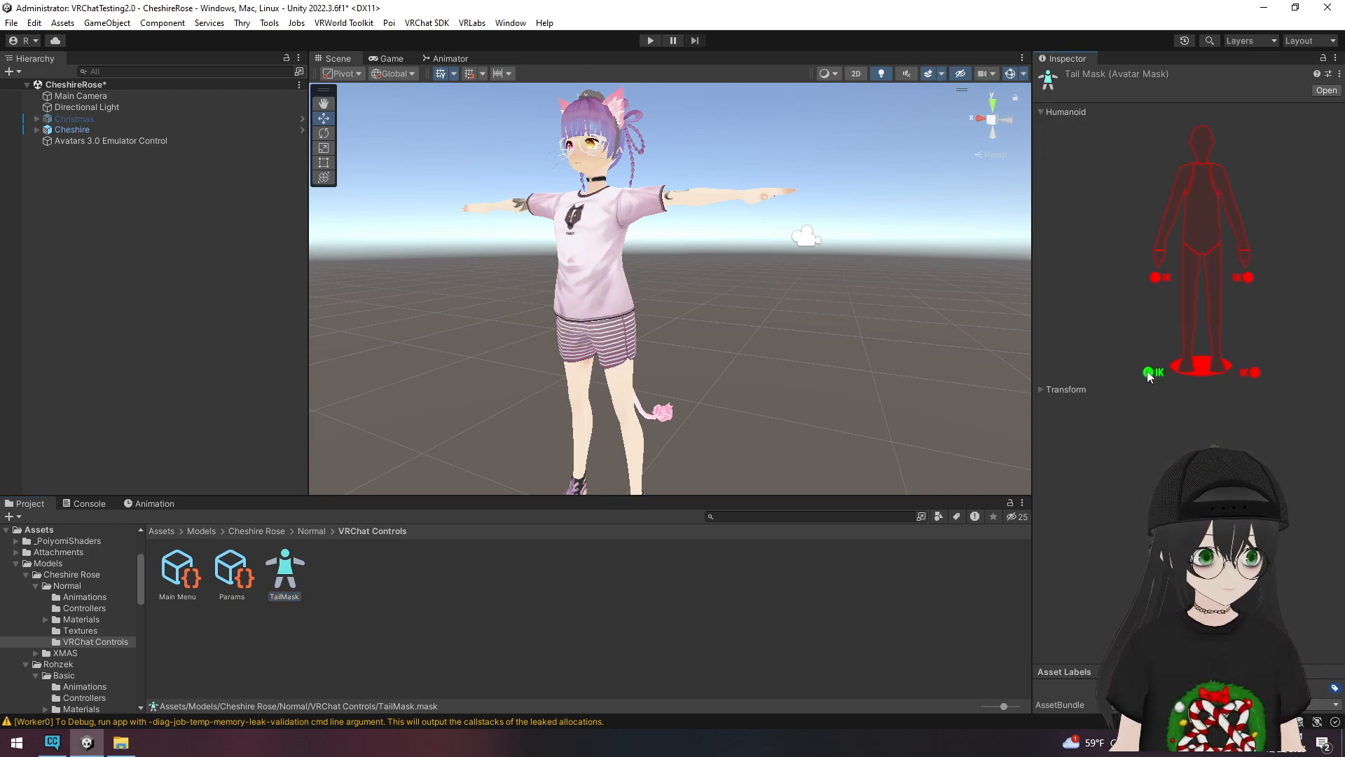
{"action": "left_click", "coordinate": [1194, 369]}
{"action": "left_click", "coordinate": [1200, 369]}
{"action": "left_click", "coordinate": [1187, 365]}
{"action": "left_click", "coordinate": [1199, 373]}
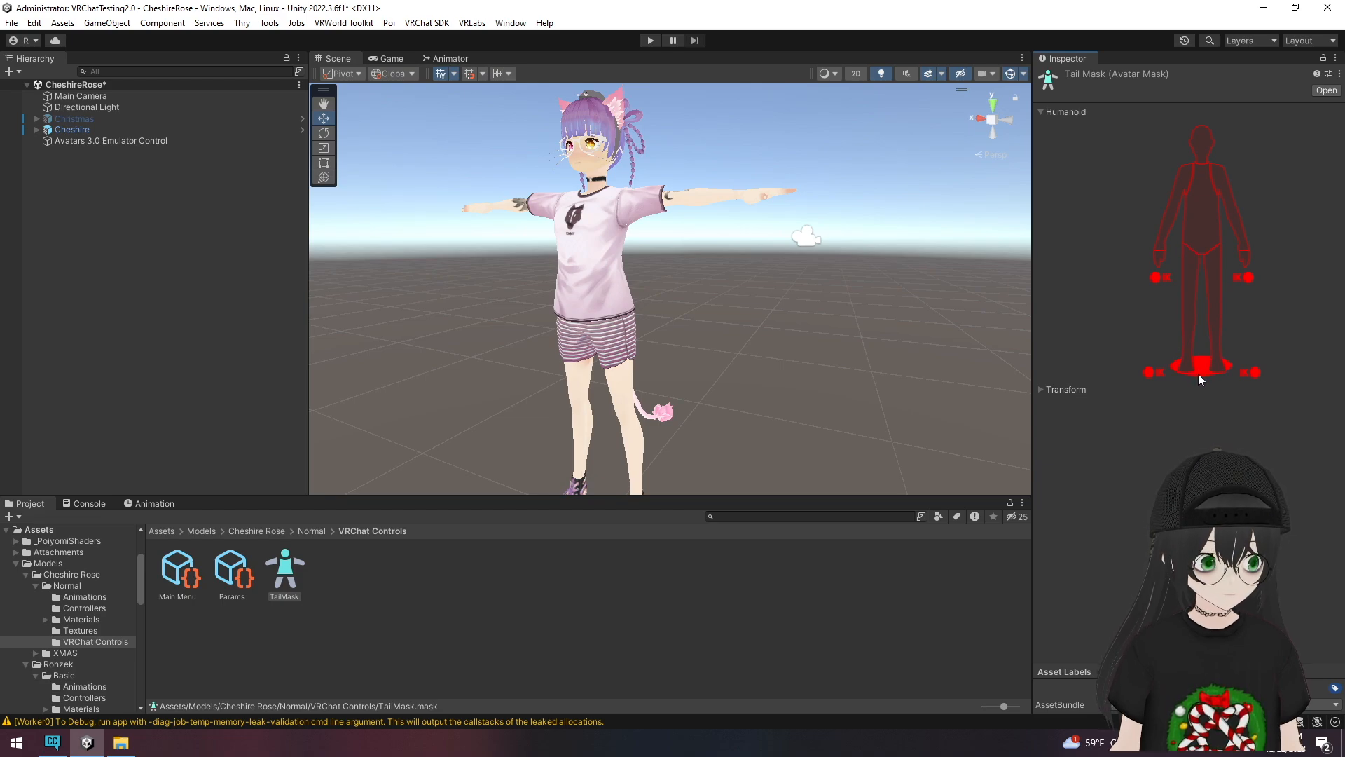
- Expand TailMask's transform hierarchy from Armature through Head down to J_Sec_Hair7_11 to examine which bones the mask includes
{"action": "left_click", "coordinate": [1041, 389]}
{"action": "left_click", "coordinate": [1043, 114]}
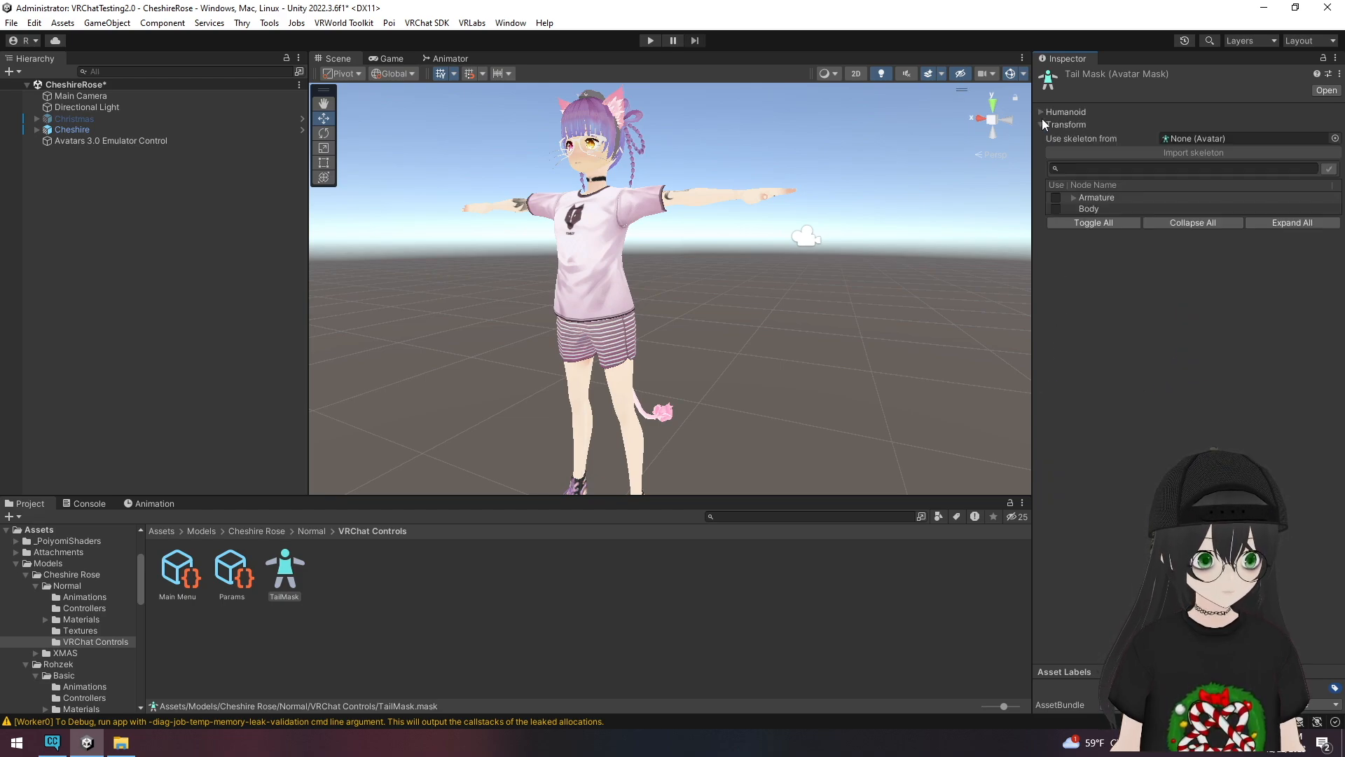
{"action": "left_click", "coordinate": [1072, 198]}
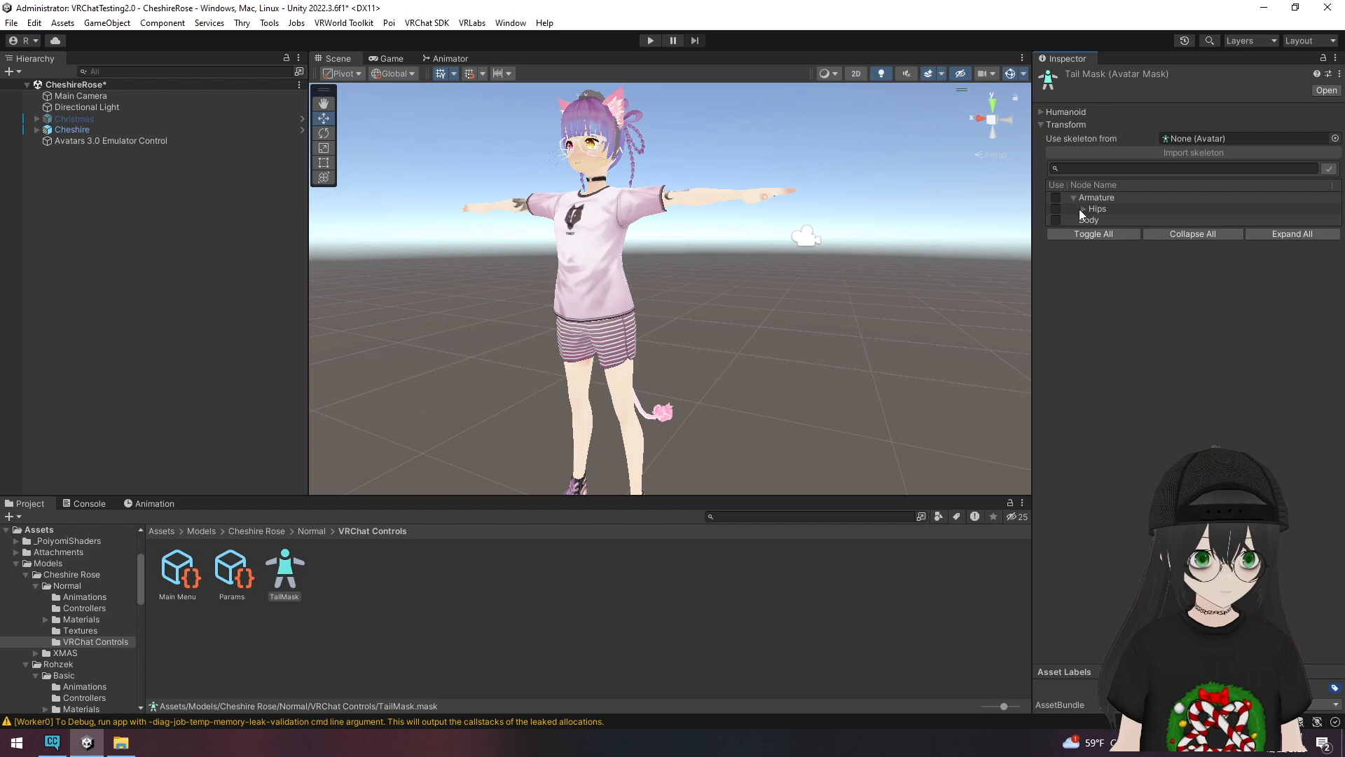
{"action": "left_click", "coordinate": [1082, 209]}
{"action": "left_click", "coordinate": [1093, 242]}
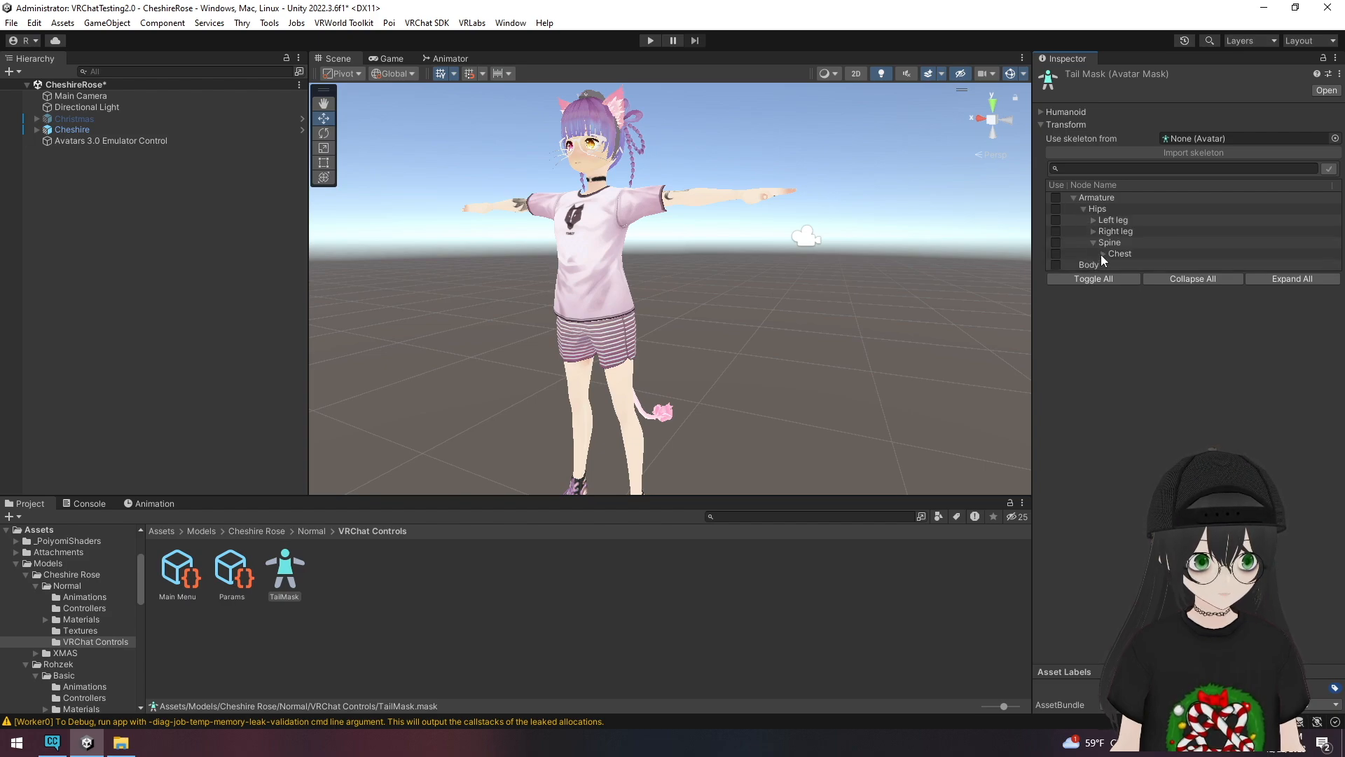
{"action": "left_click", "coordinate": [1103, 254]}
{"action": "left_click", "coordinate": [1113, 299]}
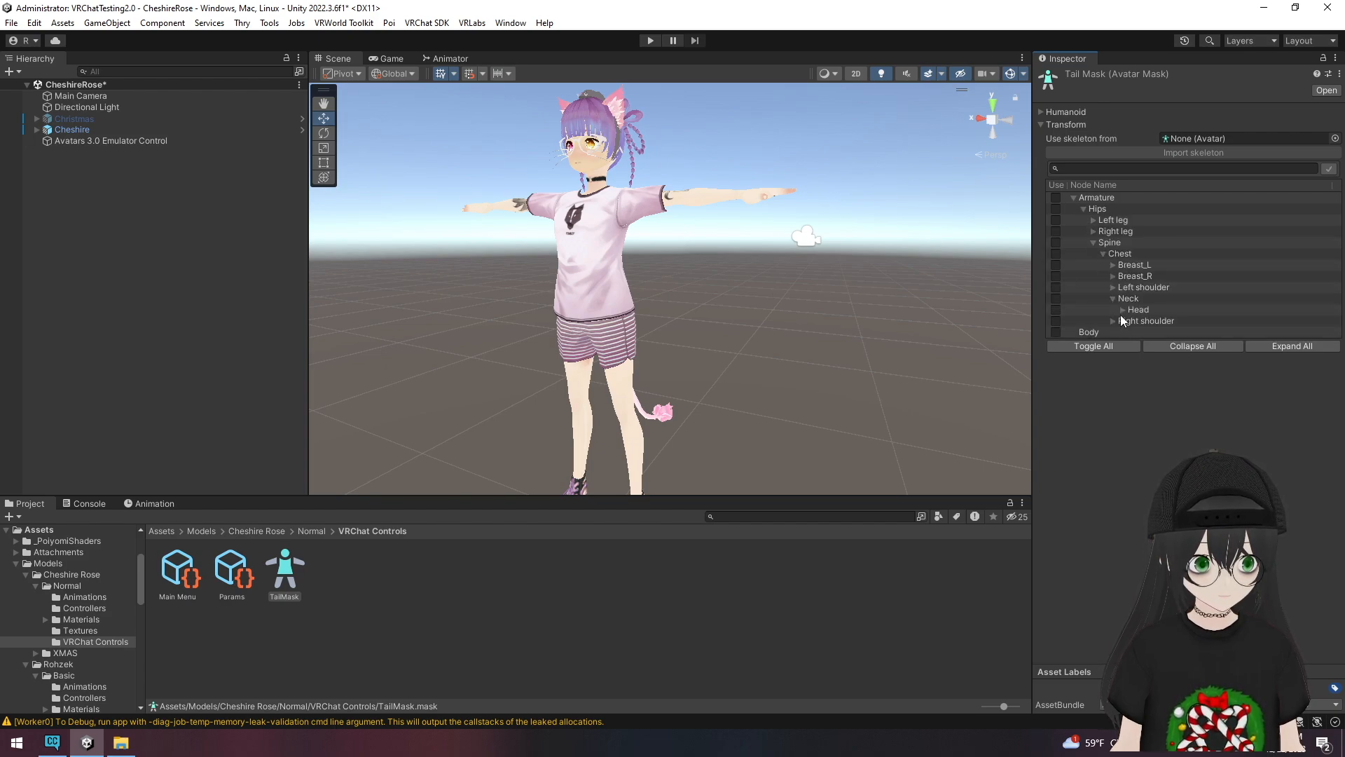
{"action": "left_click", "coordinate": [1122, 309]}
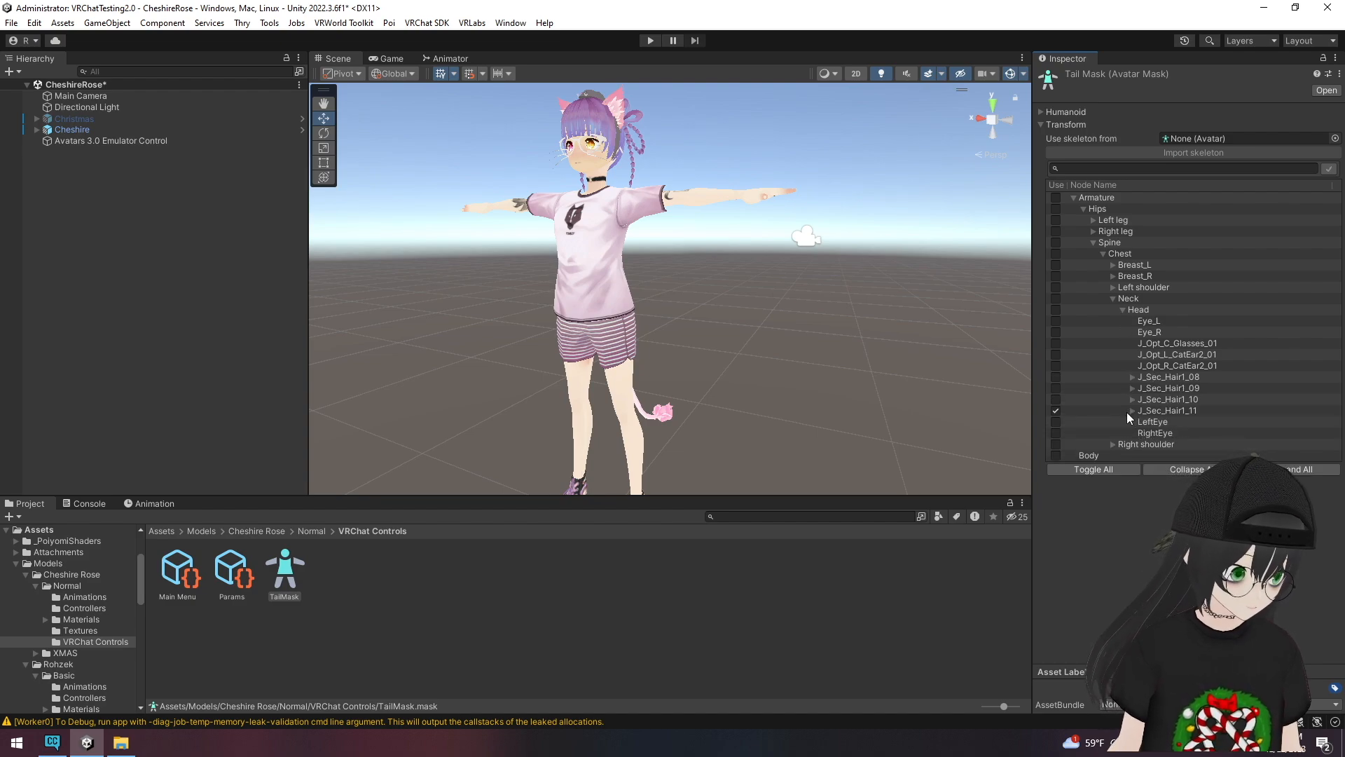
{"action": "left_click", "coordinate": [1128, 412]}
{"action": "left_click", "coordinate": [1133, 412]}
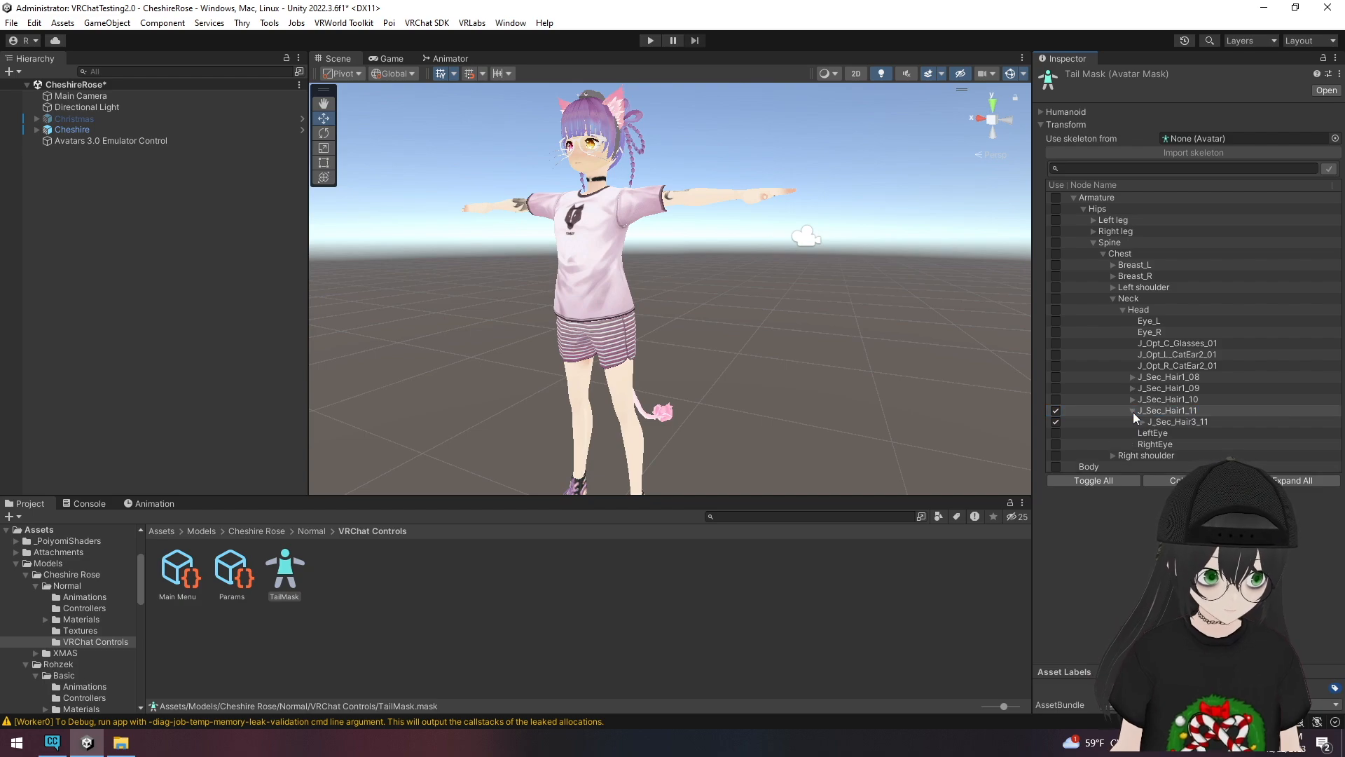
{"action": "left_click", "coordinate": [1144, 422]}
{"action": "left_click", "coordinate": [1154, 433]}
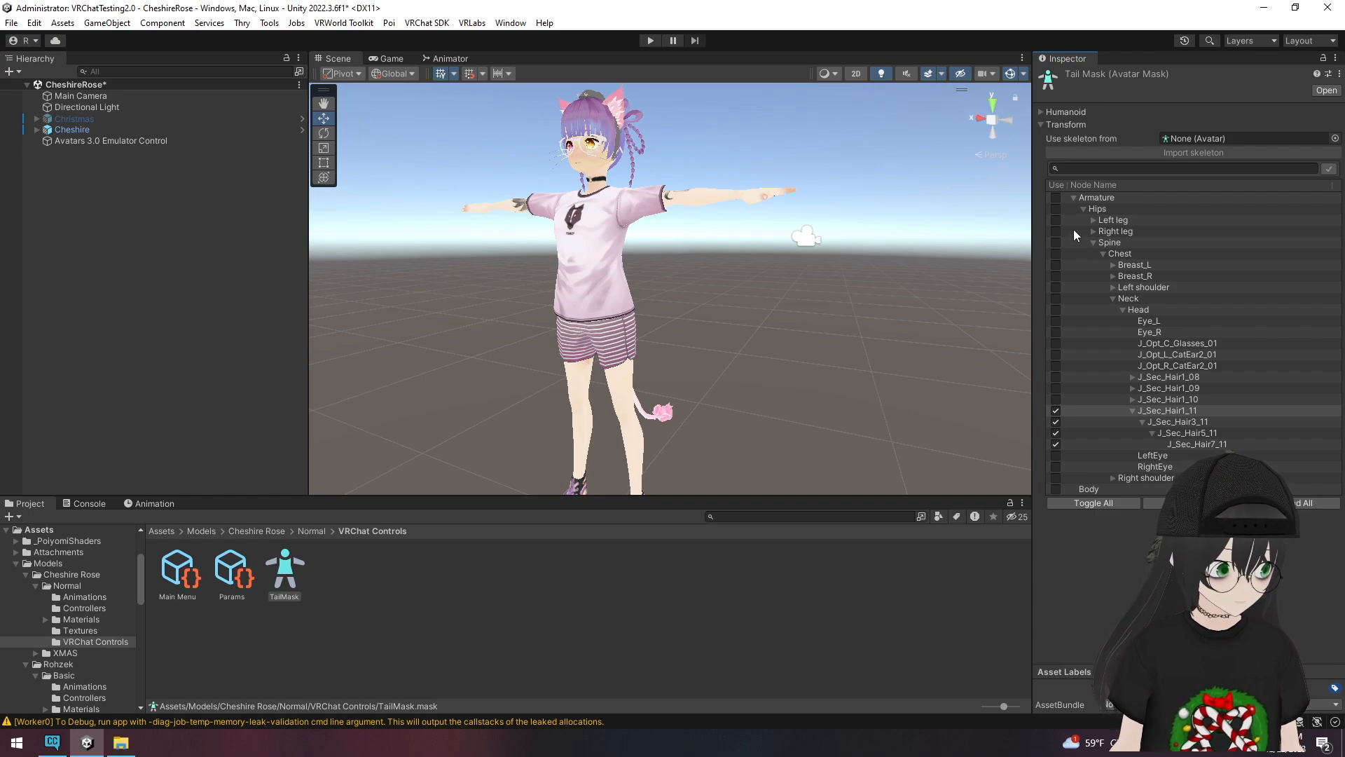
- Open the CheshireRose controller from the Normal model's Controllers folder in the Animator to view its layers and states
{"action": "left_click", "coordinate": [497, 573]}
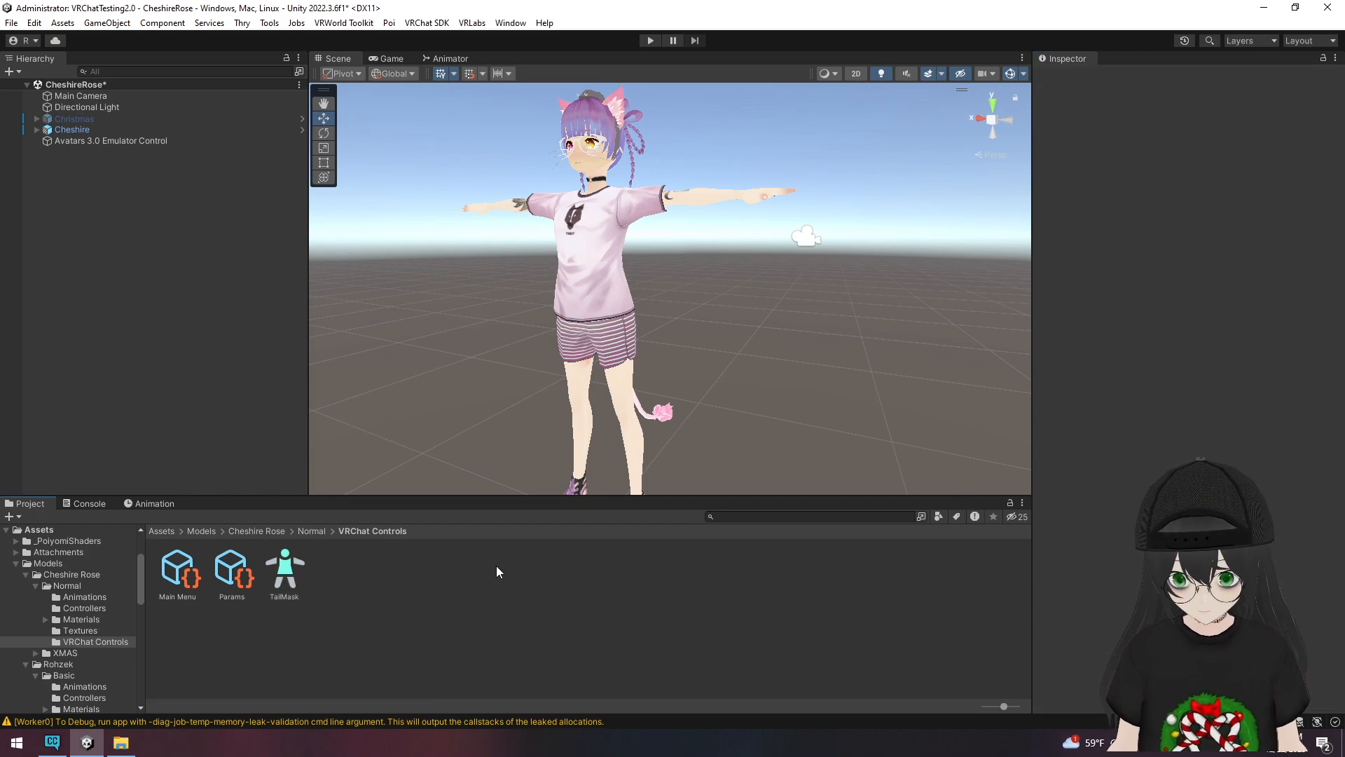
{"action": "left_click", "coordinate": [314, 533]}
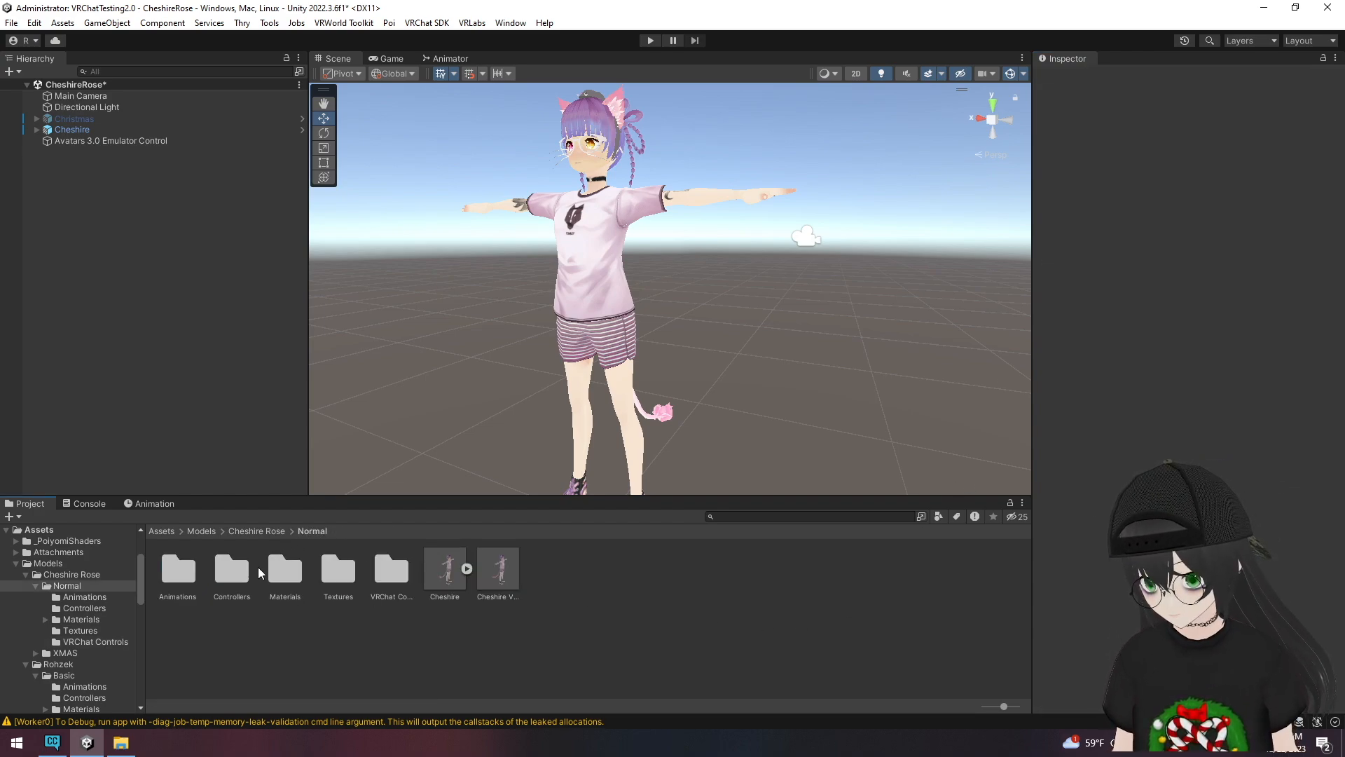
{"action": "double_click", "coordinate": [226, 579]}
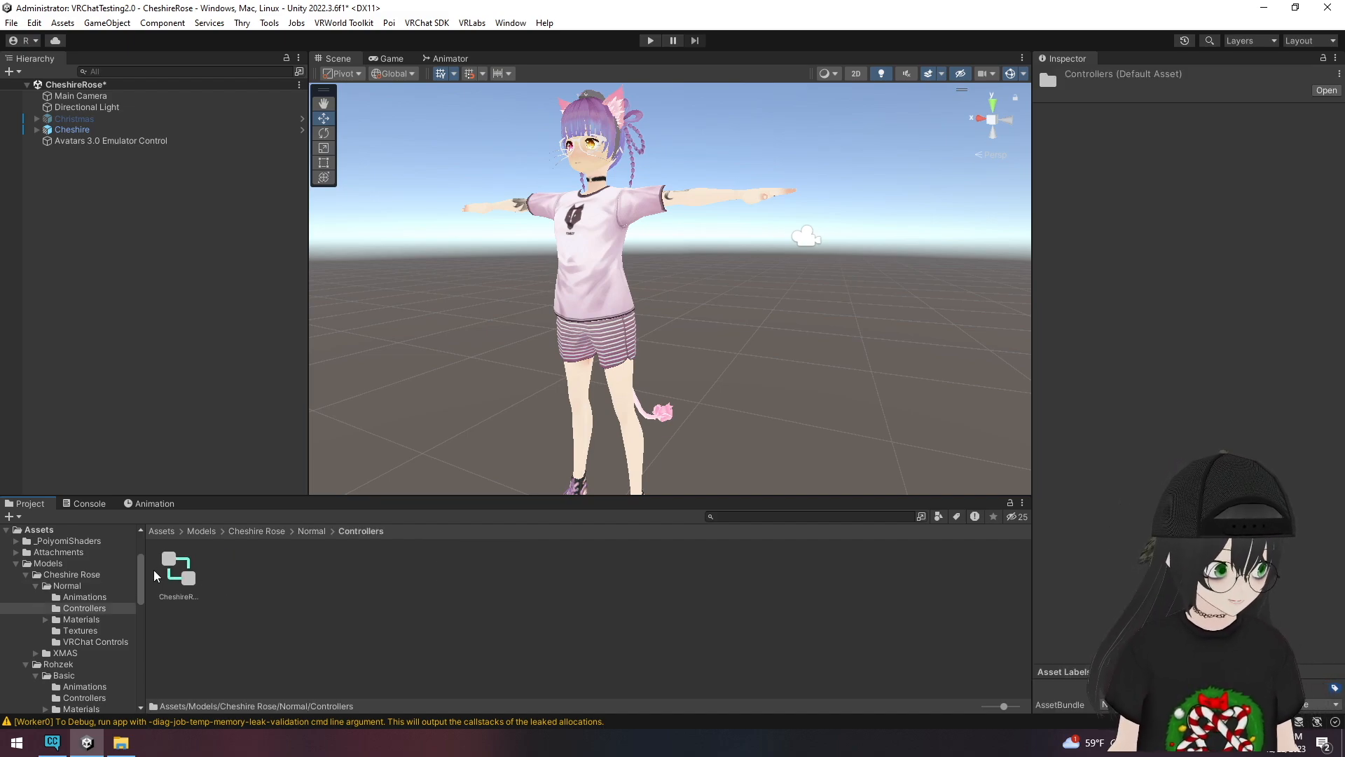
{"action": "left_click", "coordinate": [175, 575]}
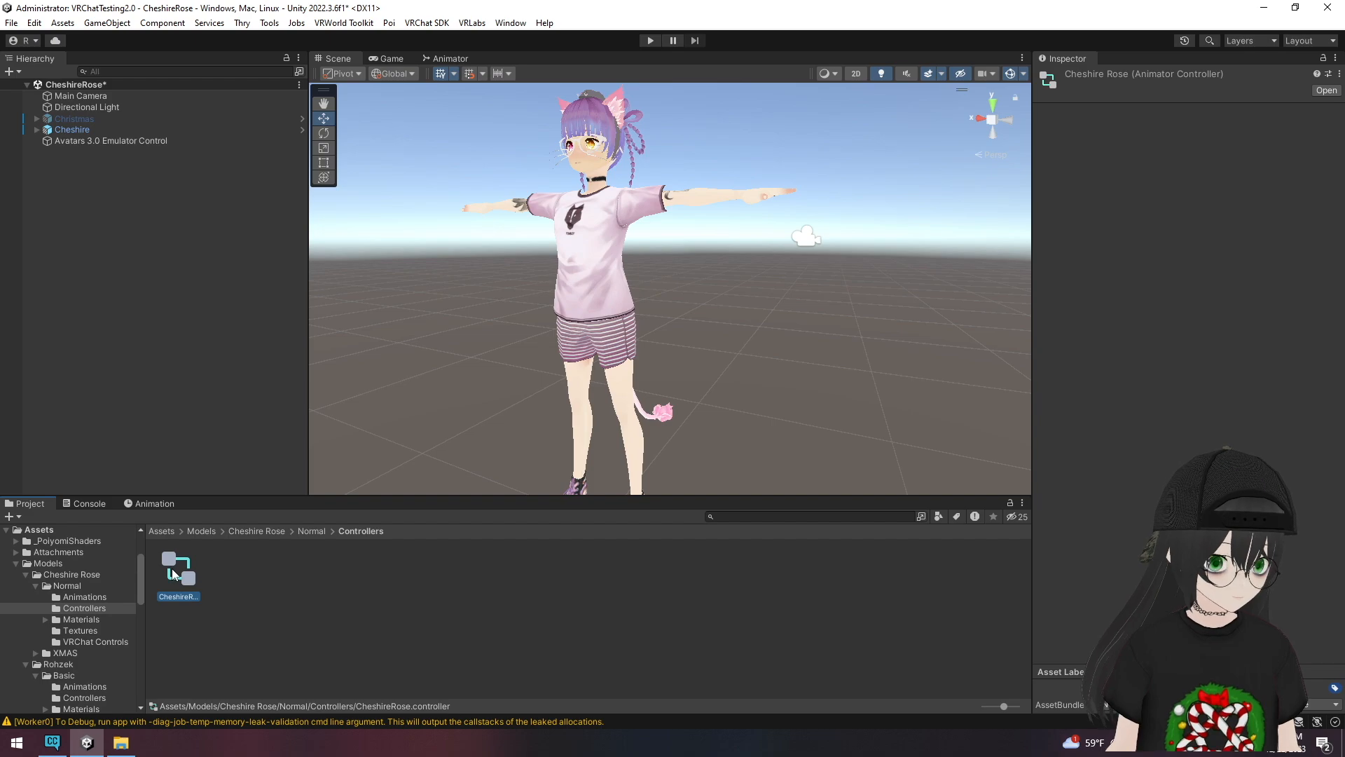
{"action": "left_click", "coordinate": [443, 60]}
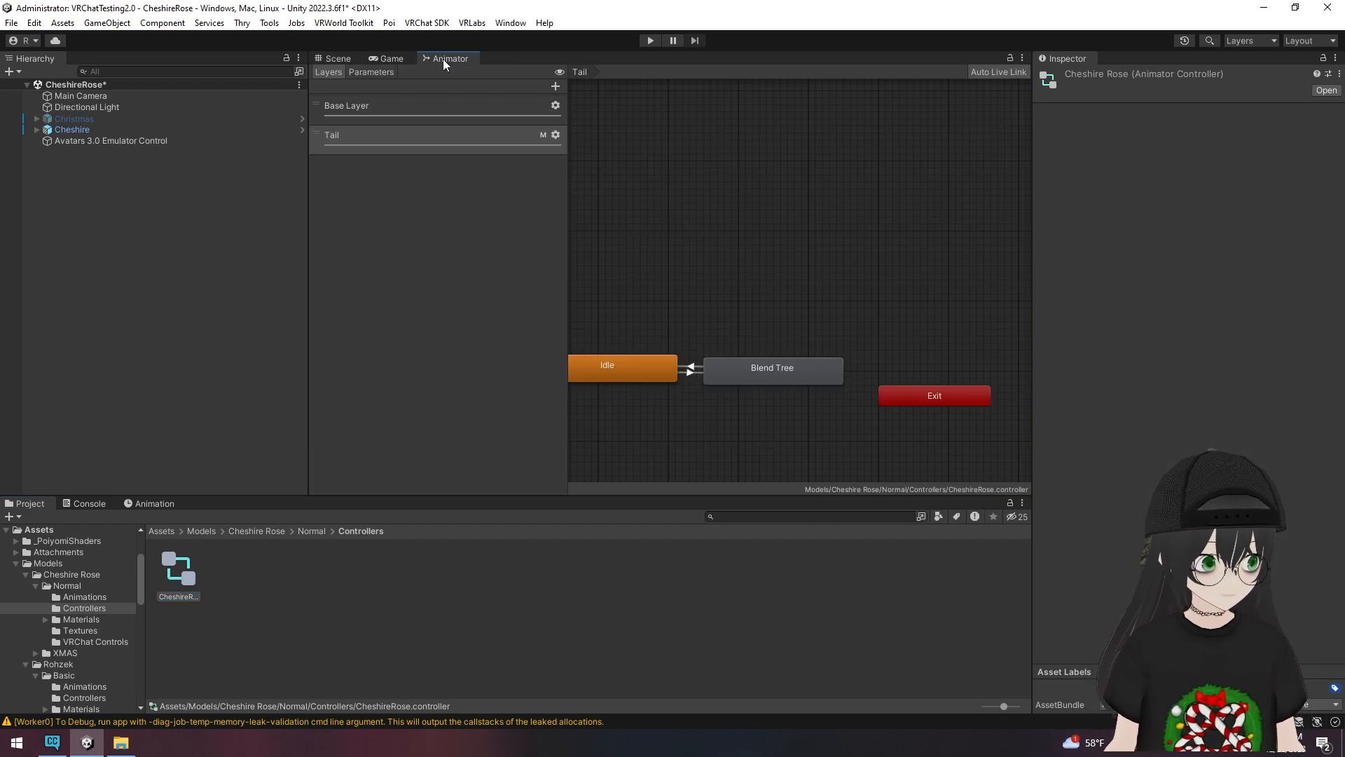
- Look up the Animation and Animator windows among the editor's available windows, without opening one
{"action": "left_click", "coordinate": [510, 23]}
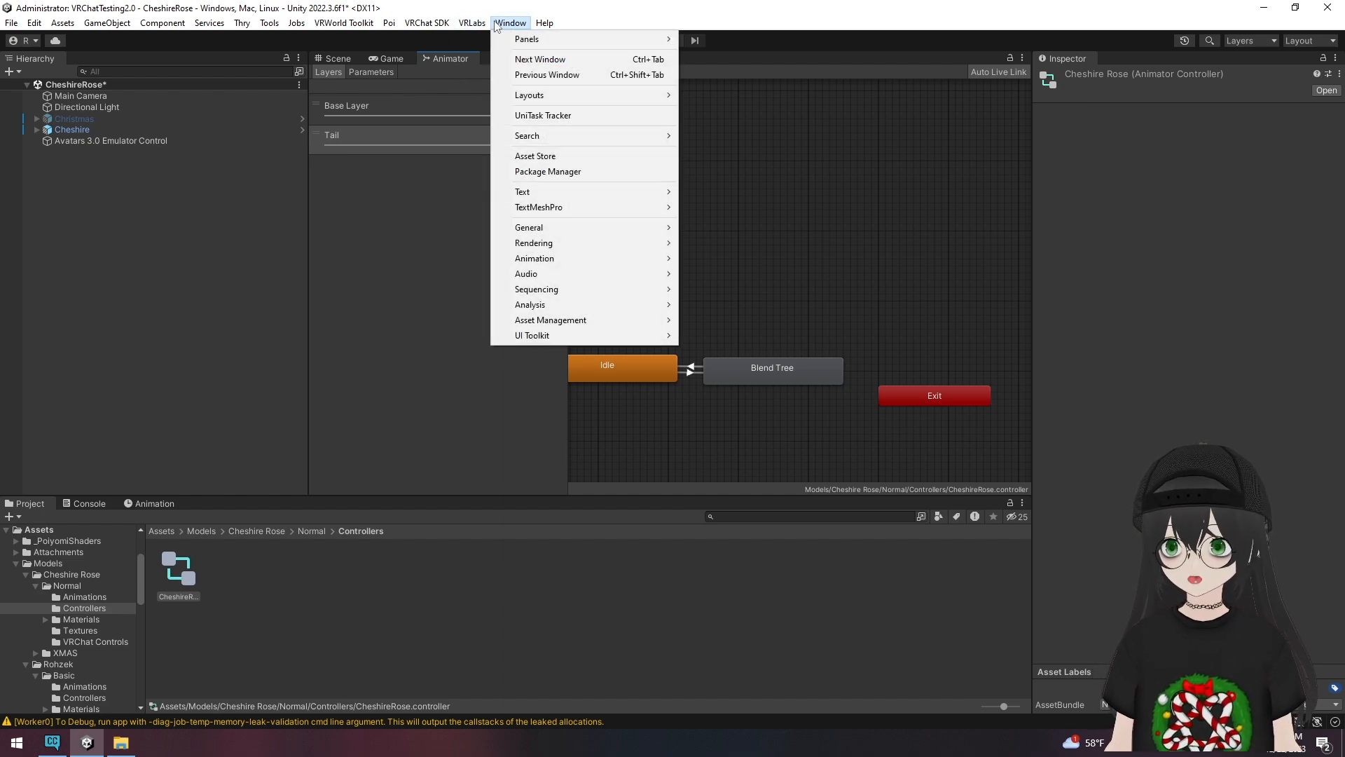
{"action": "mouse_move", "coordinate": [564, 259]}
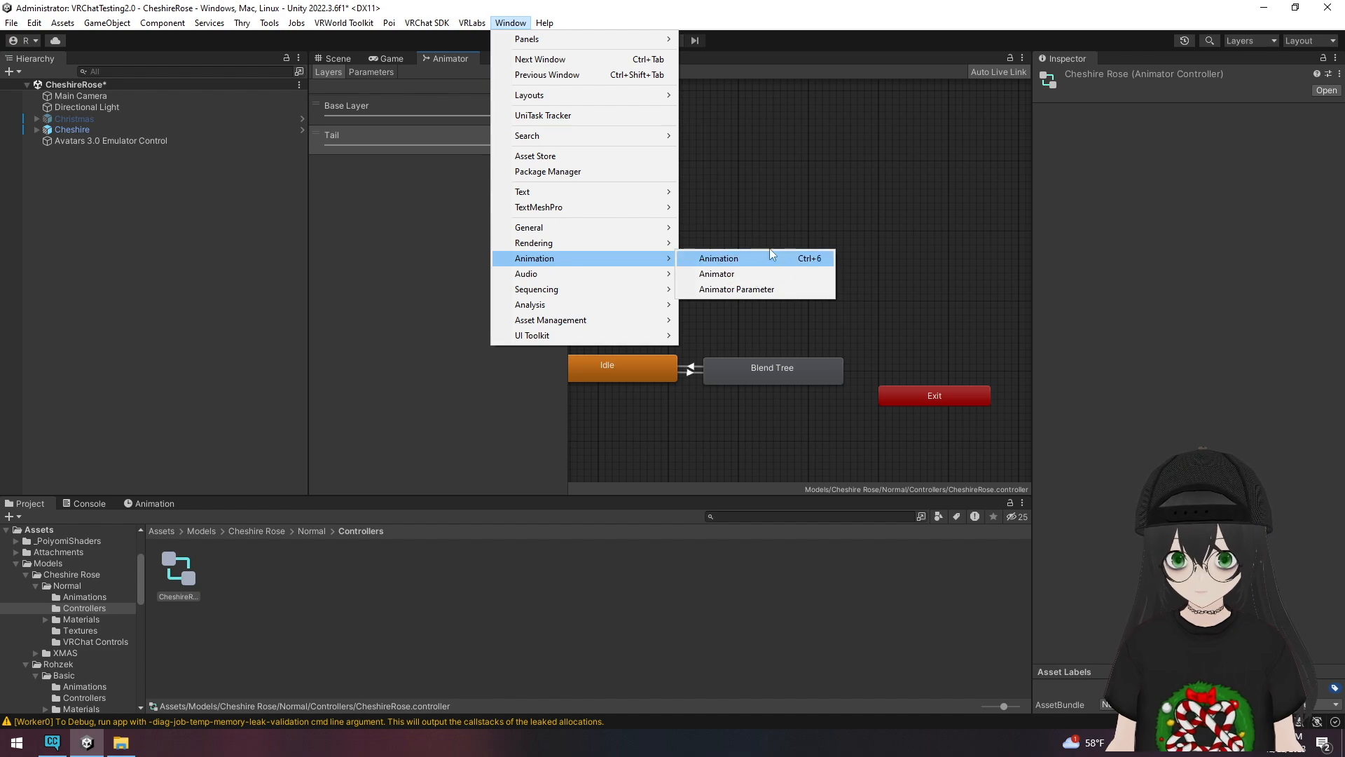
{"action": "left_click", "coordinate": [788, 157]}
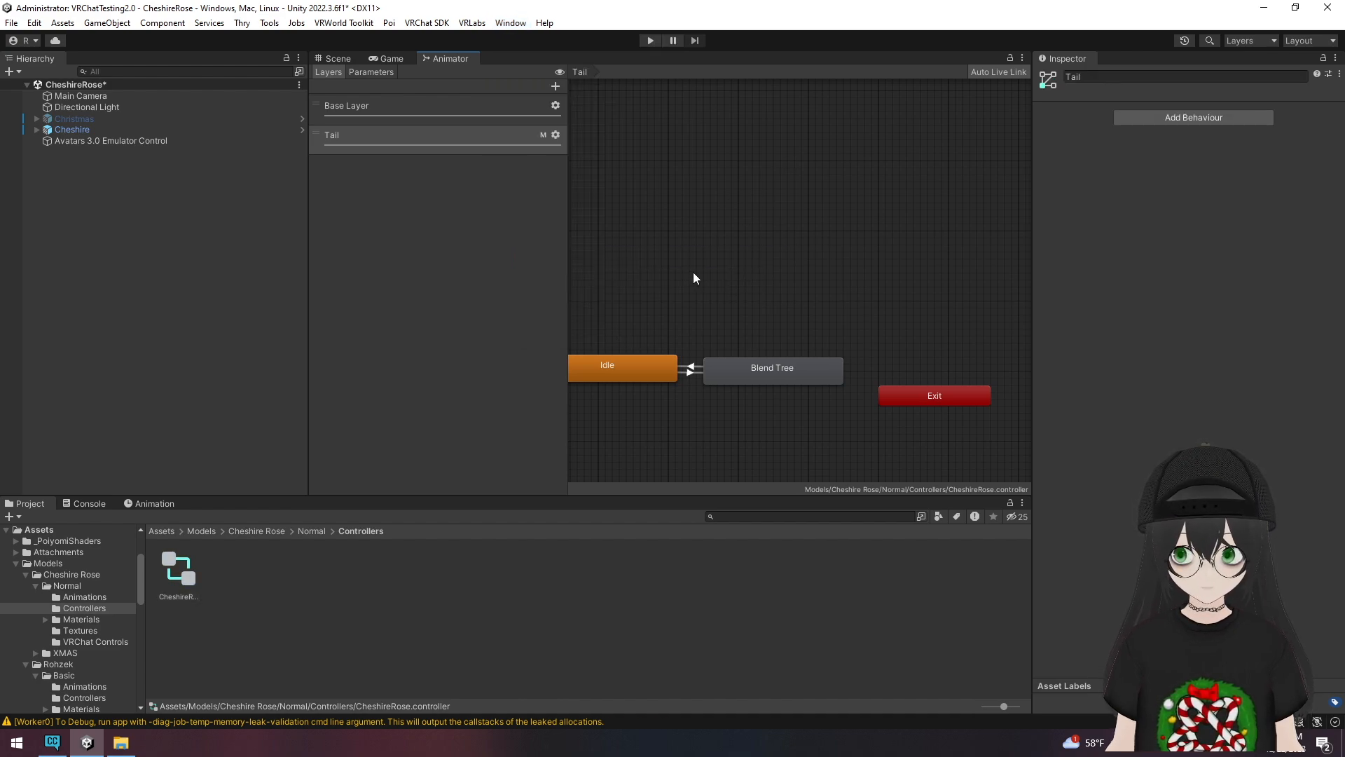
- Examine the Tail layer's weight, mask and blending settings, leaving the weight at 1
{"action": "middle_click_drag", "start_coordinate": [675, 269], "coordinate": [797, 206]}
{"action": "scroll", "coordinate": [797, 206], "scroll_direction": "down", "scroll_amount": 1}
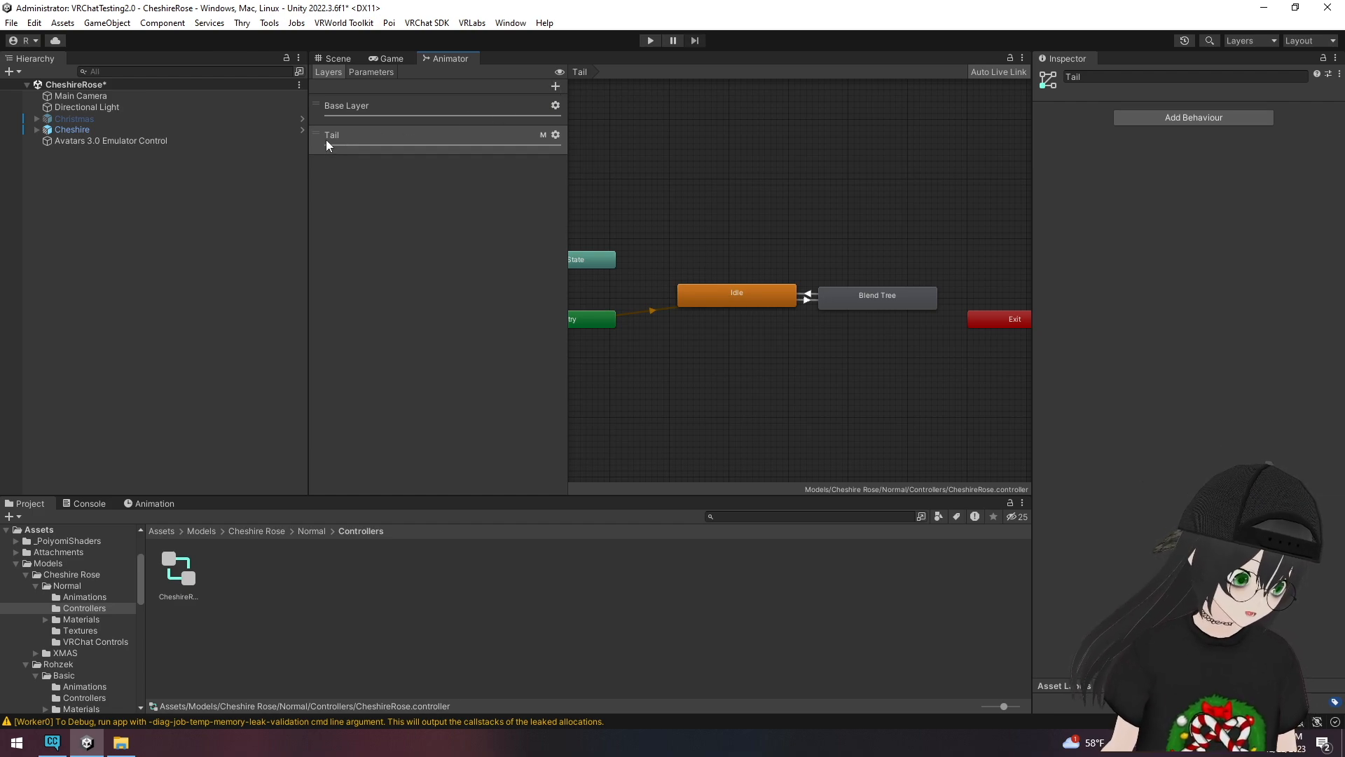
{"action": "left_click", "coordinate": [556, 134]}
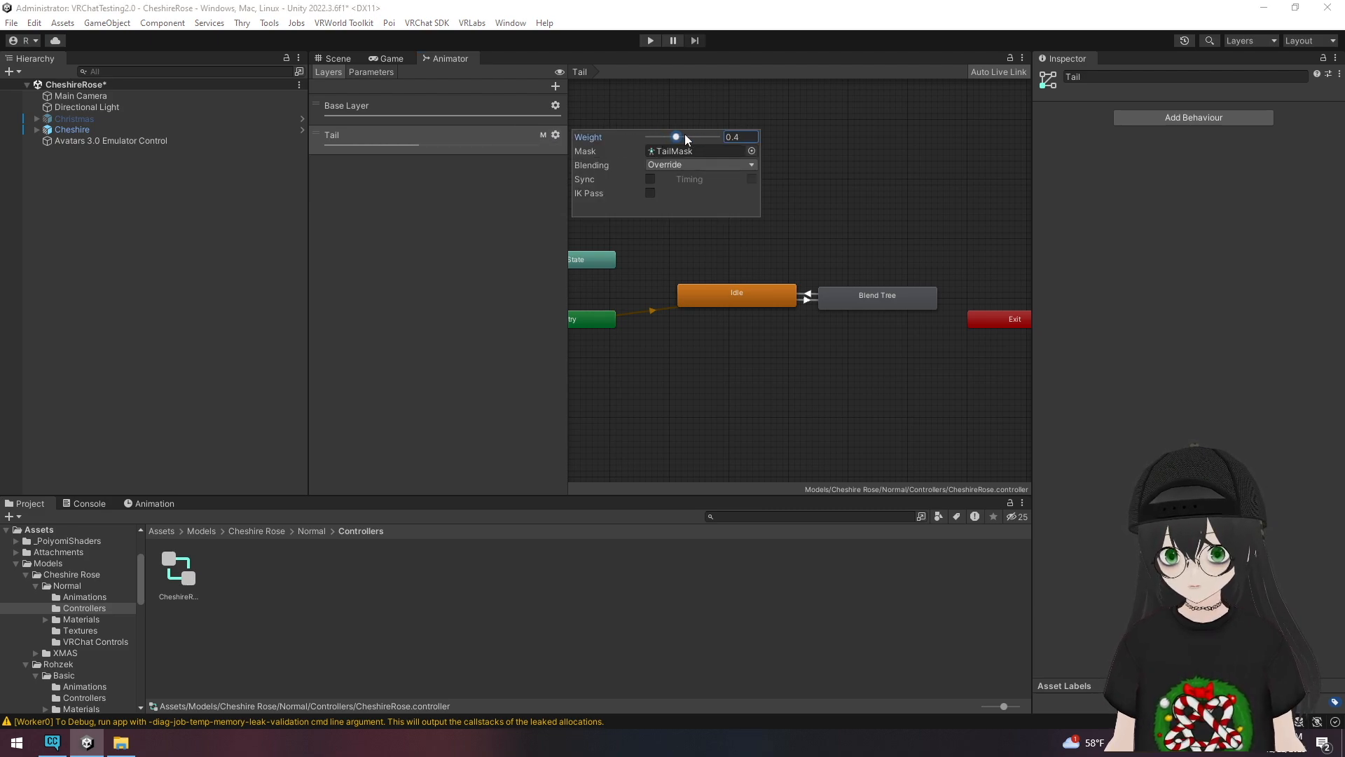
{"action": "left_click", "coordinate": [729, 135]}
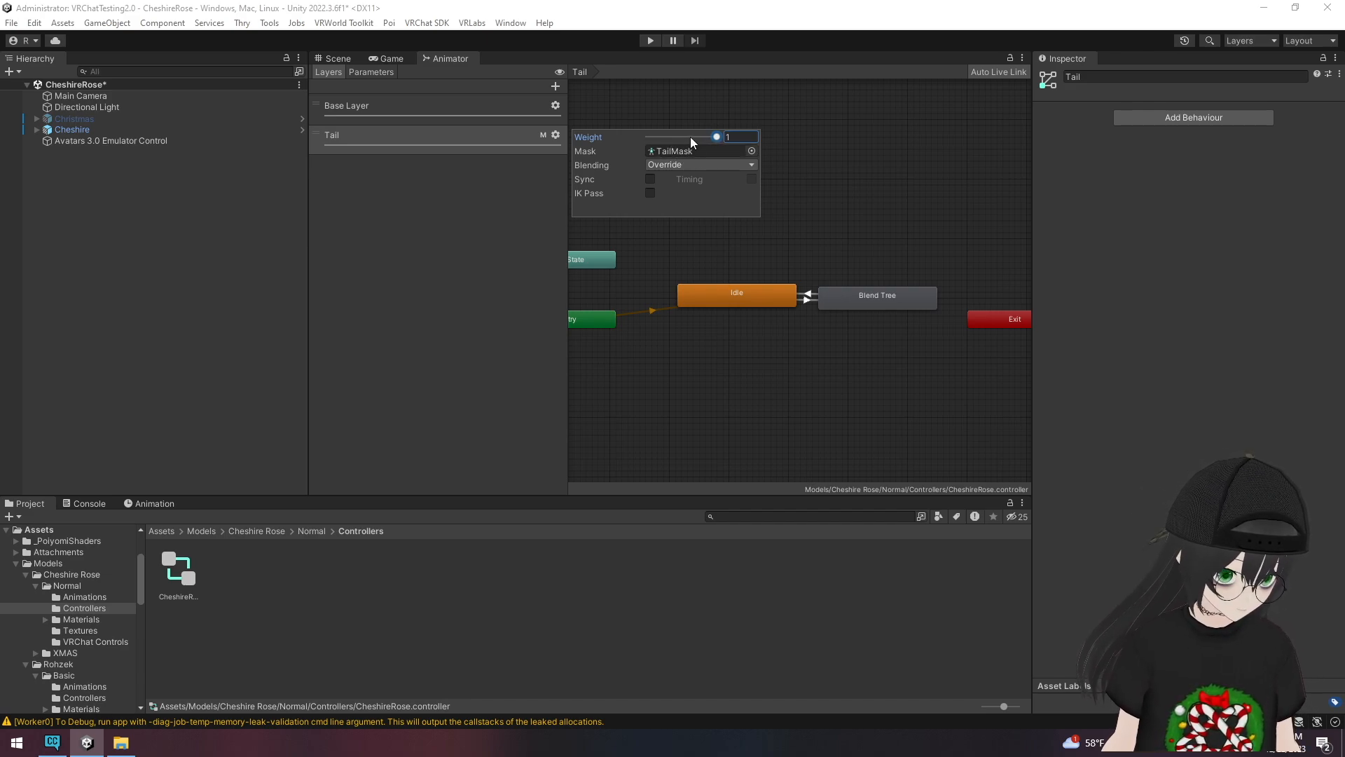
{"action": "left_click", "coordinate": [454, 205]}
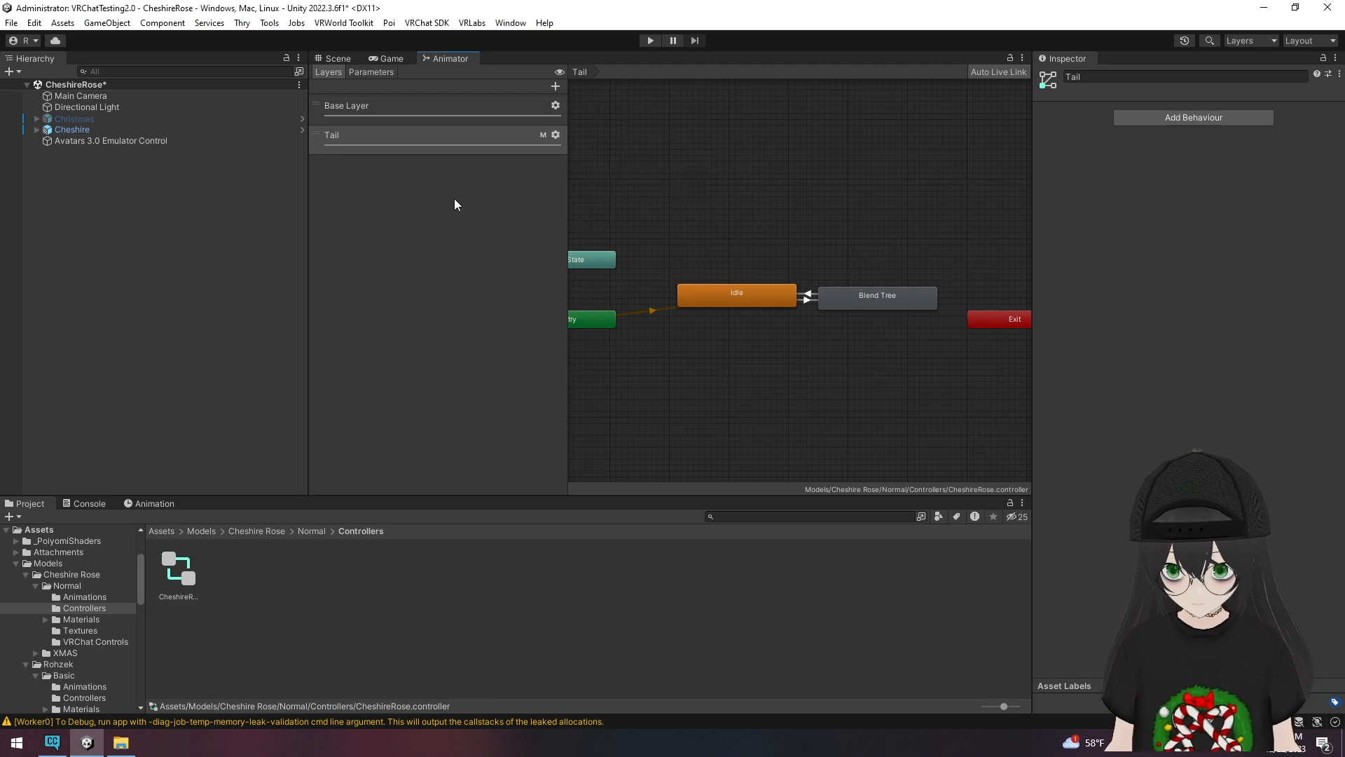
- Review the CheshireRose controller's parameter list and return to its layer list
{"action": "left_click", "coordinate": [375, 70]}
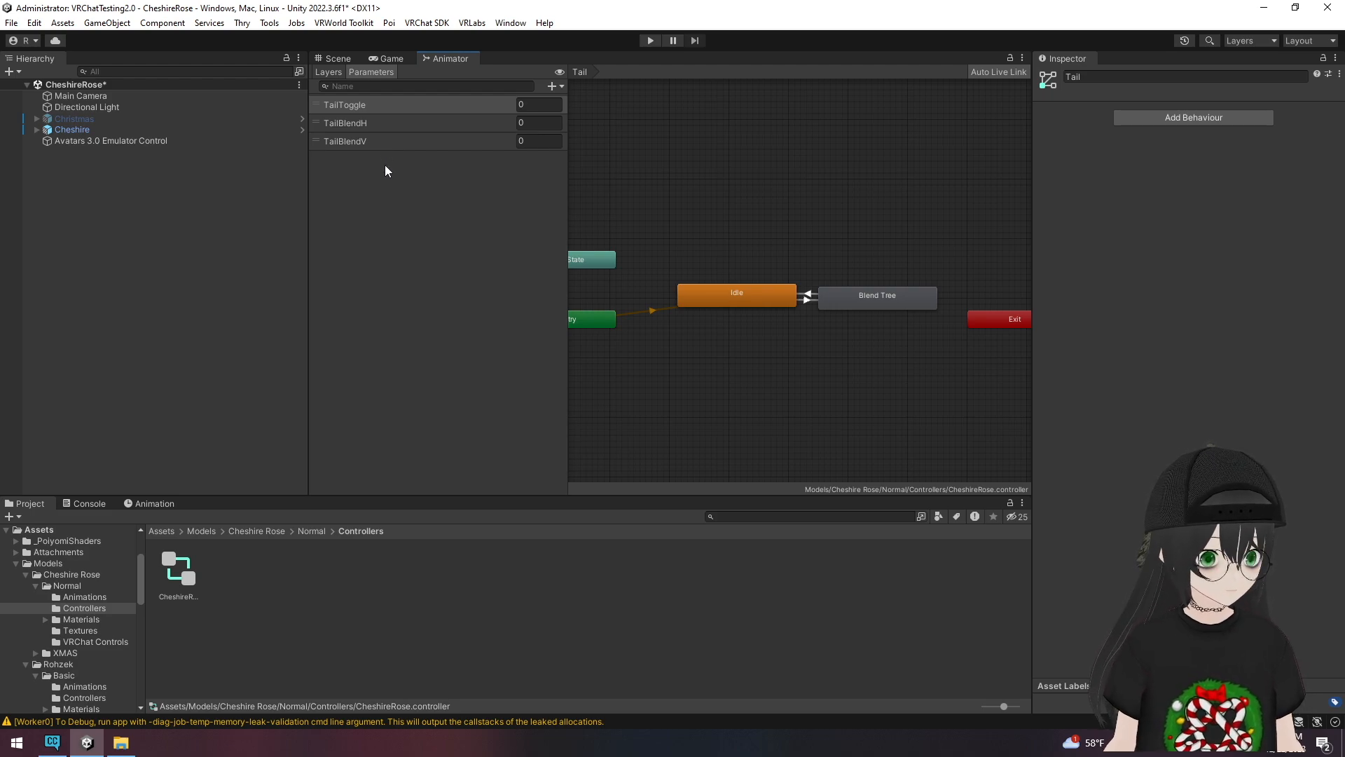
{"action": "left_click", "coordinate": [397, 59]}
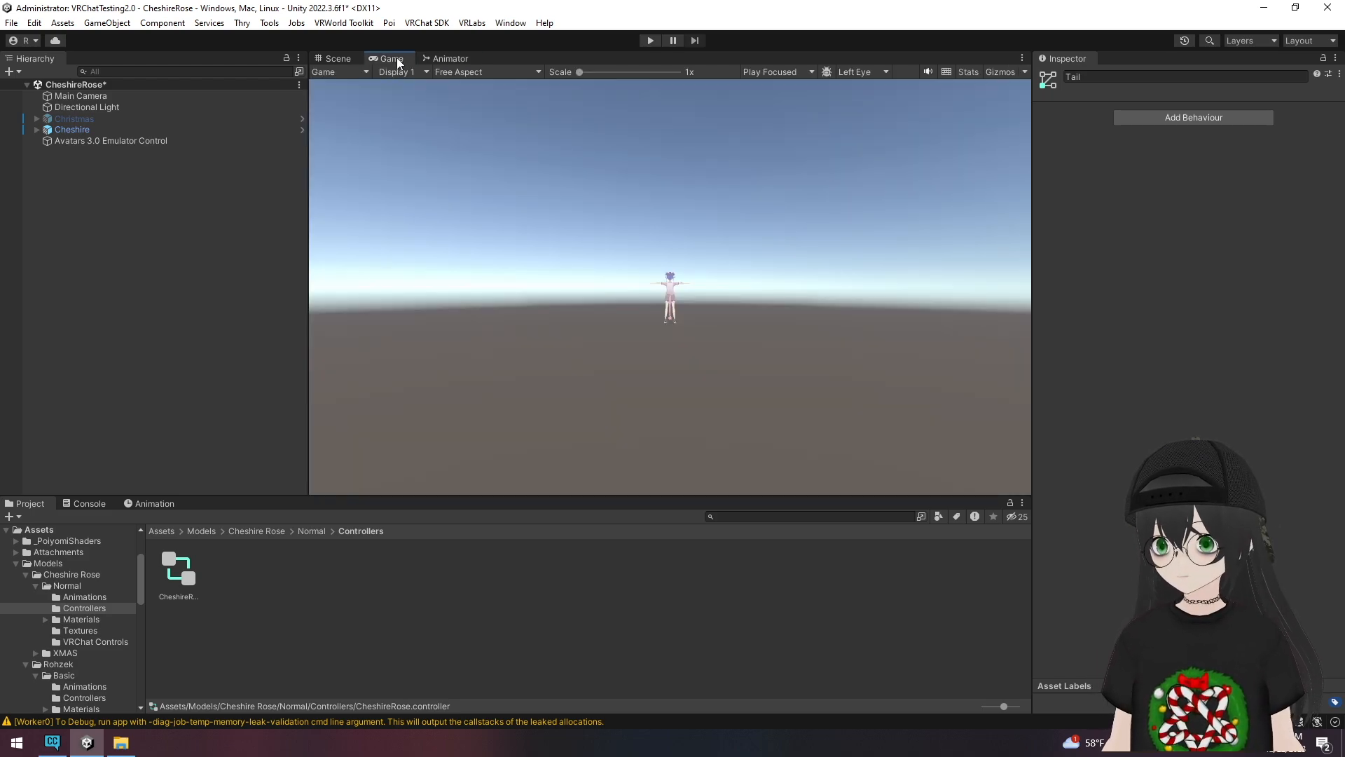
{"action": "left_click", "coordinate": [442, 59]}
{"action": "left_click", "coordinate": [329, 72]}
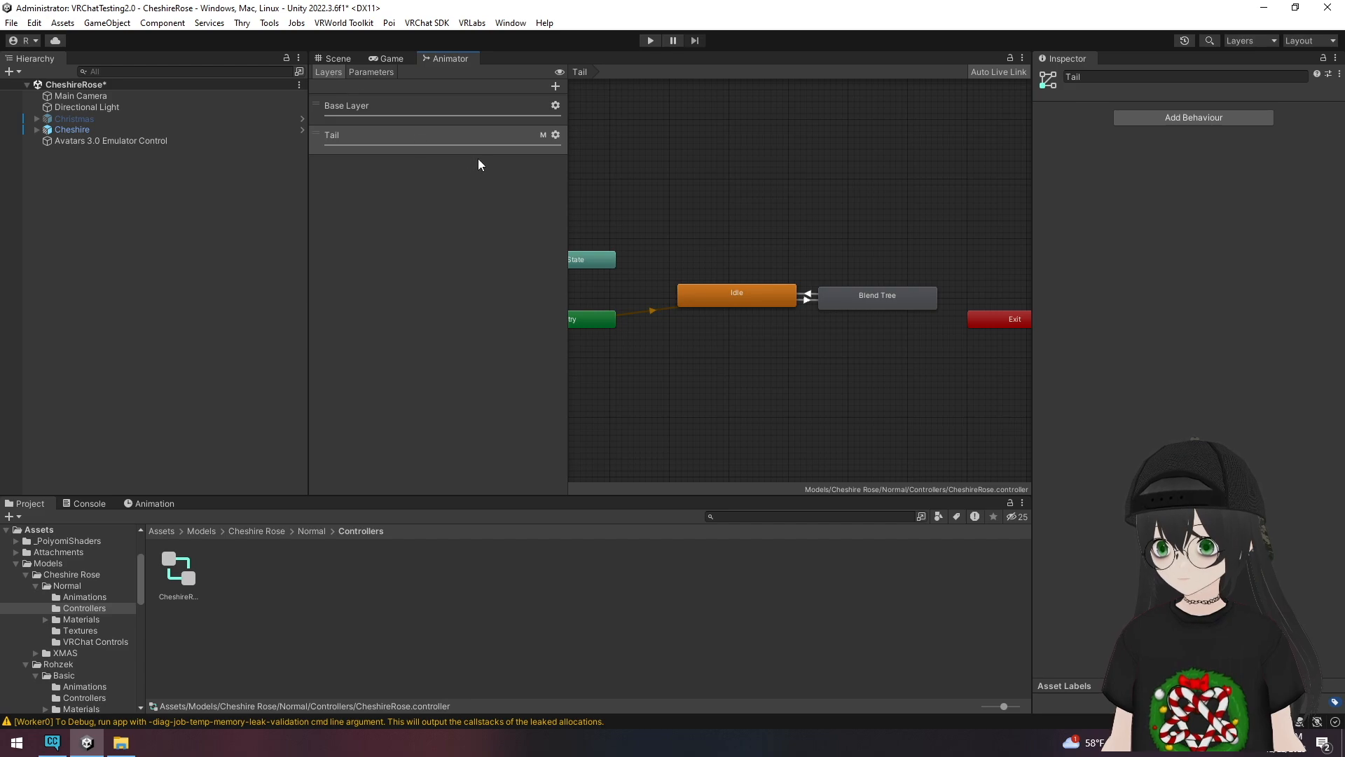
- Add an empty state to the Tail layer as a trial and delete it
{"action": "left_click", "coordinate": [400, 143]}
{"action": "middle_click_drag", "start_coordinate": [707, 257], "coordinate": [829, 186]}
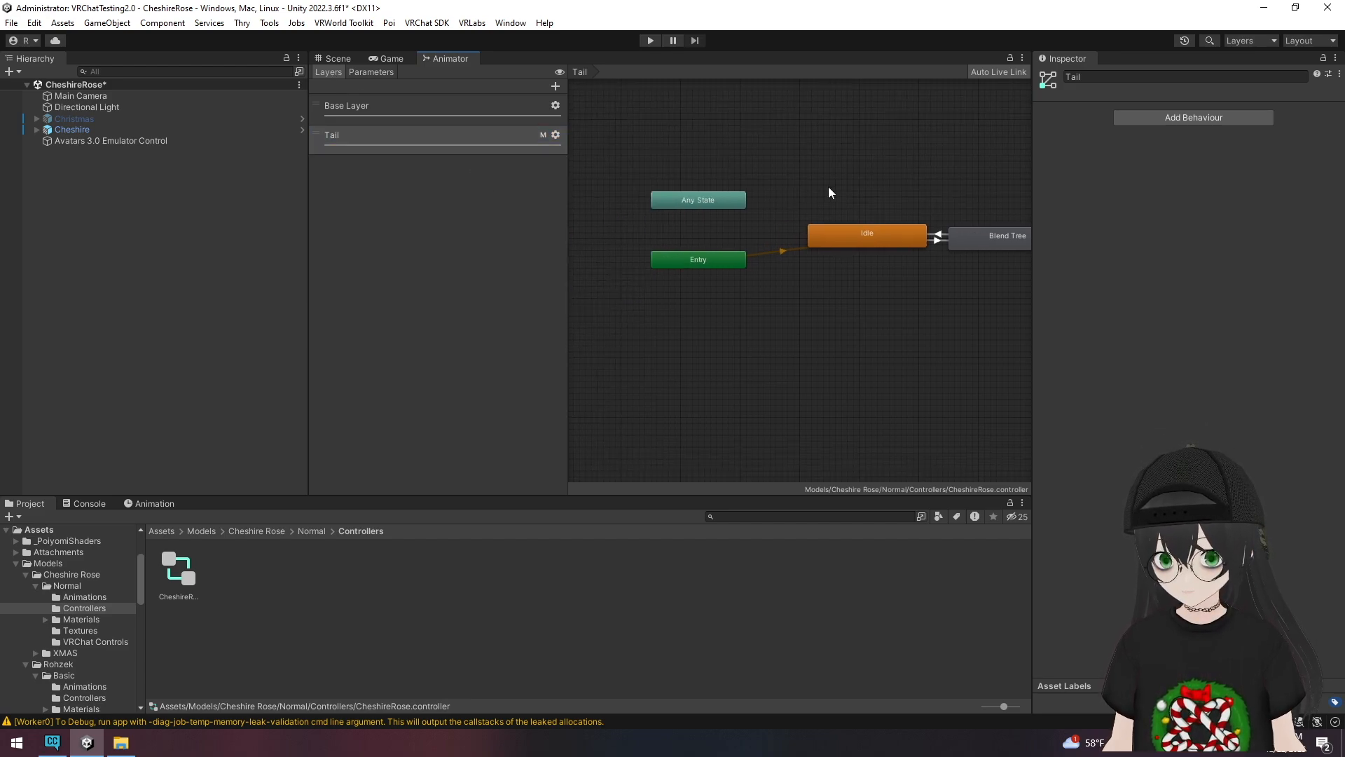
{"action": "right_click", "coordinate": [770, 302]}
{"action": "mouse_move", "coordinate": [805, 306]}
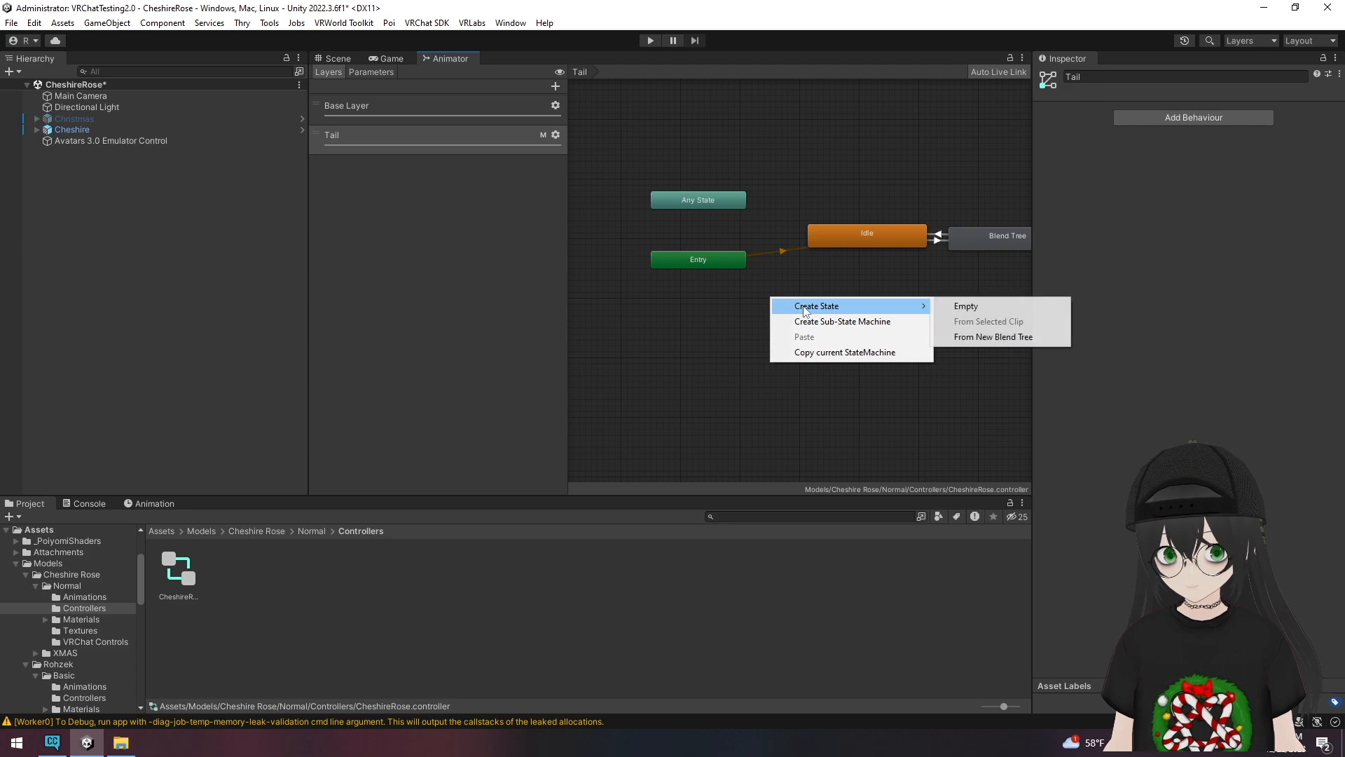
{"action": "left_click", "coordinate": [973, 307]}
{"action": "left_click", "coordinate": [857, 304]}
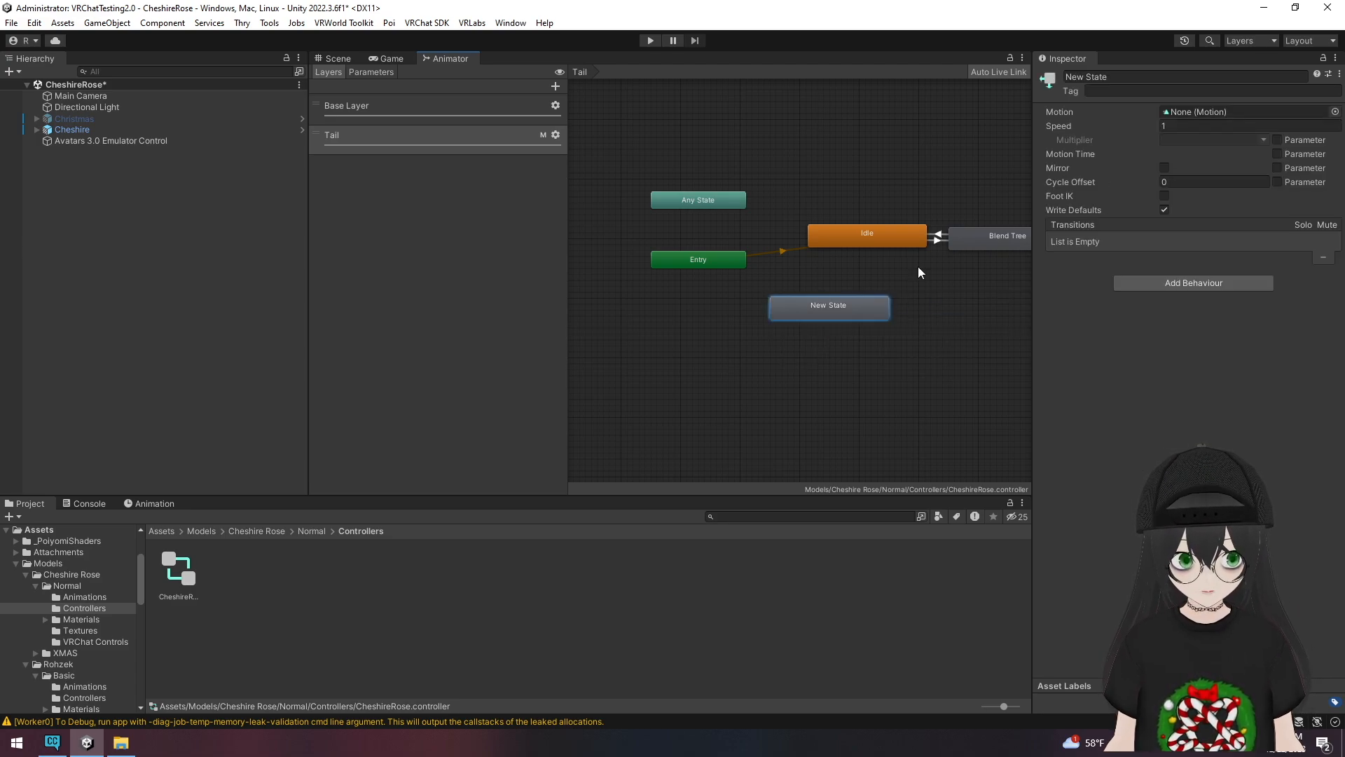
{"action": "left_click", "coordinate": [866, 235]}
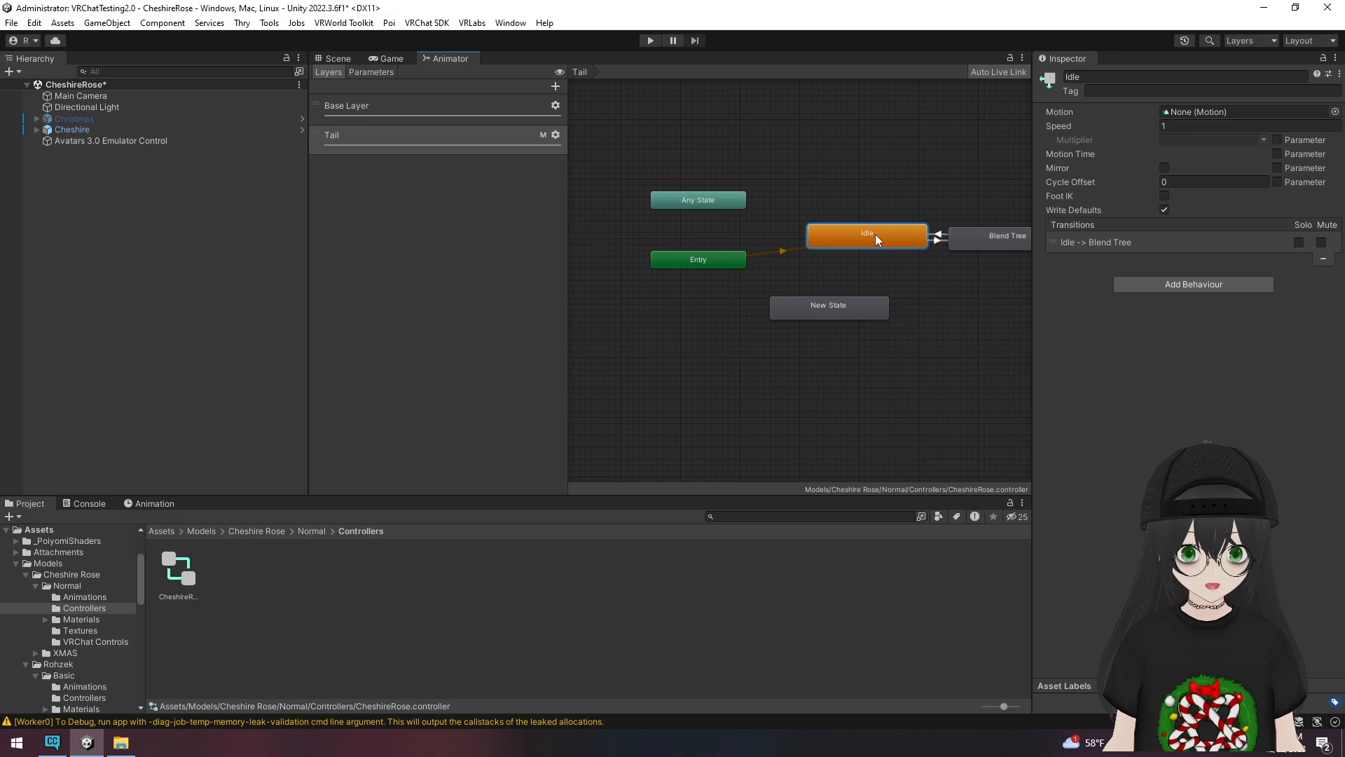
{"action": "right_click", "coordinate": [853, 309]}
{"action": "left_click", "coordinate": [897, 375]}
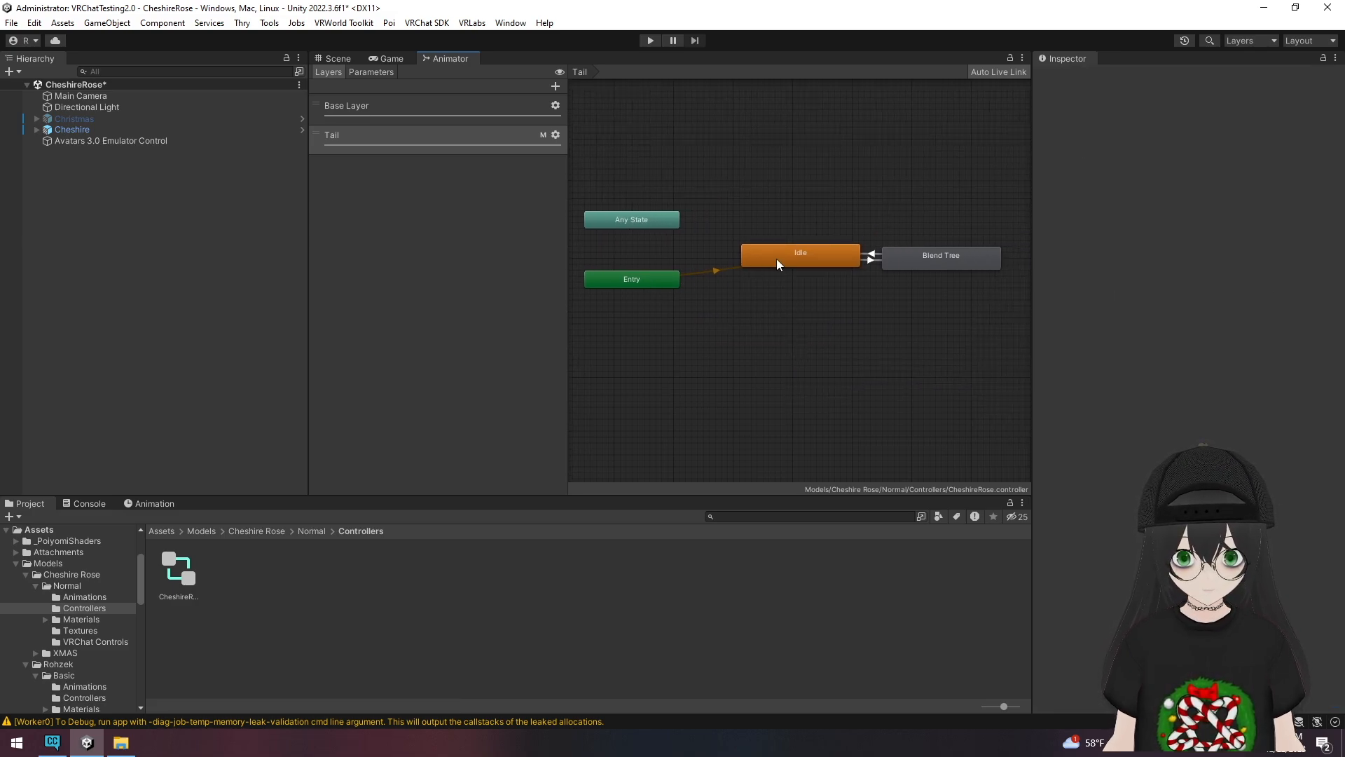
- Look up the option for creating a state from a new blend tree, and inspect the existing Blend Tree state
{"action": "middle_click_drag", "start_coordinate": [838, 316], "coordinate": [758, 321]}
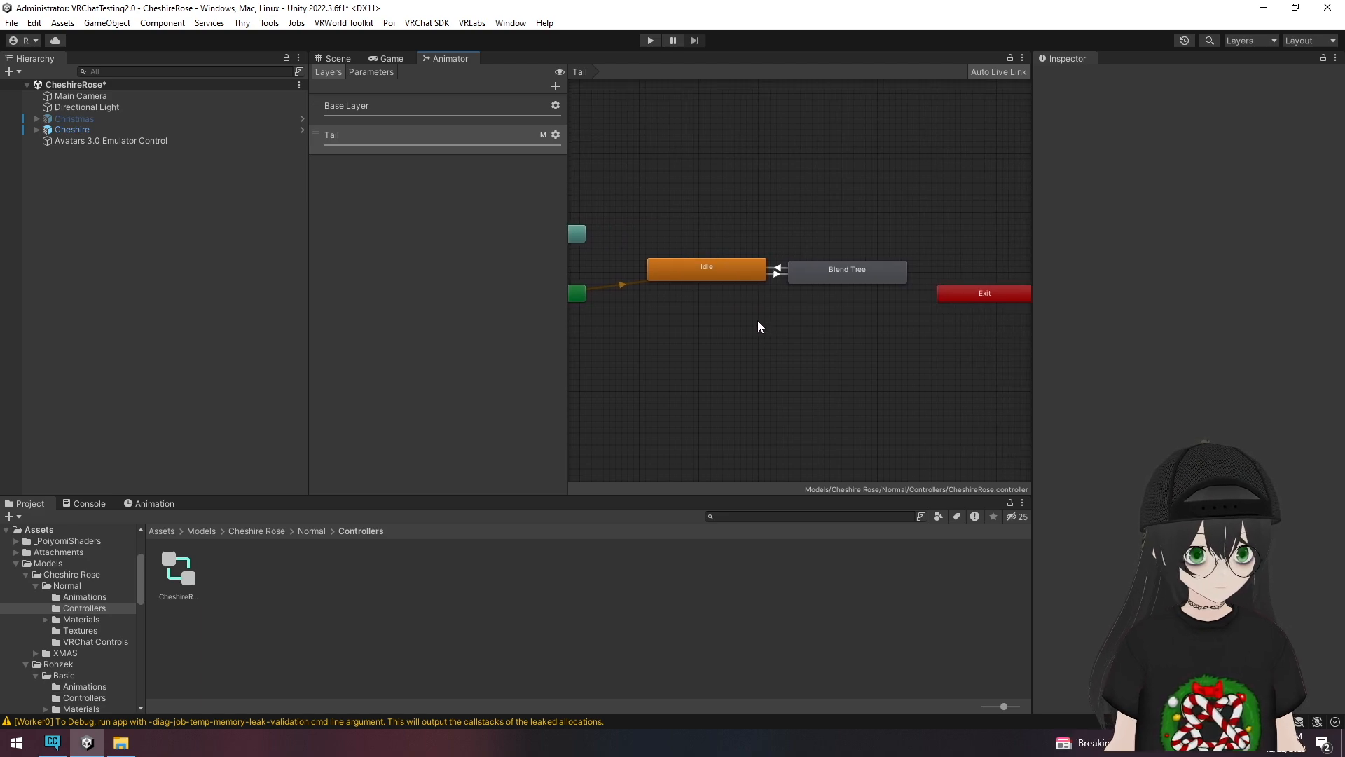
{"action": "scroll", "coordinate": [746, 306], "scroll_direction": "up", "scroll_amount": 3}
{"action": "right_click", "coordinate": [789, 310]}
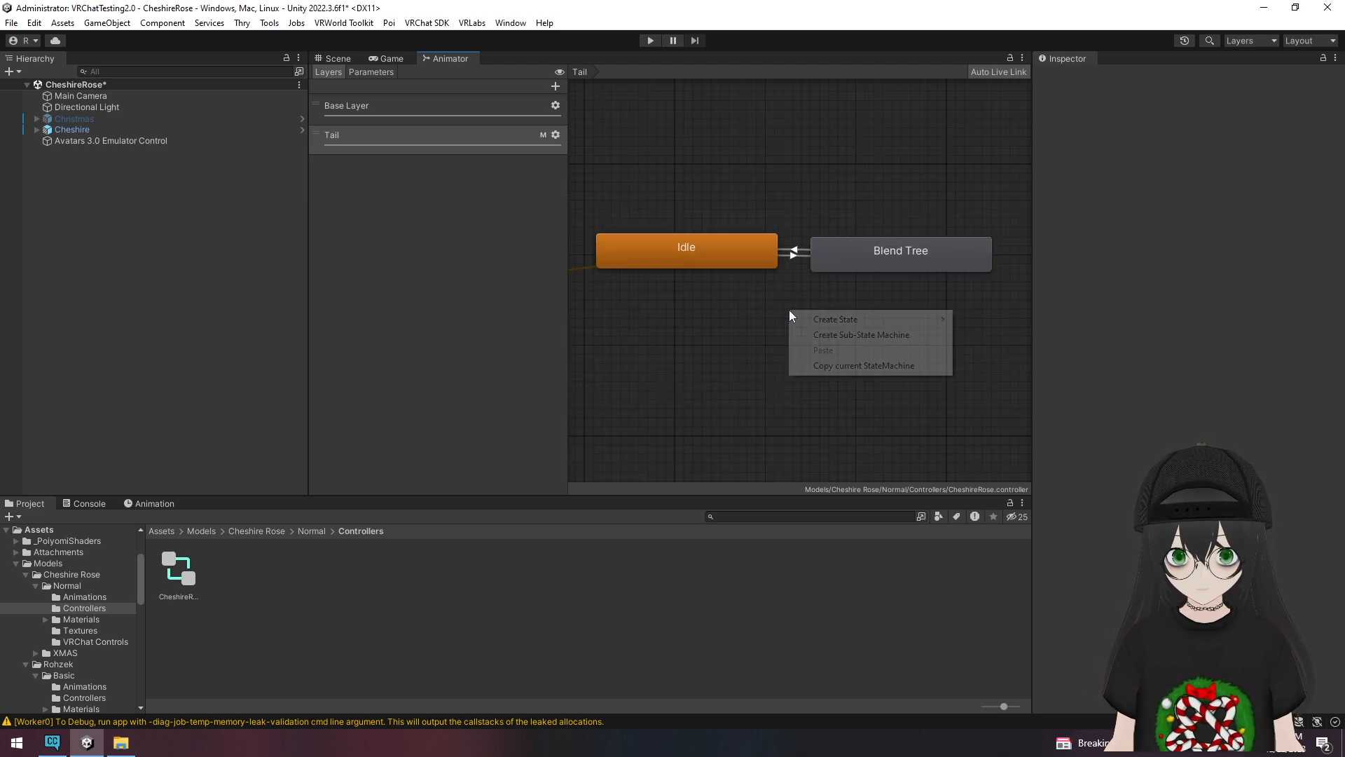
{"action": "mouse_move", "coordinate": [827, 323]}
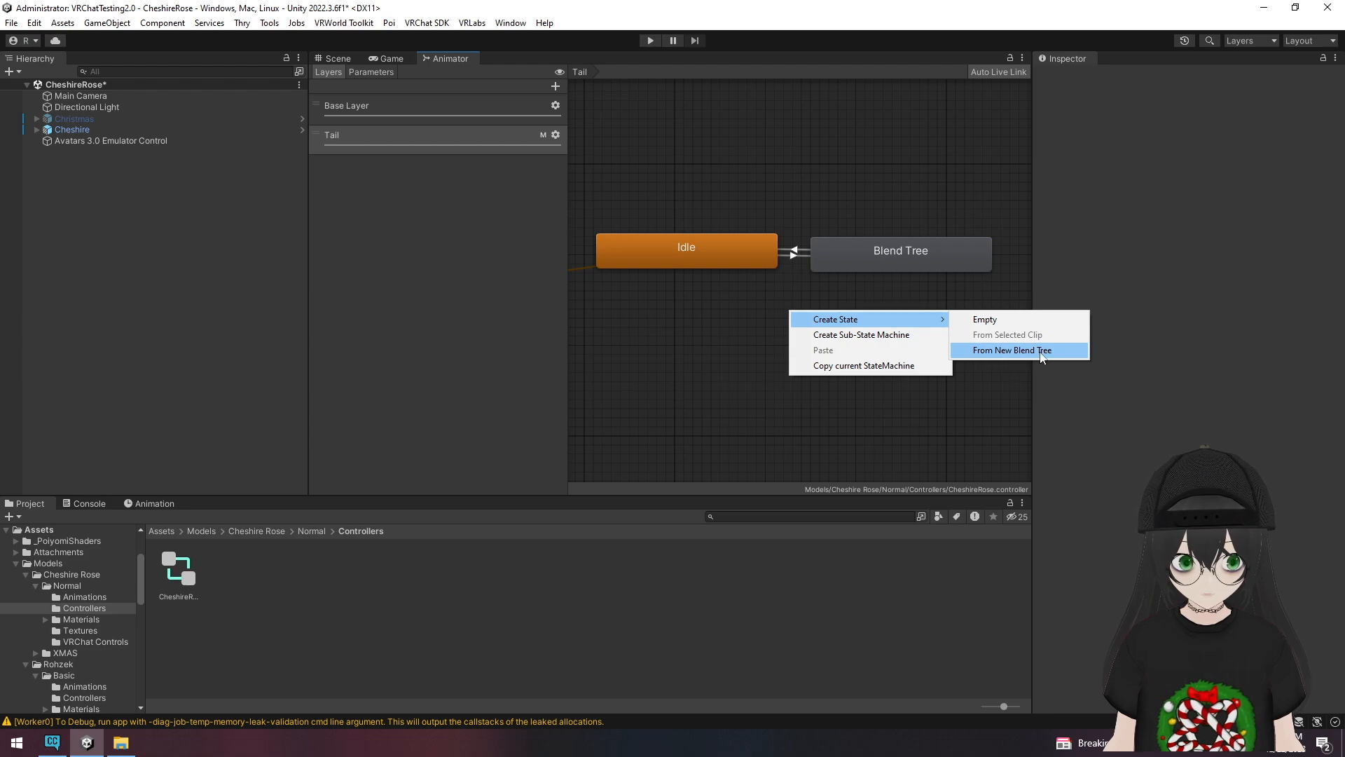
{"action": "left_click", "coordinate": [901, 262]}
{"action": "left_click", "coordinate": [901, 262]}
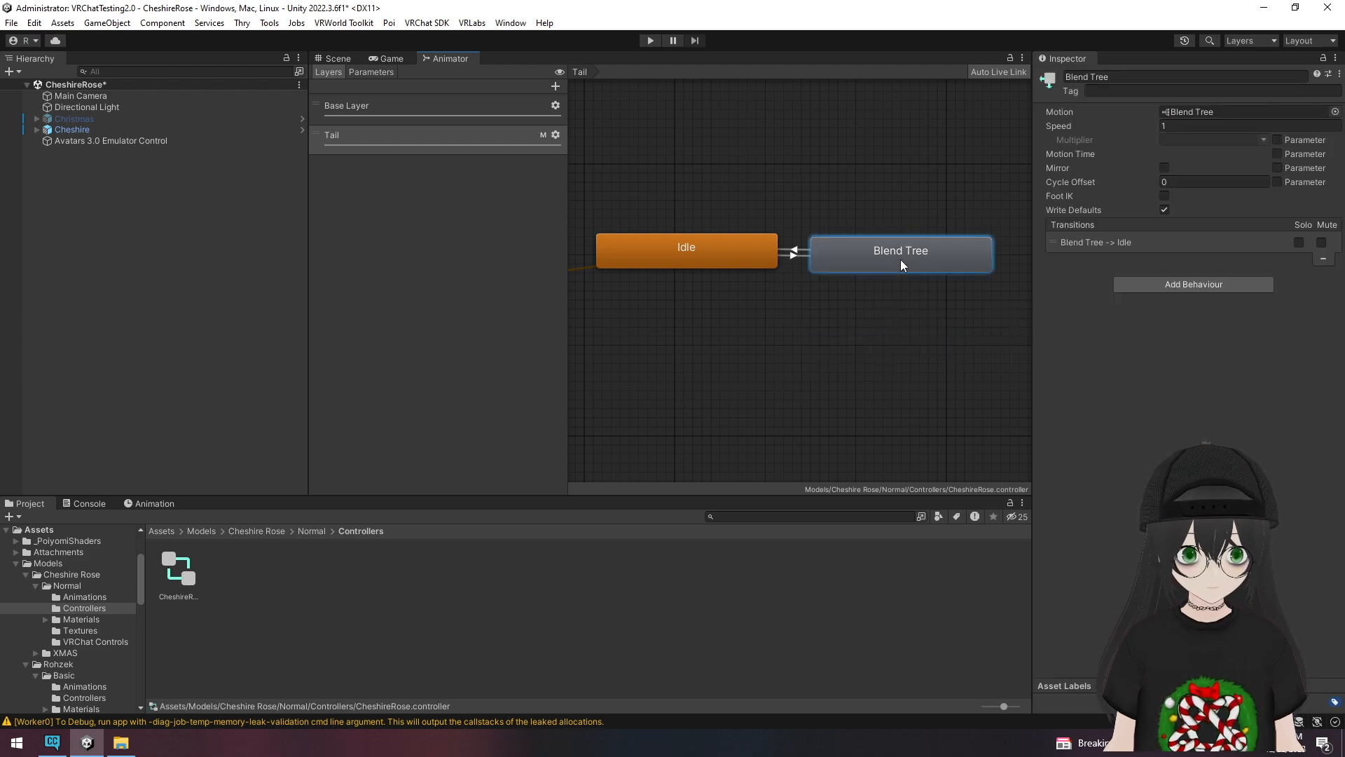
- Try making transitions between the Idle and Blend Tree states in both directions
{"action": "left_click", "coordinate": [747, 255]}
{"action": "right_click", "coordinate": [748, 267]}
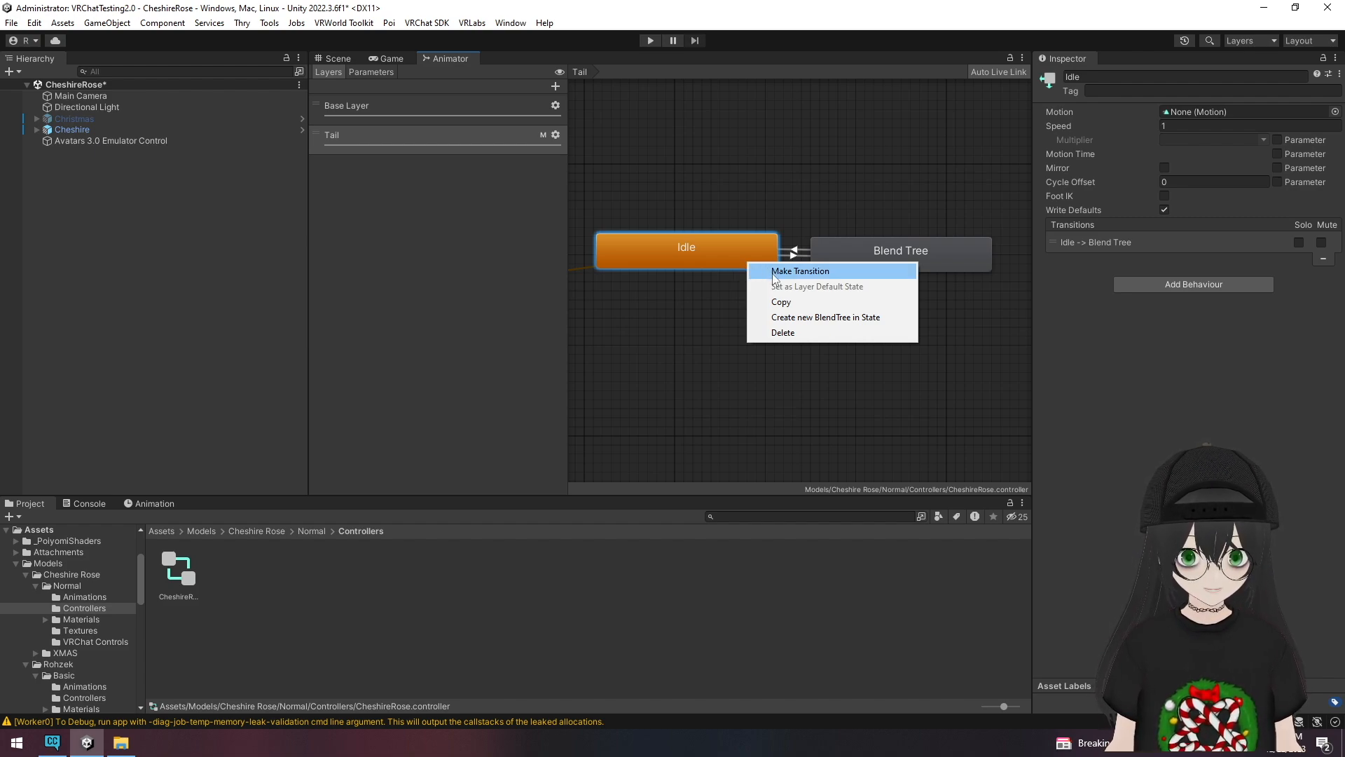
{"action": "left_click", "coordinate": [901, 263]}
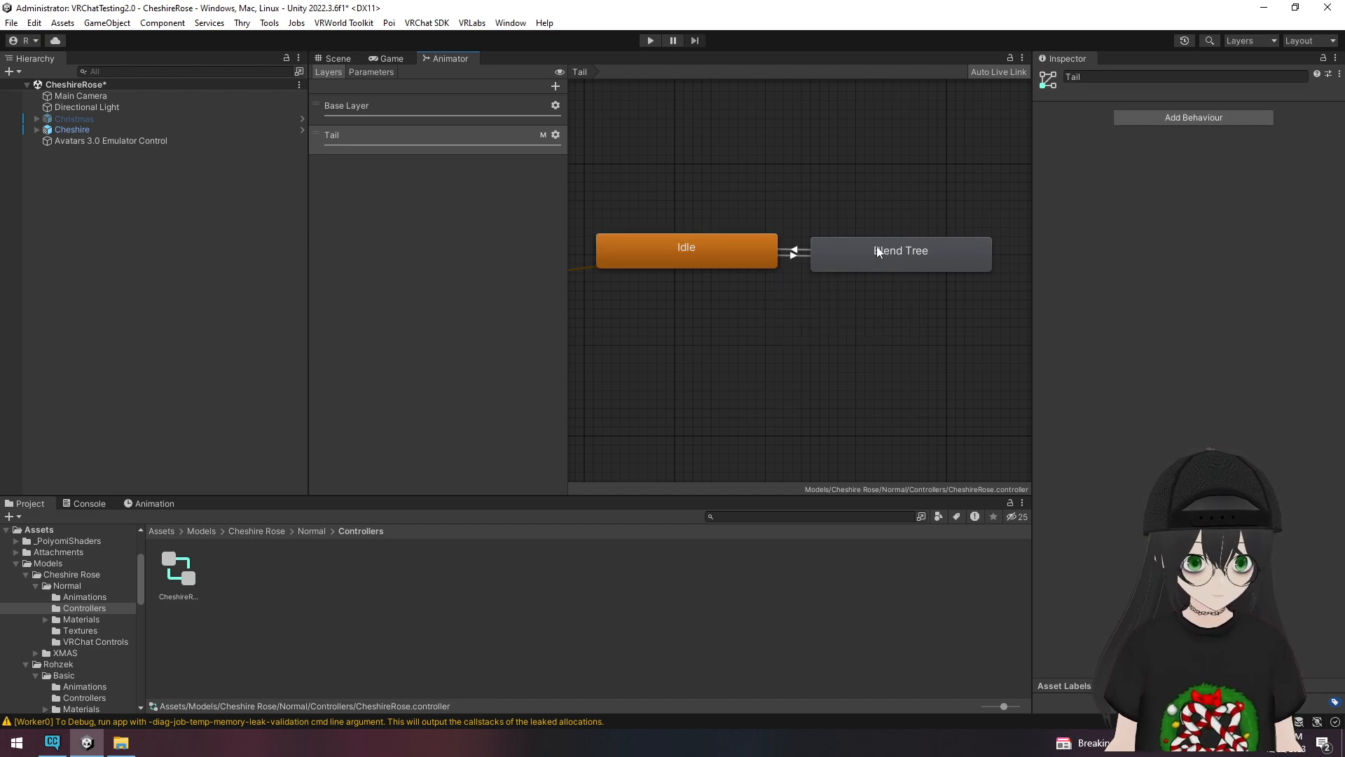
{"action": "right_click", "coordinate": [877, 249]}
{"action": "left_click", "coordinate": [930, 255]}
{"action": "left_click", "coordinate": [728, 261]}
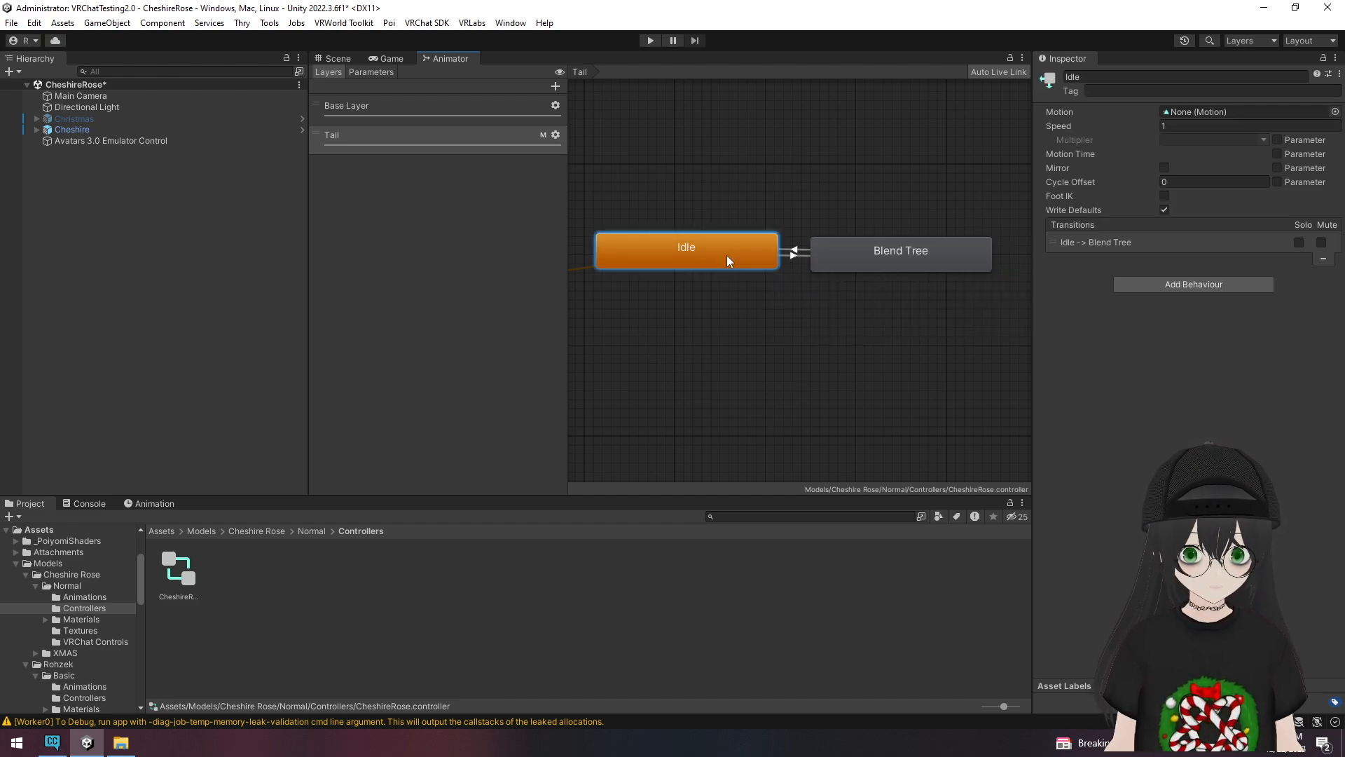
{"action": "left_click", "coordinate": [798, 309]}
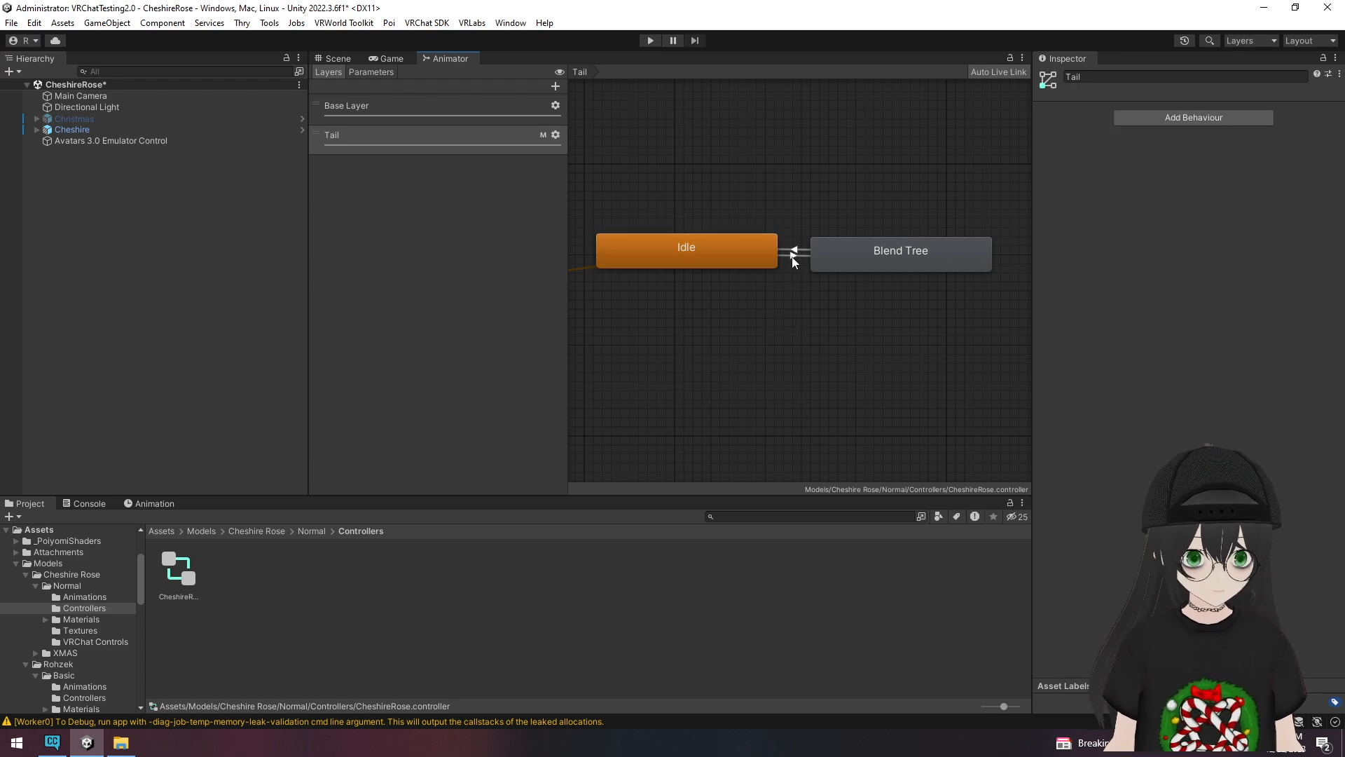
- Examine the conditions of the transitions from Idle to Blend Tree and back
{"action": "left_click", "coordinate": [791, 258]}
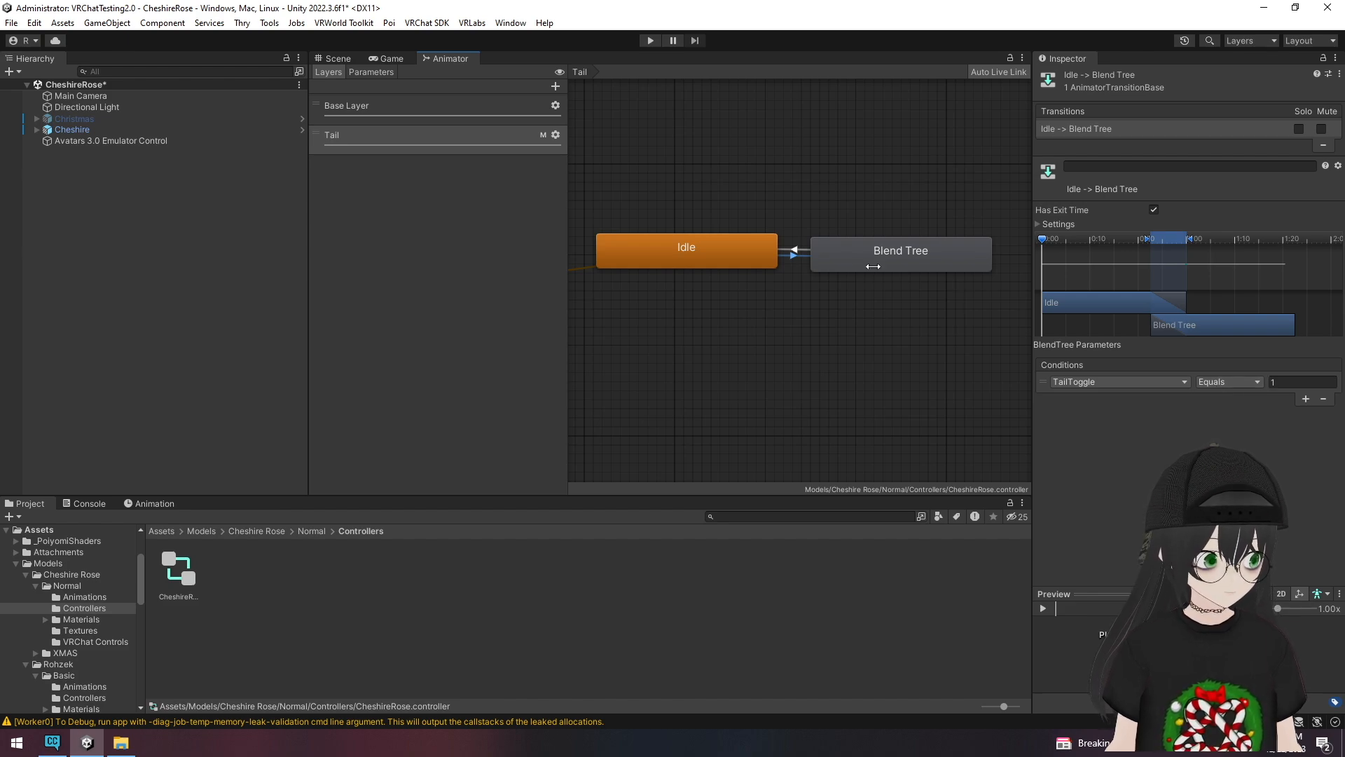
{"action": "left_click", "coordinate": [794, 248]}
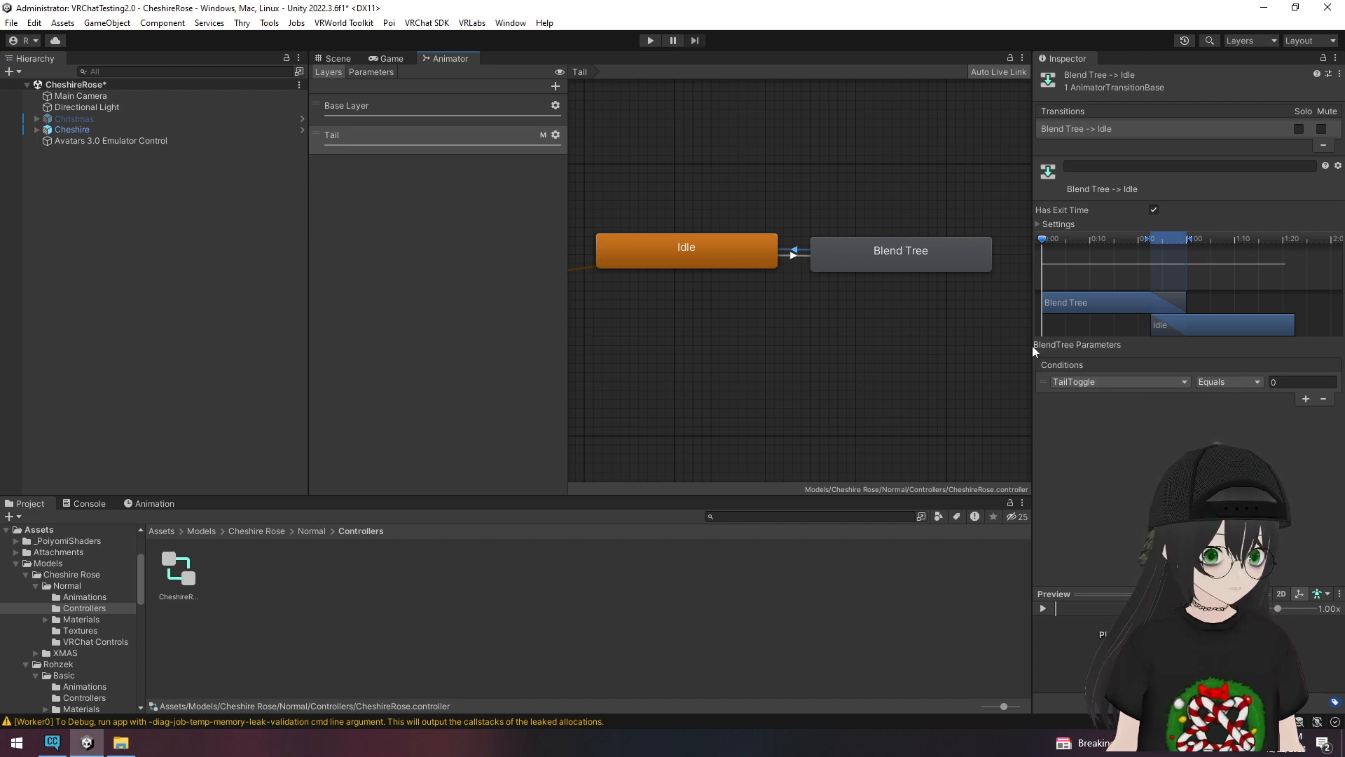
{"action": "left_click", "coordinate": [913, 318]}
- Open the Tail layer's Blend Tree state to examine its blend tree and connected tail motions
{"action": "left_click", "coordinate": [945, 252]}
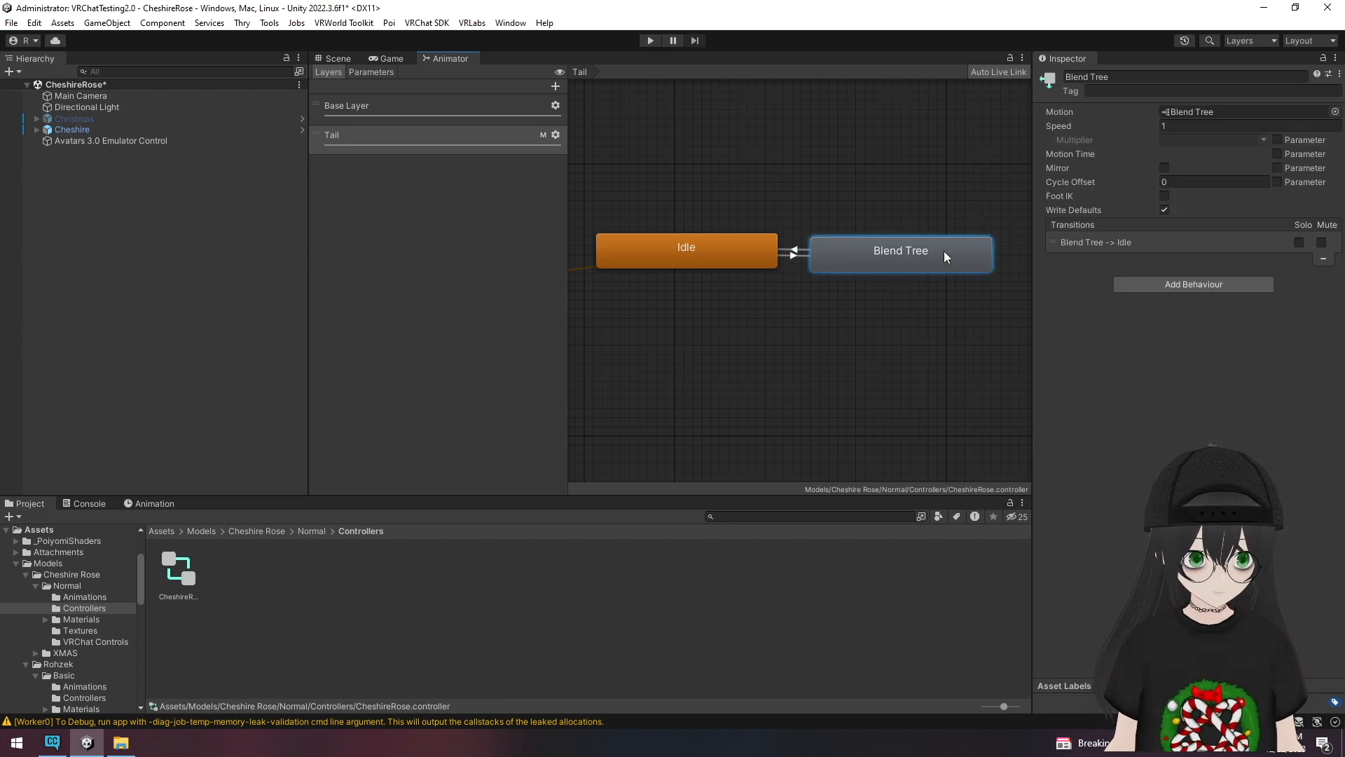
{"action": "double_click", "coordinate": [944, 251]}
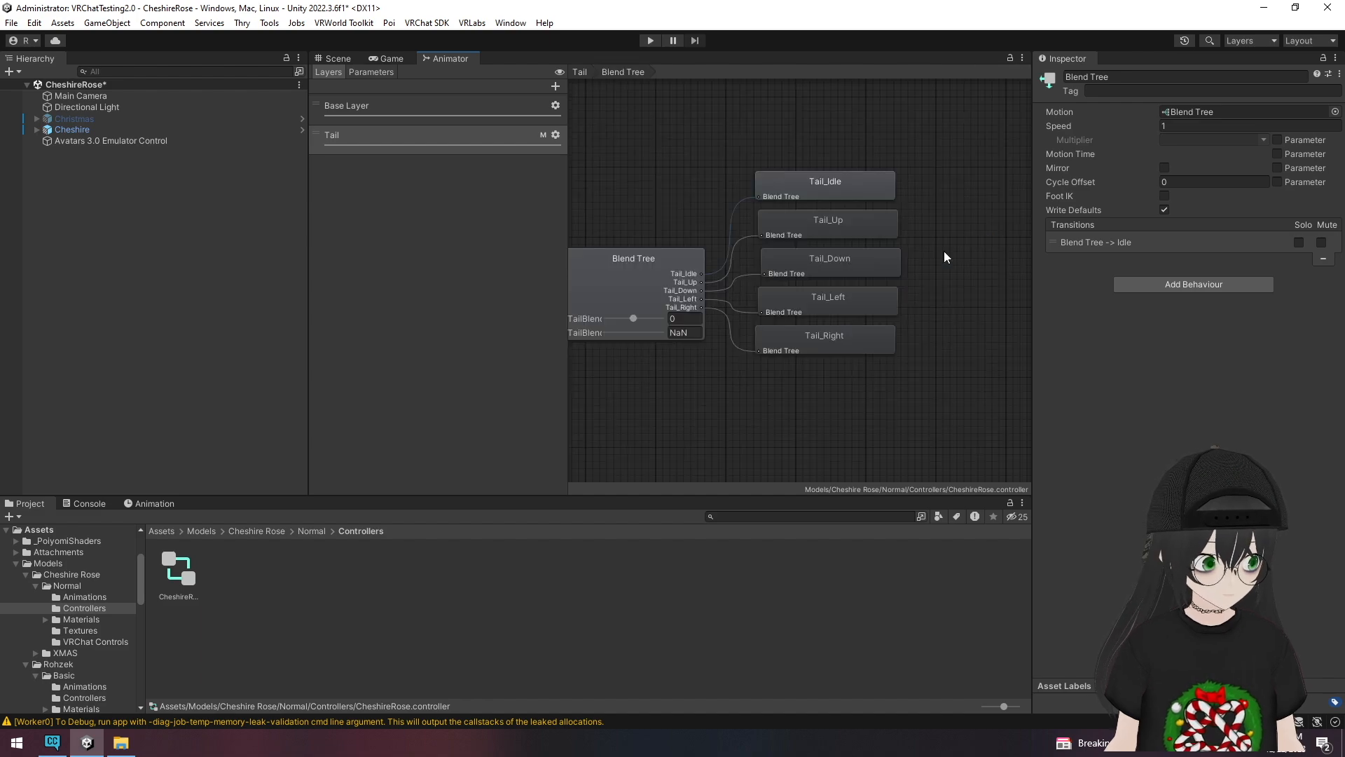
{"action": "scroll", "coordinate": [946, 253], "scroll_direction": "down", "scroll_amount": 3}
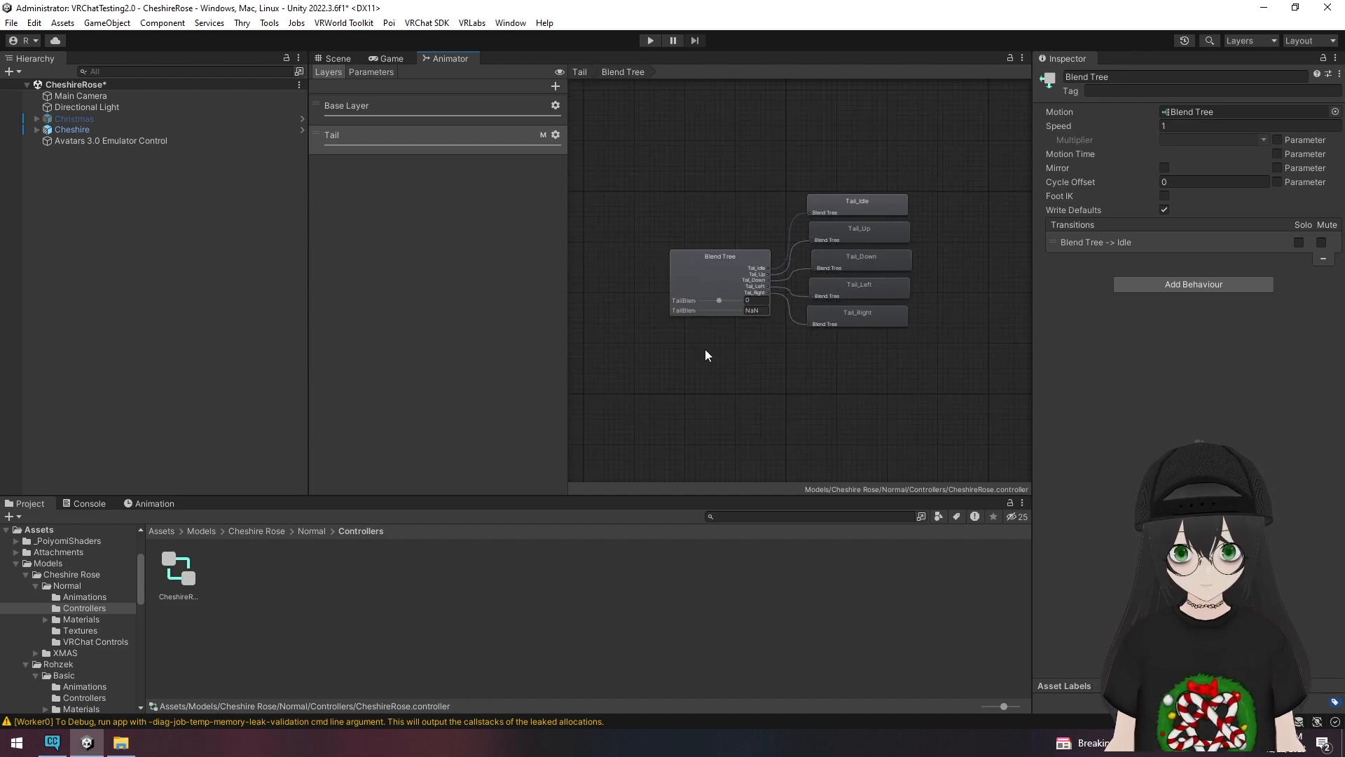
{"action": "middle_click_drag", "start_coordinate": [703, 371], "coordinate": [722, 319]}
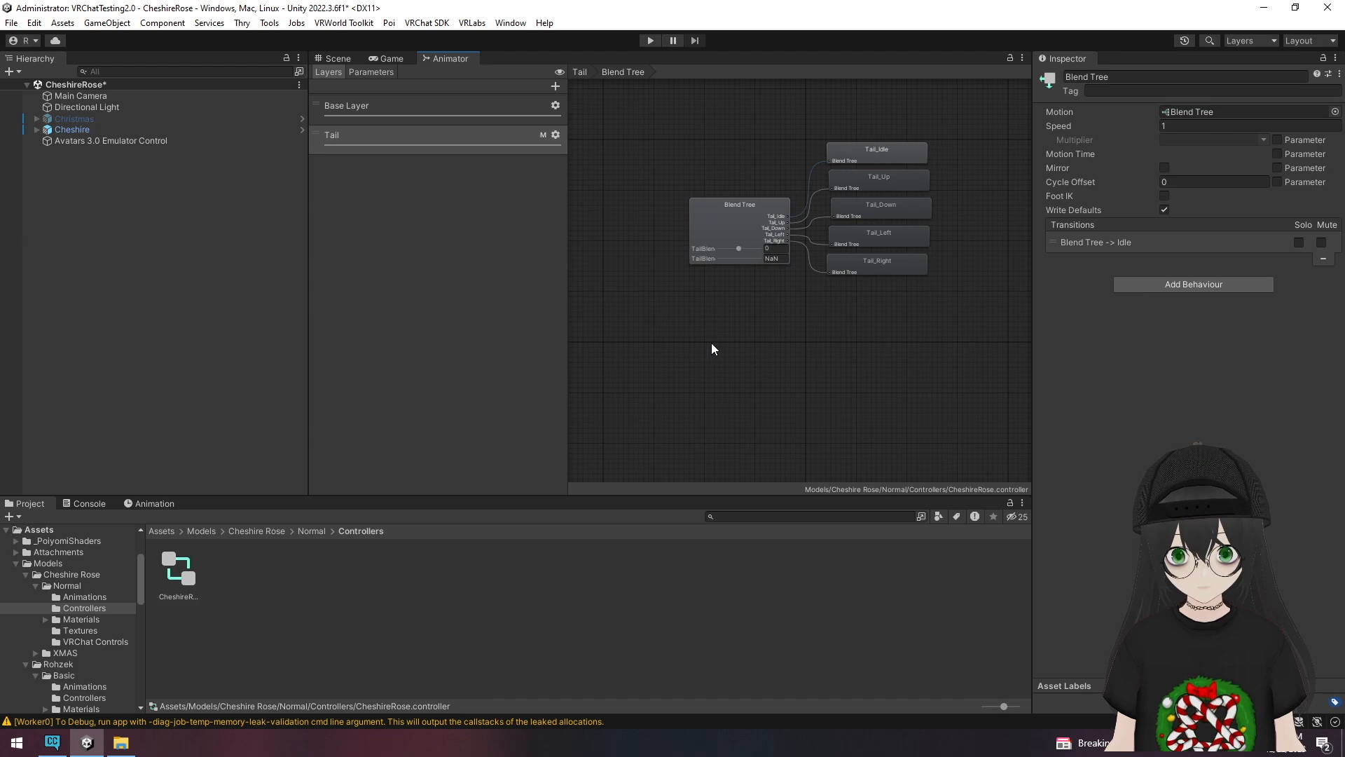
{"action": "left_click", "coordinate": [733, 213]}
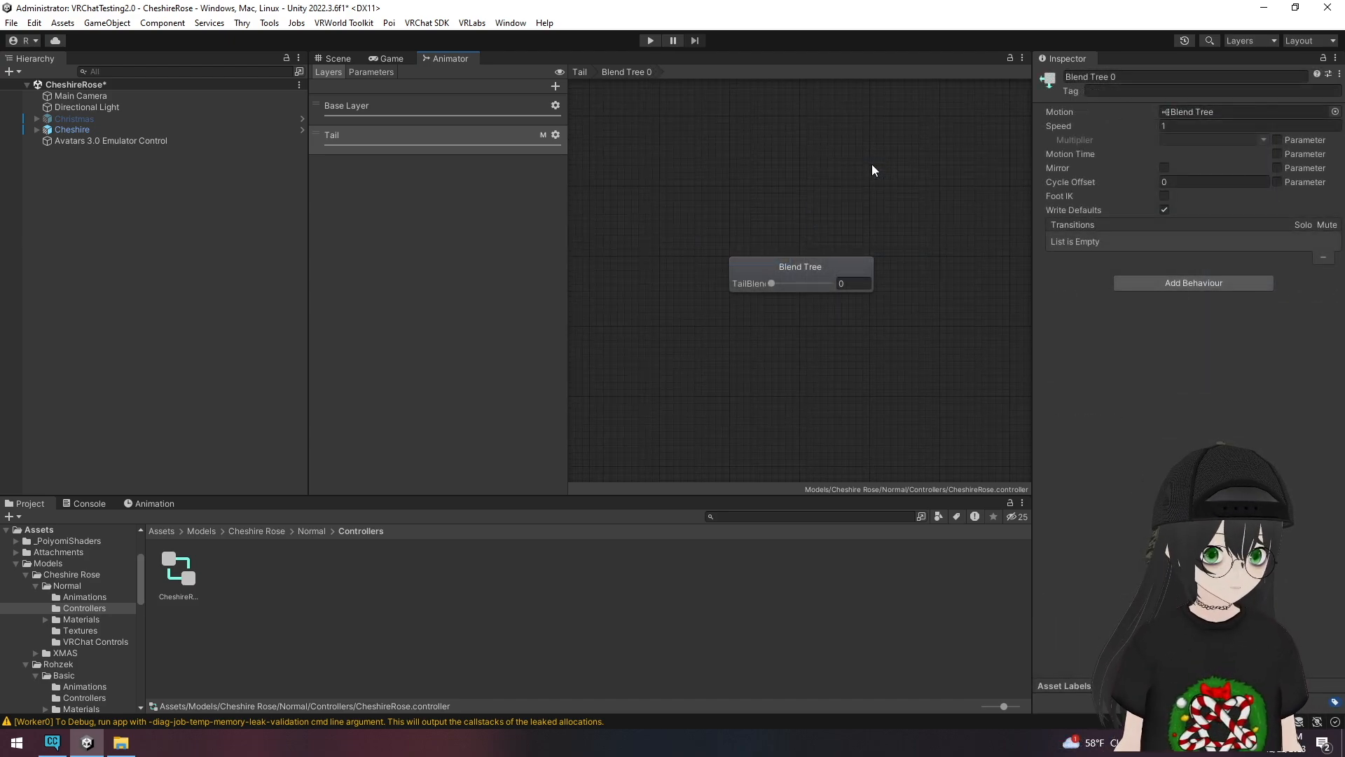
- Set the blend type of the empty blend tree in Blend Tree 0 to 2D Freeform Directional
{"action": "left_click", "coordinate": [832, 262]}
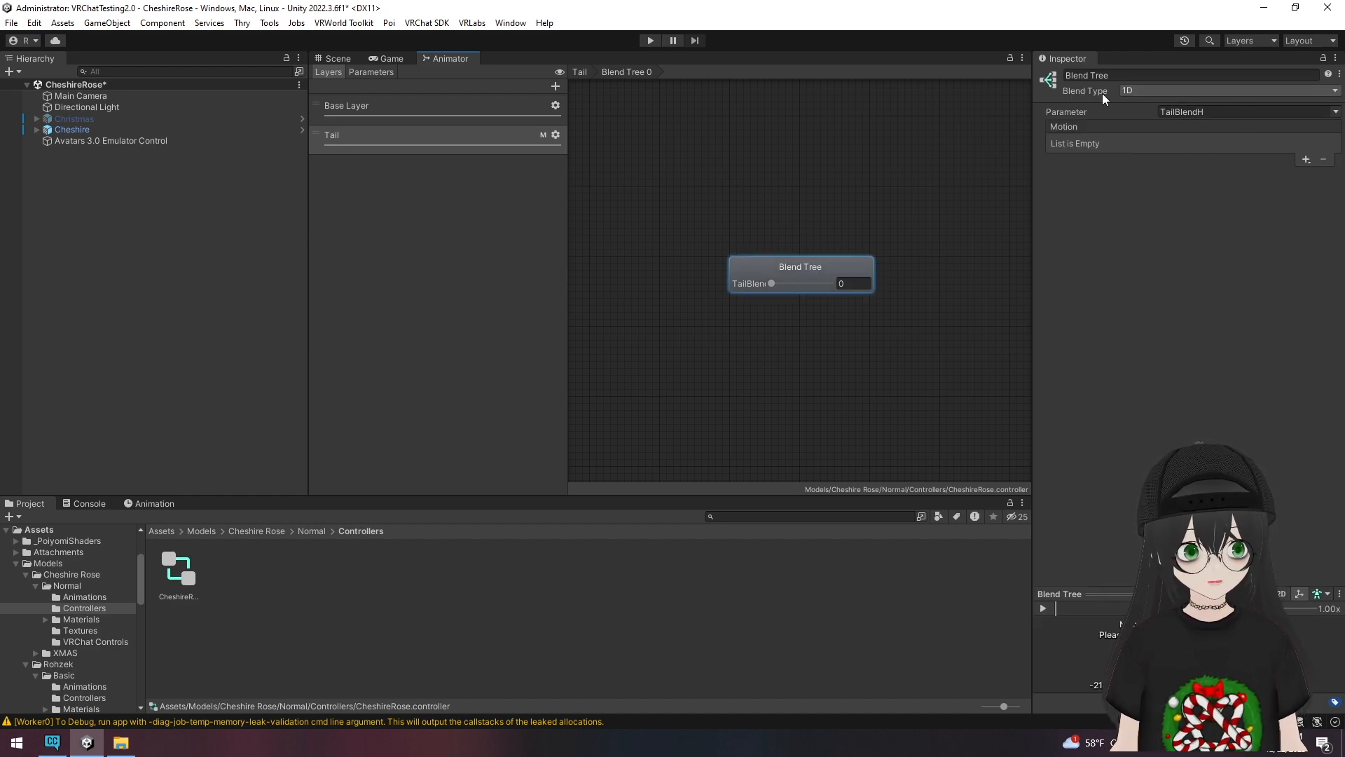
{"action": "left_click", "coordinate": [1129, 94]}
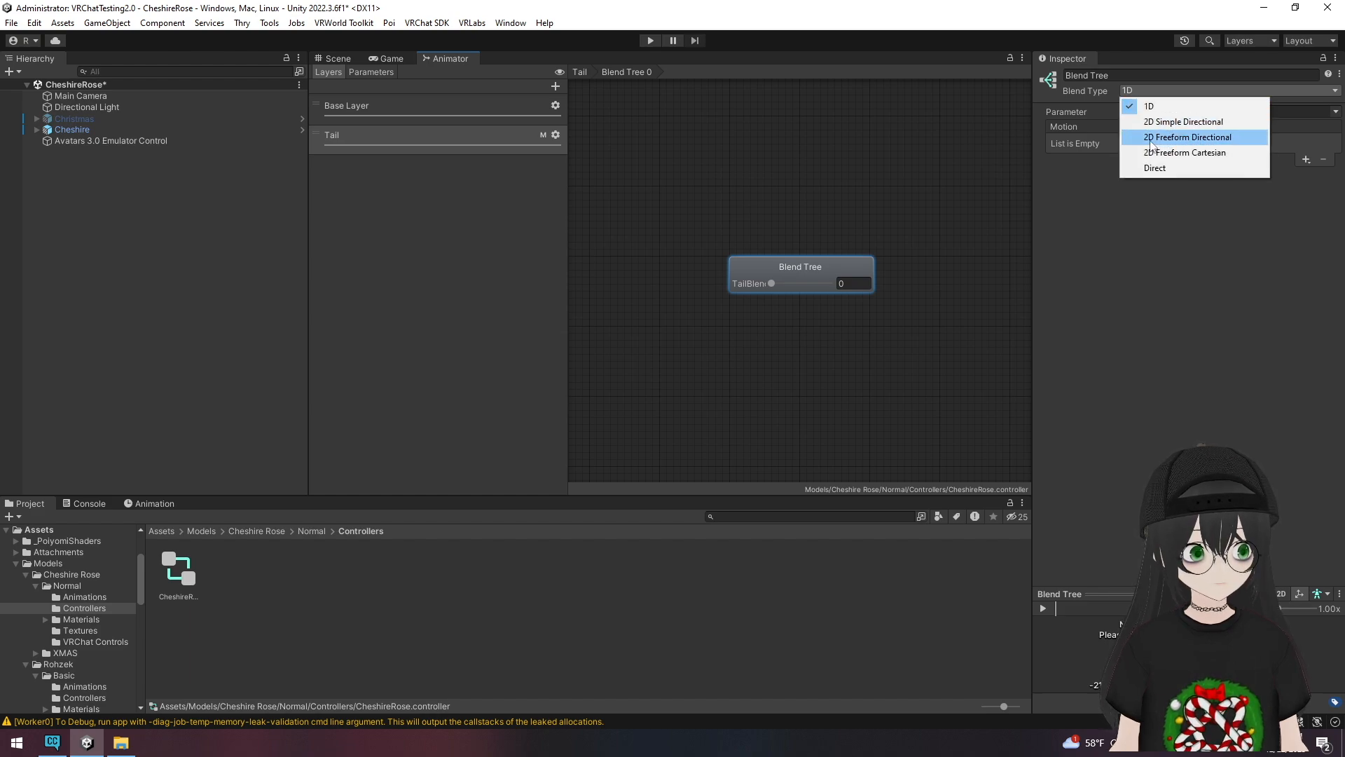
{"action": "left_click", "coordinate": [1199, 137]}
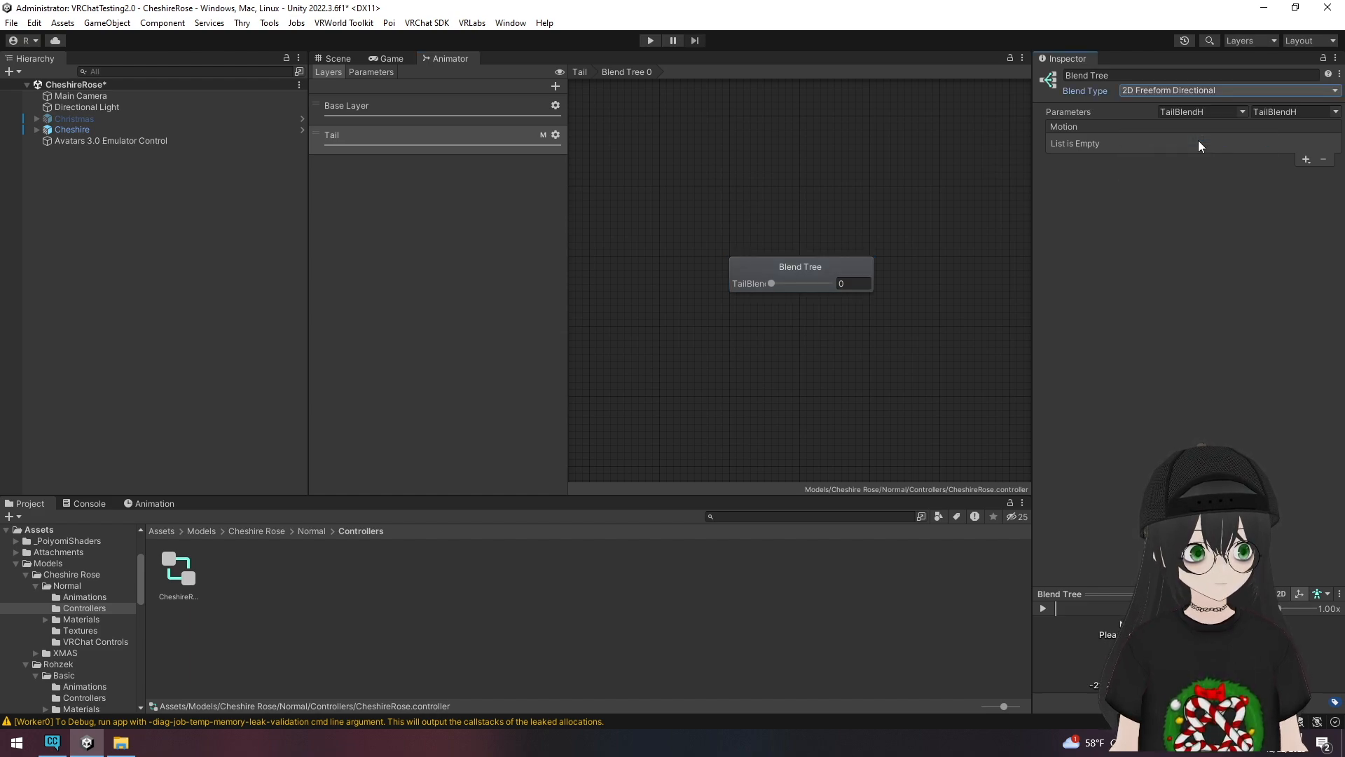
- Add two empty motion fields to the blend tree in Blend Tree 0
{"action": "left_click", "coordinate": [1307, 159]}
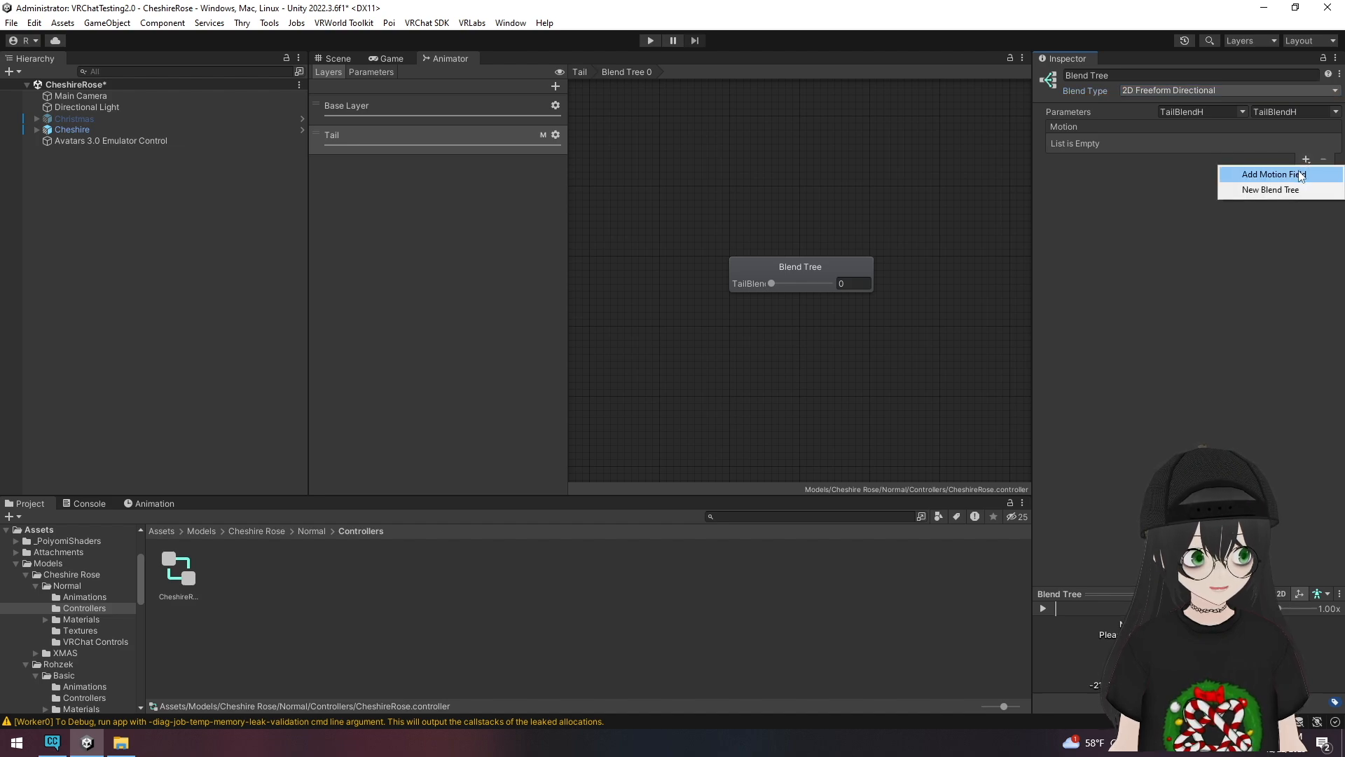
{"action": "left_click", "coordinate": [1301, 176]}
{"action": "left_click", "coordinate": [1304, 163]}
{"action": "left_click", "coordinate": [1302, 177]}
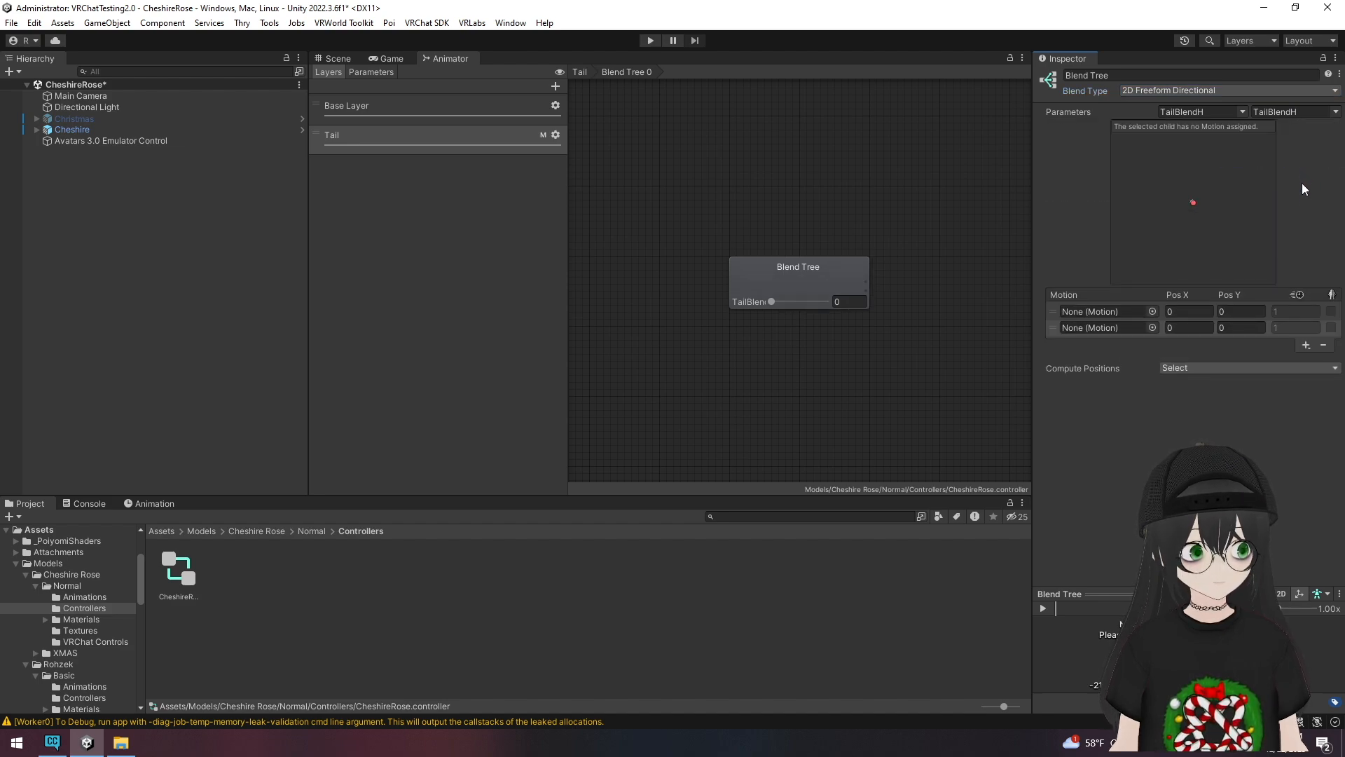
- Add two more empty motion fields to the blend tree in Blend Tree 0
{"action": "left_click", "coordinate": [1305, 348]}
{"action": "left_click", "coordinate": [1302, 358]}
{"action": "left_click", "coordinate": [1307, 363]}
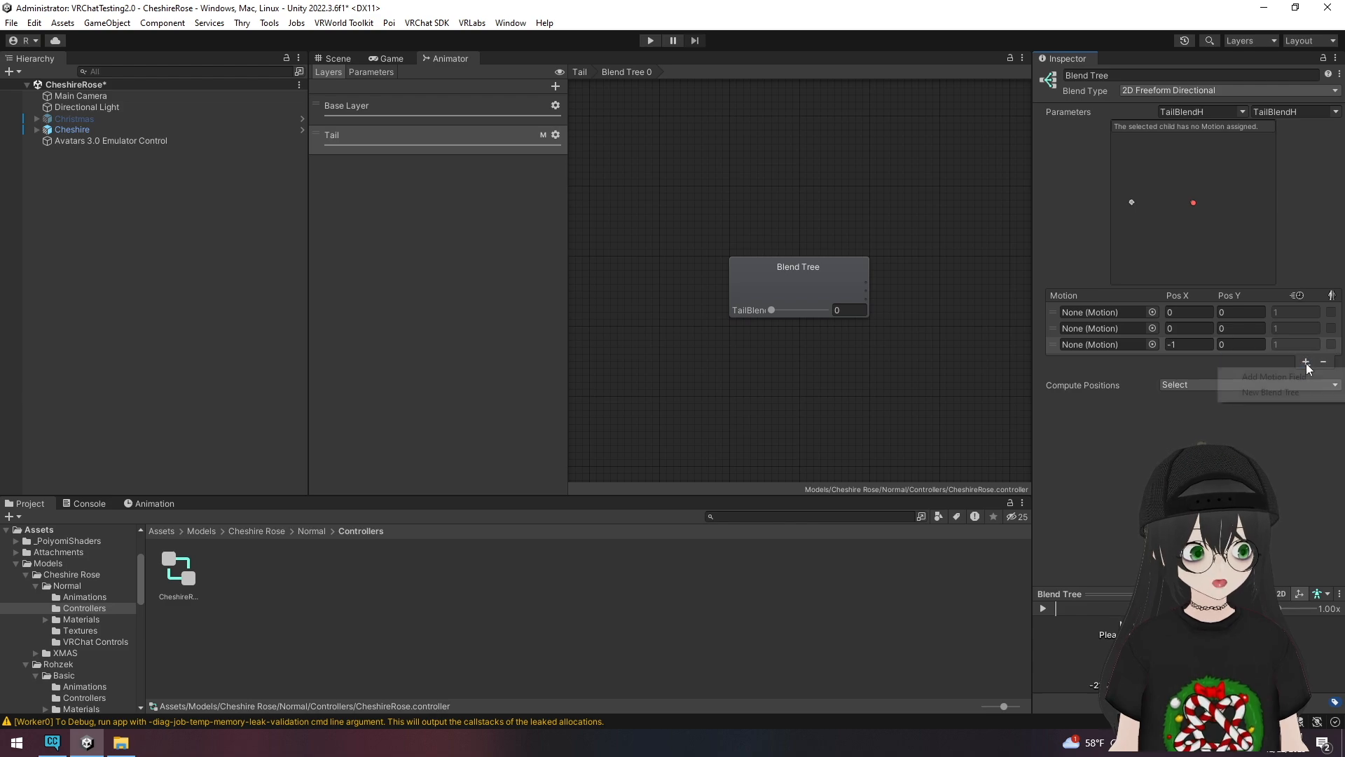
{"action": "left_click", "coordinate": [1304, 377]}
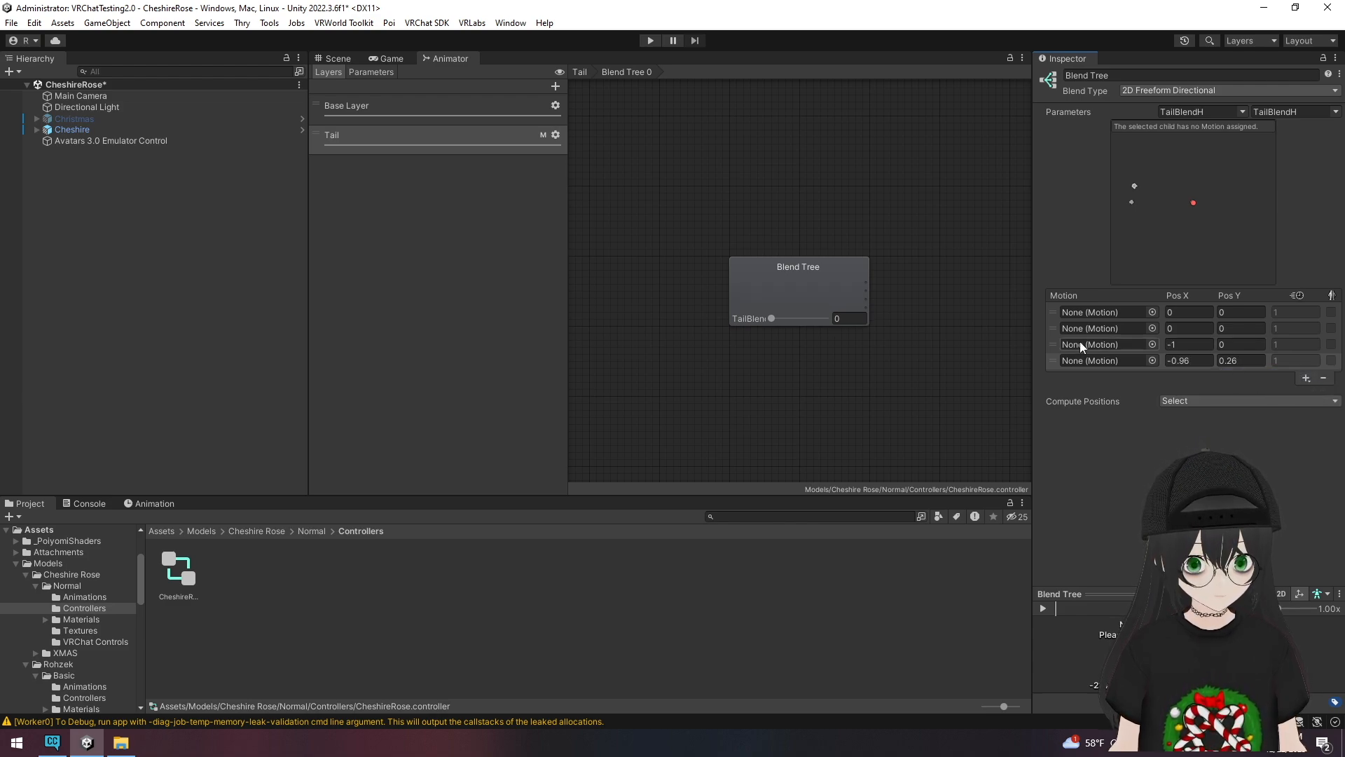
- Return to the Tail layer and delete the Blend Tree 0 state
{"action": "left_click", "coordinate": [582, 73]}
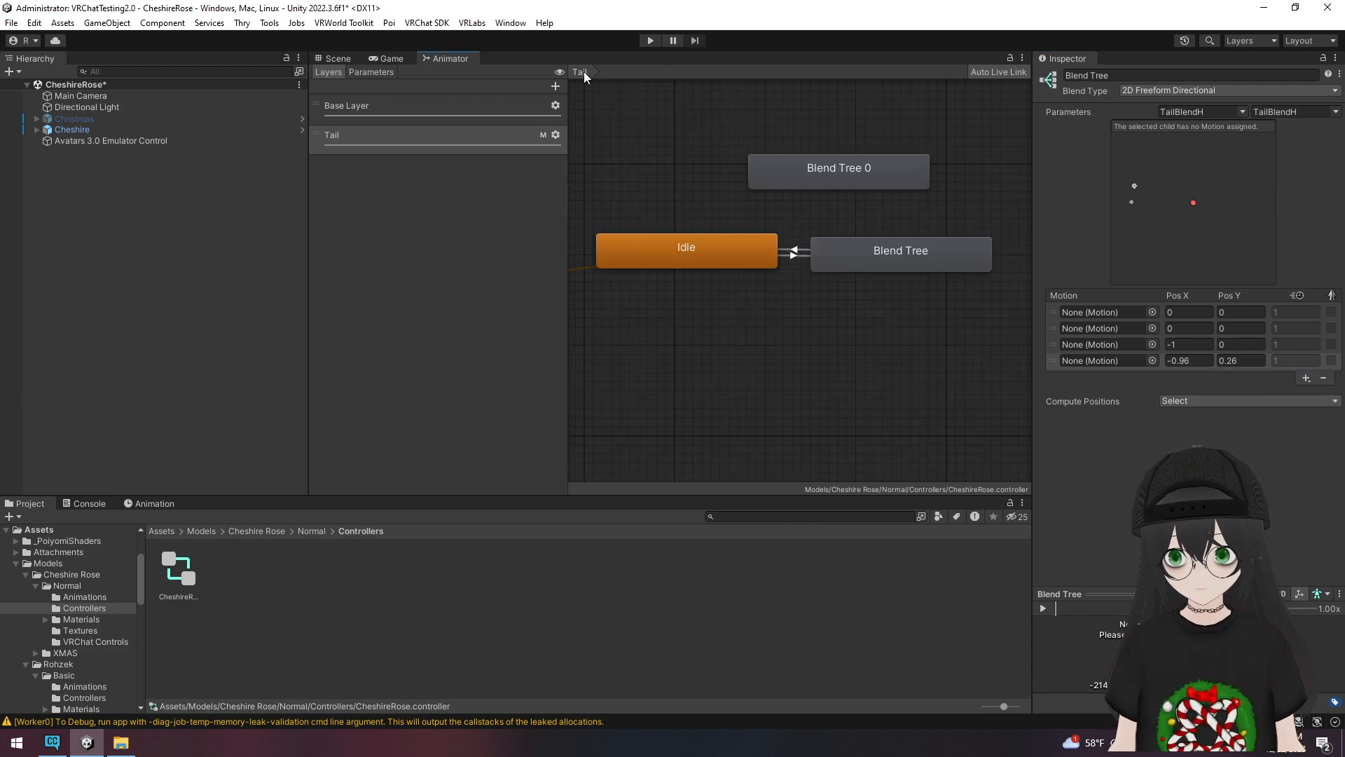
{"action": "right_click", "coordinate": [797, 172]}
{"action": "left_click", "coordinate": [847, 235]}
- Examine the original Blend Tree's five tail motions and their X and Y positions, from Tail_Idle to Tail_Right
{"action": "double_click", "coordinate": [873, 249]}
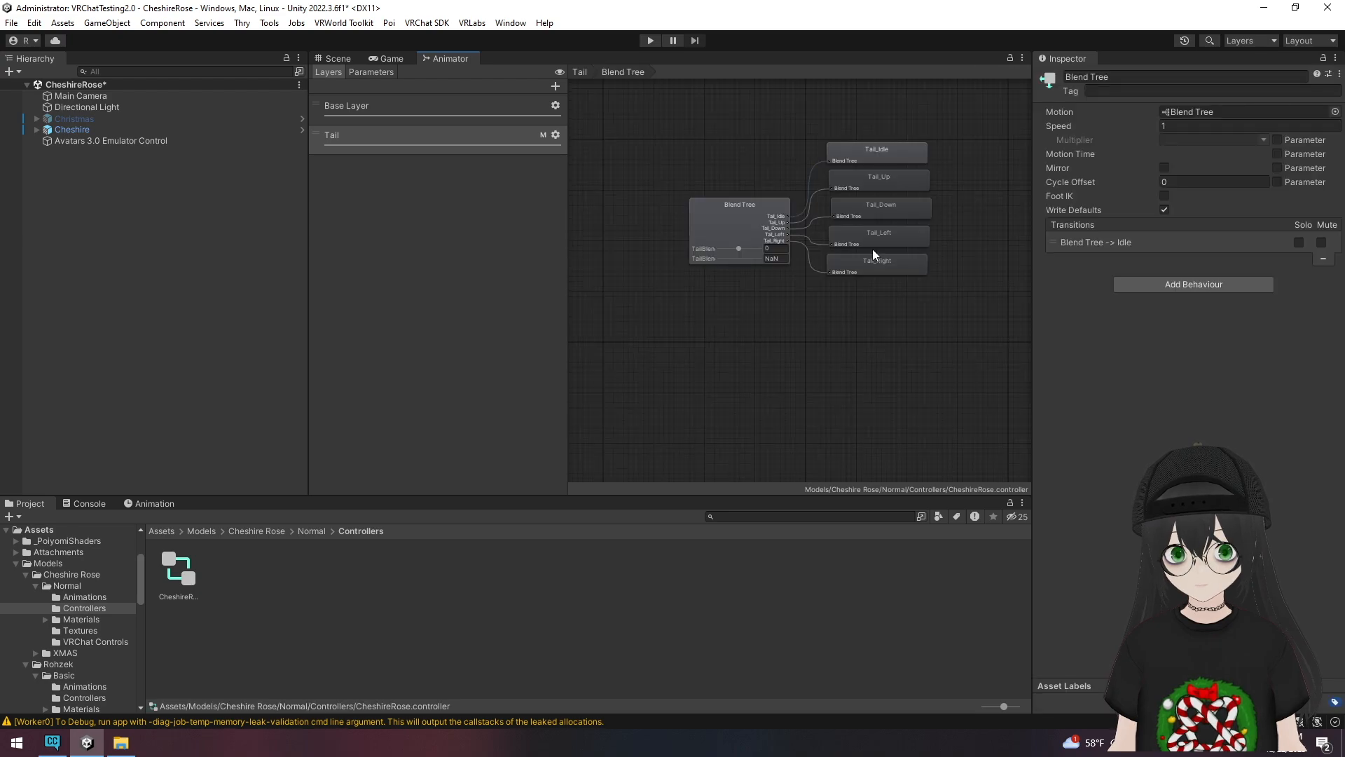
{"action": "left_click", "coordinate": [745, 231]}
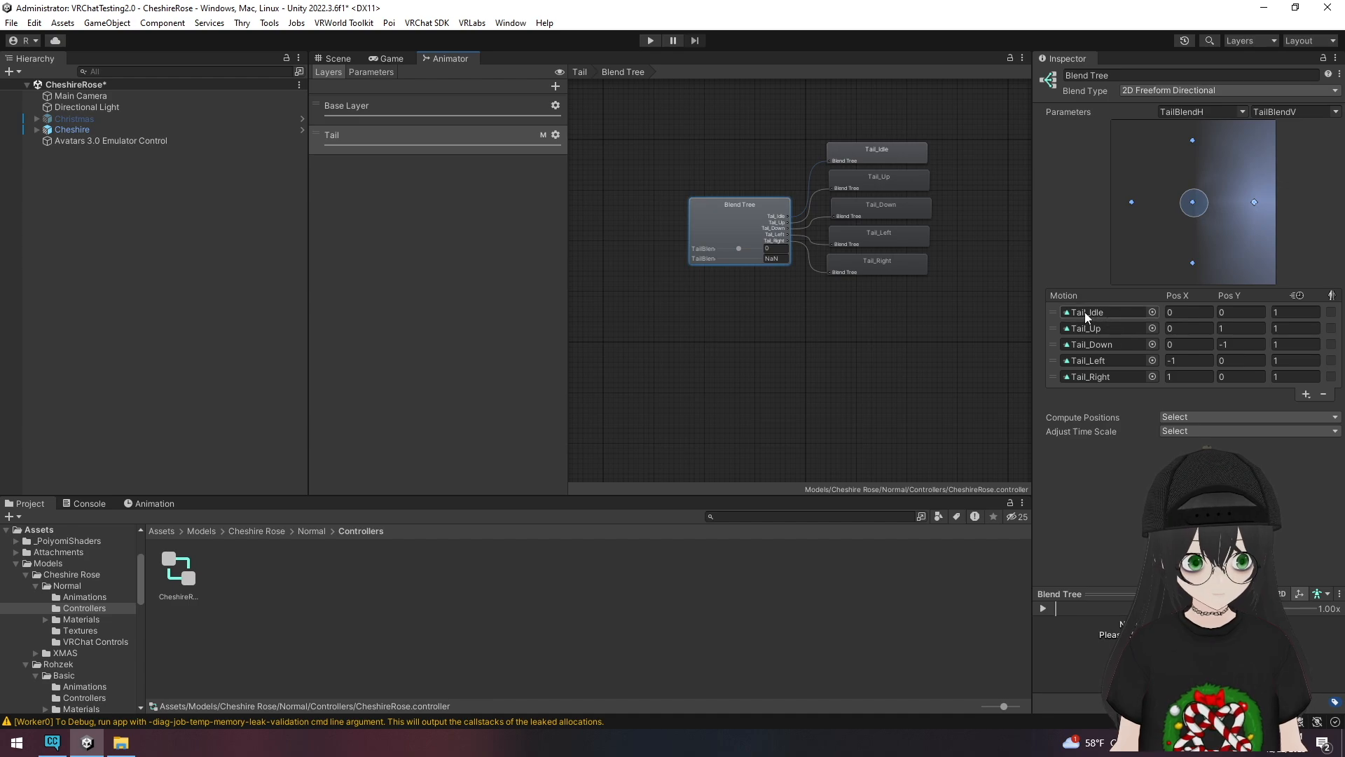
{"action": "left_click", "coordinate": [1178, 313]}
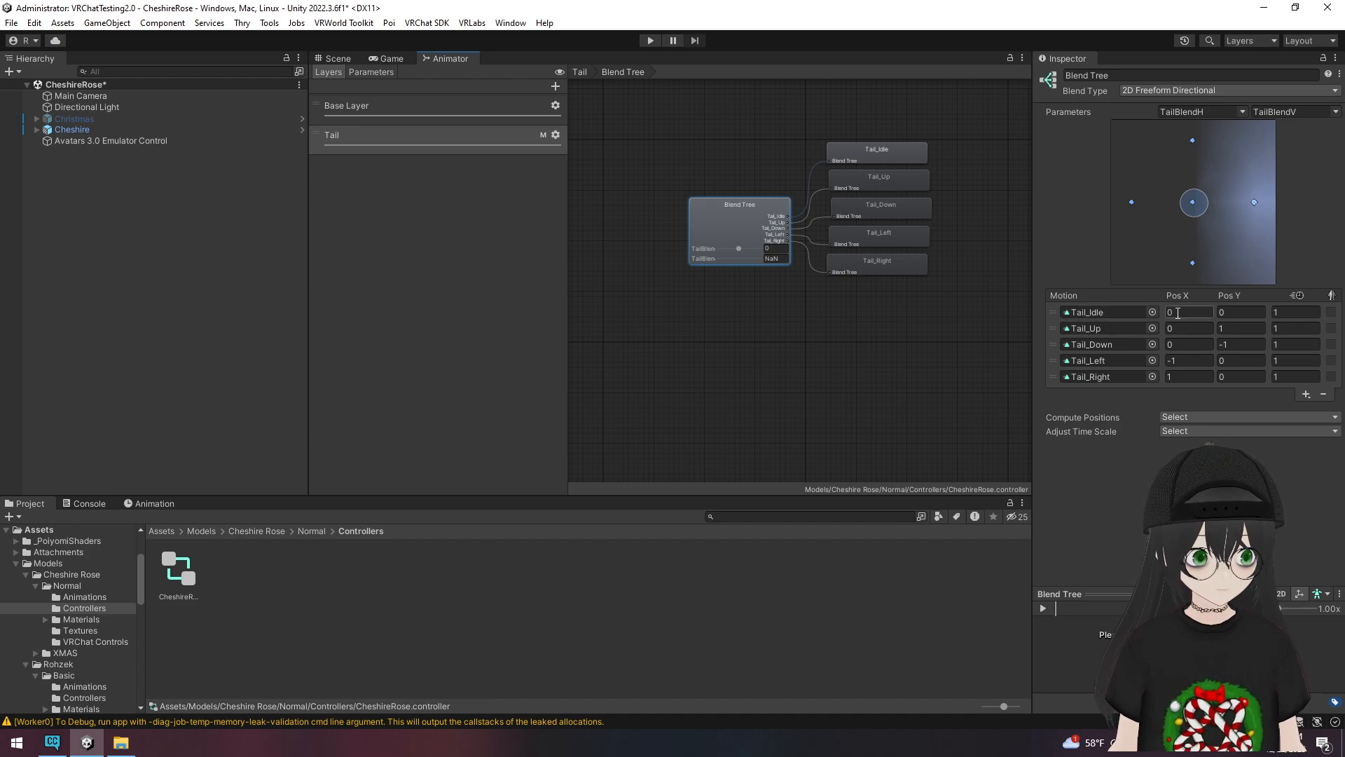
{"action": "left_click", "coordinate": [1252, 314]}
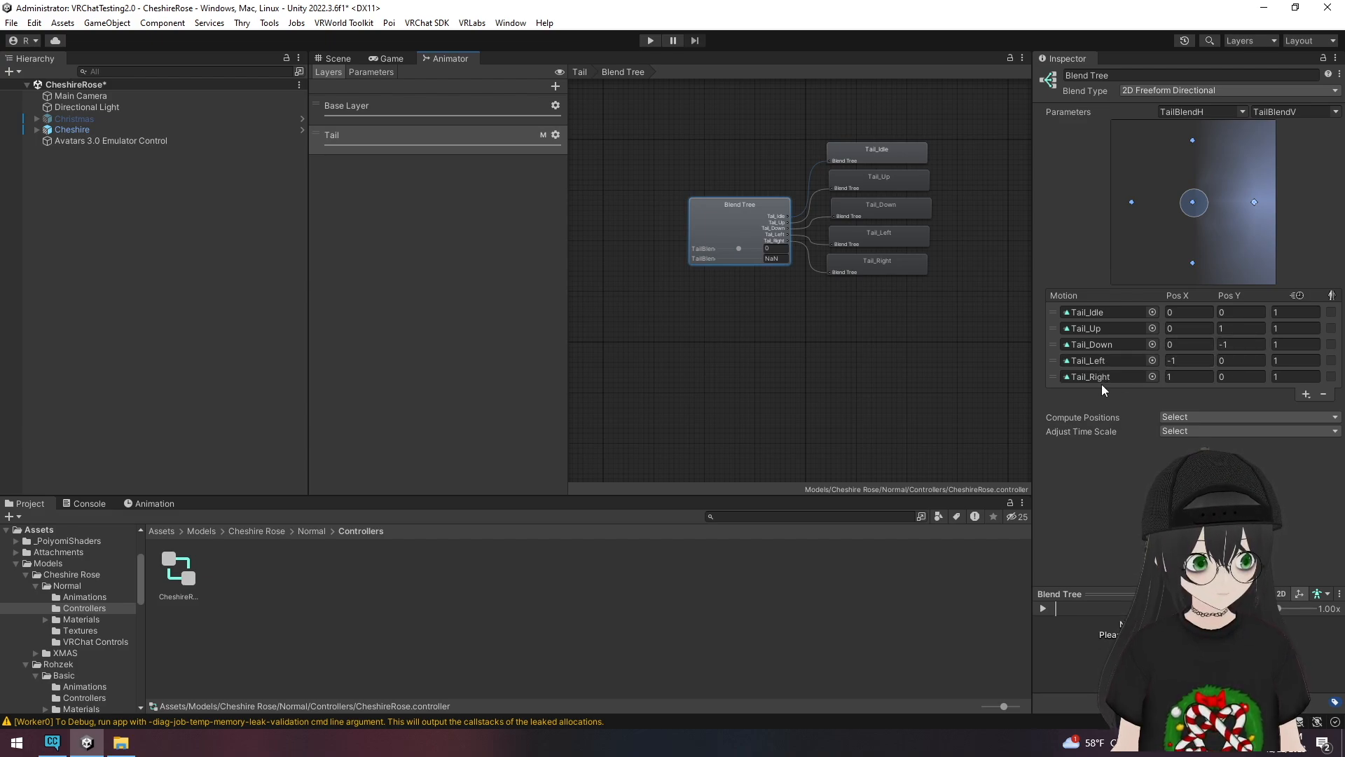
{"action": "left_click", "coordinate": [1168, 376]}
{"action": "left_click", "coordinate": [1234, 377]}
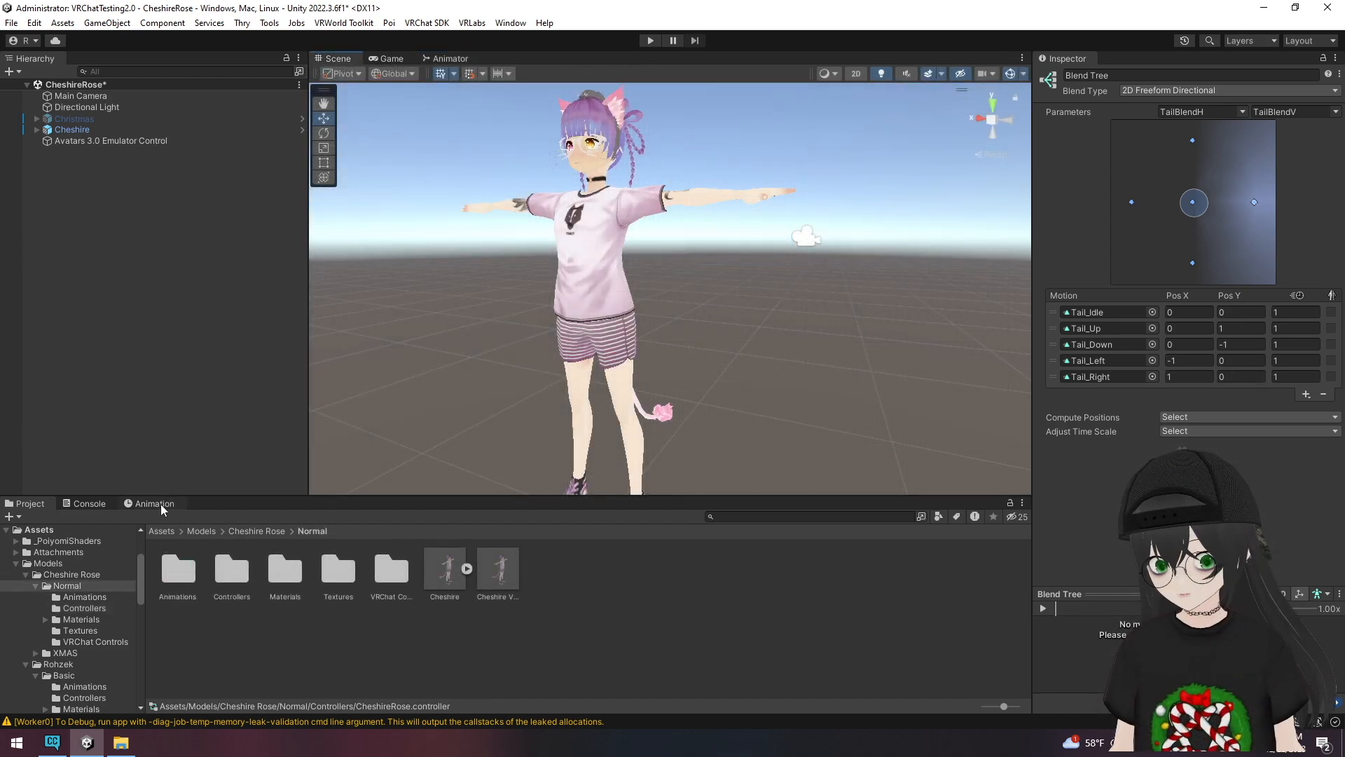
- Show the animation timeline and load the Cheshire avatar's clips into it
{"action": "left_click", "coordinate": [155, 503]}
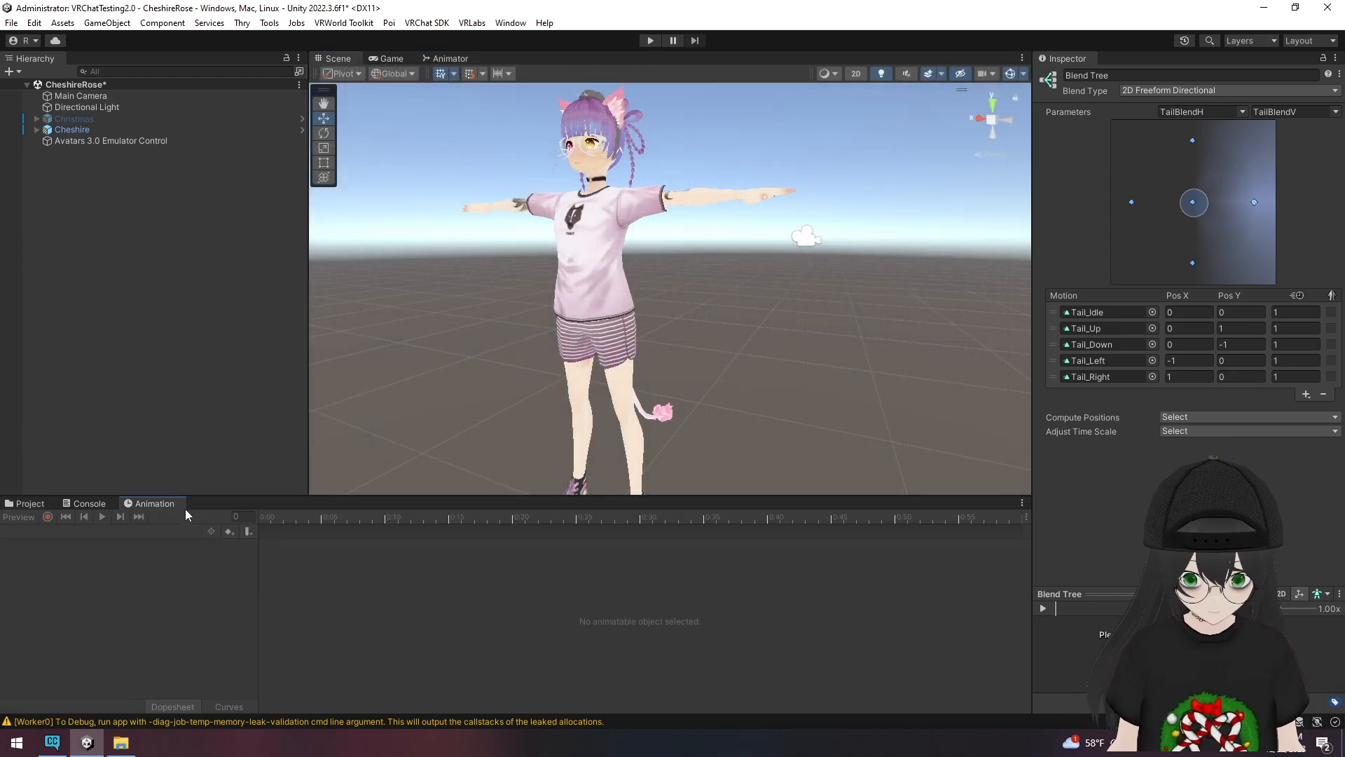
{"action": "left_click", "coordinate": [511, 23]}
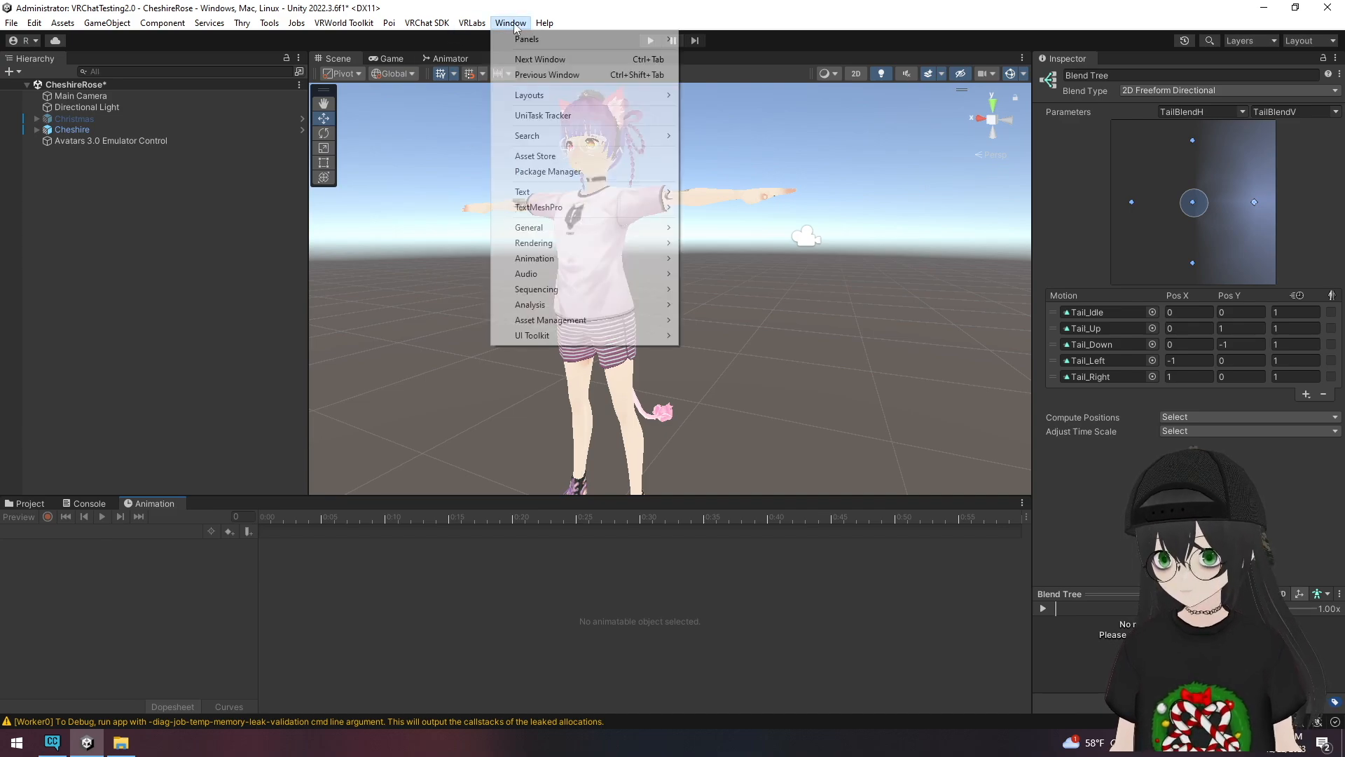
{"action": "mouse_move", "coordinate": [601, 258]}
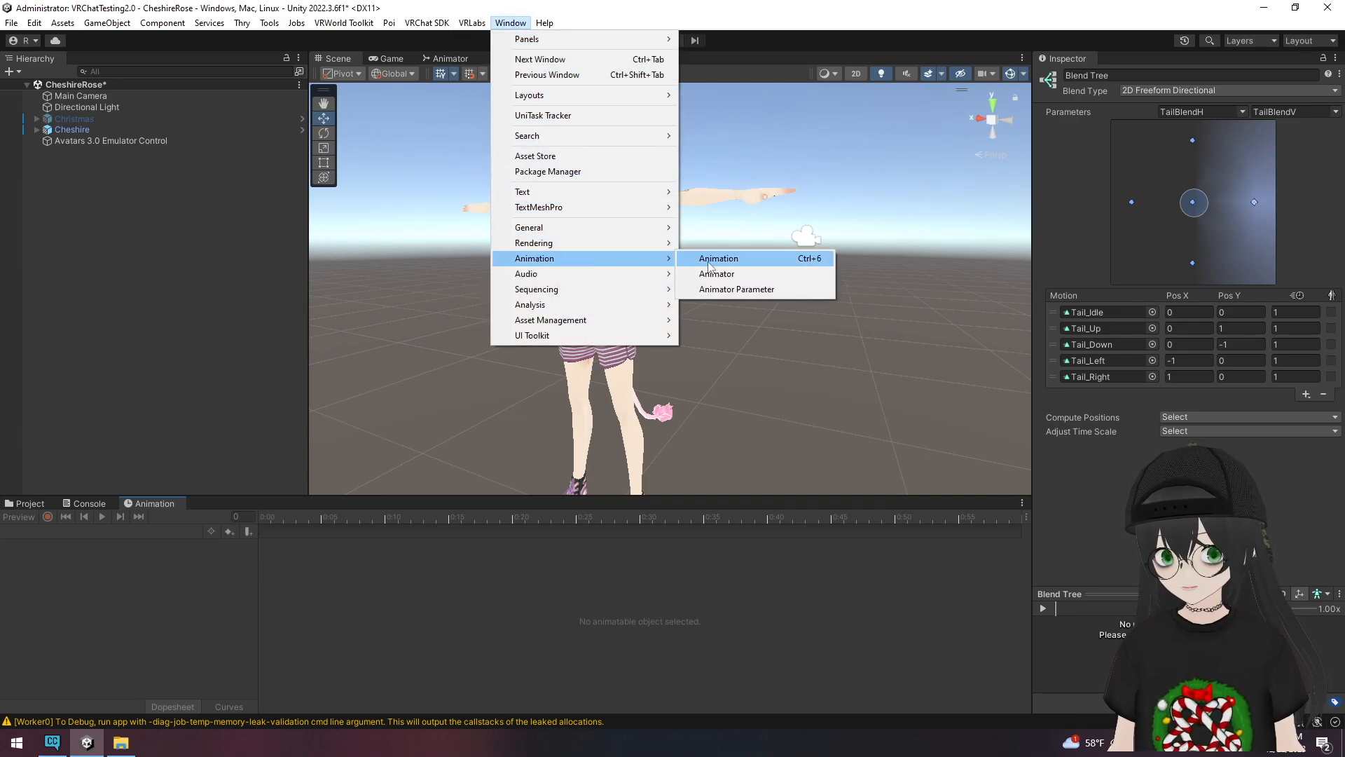
{"action": "left_click", "coordinate": [336, 599]}
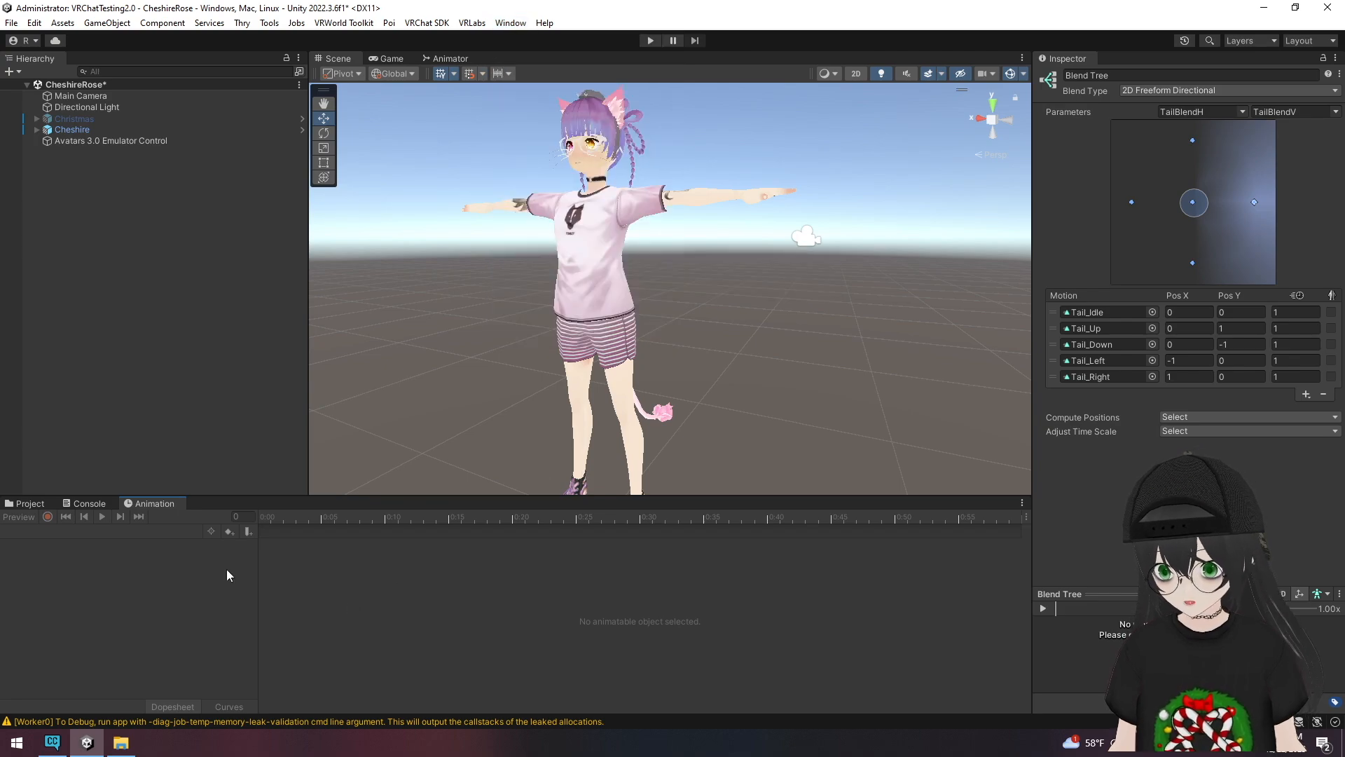
{"action": "left_click", "coordinate": [83, 129]}
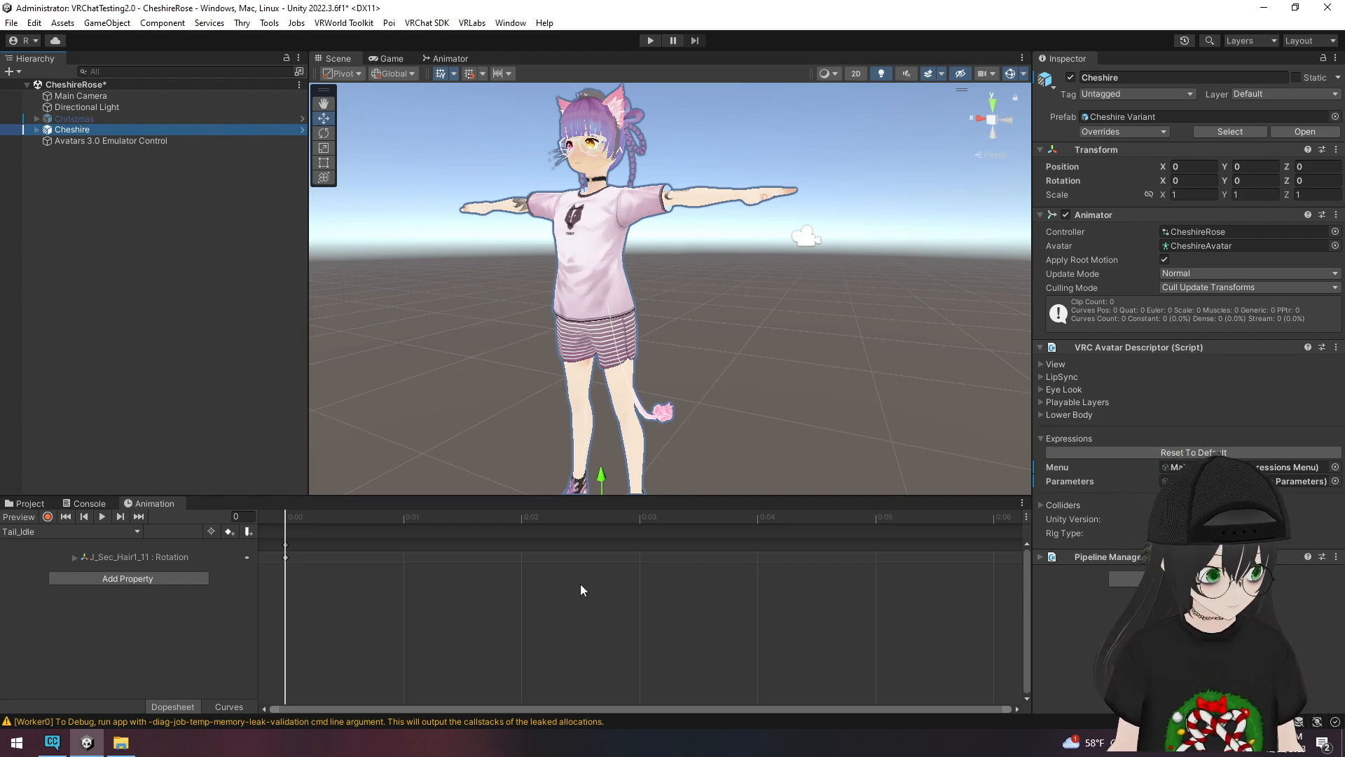
- Display the Tail_Idle clip and select its J_Sec_Hair1_11 rotation keyframe at frame 0
{"action": "left_click", "coordinate": [112, 532]}
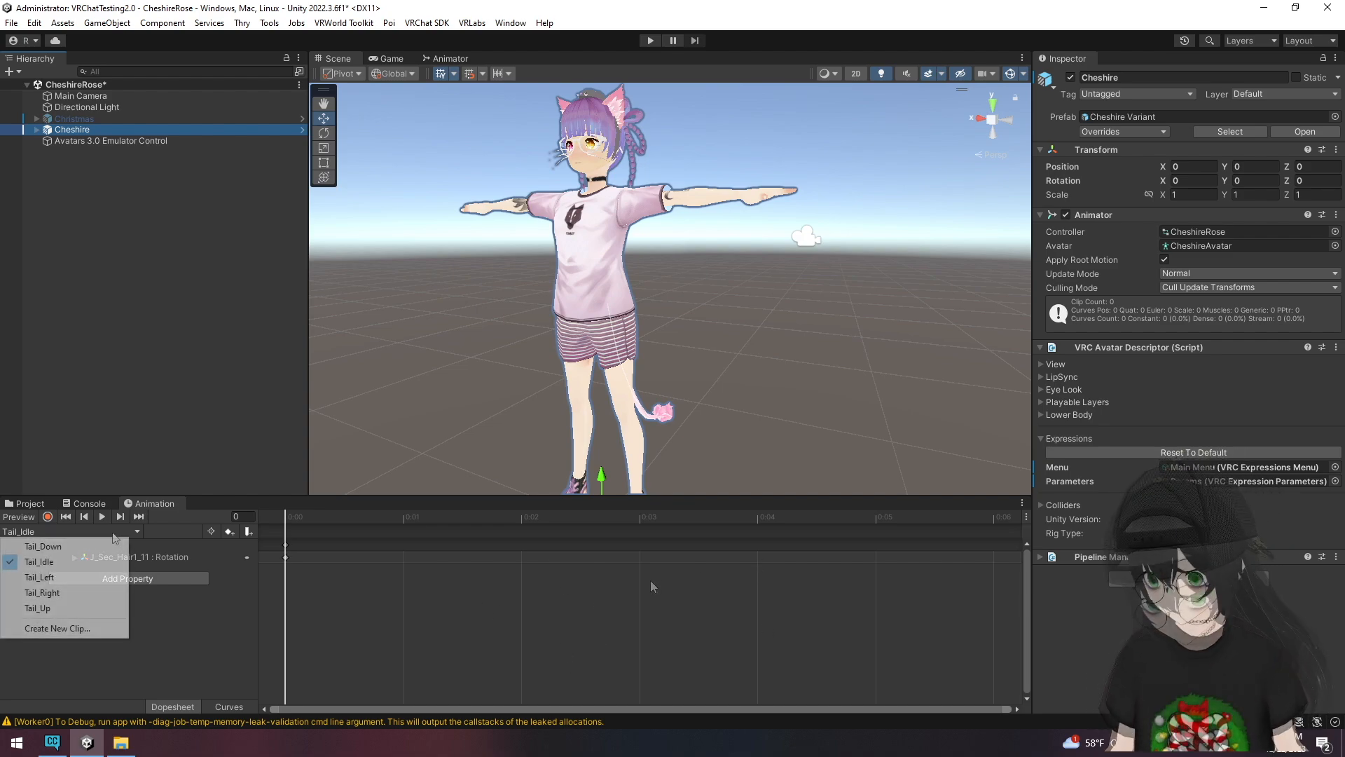
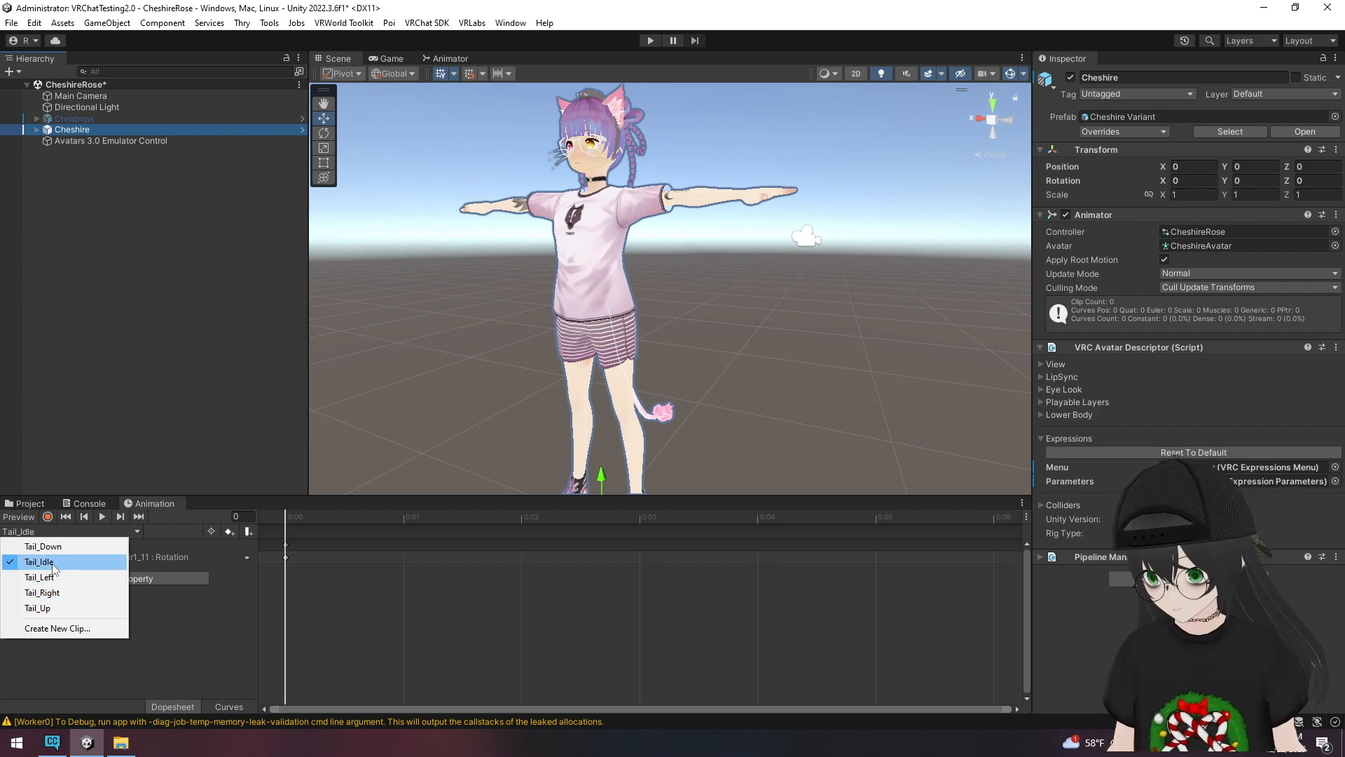
{"action": "left_click", "coordinate": [50, 564]}
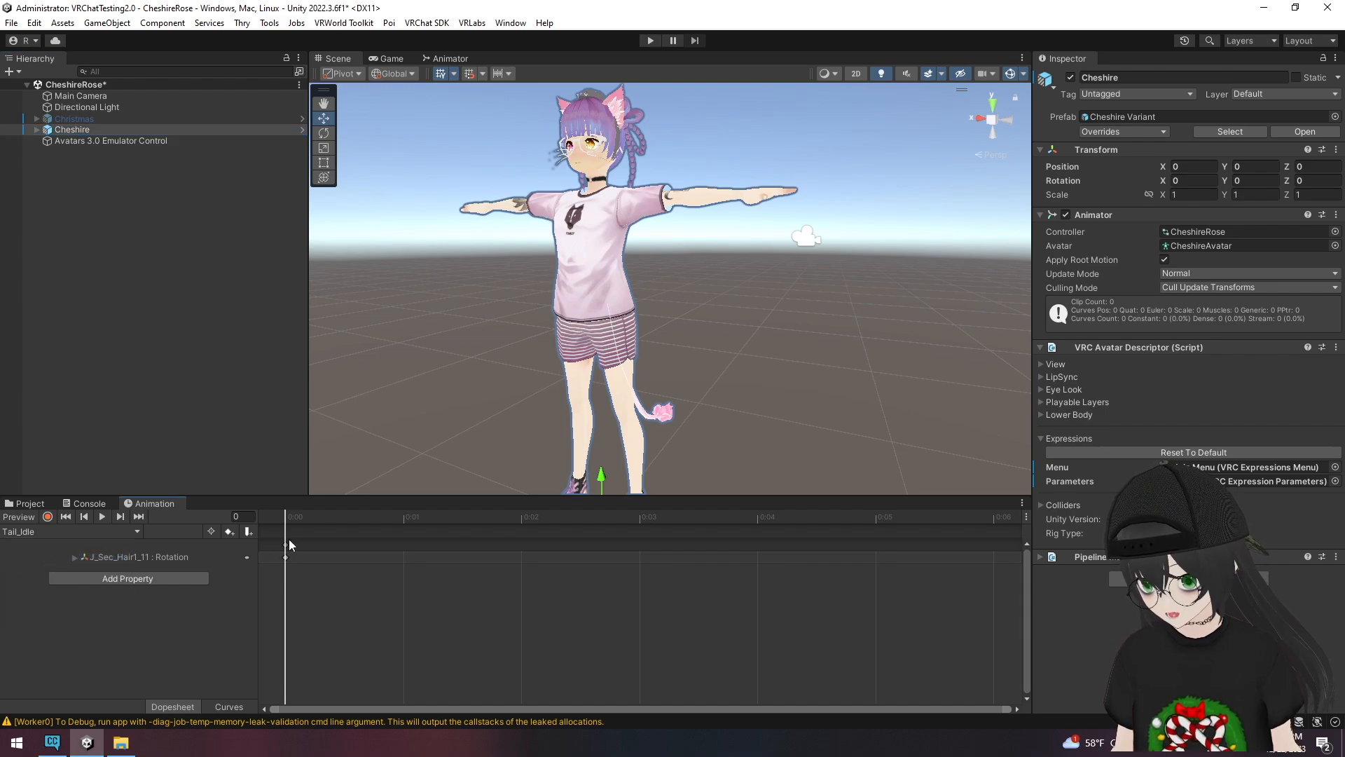
{"action": "right_click_drag", "start_coordinate": [778, 389], "coordinate": [470, 508]}
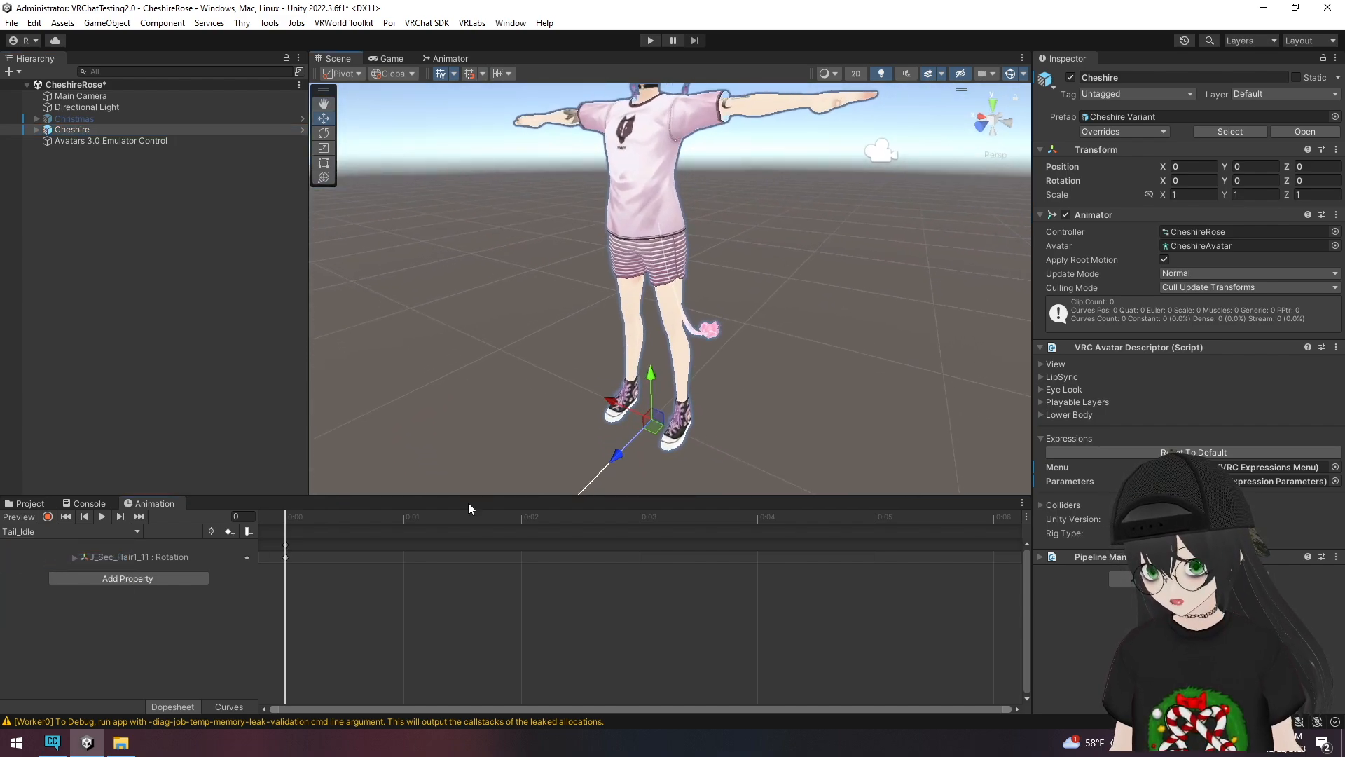
{"action": "left_click", "coordinate": [285, 559]}
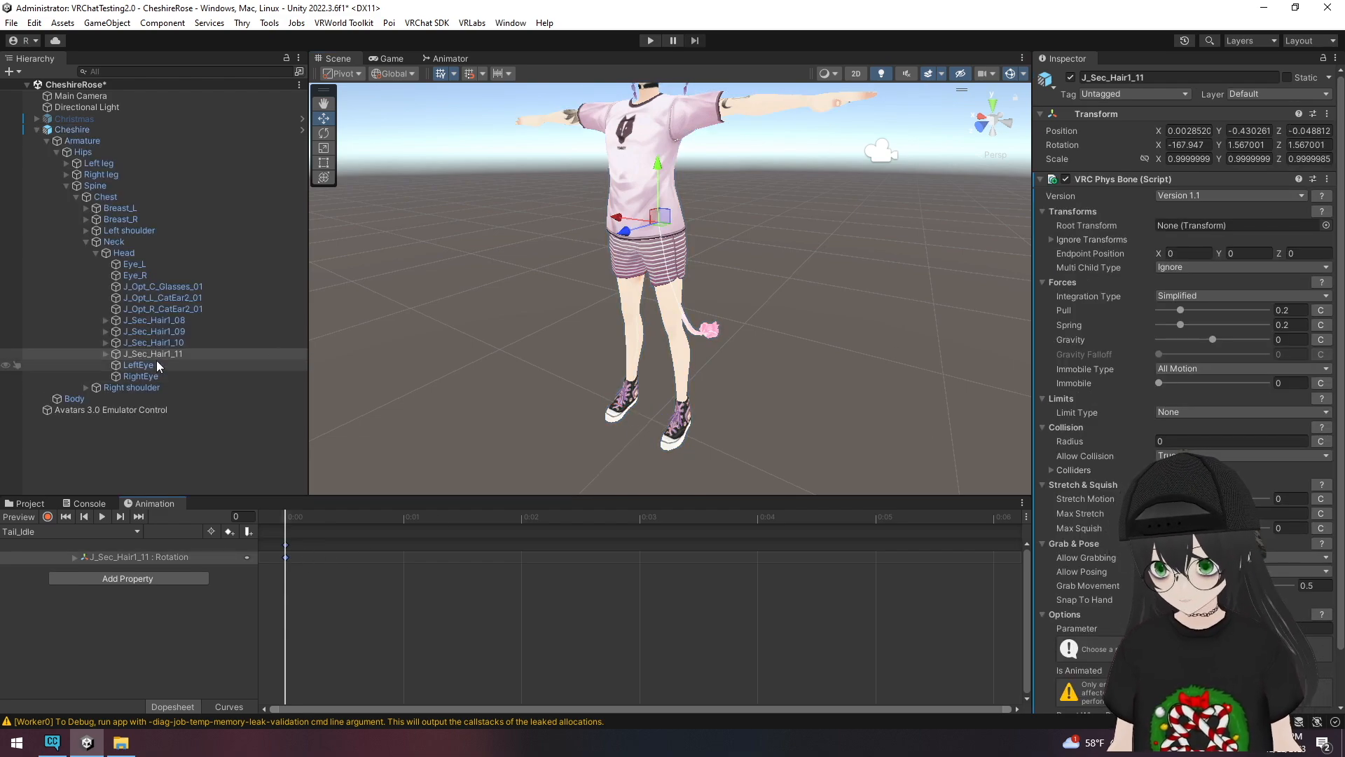
- Expand the J_Sec_Hair1_11 bone chain down to J_Sec_Hair7_11 and examine the tail's idle pose in recording mode
{"action": "left_click", "coordinate": [106, 354]}
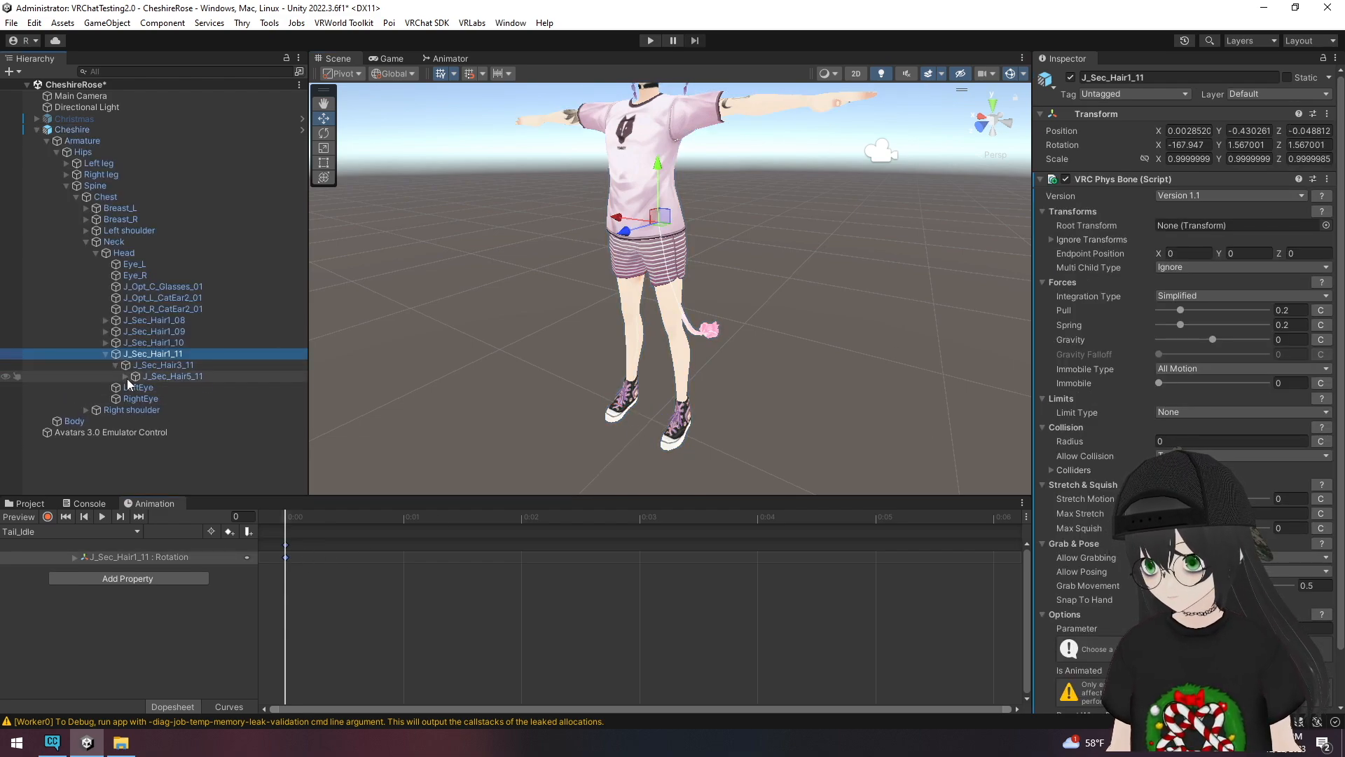
{"action": "left_click", "coordinate": [126, 377]}
{"action": "right_click_drag", "start_coordinate": [791, 277], "coordinate": [770, 232]}
{"action": "key", "text": "w"}
{"action": "key", "text": "d"}
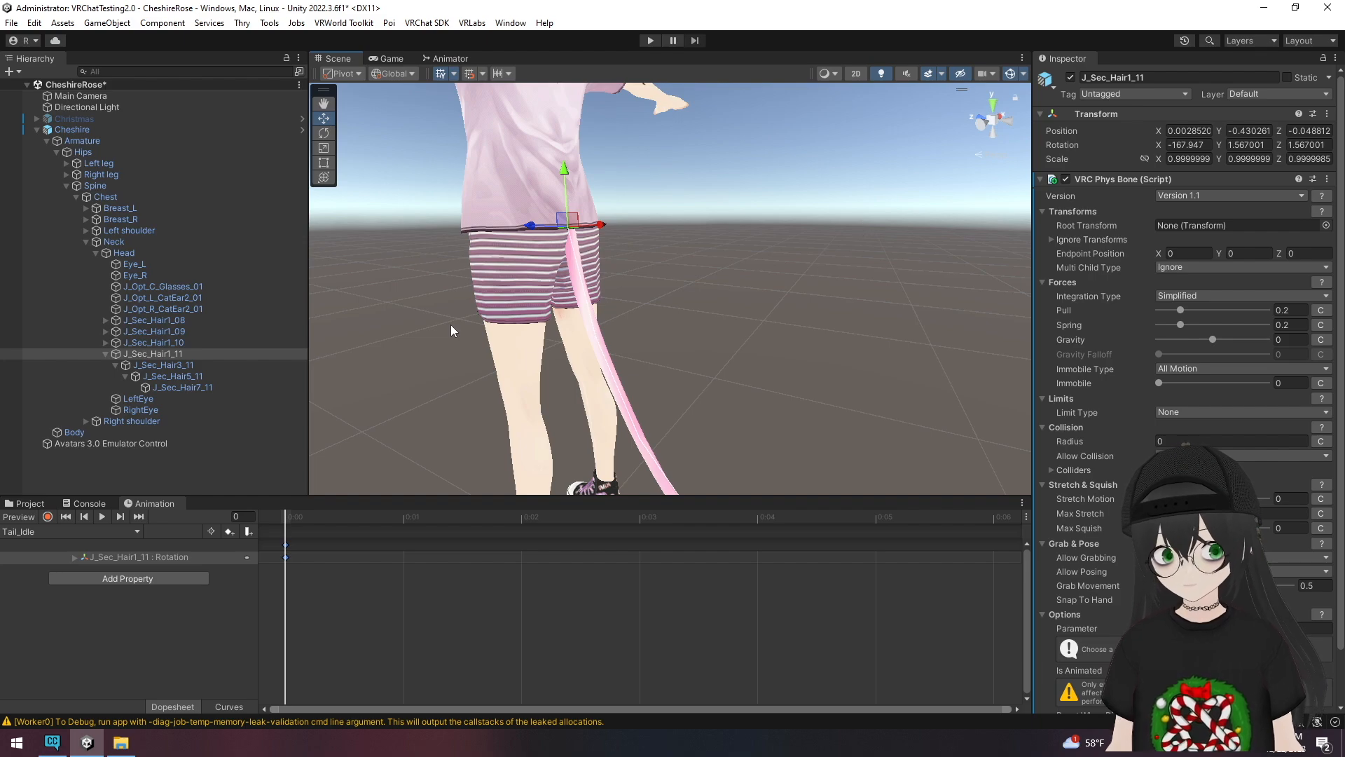
{"action": "left_click", "coordinate": [49, 519]}
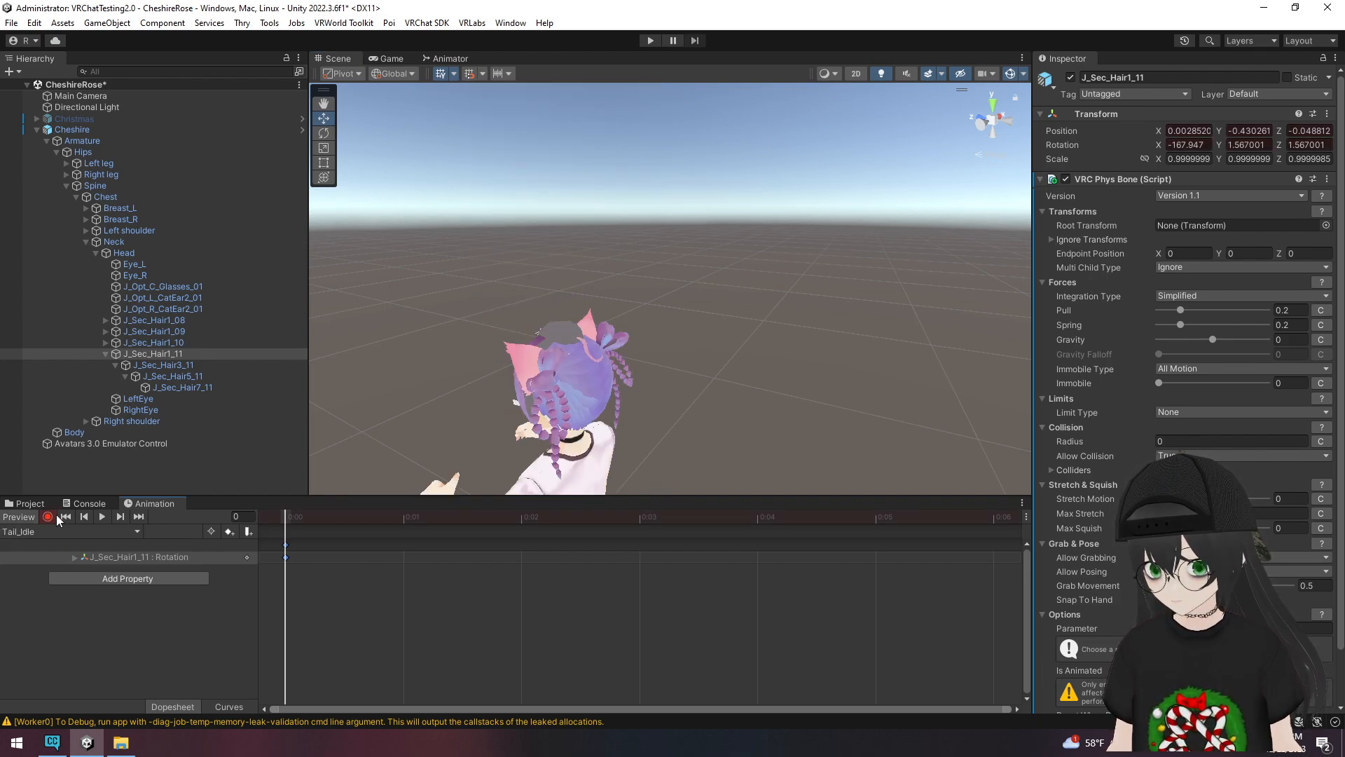
{"action": "right_click_drag", "start_coordinate": [656, 289], "coordinate": [799, 396]}
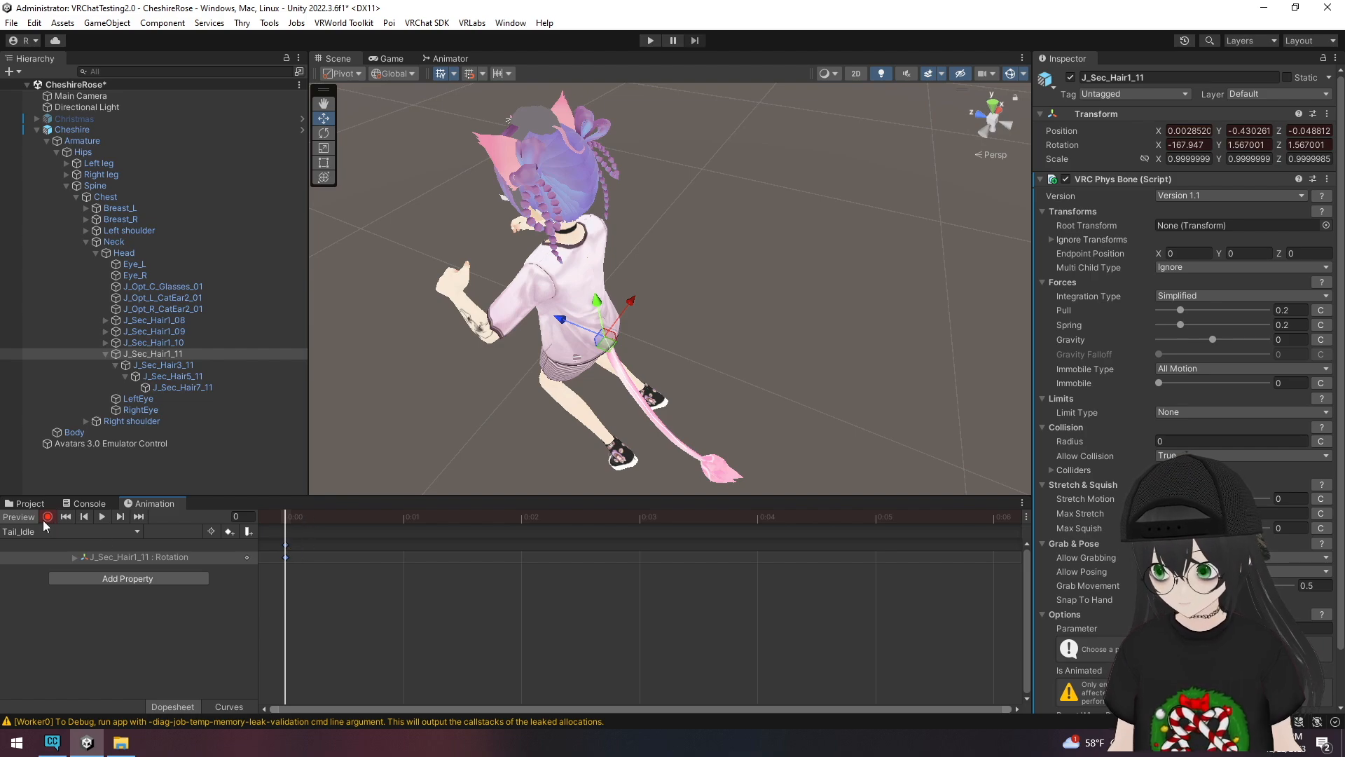
- Preview the Tail_Up clip from frame 0 to frame 10 and examine the raised tail pose
{"action": "left_click", "coordinate": [24, 534]}
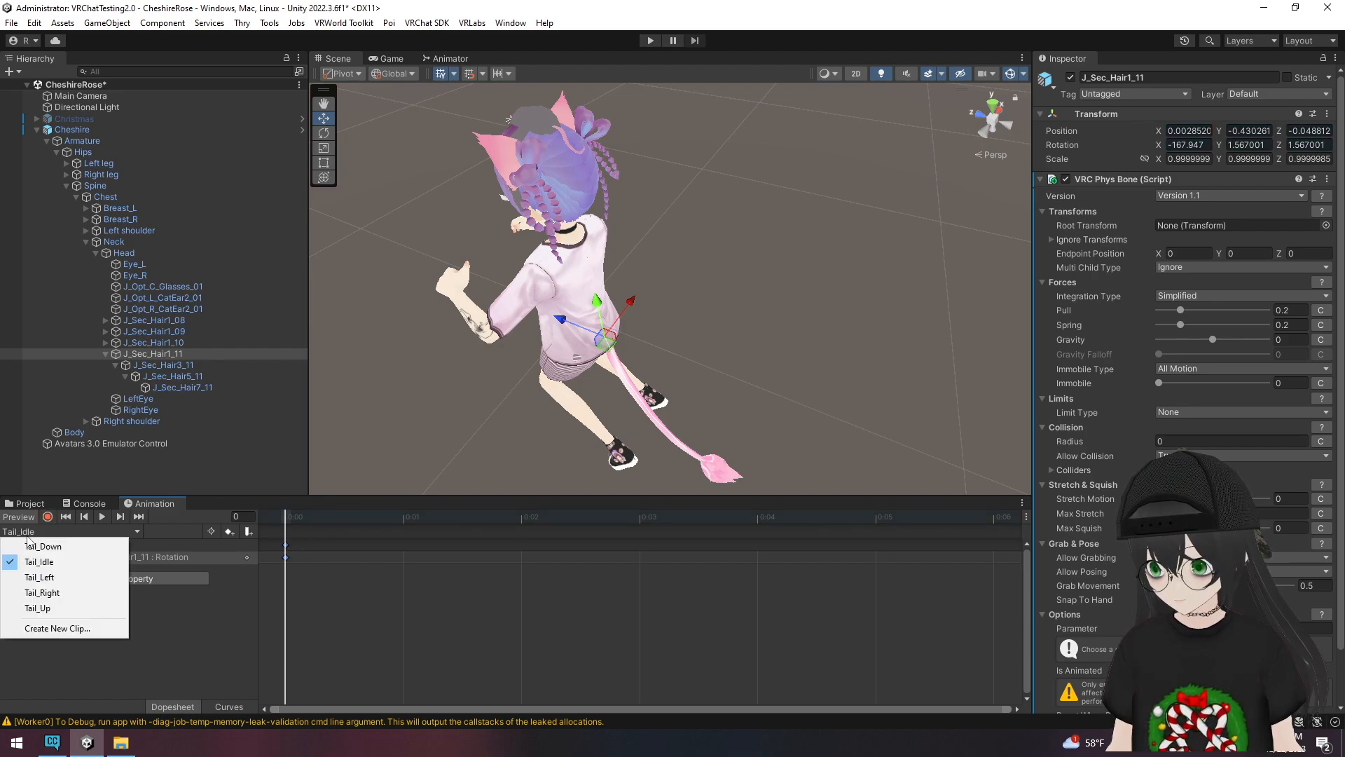
{"action": "left_click", "coordinate": [28, 607]}
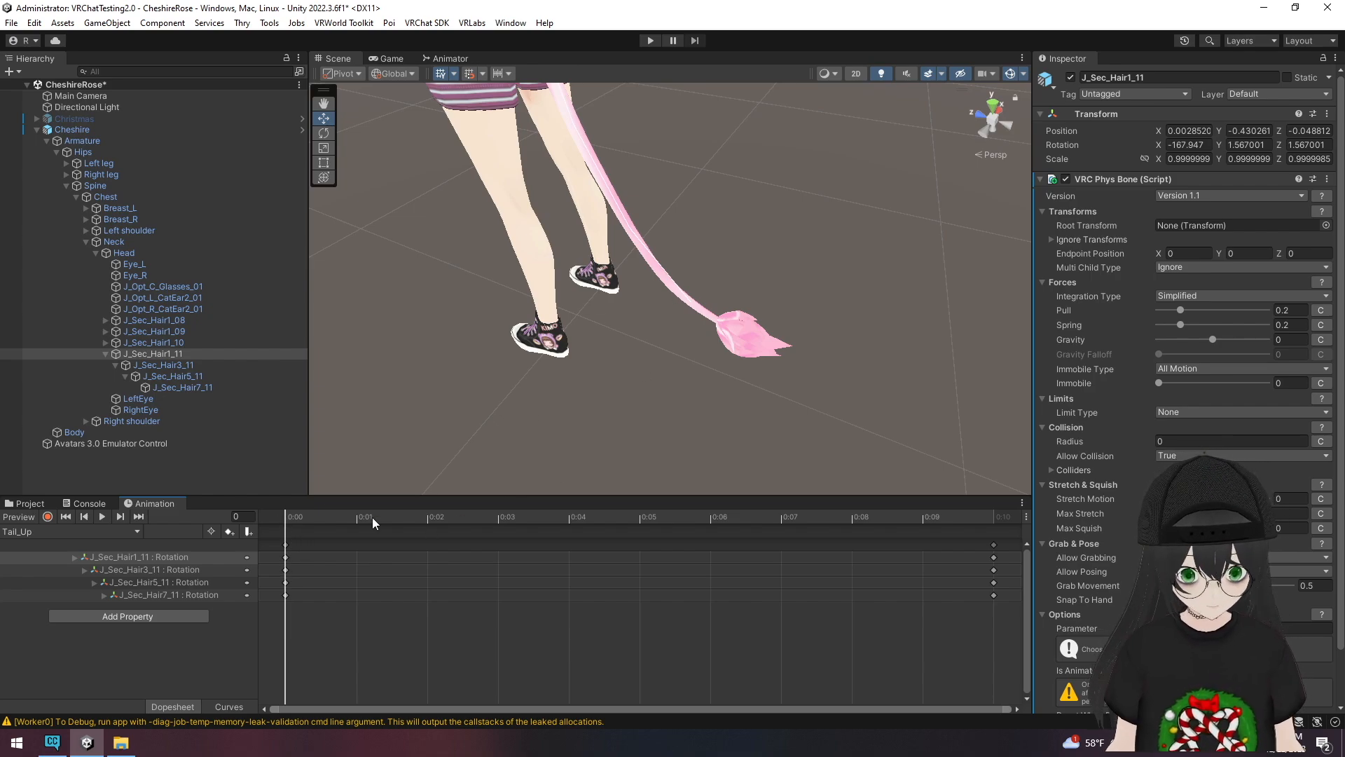
{"action": "left_click_drag", "start_coordinate": [290, 515], "coordinate": [1011, 523]}
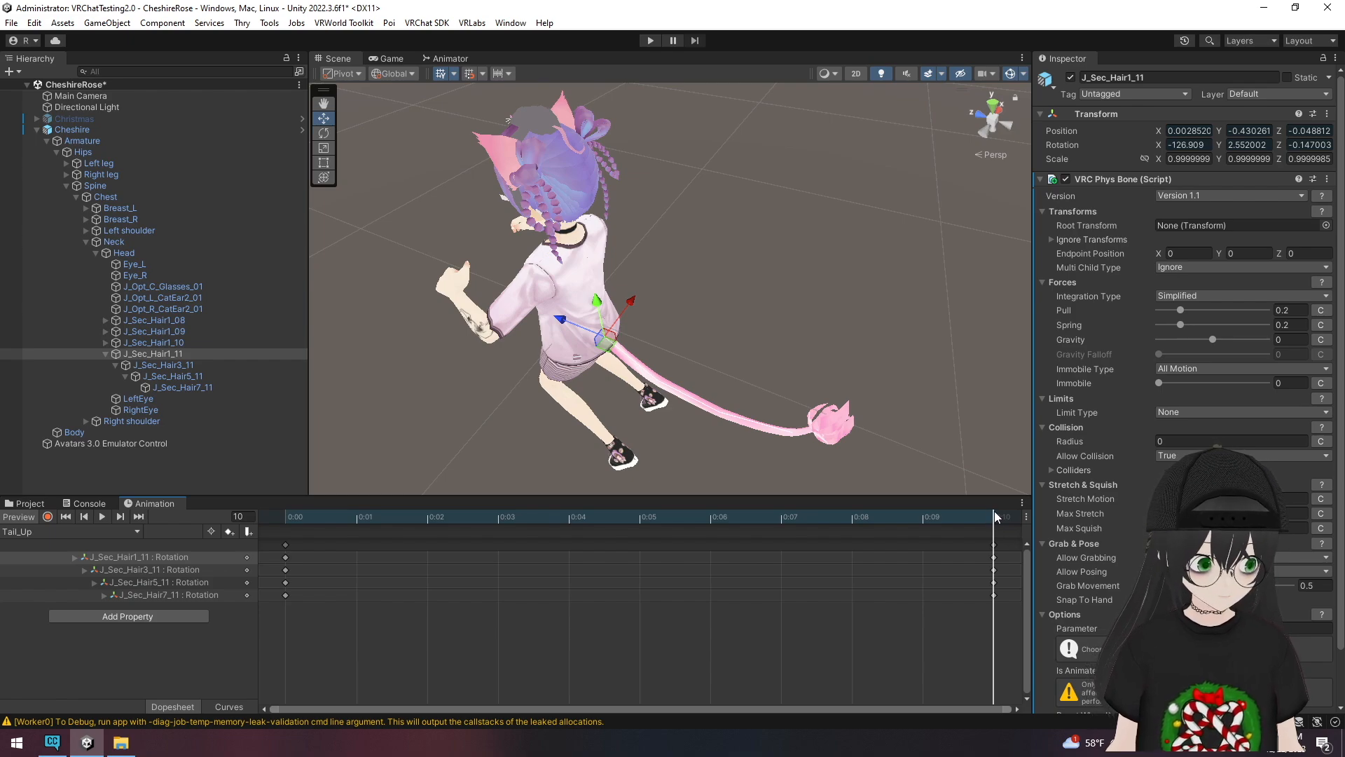
{"action": "mouse_move", "coordinate": [994, 511]}
{"action": "left_mouse_down"}
{"action": "mouse_move", "coordinate": [286, 515]}
{"action": "mouse_move", "coordinate": [991, 522]}
{"action": "left_mouse_up"}
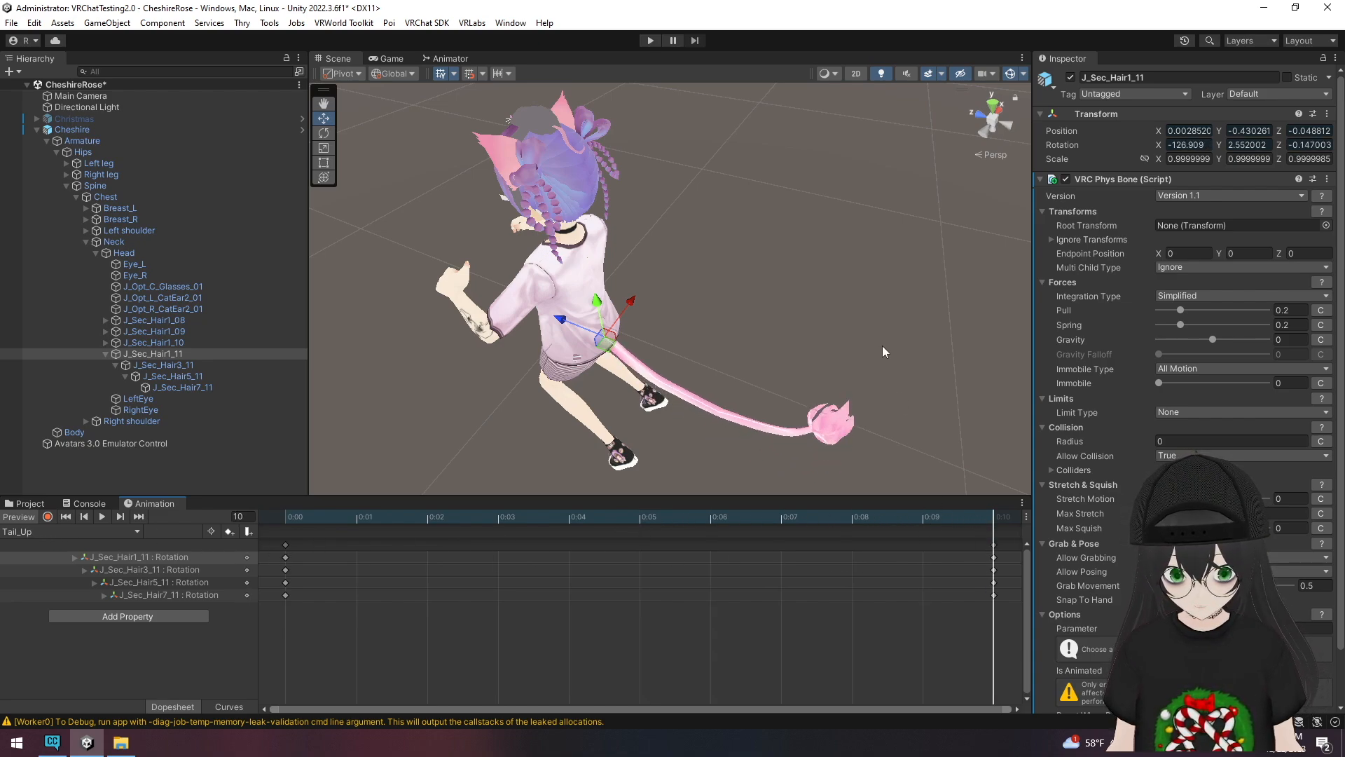
{"action": "right_click_drag", "start_coordinate": [884, 352], "coordinate": [864, 224]}
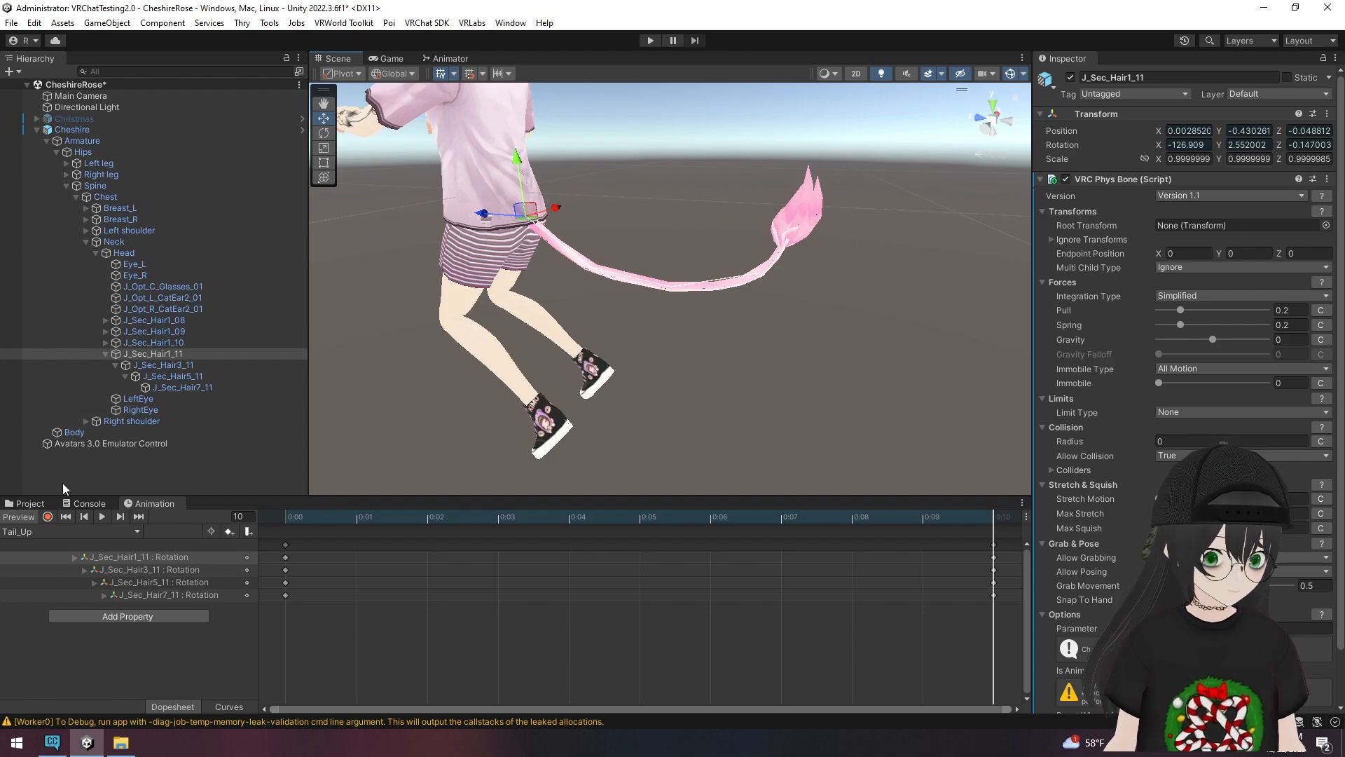
- Preview the Tail_Right clip at frame 10 and examine the tail pose
{"action": "left_click", "coordinate": [66, 531]}
{"action": "left_click", "coordinate": [42, 592]}
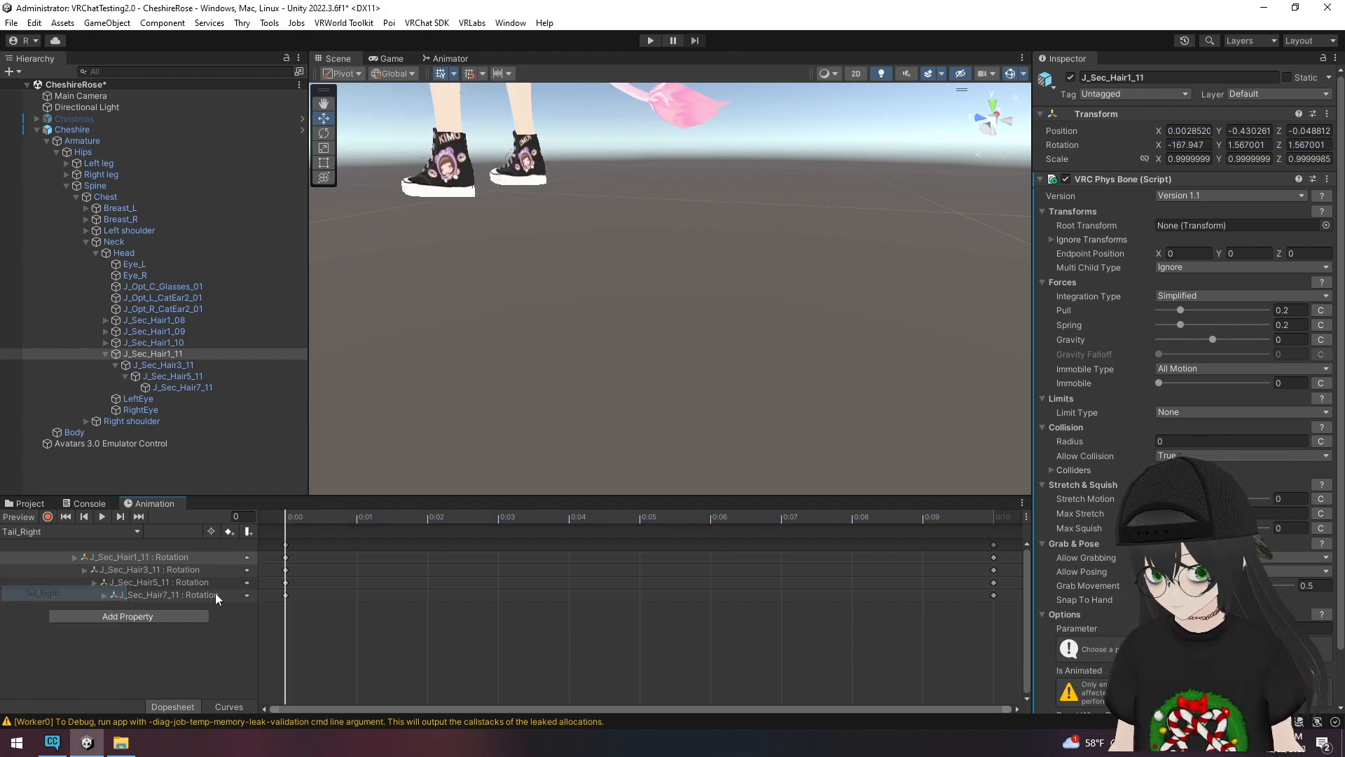
{"action": "left_click", "coordinate": [975, 524]}
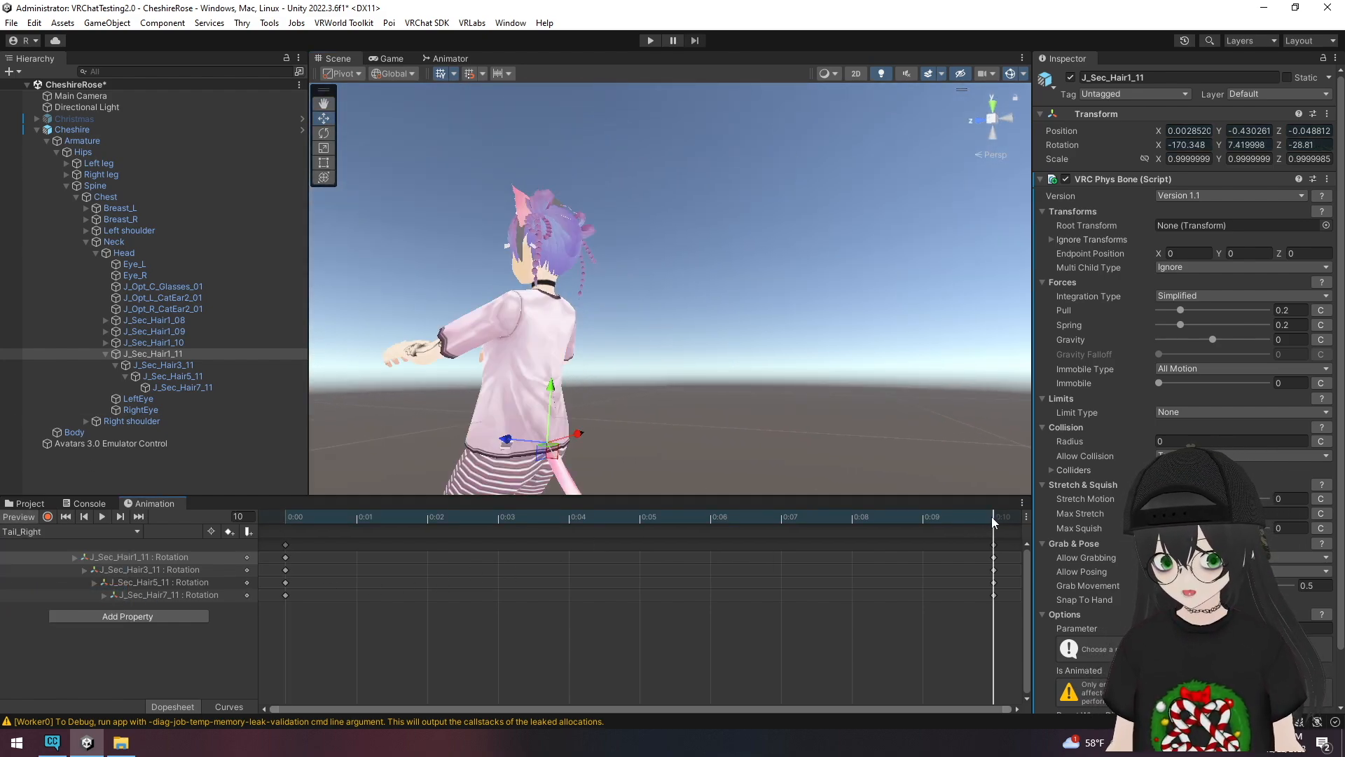
{"action": "right_click_drag", "start_coordinate": [866, 355], "coordinate": [793, 427]}
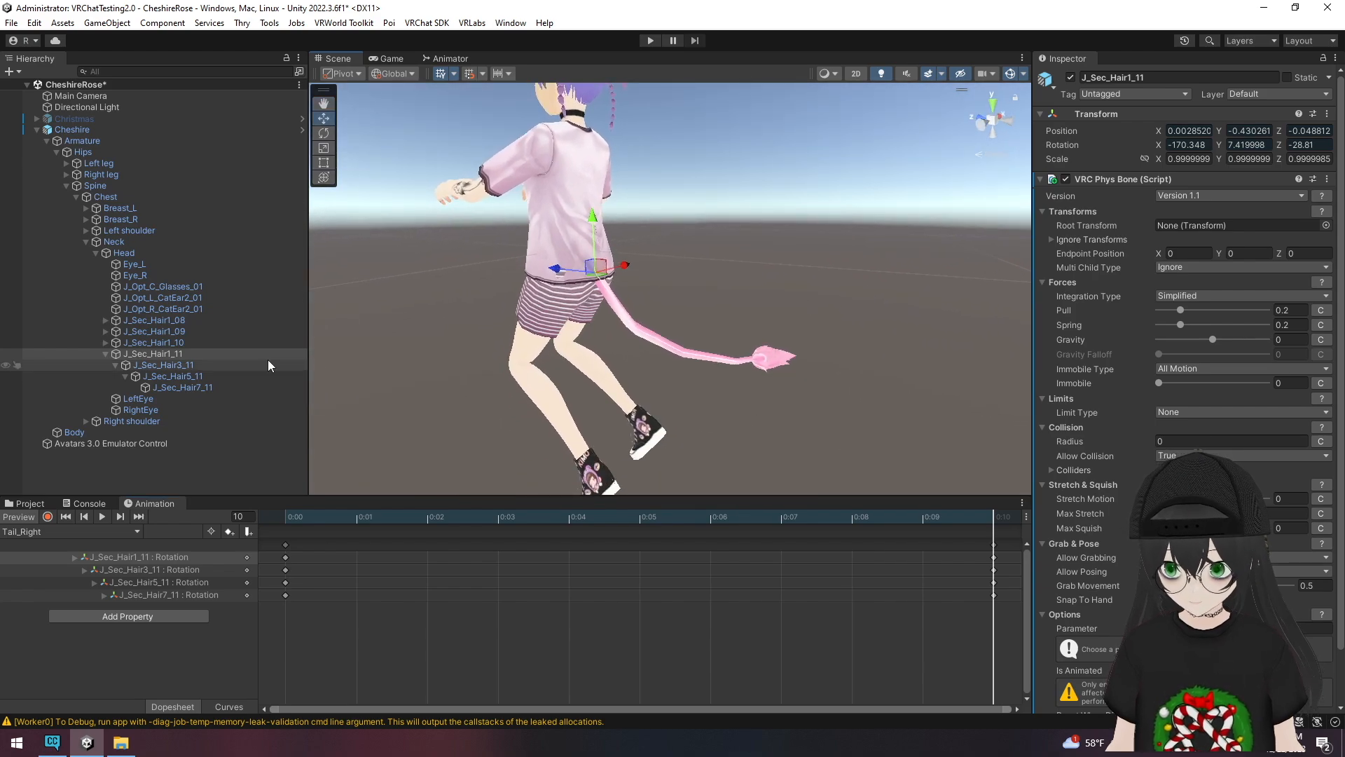
- Preview the Tail_Left clip at frame 10 and examine the tail pose
{"action": "left_click", "coordinate": [70, 531]}
{"action": "left_click", "coordinate": [69, 583]}
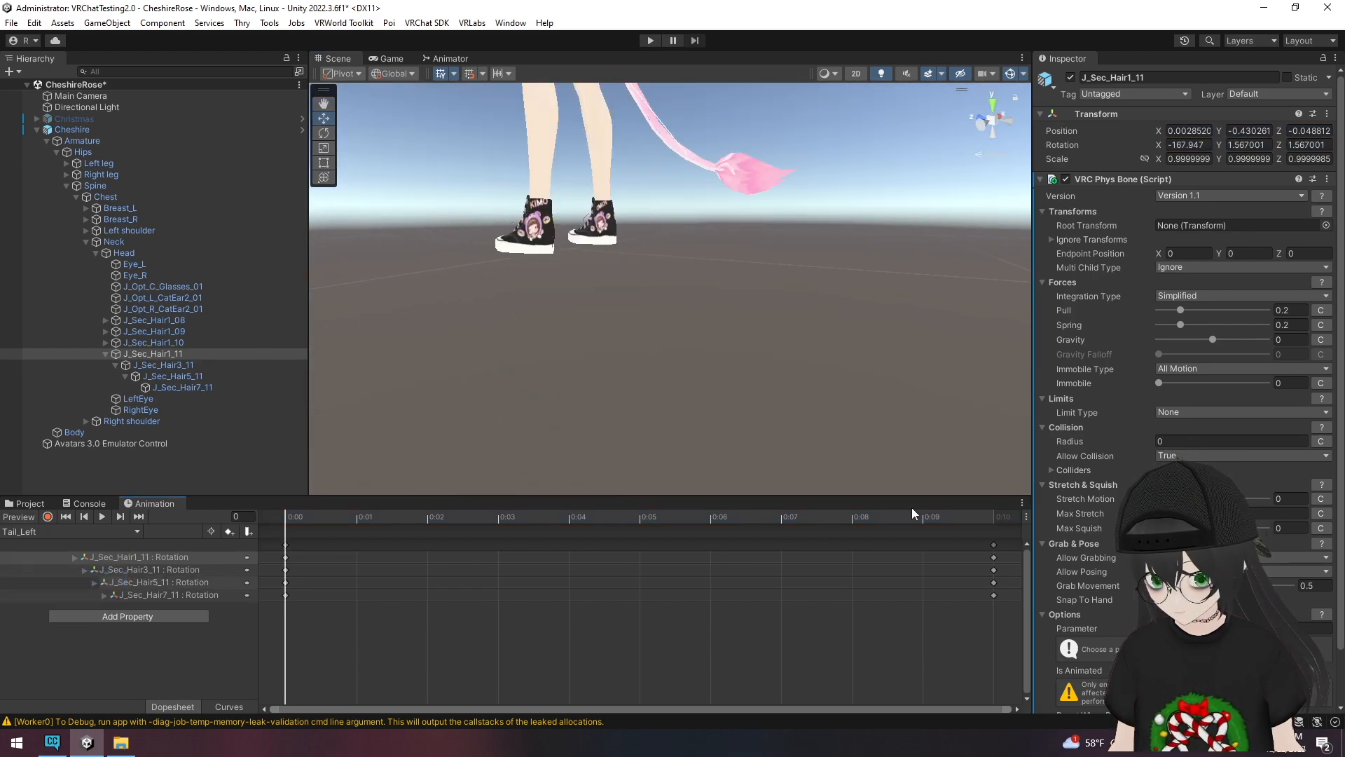
{"action": "right_click_drag", "start_coordinate": [656, 341], "coordinate": [730, 415]}
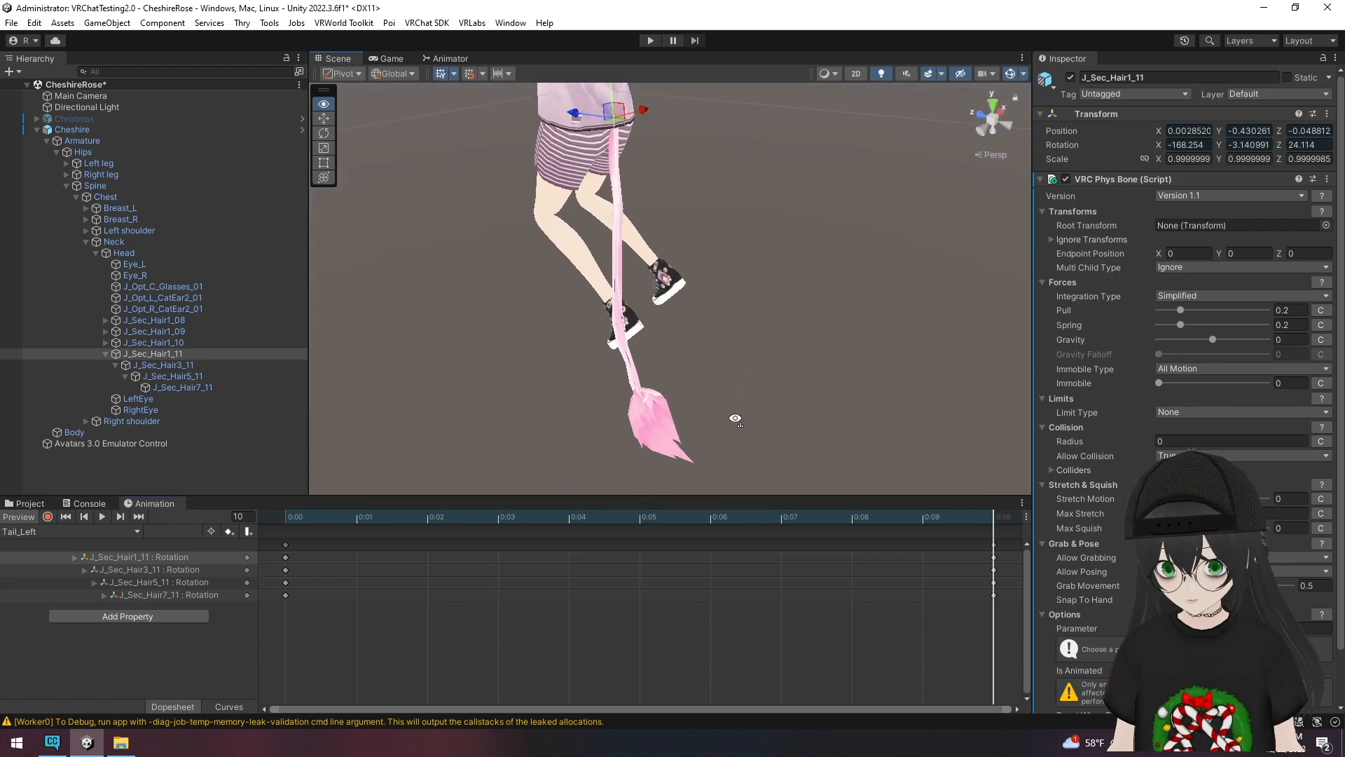
- Preview the Tail_Down clip at frame 10 and examine the tail pose
{"action": "left_click", "coordinate": [80, 533]}
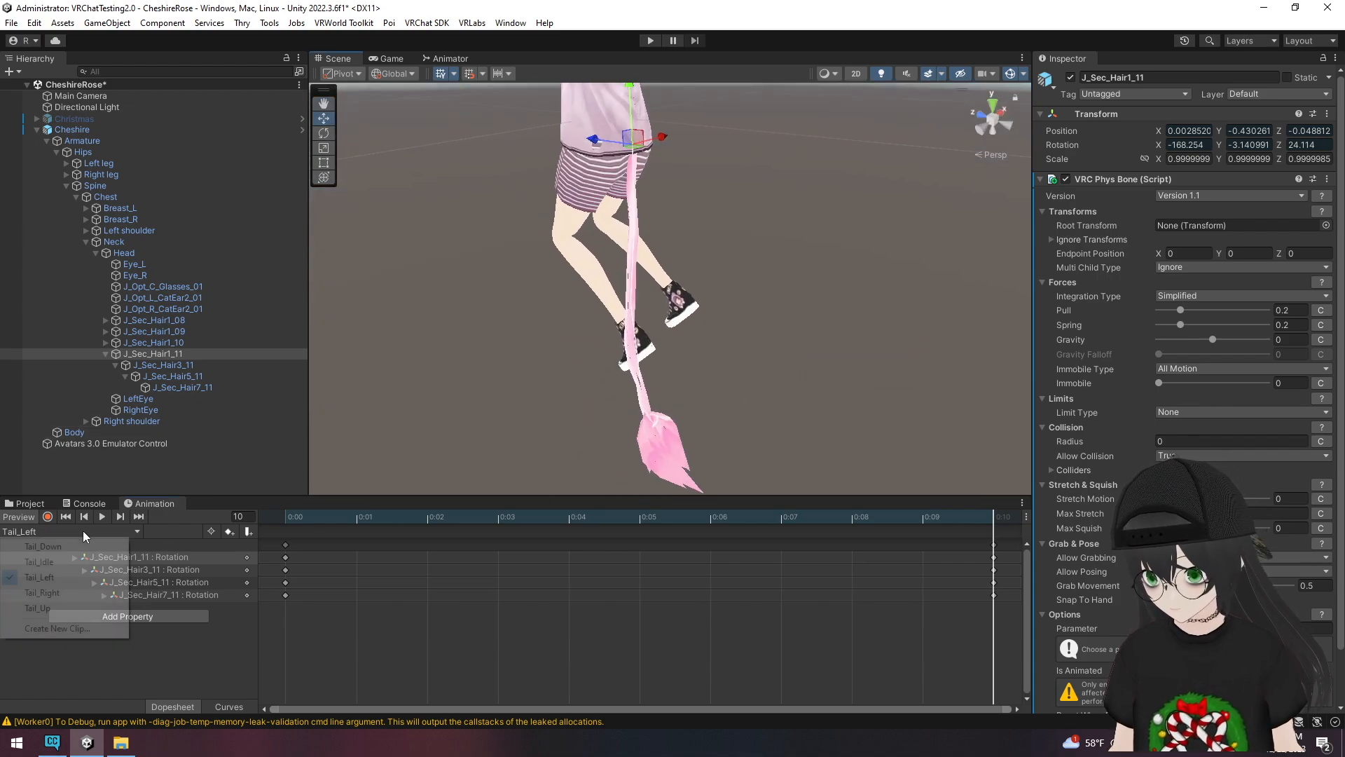
{"action": "left_click", "coordinate": [80, 552]}
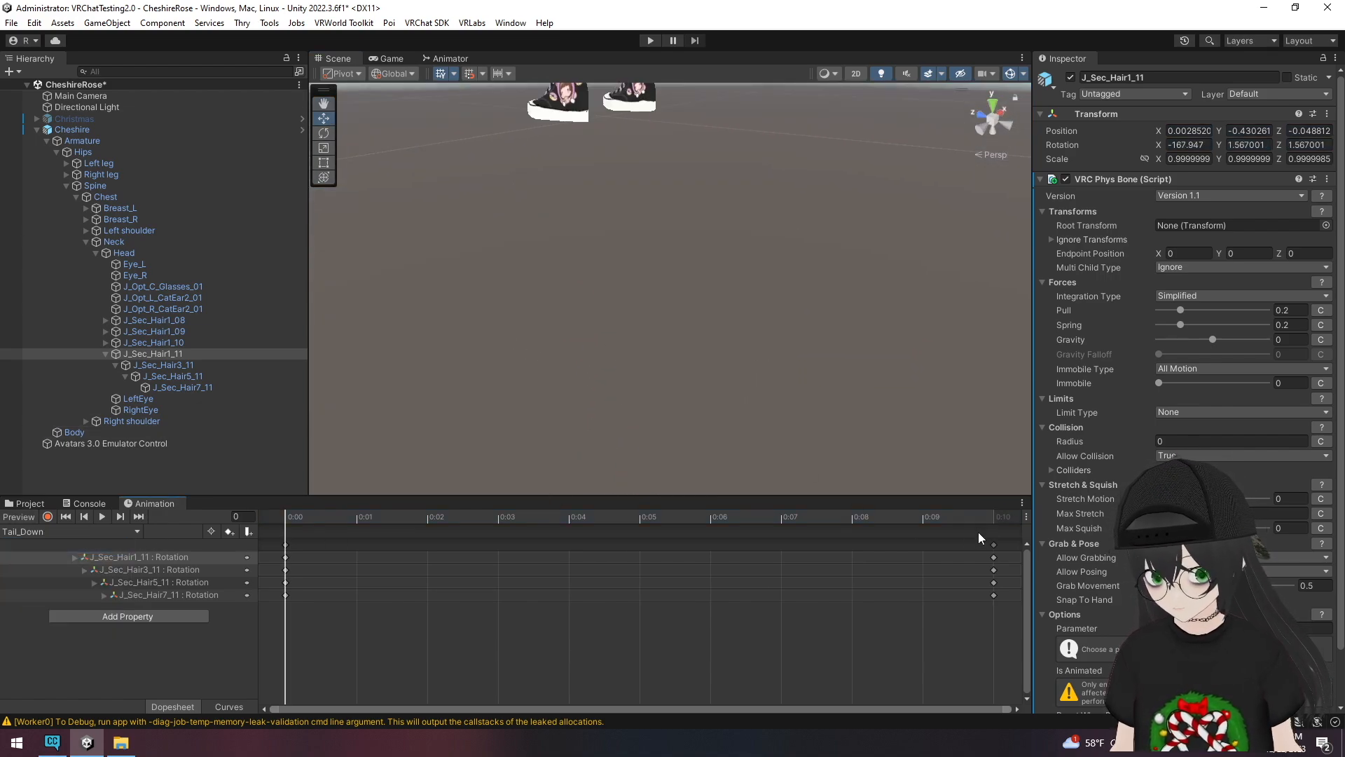
{"action": "left_click", "coordinate": [995, 520]}
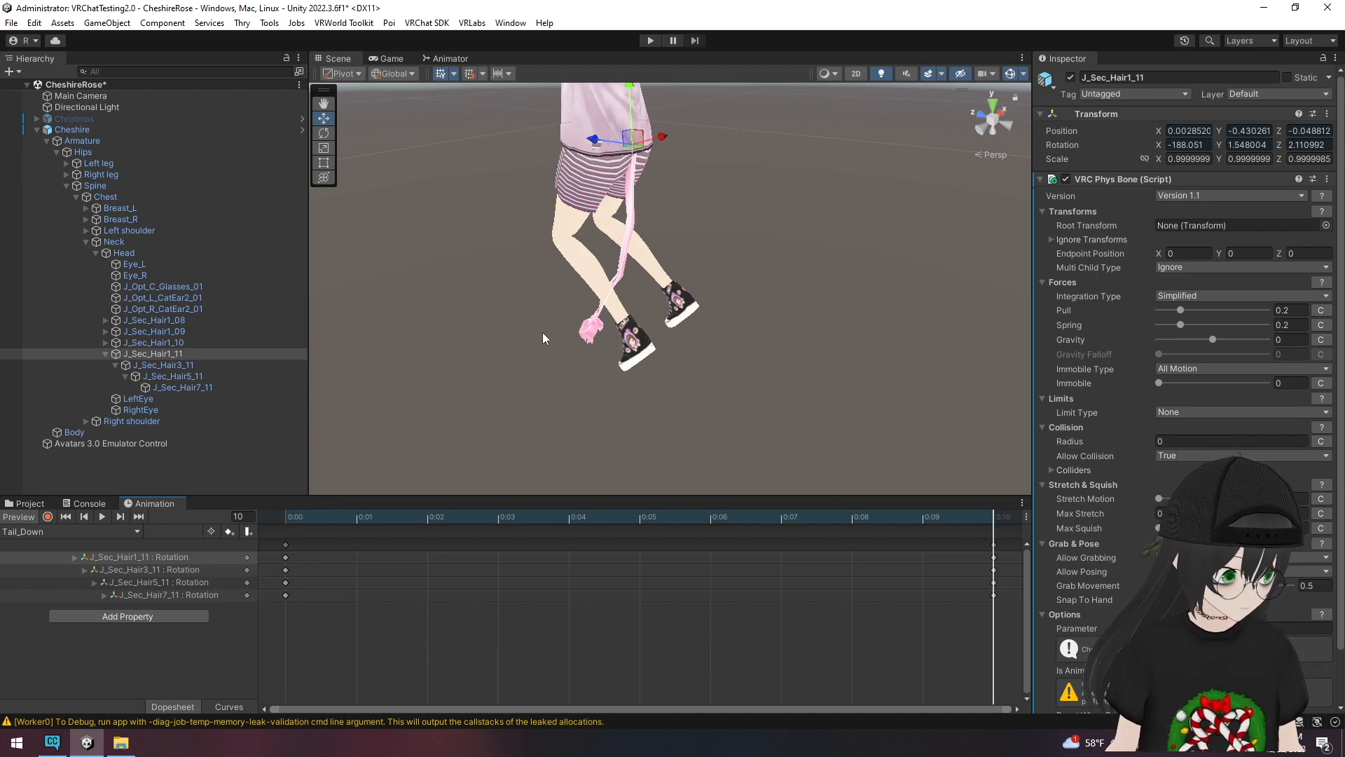
- Examine the tail blend tree's five motions and their Pos X and Pos Y values, including Tail_Left and Tail_Right
{"action": "left_click", "coordinate": [108, 533]}
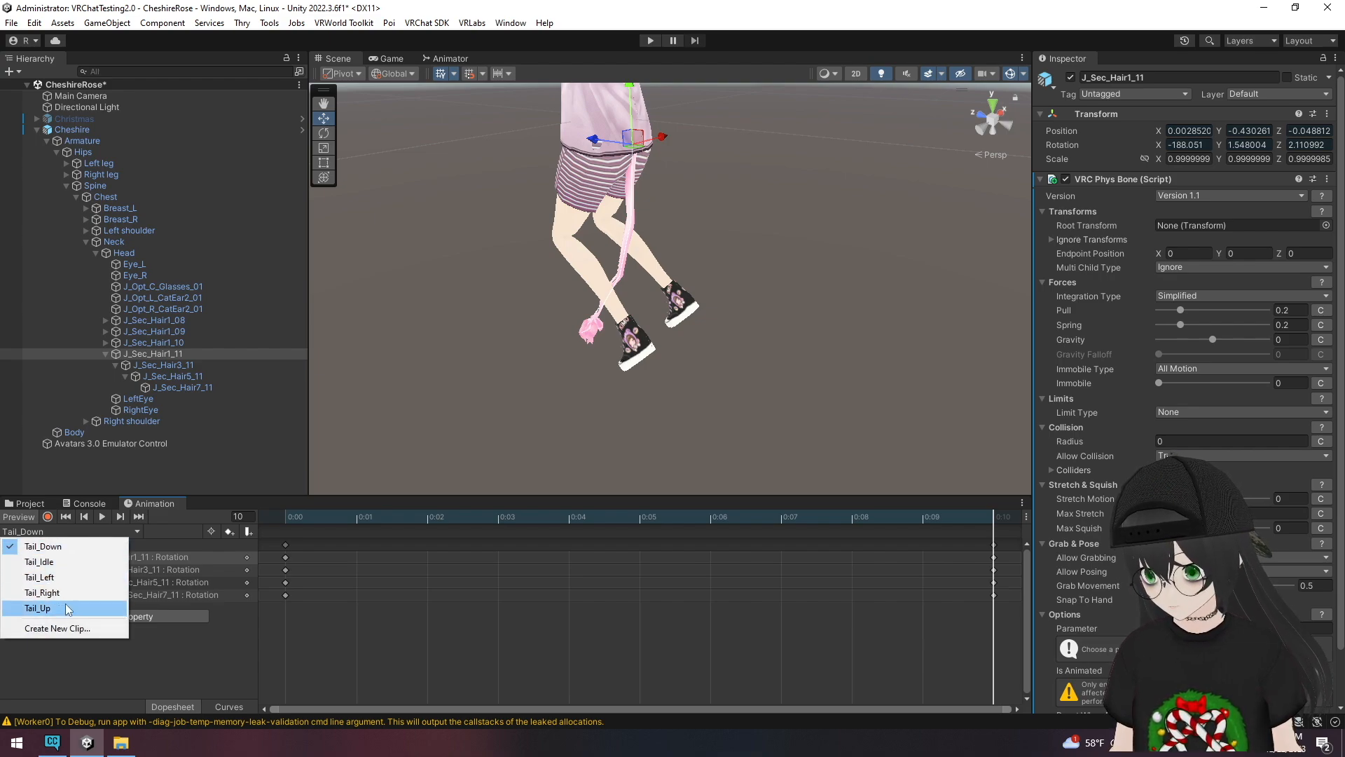
{"action": "left_click", "coordinate": [447, 58]}
{"action": "left_click", "coordinate": [723, 207]}
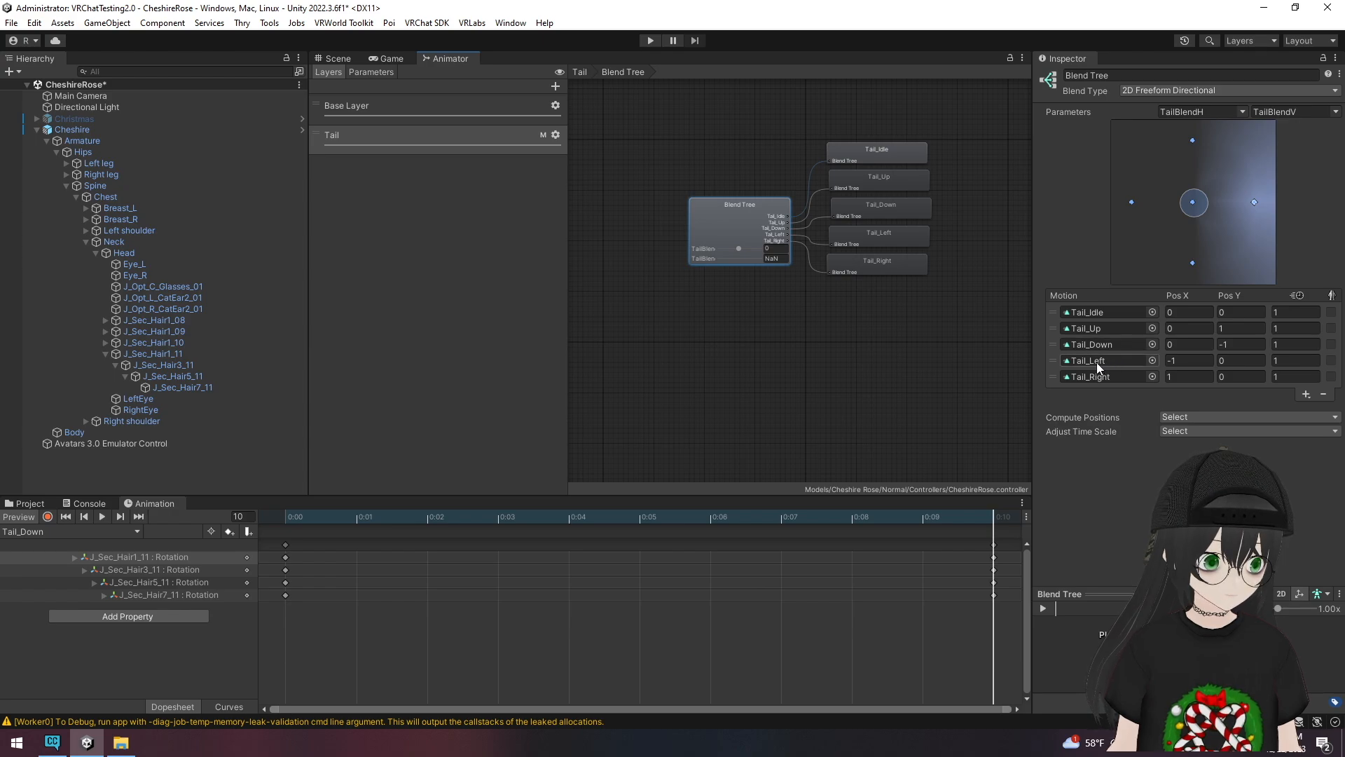
{"action": "left_click", "coordinate": [1174, 361]}
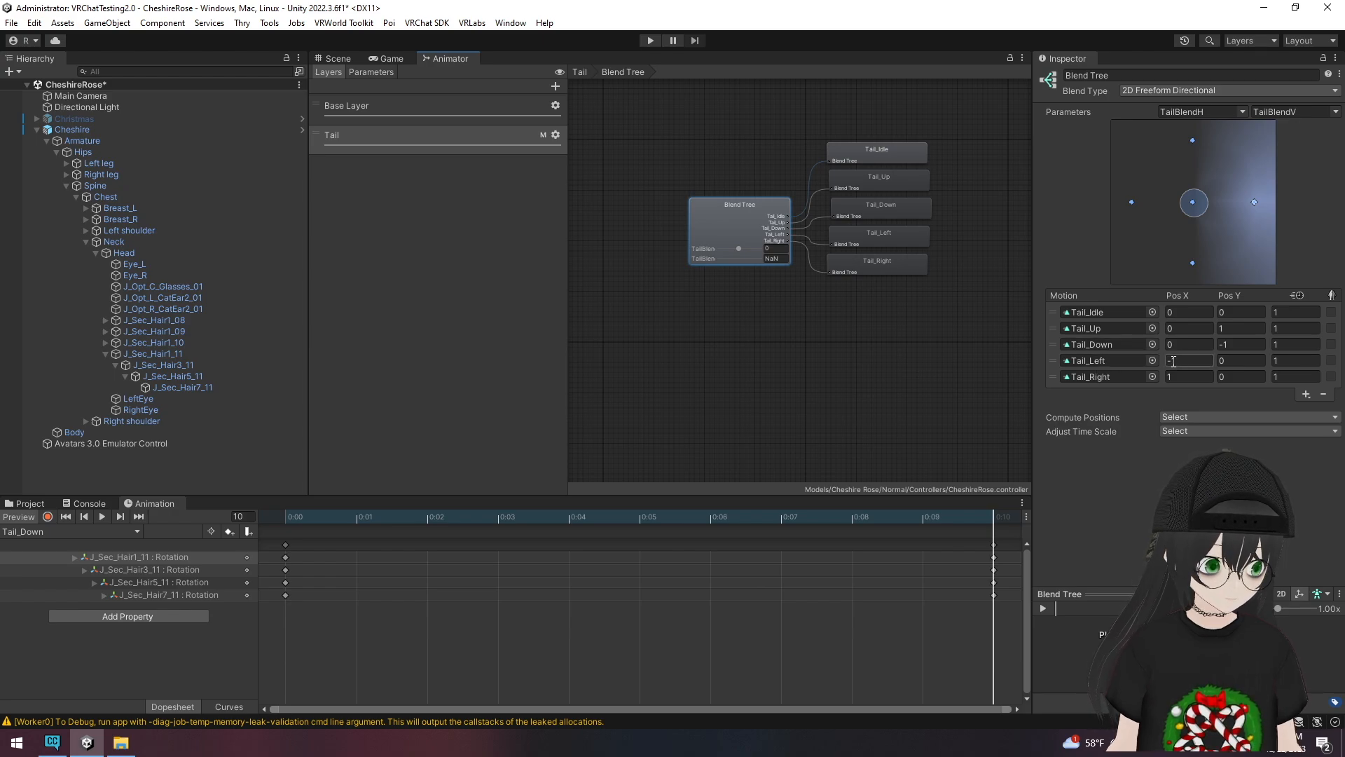
{"action": "left_click", "coordinate": [1238, 378]}
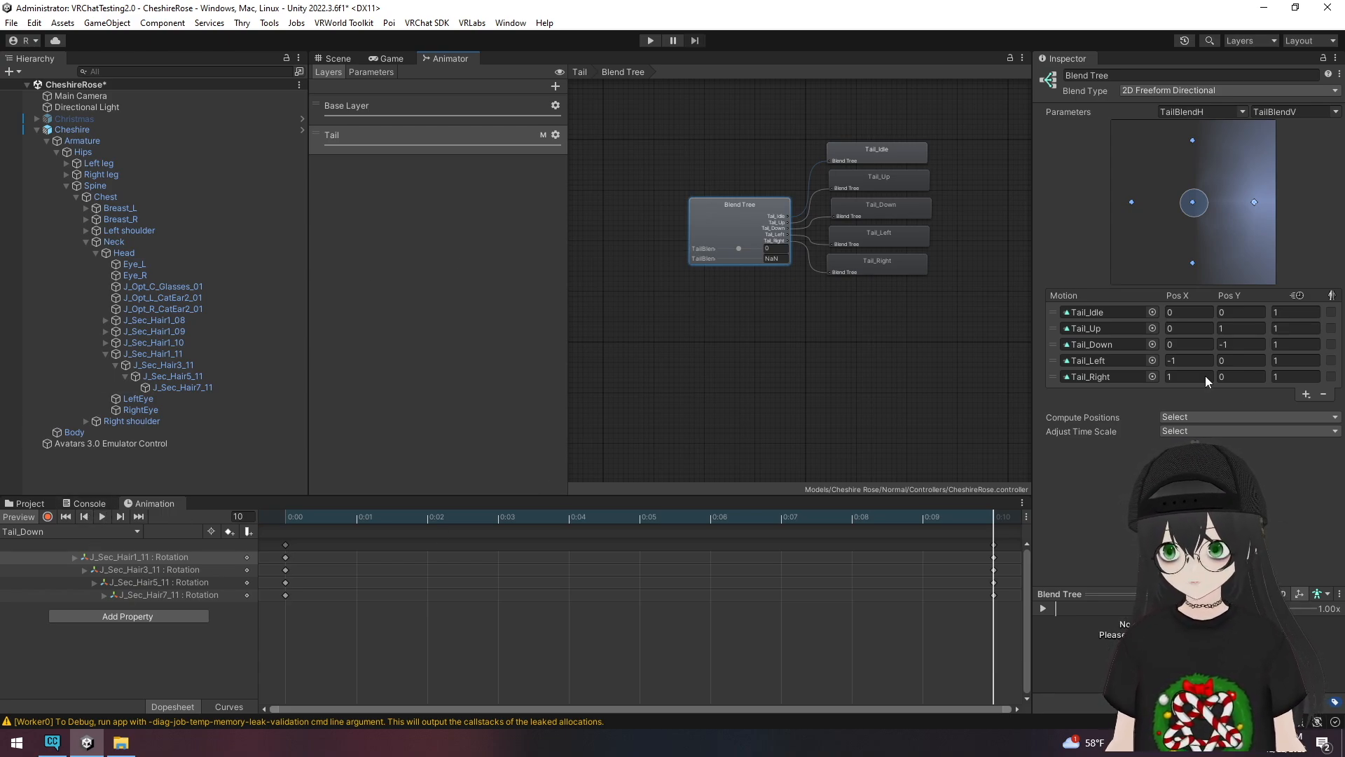
- Go back to the Tail layer's state graph and examine the controller's parameter list
{"action": "left_click", "coordinate": [581, 72]}
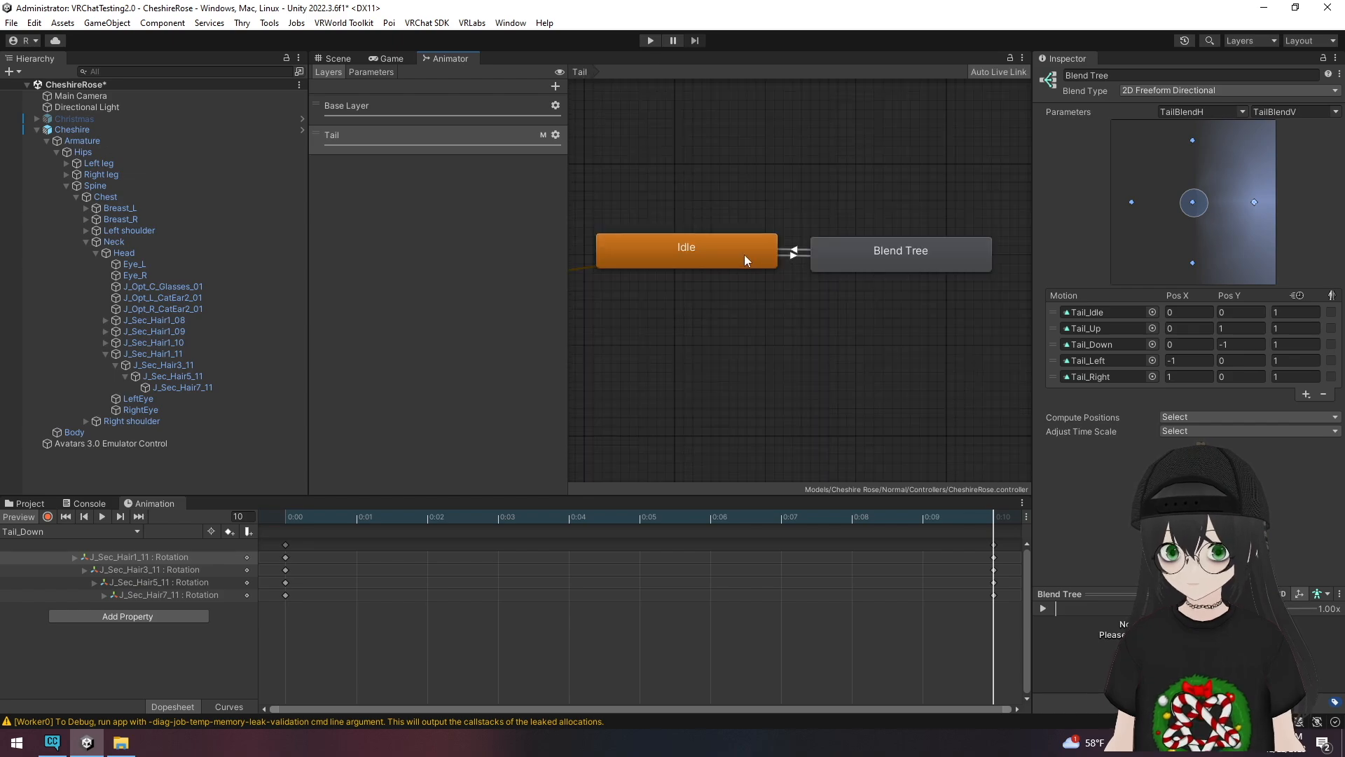
{"action": "scroll", "coordinate": [713, 221], "scroll_direction": "down", "scroll_amount": 5}
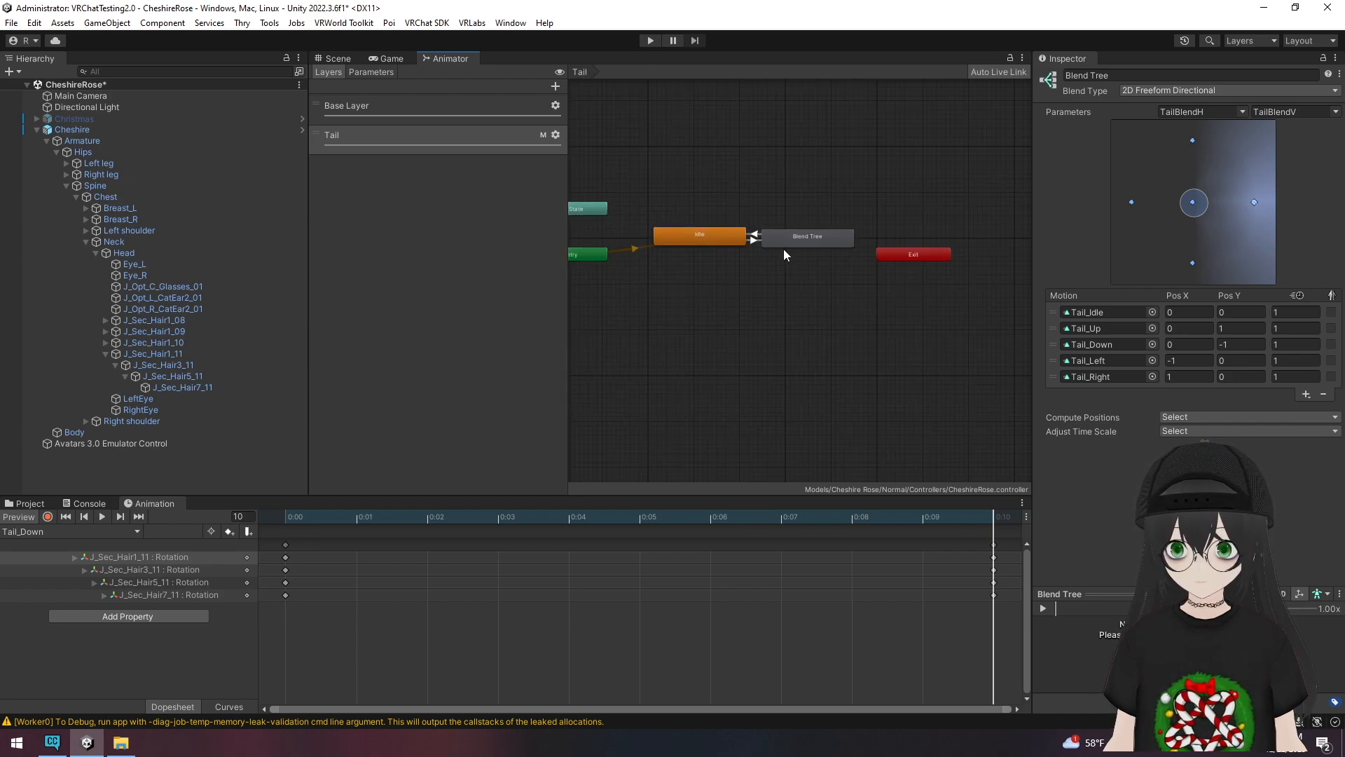
{"action": "left_click", "coordinate": [385, 73]}
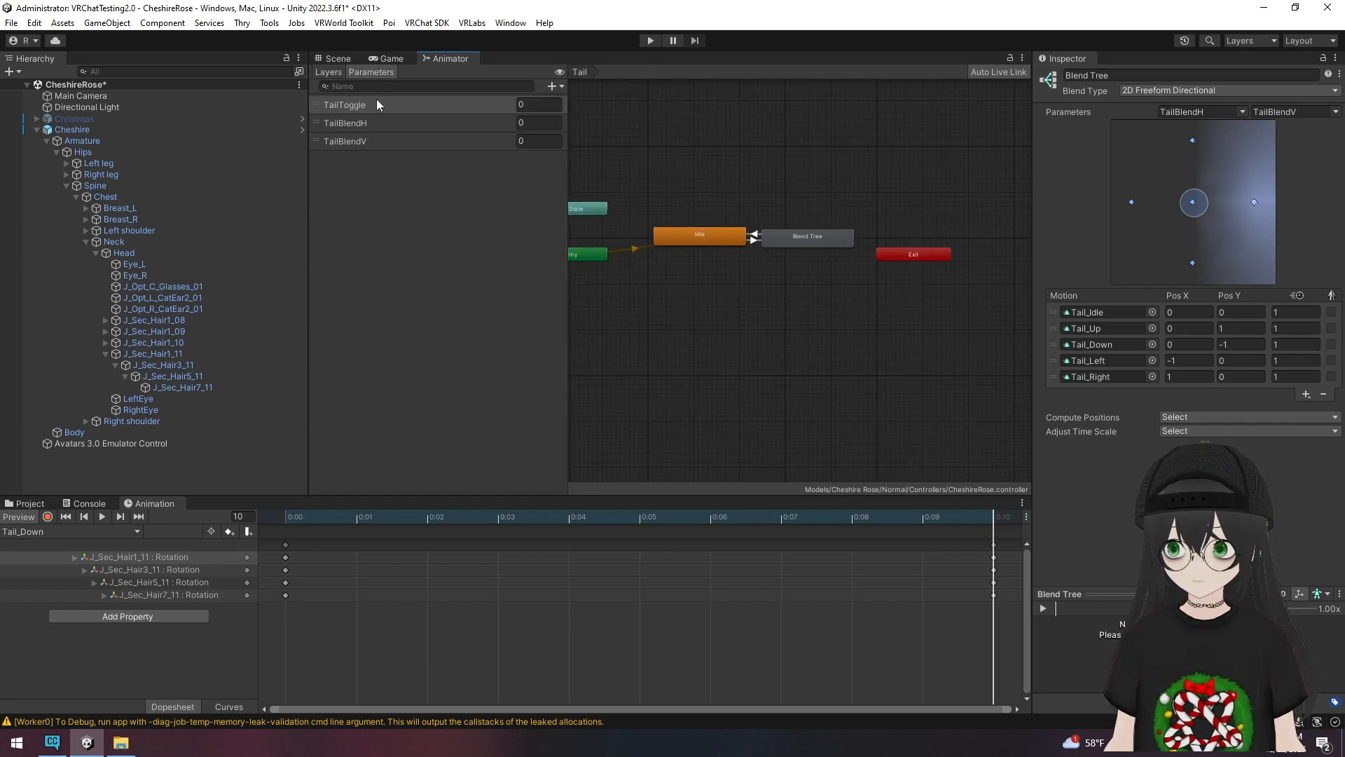
- Examine the Params and Main Menu assets in the avatar's VRChat Controls folder
{"action": "left_click", "coordinate": [26, 503]}
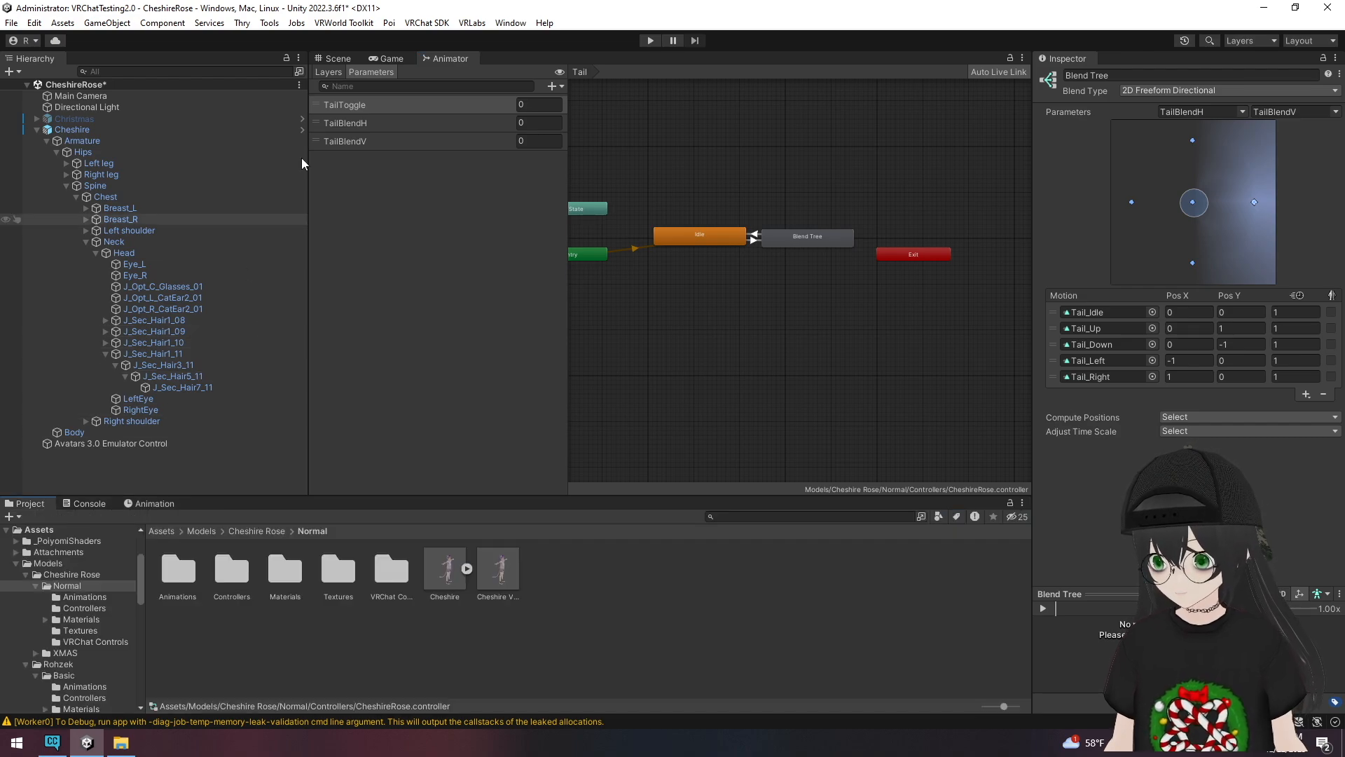
{"action": "left_click", "coordinate": [336, 59]}
{"action": "left_click", "coordinate": [73, 130]}
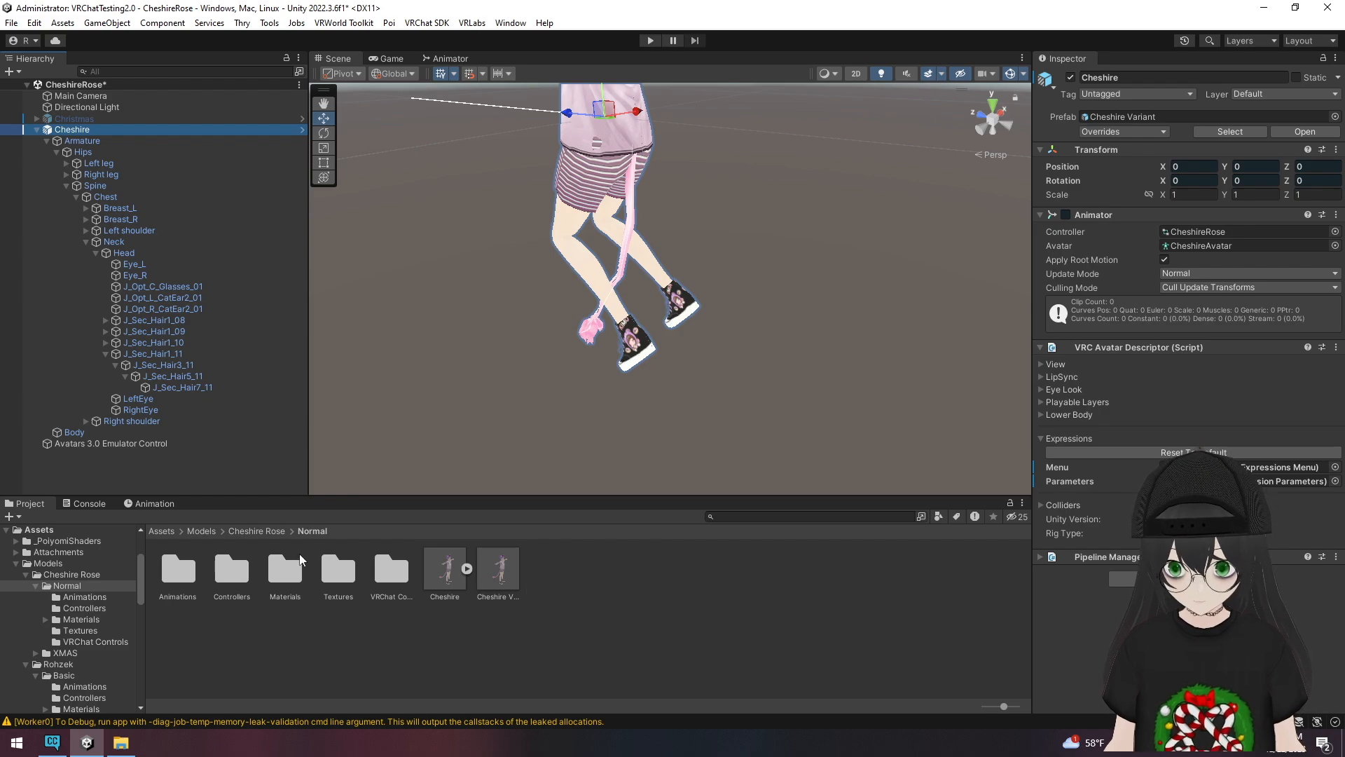
{"action": "double_click", "coordinate": [391, 569]}
{"action": "left_click", "coordinate": [232, 571]}
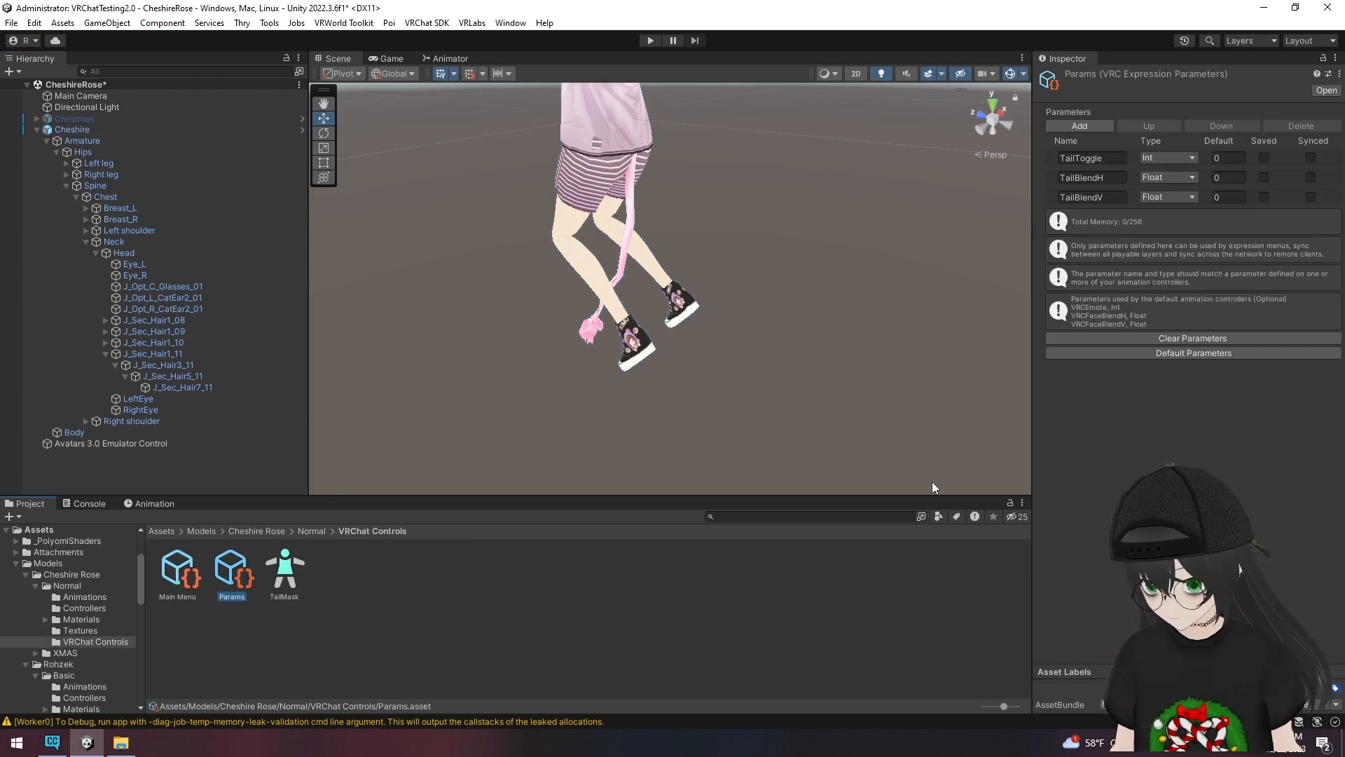
{"action": "left_click", "coordinate": [184, 578]}
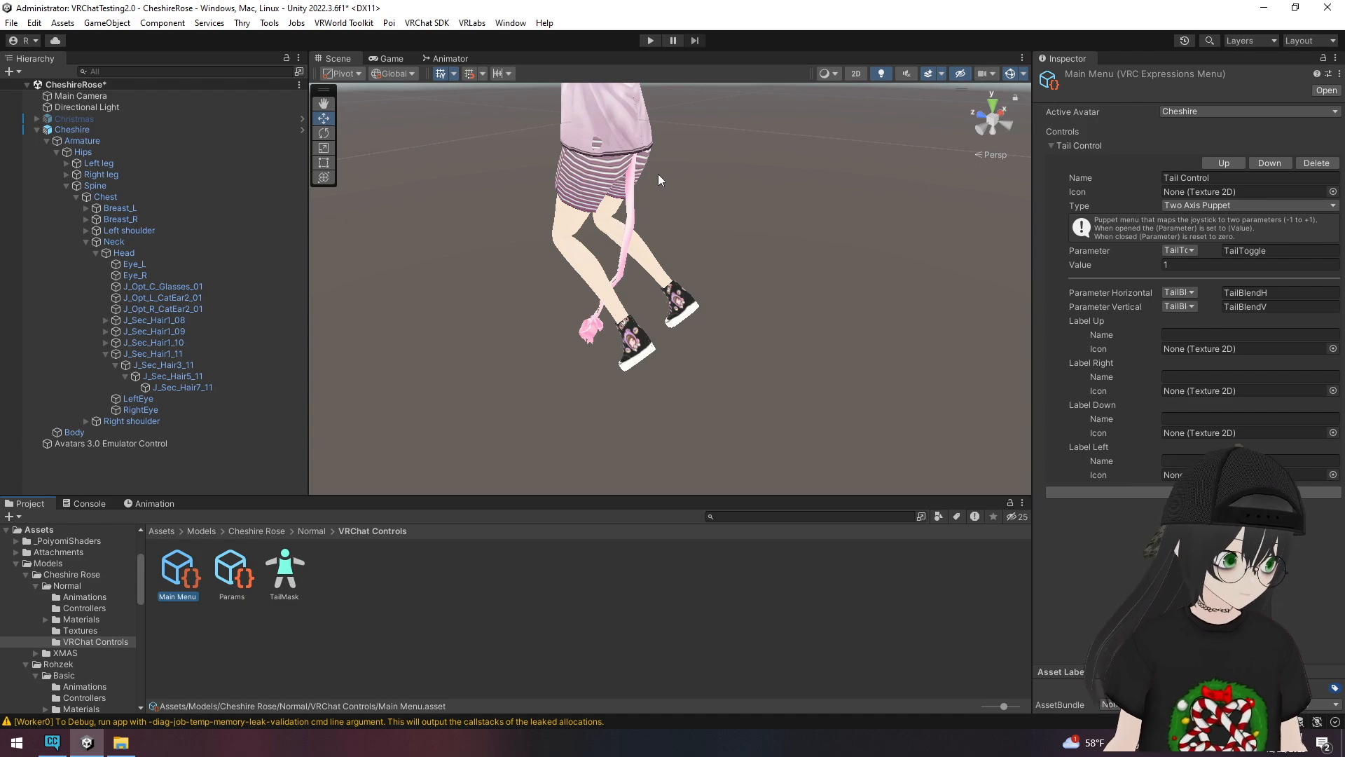
- Run the scene, test the tail's movement with the radial menu's Tail Control puppet, and stop play mode
{"action": "left_click", "coordinate": [651, 42]}
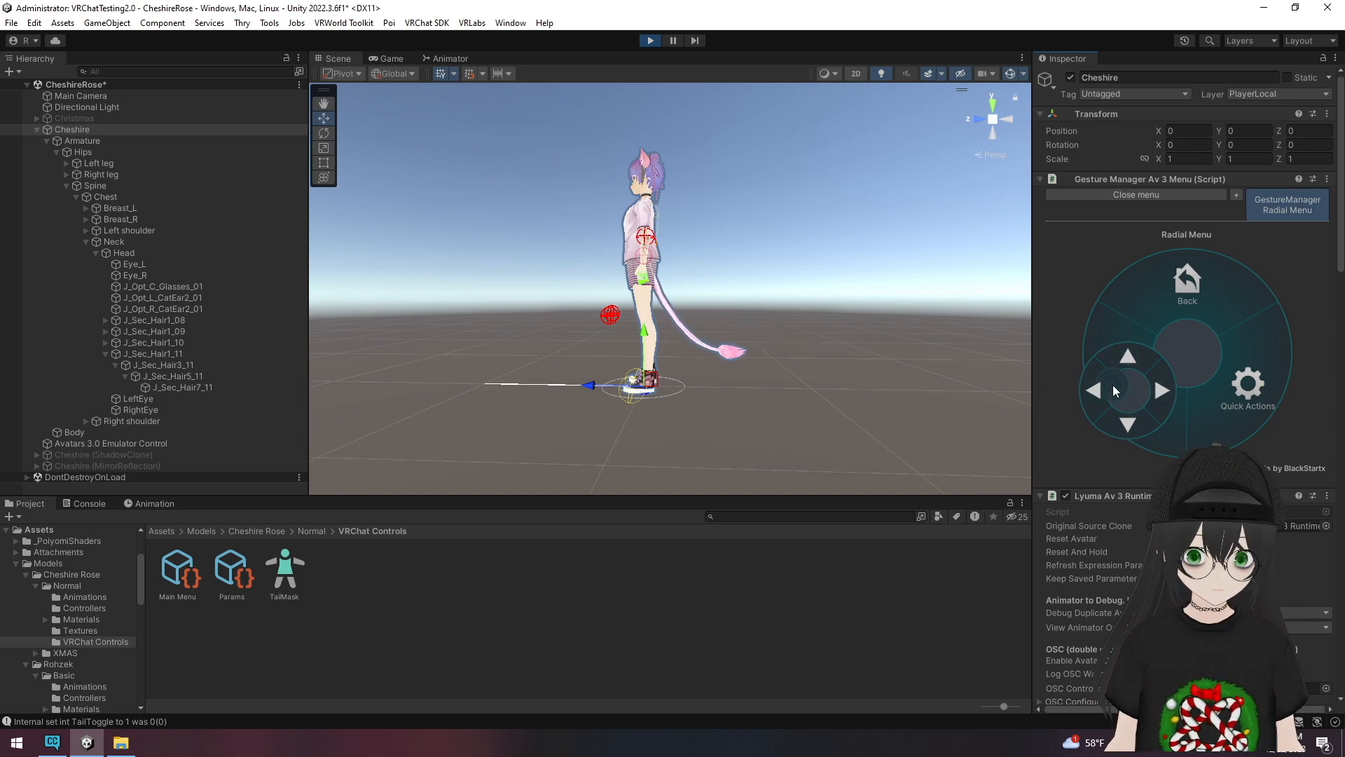
{"action": "left_click", "coordinate": [1143, 386]}
{"action": "right_click_drag", "start_coordinate": [831, 334], "coordinate": [784, 351]}
{"action": "key", "text": "w"}
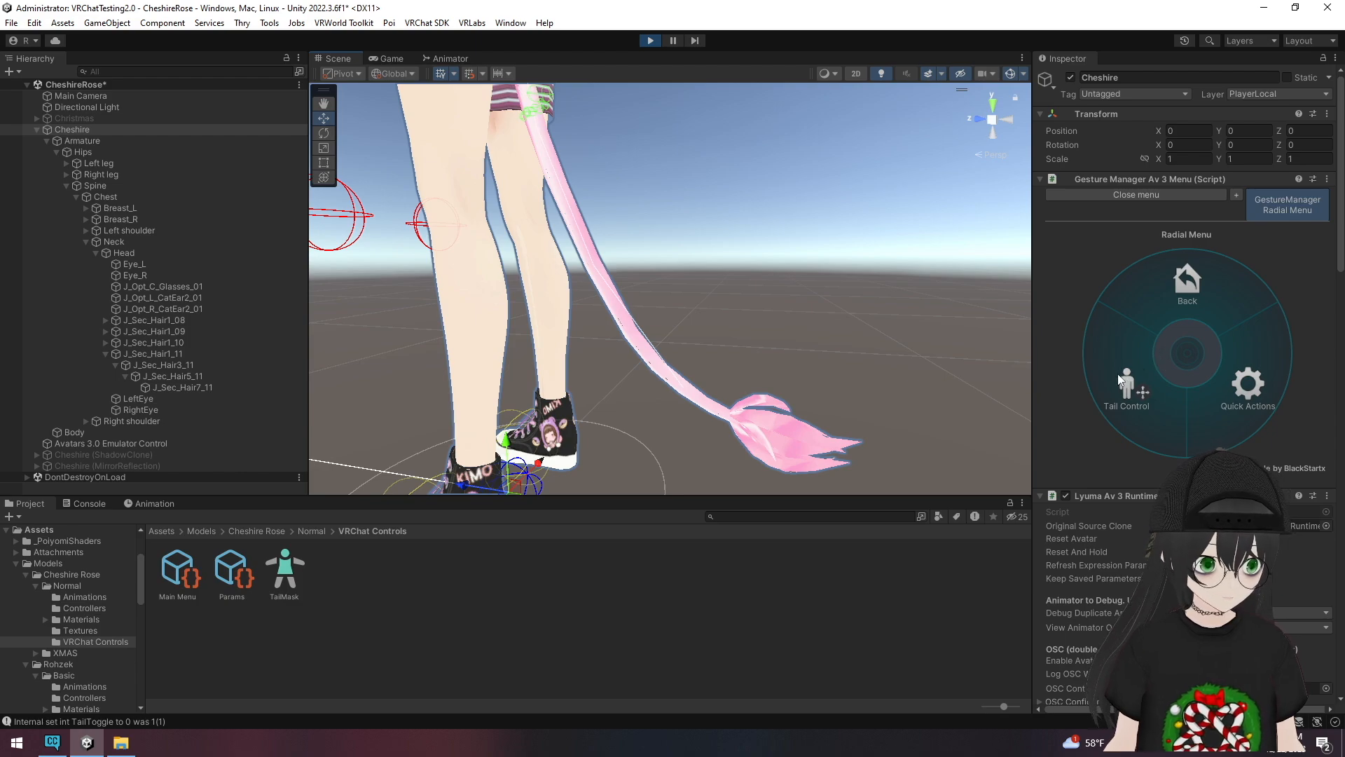
{"action": "left_click", "coordinate": [1121, 393]}
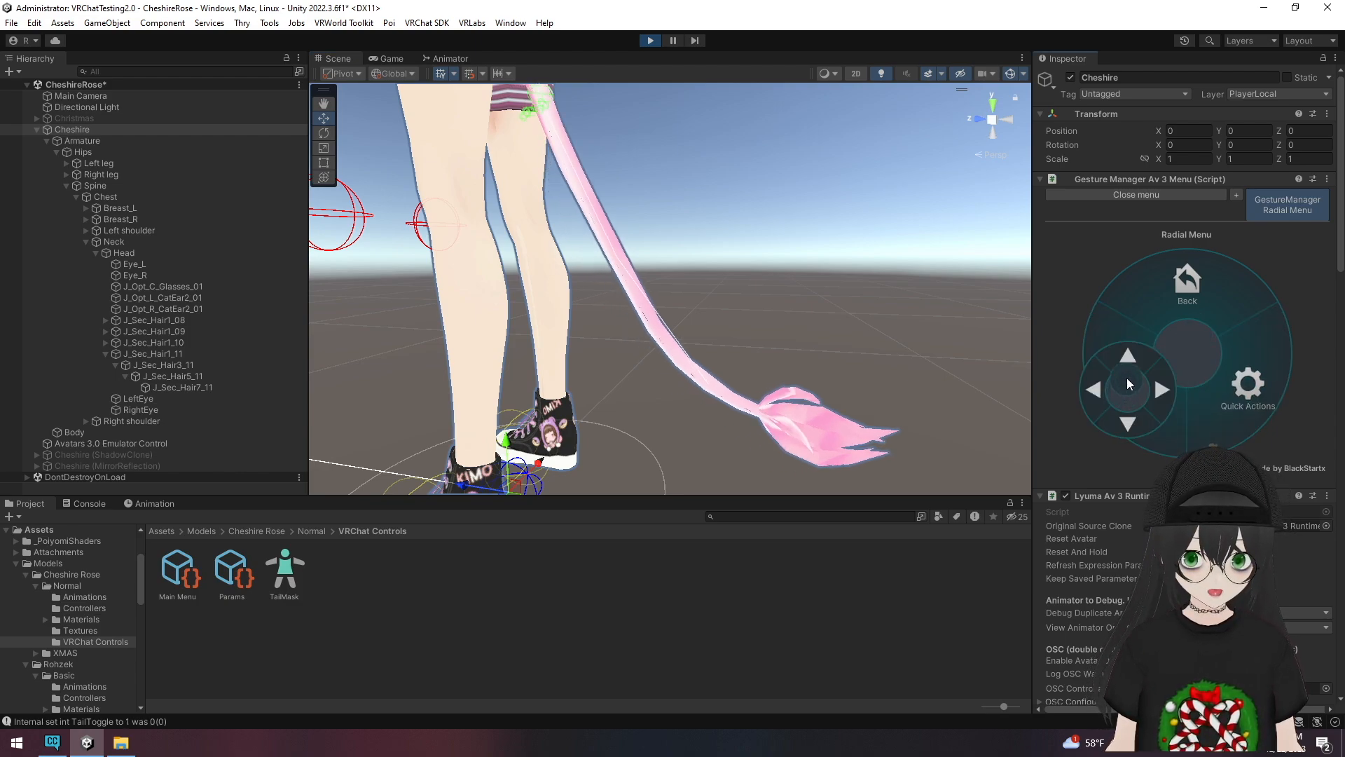
{"action": "mouse_move", "coordinate": [1127, 377]}
{"action": "left_mouse_down"}
{"action": "mouse_move", "coordinate": [1112, 352]}
{"action": "mouse_move", "coordinate": [1114, 448]}
{"action": "mouse_move", "coordinate": [1112, 364]}
{"action": "mouse_move", "coordinate": [1067, 380]}
{"action": "mouse_move", "coordinate": [1074, 398]}
{"action": "mouse_move", "coordinate": [1099, 393]}
{"action": "mouse_move", "coordinate": [1144, 368]}
{"action": "mouse_move", "coordinate": [1061, 409]}
{"action": "mouse_move", "coordinate": [986, 377]}
{"action": "mouse_move", "coordinate": [1154, 373]}
{"action": "mouse_move", "coordinate": [1085, 422]}
{"action": "mouse_move", "coordinate": [1154, 373]}
{"action": "mouse_move", "coordinate": [1086, 419]}
{"action": "mouse_move", "coordinate": [1120, 386]}
{"action": "left_mouse_up"}
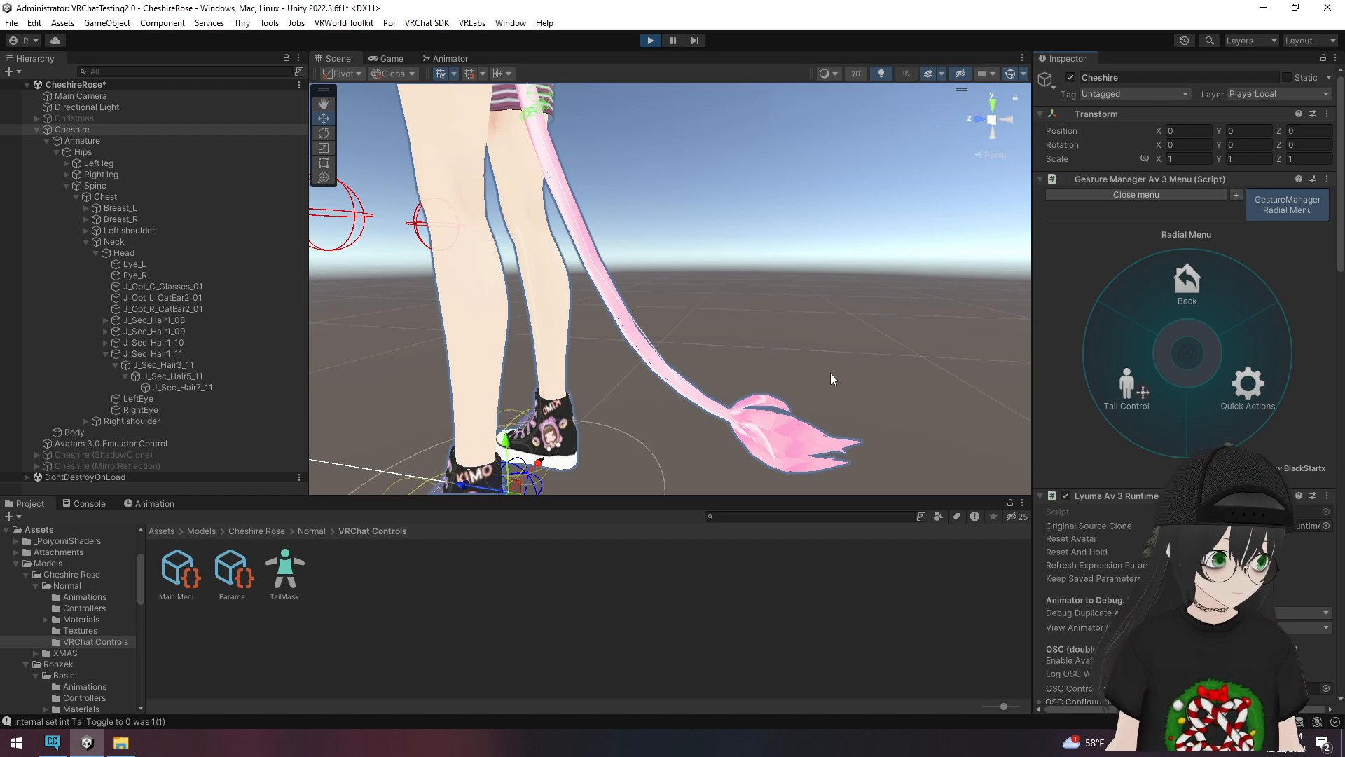
{"action": "key", "text": "ctrl+p"}
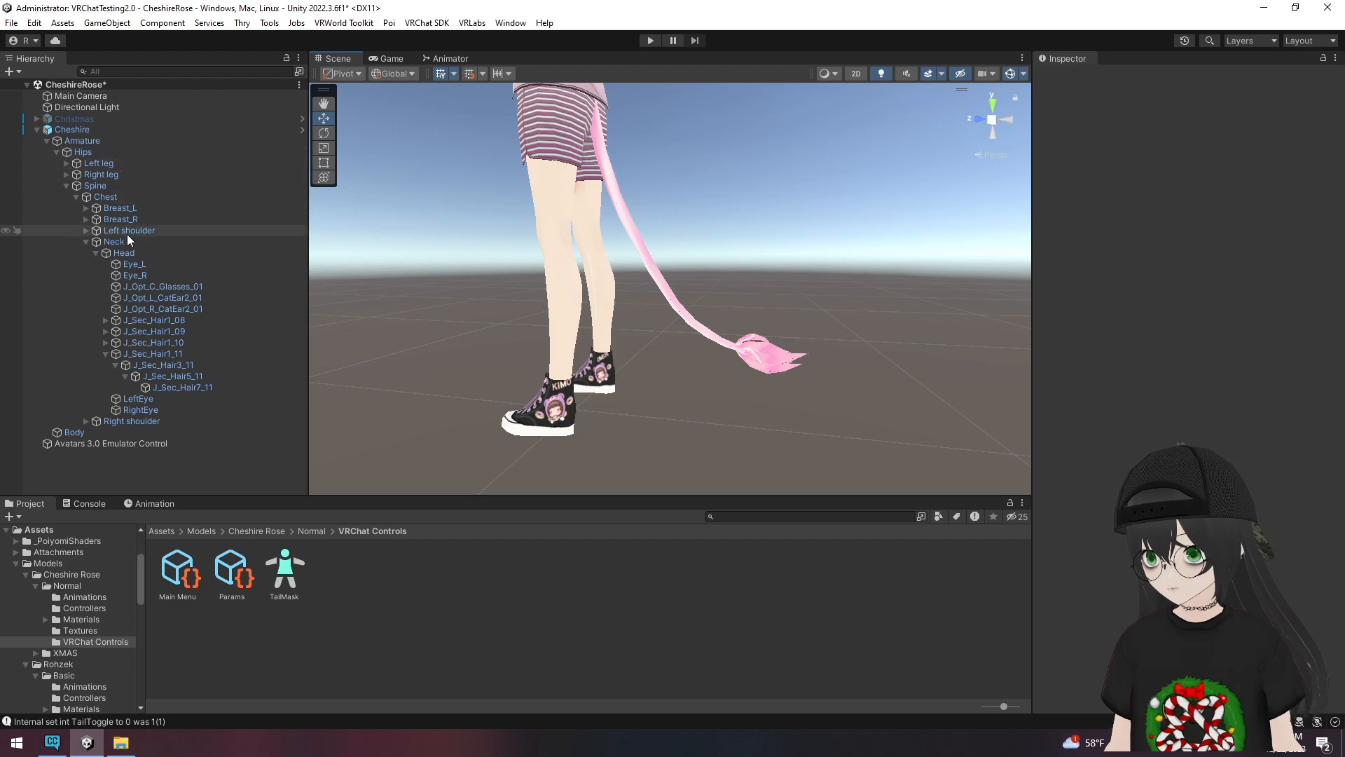
- Search the addable components for VRC PH on the J_Sec_Hair1_11 tail bone and examine its existing VRC Phys Bone settings
{"action": "left_click", "coordinate": [161, 354]}
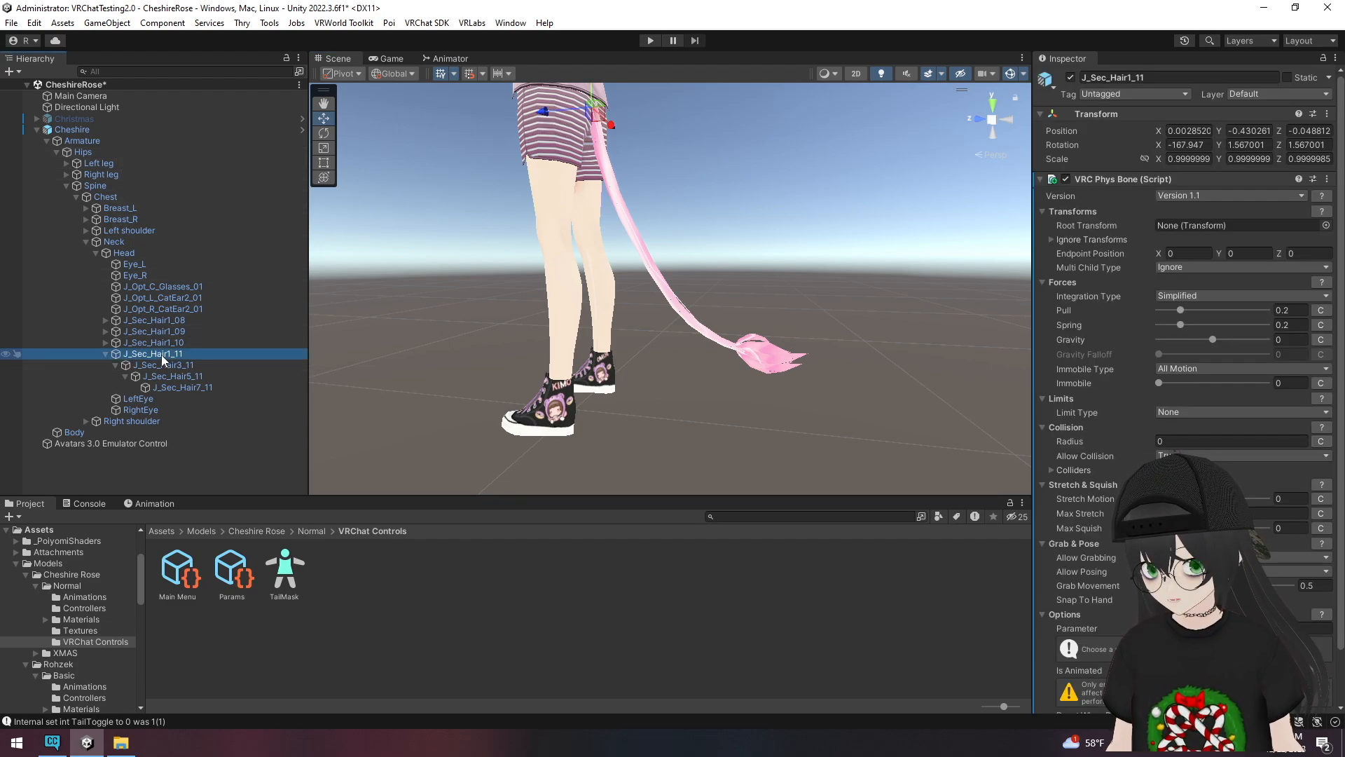
{"action": "key", "text": "f"}
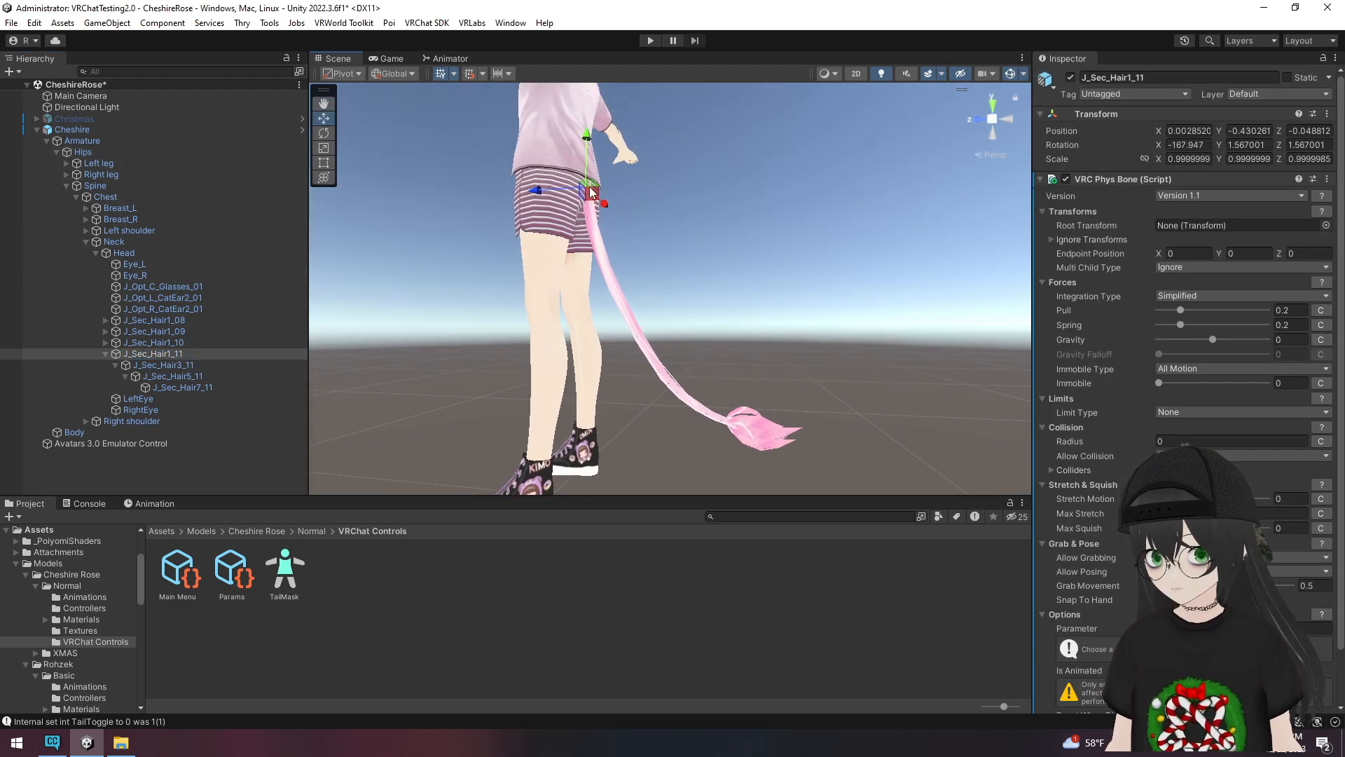
{"action": "scroll", "coordinate": [1137, 454], "scroll_direction": "down", "scroll_amount": 3}
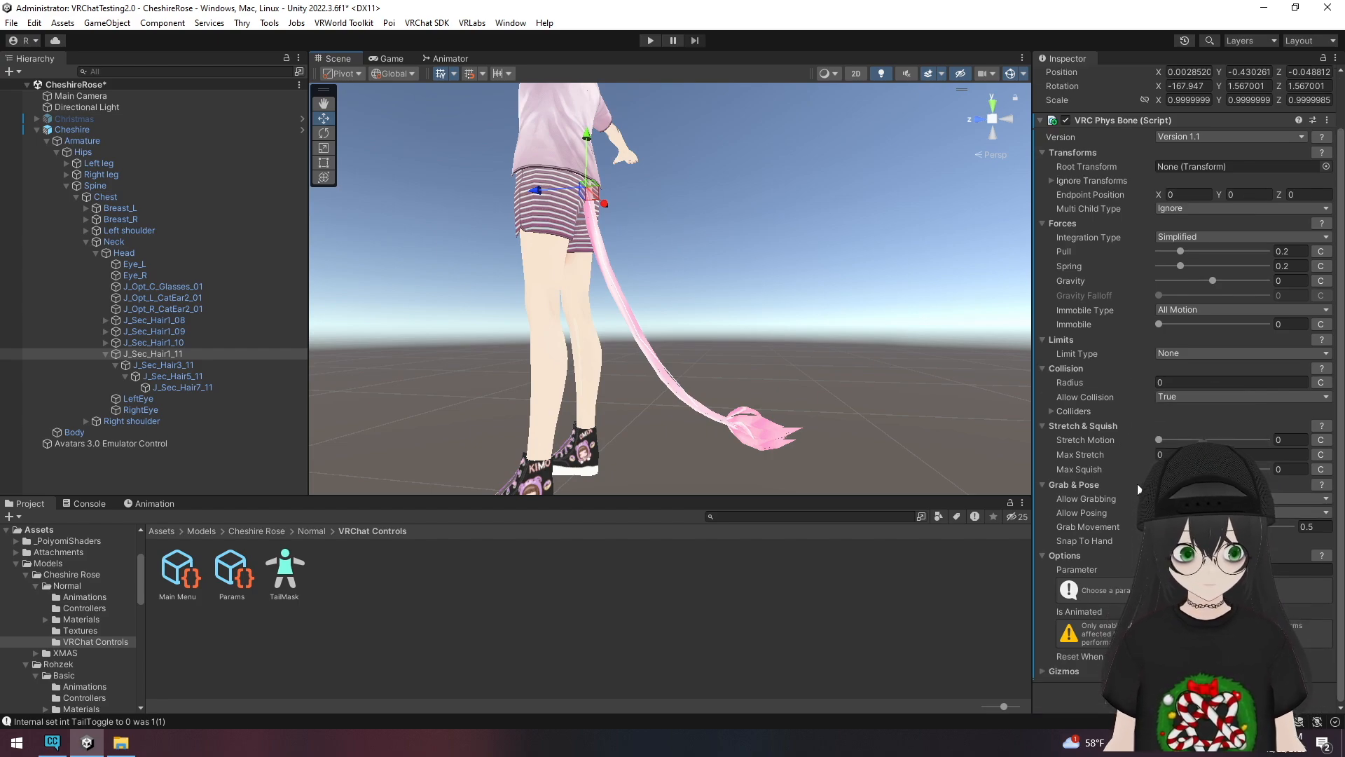
{"action": "left_click", "coordinate": [1185, 694]}
{"action": "type", "text": "VR"}
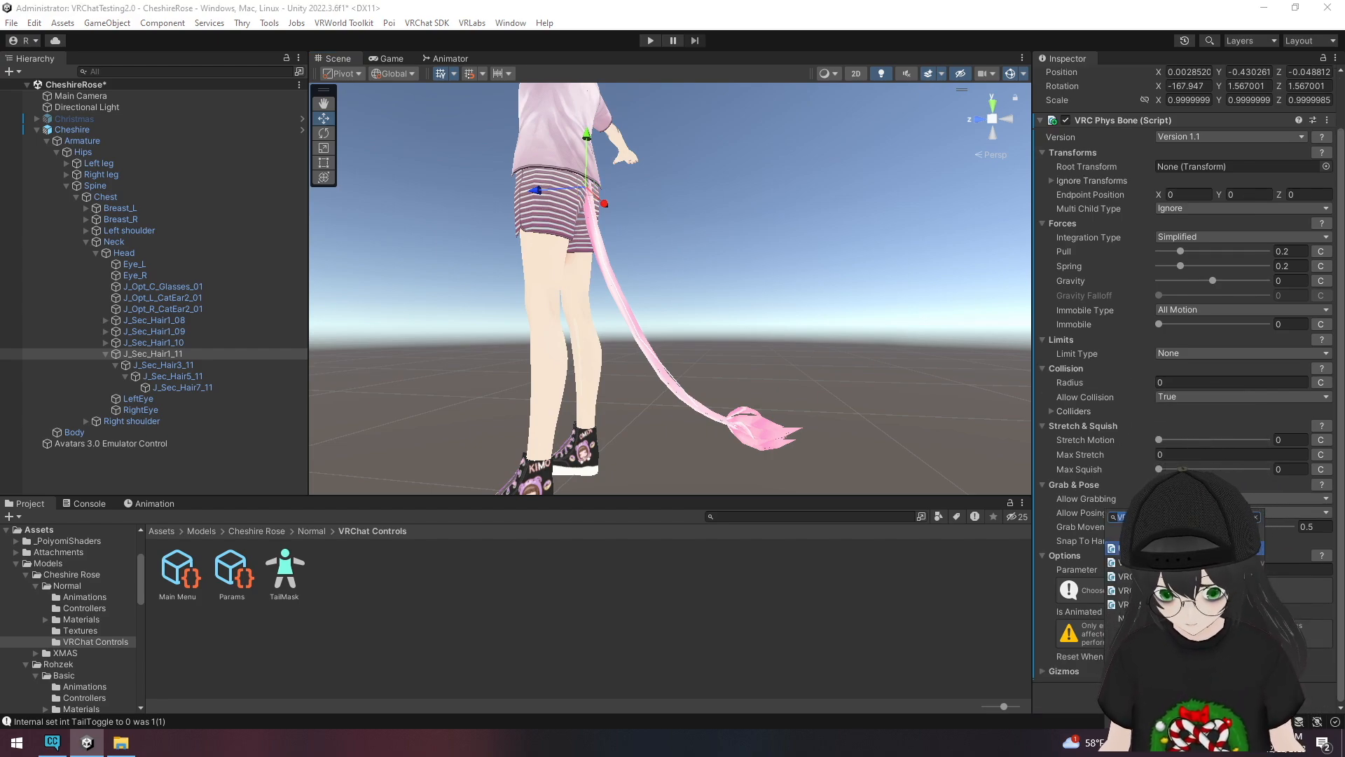
{"action": "type", "text": "C Ph"}
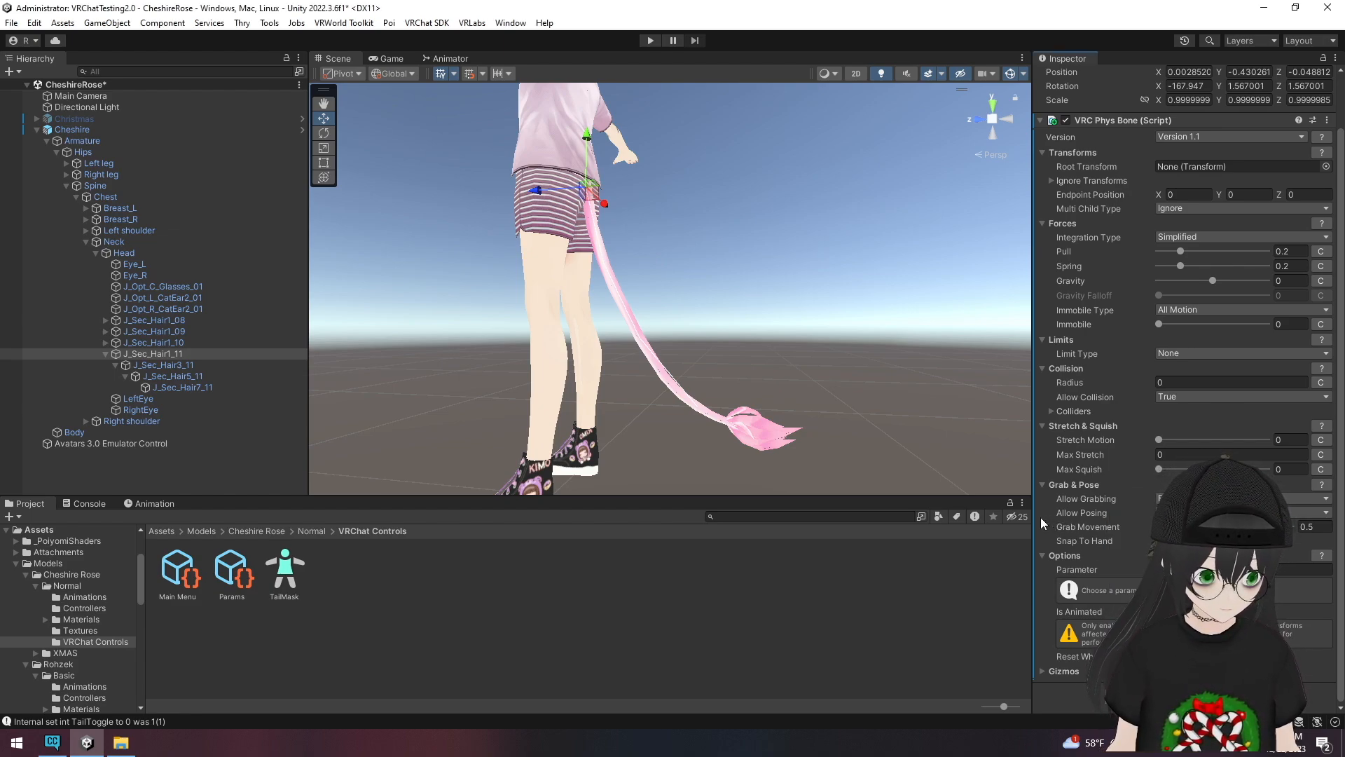
{"action": "key", "text": "Return"}
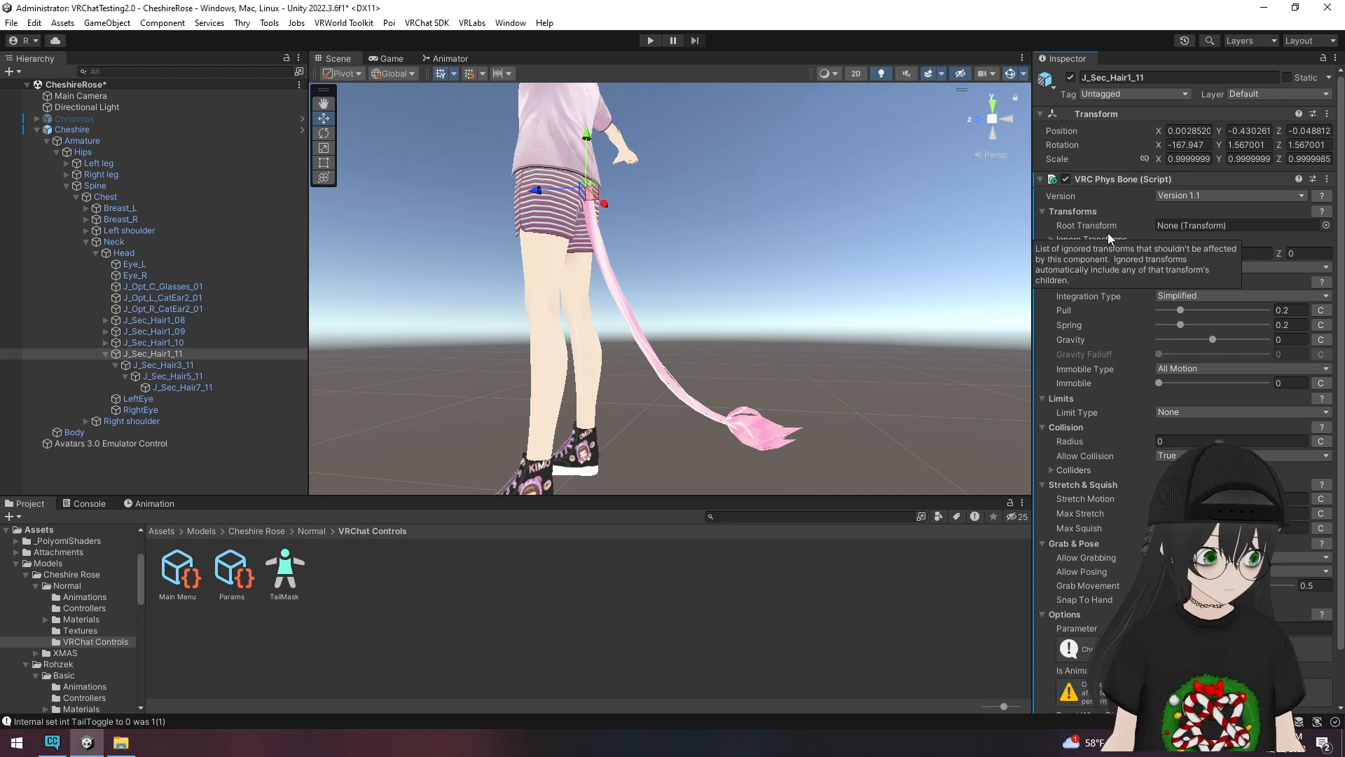
{"action": "scroll", "coordinate": [1108, 239], "scroll_direction": "down", "scroll_amount": 2}
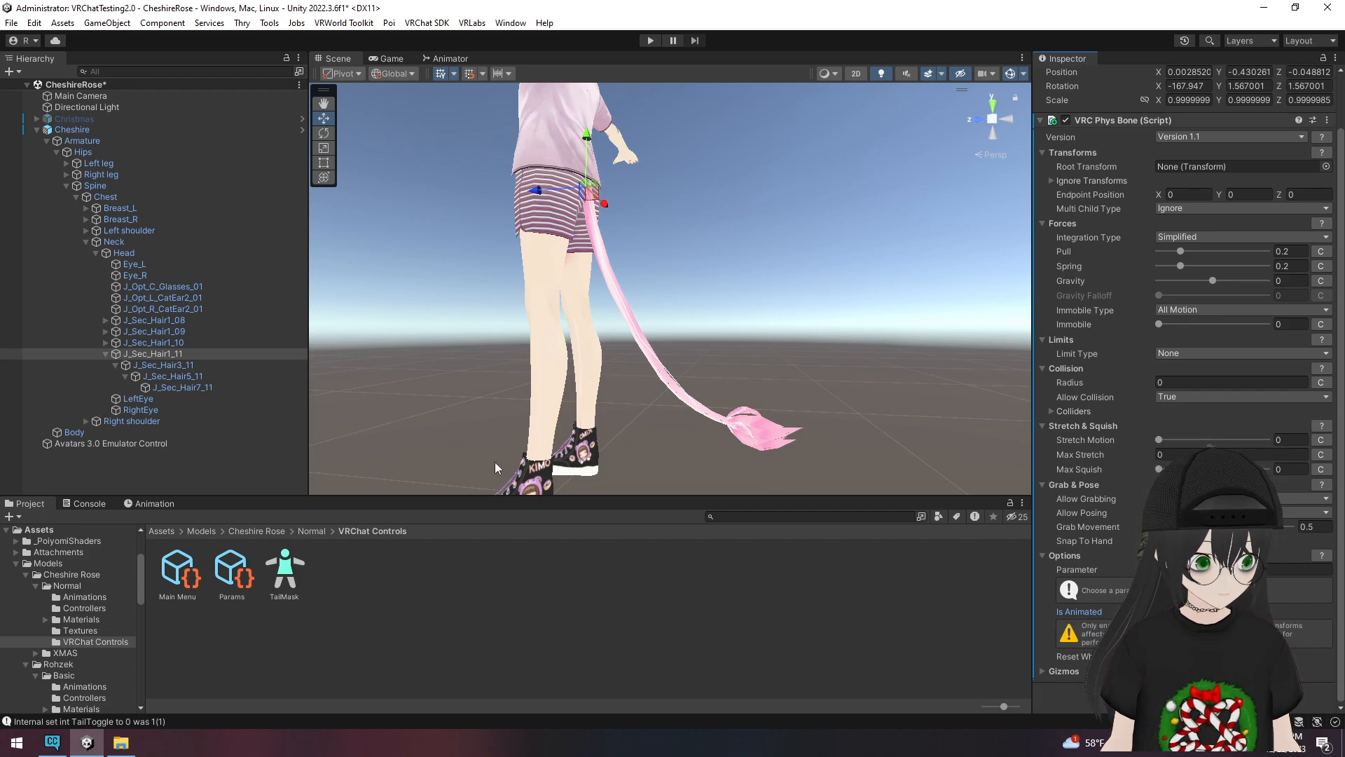
- Examine the VRC Phys Bone settings on the child tail bones J_Sec_Hair3_11, J_Sec_Hair5_11 and J_Sec_Hair7_11
{"action": "left_click", "coordinate": [163, 365]}
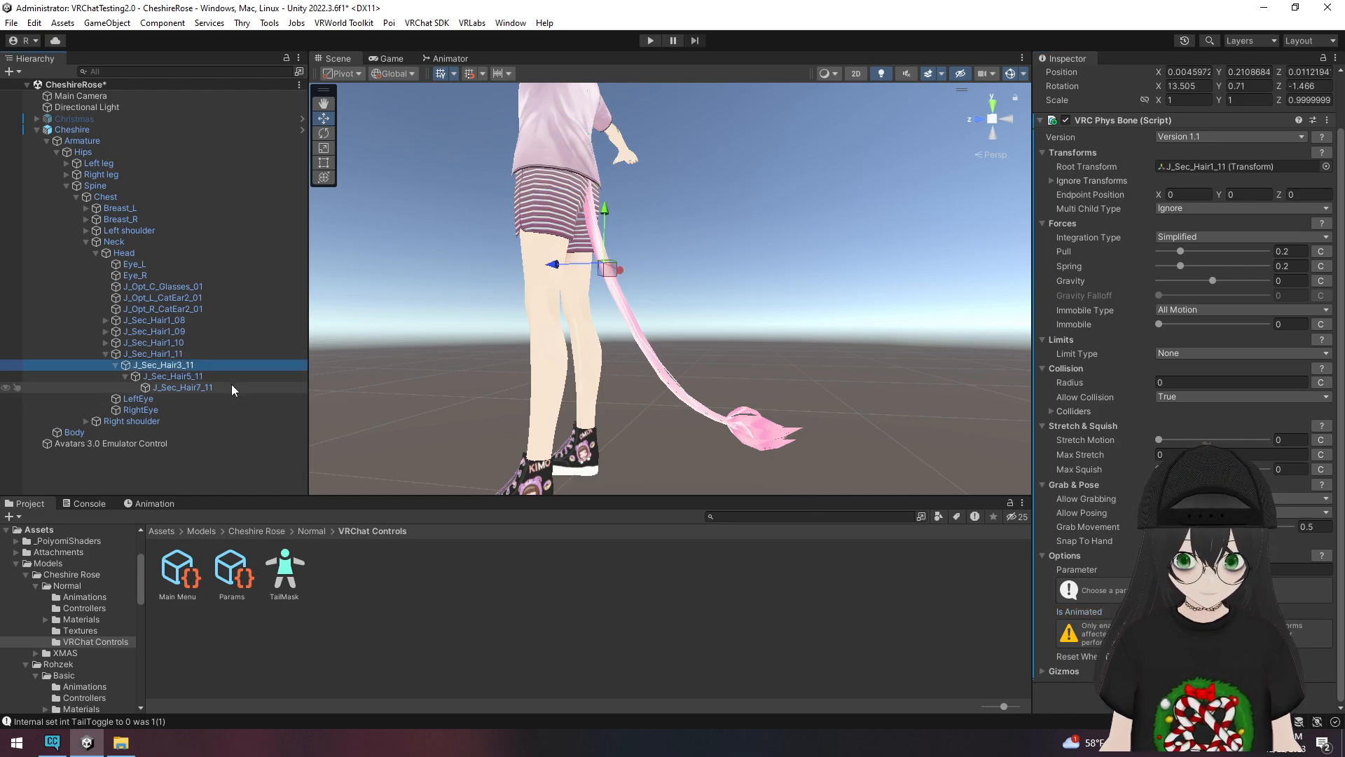
{"action": "key", "text": "Down"}
{"action": "key", "text": "Down"}
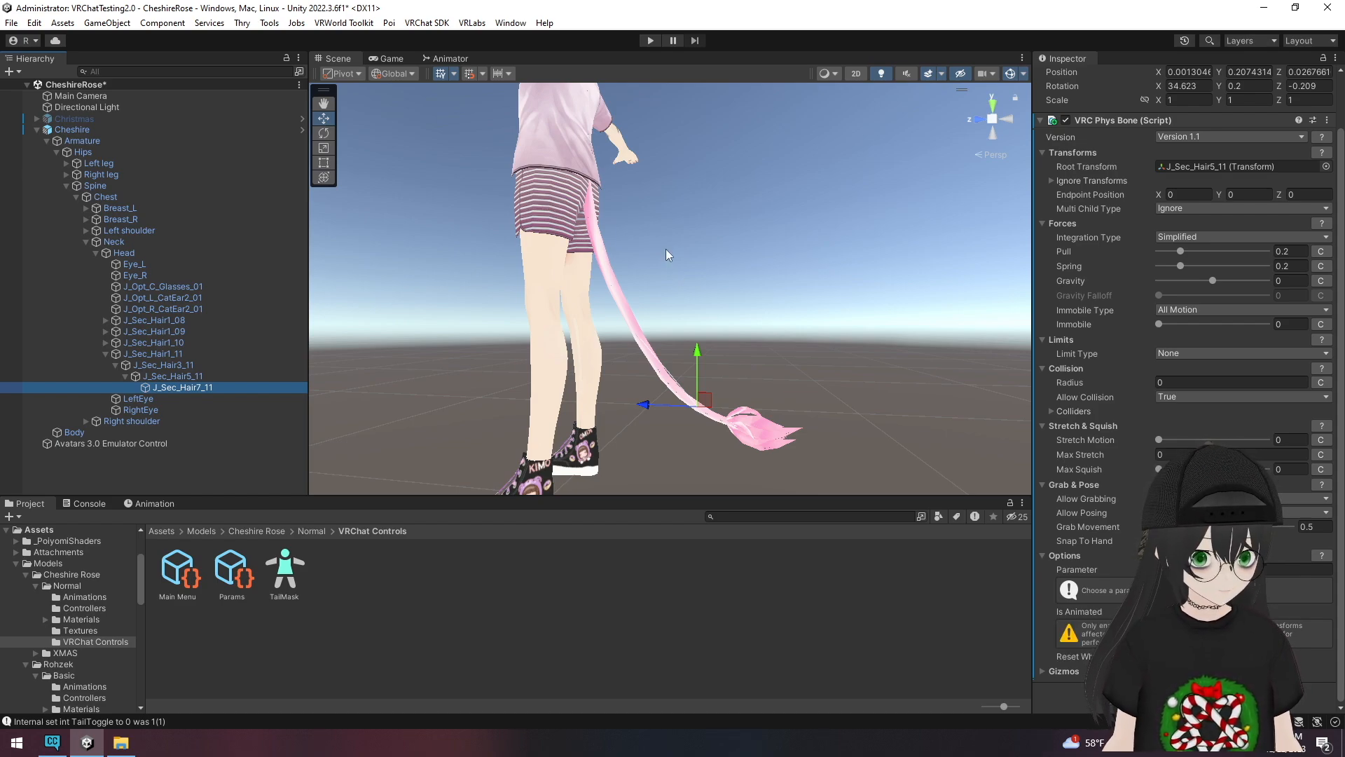
{"action": "right_click_drag", "start_coordinate": [668, 254], "coordinate": [662, 302]}
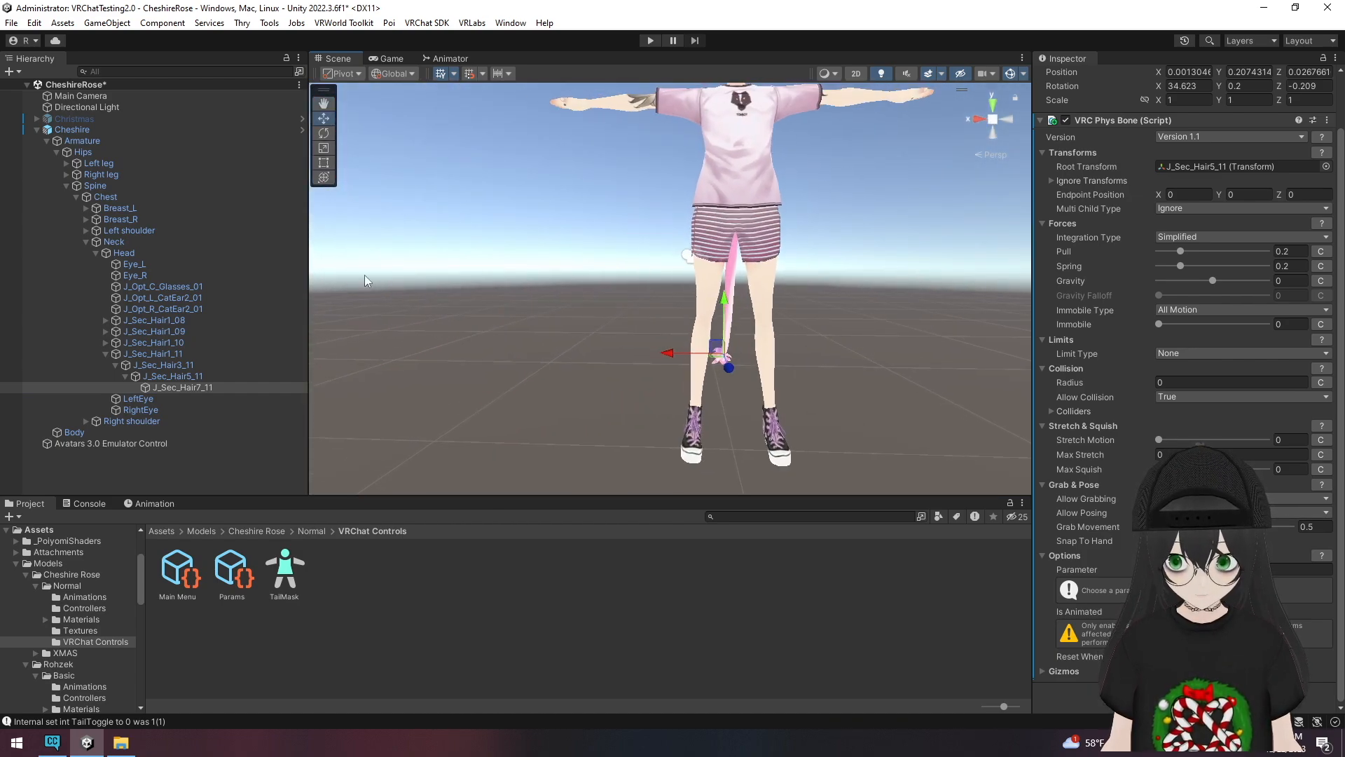
- Add a VRC Phys Bone component to the left cat ear bone J_Opt_L_CatEar2_01
{"action": "left_click", "coordinate": [197, 295]}
{"action": "key", "text": "f"}
{"action": "right_click_drag", "start_coordinate": [756, 224], "coordinate": [644, 286]}
{"action": "key", "text": "w"}
{"action": "key", "text": "d"}
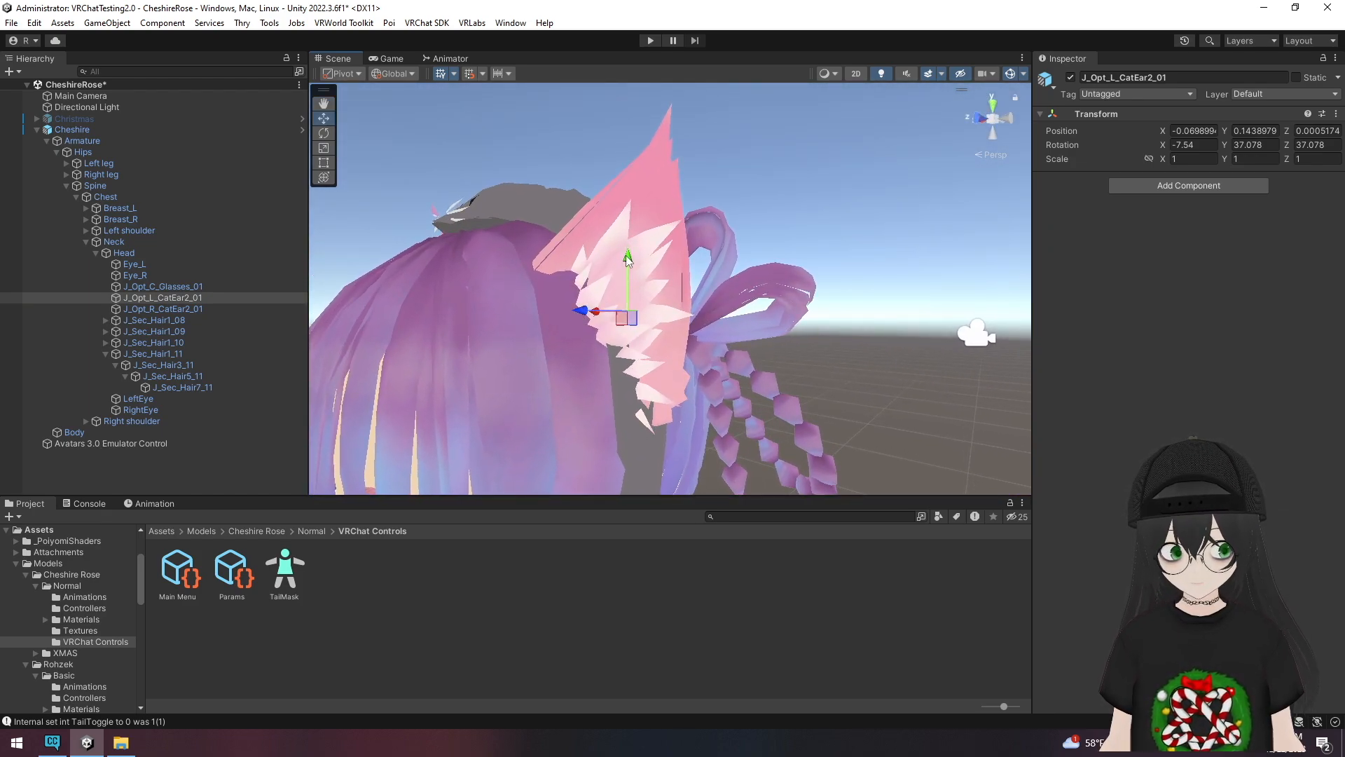
{"action": "left_click", "coordinate": [1161, 188]}
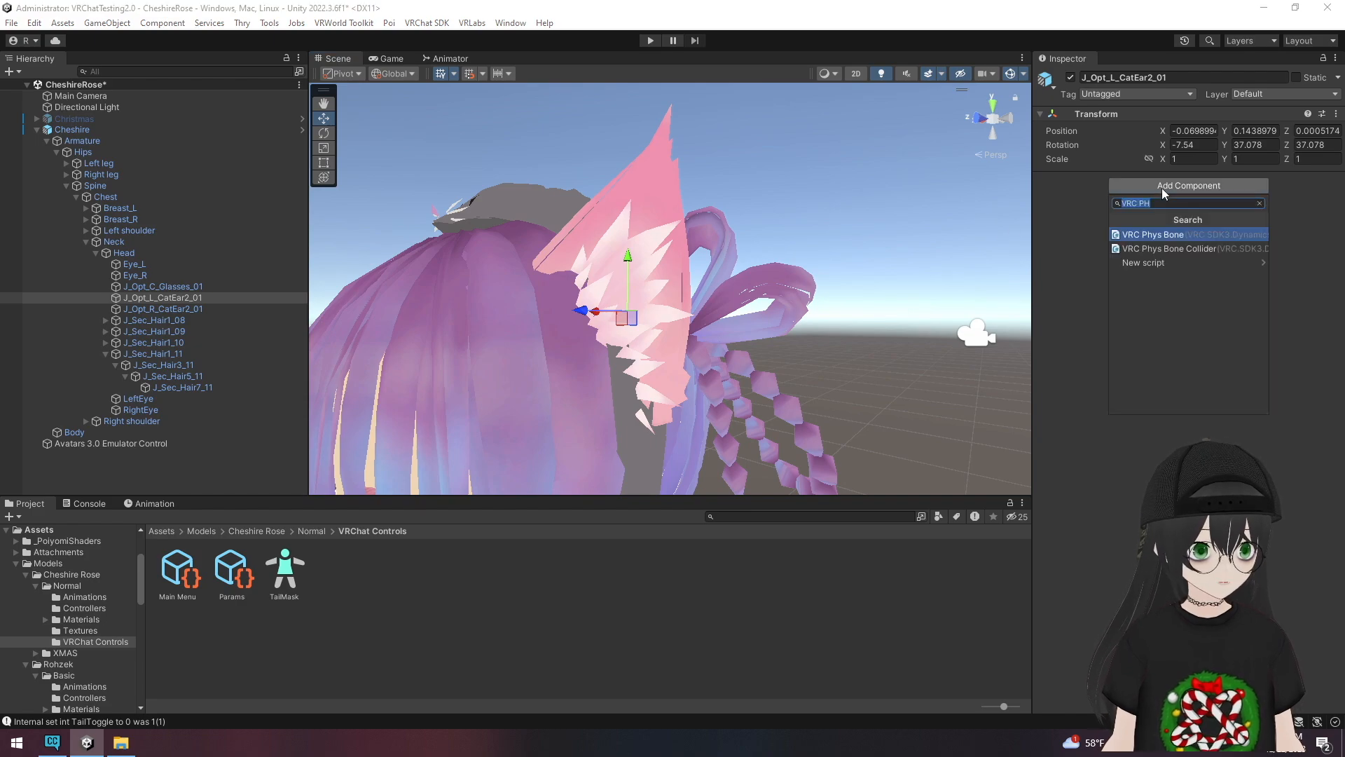
{"action": "left_click", "coordinate": [1179, 234]}
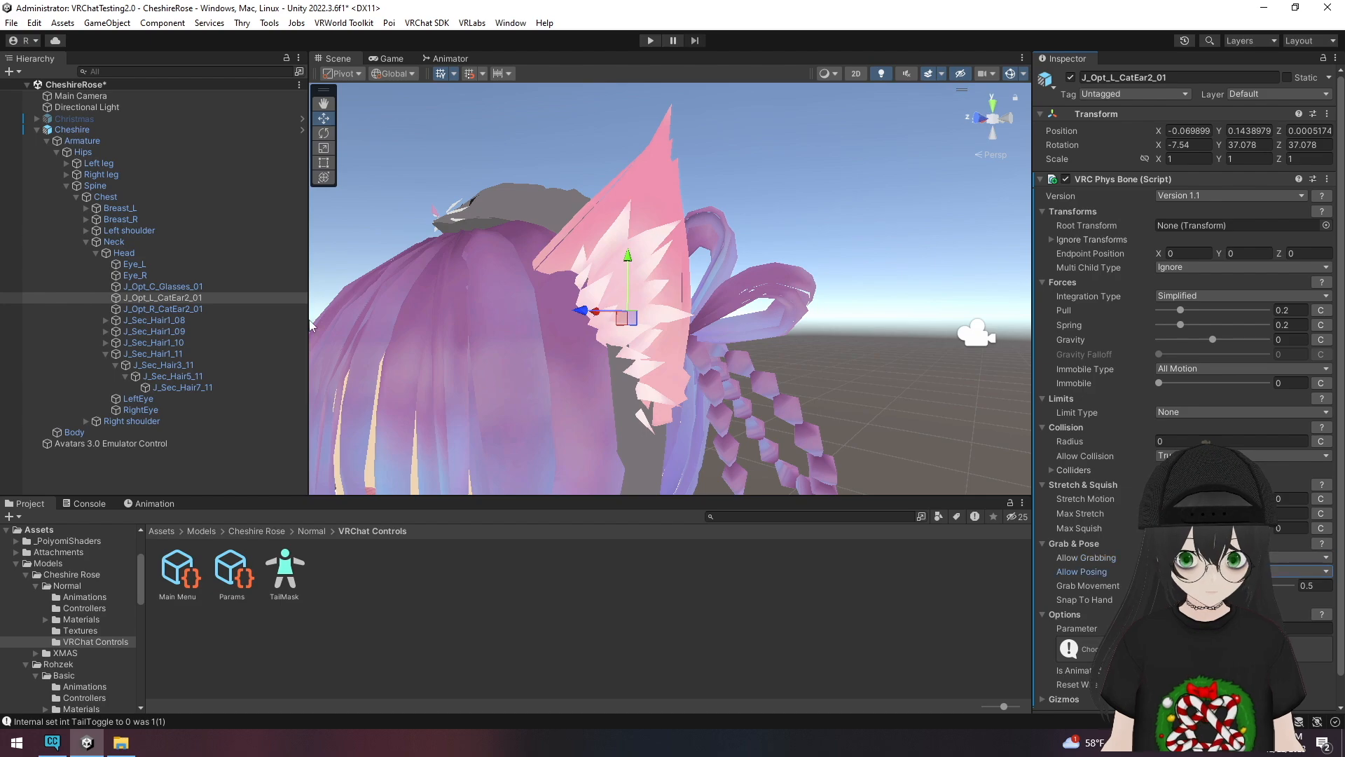
- Add a VRC Phys Bone component to the right cat ear bone J_Opt_R_CatEar2_01
{"action": "left_click", "coordinate": [163, 309]}
{"action": "left_click", "coordinate": [1184, 192]}
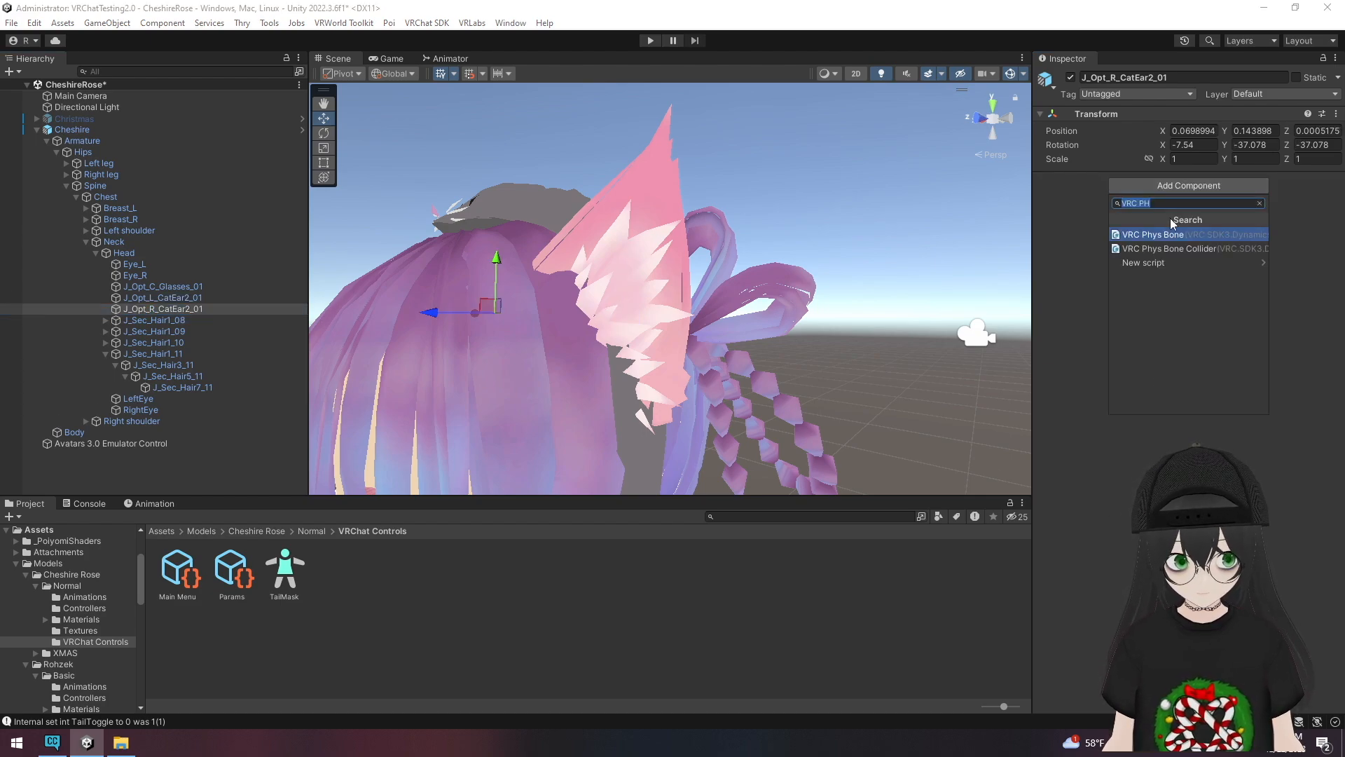
{"action": "left_click", "coordinate": [1169, 234]}
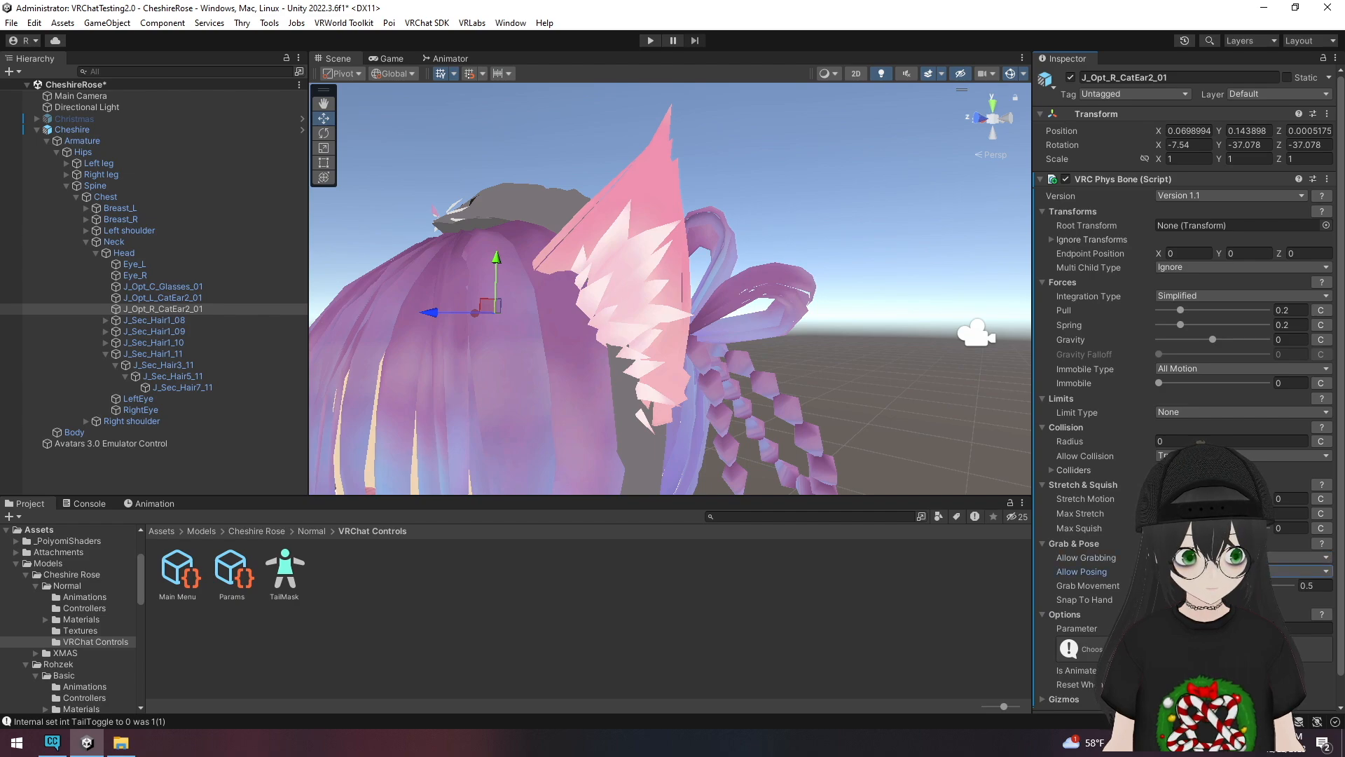
{"action": "left_click_drag", "start_coordinate": [801, 438], "coordinate": [643, 329], "text": "alt"}
{"action": "key", "text": "f"}
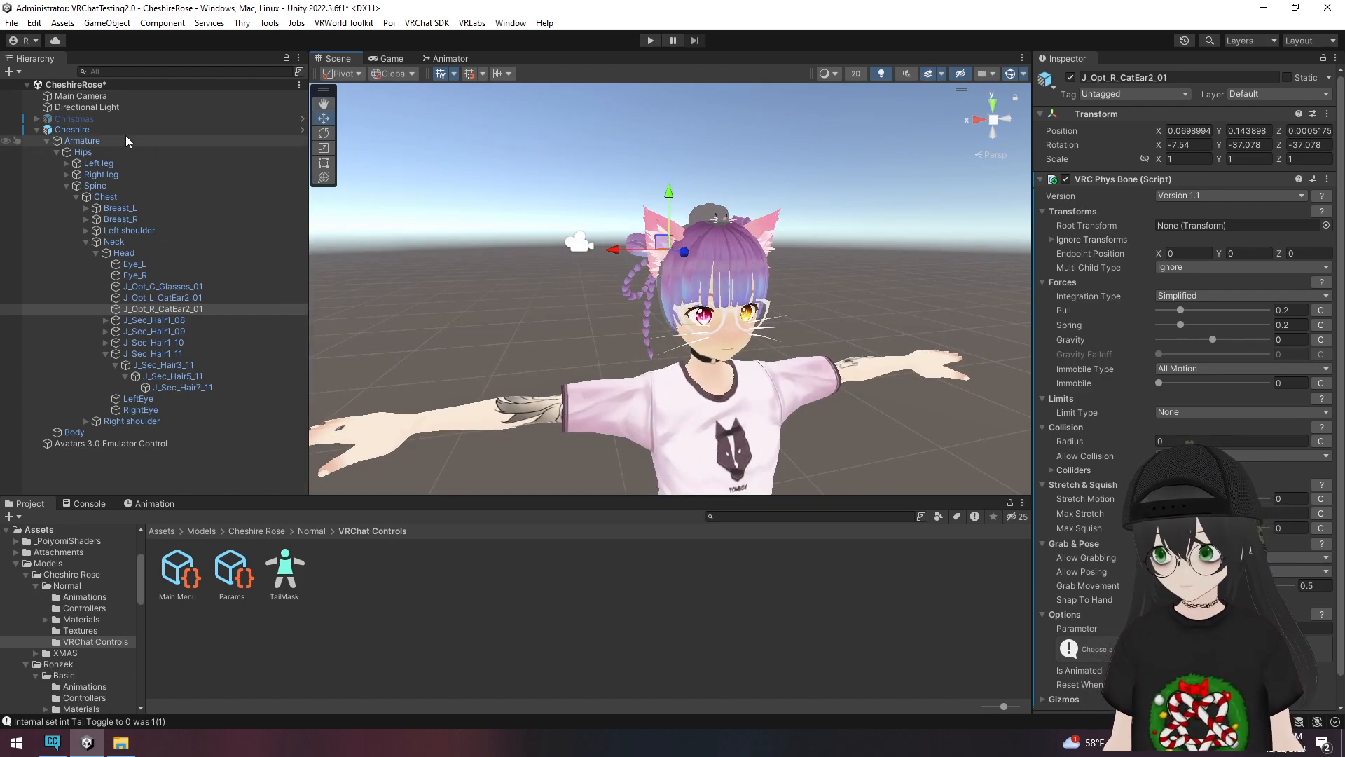
- Open the VRChat SDK control panel for the Cheshire avatar and examine its validation and performance list
{"action": "left_click", "coordinate": [77, 129]}
{"action": "left_click", "coordinate": [427, 22]}
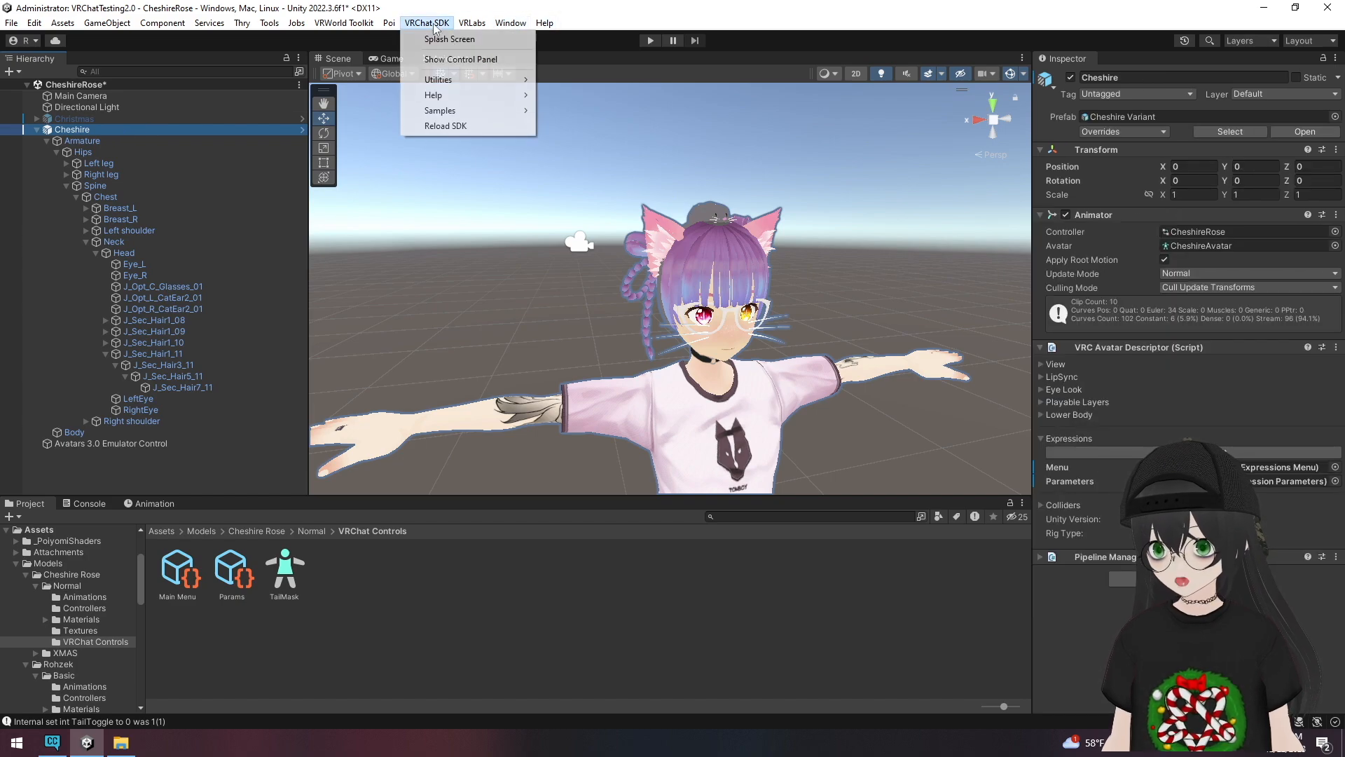
{"action": "left_click", "coordinate": [464, 59]}
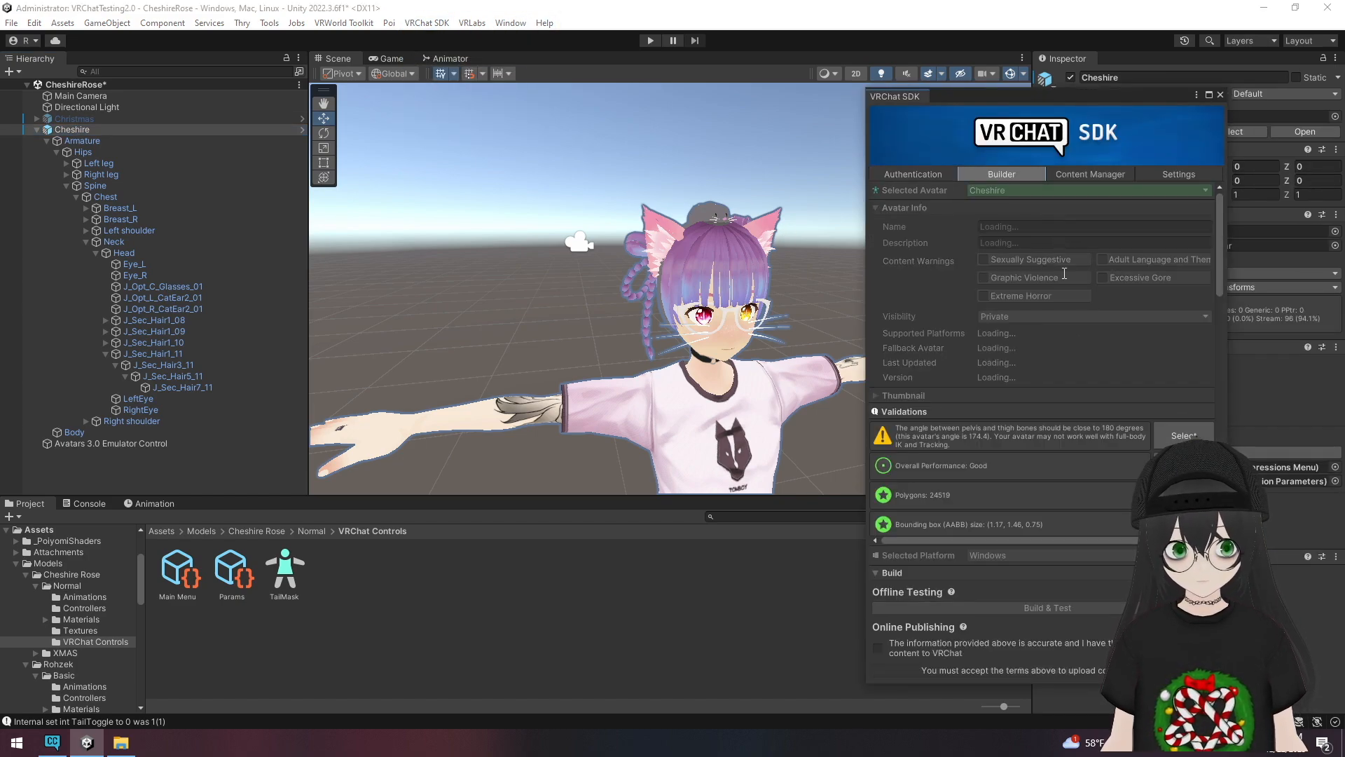
{"action": "scroll", "coordinate": [947, 272], "scroll_direction": "down", "scroll_amount": 10}
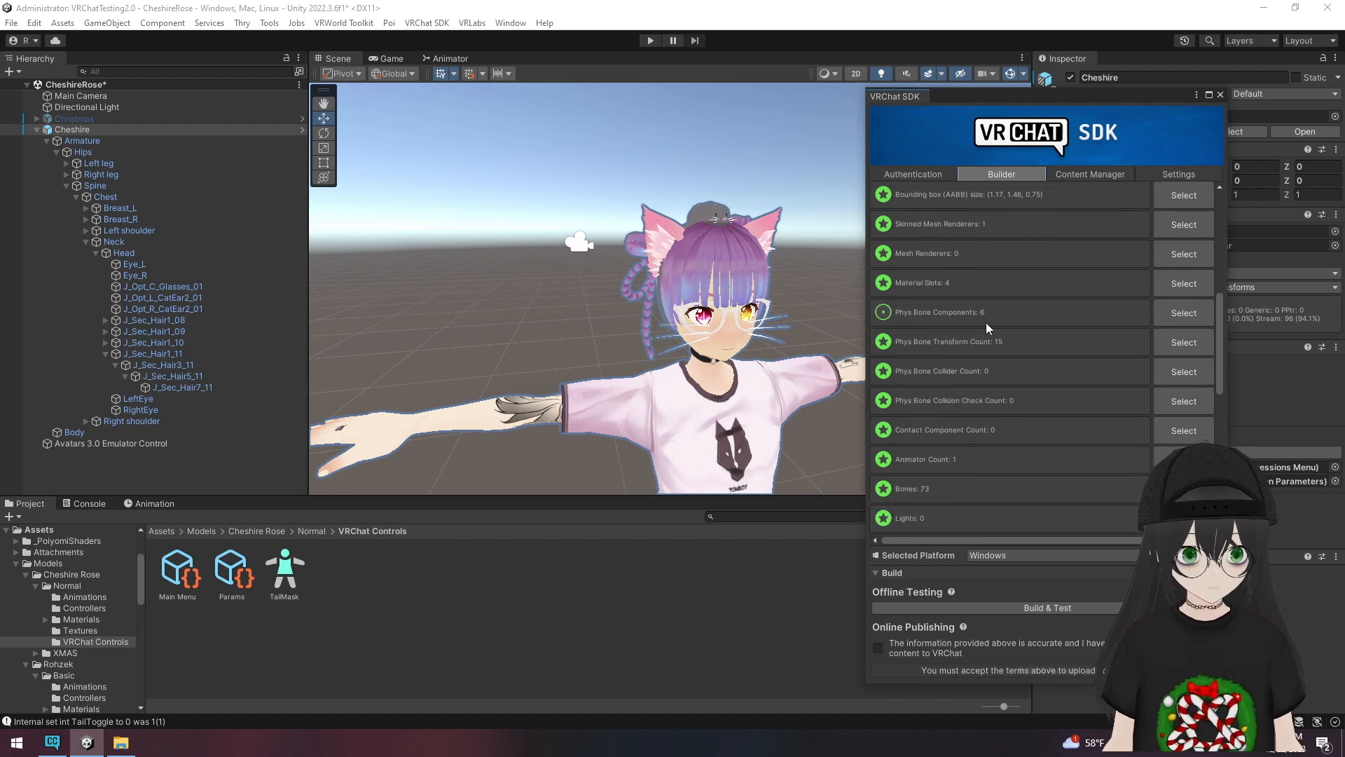
- Examine the Phys Bone entries and overall performance rating in the Cheshire avatar's validation list, and close the SDK panel
{"action": "scroll", "coordinate": [977, 328], "scroll_direction": "up", "scroll_amount": 4}
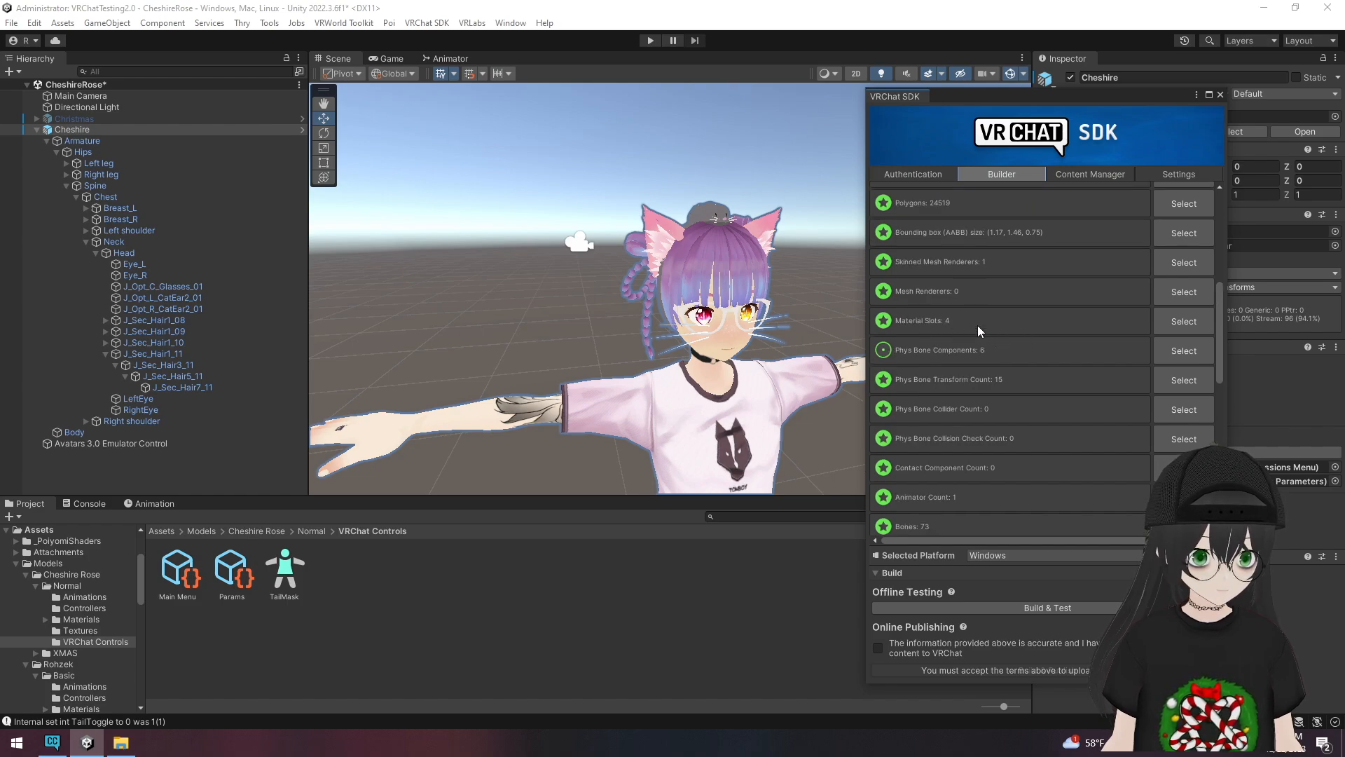
{"action": "scroll", "coordinate": [965, 256], "scroll_direction": "down", "scroll_amount": 7}
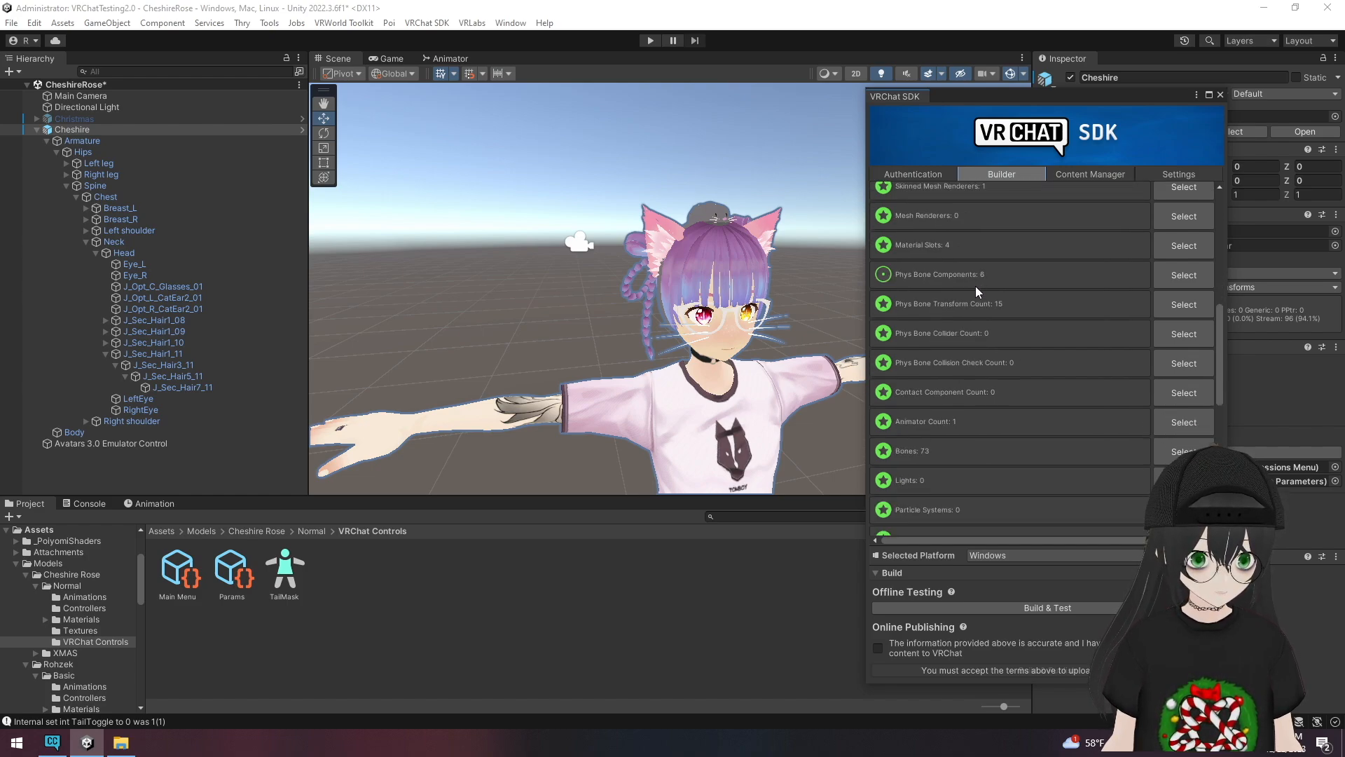
{"action": "scroll", "coordinate": [981, 454], "scroll_direction": "up", "scroll_amount": 6}
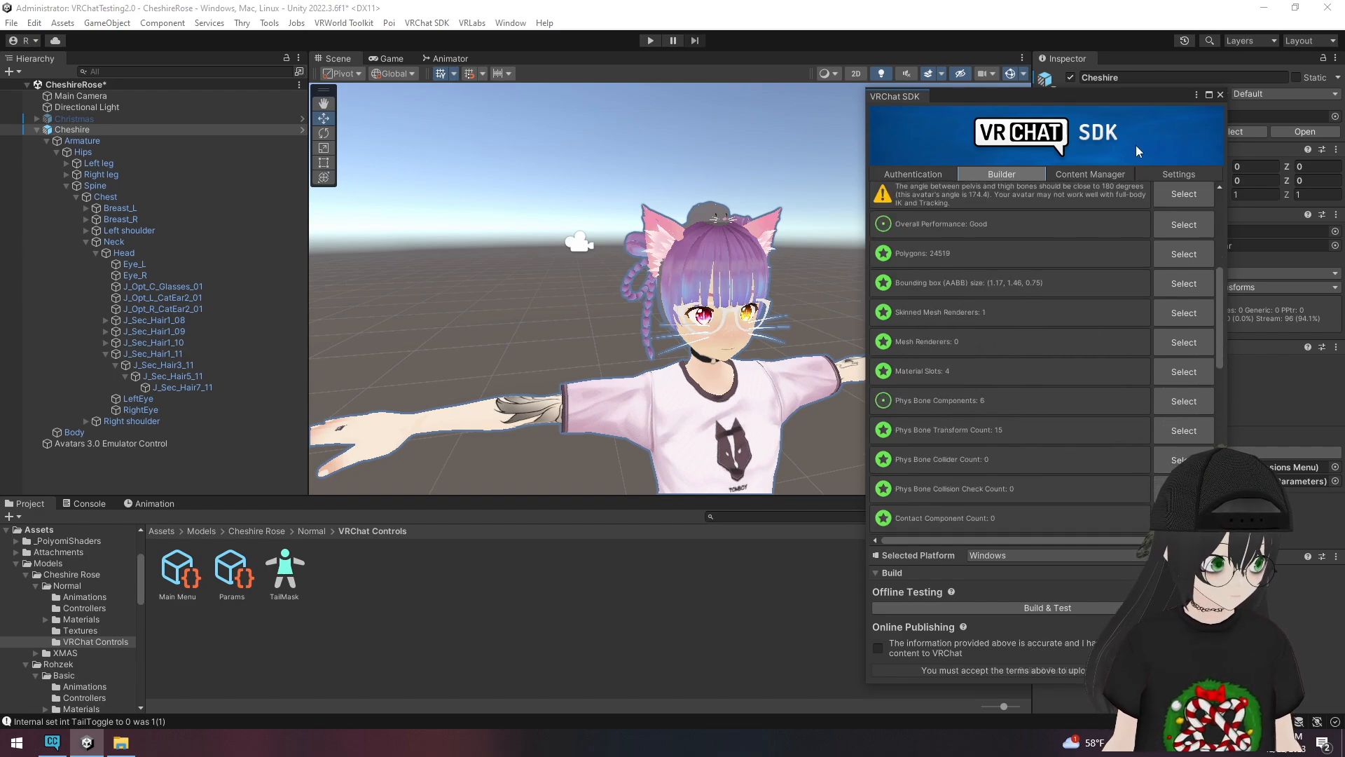
{"action": "left_click", "coordinate": [1220, 96]}
- Remove the VRC Phys Bone component from both cat ear bones, J_Opt_L_CatEar2_01 and J_Opt_R_CatEar2_01
{"action": "left_click", "coordinate": [172, 298]}
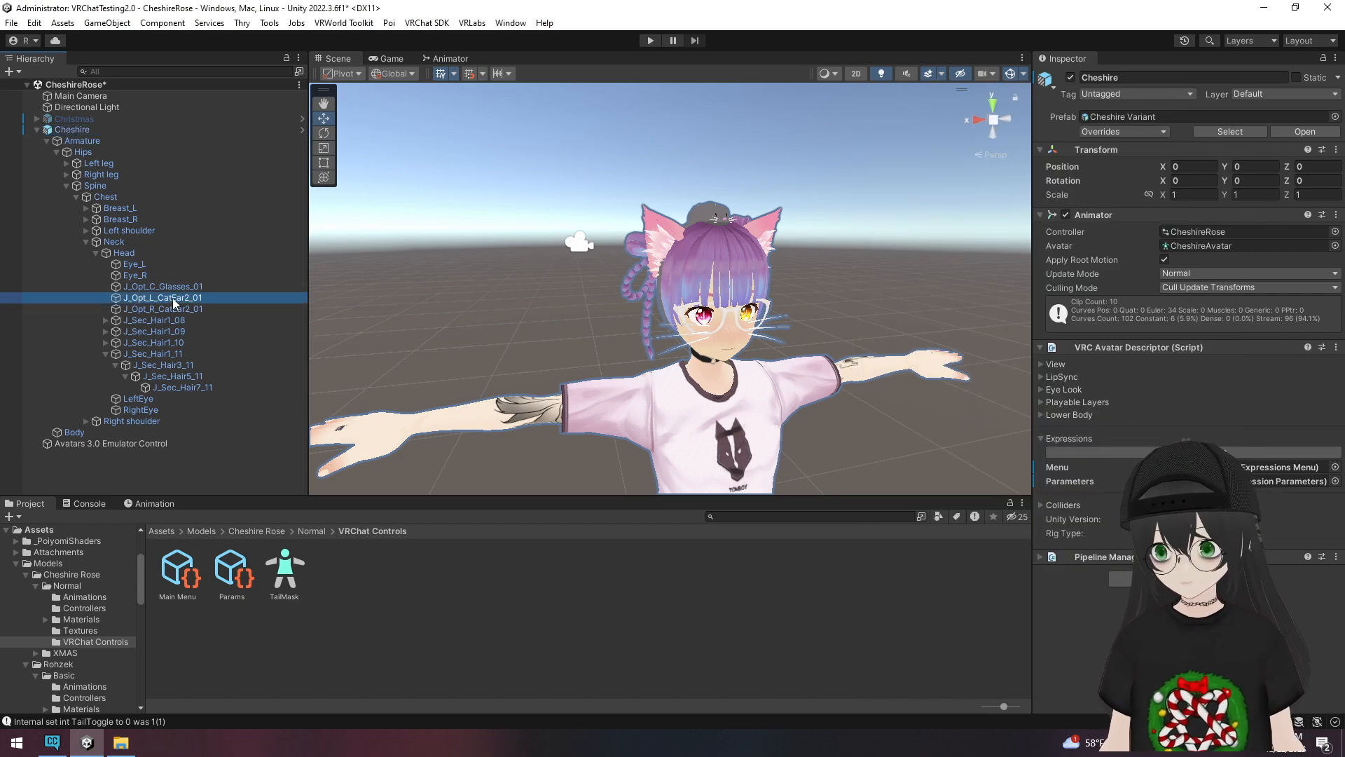
{"action": "right_click", "coordinate": [1125, 179]}
{"action": "left_click", "coordinate": [1166, 226]}
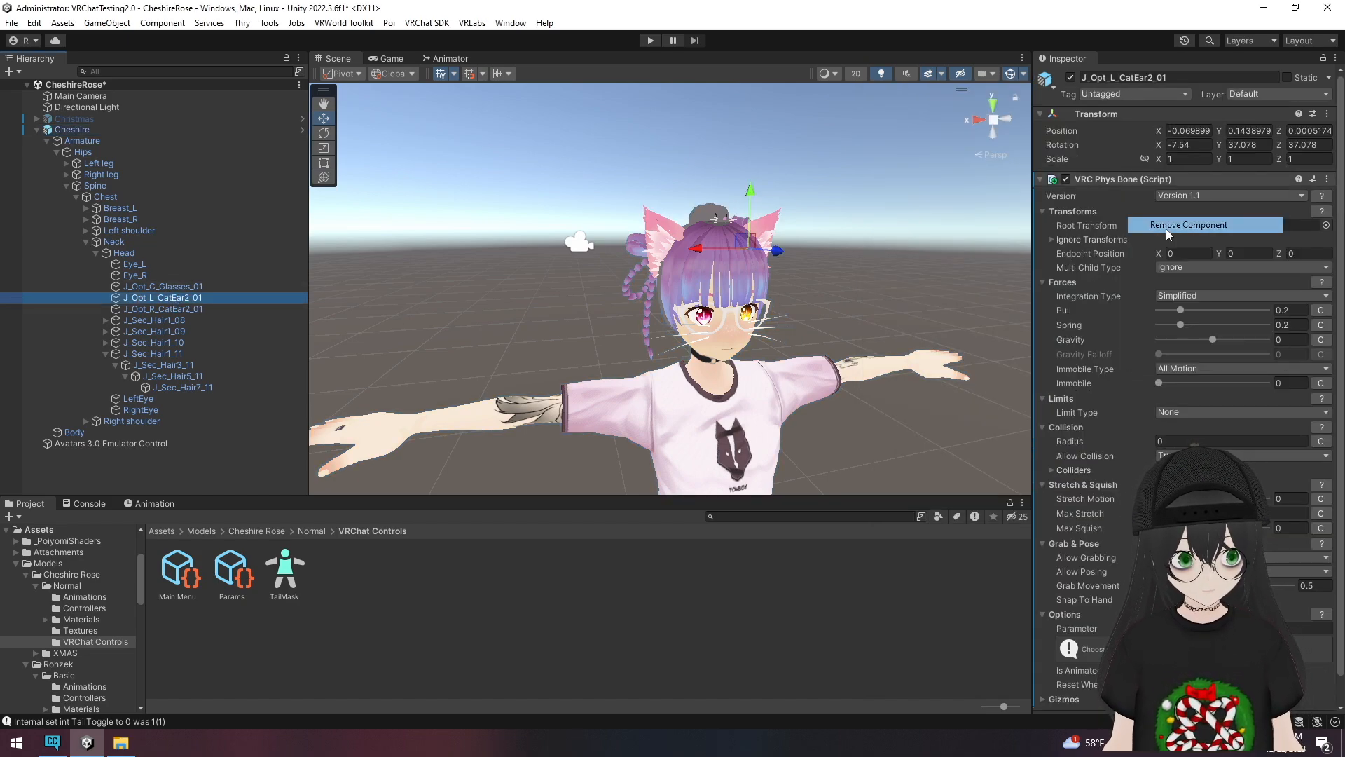
{"action": "left_click", "coordinate": [195, 309]}
{"action": "right_click", "coordinate": [1161, 184]}
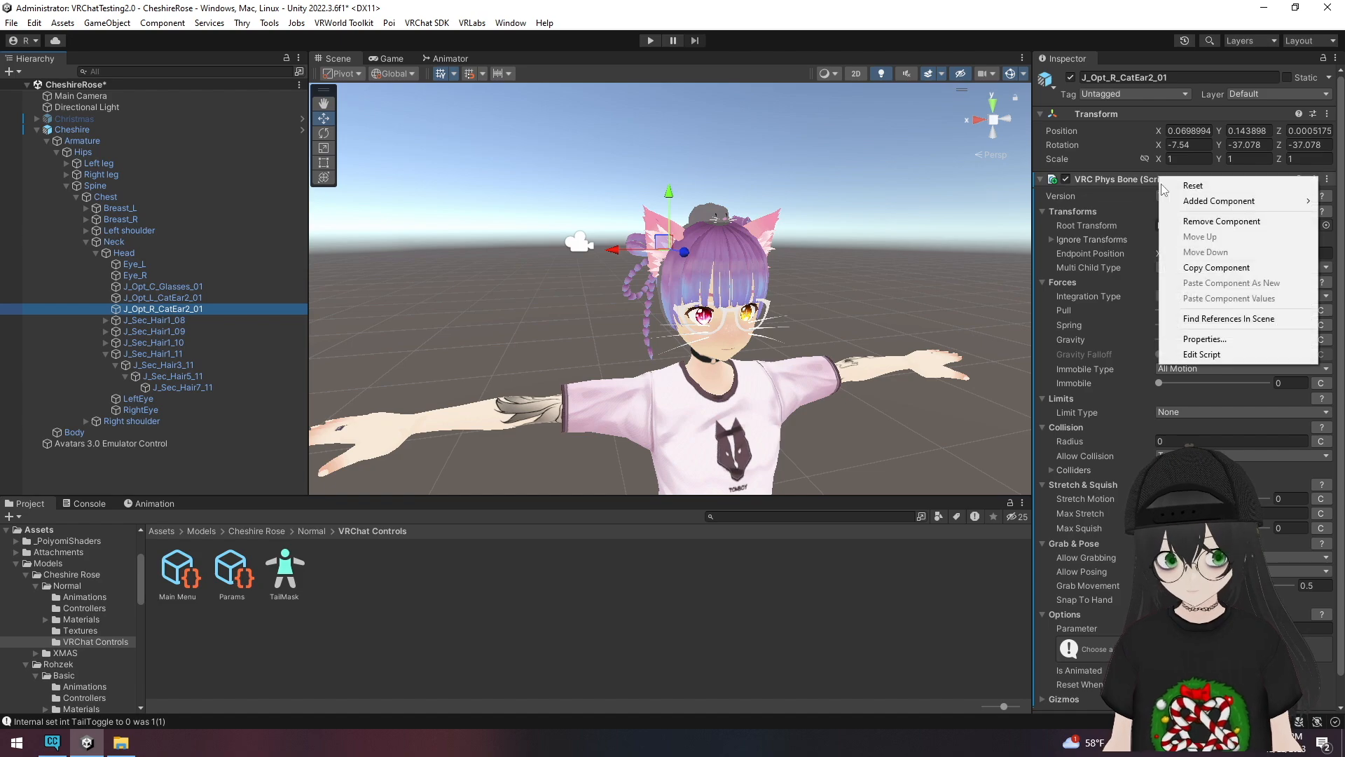
{"action": "left_click", "coordinate": [1222, 222]}
- Reopen the VRChat SDK control panel for the Cheshire avatar and check its overall performance and Phys Bone validation entries
{"action": "left_click", "coordinate": [98, 129]}
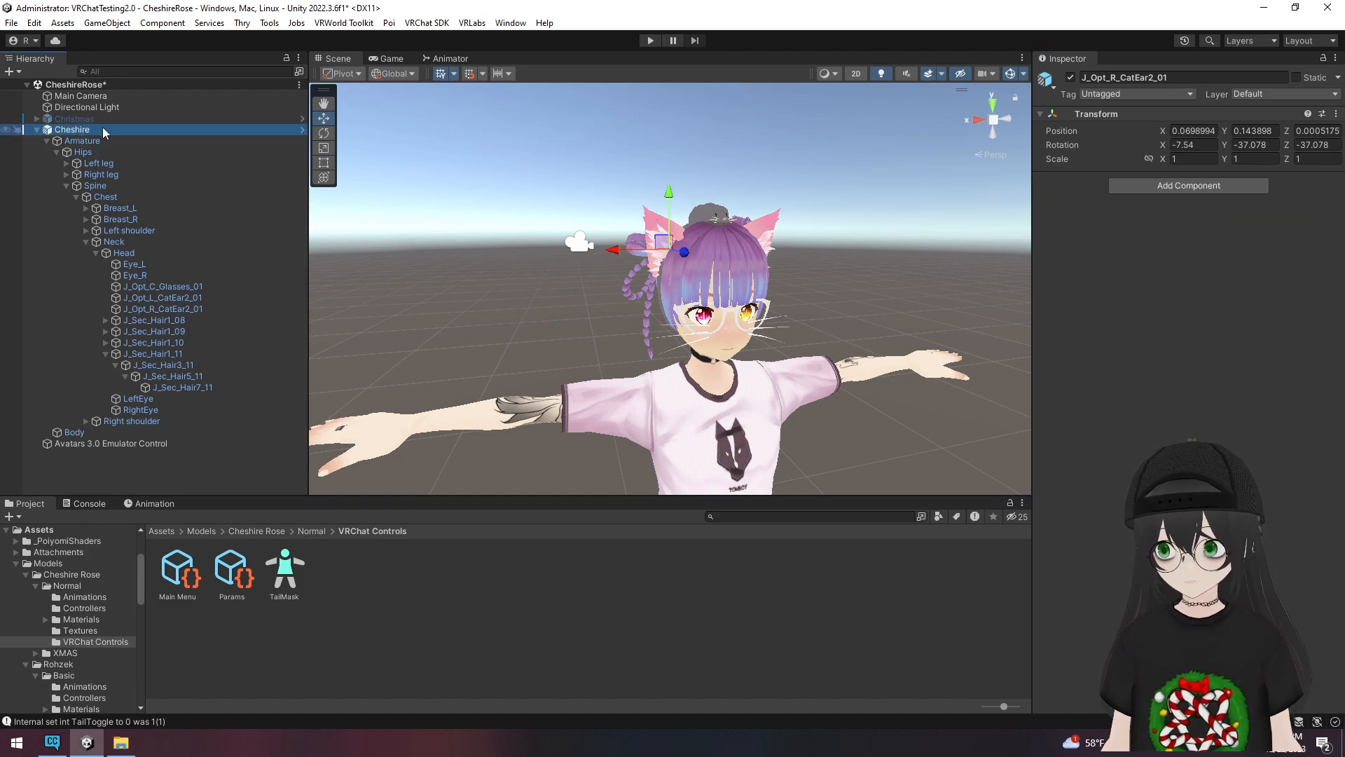
{"action": "left_click", "coordinate": [427, 23]}
{"action": "left_click", "coordinate": [448, 59]}
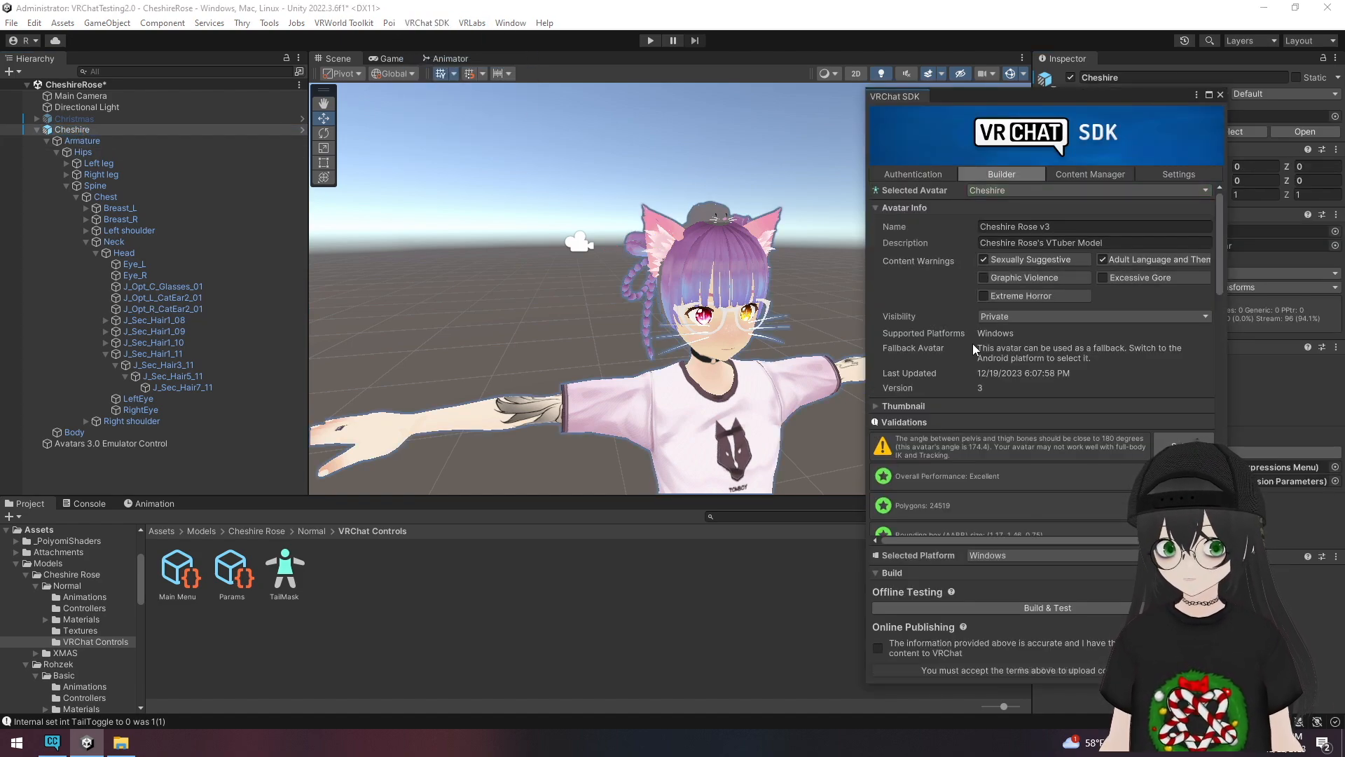
{"action": "scroll", "coordinate": [965, 339], "scroll_direction": "down", "scroll_amount": 5}
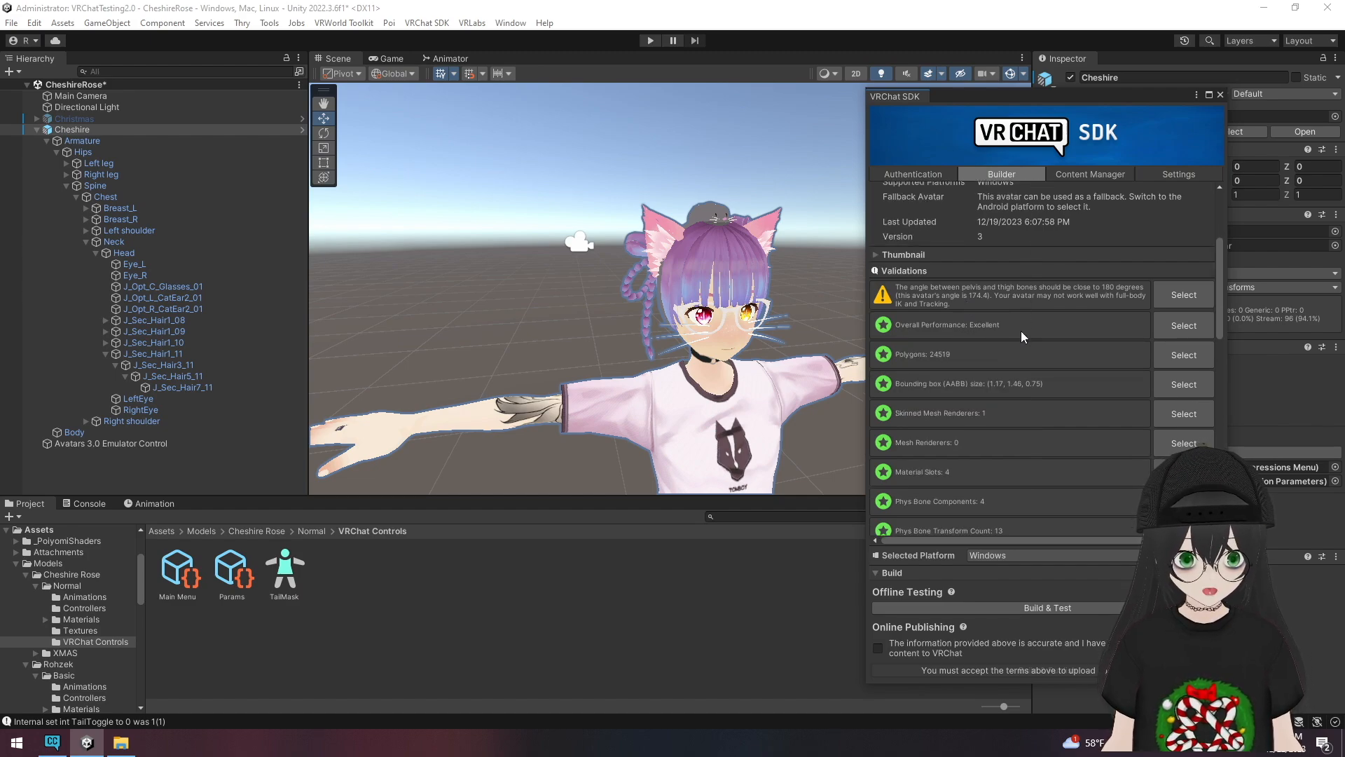
{"action": "scroll", "coordinate": [1003, 334], "scroll_direction": "down", "scroll_amount": 2}
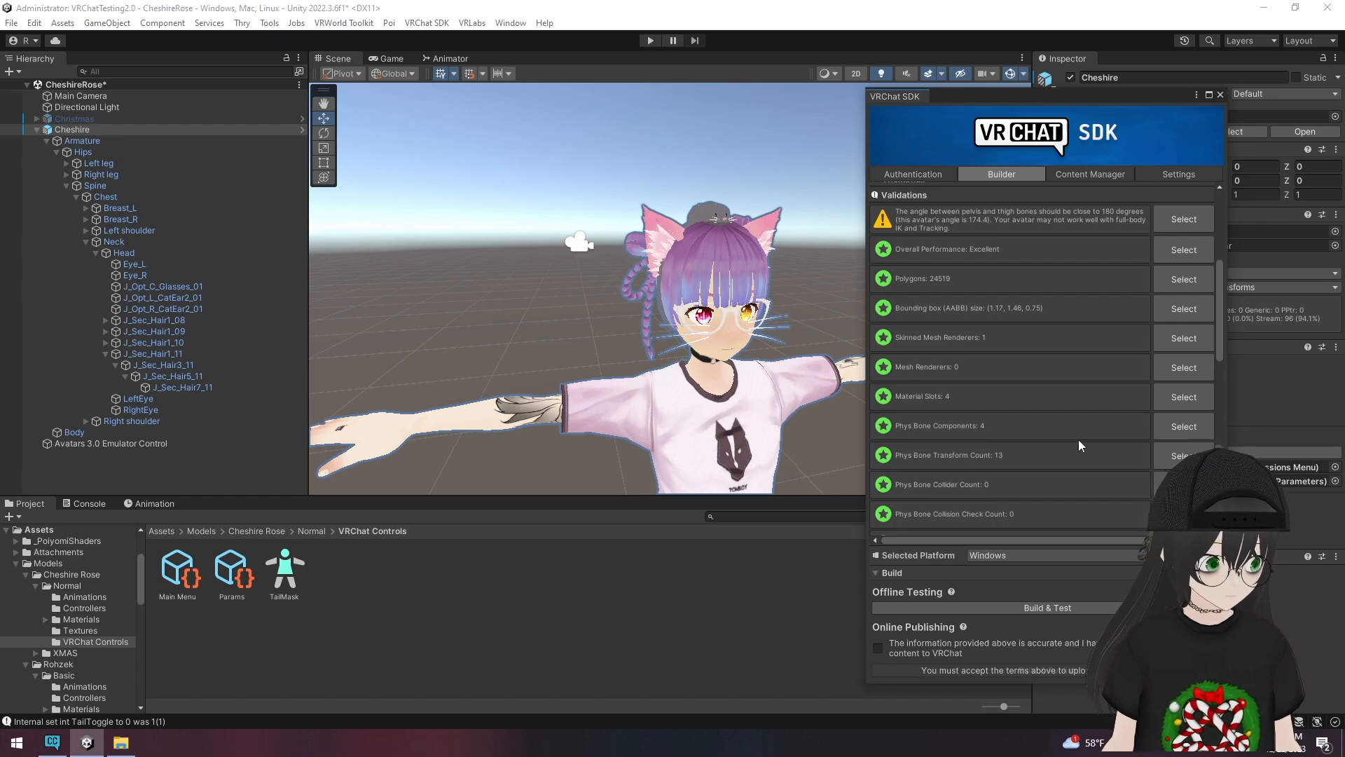
{"action": "scroll", "coordinate": [1078, 438], "scroll_direction": "down", "scroll_amount": 10}
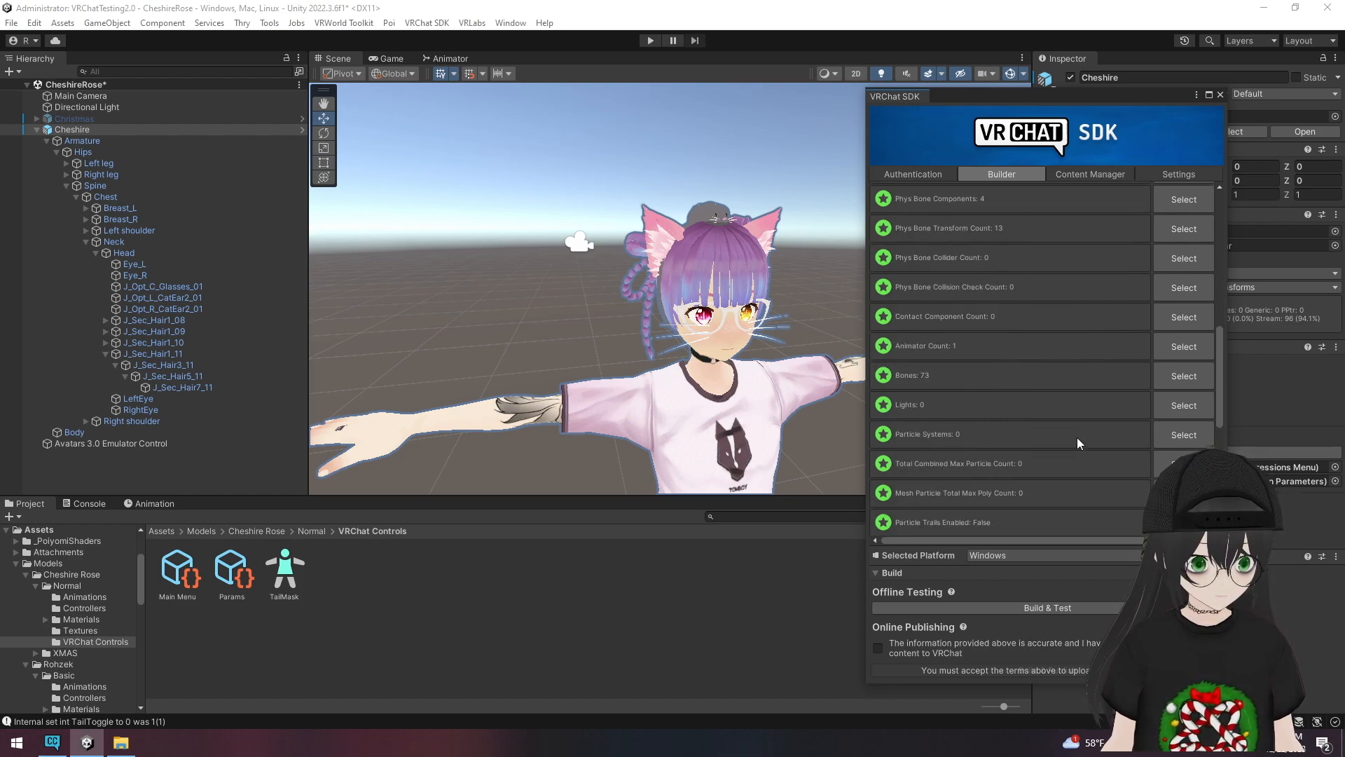
{"action": "scroll", "coordinate": [1077, 437], "scroll_direction": "up", "scroll_amount": 12}
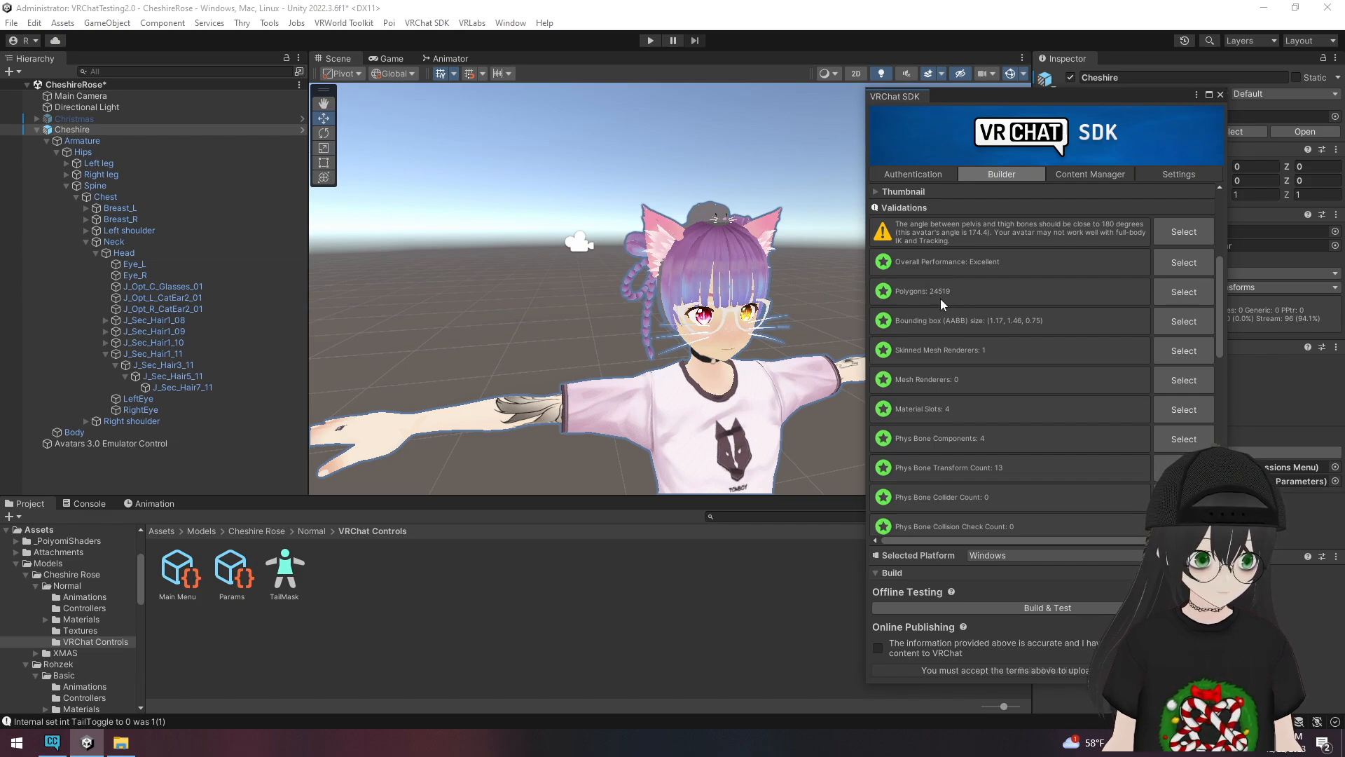
- Review the avatar's performance entries one by one, from polygons and bounding box through Phys Bones and bones to texture memory usage
{"action": "scroll", "coordinate": [943, 297], "scroll_direction": "down", "scroll_amount": 1}
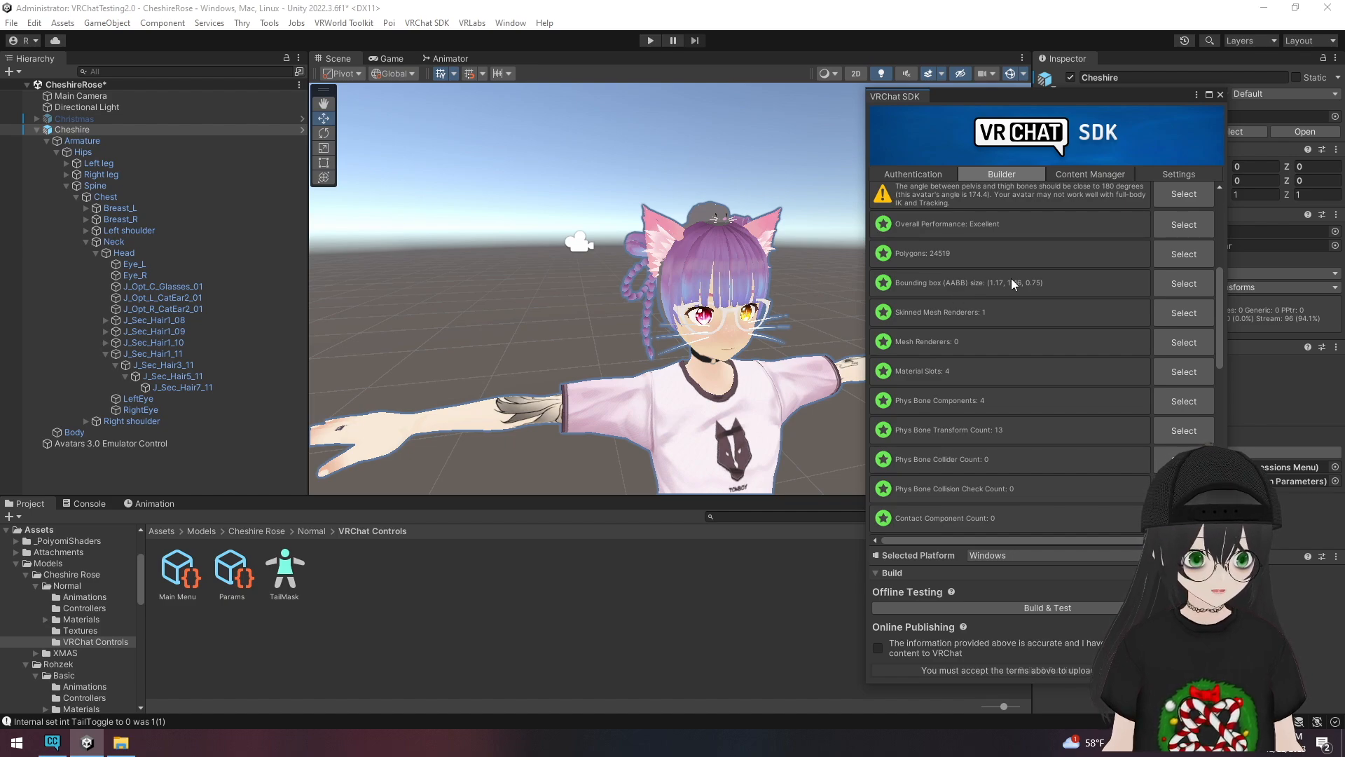
{"action": "scroll", "coordinate": [1012, 279], "scroll_direction": "down", "scroll_amount": 1}
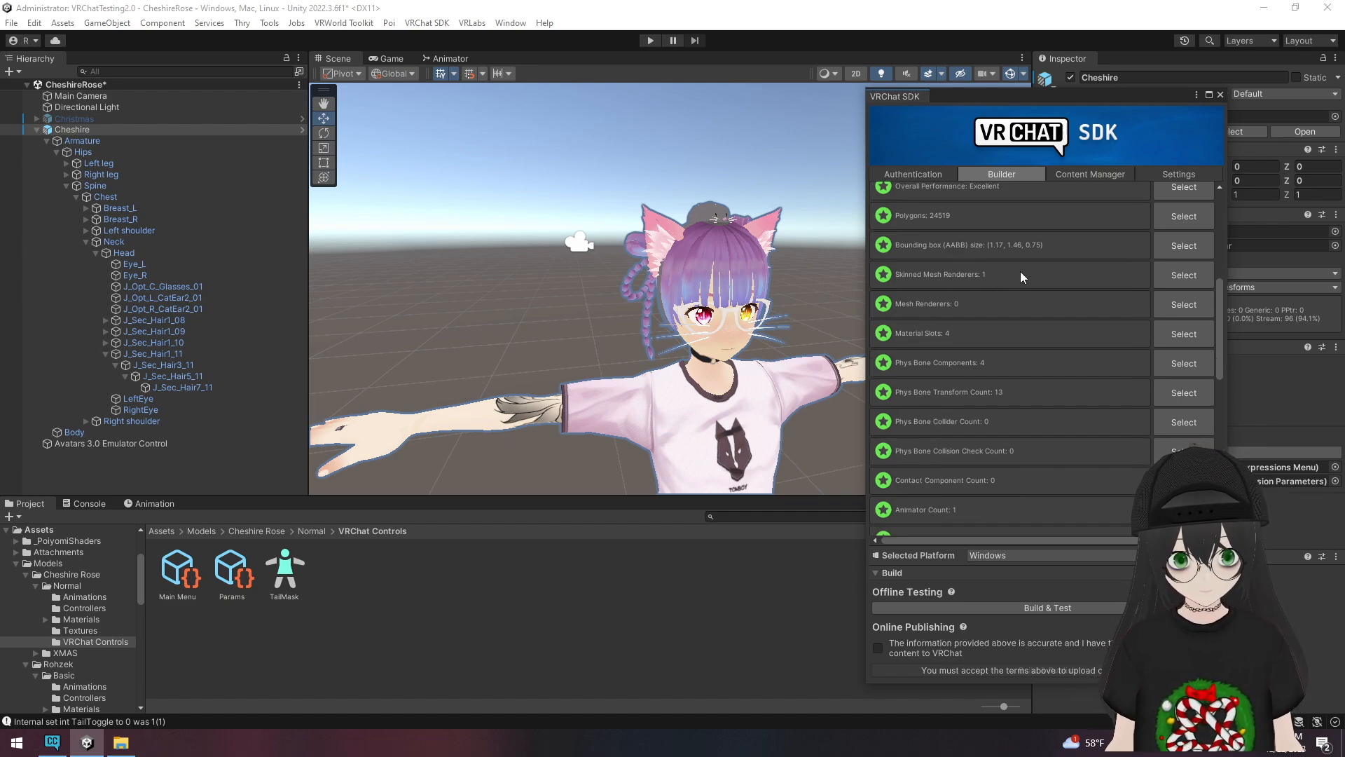
{"action": "scroll", "coordinate": [1019, 273], "scroll_direction": "down", "scroll_amount": 1}
{"action": "scroll", "coordinate": [967, 269], "scroll_direction": "down", "scroll_amount": 1}
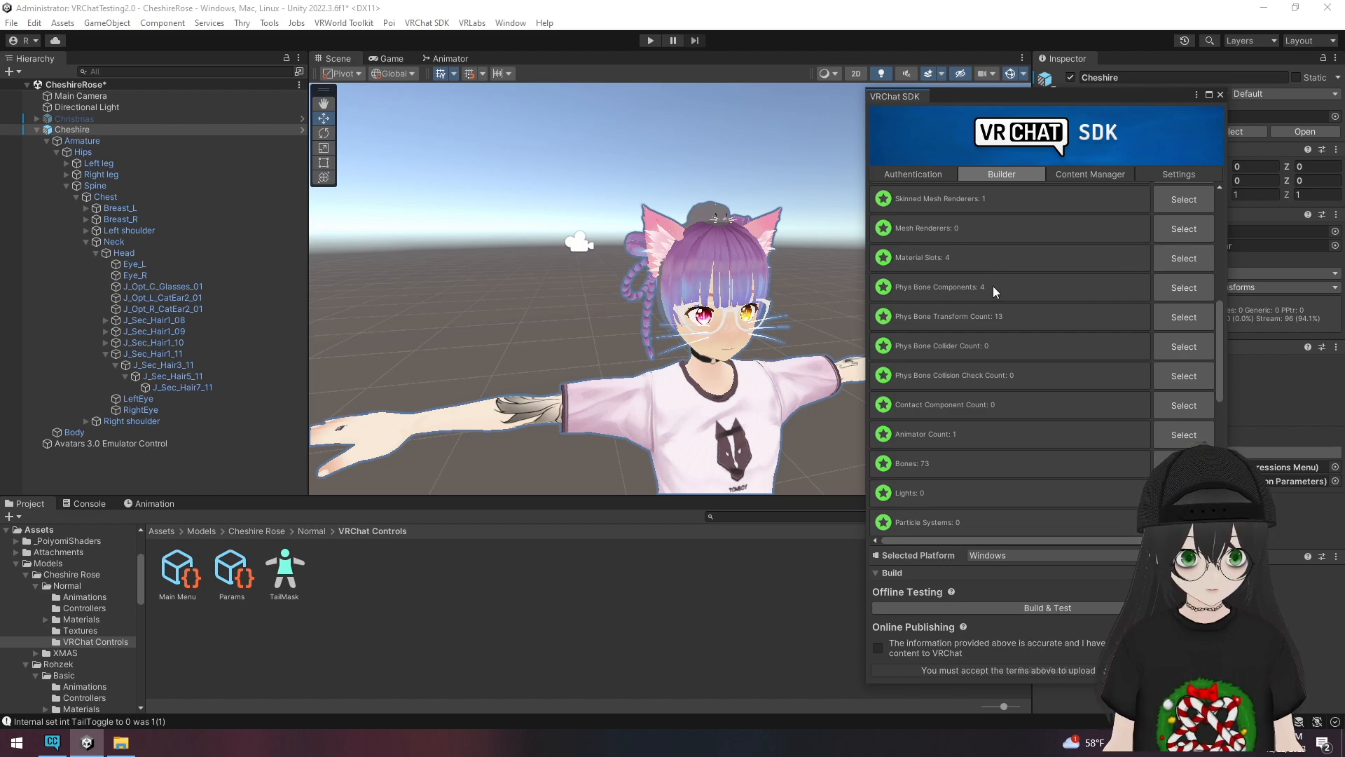
{"action": "scroll", "coordinate": [994, 286], "scroll_direction": "down", "scroll_amount": 1}
{"action": "scroll", "coordinate": [1030, 281], "scroll_direction": "down", "scroll_amount": 1}
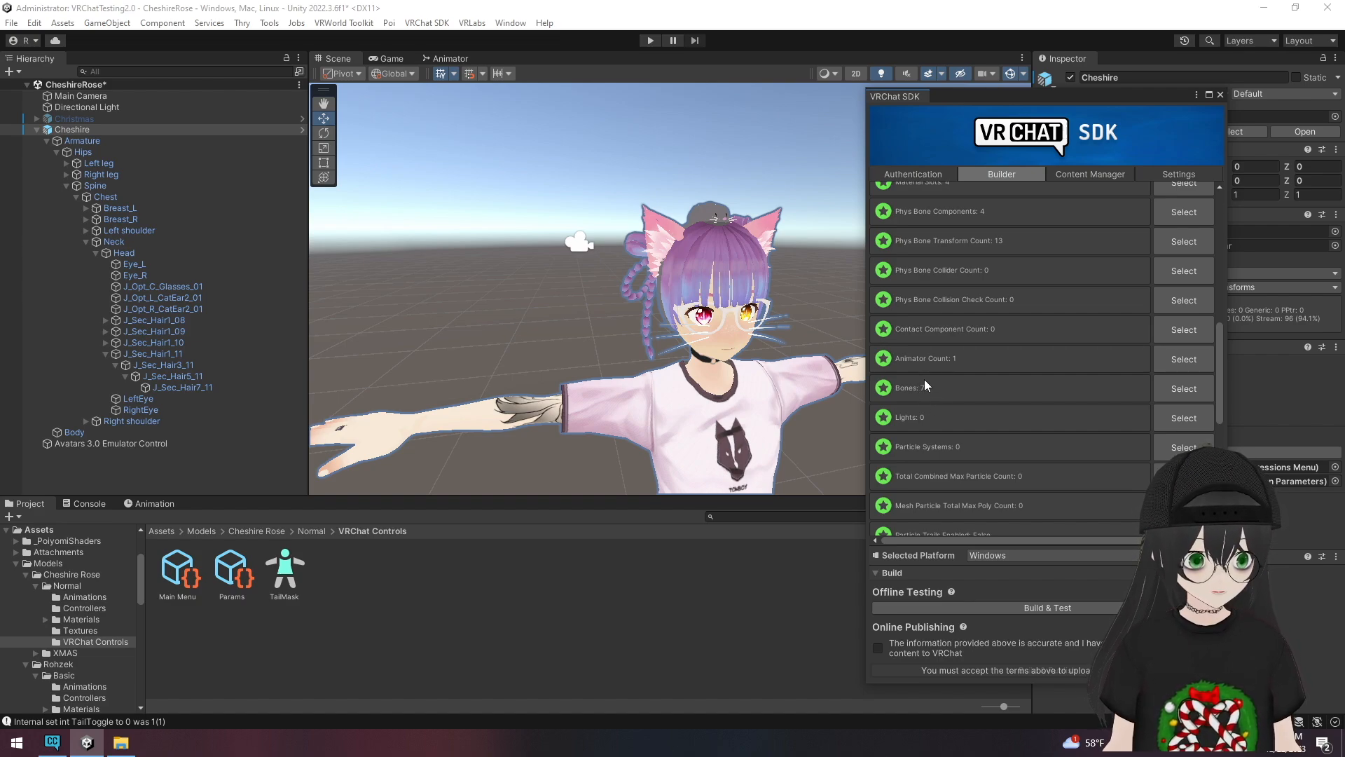
{"action": "scroll", "coordinate": [977, 371], "scroll_direction": "down", "scroll_amount": 3}
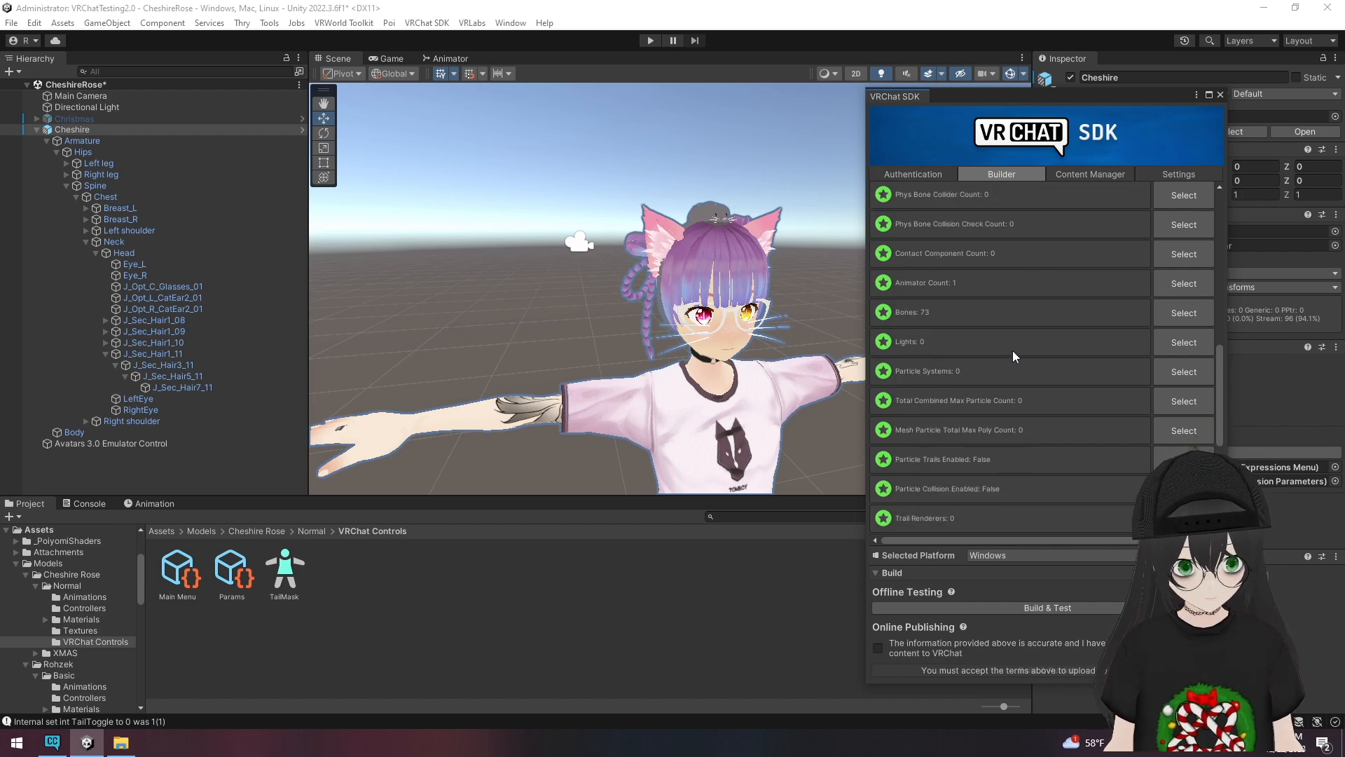
{"action": "scroll", "coordinate": [1018, 348], "scroll_direction": "down", "scroll_amount": 6}
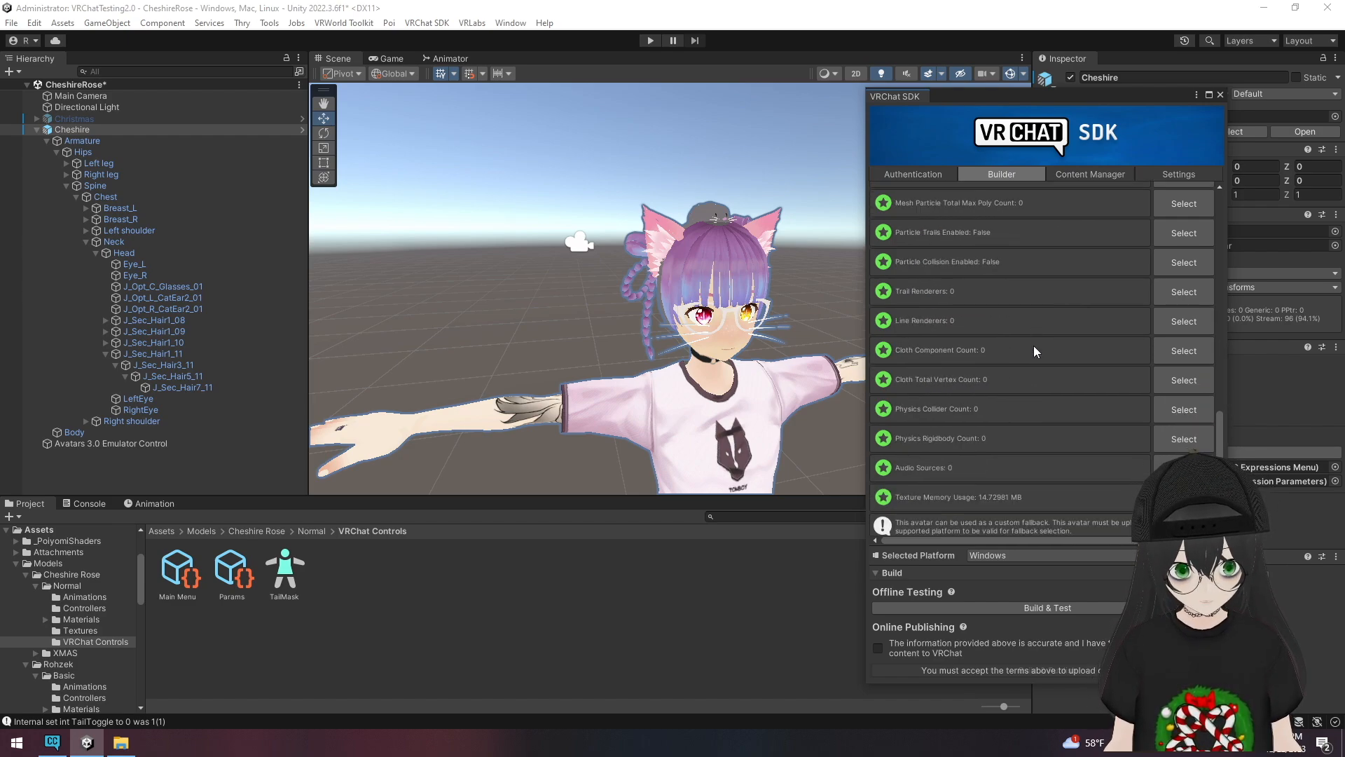
{"action": "scroll", "coordinate": [1038, 446], "scroll_direction": "up", "scroll_amount": 12}
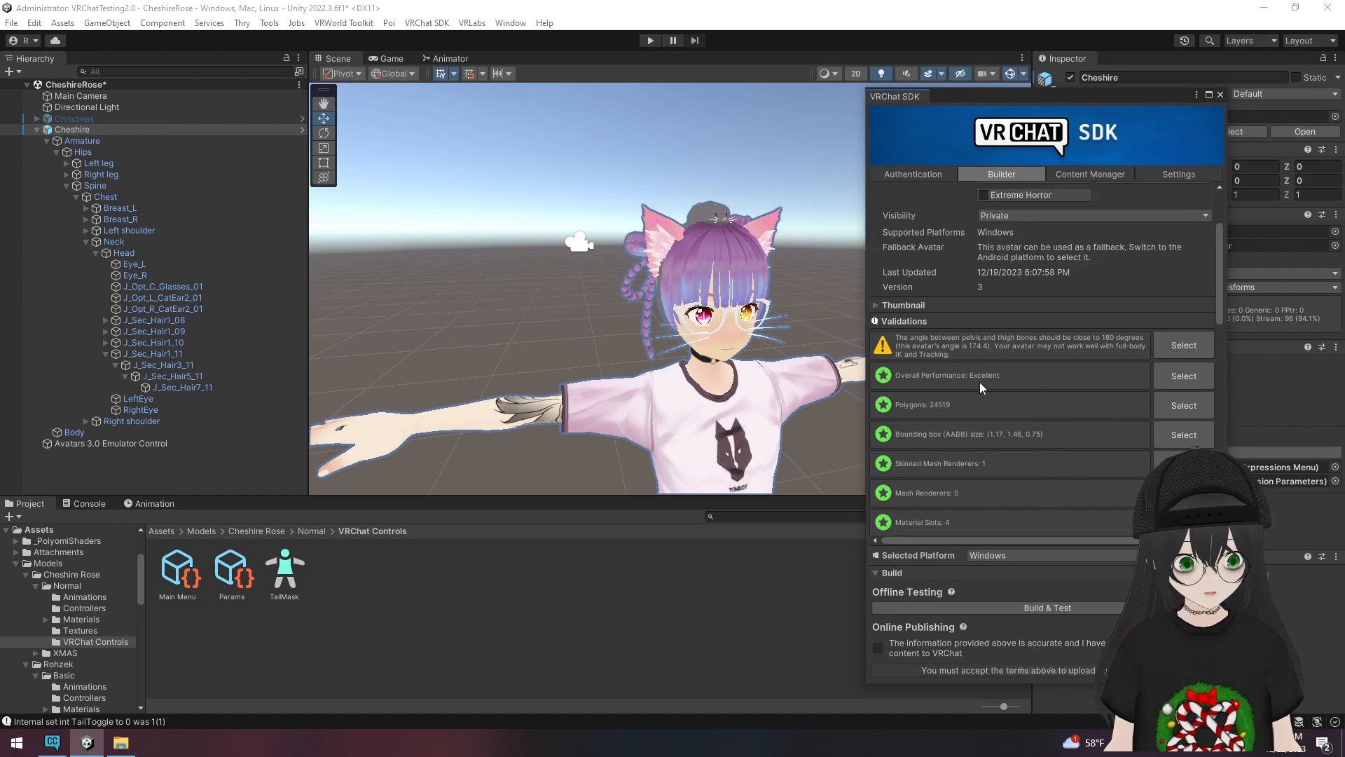
{"action": "scroll", "coordinate": [980, 381], "scroll_direction": "up", "scroll_amount": 1}
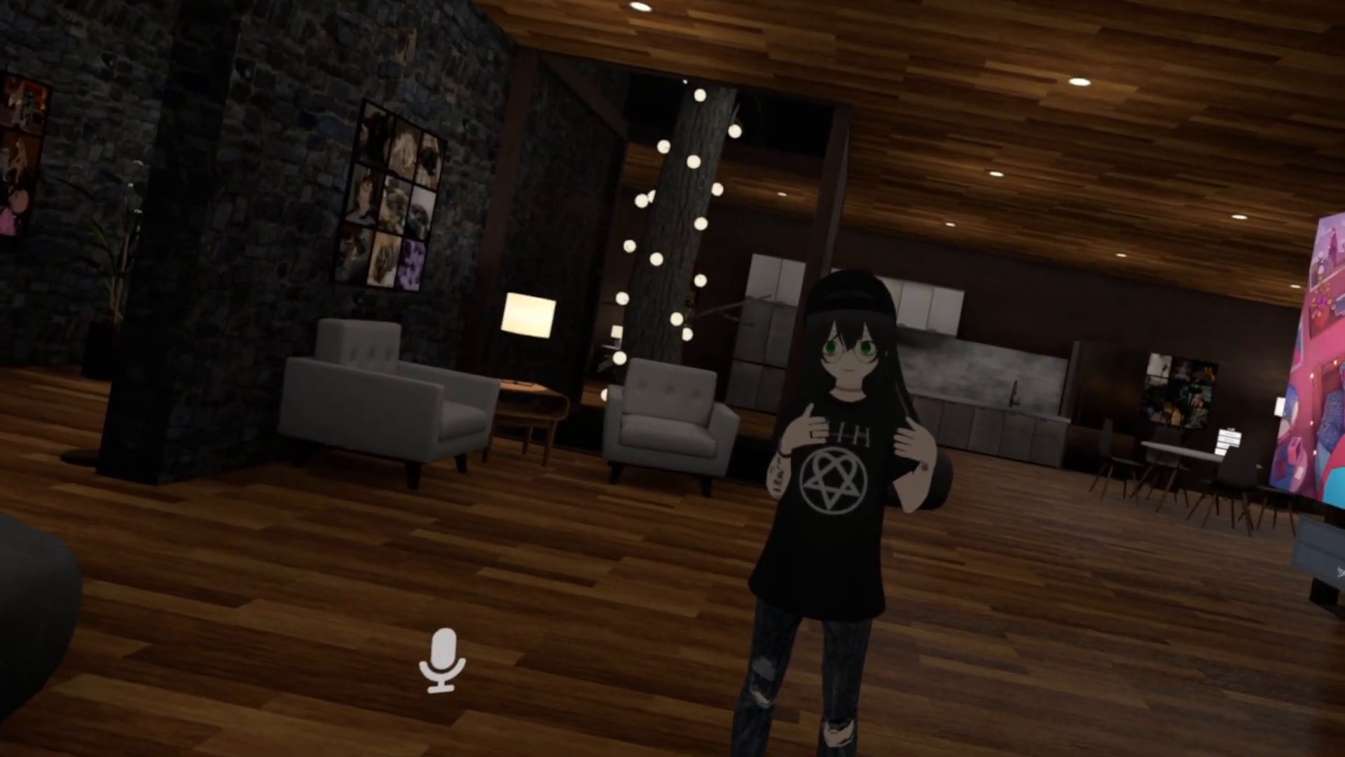
- Switch to VRChat, view the list of uploaded avatars that includes Cheshire Rose v3, and leave the menu
{"action": "key", "text": "Escape"}
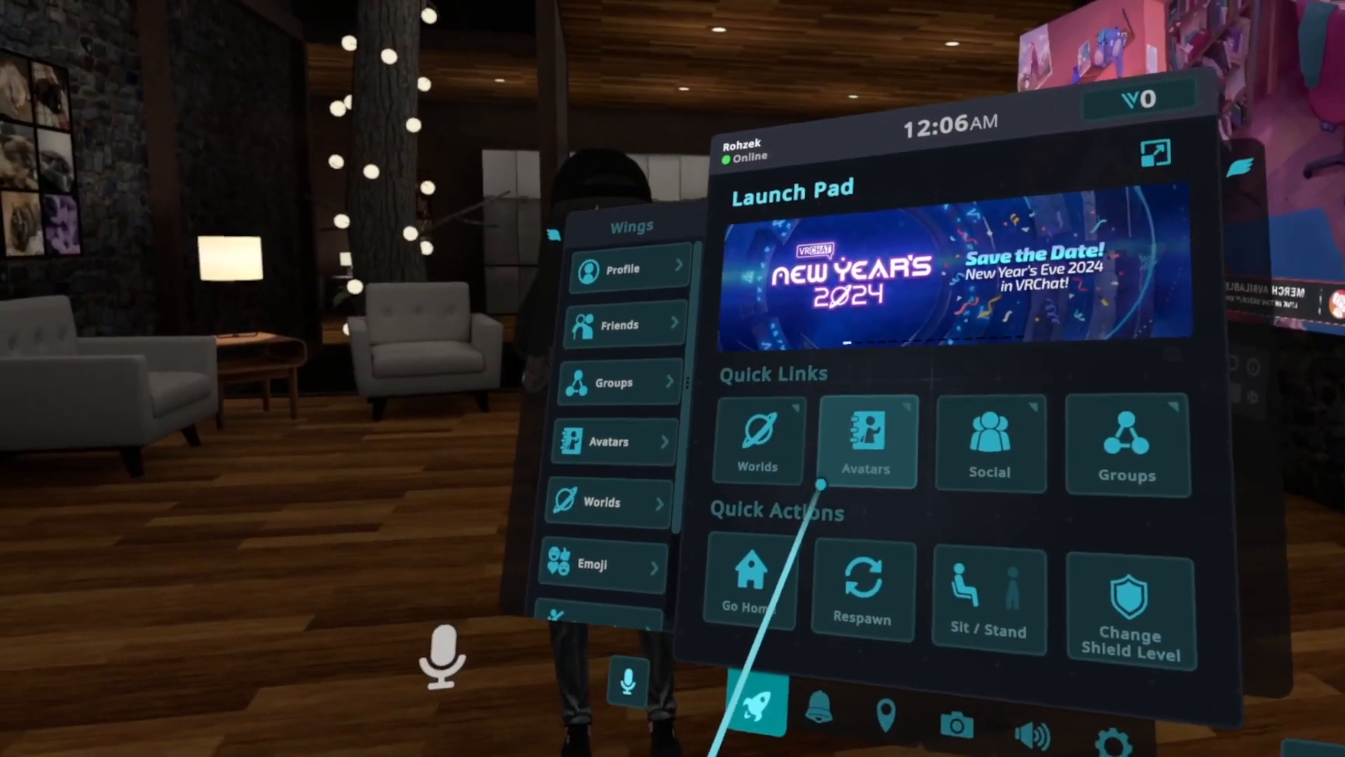
{"action": "left_click", "coordinate": [868, 484]}
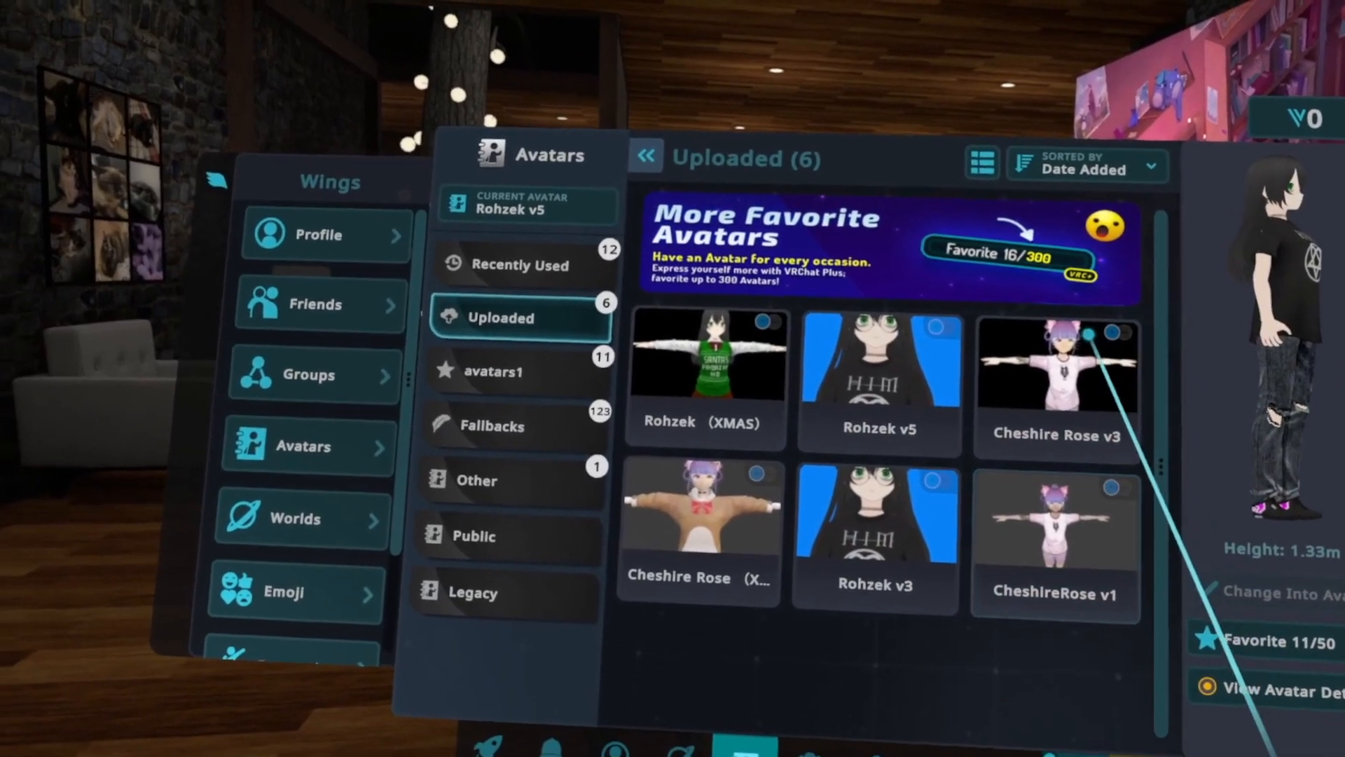
{"action": "key", "text": "Escape"}
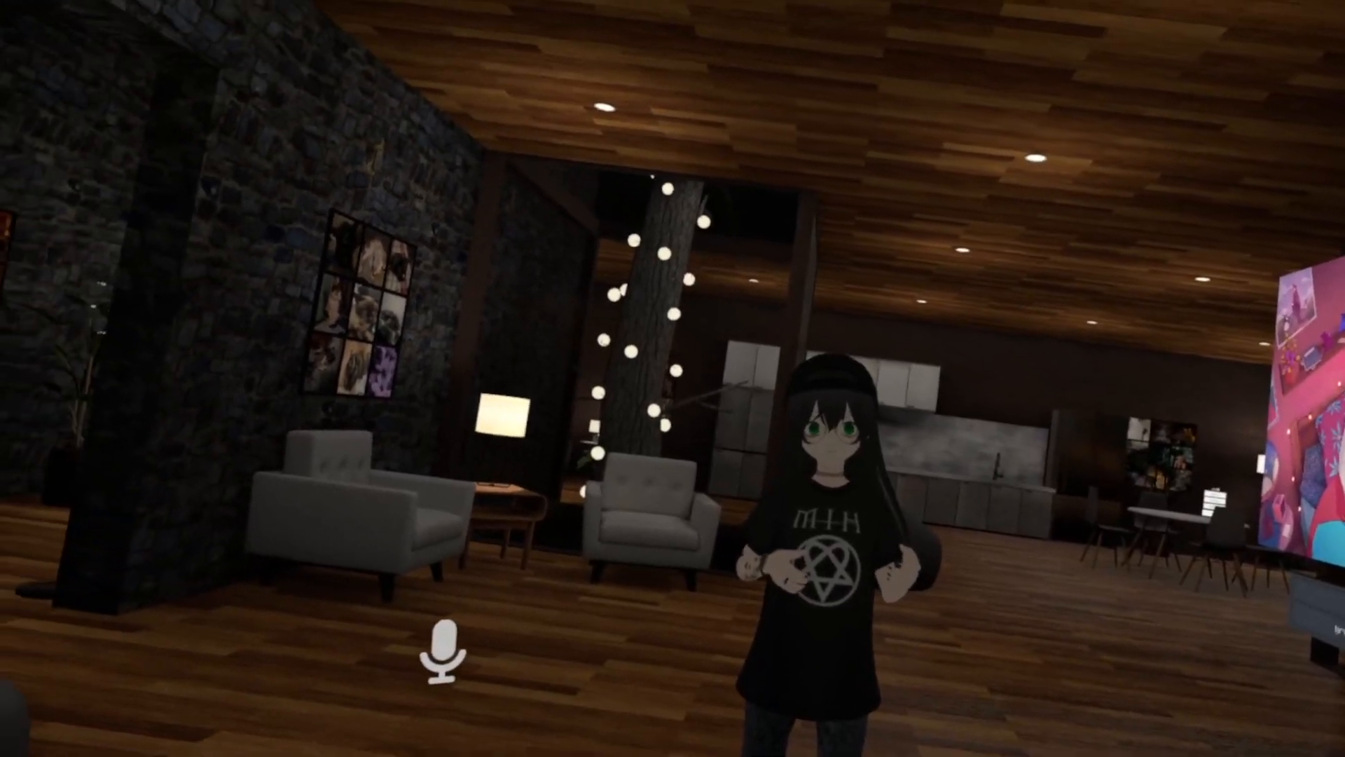